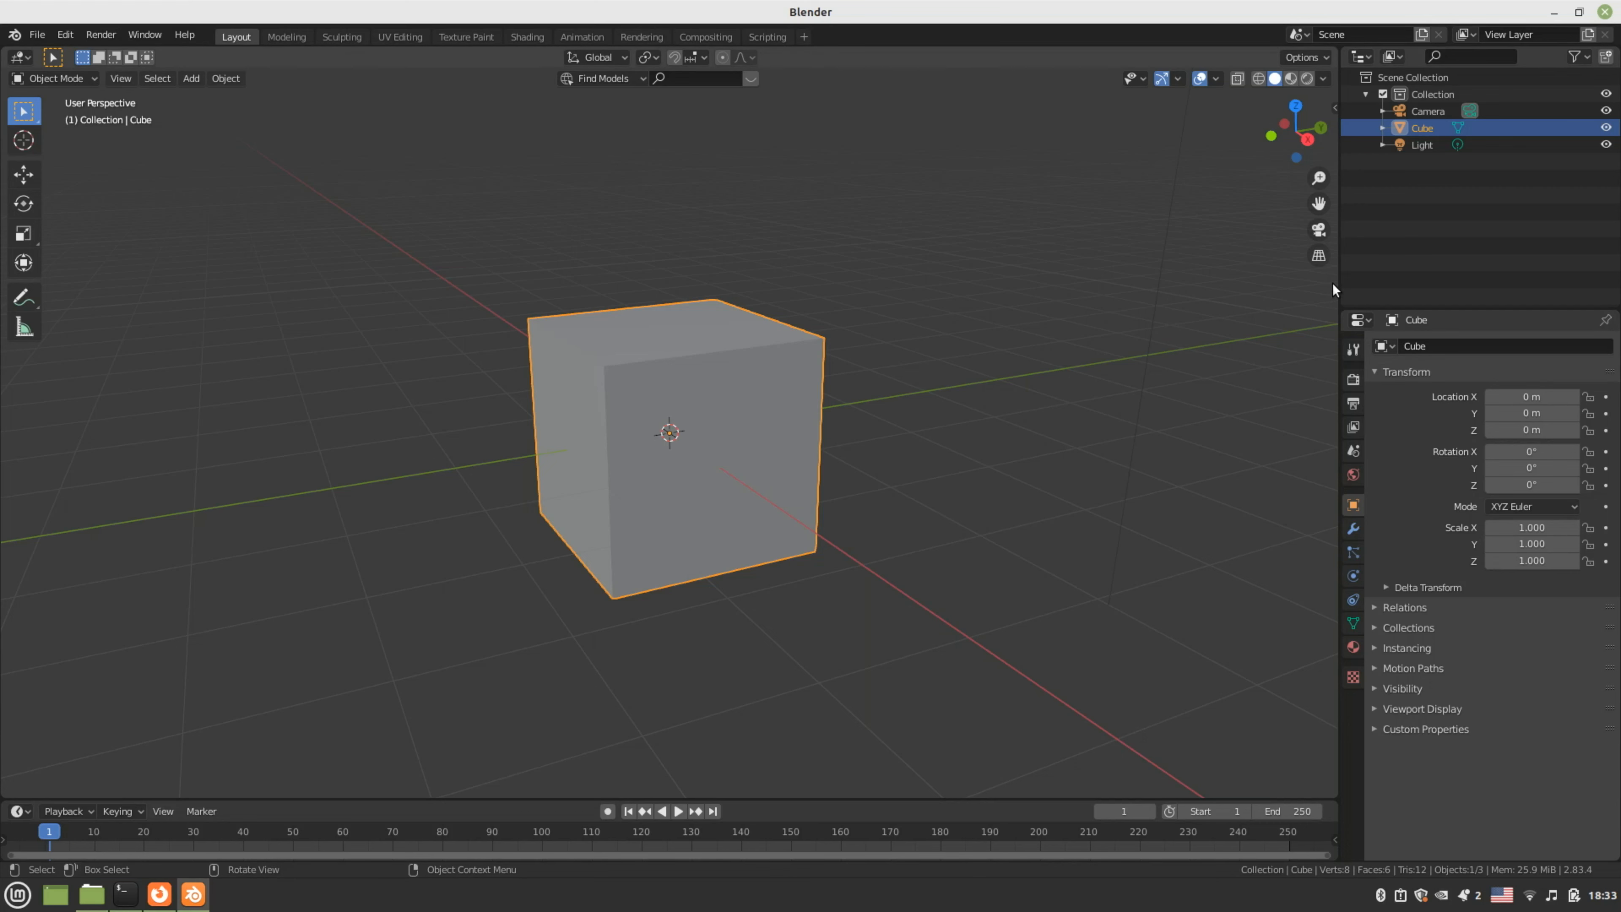
- Widen the side column, make the Outliner area taller and change that area to an Image Editor
{"action": "left_click_drag", "start_coordinate": [1338, 285], "coordinate": [1276, 299]}
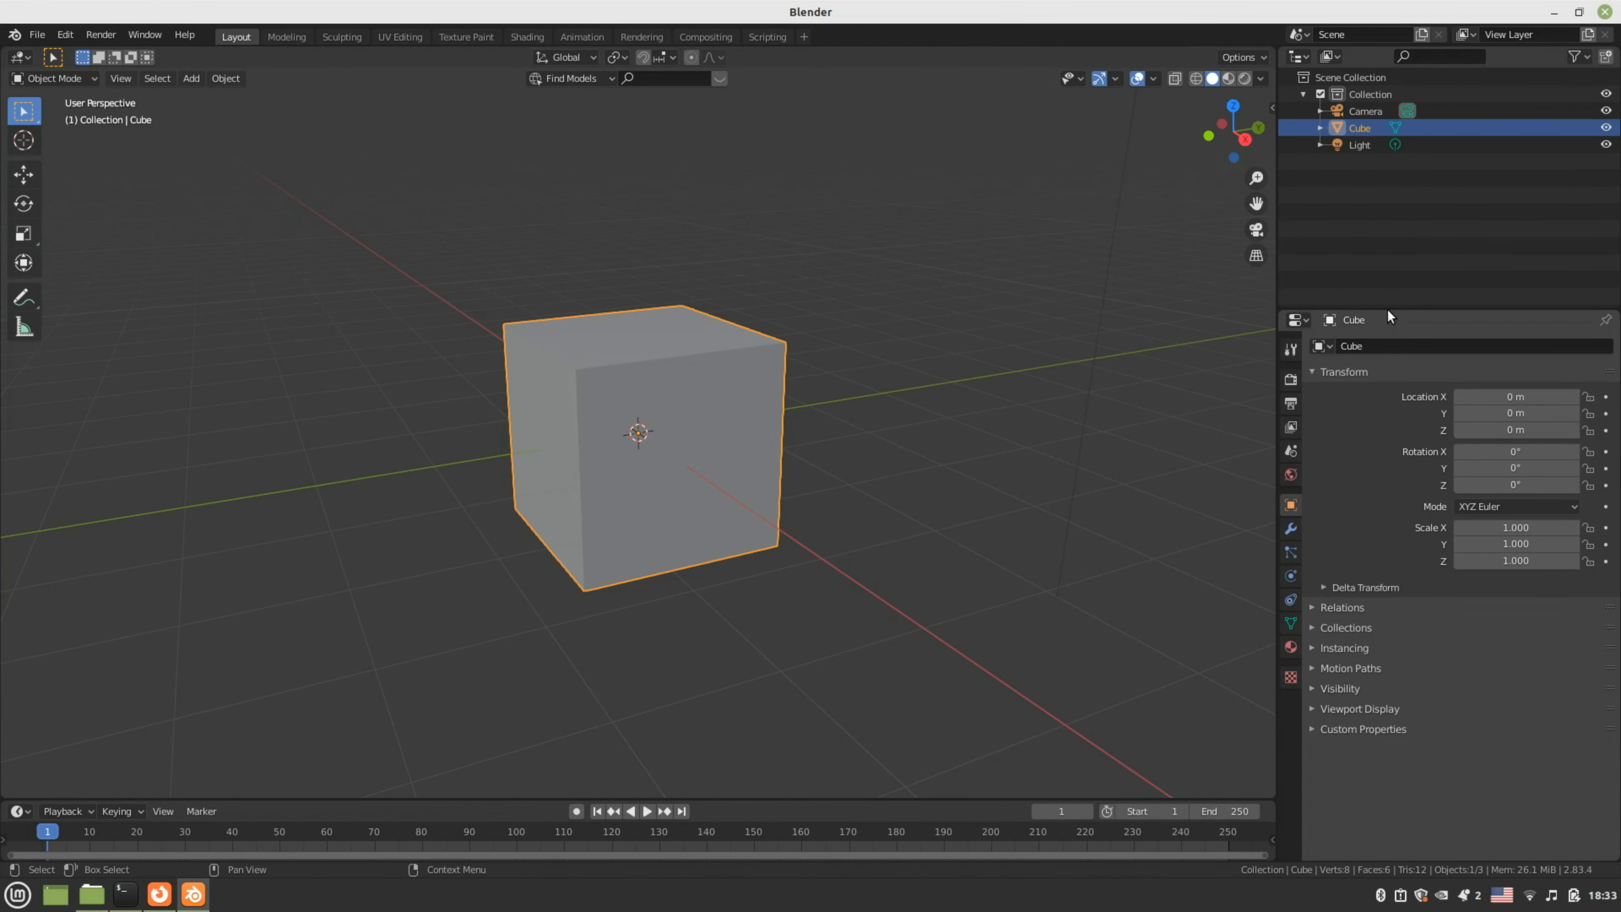
{"action": "left_click_drag", "start_coordinate": [1394, 309], "coordinate": [1388, 376]}
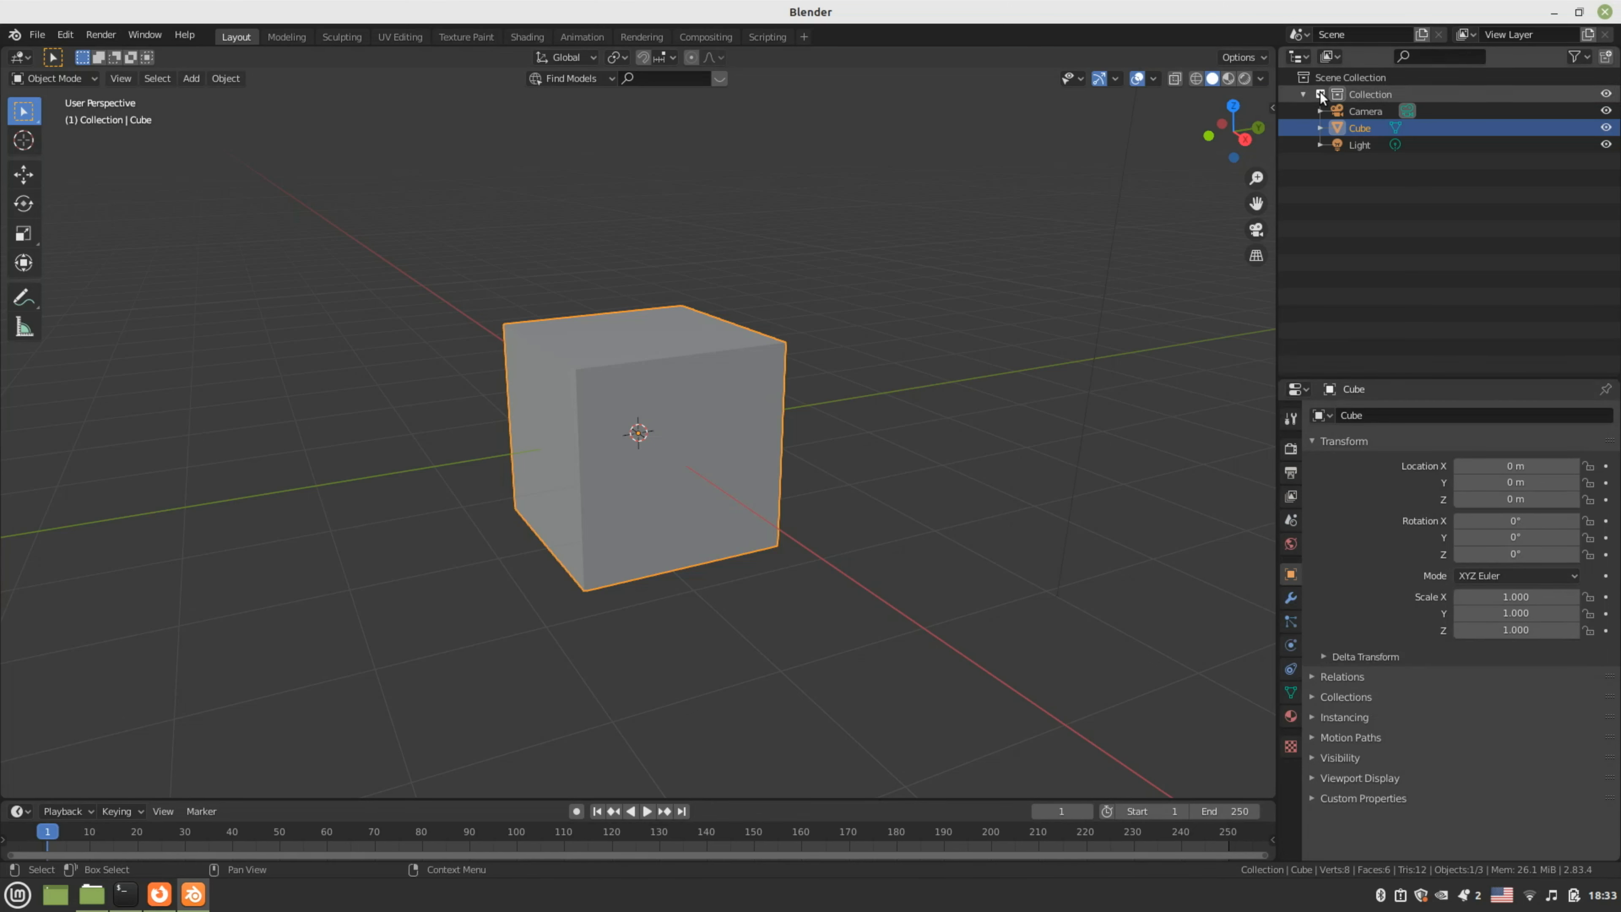
{"action": "left_click", "coordinate": [1295, 56]}
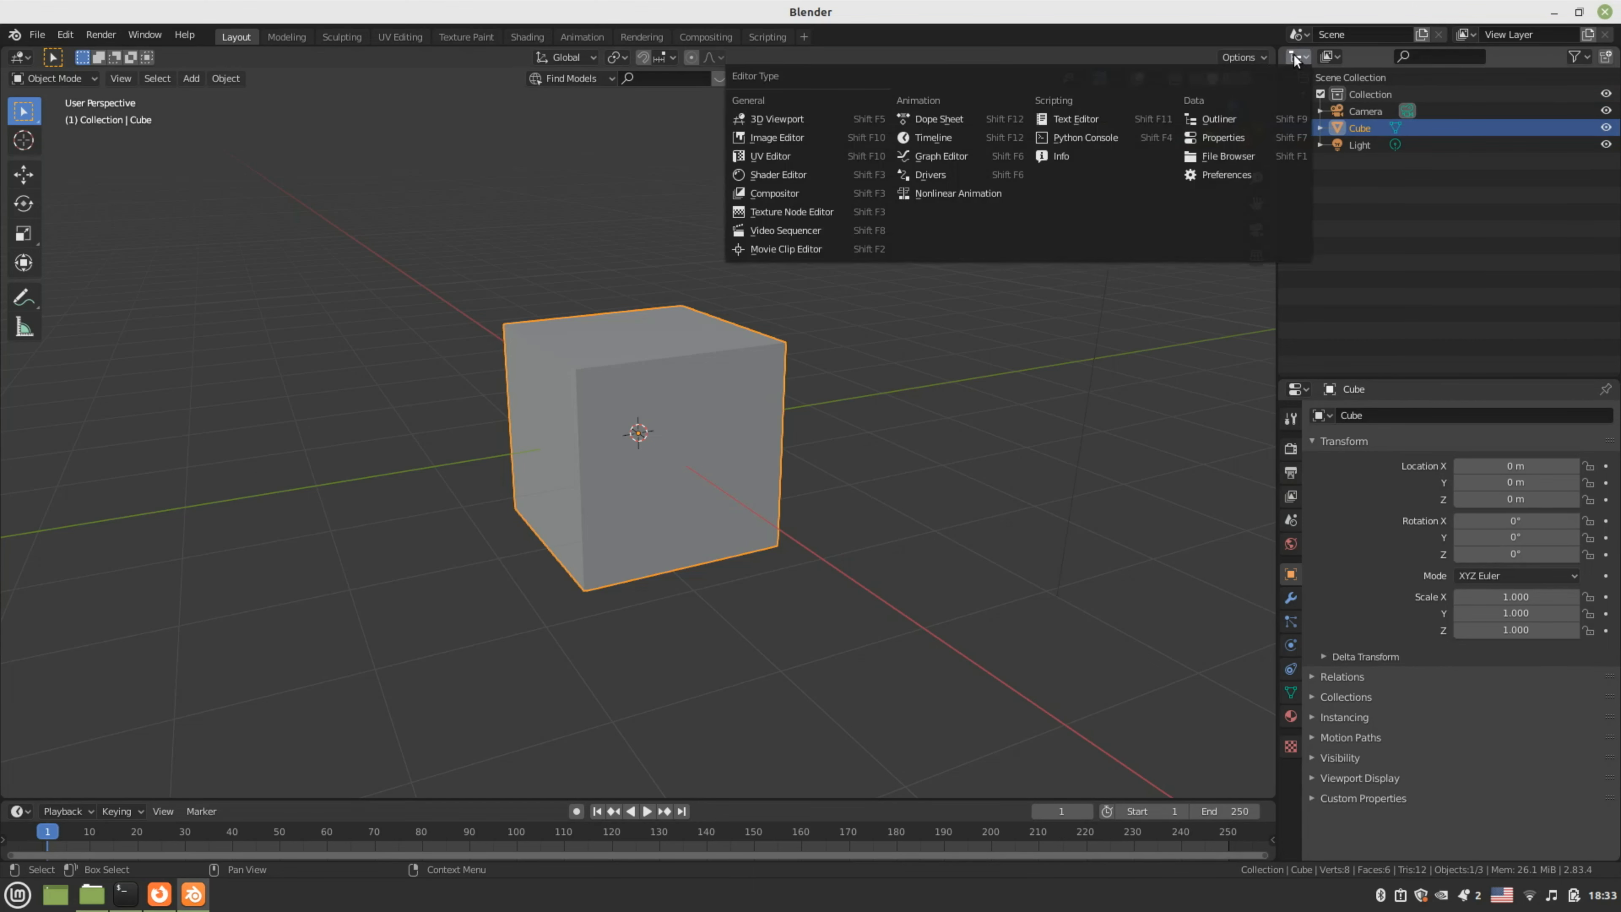
{"action": "left_click", "coordinate": [810, 134]}
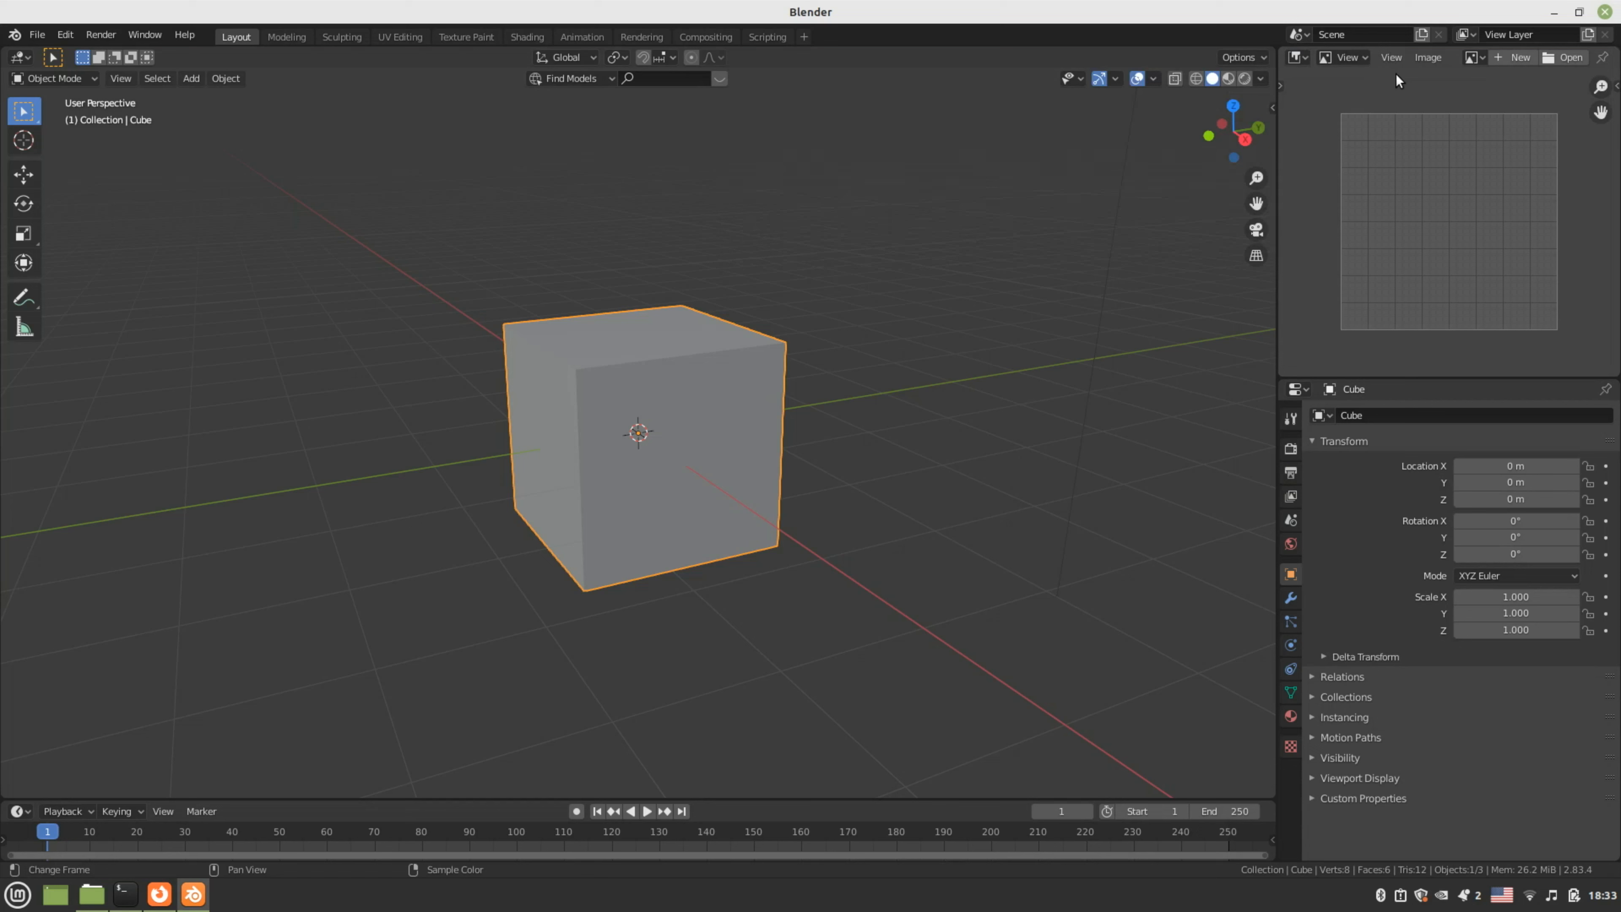
- Load the reference image stone cottage.jpg from Documents/Game Asset Docs/cottage into the Image Editor
{"action": "left_click", "coordinate": [1429, 57]}
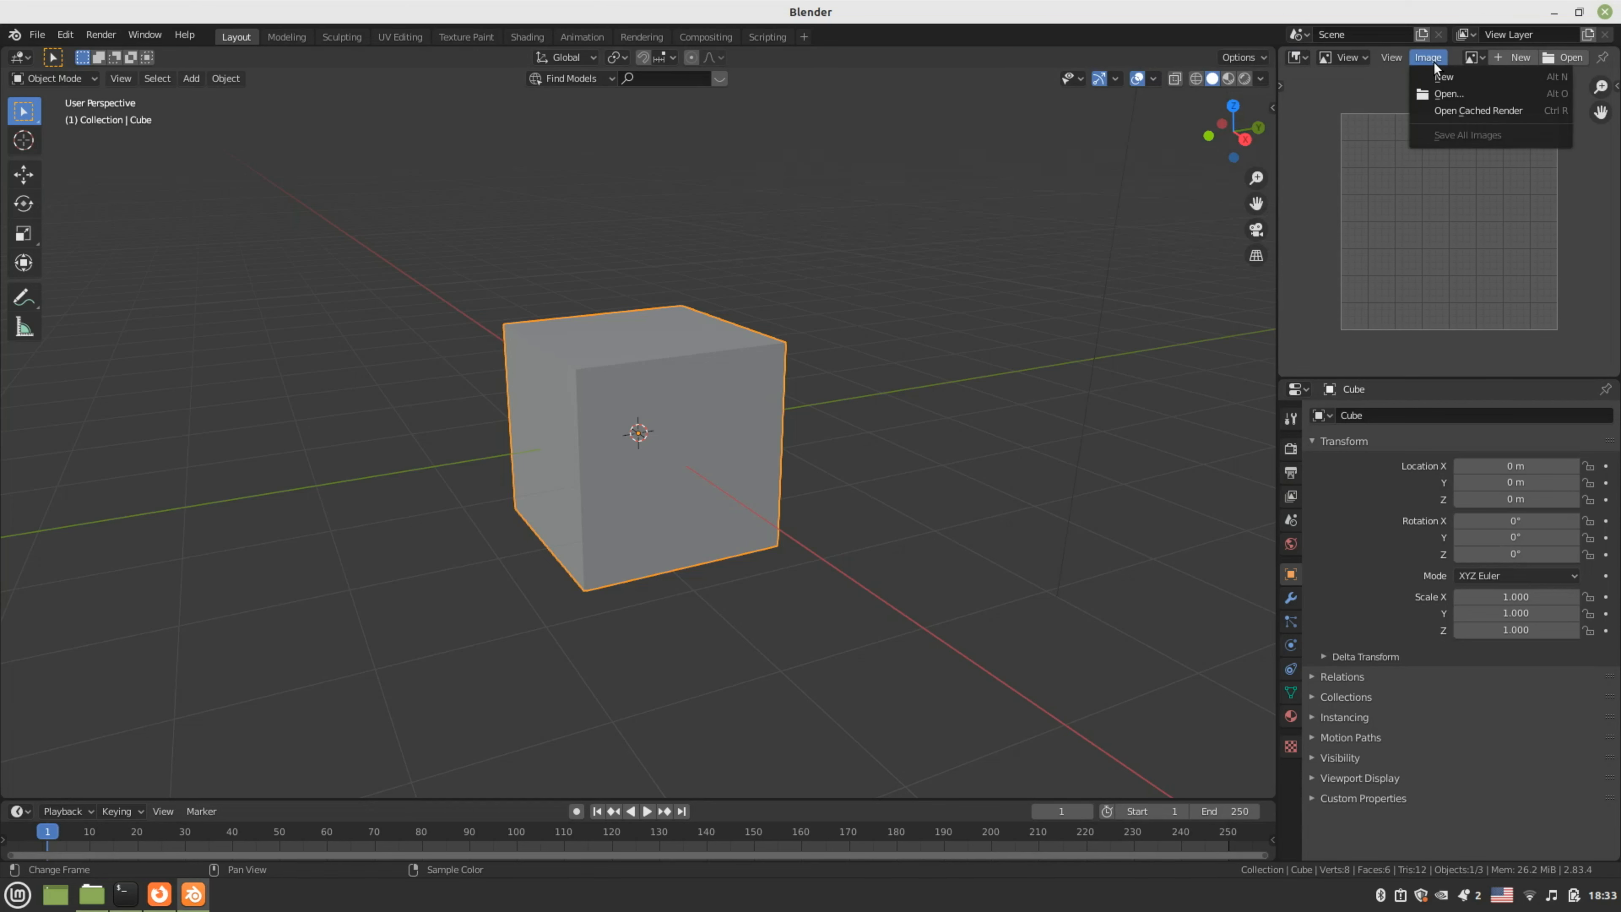
{"action": "left_click", "coordinate": [1441, 94]}
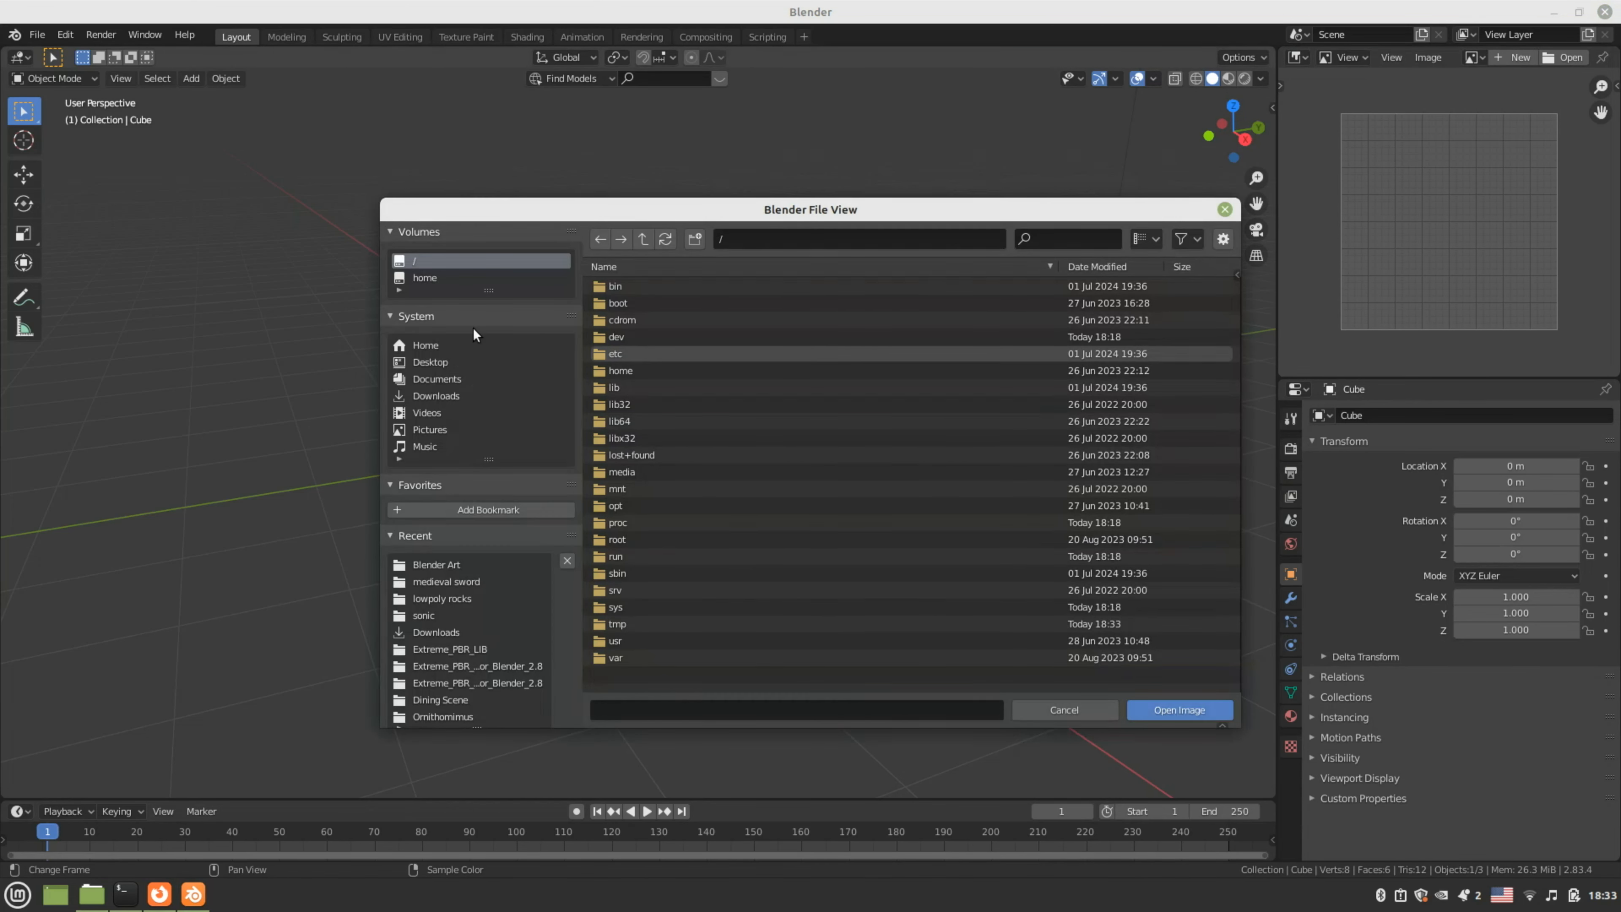
{"action": "left_click", "coordinate": [442, 378]}
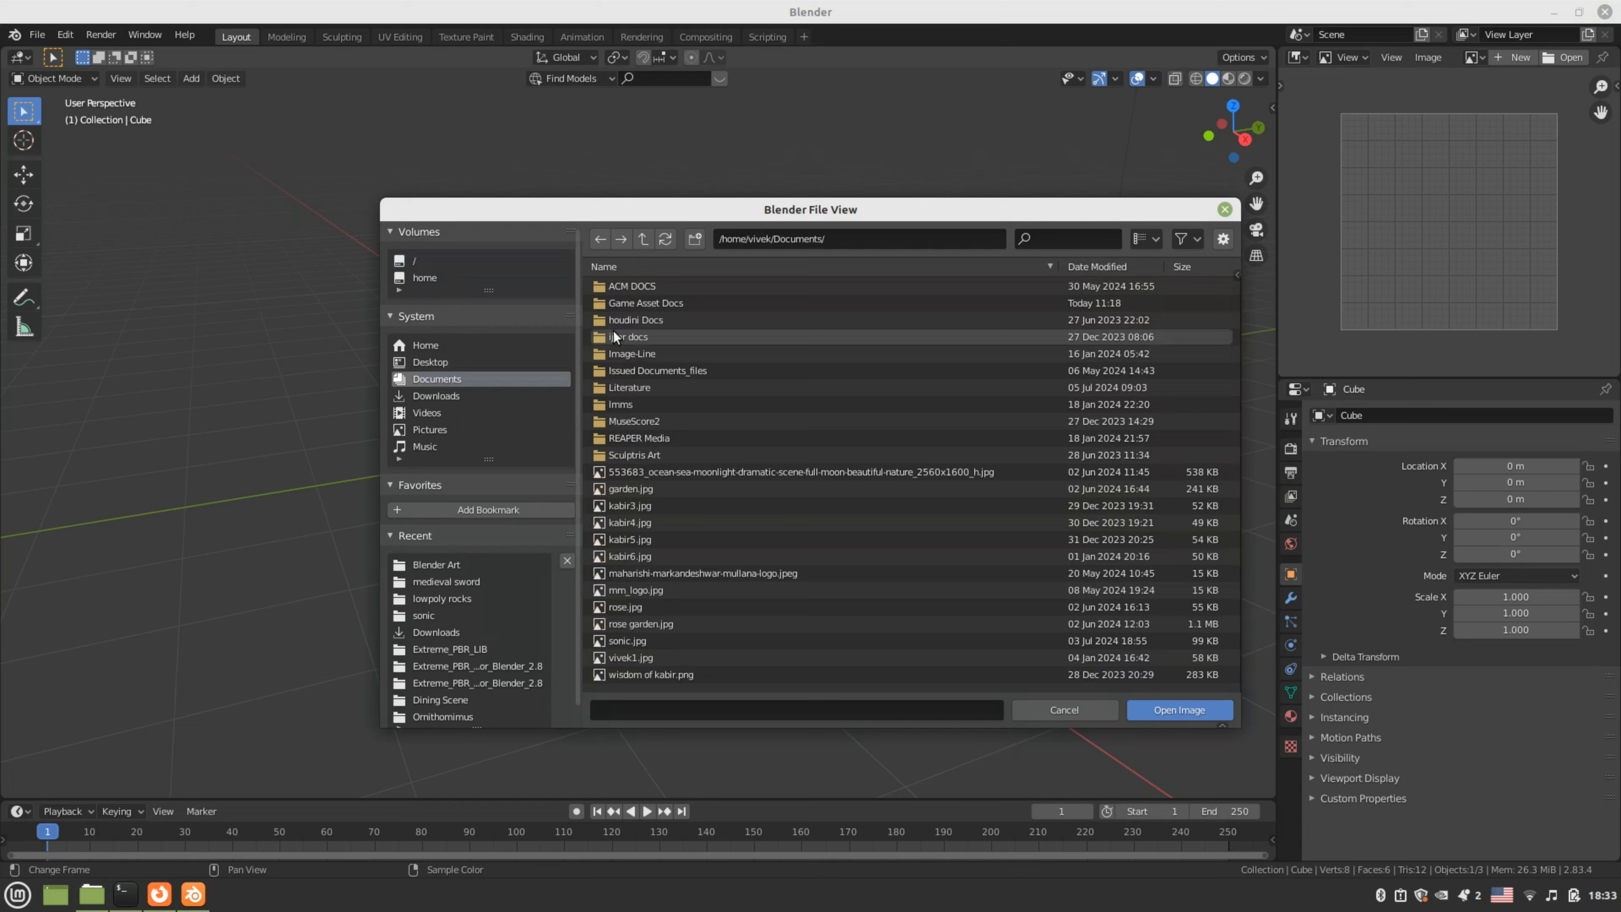
{"action": "left_click", "coordinate": [657, 305]}
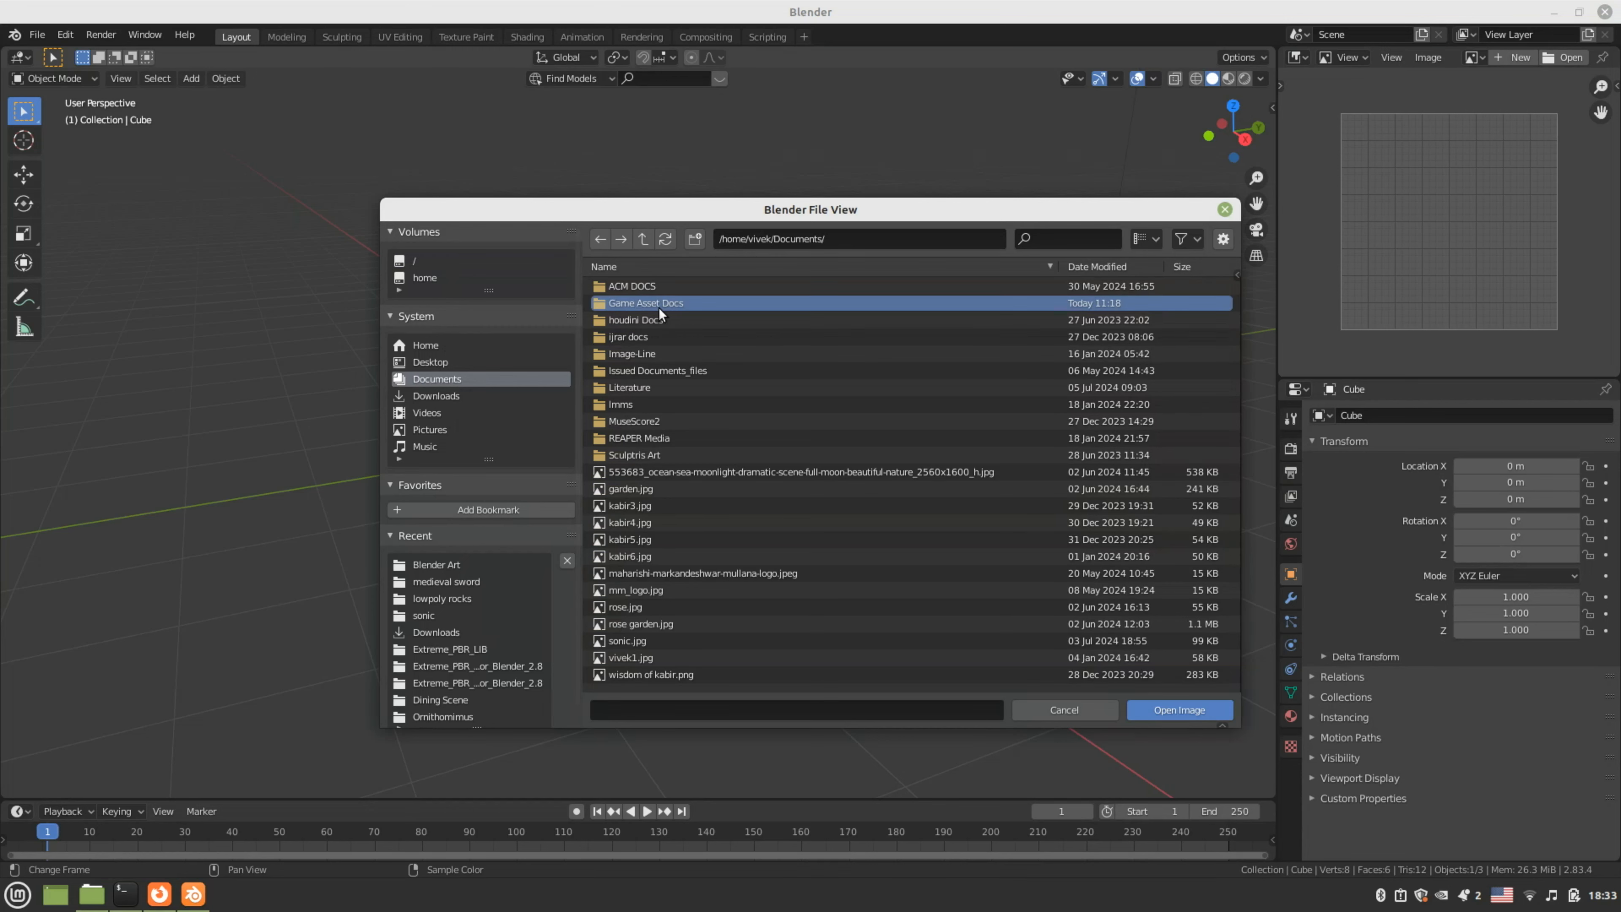
{"action": "double_click", "coordinate": [659, 308]}
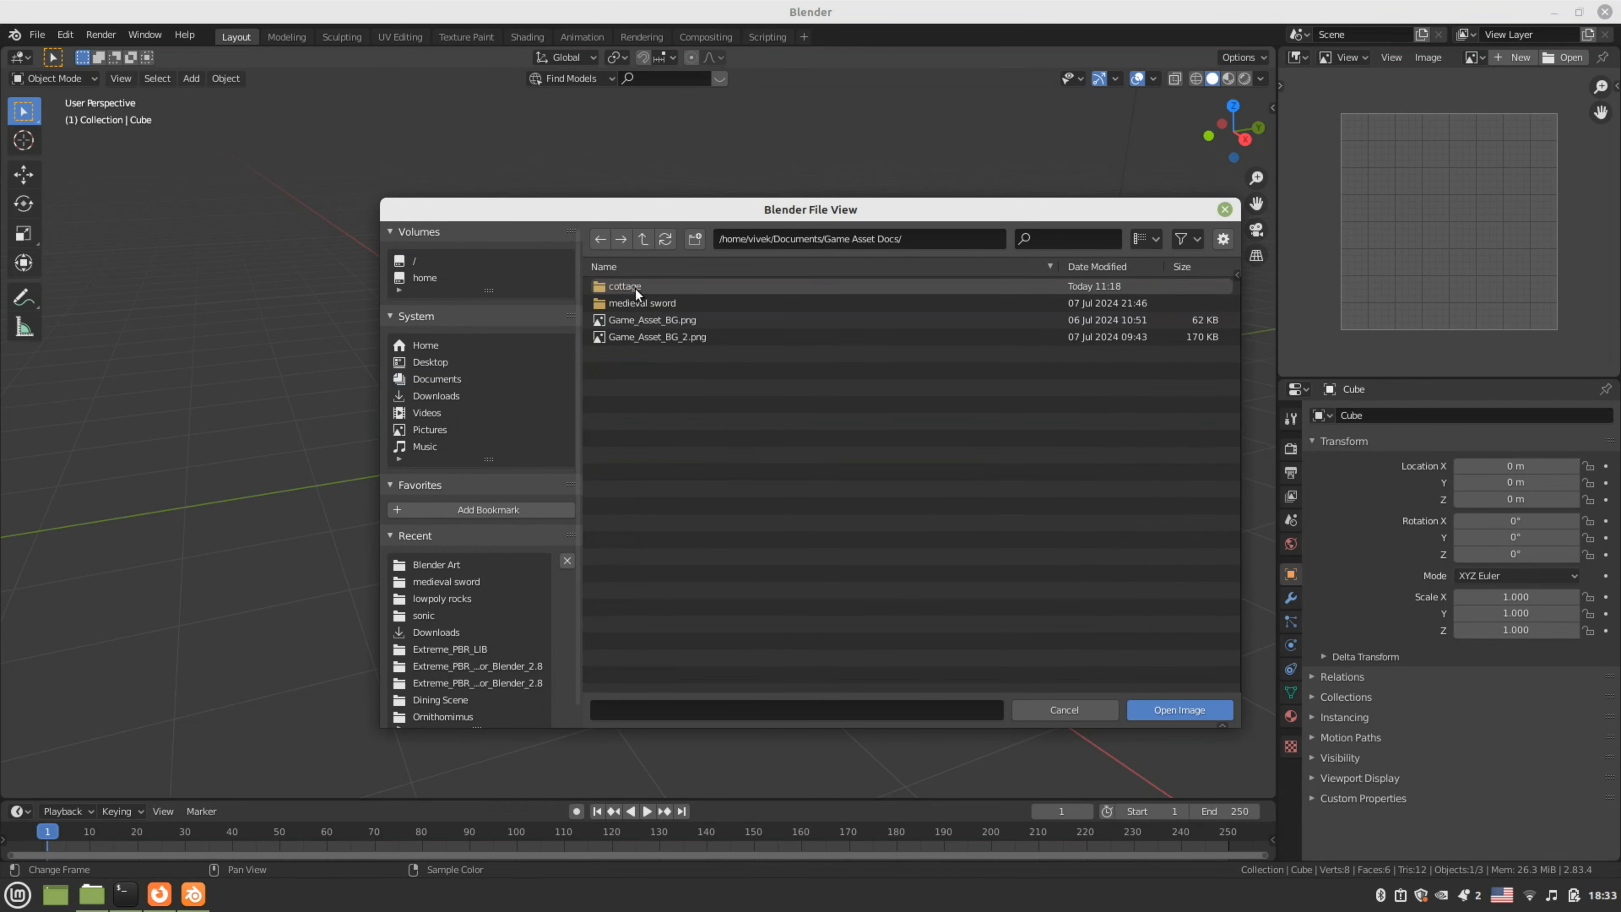
{"action": "double_click", "coordinate": [635, 288]}
{"action": "left_click", "coordinate": [635, 288]}
{"action": "left_click", "coordinate": [1185, 710]}
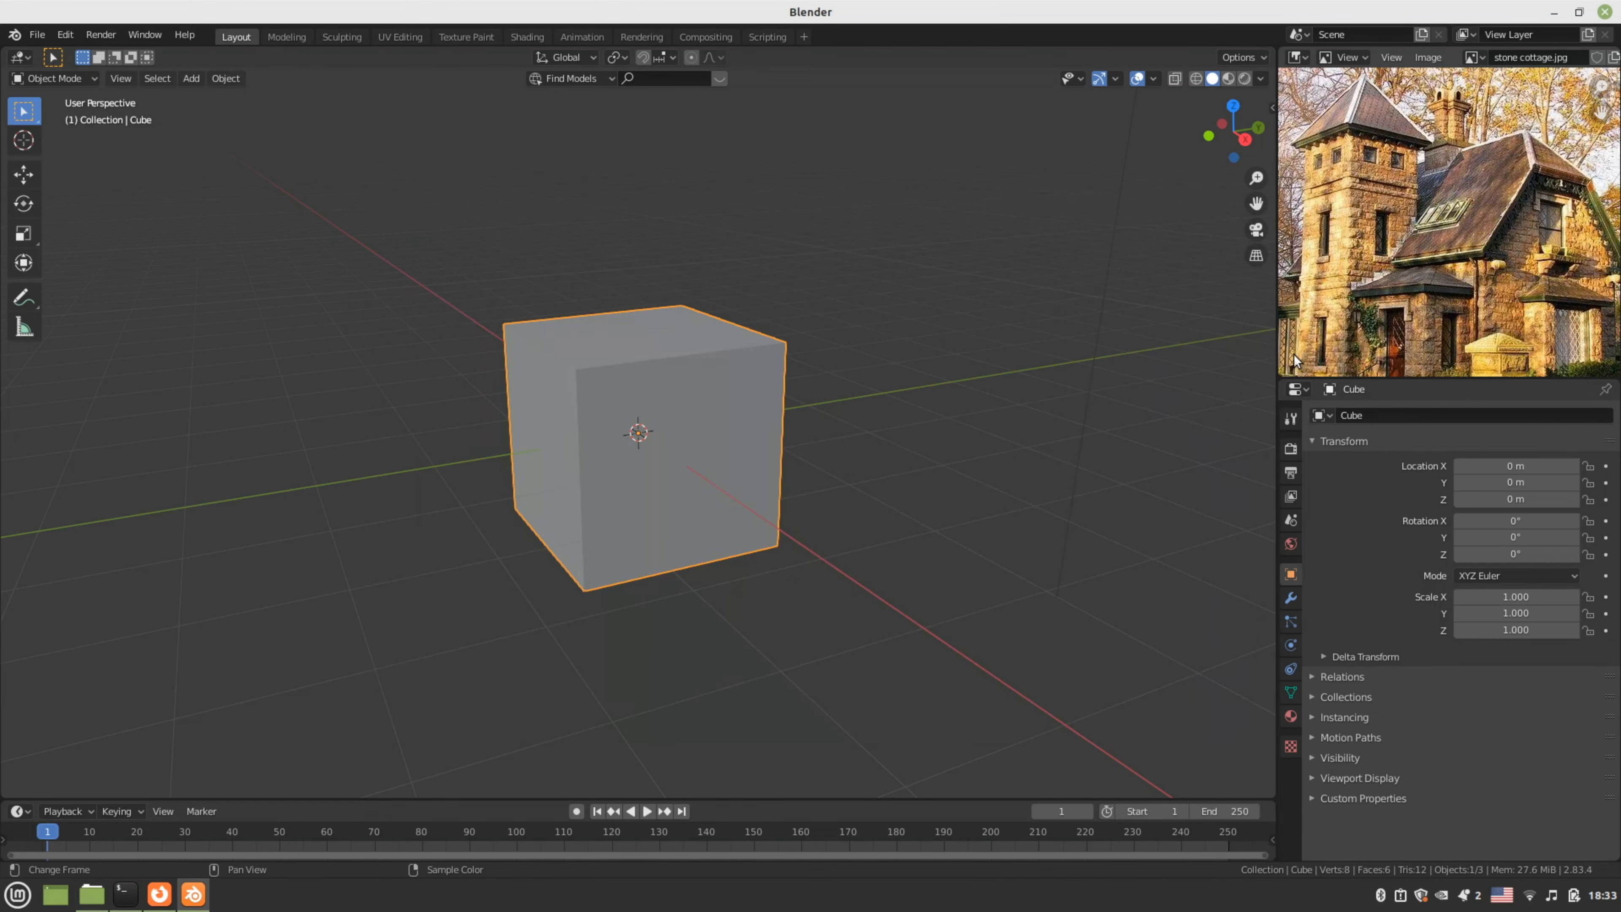
- Enlarge the Image Editor area in width and height so the whole cottage reference fits
{"action": "left_click_drag", "start_coordinate": [1277, 336], "coordinate": [1169, 373]}
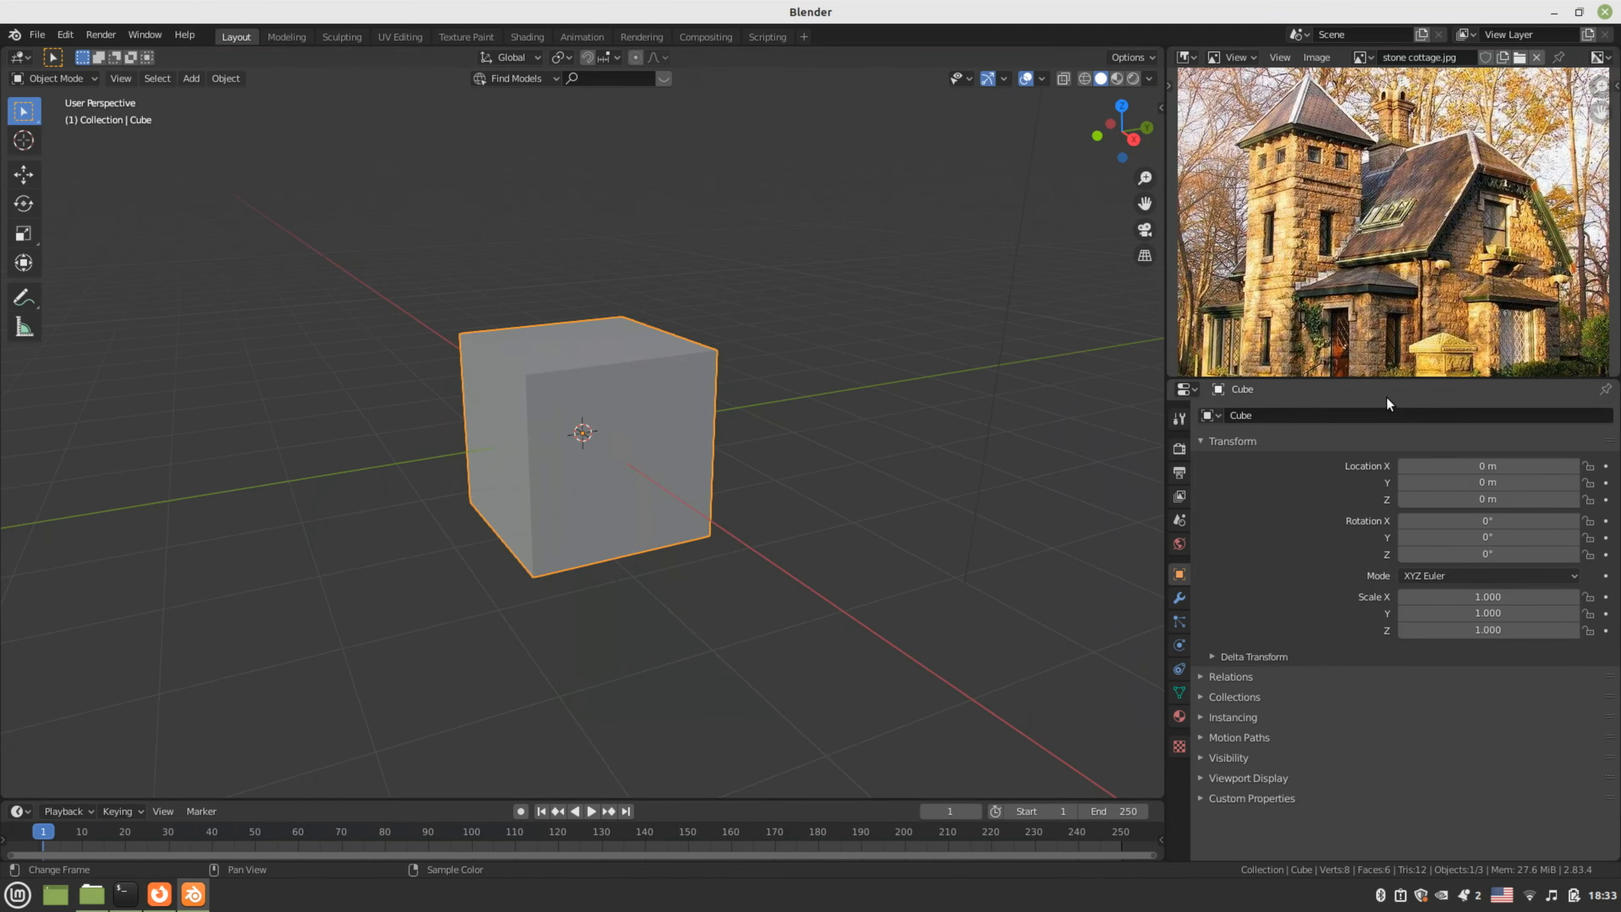
{"action": "left_click_drag", "start_coordinate": [1395, 380], "coordinate": [1383, 502]}
{"action": "scroll", "coordinate": [1393, 439], "scroll_direction": "up", "scroll_amount": 1}
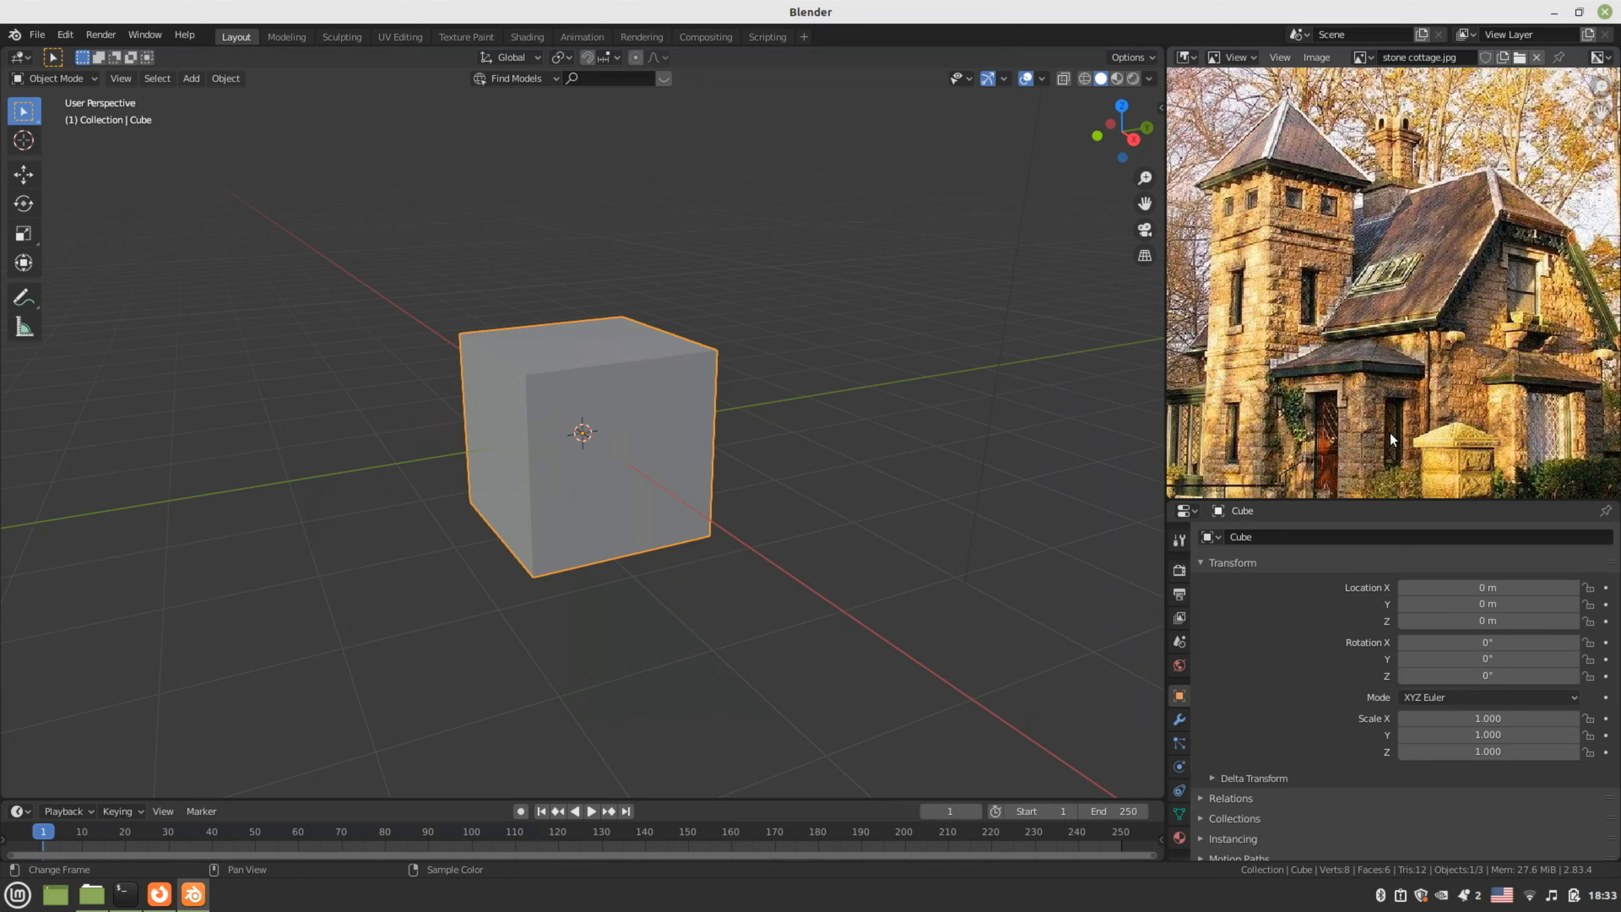
{"action": "scroll", "coordinate": [1392, 440], "scroll_direction": "down", "scroll_amount": 1}
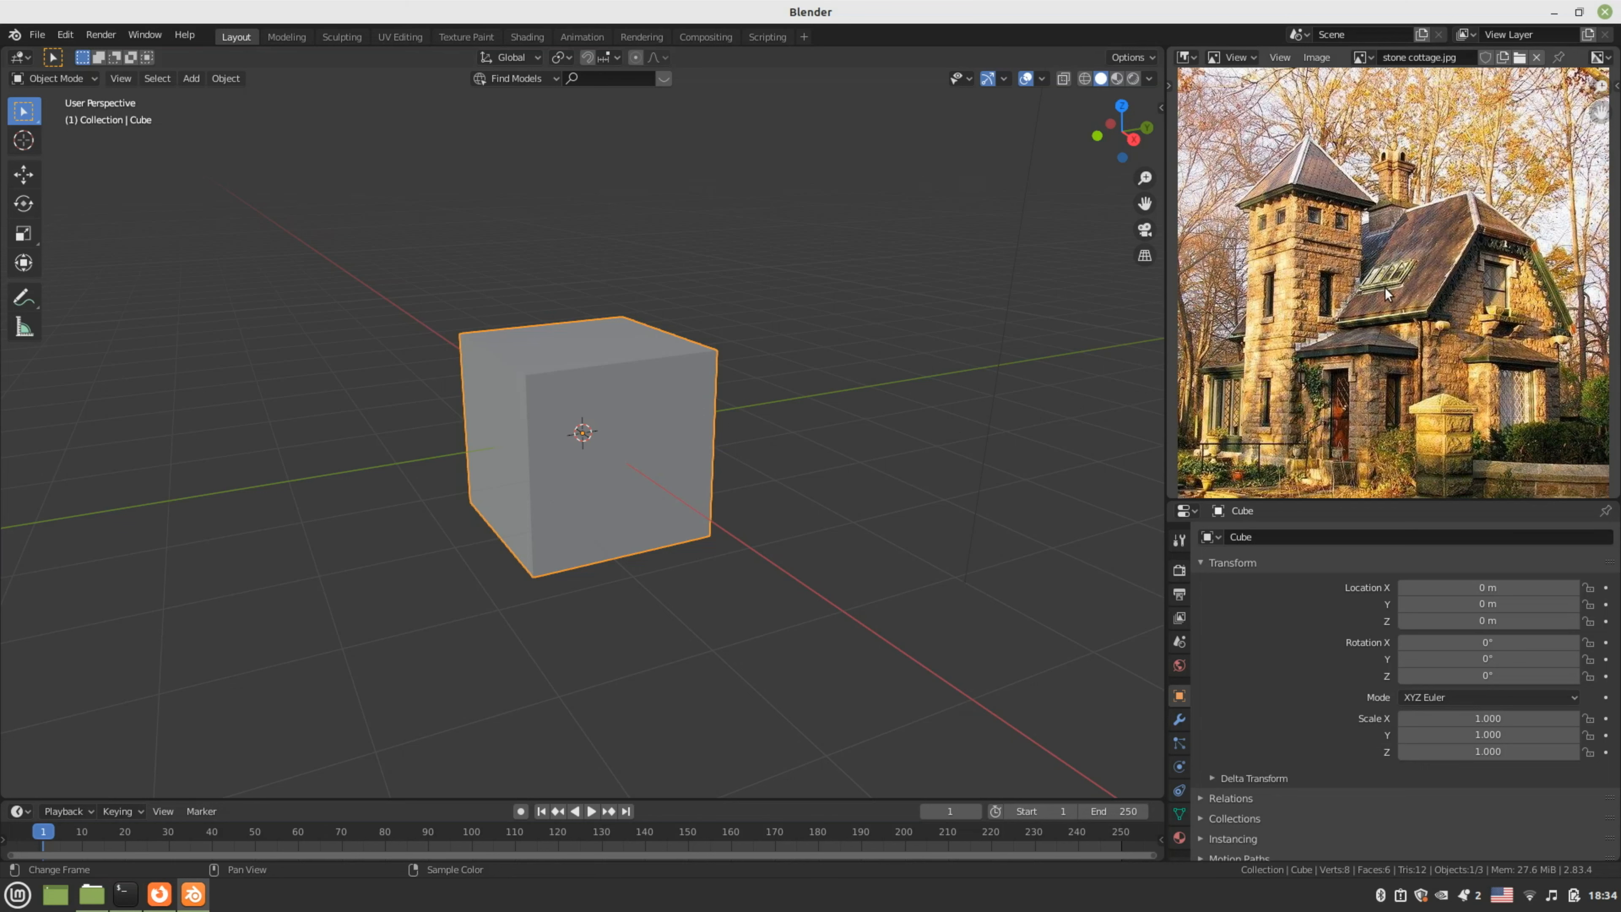
- Stretch the default cube along the X axis to a scale of about 2.03 for the cottage's main body
{"action": "mouse_move", "coordinate": [700, 511]}
{"action": "middle_mouse_down"}
{"action": "mouse_move", "coordinate": [660, 496]}
{"action": "mouse_move", "coordinate": [660, 522]}
{"action": "mouse_move", "coordinate": [717, 492]}
{"action": "middle_mouse_up"}
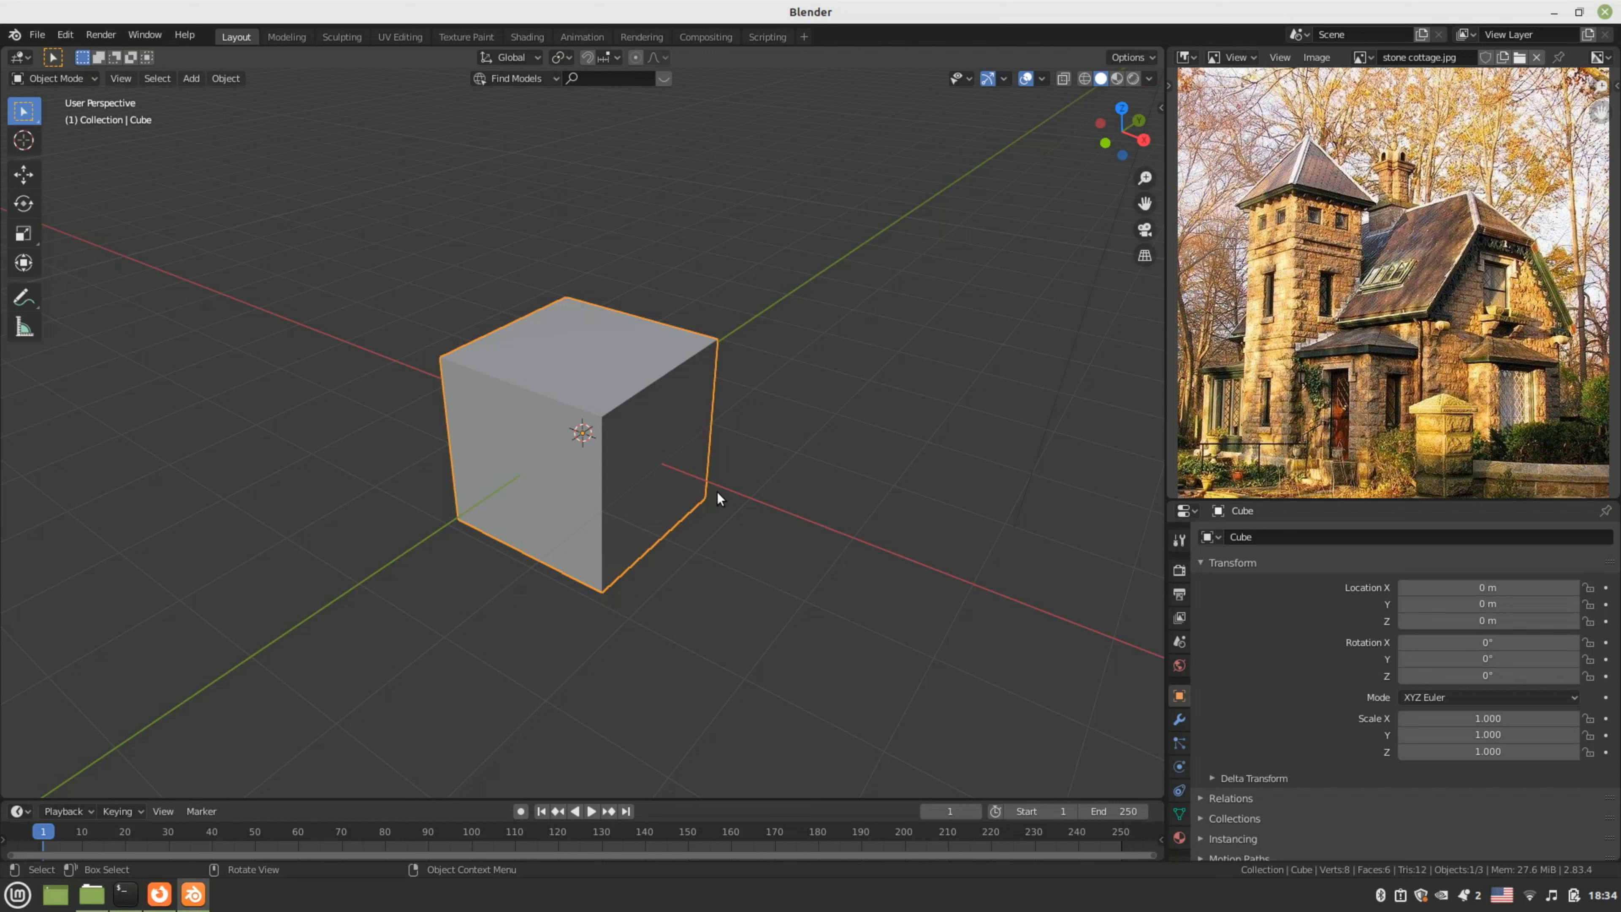
{"action": "scroll", "coordinate": [687, 510], "scroll_direction": "down", "scroll_amount": 1}
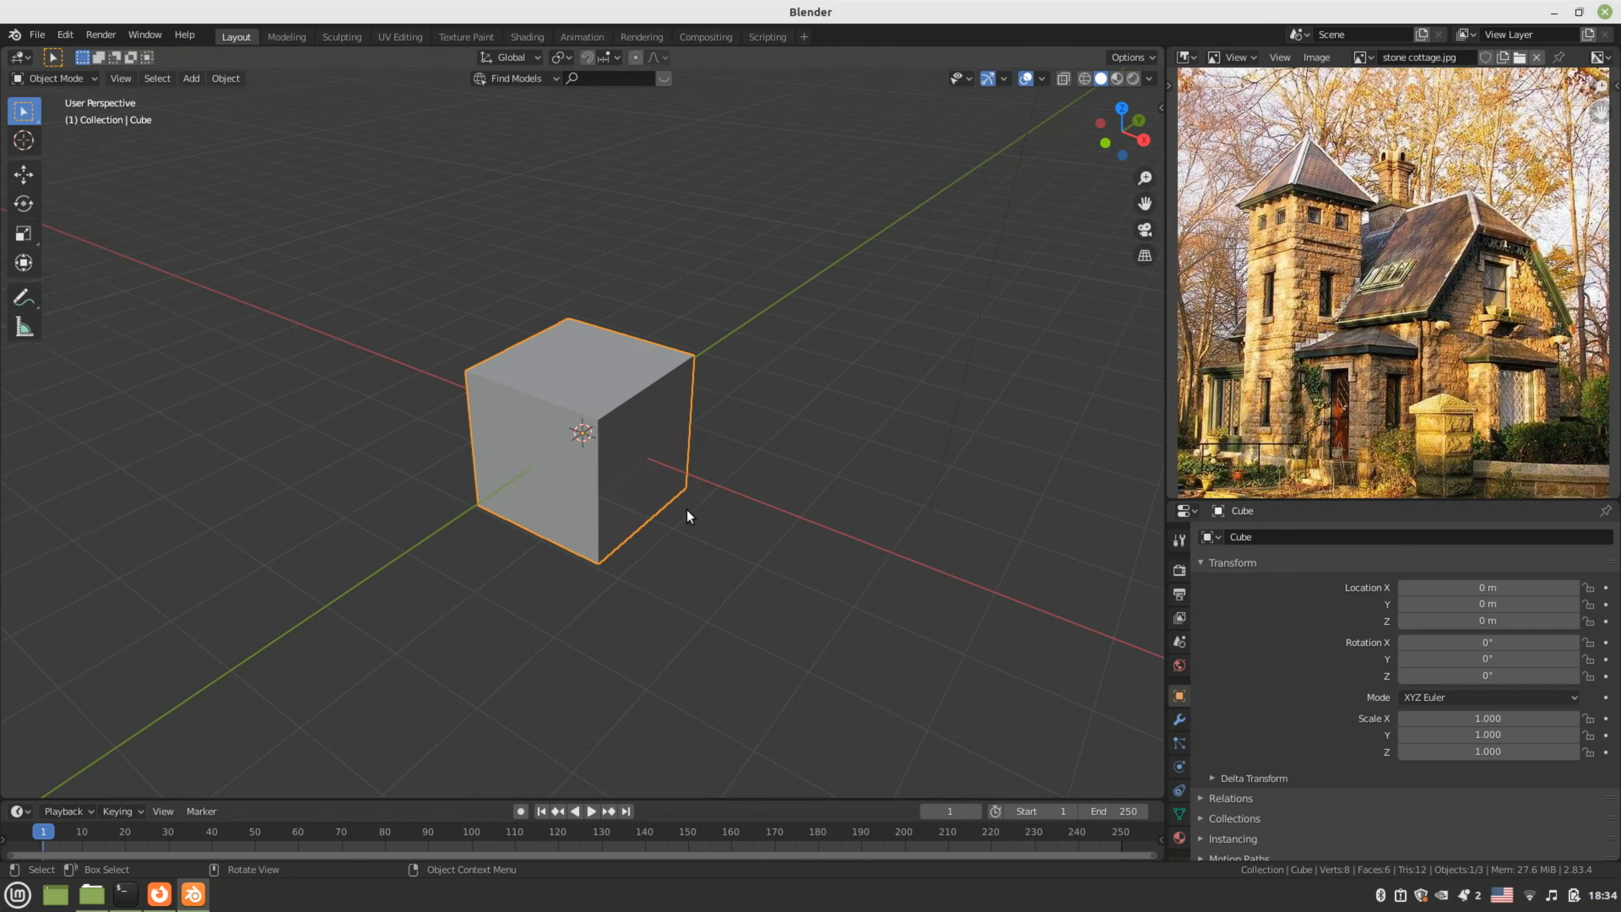
{"action": "middle_click_drag", "start_coordinate": [668, 507], "coordinate": [604, 490]}
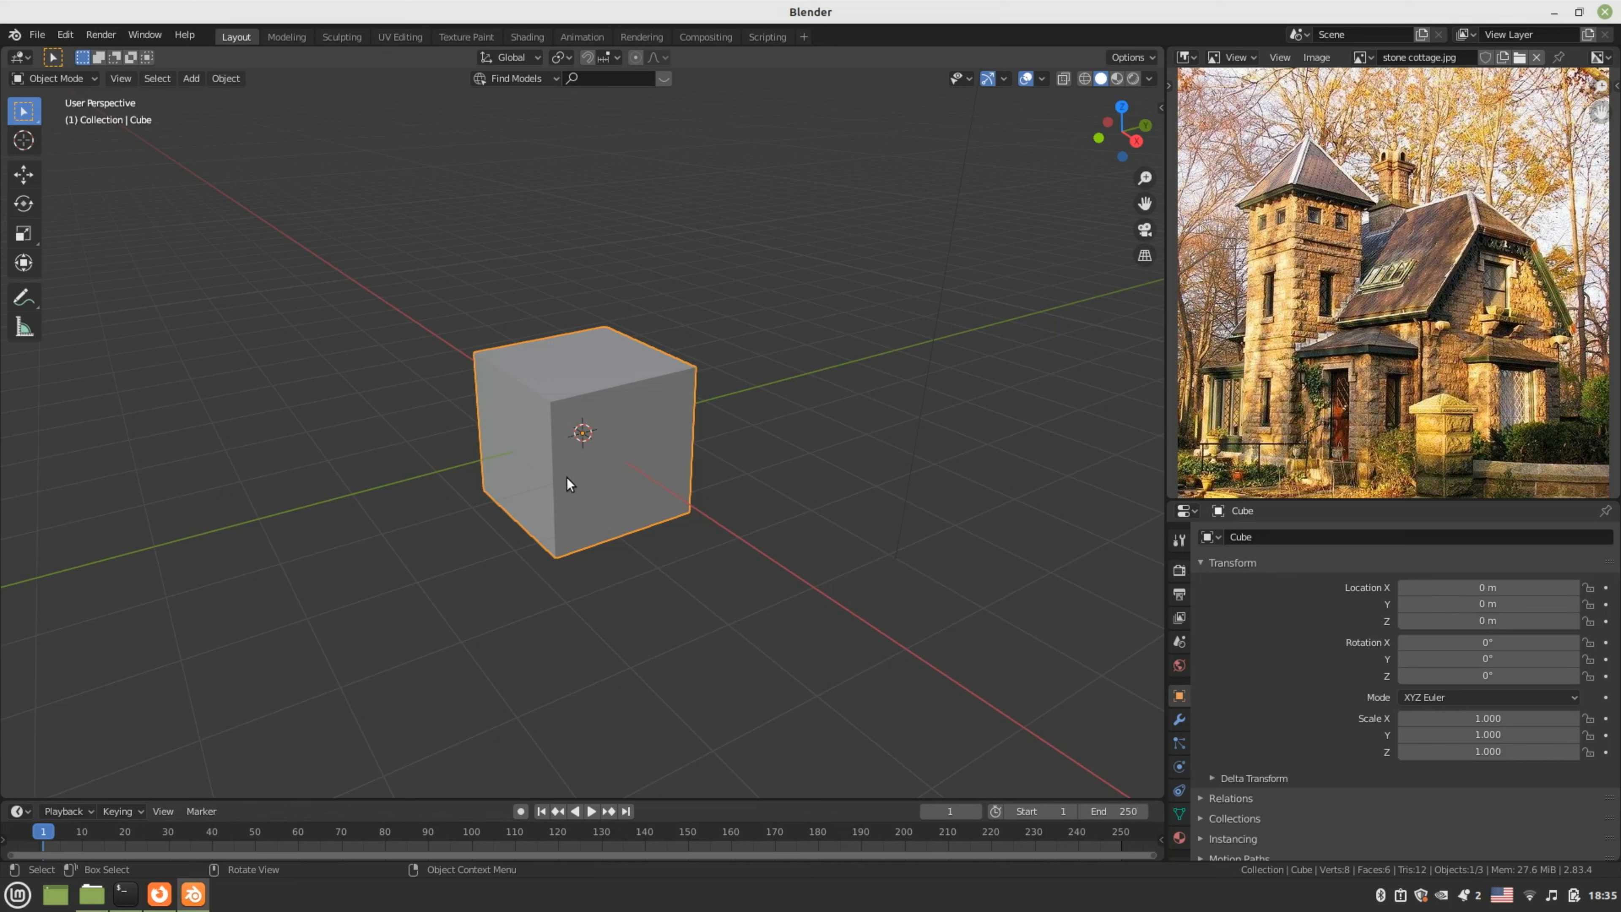
{"action": "key", "text": "s"}
{"action": "key", "text": "x"}
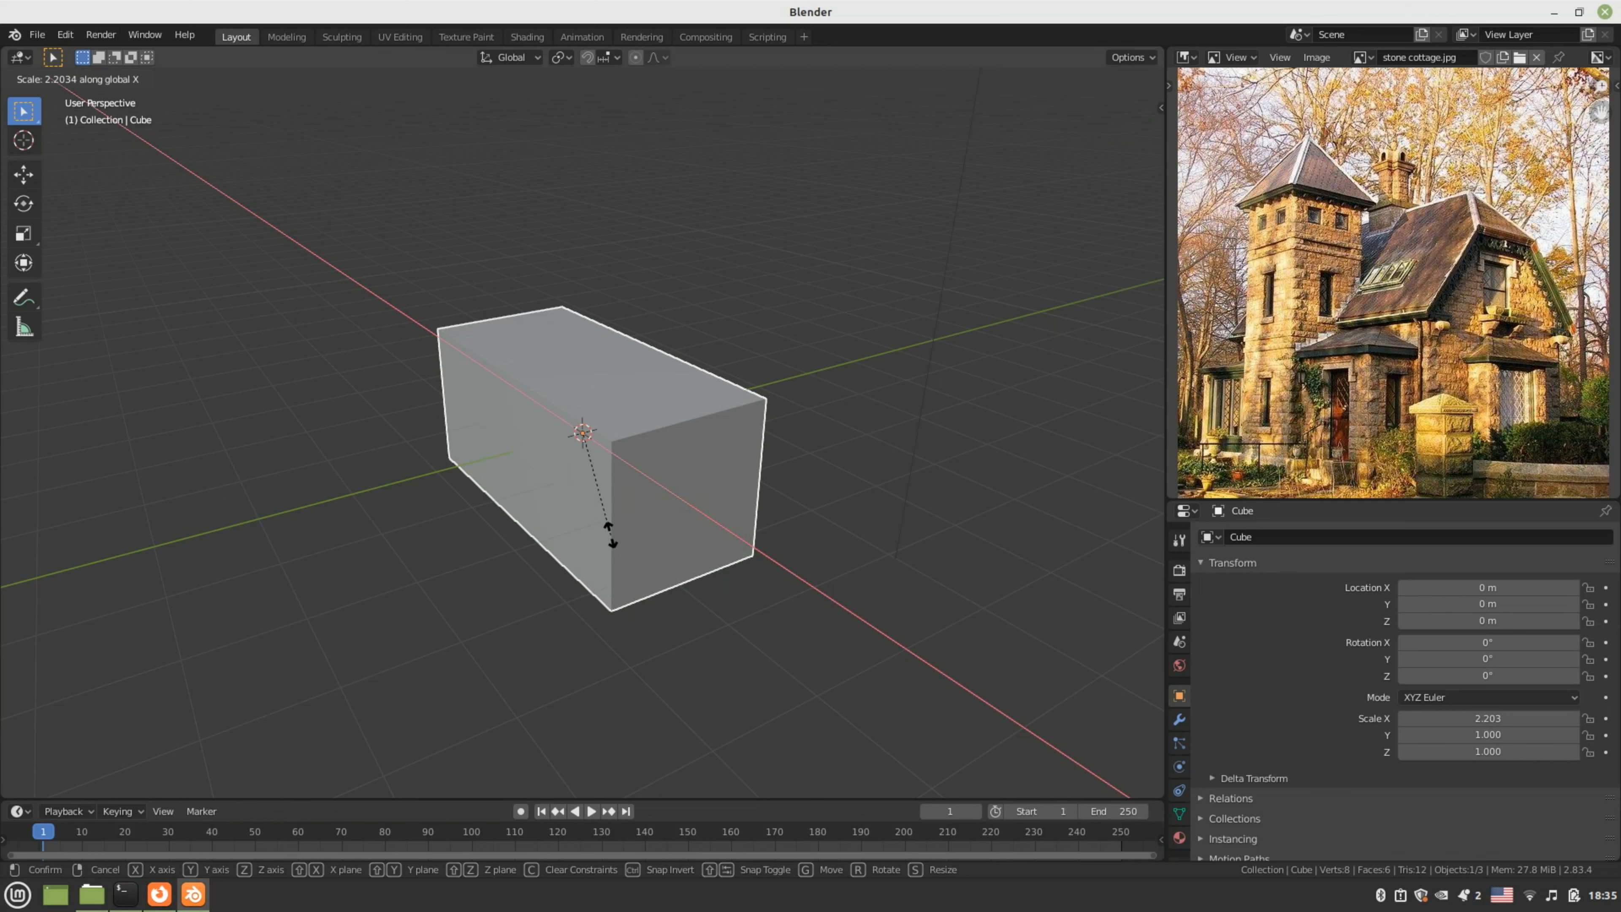
{"action": "left_click", "coordinate": [610, 527]}
{"action": "middle_click_drag", "start_coordinate": [610, 527], "coordinate": [627, 423]}
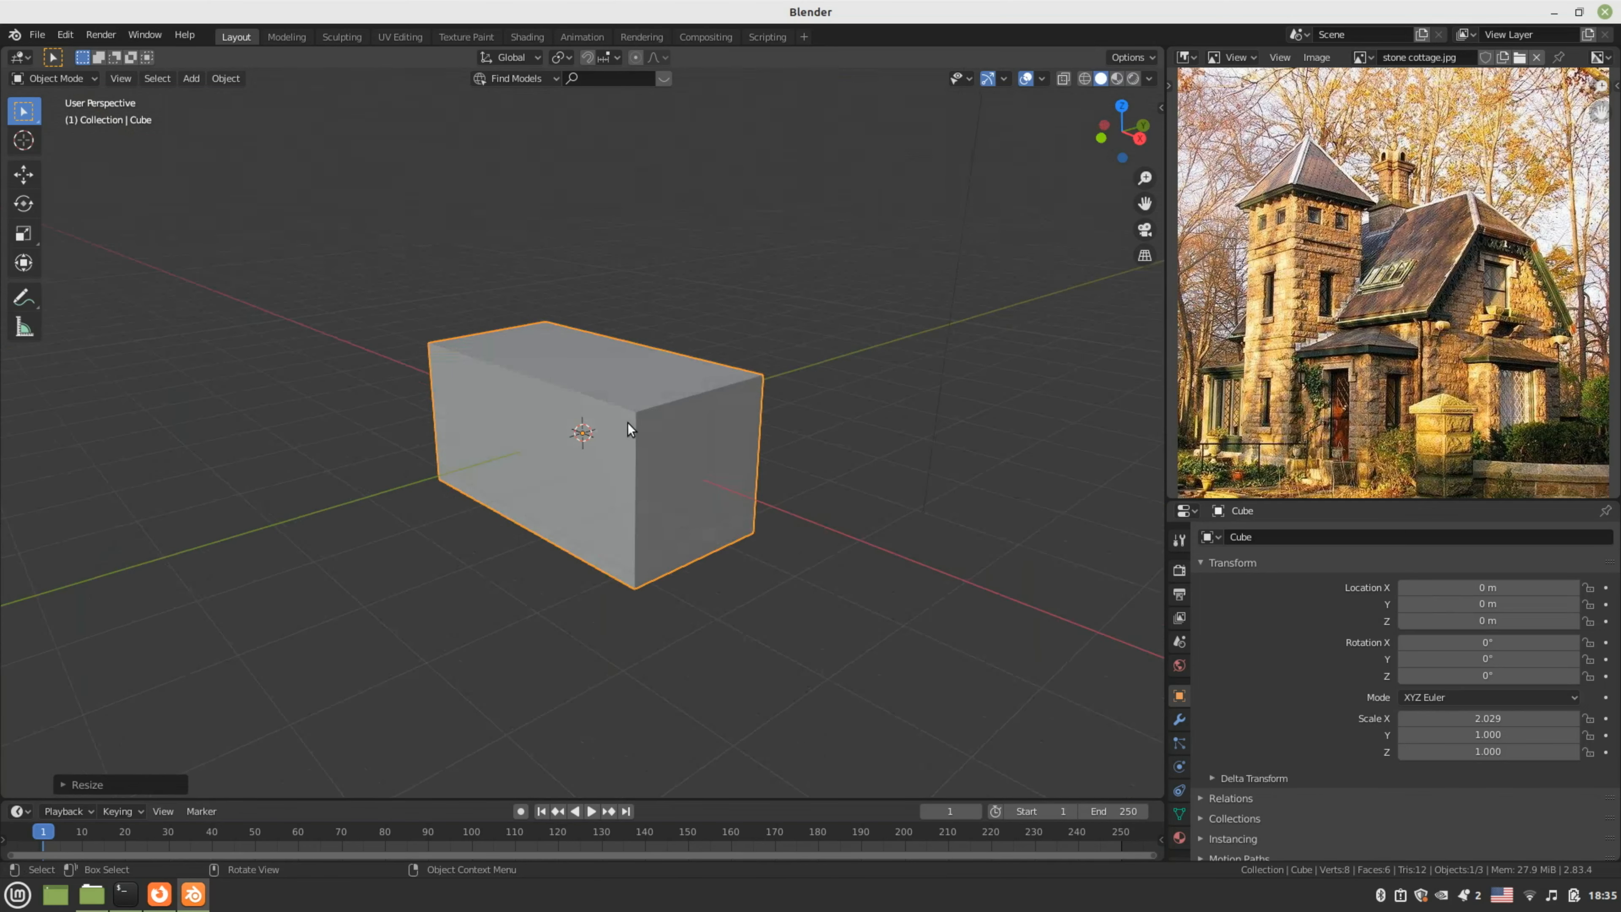
- Duplicate the stretched box in top view and place the copy about 0.87 m toward negative Y
{"action": "key", "text": "KP_7"}
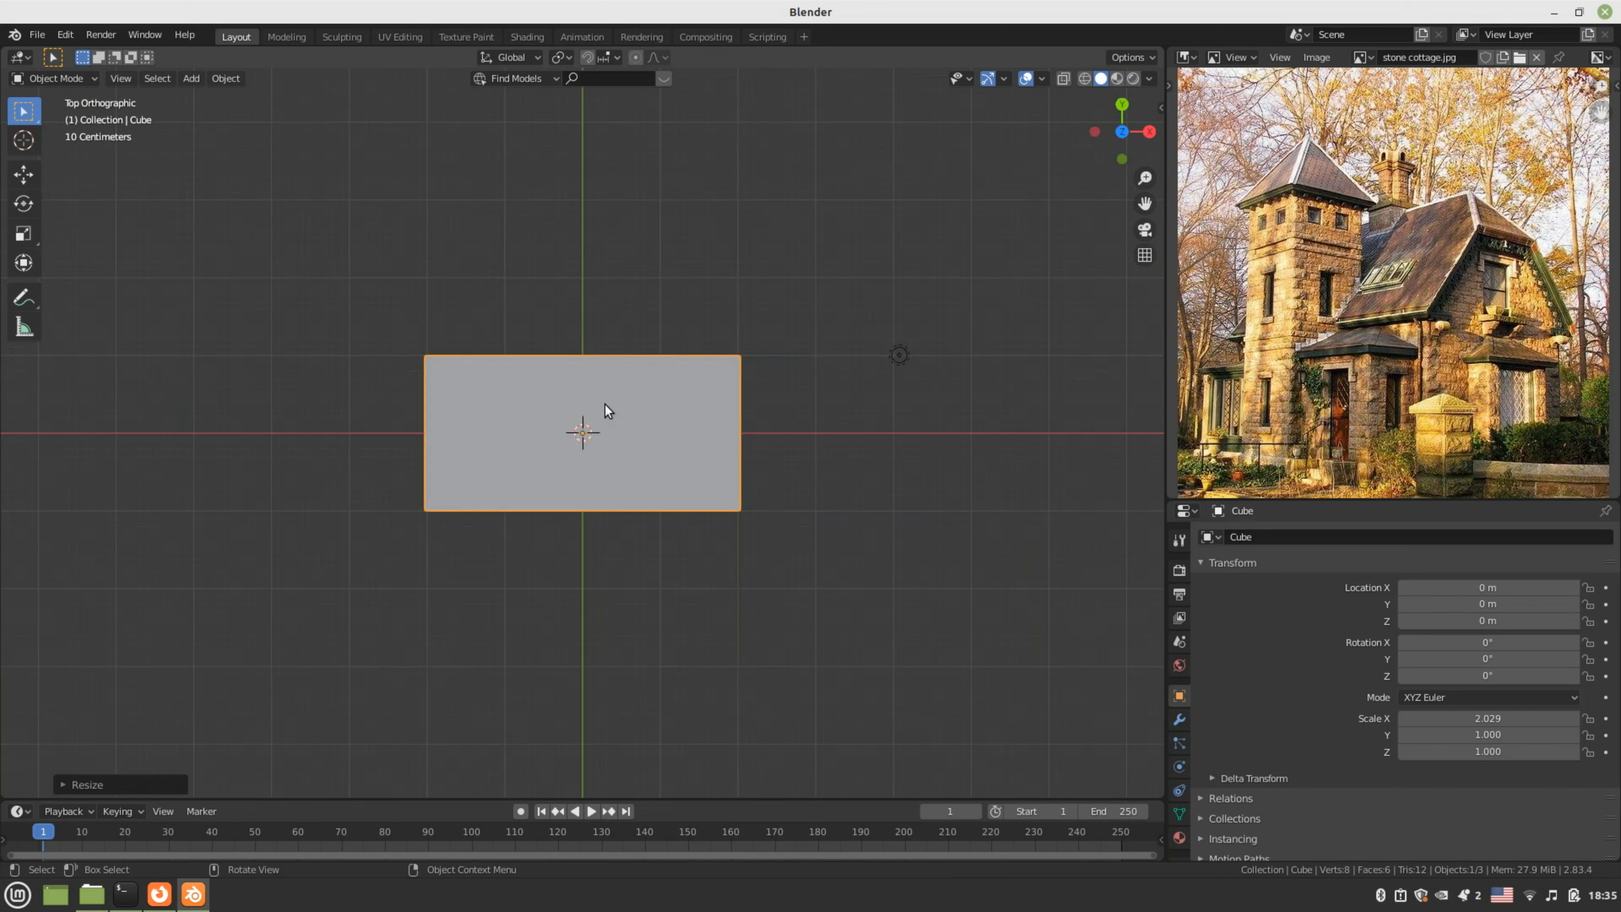
{"action": "key", "text": "shift+d"}
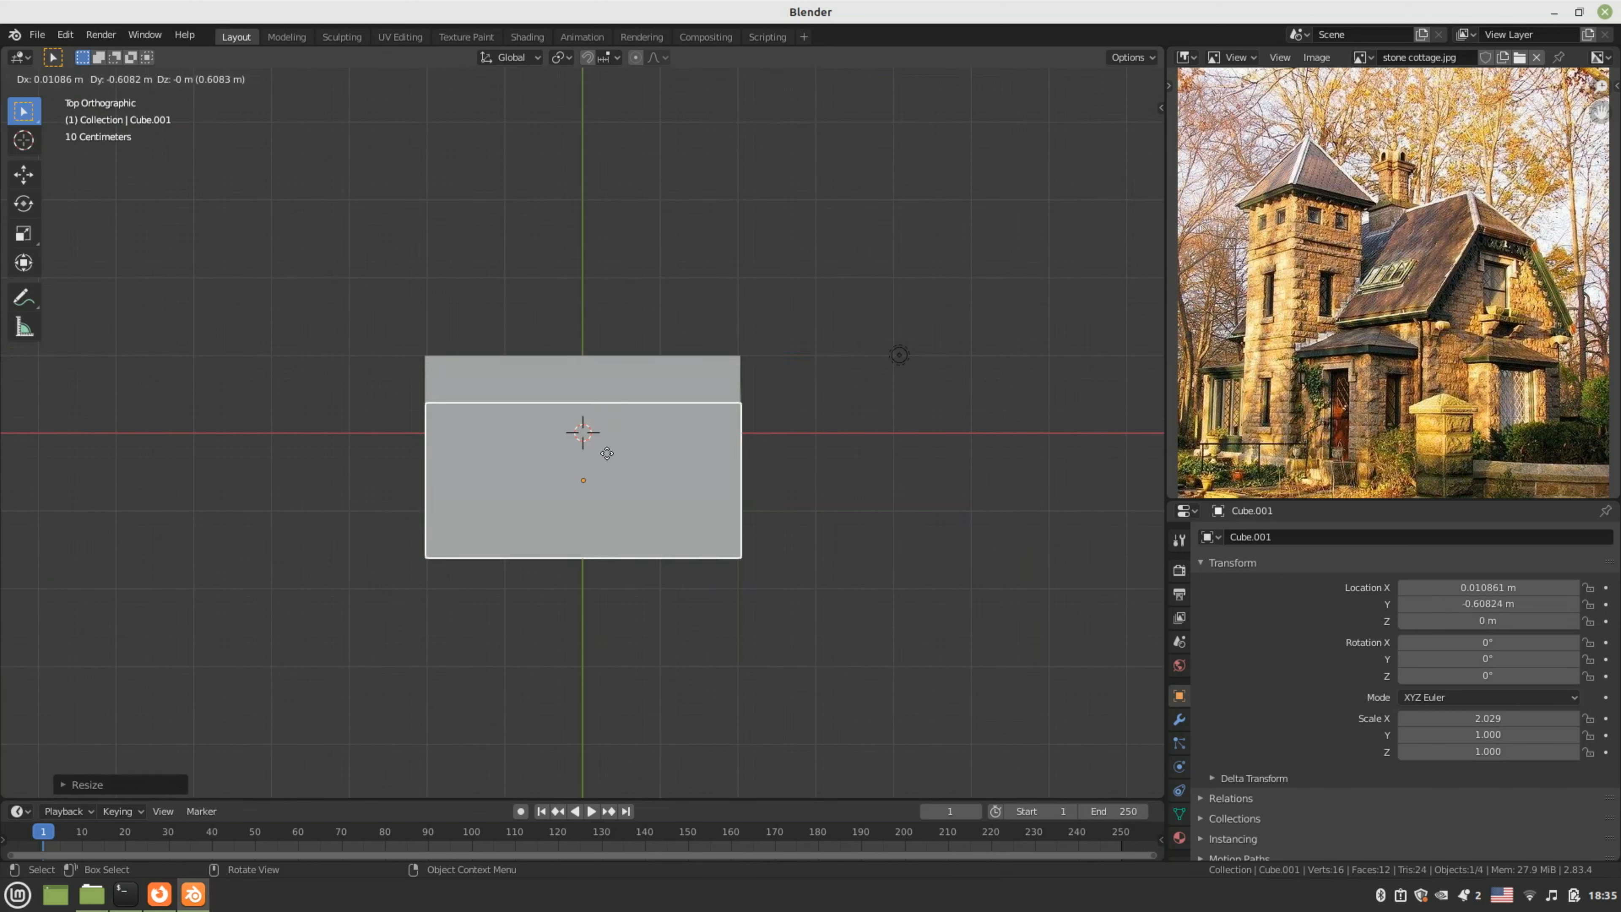
{"action": "left_click", "coordinate": [605, 472]}
{"action": "key", "text": "KP_3"}
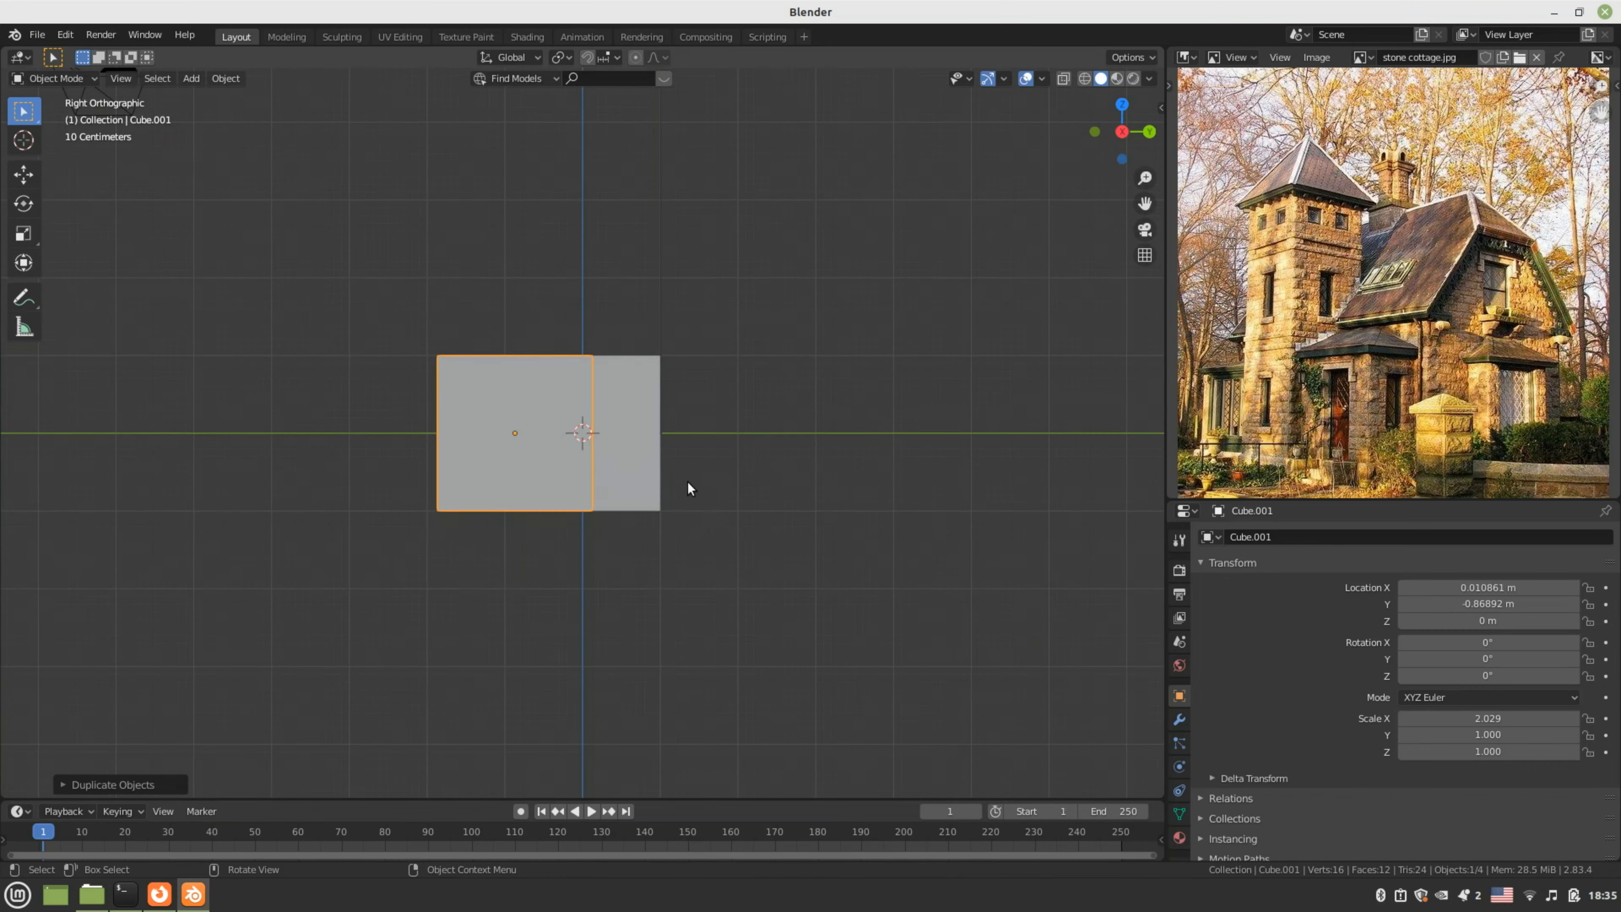
- Rotate the duplicate by -90° in front view so it stands upright, and raise it about 1 m to align both bases
{"action": "key", "text": "KP_1"}
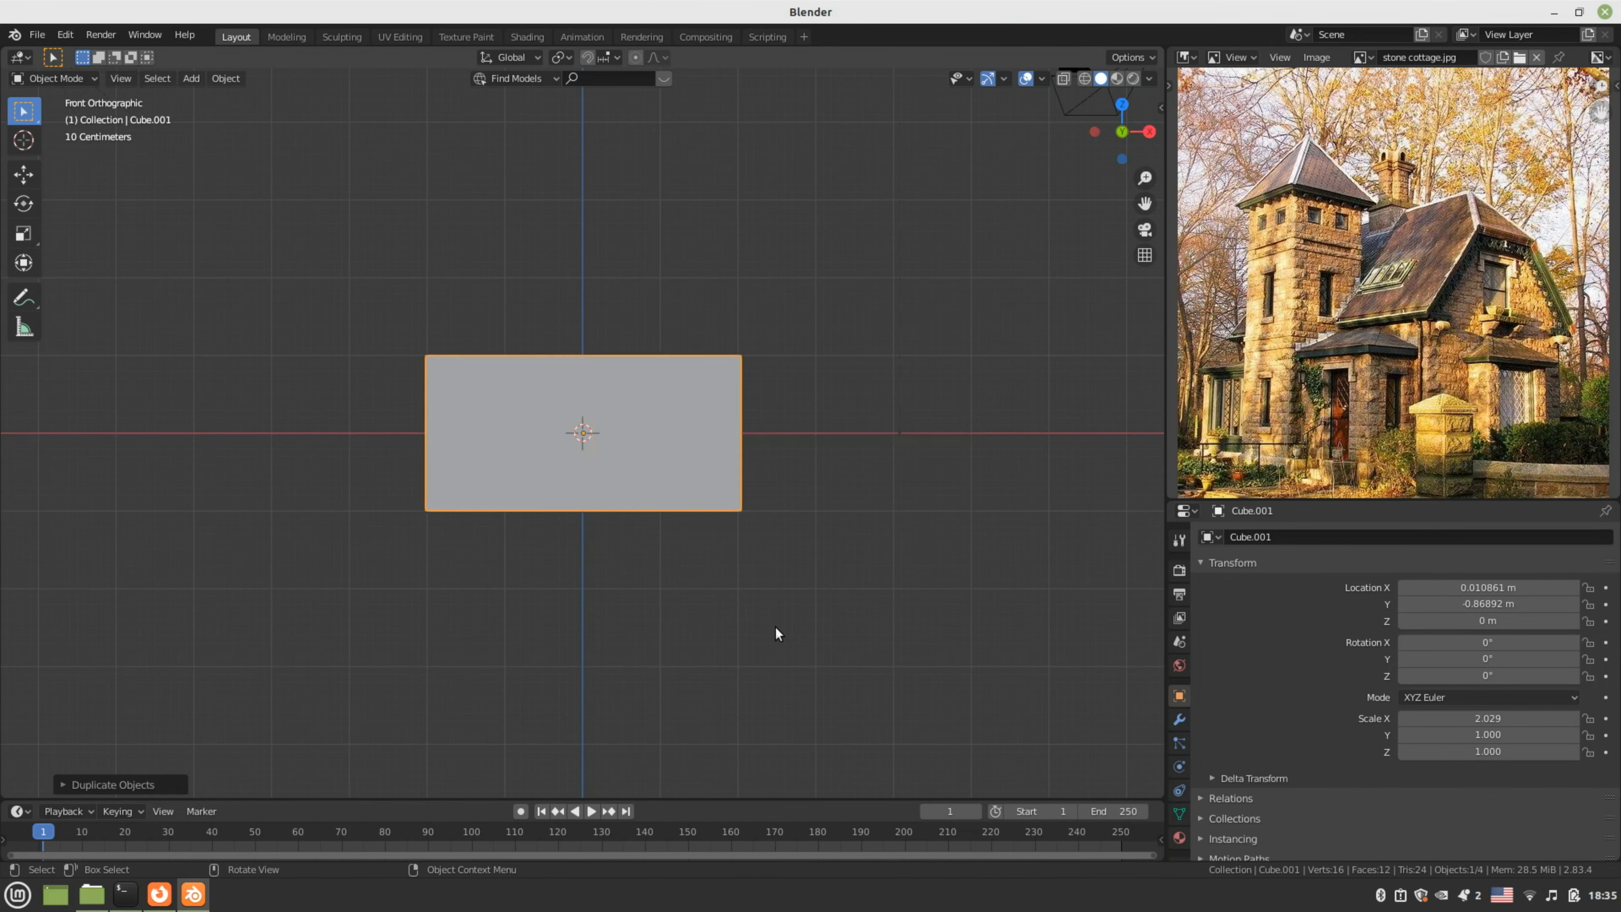
{"action": "key", "text": "r"}
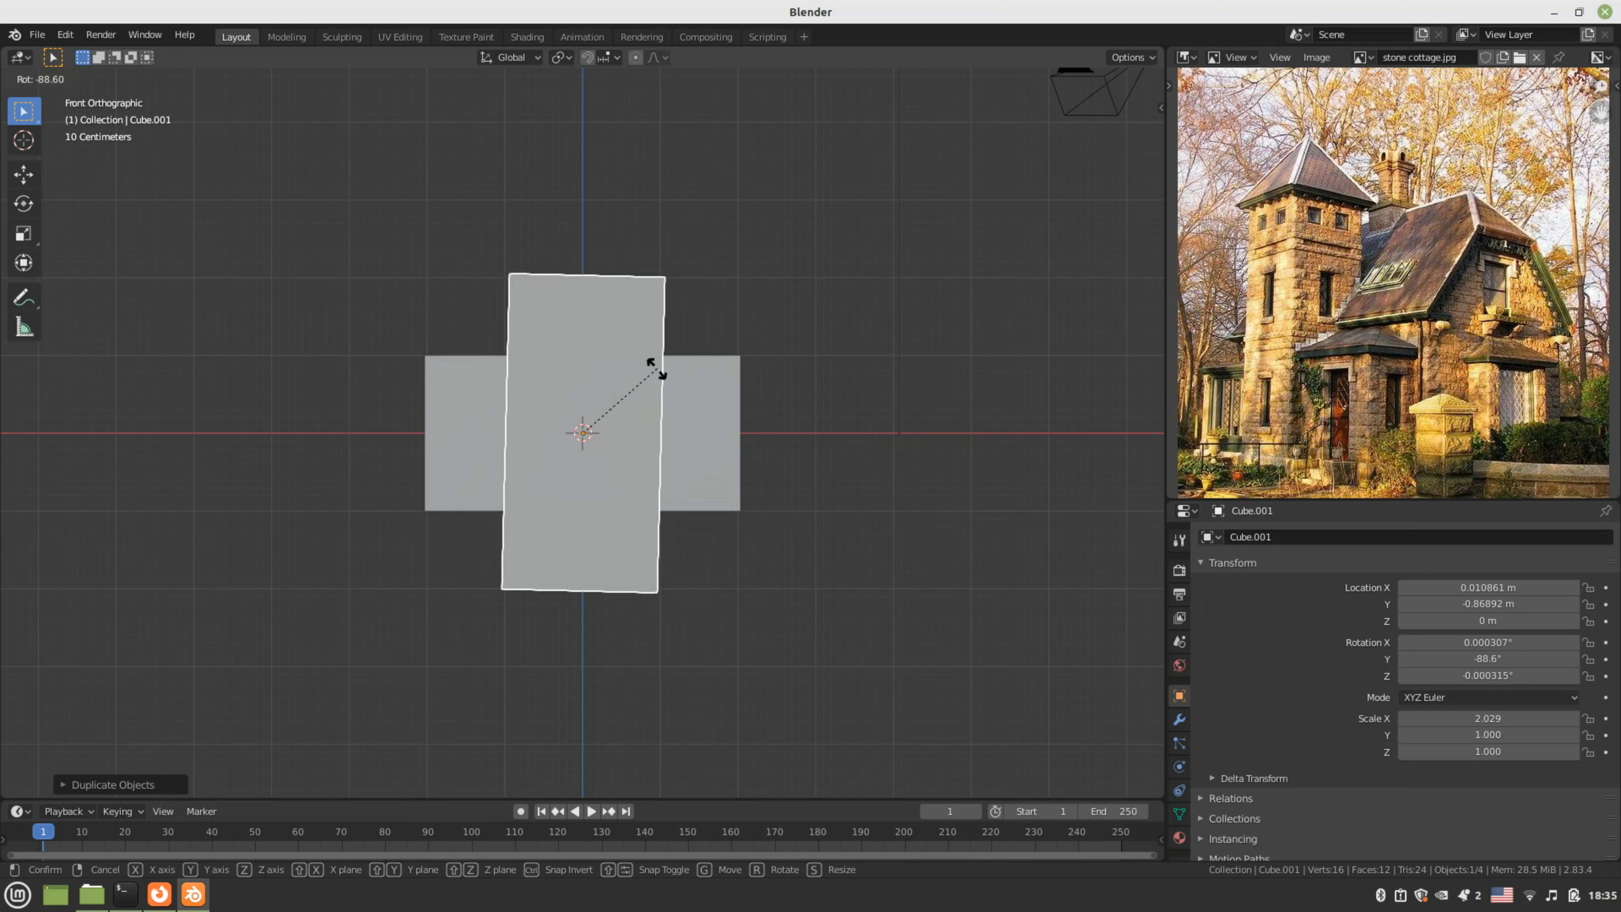
{"action": "left_click", "coordinate": [655, 365]}
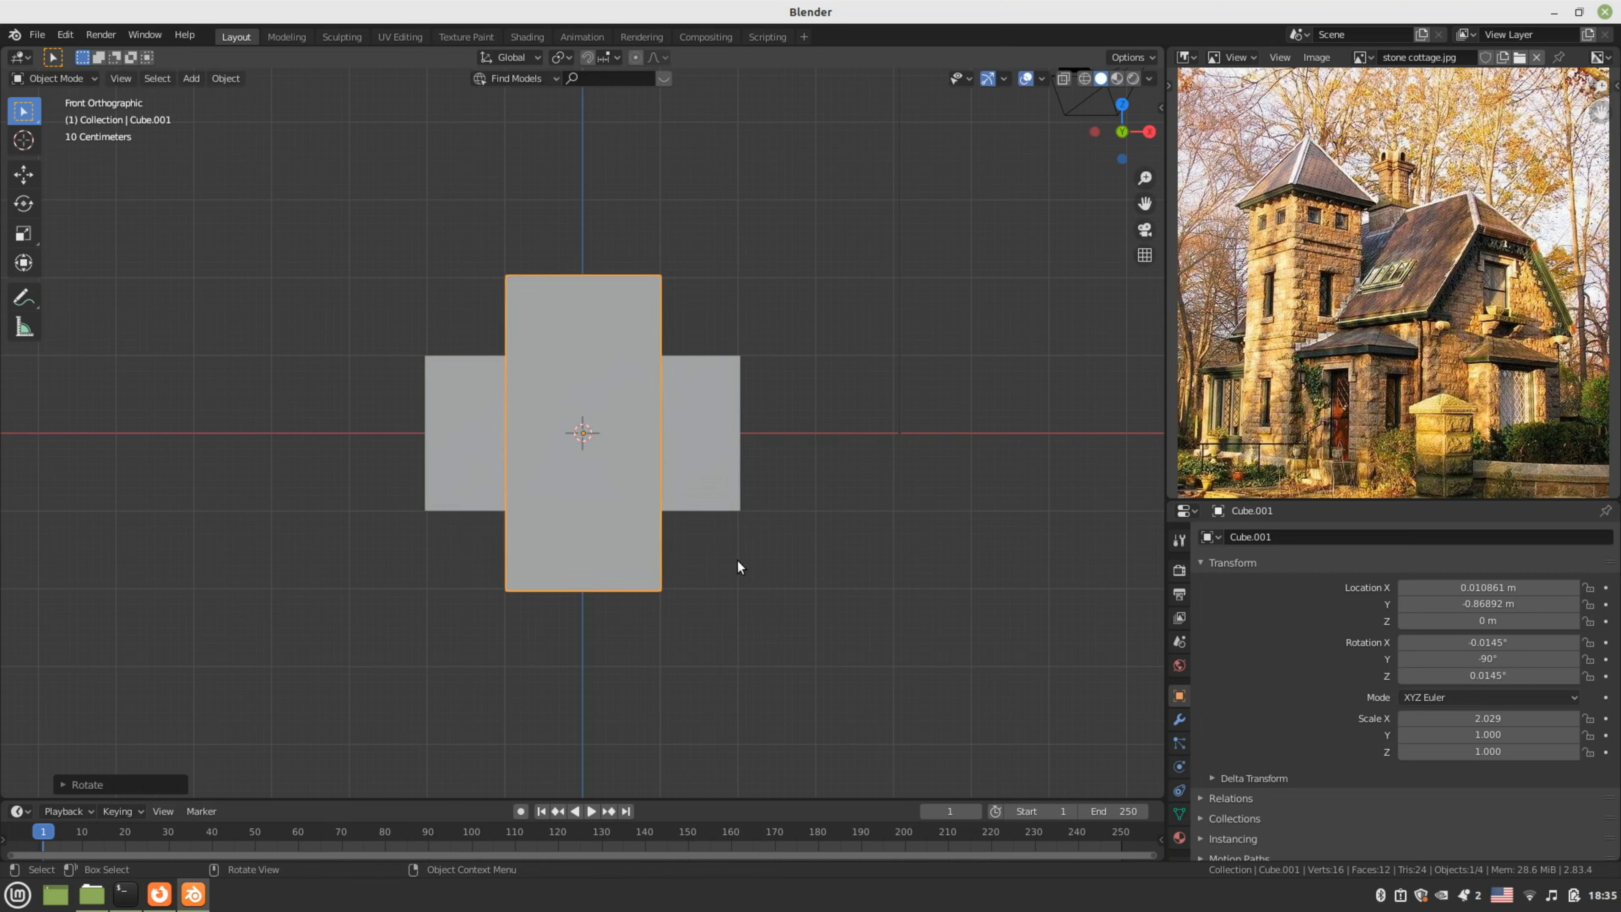
{"action": "key", "text": "g"}
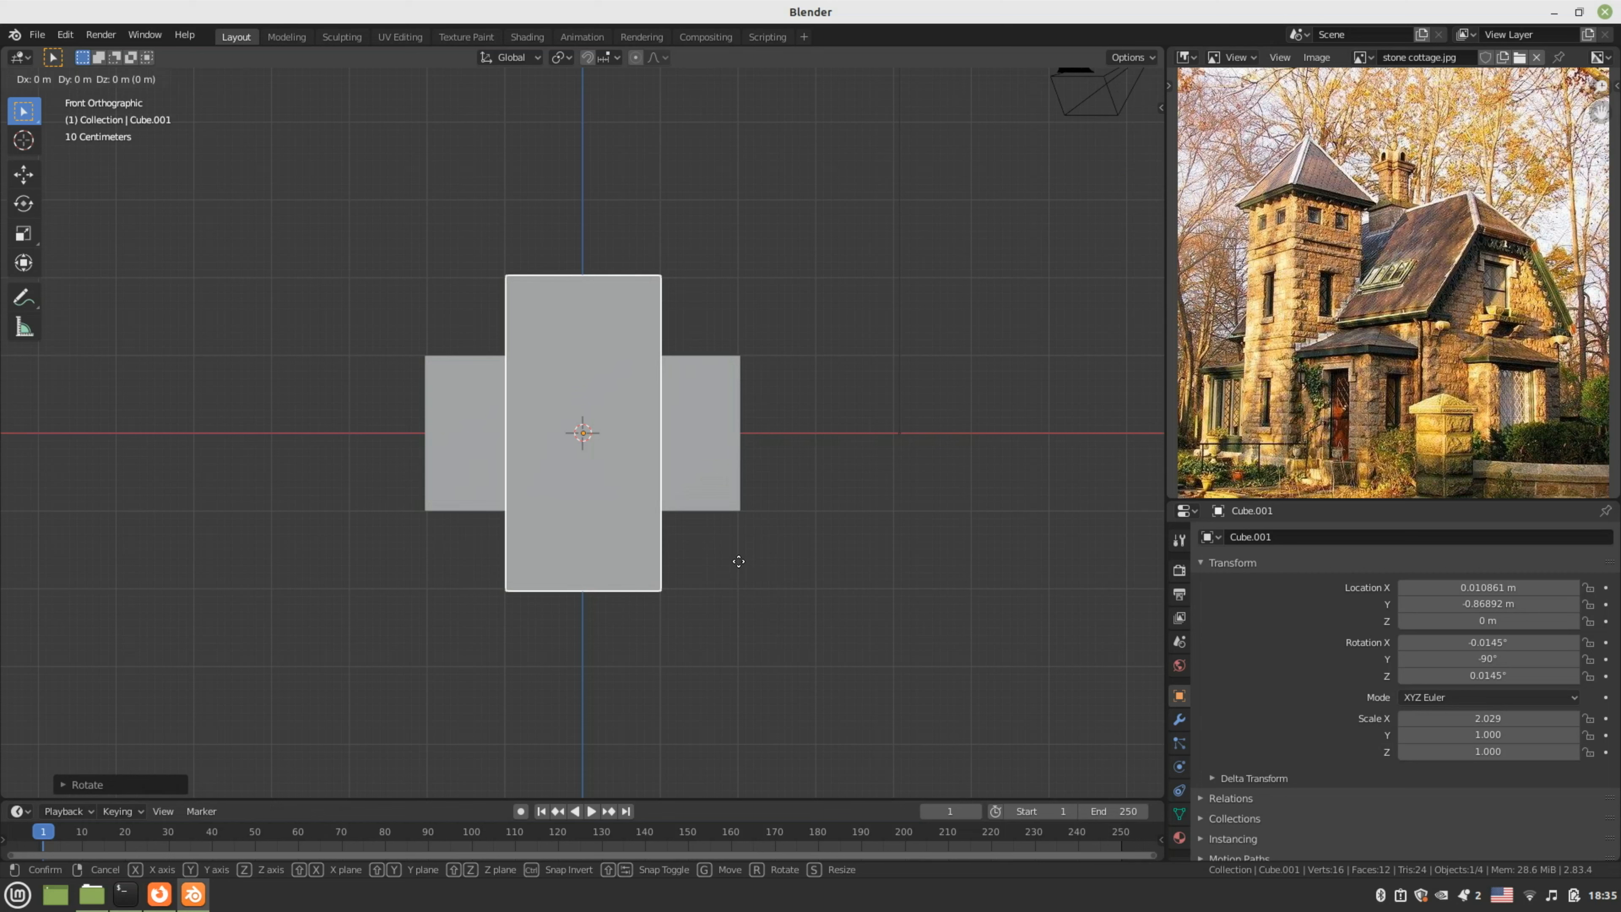
{"action": "key", "text": "z"}
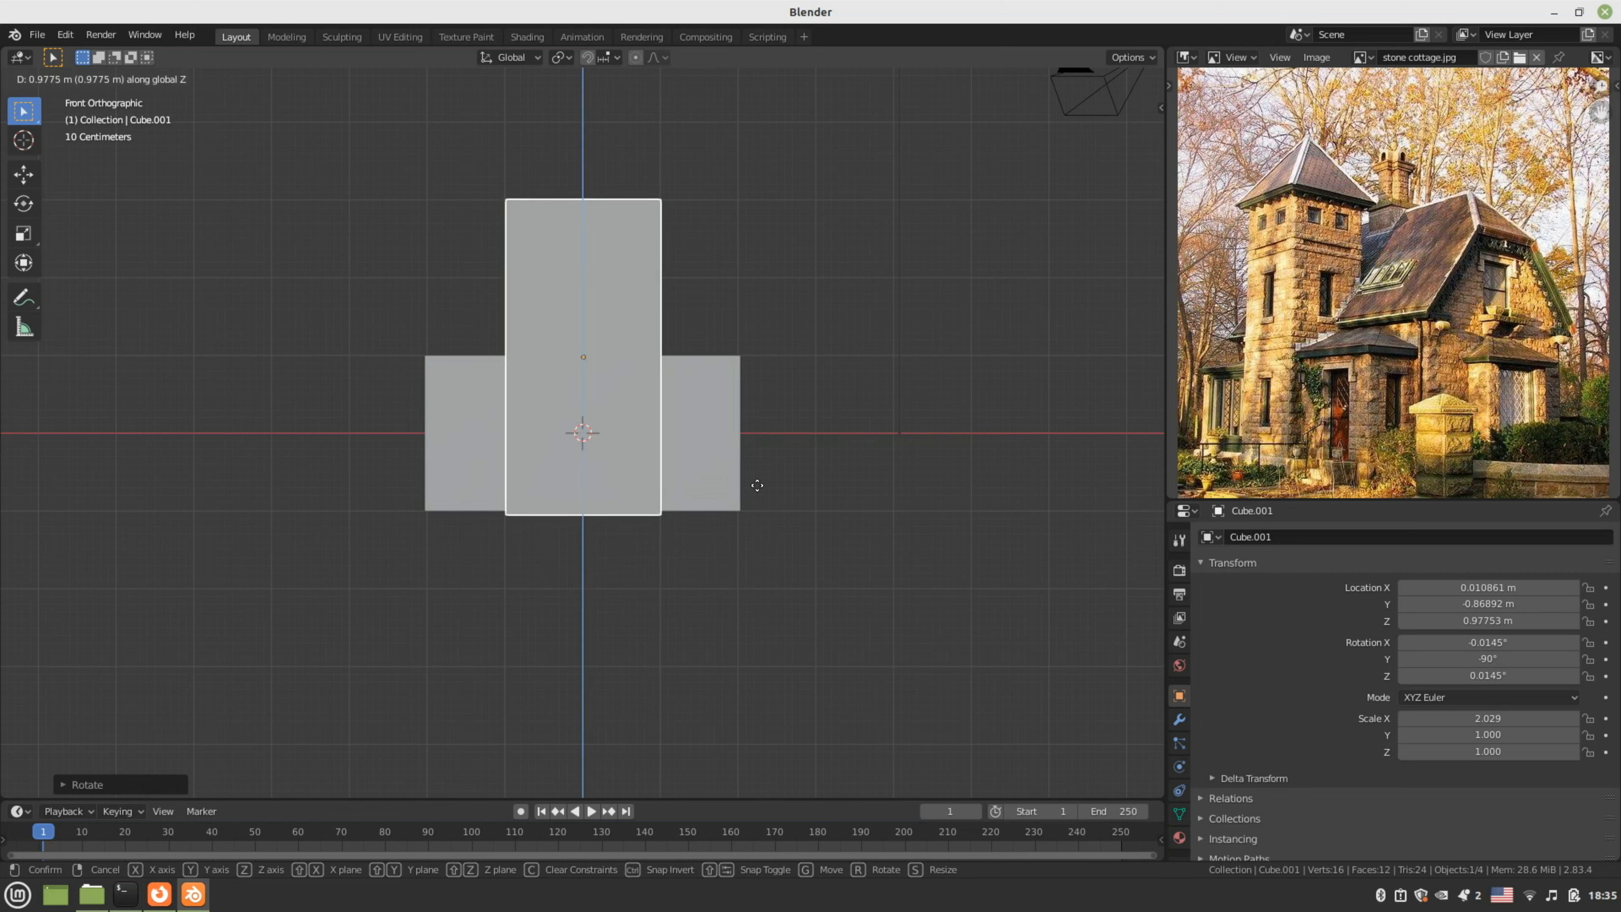
{"action": "left_click", "coordinate": [756, 480]}
- Select both boxes and raise them together along Z by about 1 m so their bases rest on the ground line
{"action": "left_click", "coordinate": [713, 463], "text": "shift"}
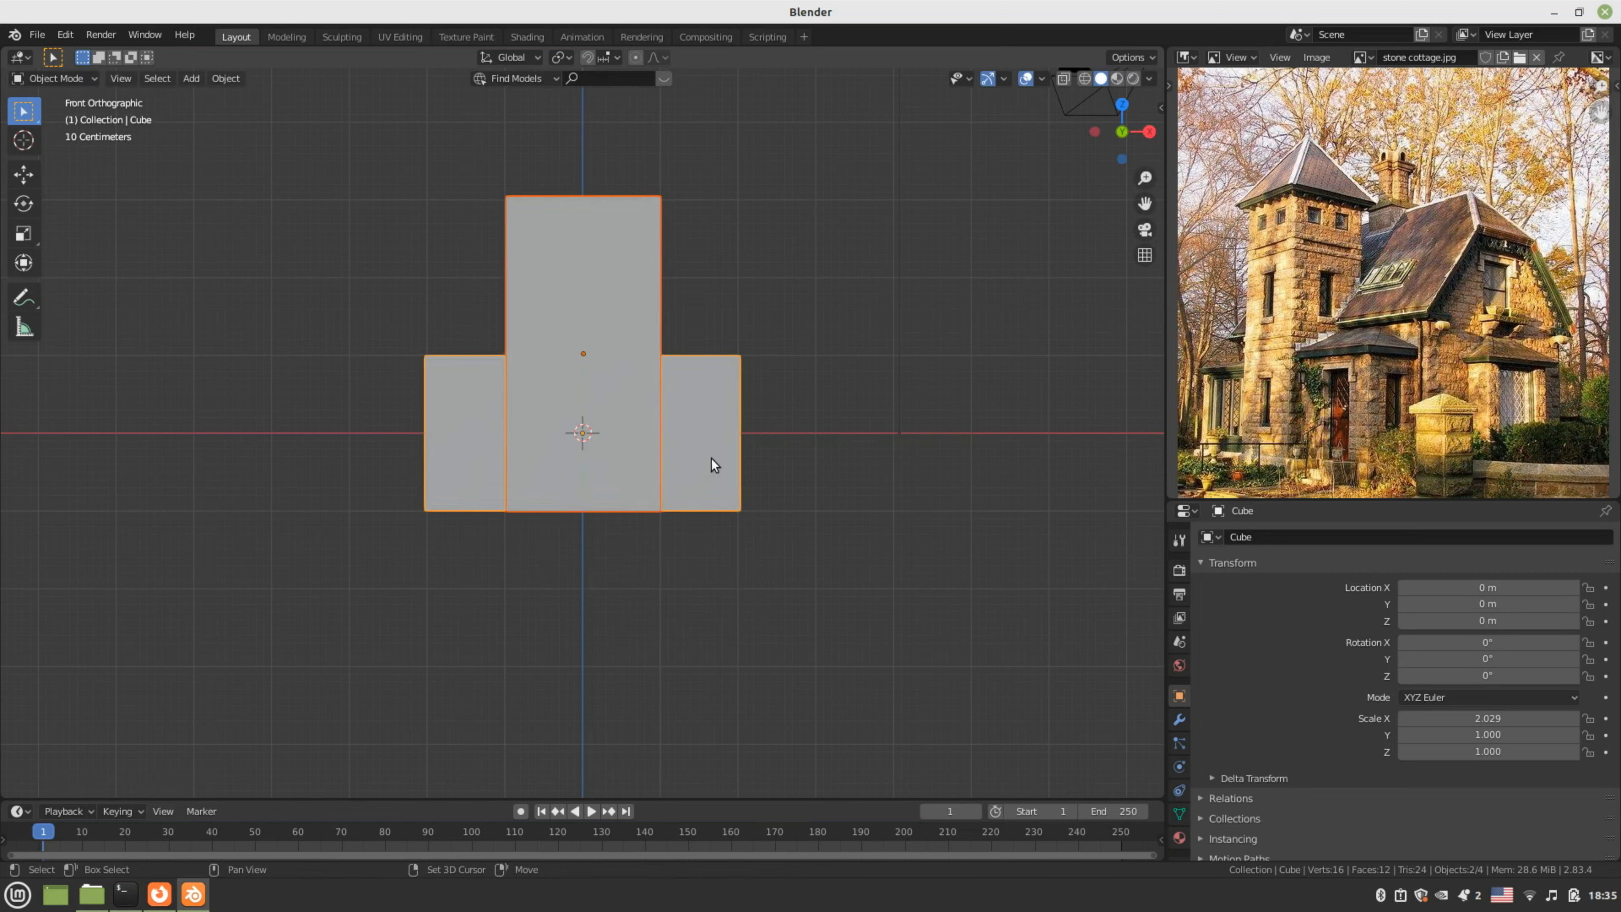
{"action": "key", "text": "g"}
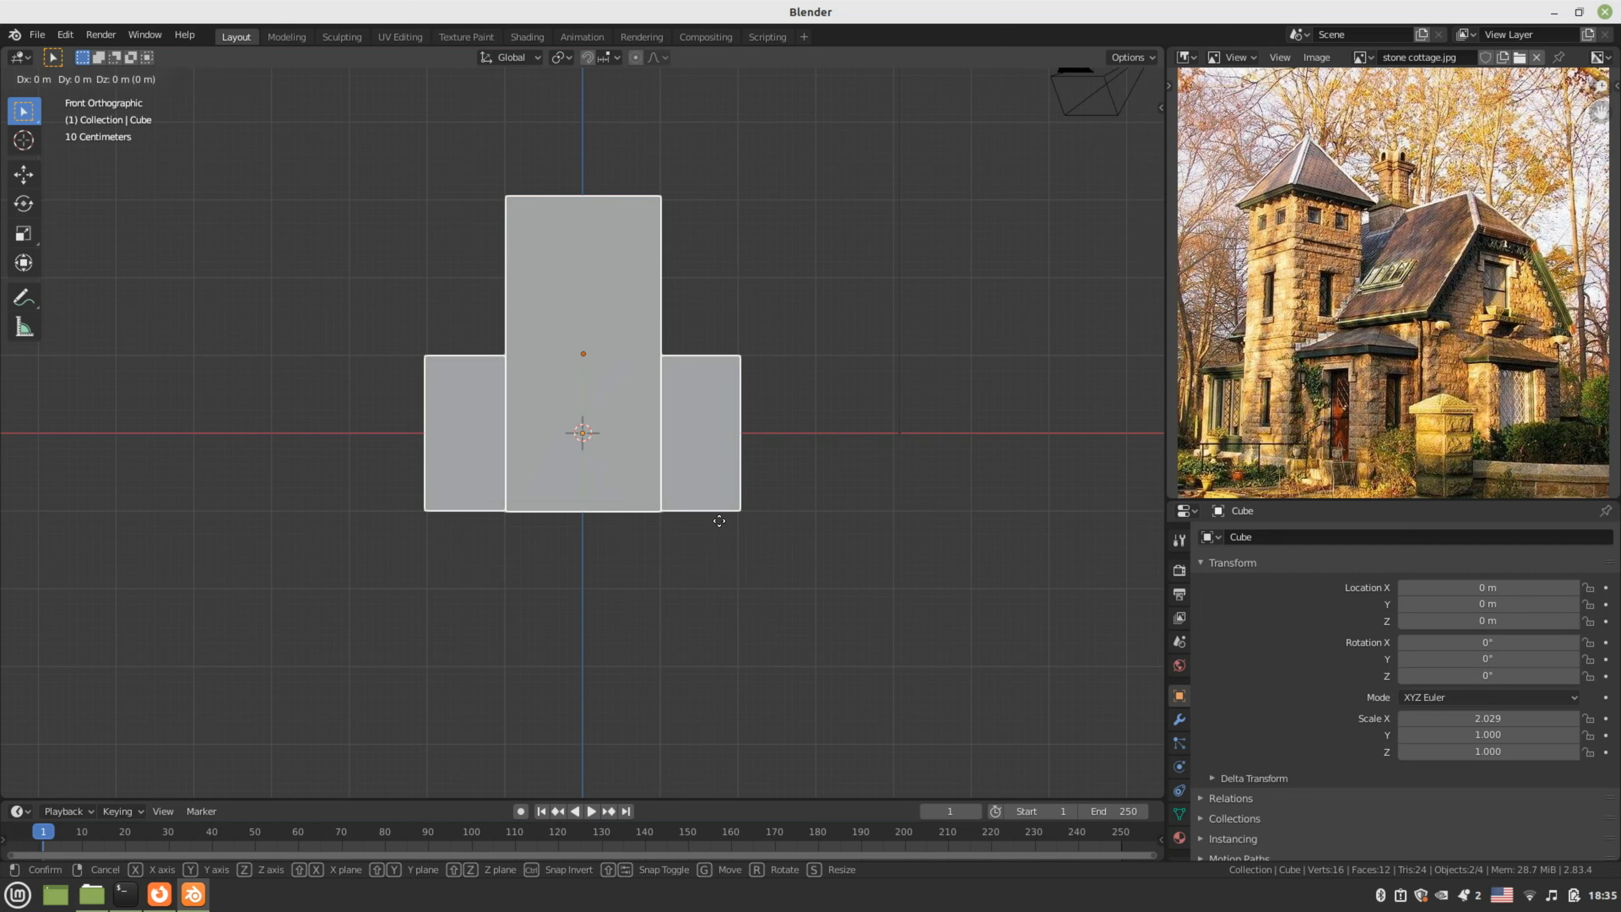
{"action": "key", "text": "z"}
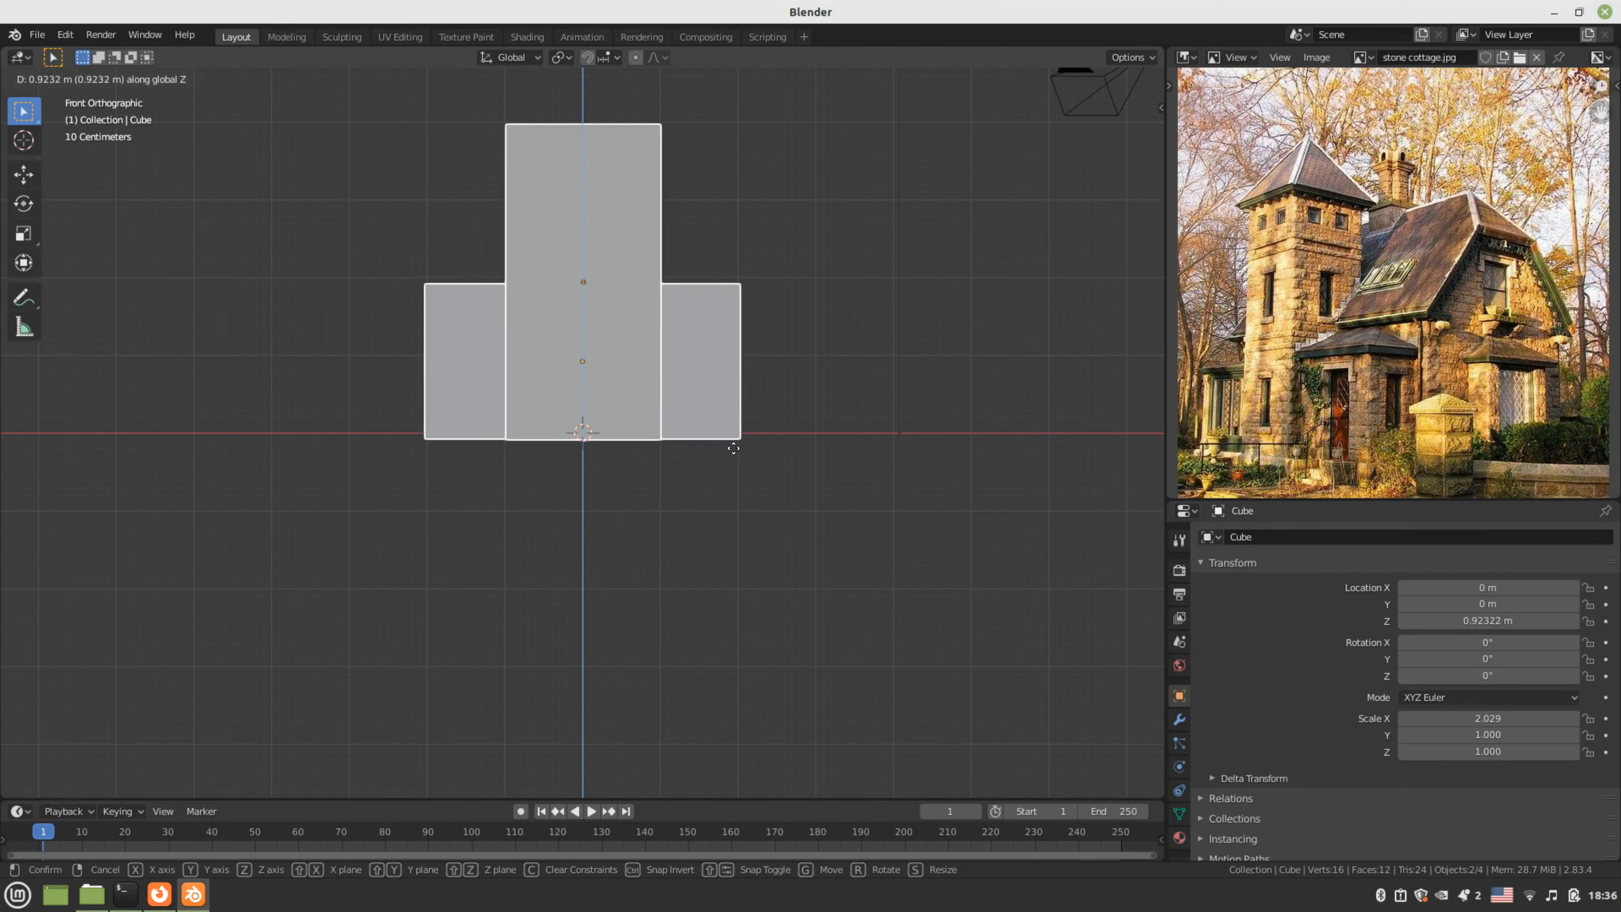
{"action": "left_click", "coordinate": [734, 441]}
- Scale the upright tower box down uniformly by a factor of about 0.6
{"action": "middle_click_drag", "start_coordinate": [735, 442], "coordinate": [790, 464]}
{"action": "left_click", "coordinate": [692, 316]}
{"action": "key", "text": "r"}
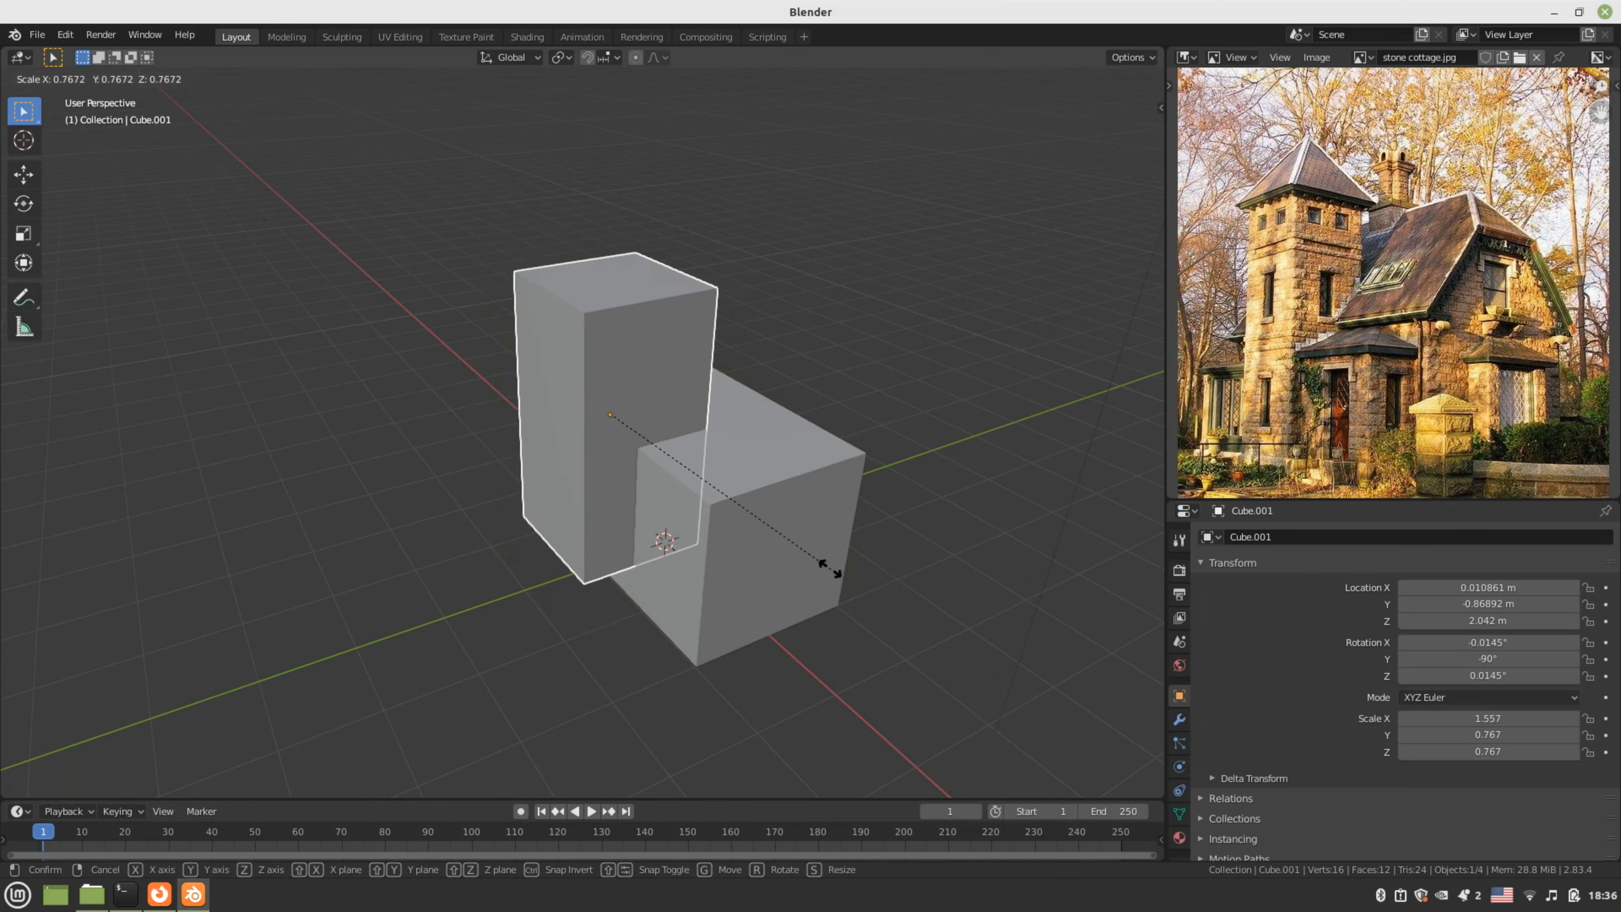
{"action": "left_click", "coordinate": [776, 543]}
- Stretch the tower box vertically along global Z by a factor of about 1.3
{"action": "middle_click_drag", "start_coordinate": [776, 544], "coordinate": [723, 537]}
{"action": "key", "text": "s"}
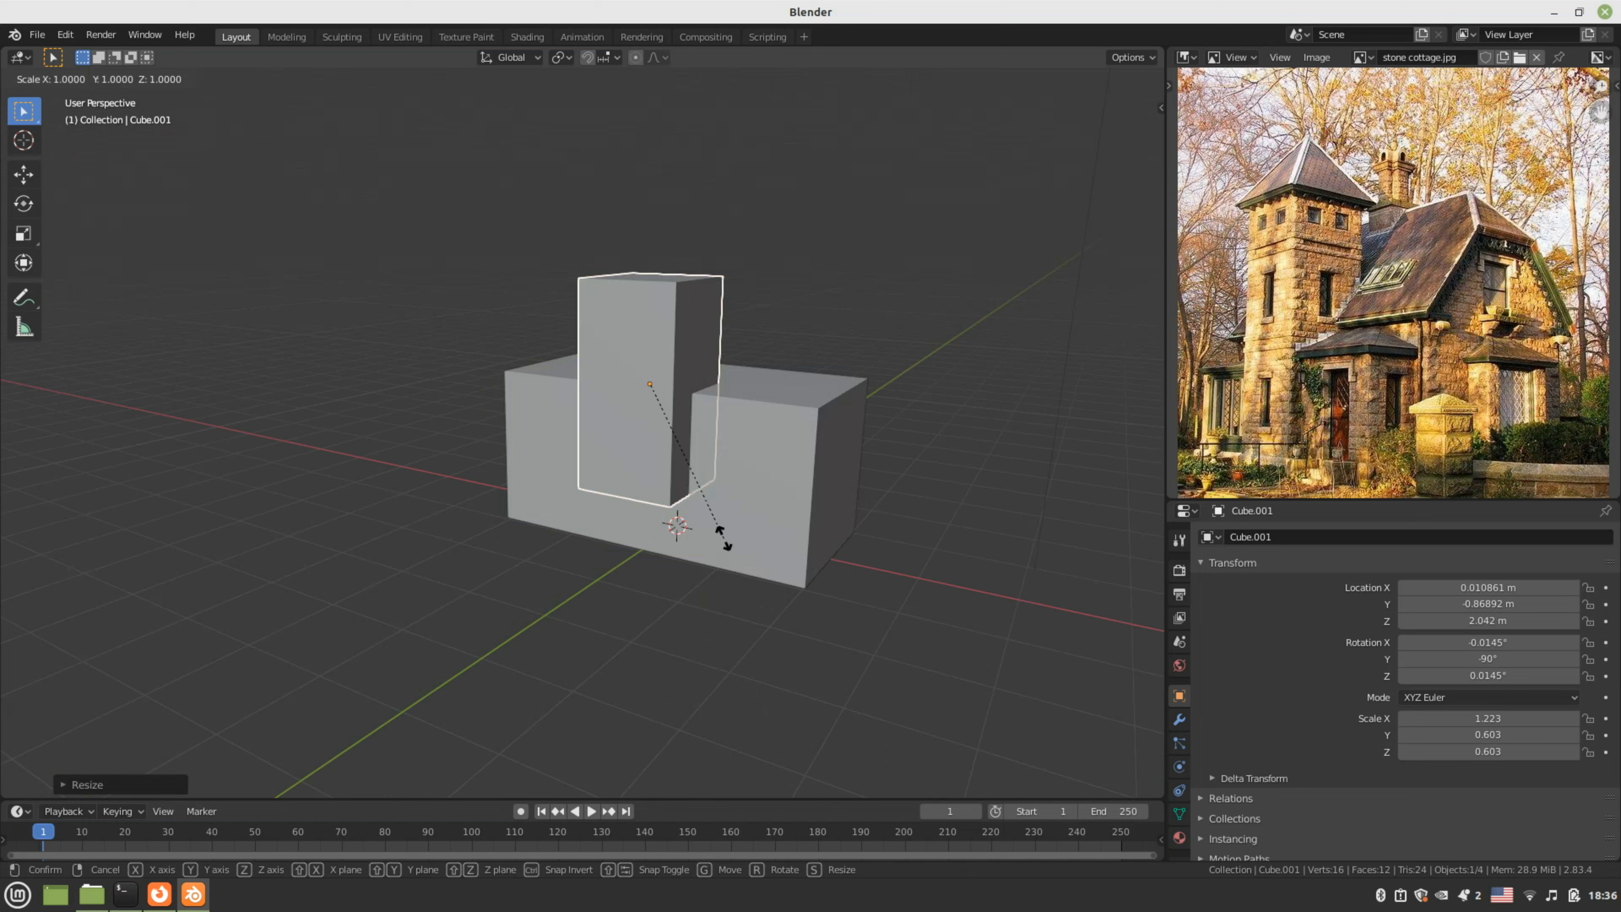
{"action": "key", "text": "z"}
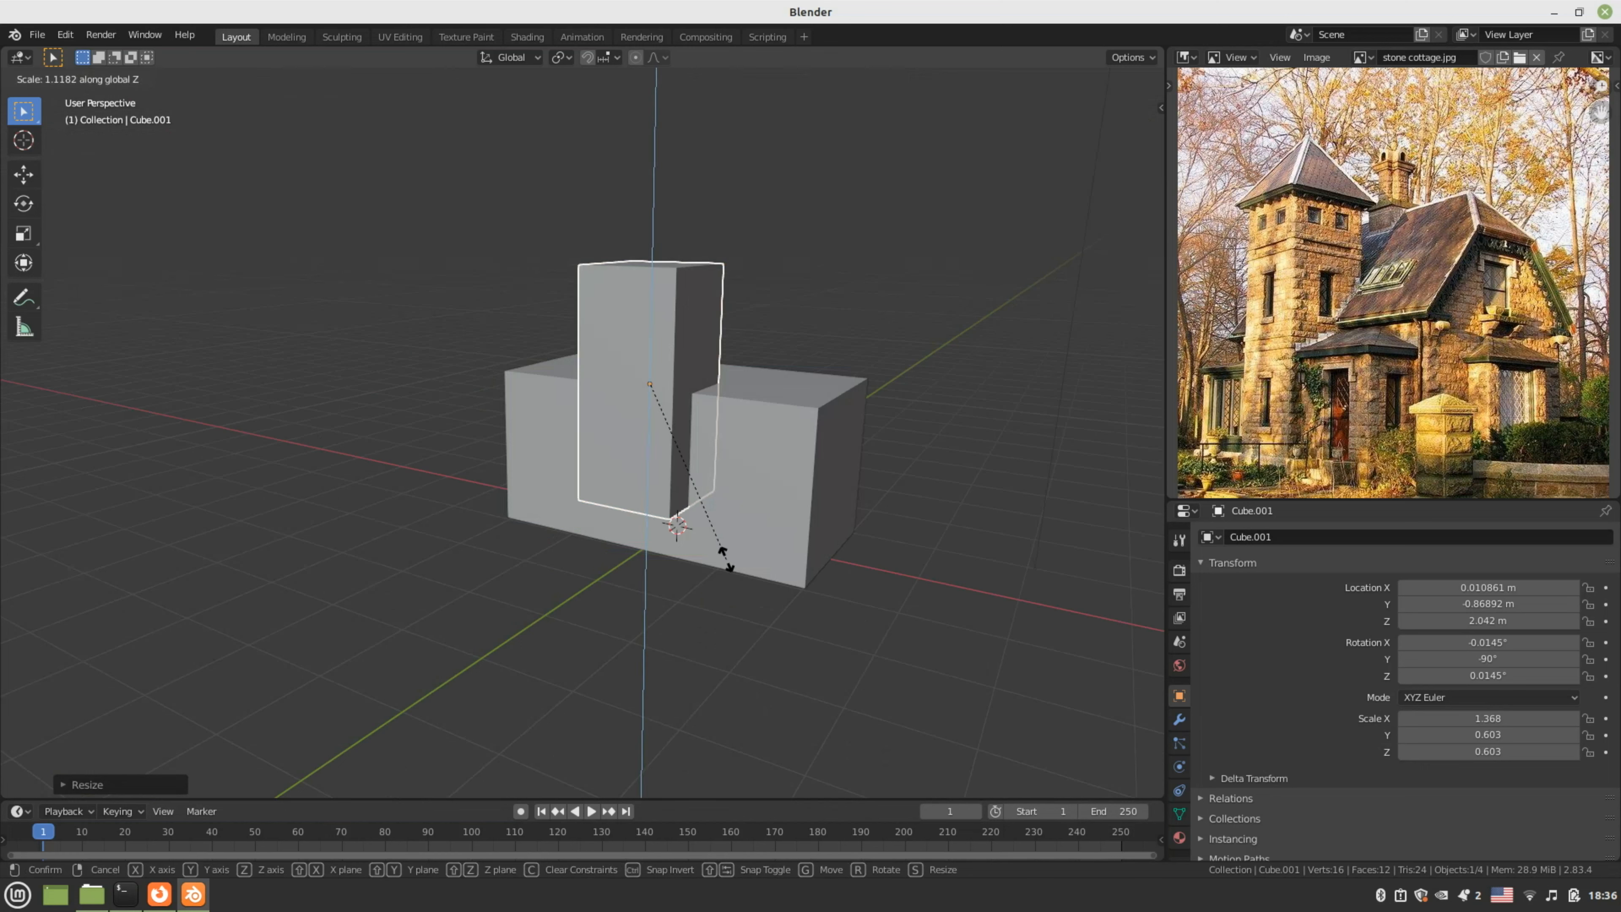
{"action": "left_click", "coordinate": [728, 592]}
- Lower the tower box along Z by about 0.4 m so its base lines up with the main body's base
{"action": "key", "text": "g"}
{"action": "key", "text": "z"}
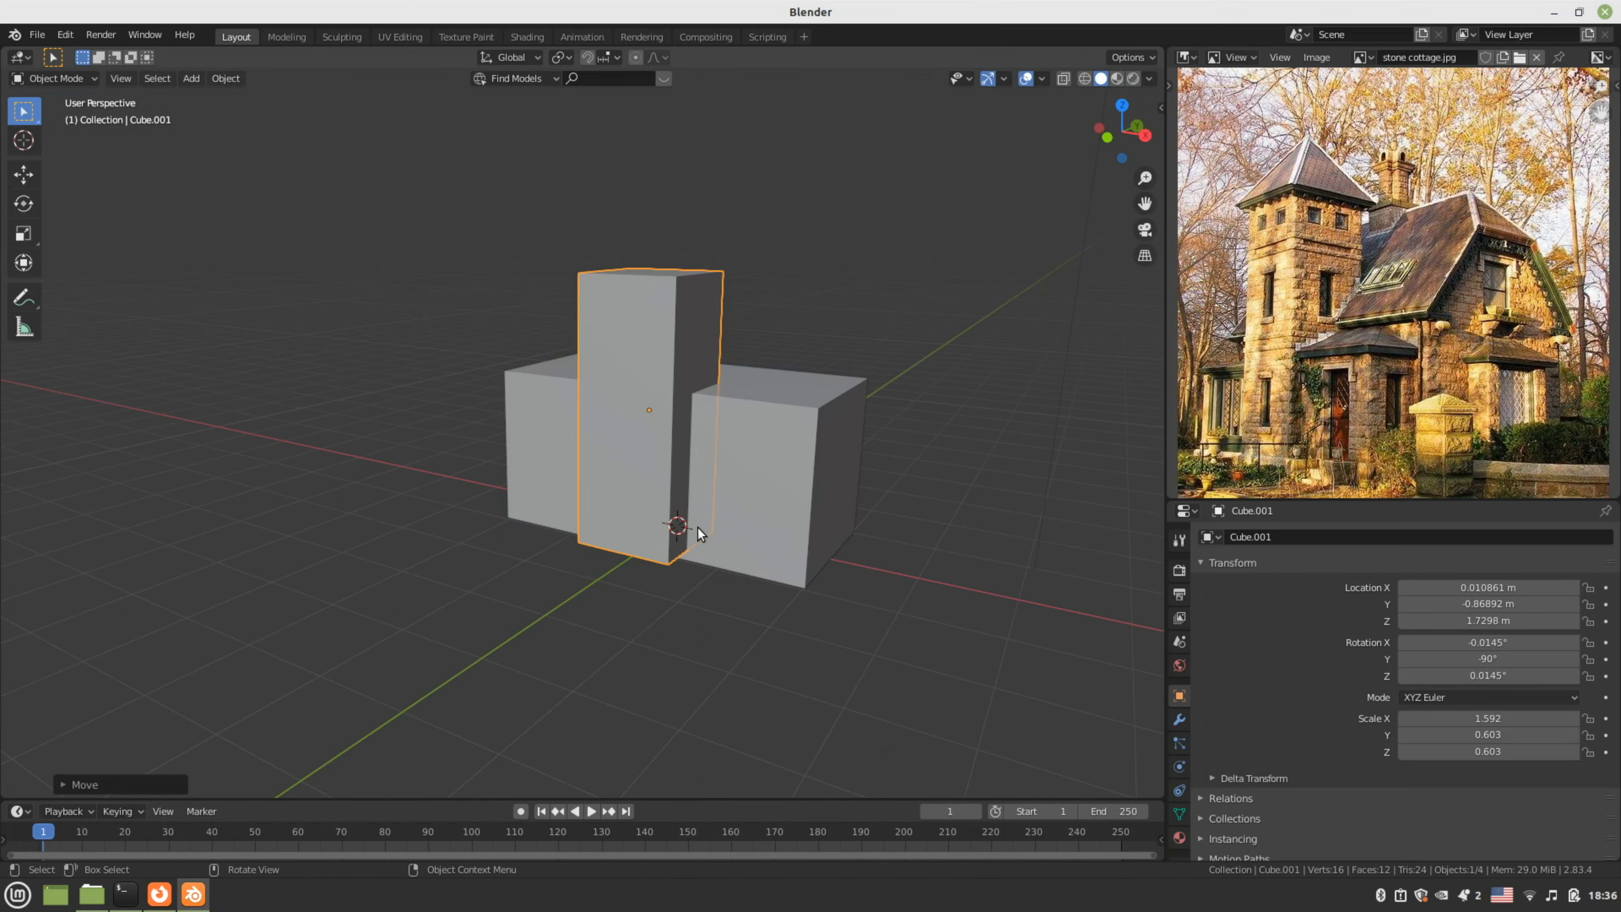
{"action": "key", "text": "KP_3"}
{"action": "key", "text": "g"}
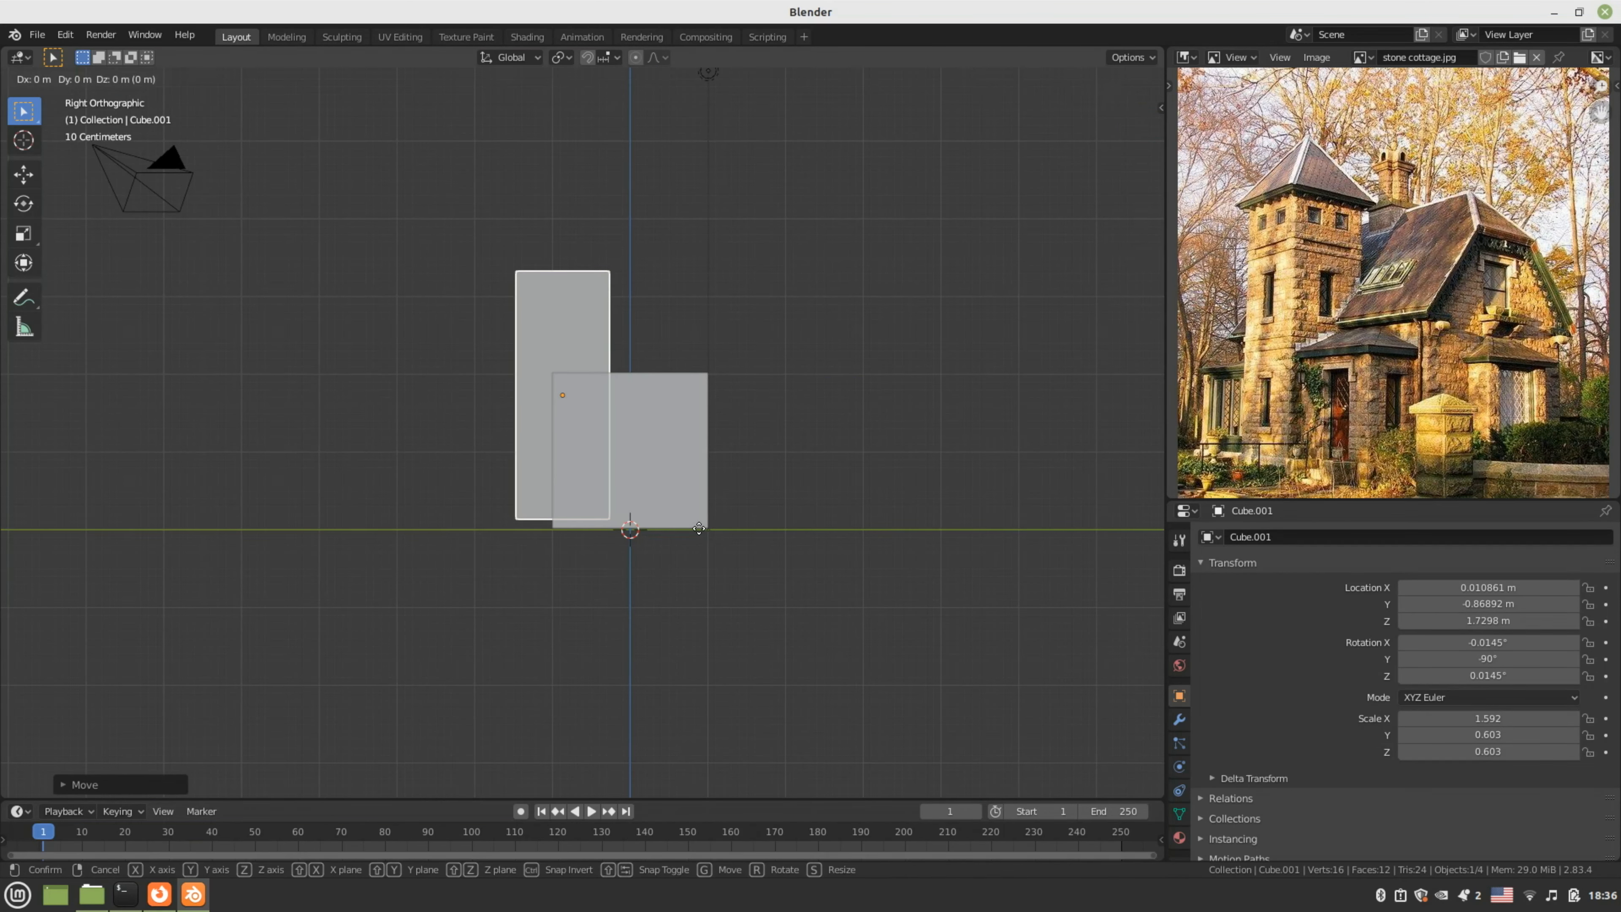
{"action": "key", "text": "z"}
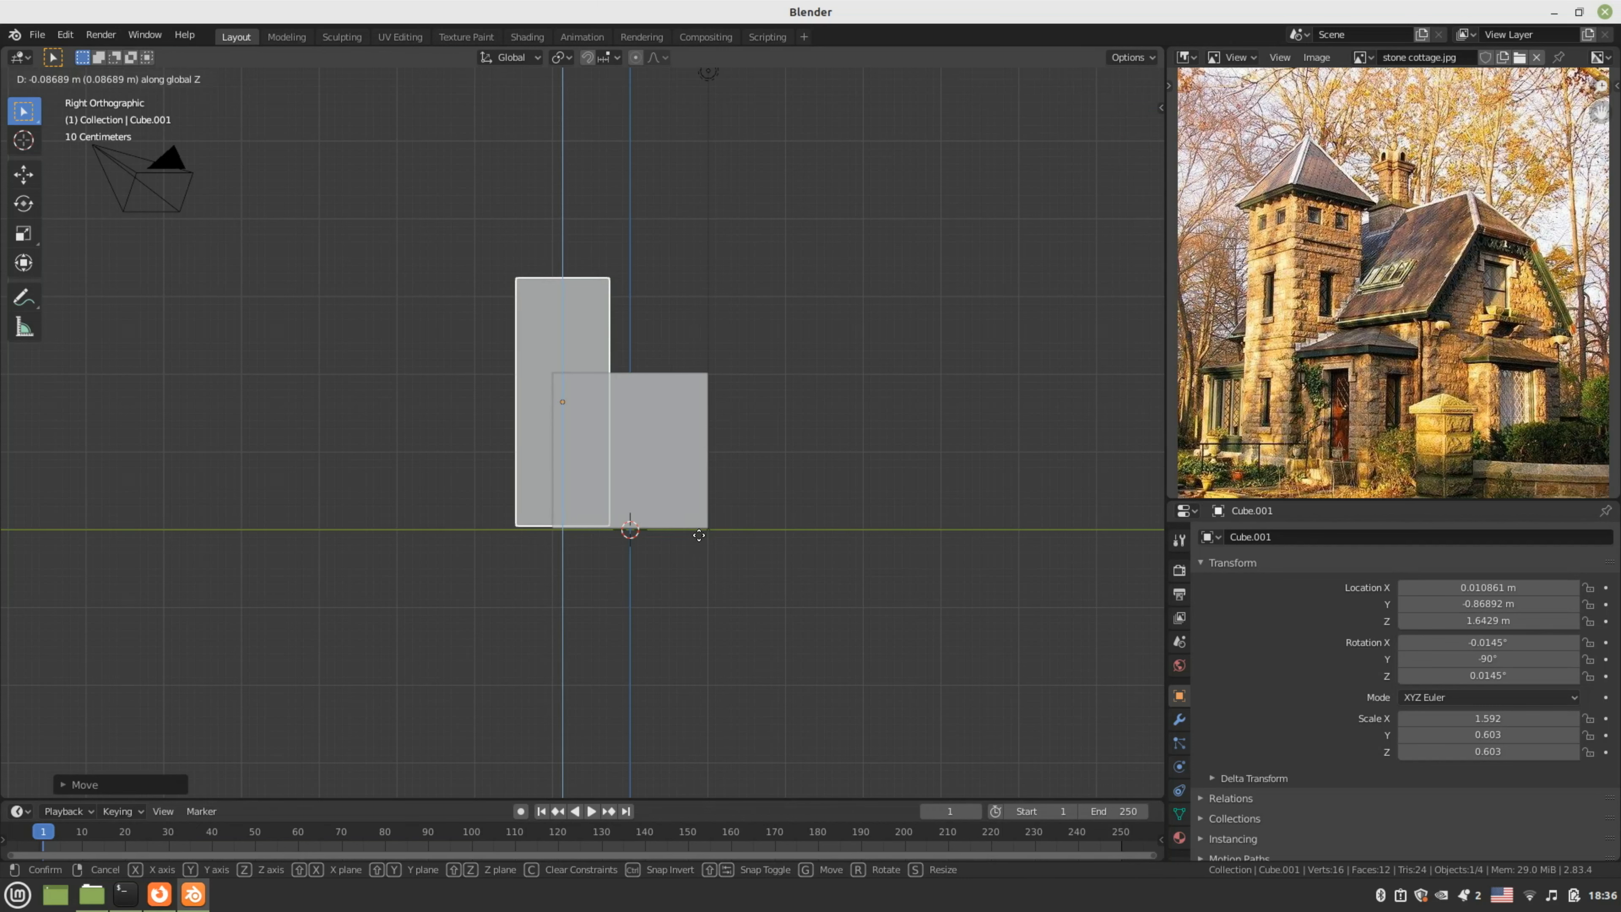
{"action": "left_click", "coordinate": [699, 535]}
{"action": "middle_click_drag", "start_coordinate": [698, 535], "coordinate": [798, 577]}
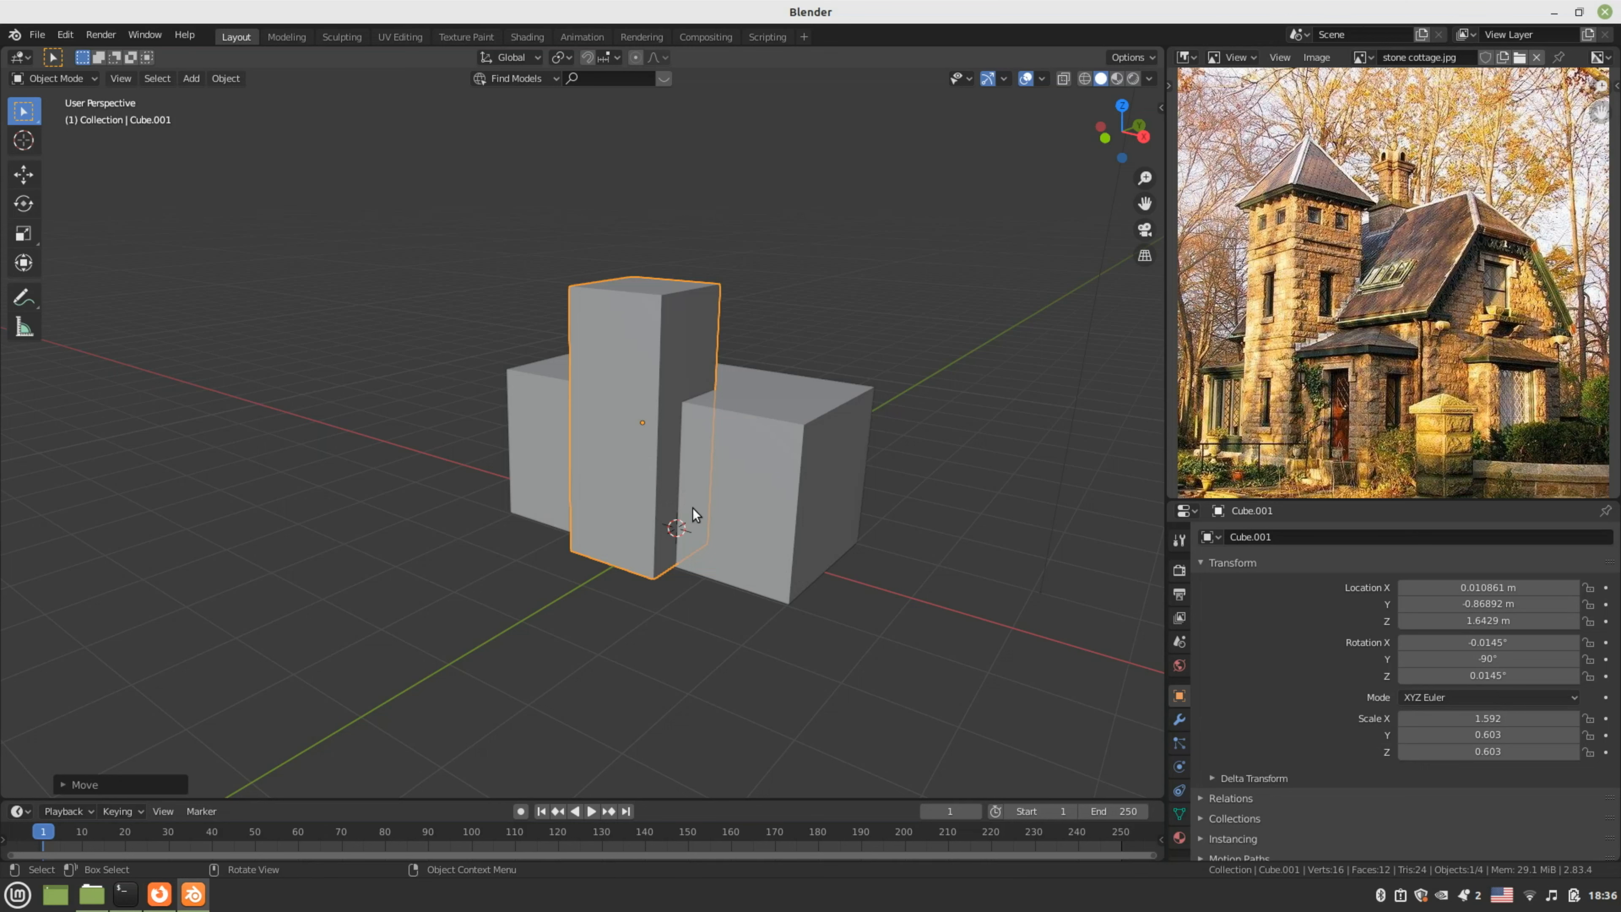
- Select the main body box and scale it down along global Z by a factor of about 0.77
{"action": "scroll", "coordinate": [693, 509], "scroll_direction": "up", "scroll_amount": 1}
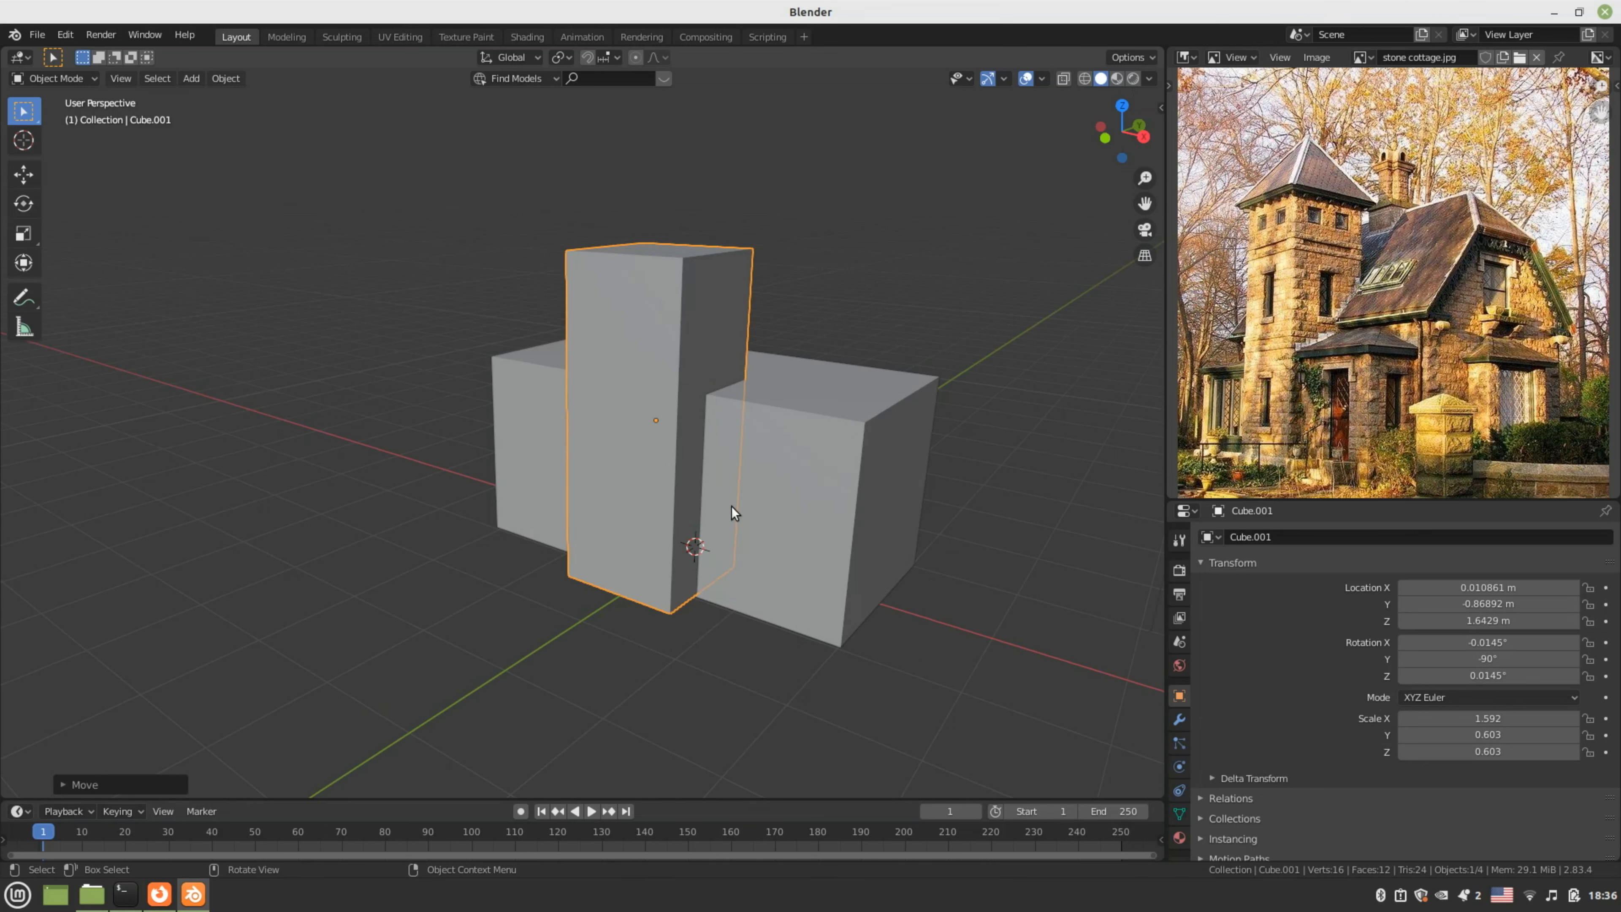
{"action": "left_click", "coordinate": [761, 494]}
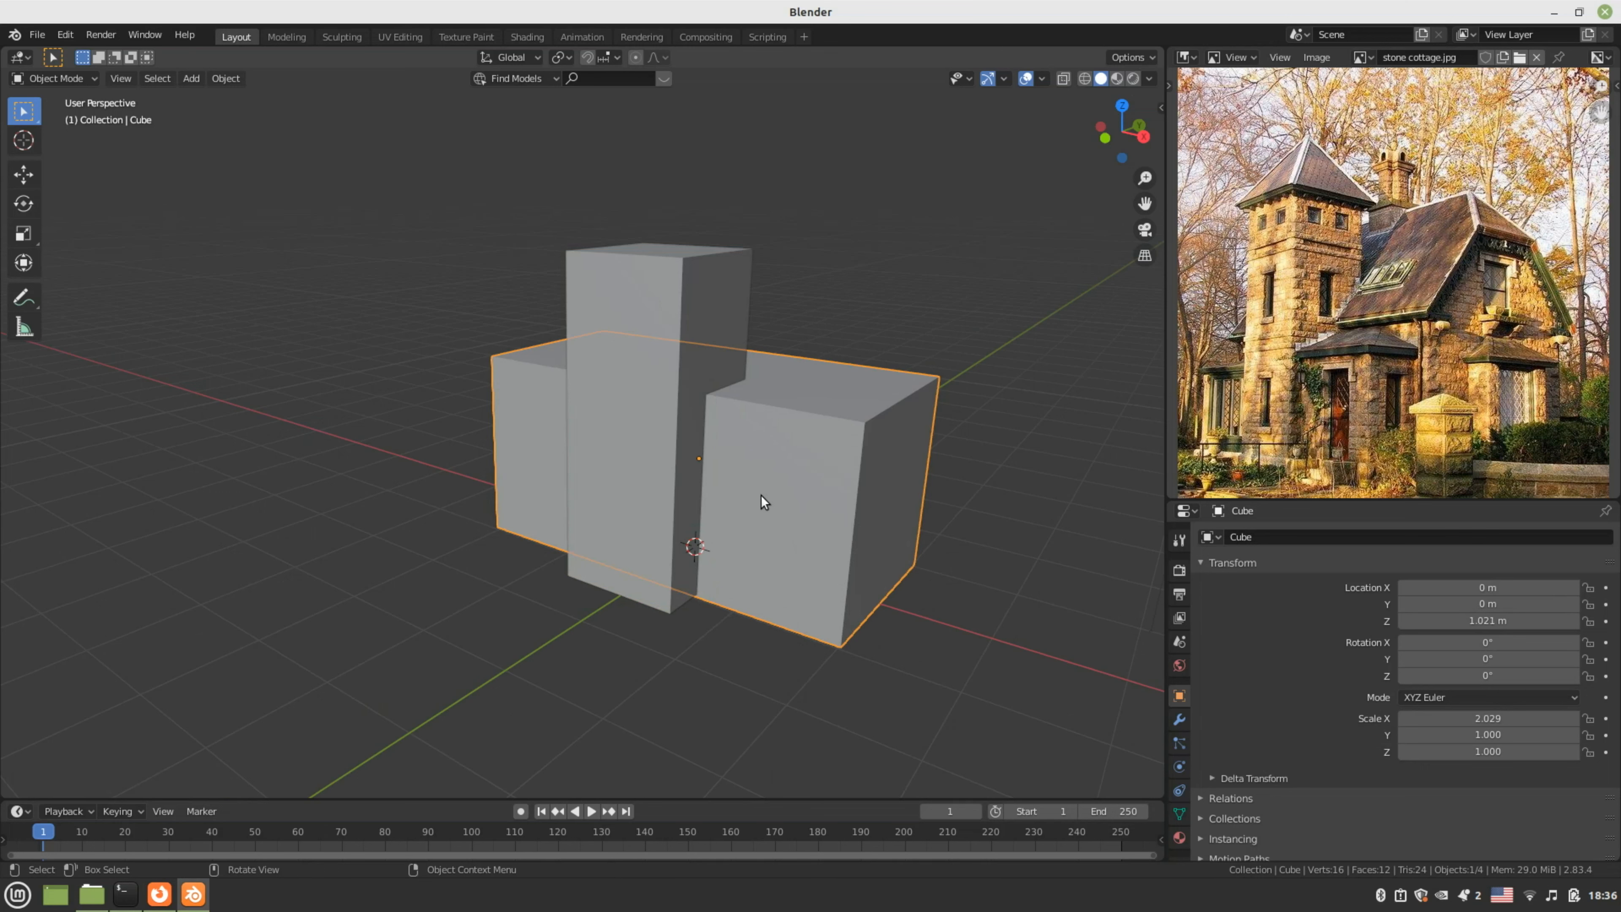
{"action": "key", "text": "Tab"}
{"action": "scroll", "coordinate": [760, 501], "scroll_direction": "up", "scroll_amount": 1}
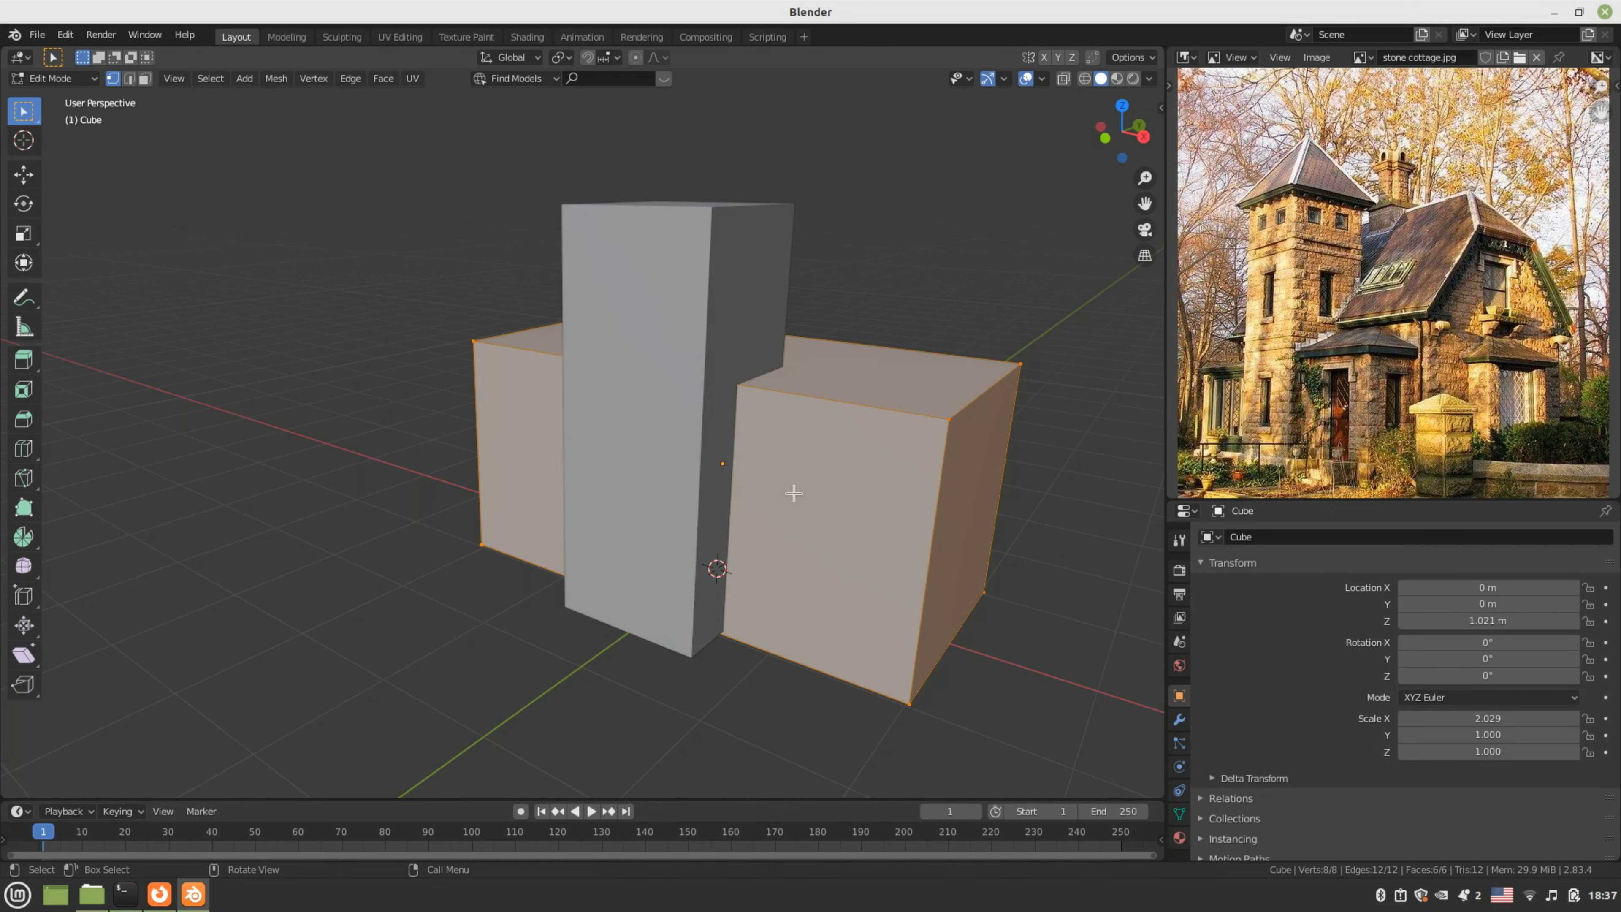
{"action": "middle_click_drag", "start_coordinate": [844, 507], "coordinate": [817, 502]}
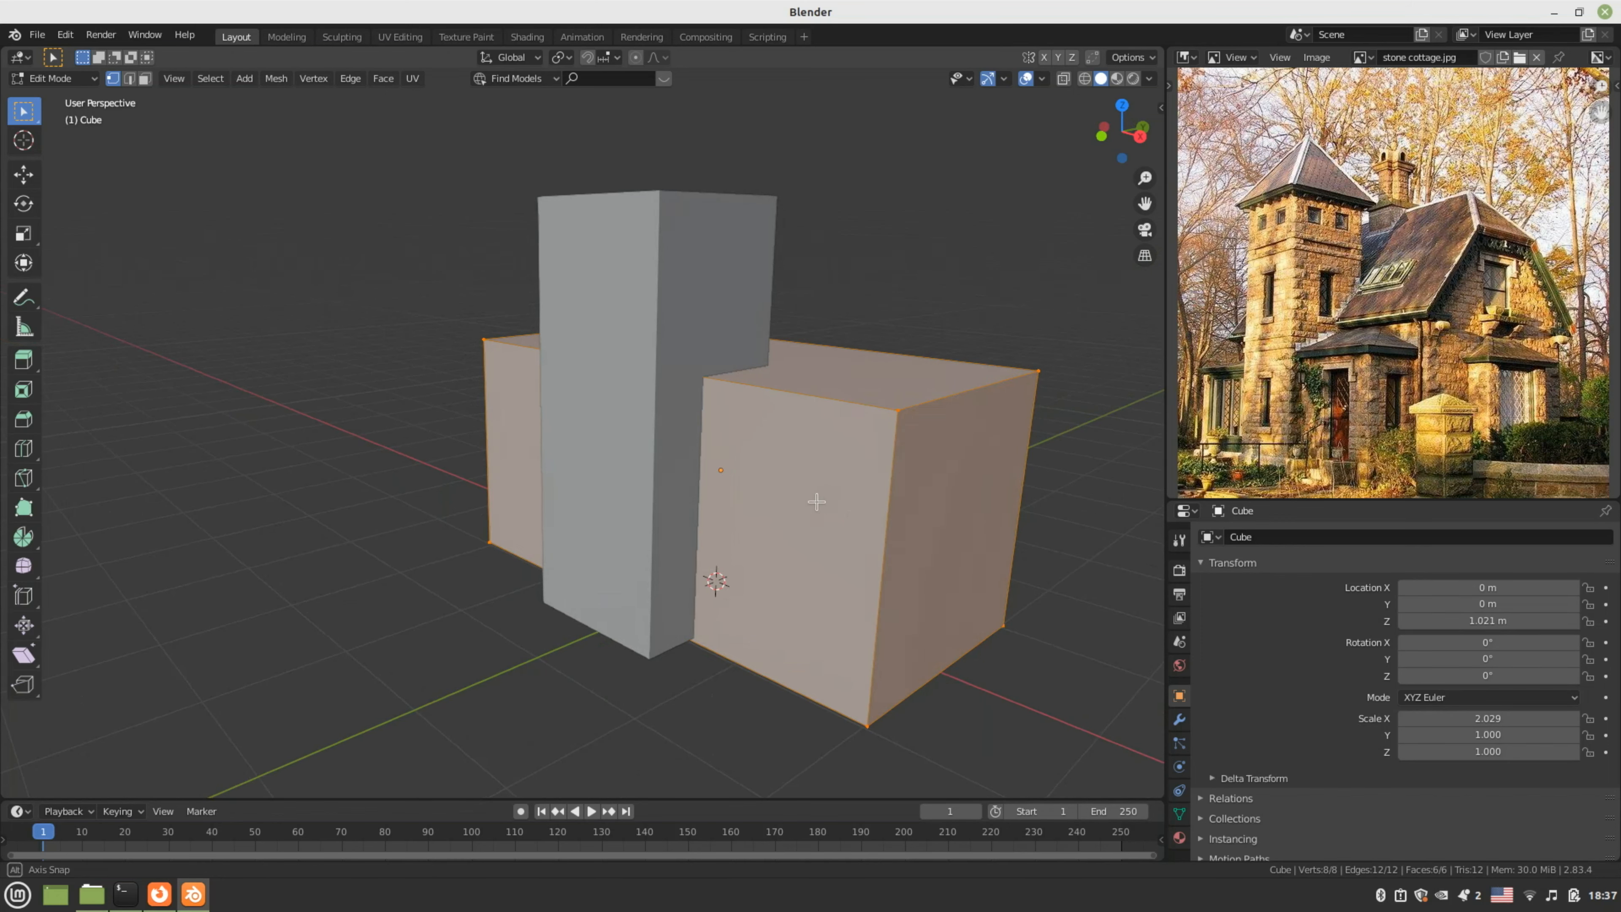
{"action": "key", "text": "Tab"}
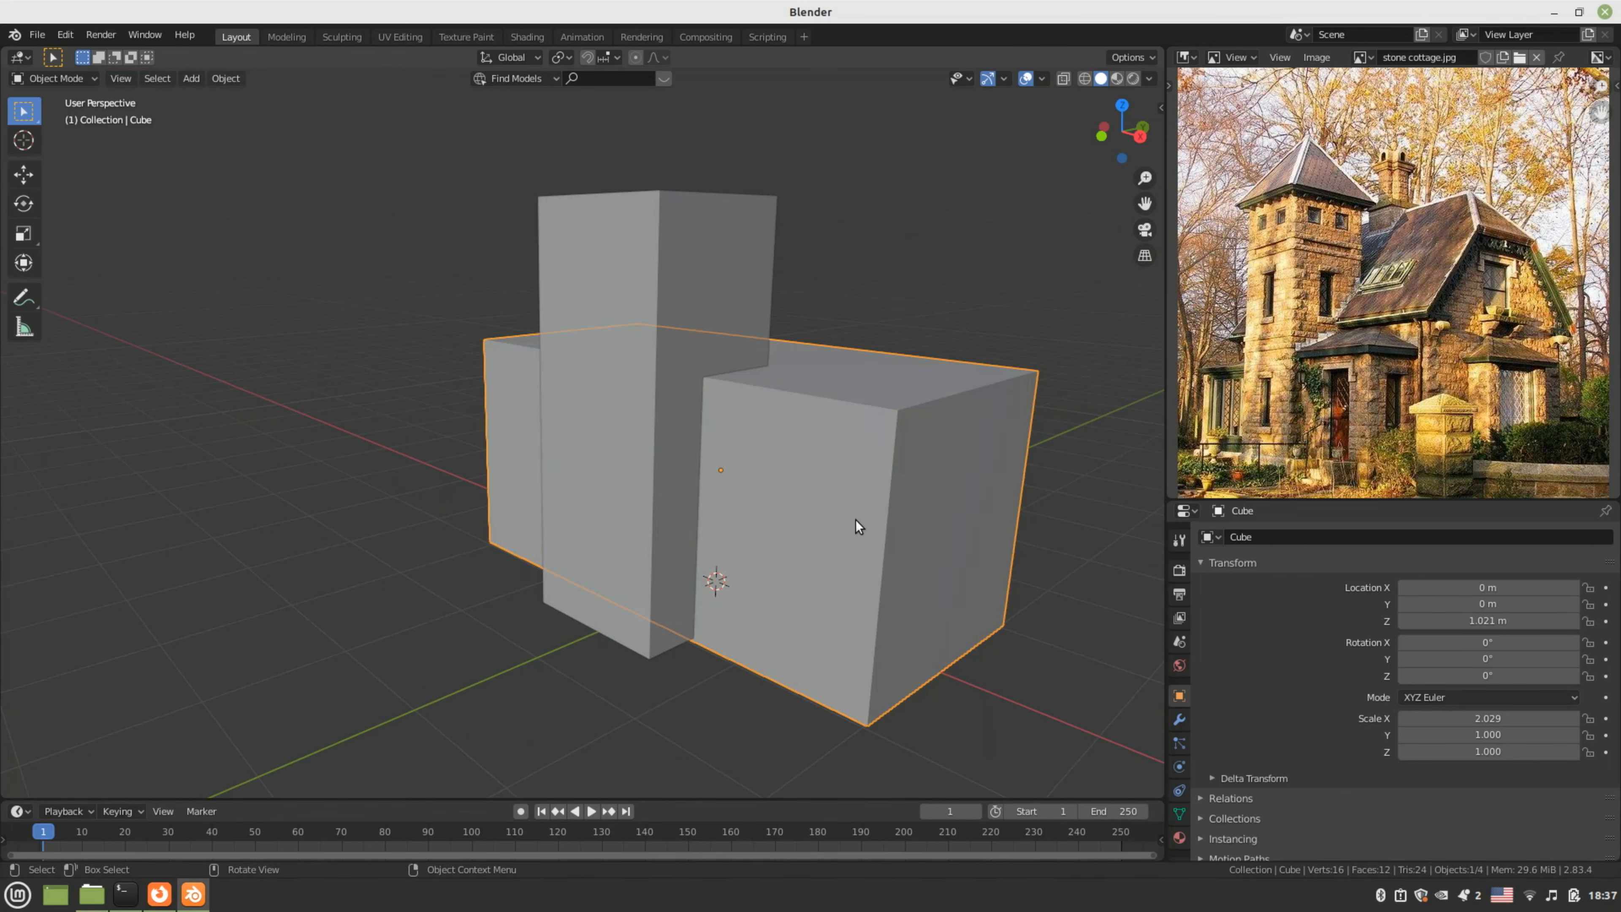
{"action": "key", "text": "s"}
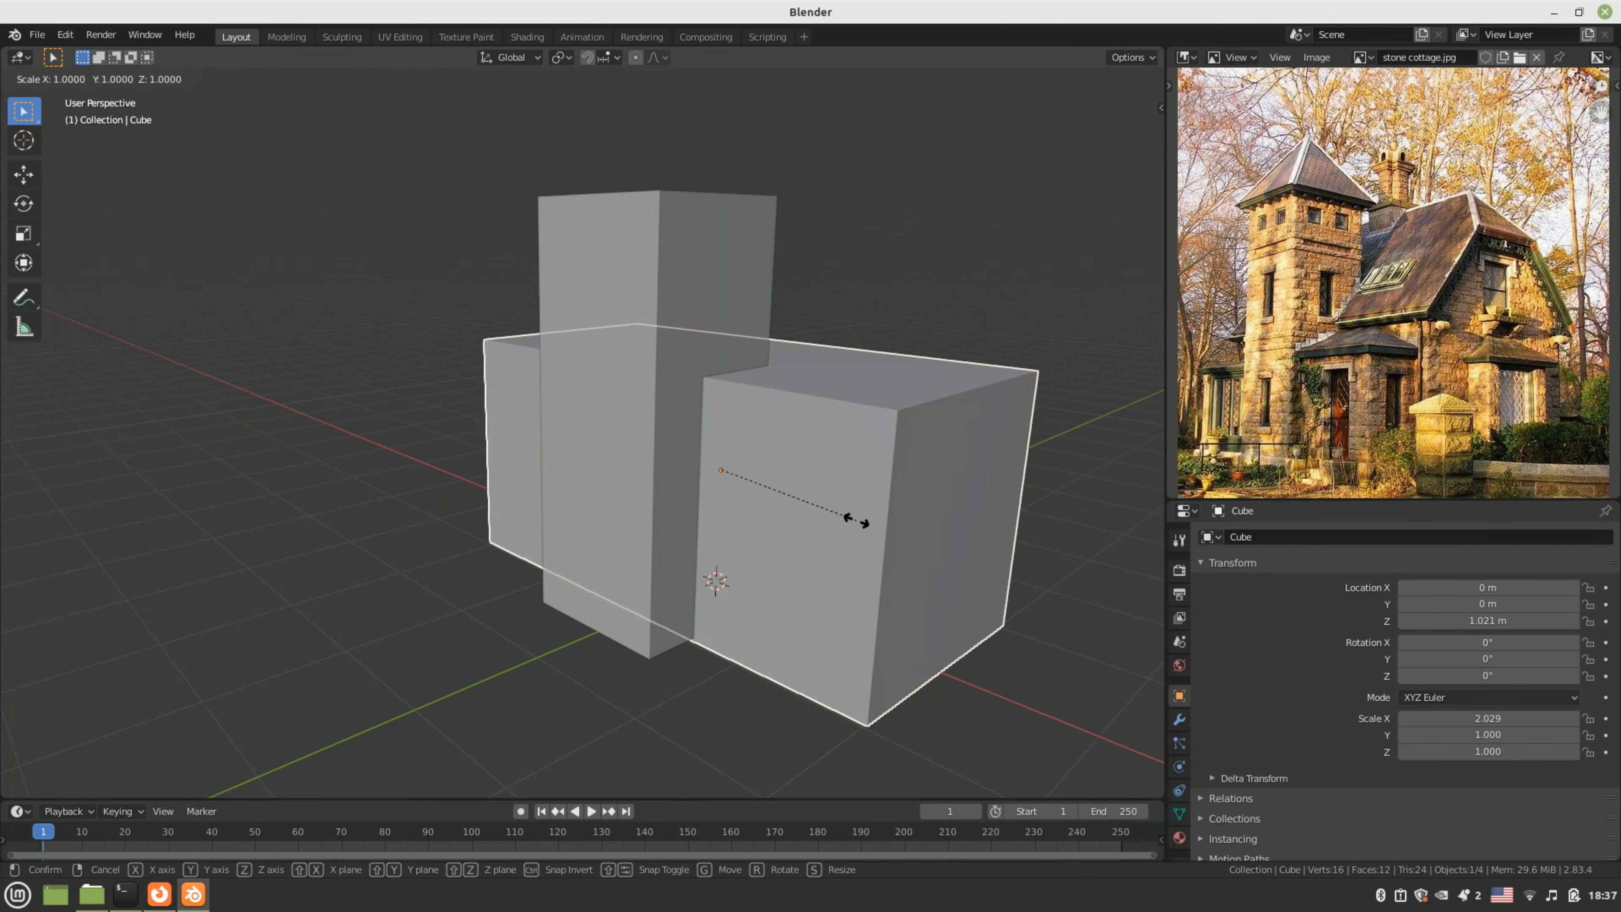
{"action": "key", "text": "z"}
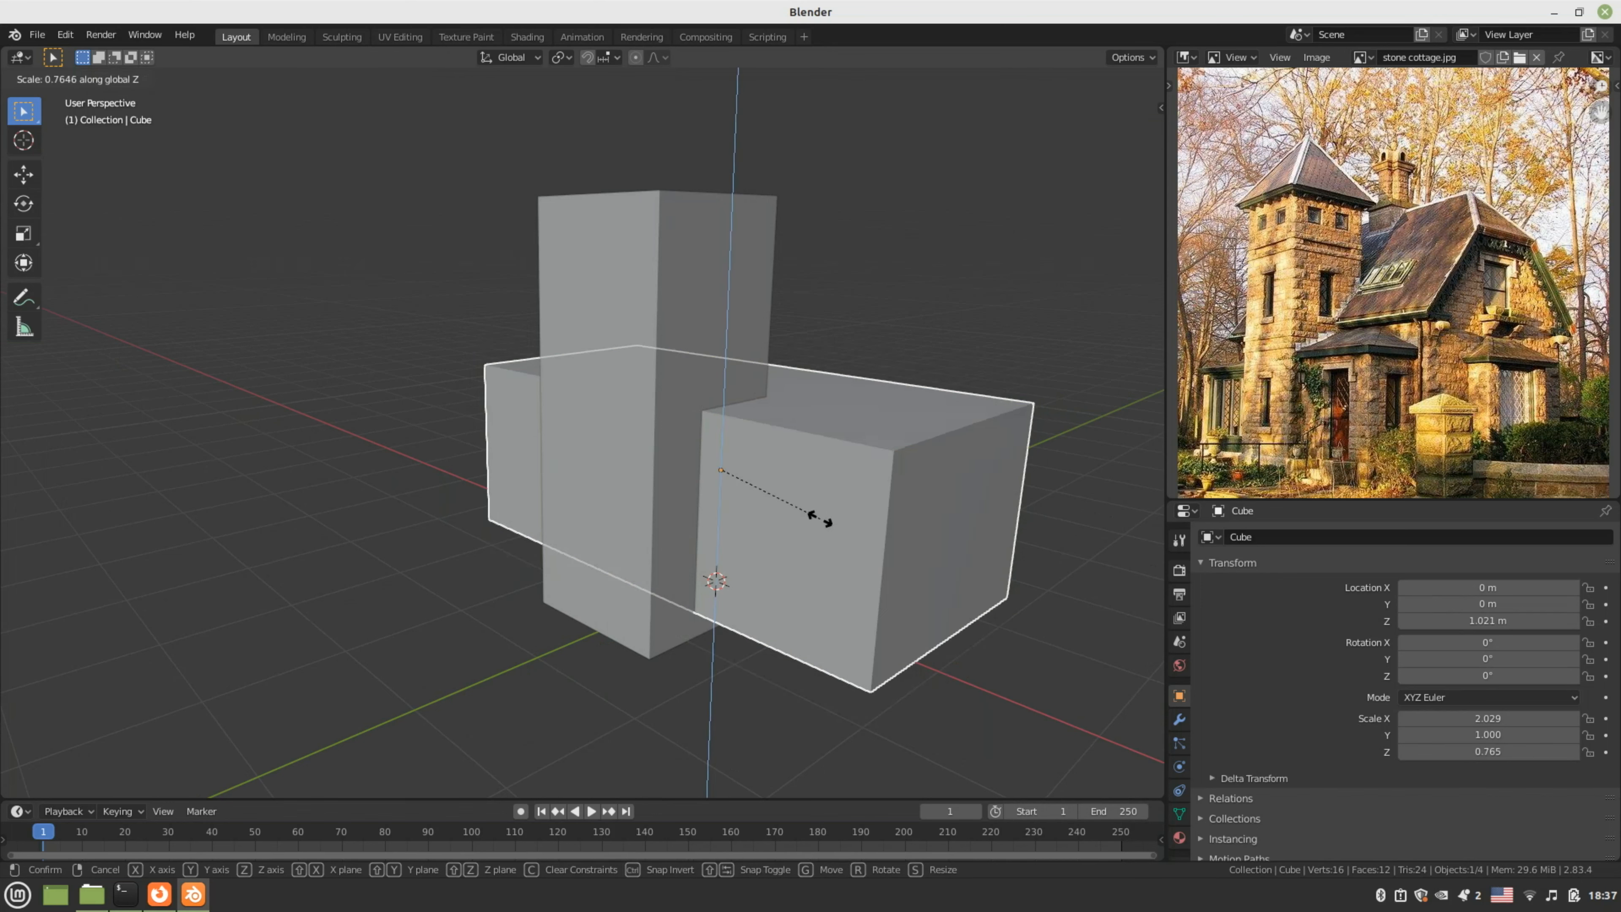
{"action": "left_click", "coordinate": [820, 519]}
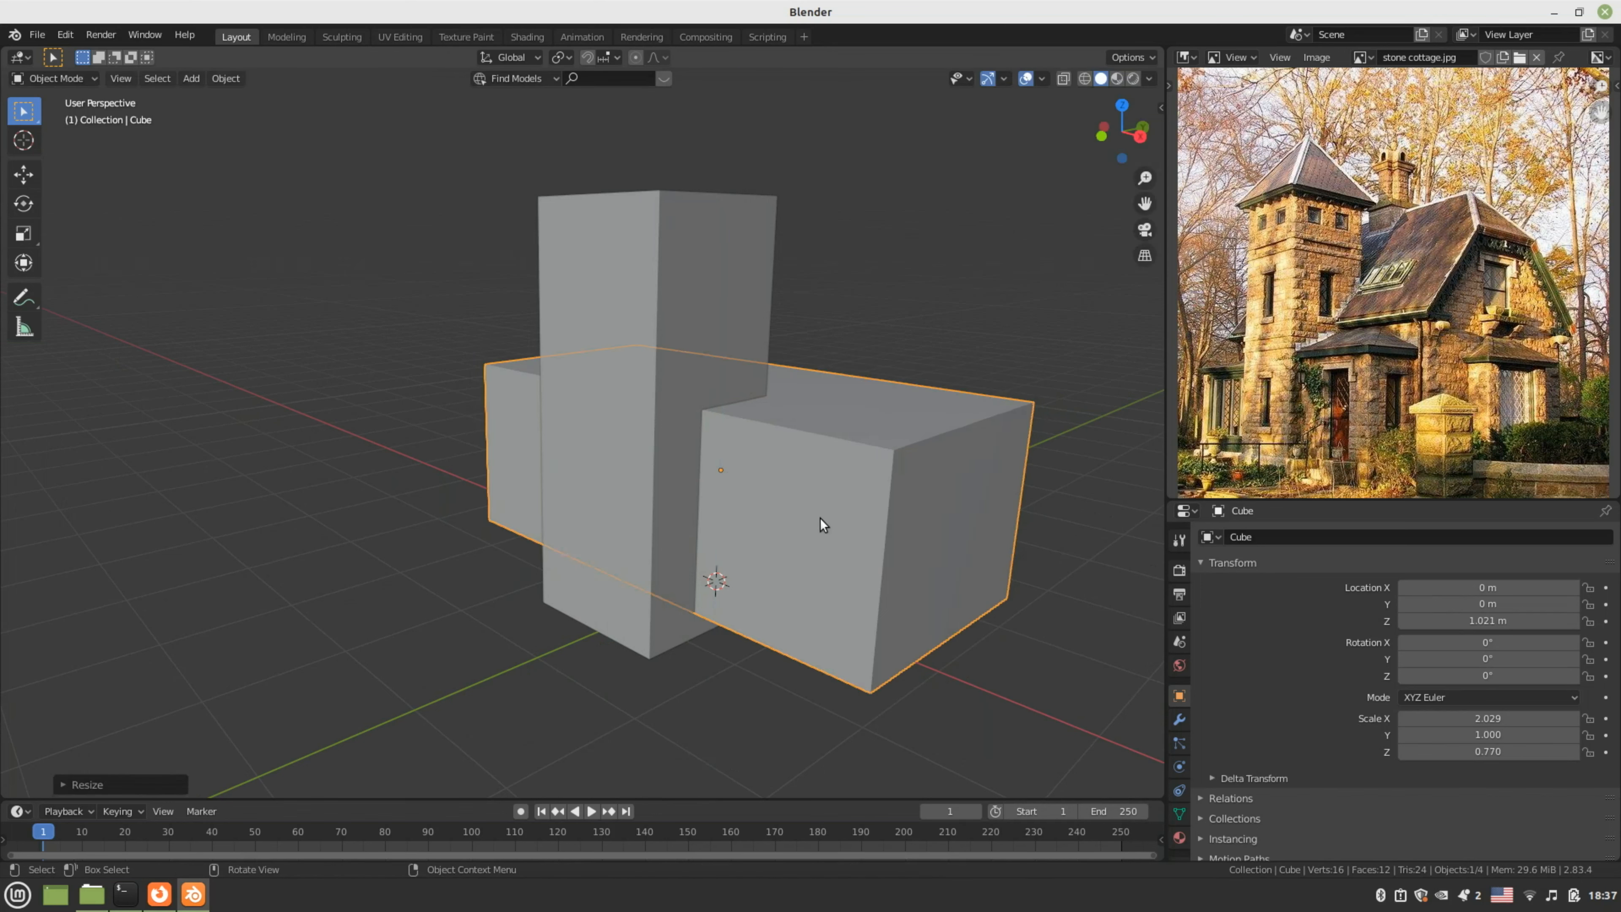
- Lower the main body along Z by about 0.18 m so its base lines up with the tower's base
{"action": "key", "text": "KP_3"}
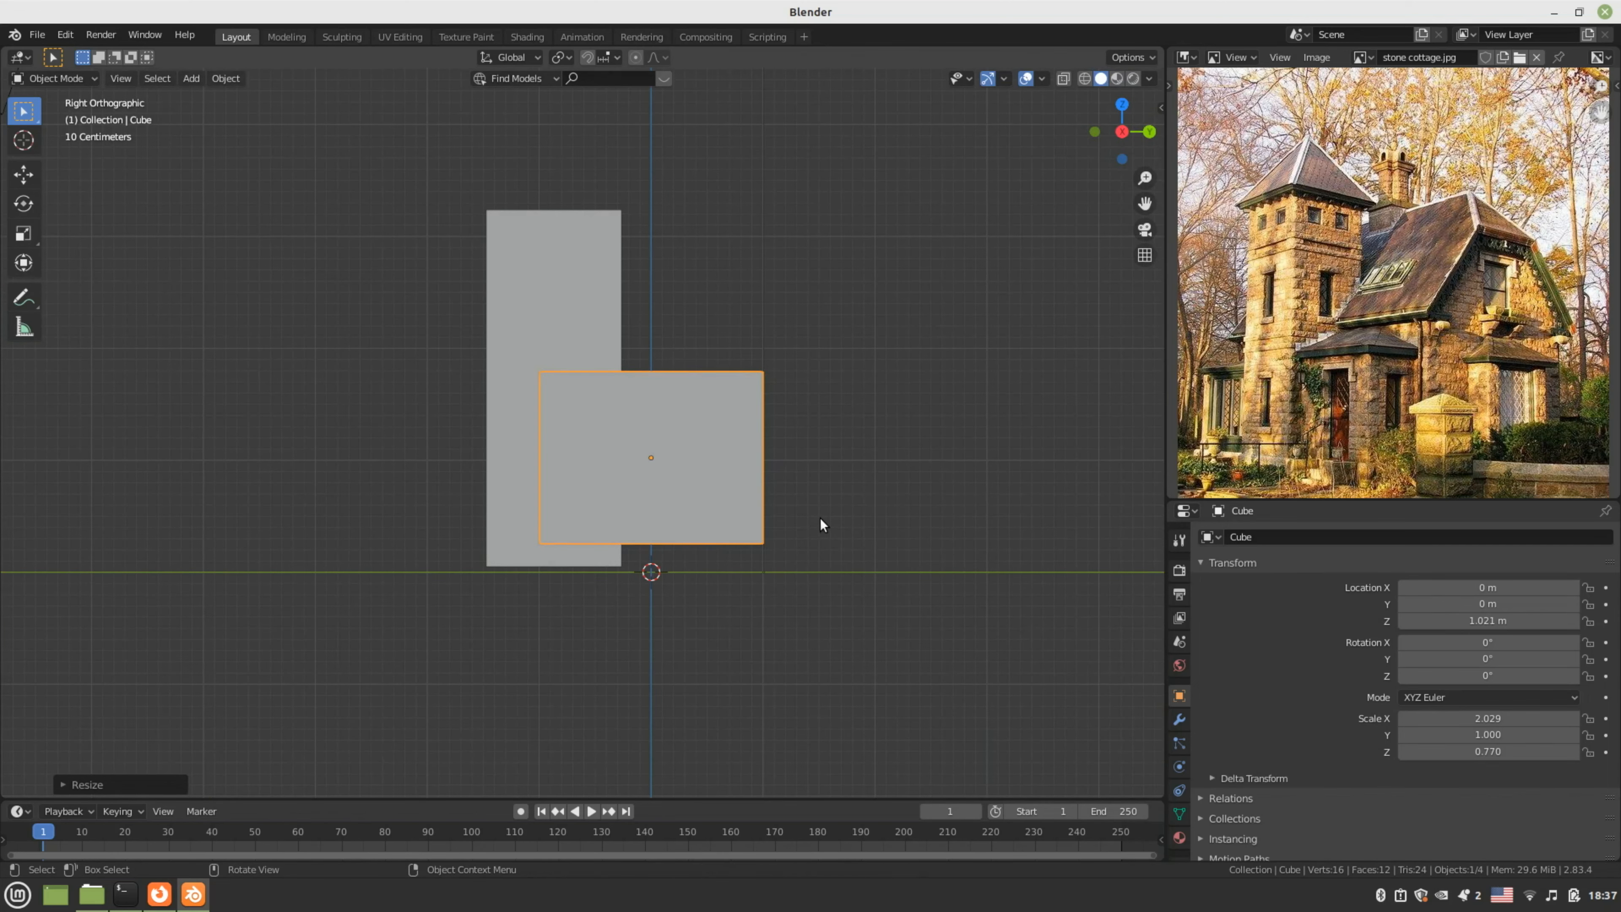
{"action": "key", "text": "g"}
{"action": "key", "text": "z"}
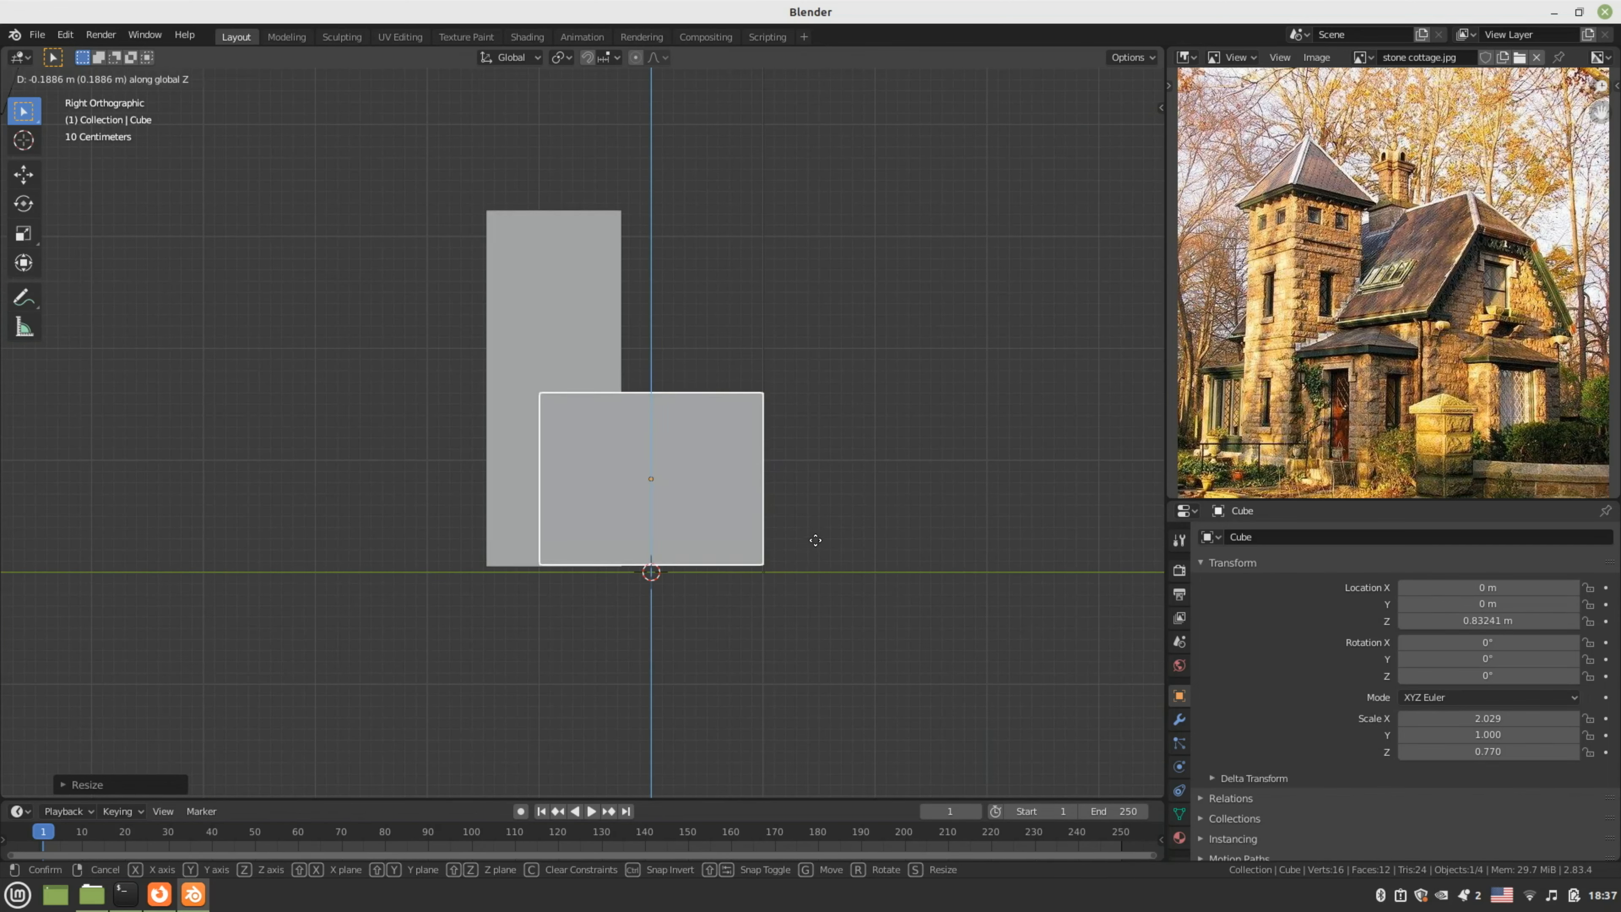
{"action": "left_click", "coordinate": [815, 543]}
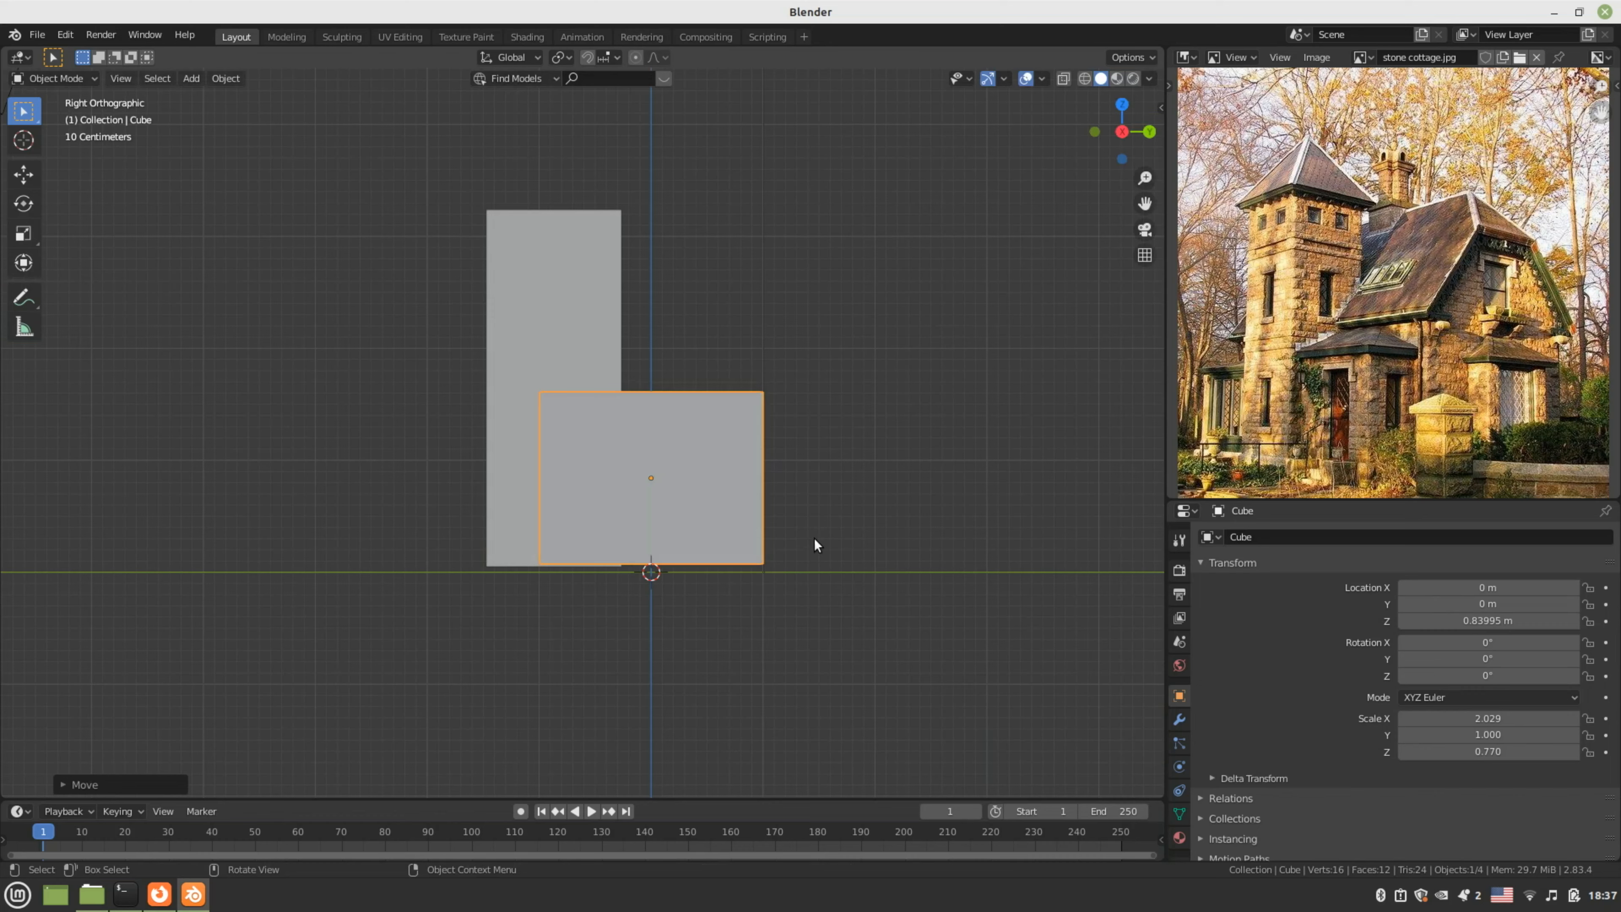
{"action": "middle_click_drag", "start_coordinate": [814, 539], "coordinate": [884, 557]}
- Add a horizontal loop cut around the main body and slide it close to the upper edge, by a factor of about 0.74
{"action": "key", "text": "Tab"}
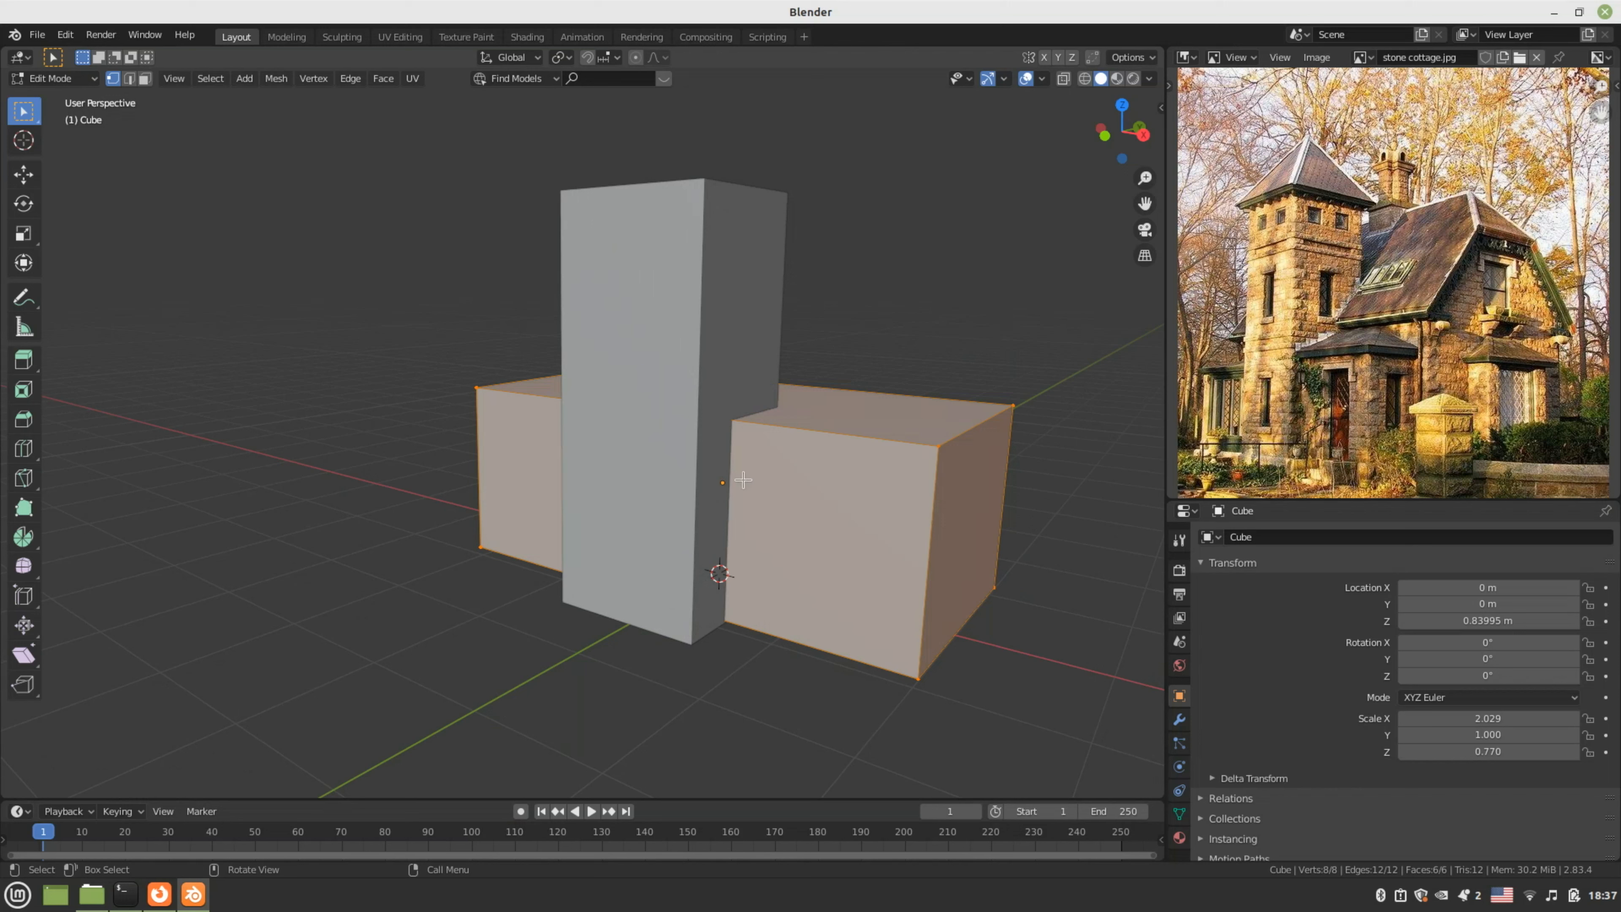
{"action": "key", "text": "ctrl"}
{"action": "key", "text": "ctrl+r"}
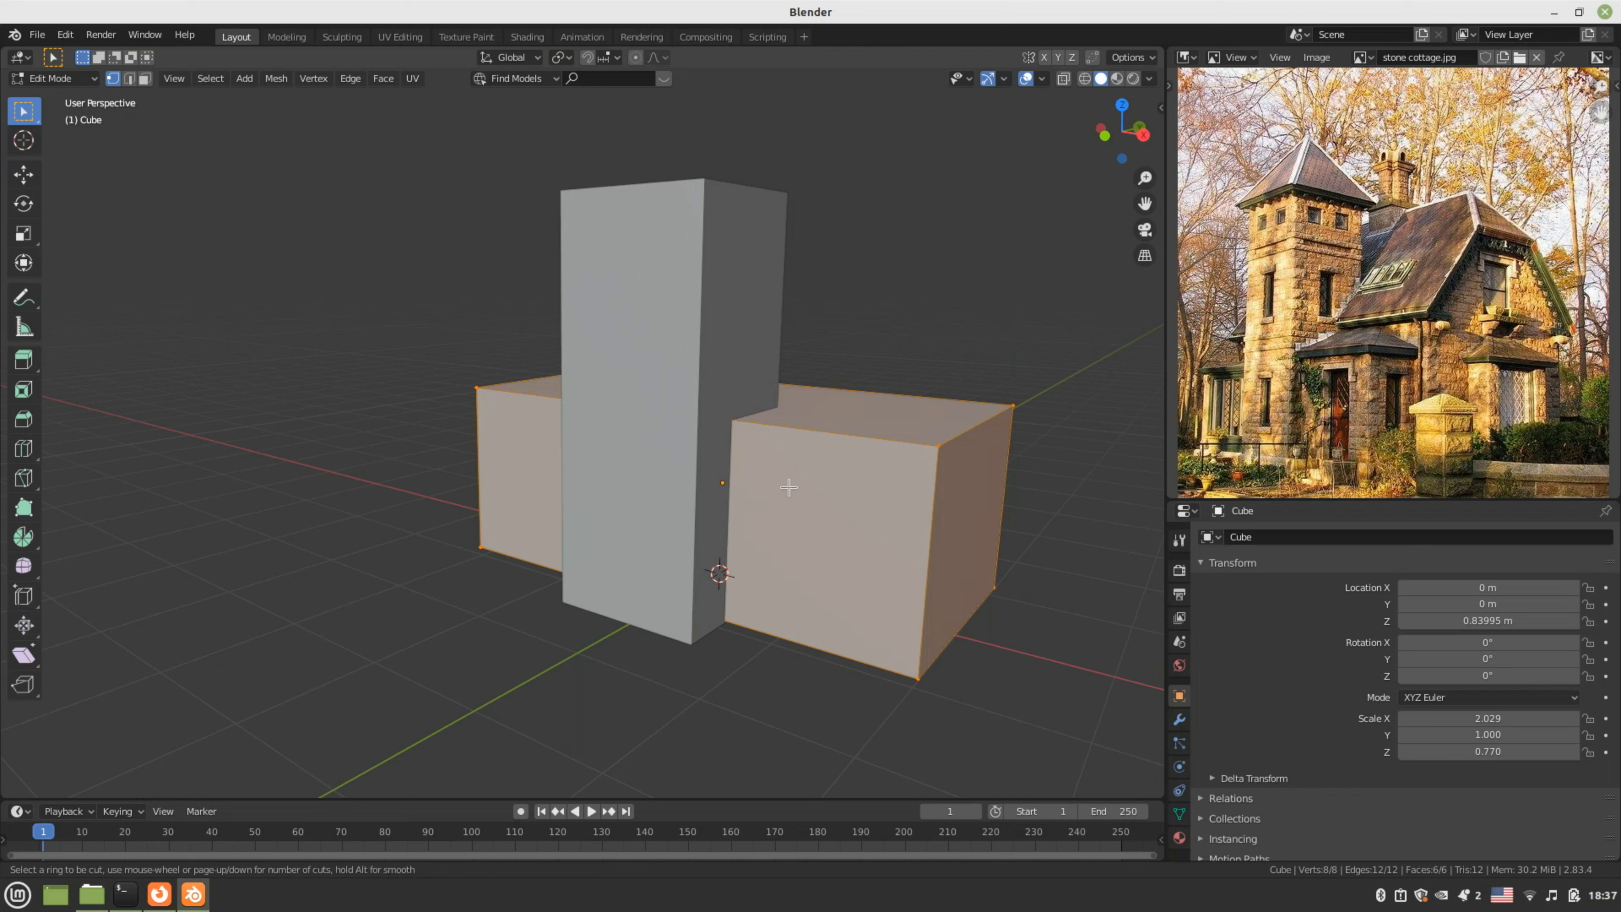
{"action": "left_click", "coordinate": [985, 452]}
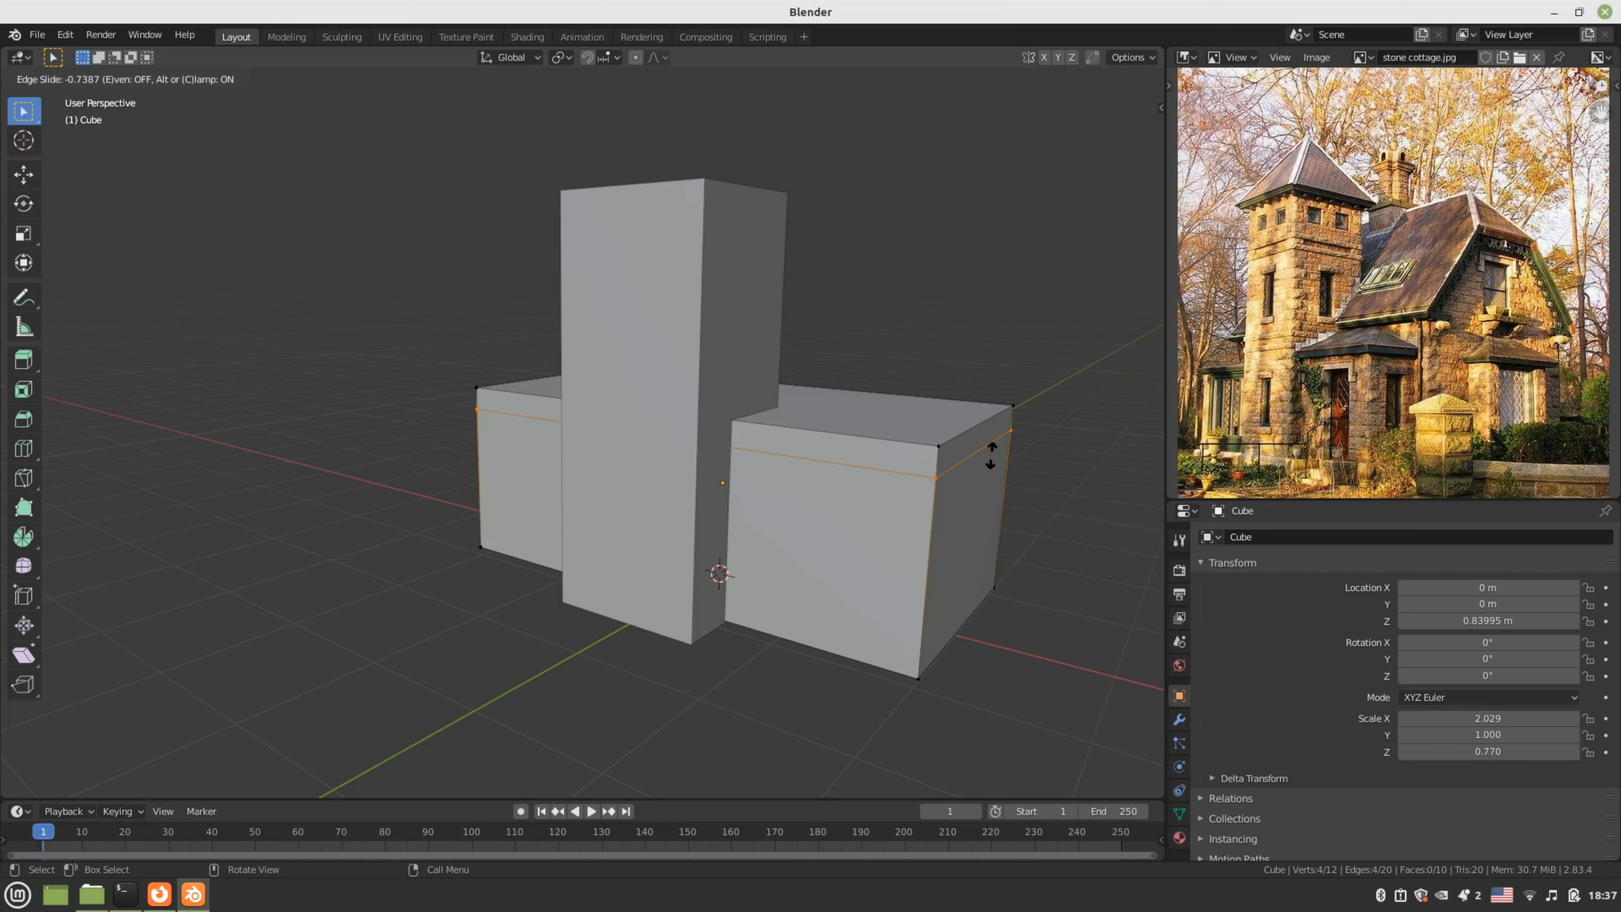
{"action": "left_click", "coordinate": [992, 455]}
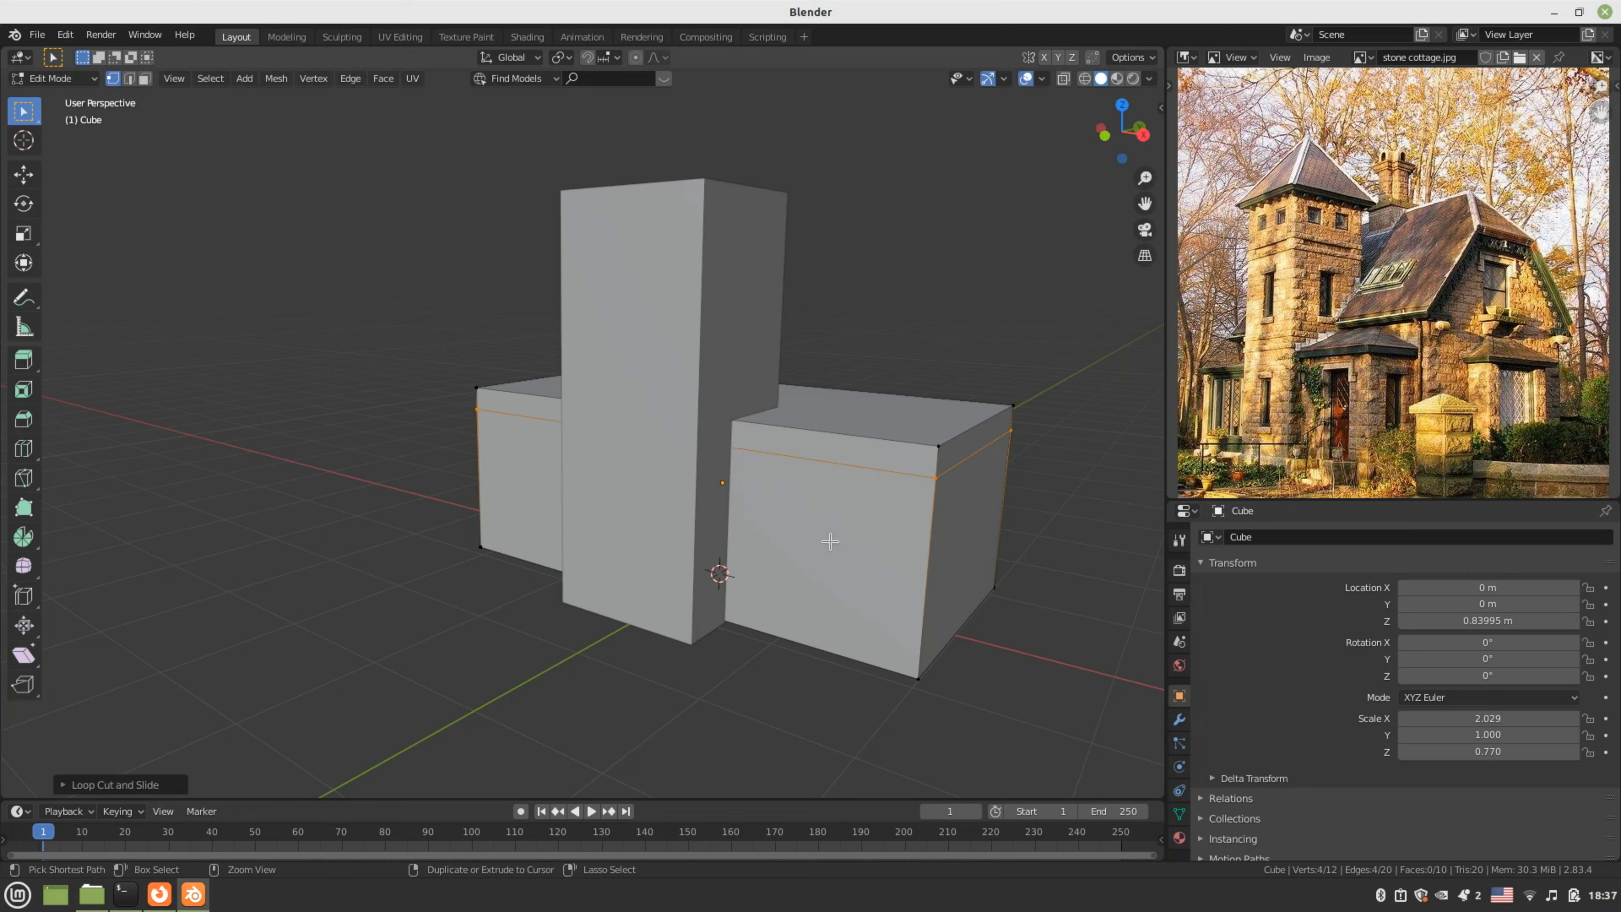
- Add a vertical loop cut around the main body, placed behind the tower, and return to Object Mode
{"action": "key", "text": "ctrl+r"}
{"action": "left_click", "coordinate": [829, 540]}
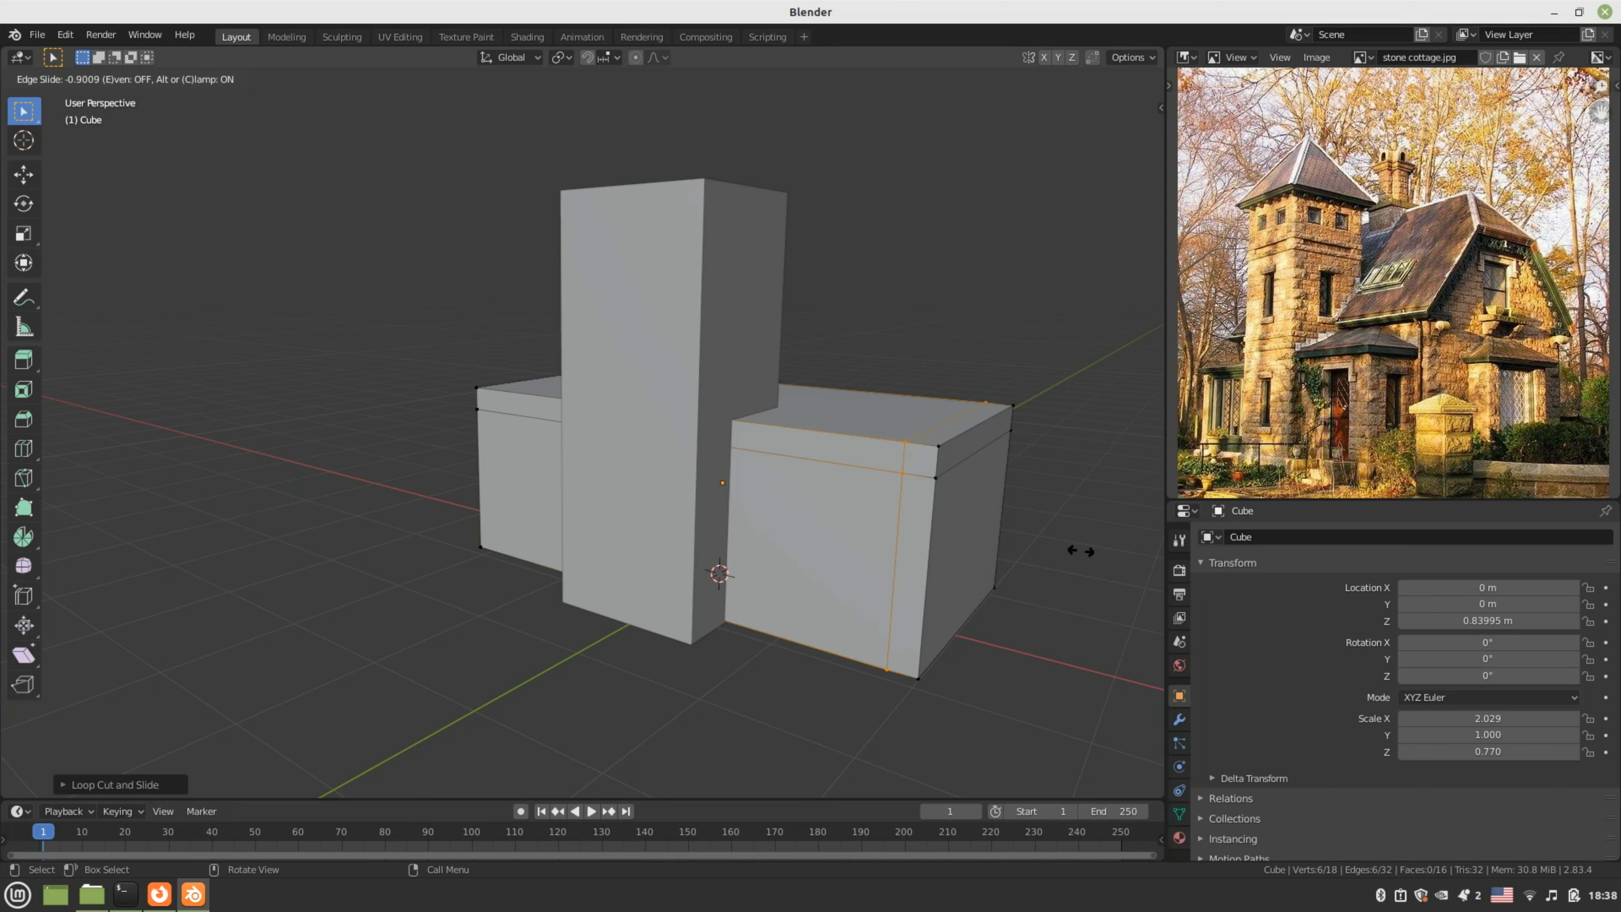
{"action": "left_click", "coordinate": [1044, 553]}
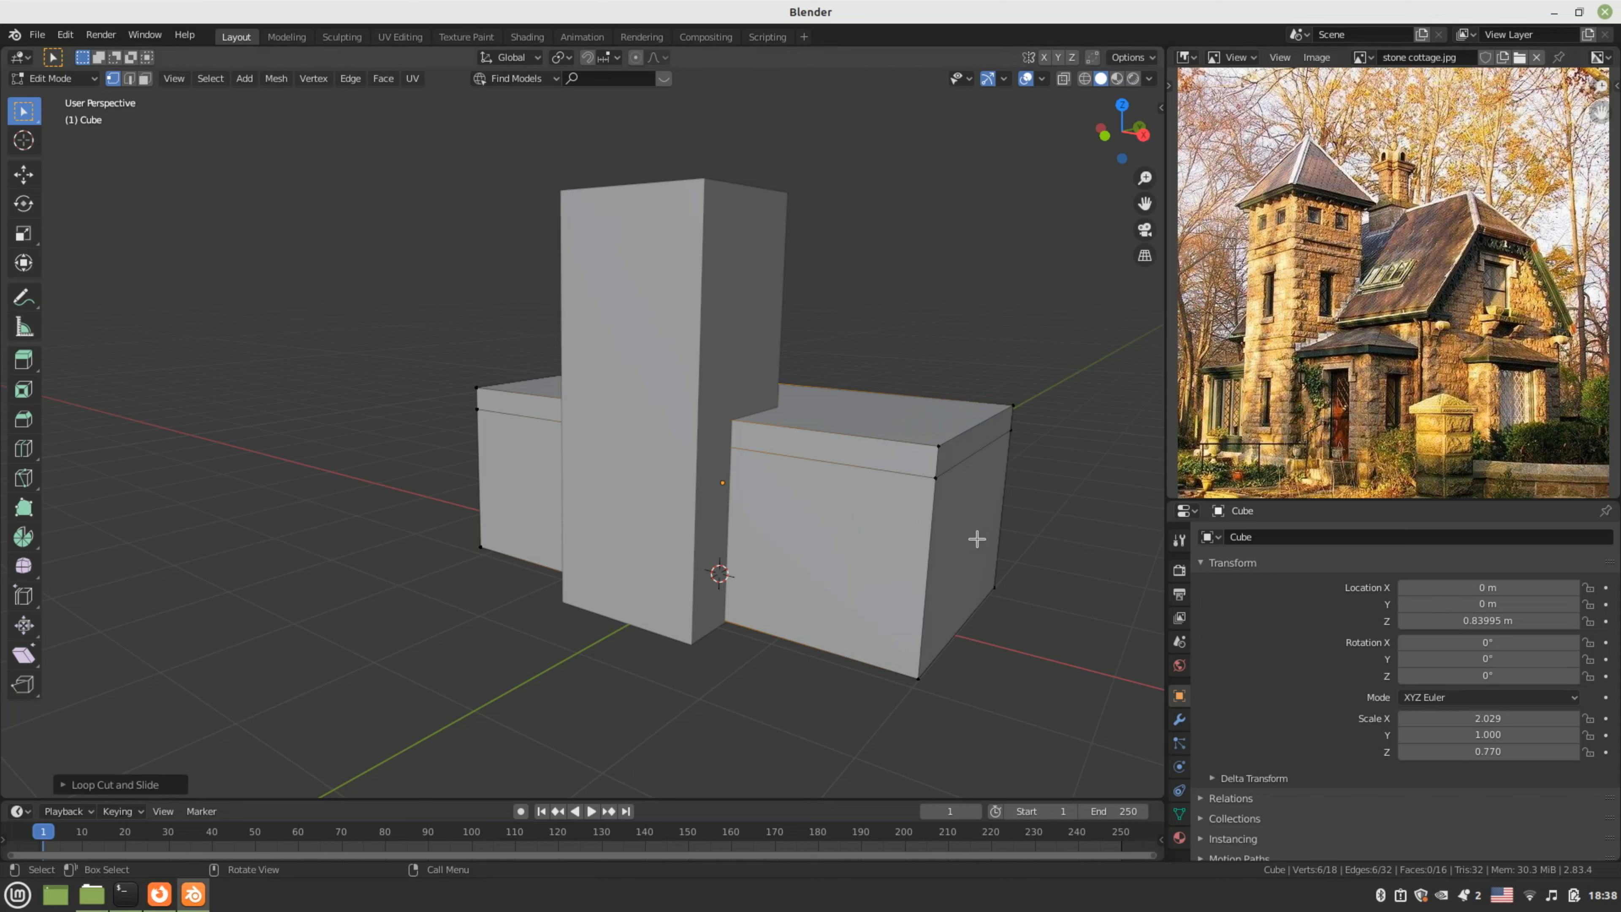
{"action": "key", "text": "Tab"}
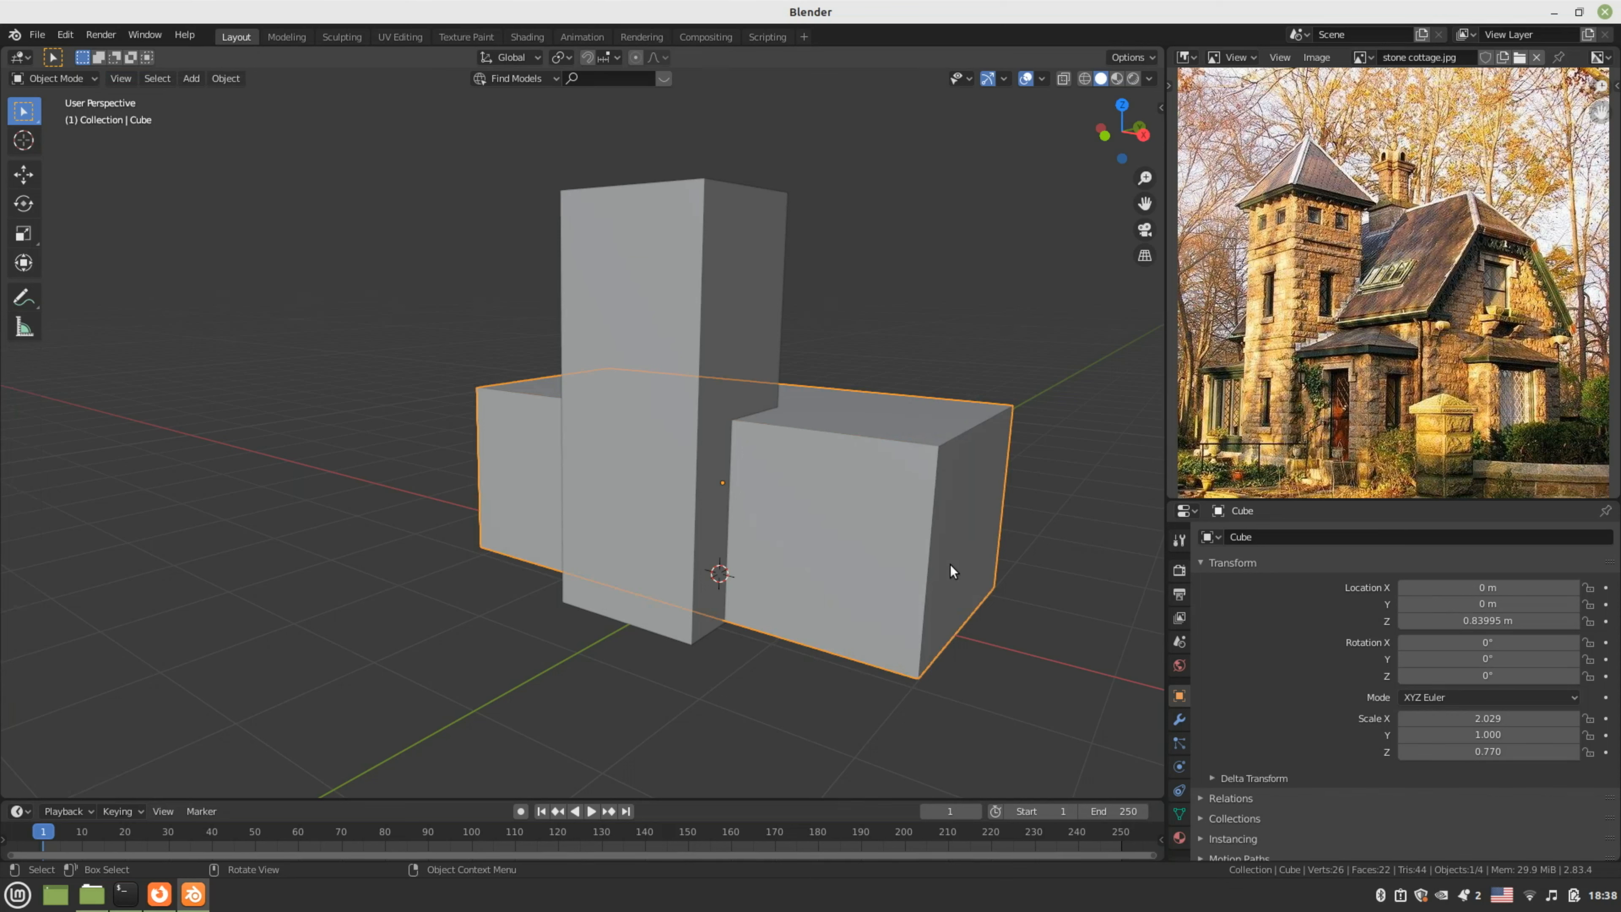
- Move the main body along global X by about -0.51 m so the tower stands off-centre
{"action": "key", "text": "g"}
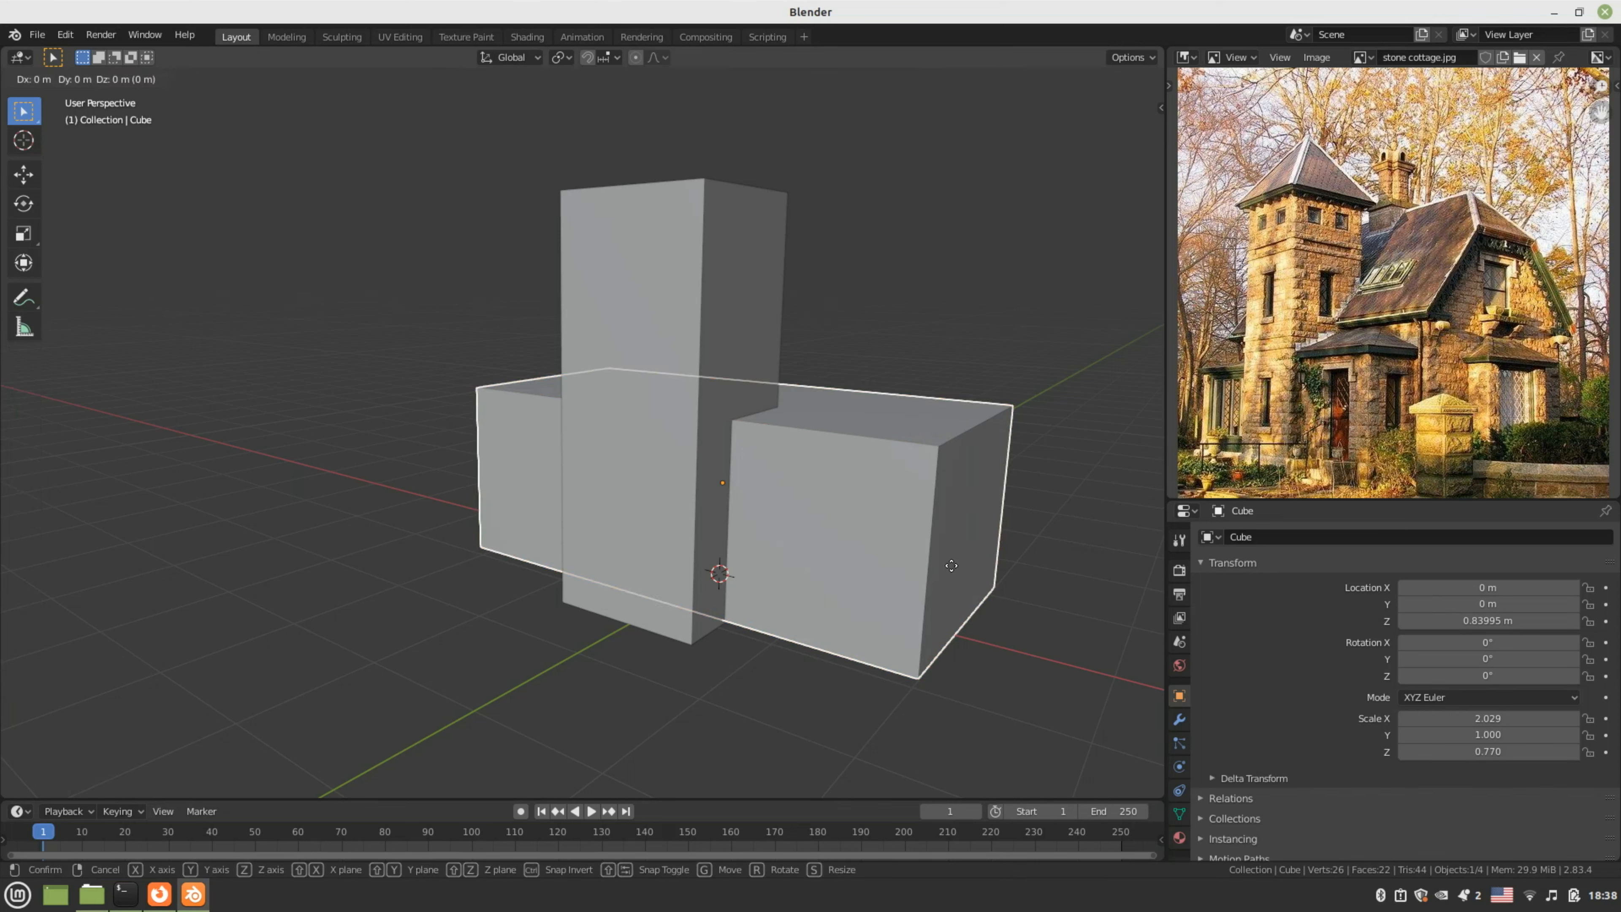
{"action": "key", "text": "x"}
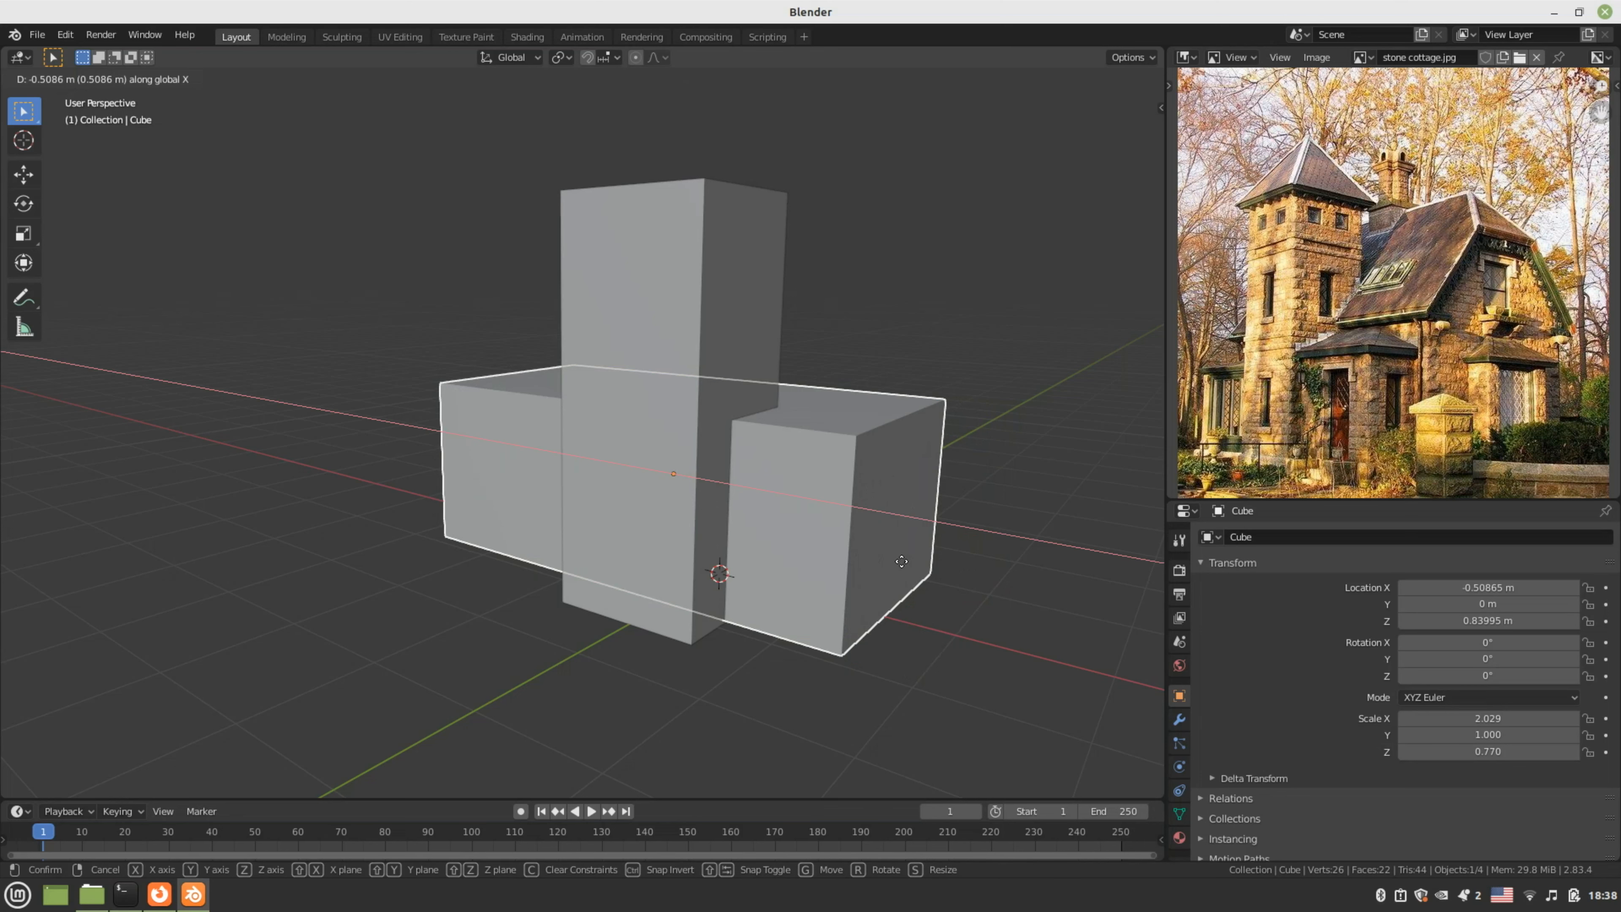
{"action": "left_click", "coordinate": [902, 561]}
{"action": "middle_click_drag", "start_coordinate": [902, 561], "coordinate": [556, 483]}
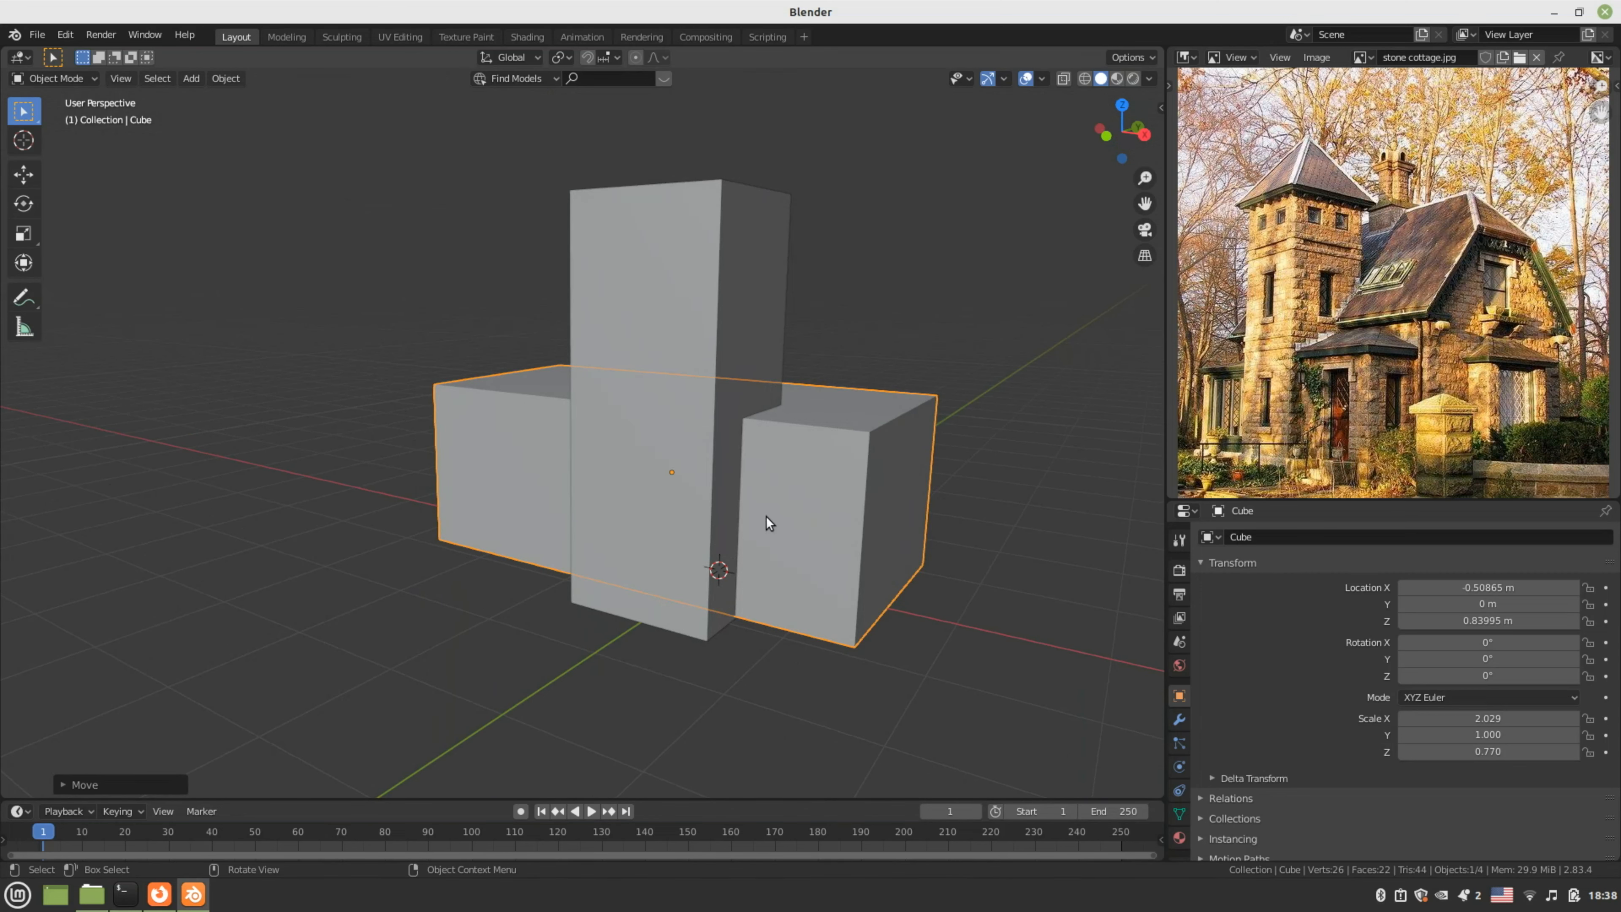
{"action": "key", "text": "Tab"}
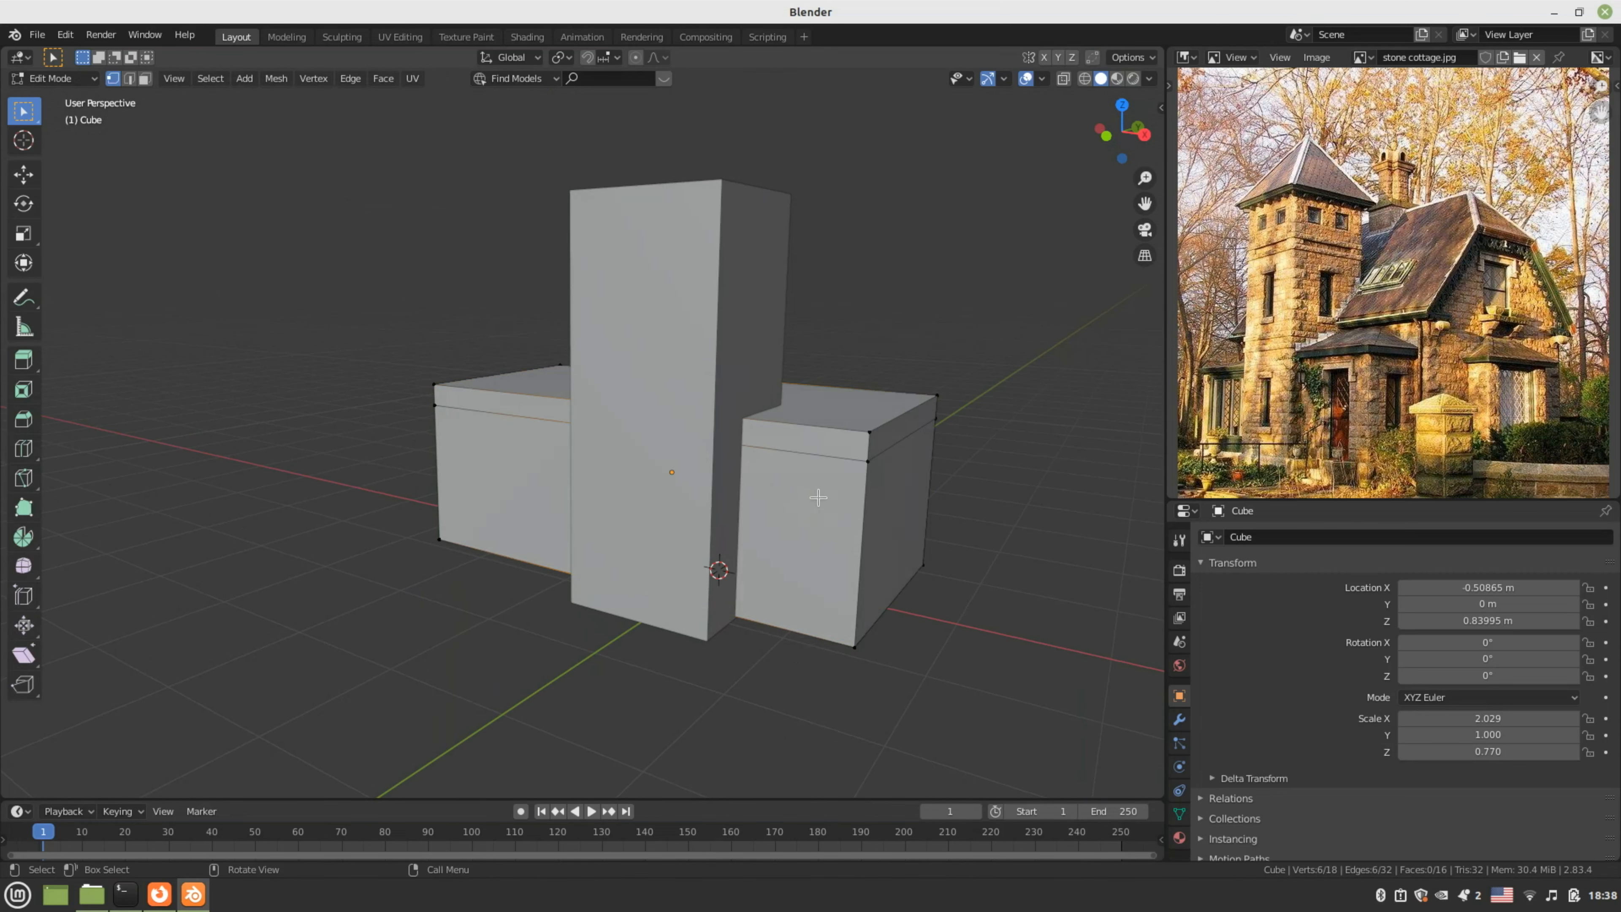
{"action": "key", "text": "3"}
{"action": "left_click", "coordinate": [818, 498]}
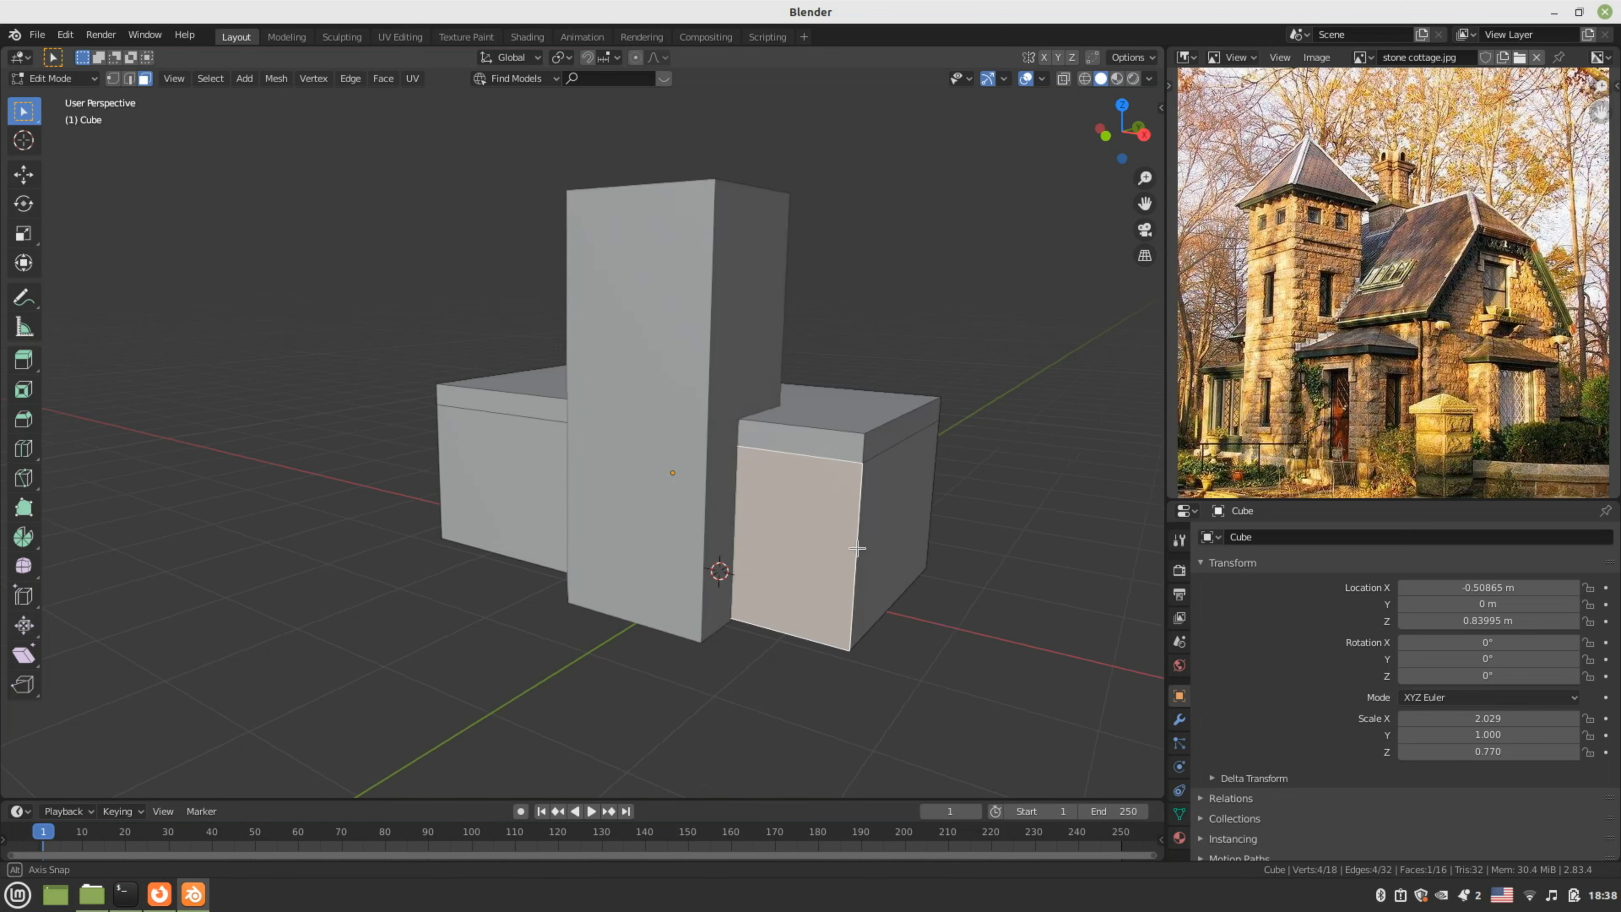
{"action": "middle_click_drag", "start_coordinate": [882, 546], "coordinate": [831, 561]}
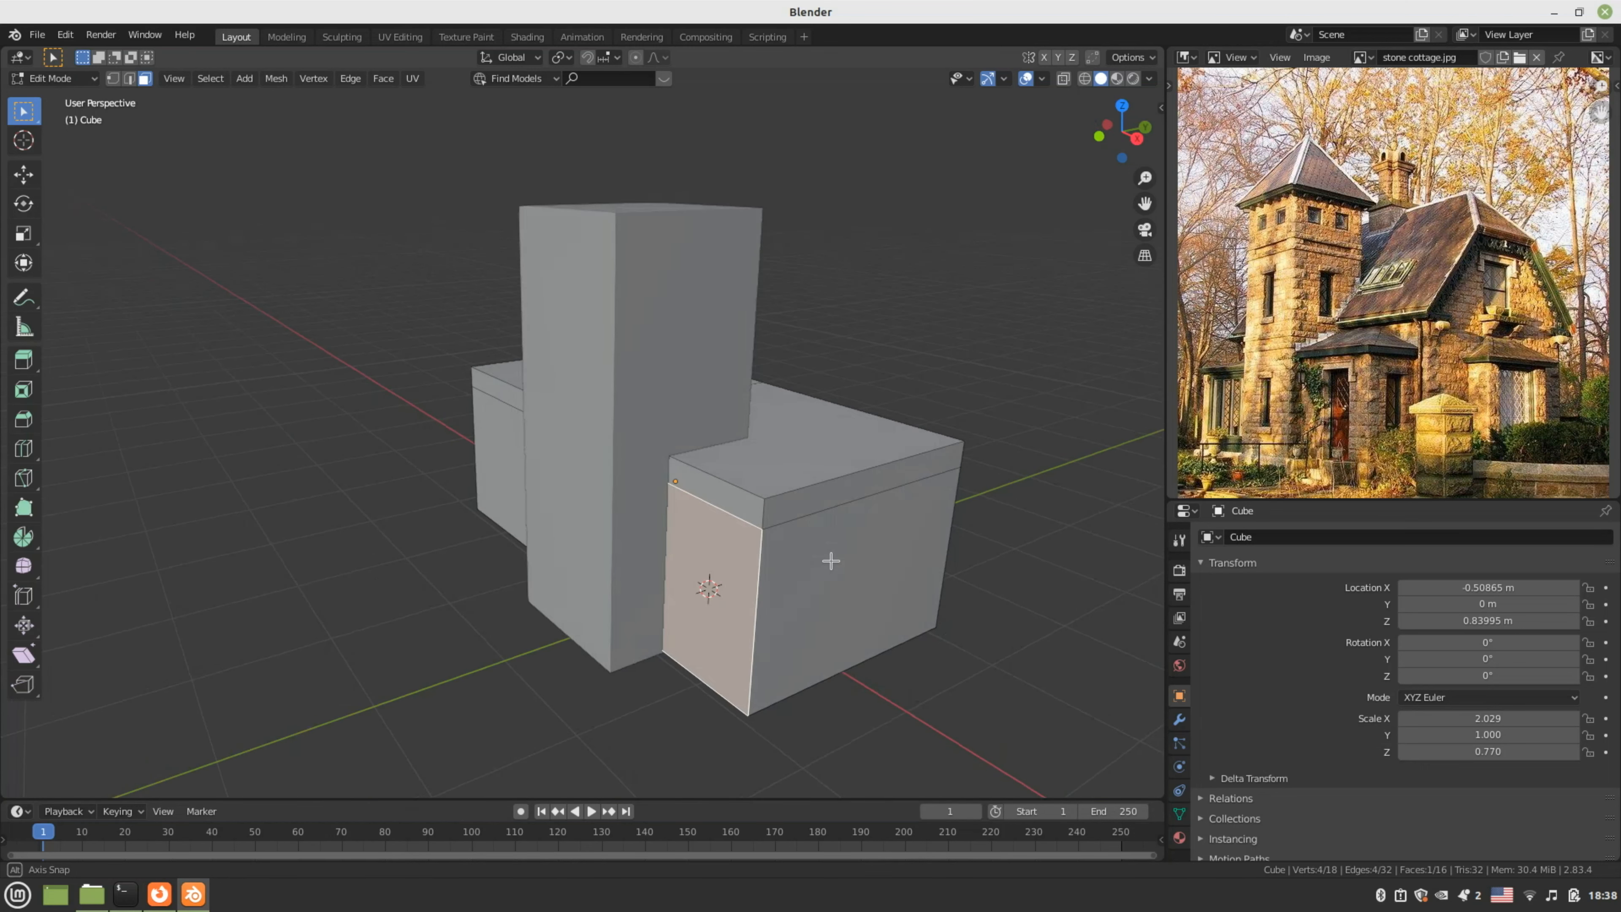
{"action": "key", "text": "Tab"}
- Select the tower box and move it along global Y by about -0.29 m, further out from the main body
{"action": "left_click", "coordinate": [710, 384]}
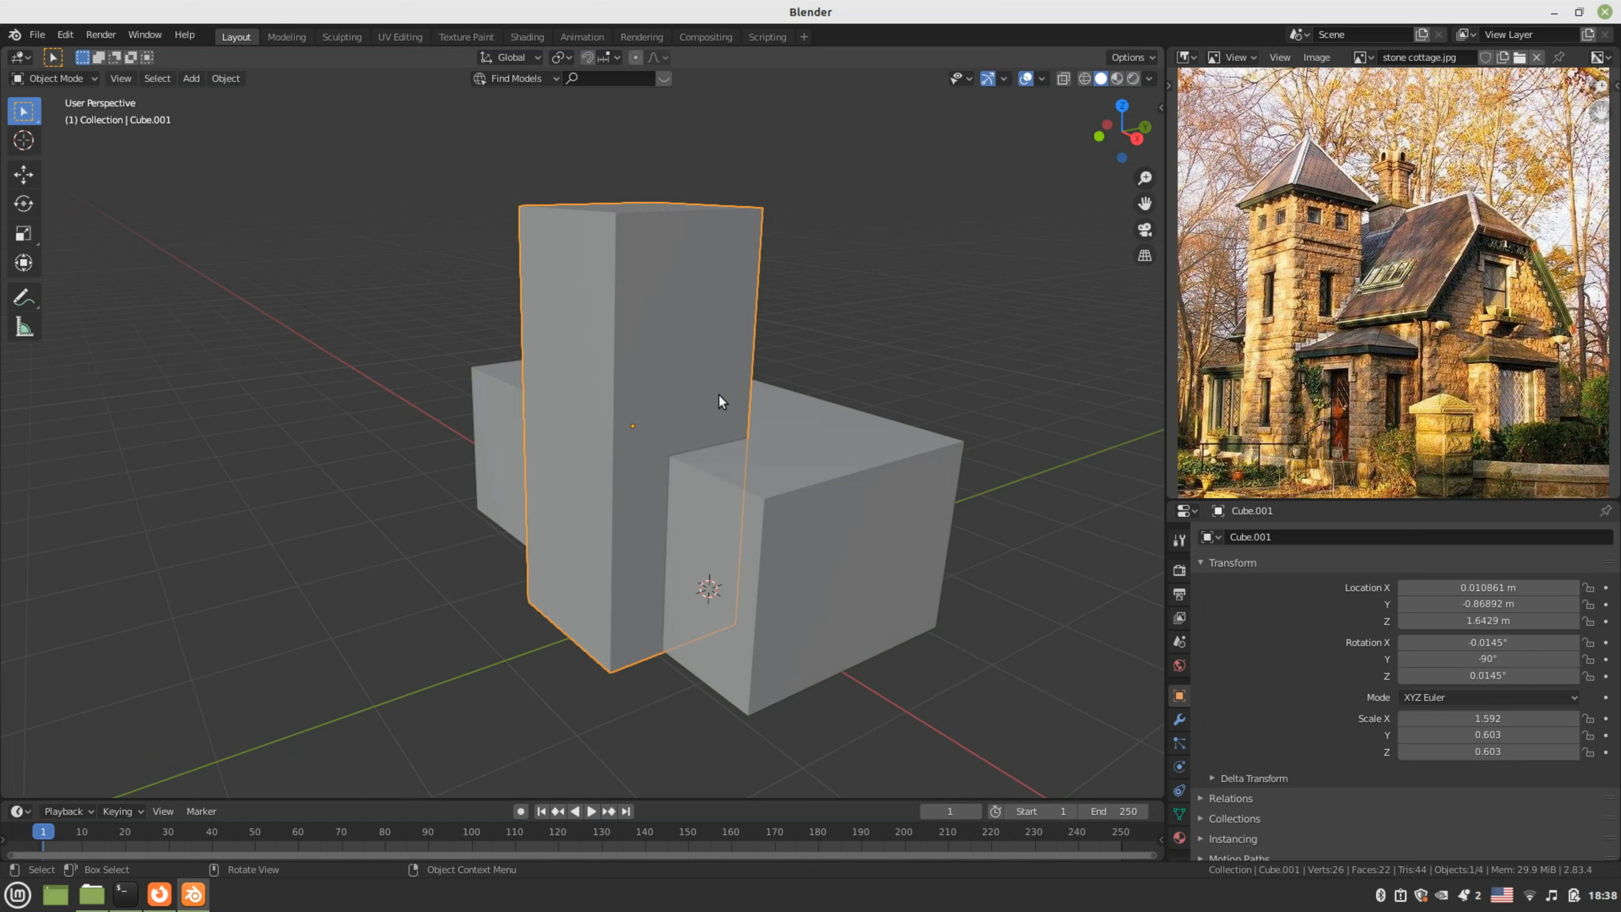
{"action": "key", "text": "g"}
{"action": "key", "text": "y"}
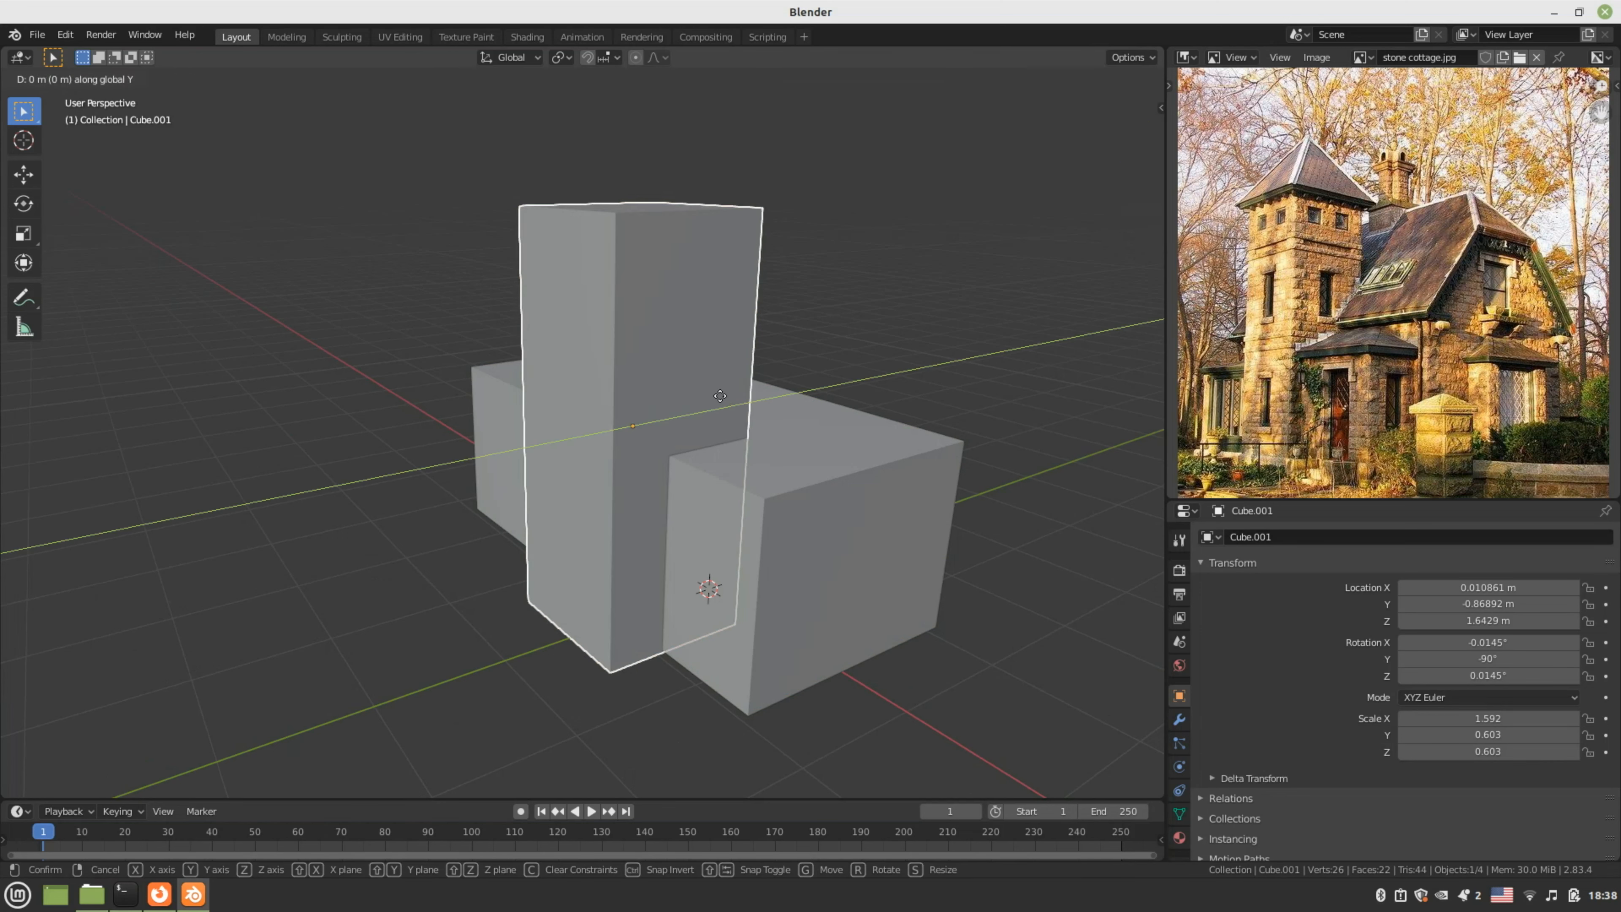
{"action": "left_click", "coordinate": [692, 417]}
{"action": "middle_click_drag", "start_coordinate": [692, 416], "coordinate": [777, 498]}
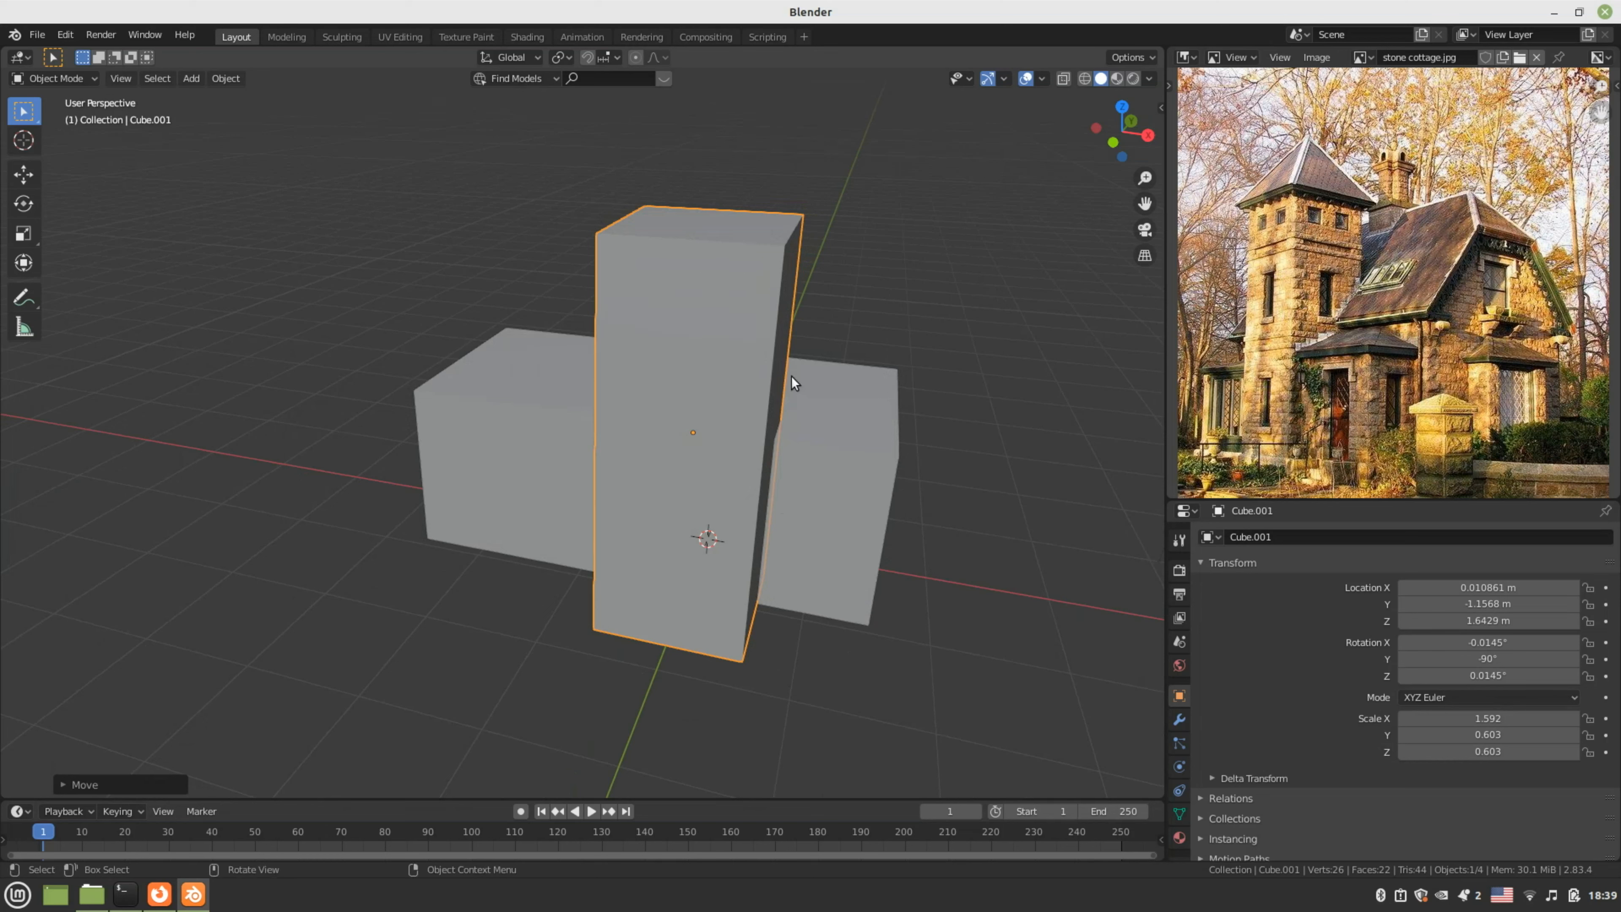
- Slim the tower box by scaling it along global X and then global Y, each by a factor of about 0.8
{"action": "key", "text": "s"}
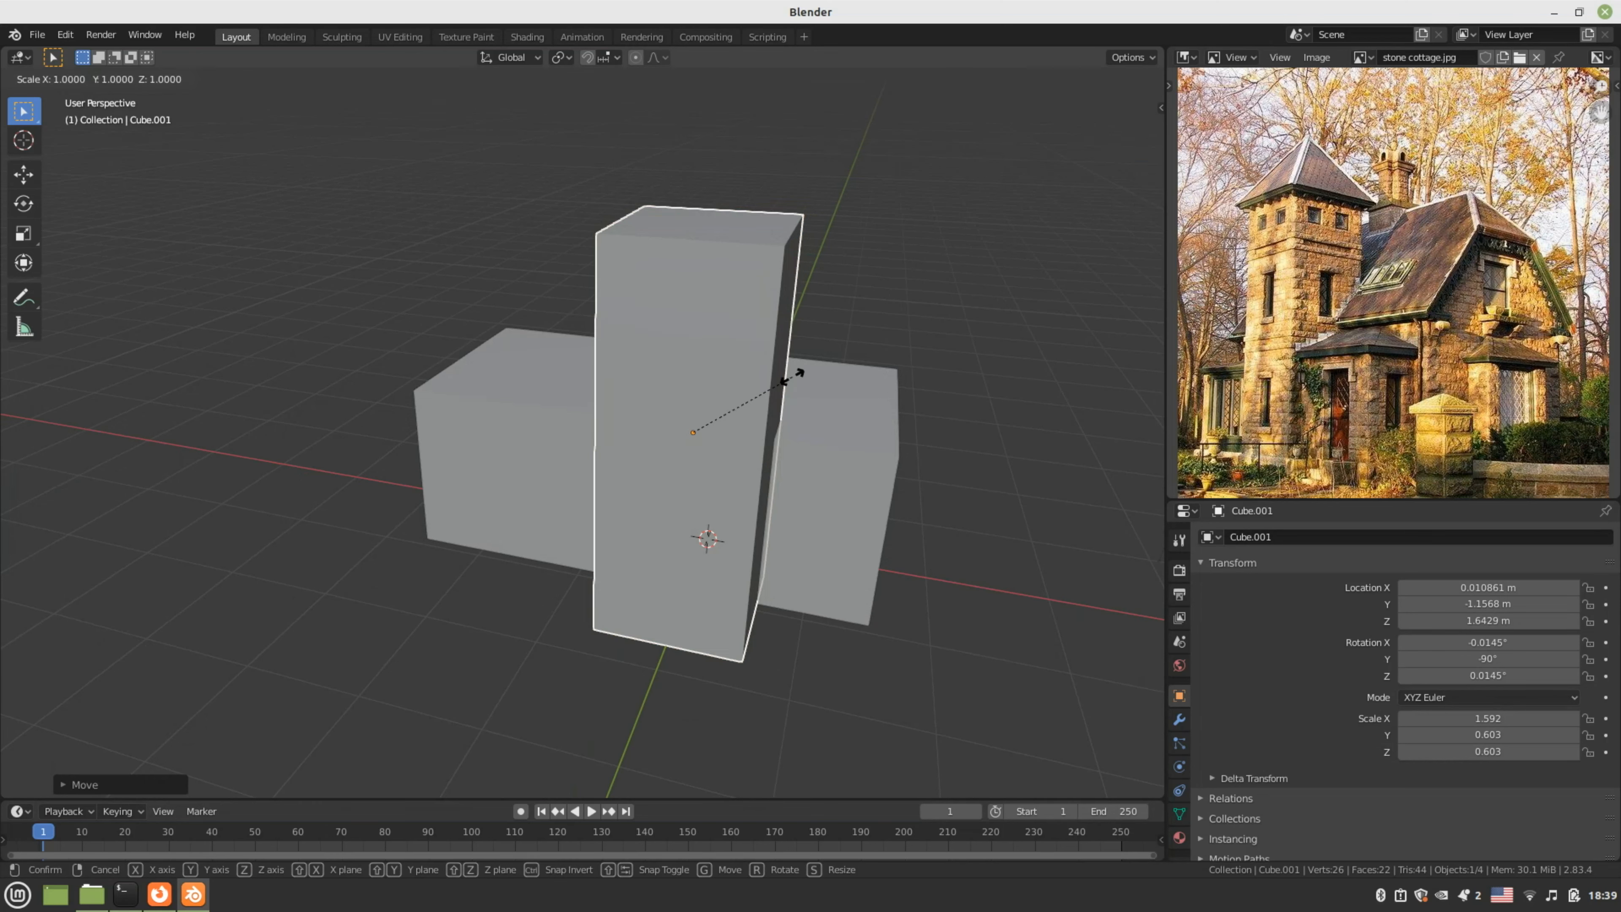
{"action": "key", "text": "x"}
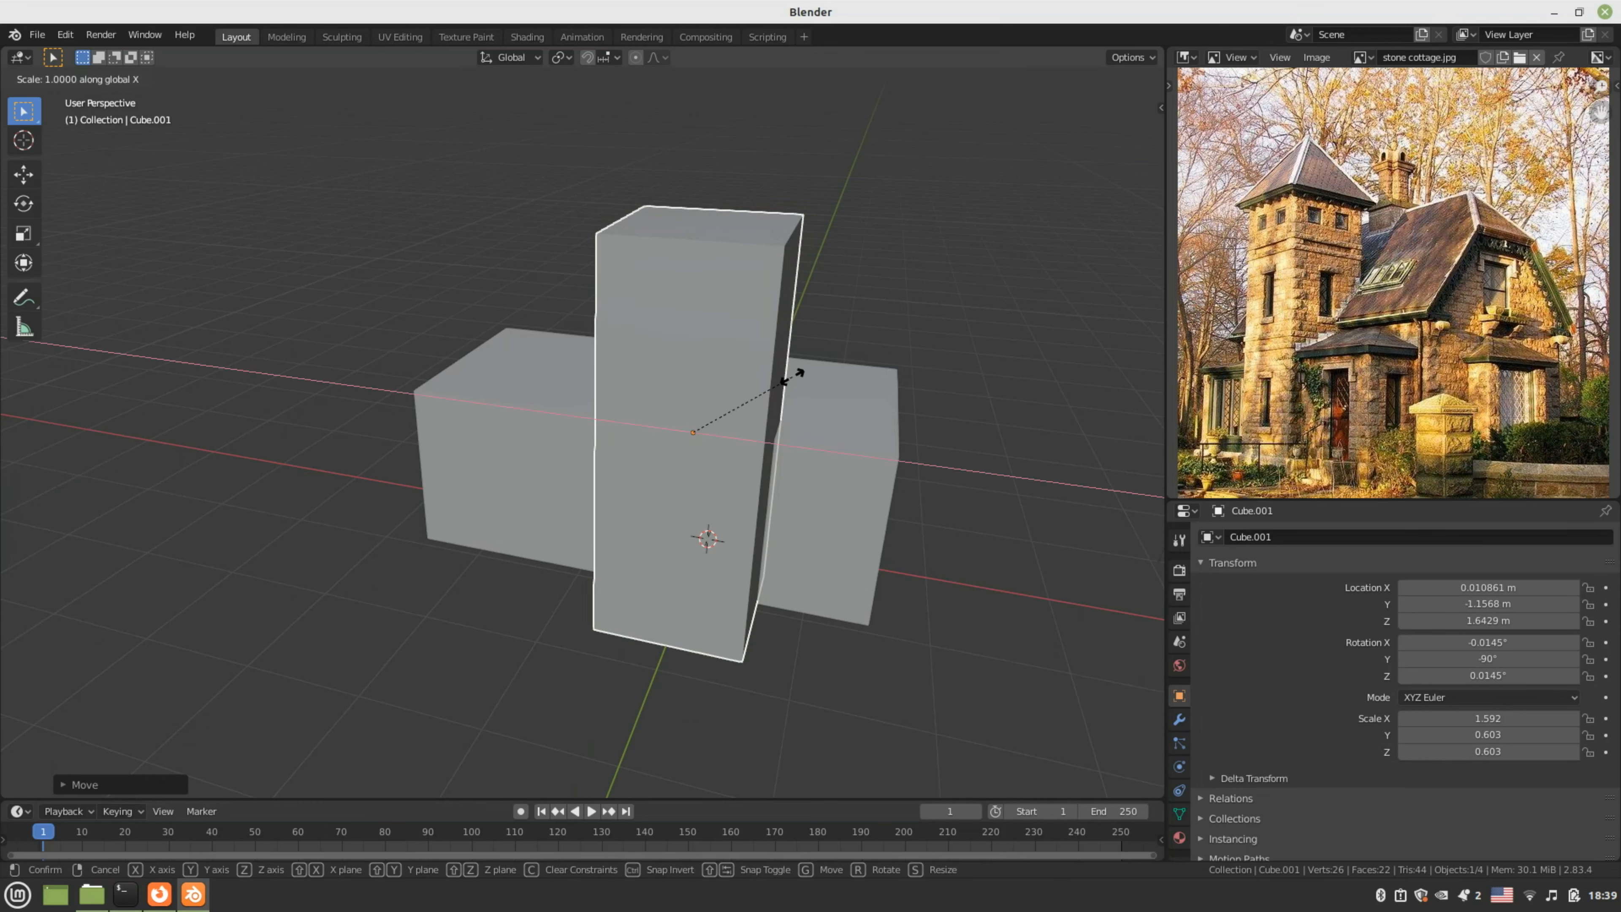
{"action": "left_click", "coordinate": [775, 386]}
{"action": "key", "text": "s"}
{"action": "key", "text": "y"}
{"action": "middle_click_drag", "start_coordinate": [775, 386], "coordinate": [685, 409]}
{"action": "left_click", "coordinate": [590, 487]}
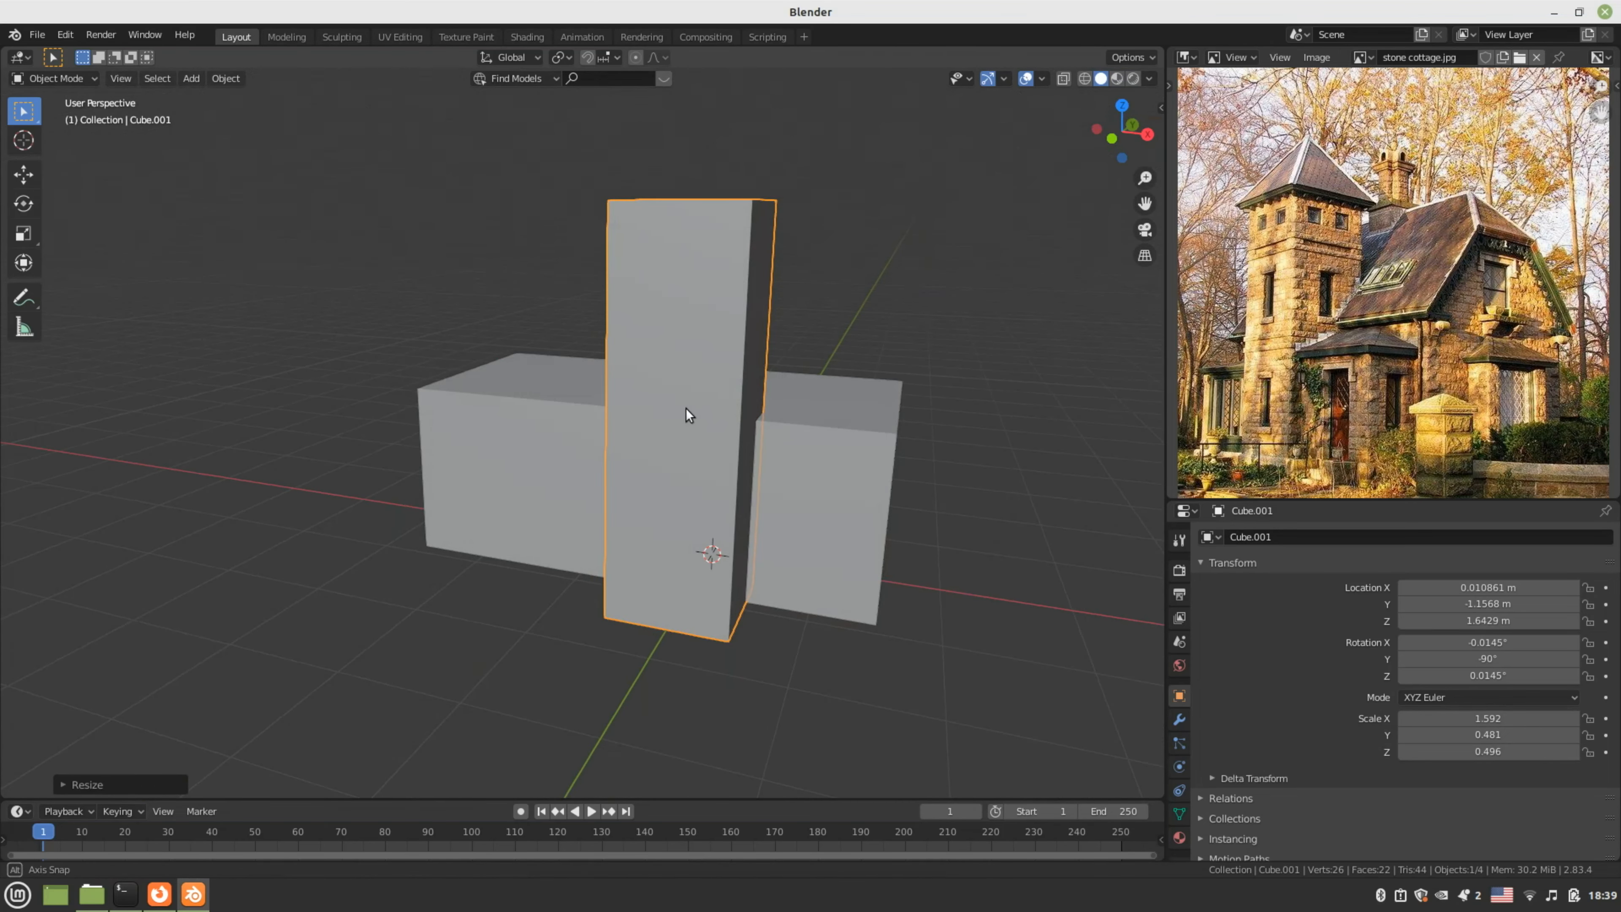
{"action": "key", "text": "Tab"}
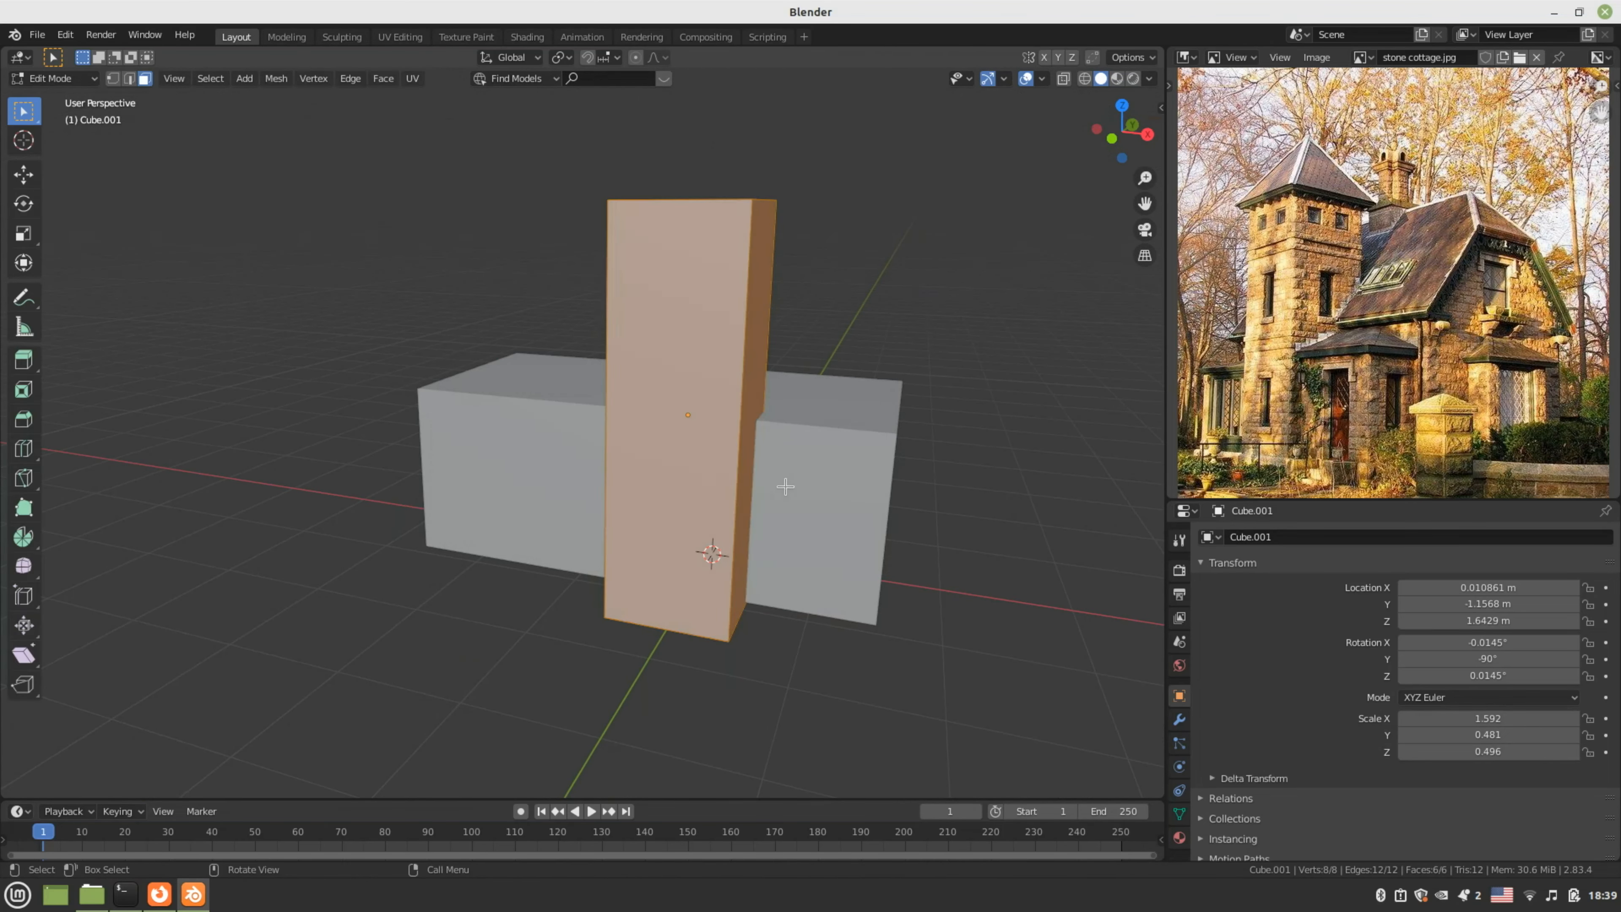
{"action": "left_click", "coordinate": [790, 488]}
{"action": "key", "text": "Tab"}
{"action": "left_click", "coordinate": [794, 493]}
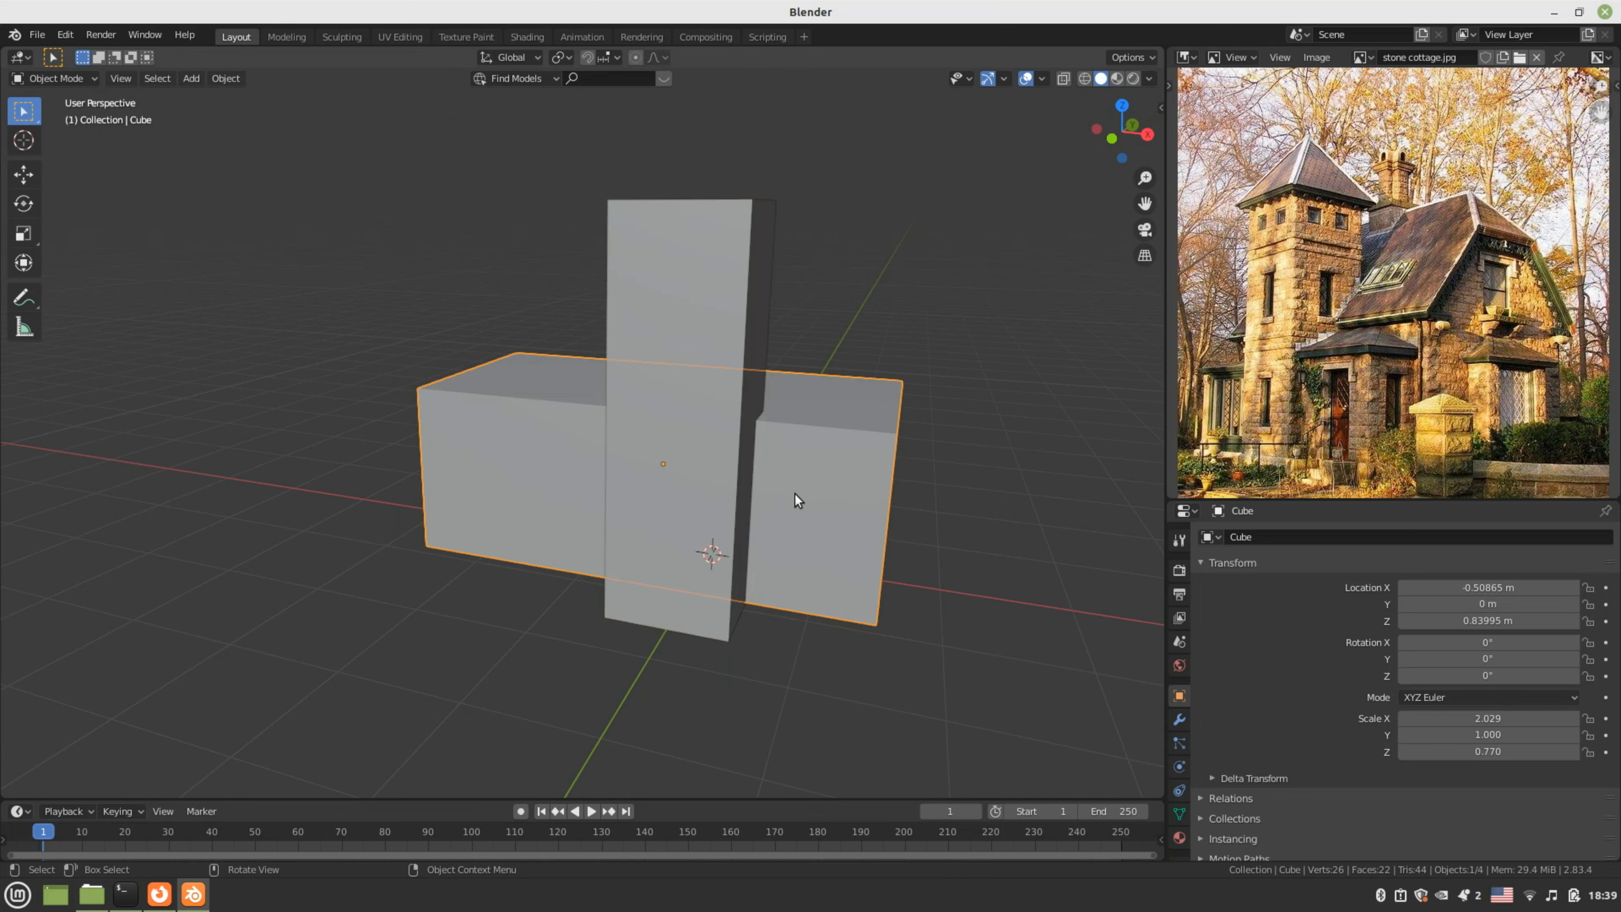
{"action": "key", "text": "Tab"}
{"action": "left_click", "coordinate": [796, 493]}
{"action": "middle_click_drag", "start_coordinate": [800, 494], "coordinate": [792, 483]}
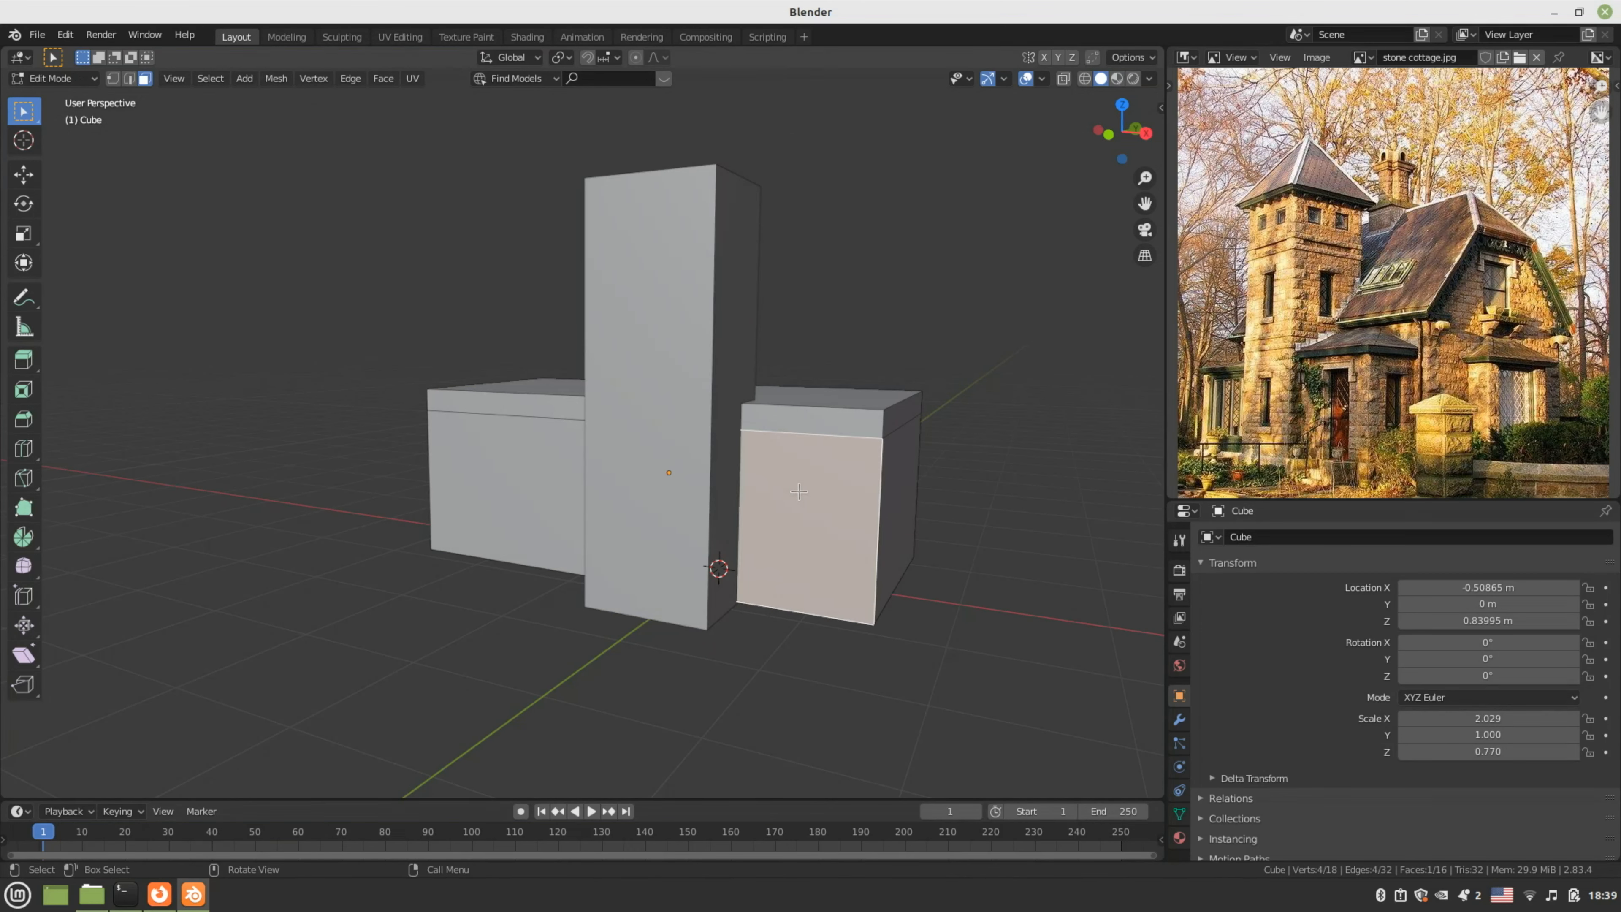
- Select the tower box in Object Mode and move it along global X by about -0.03 m
{"action": "key", "text": "Tab"}
{"action": "left_click", "coordinate": [711, 504]}
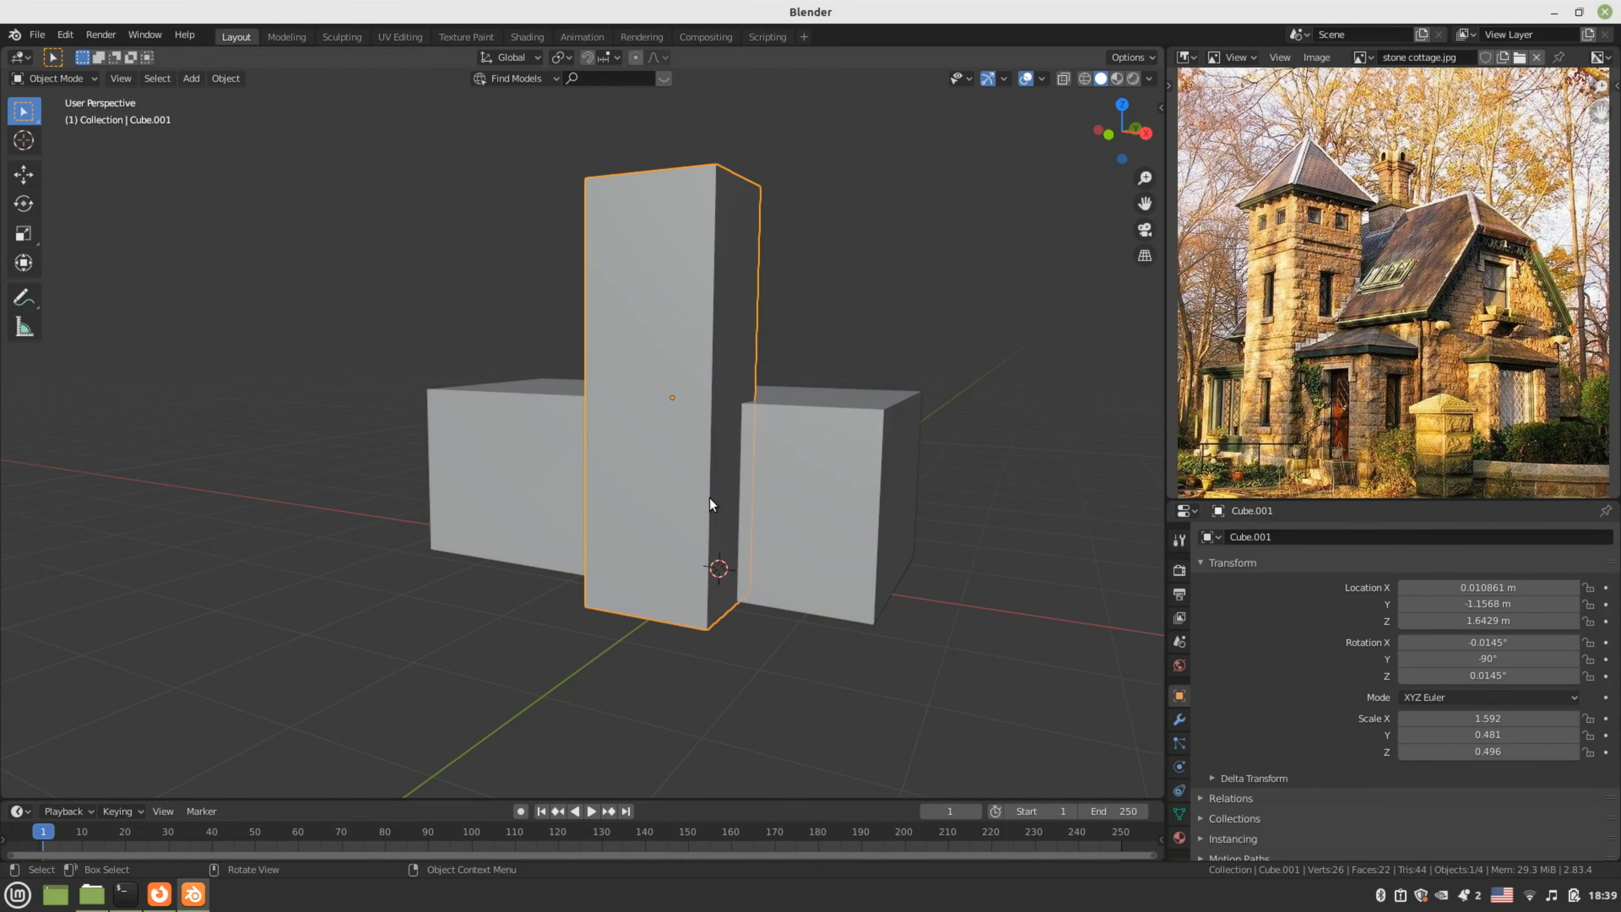
{"action": "key", "text": "g"}
{"action": "key", "text": "x"}
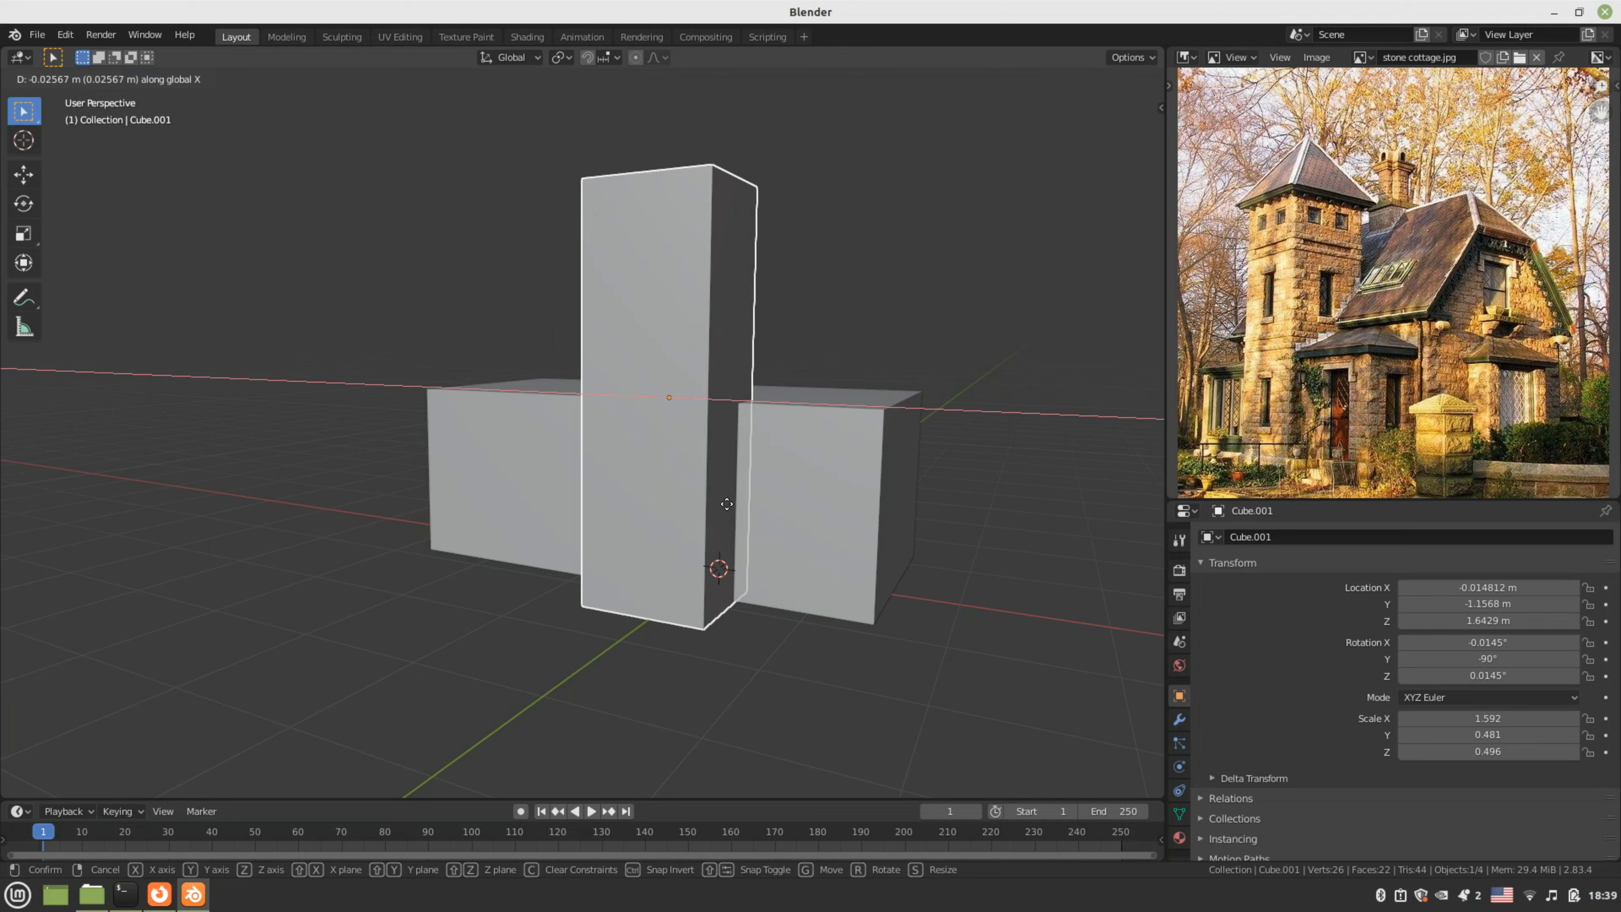
{"action": "left_click", "coordinate": [727, 503]}
- Shift the tower box along global X by about 0.05 m to adjust its position against the main body
{"action": "middle_click_drag", "start_coordinate": [726, 503], "coordinate": [838, 550]}
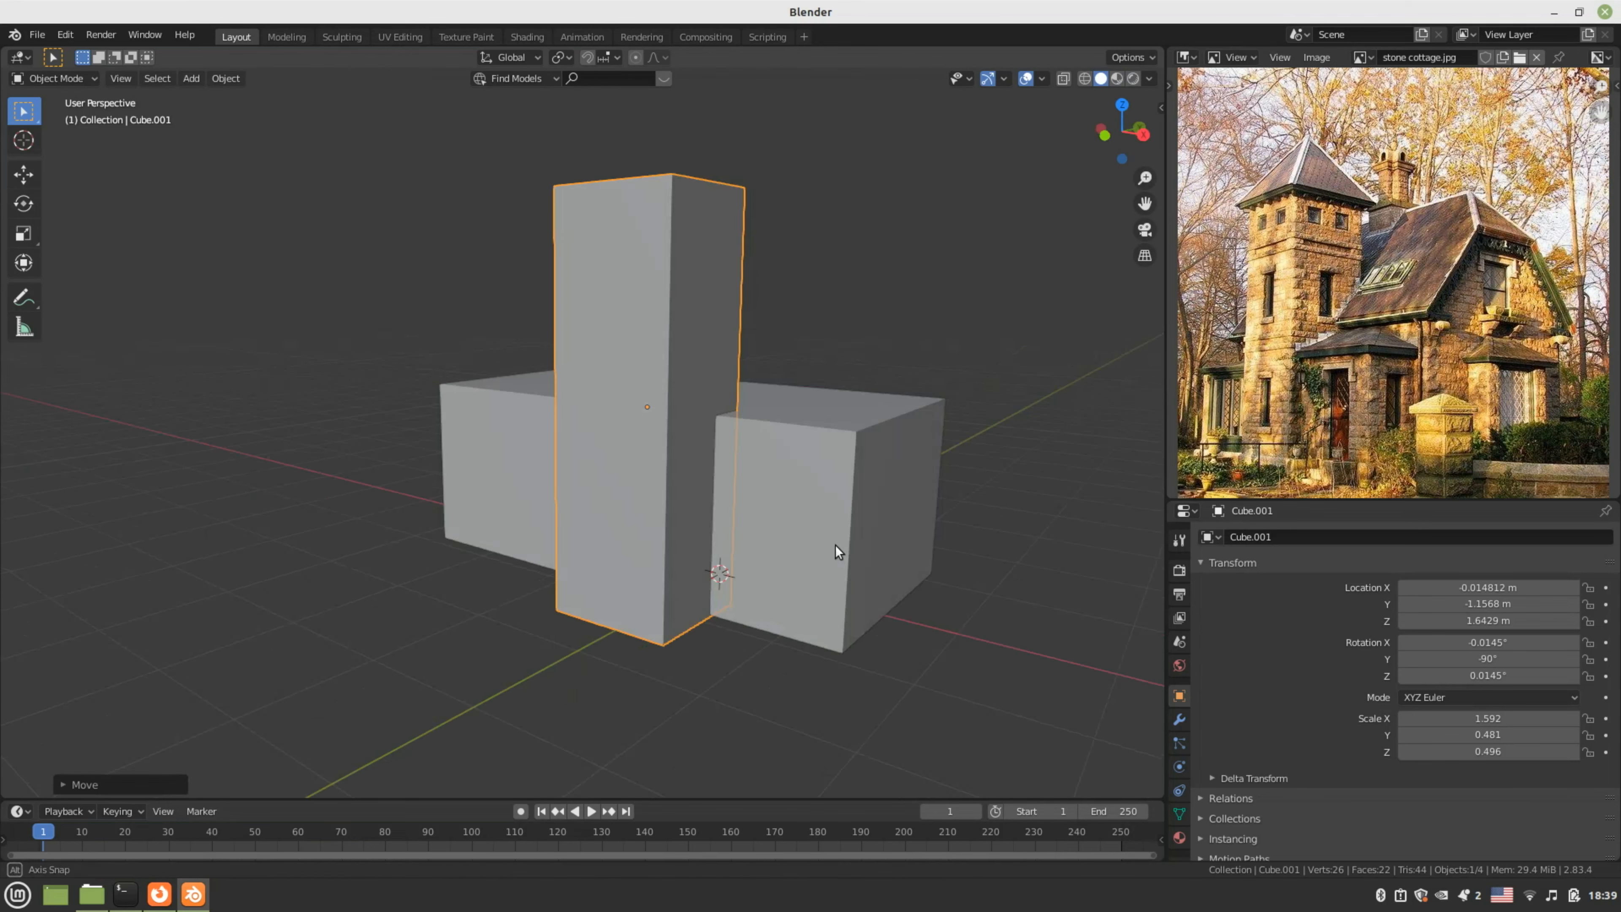
{"action": "left_click", "coordinate": [777, 538]}
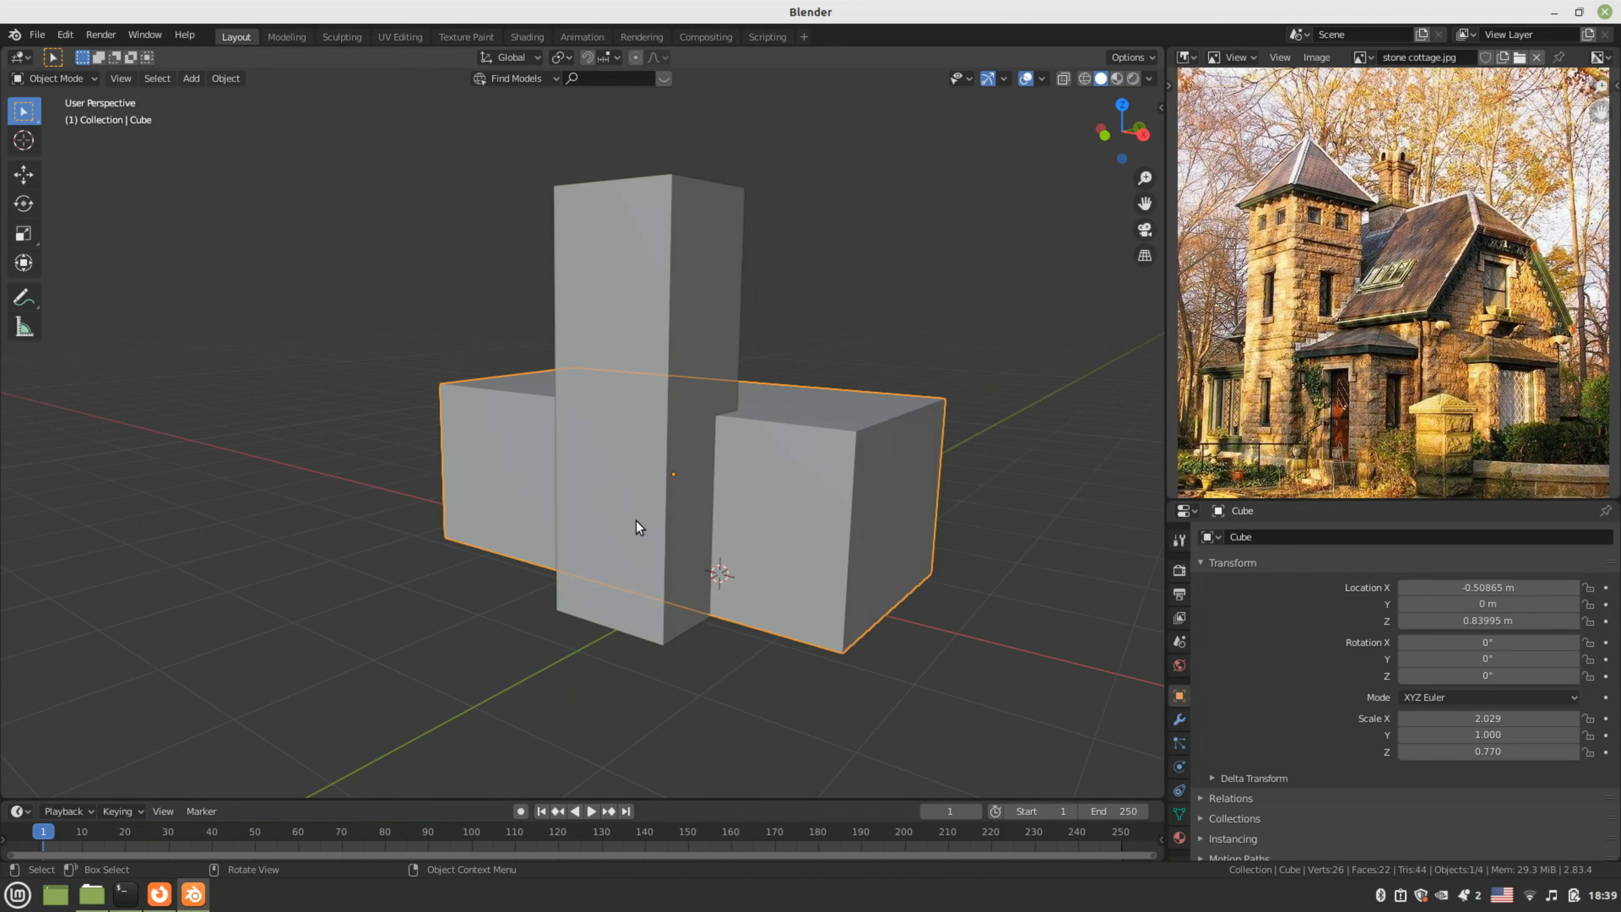
{"action": "left_click", "coordinate": [636, 521]}
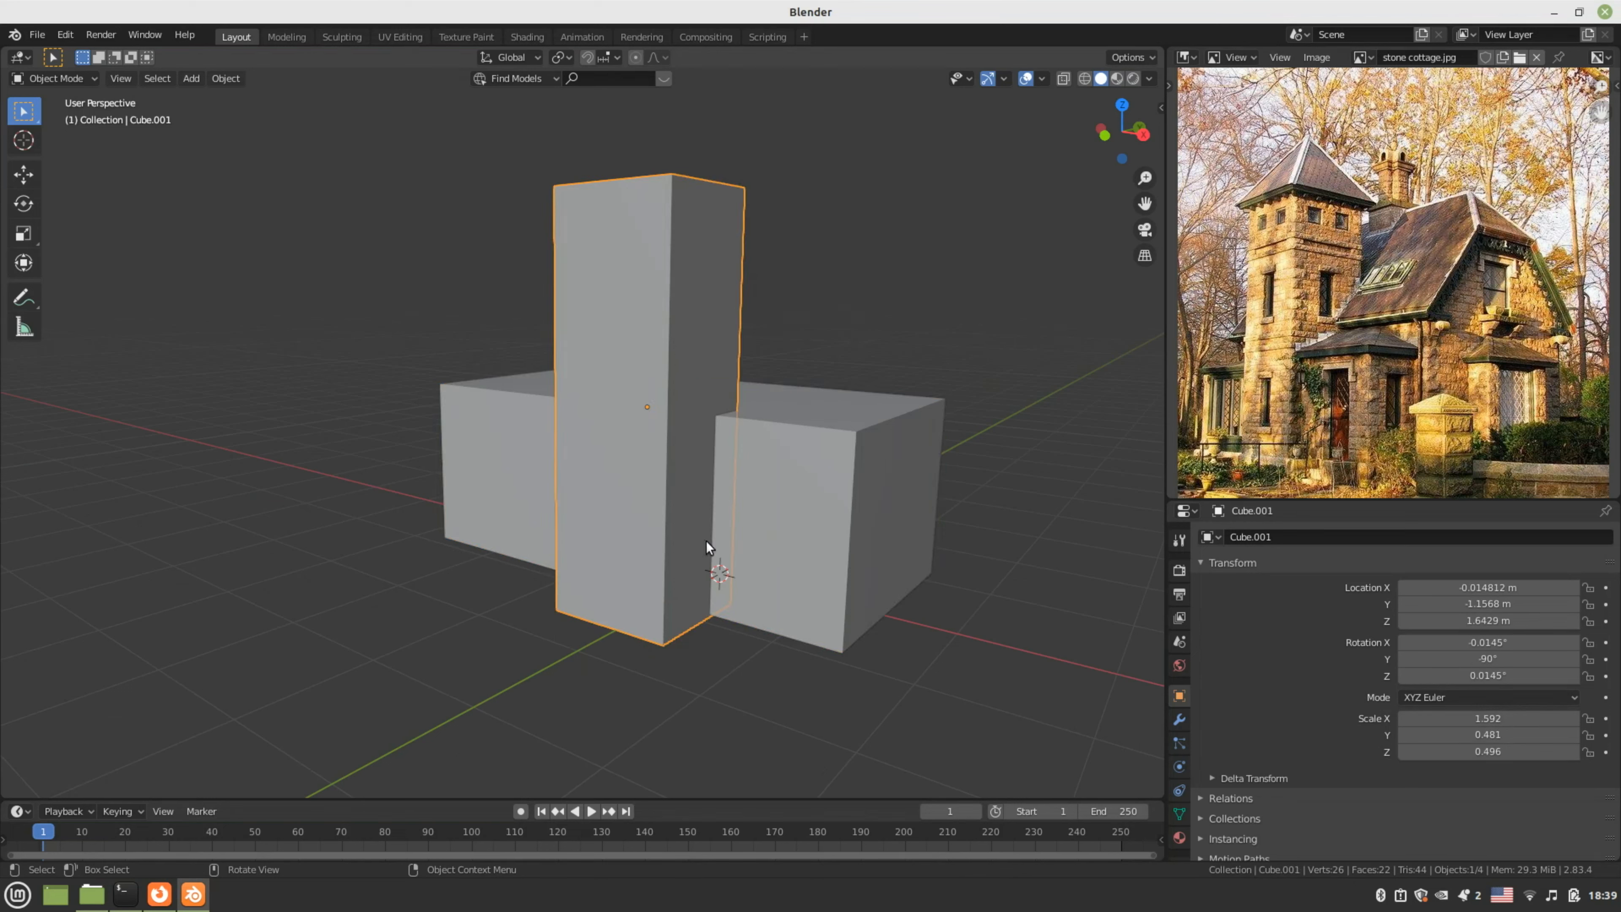
{"action": "key", "text": "g"}
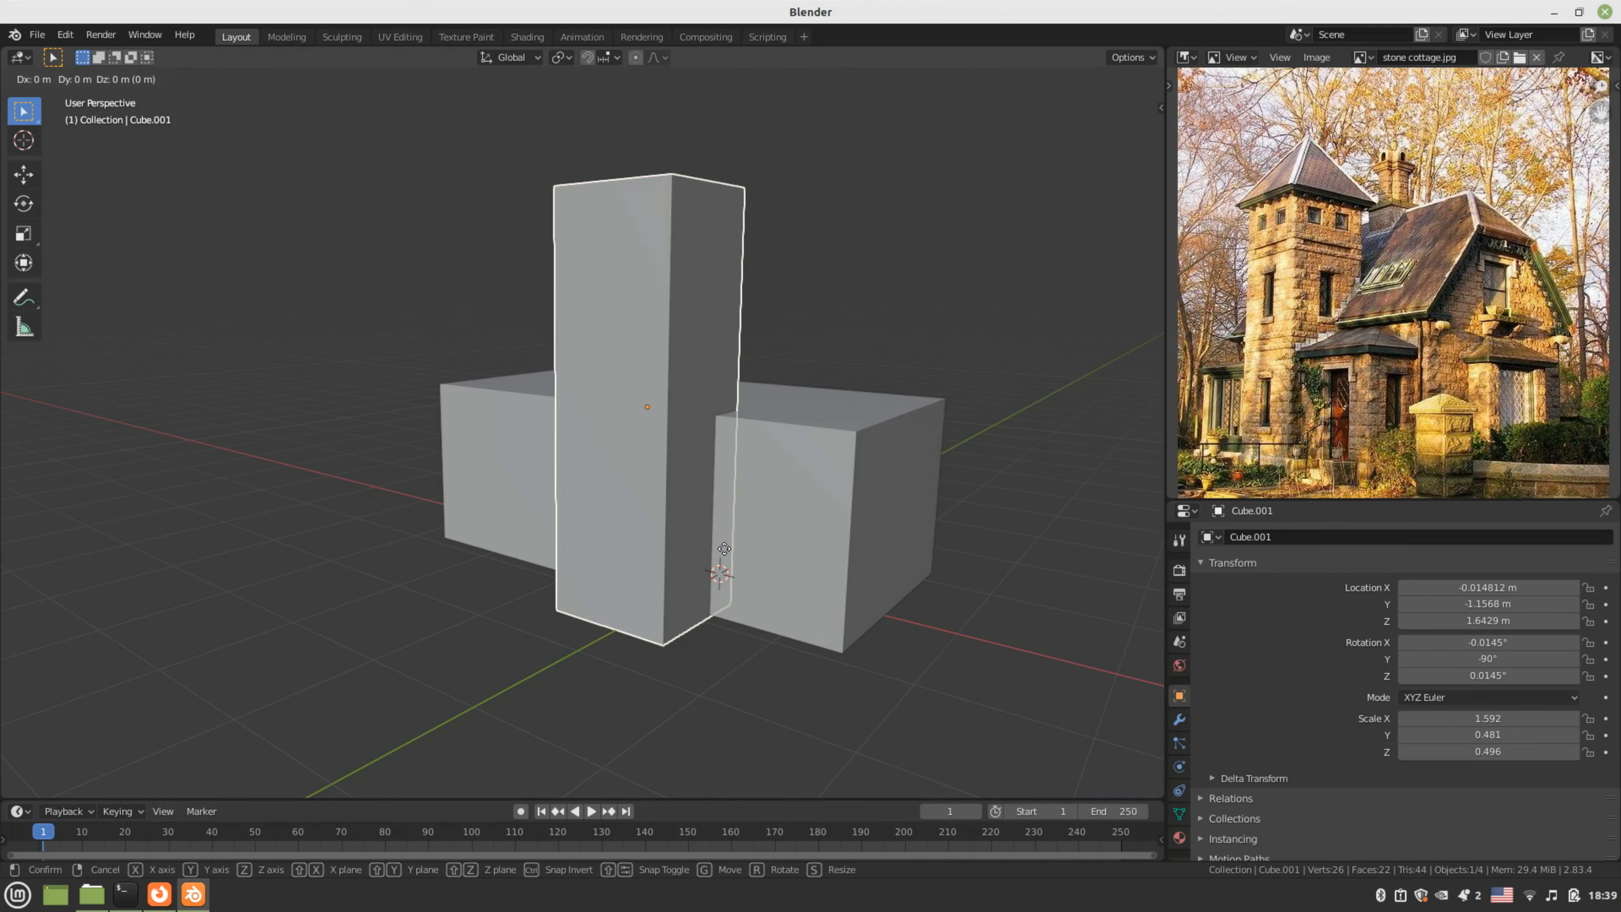
{"action": "key", "text": "x"}
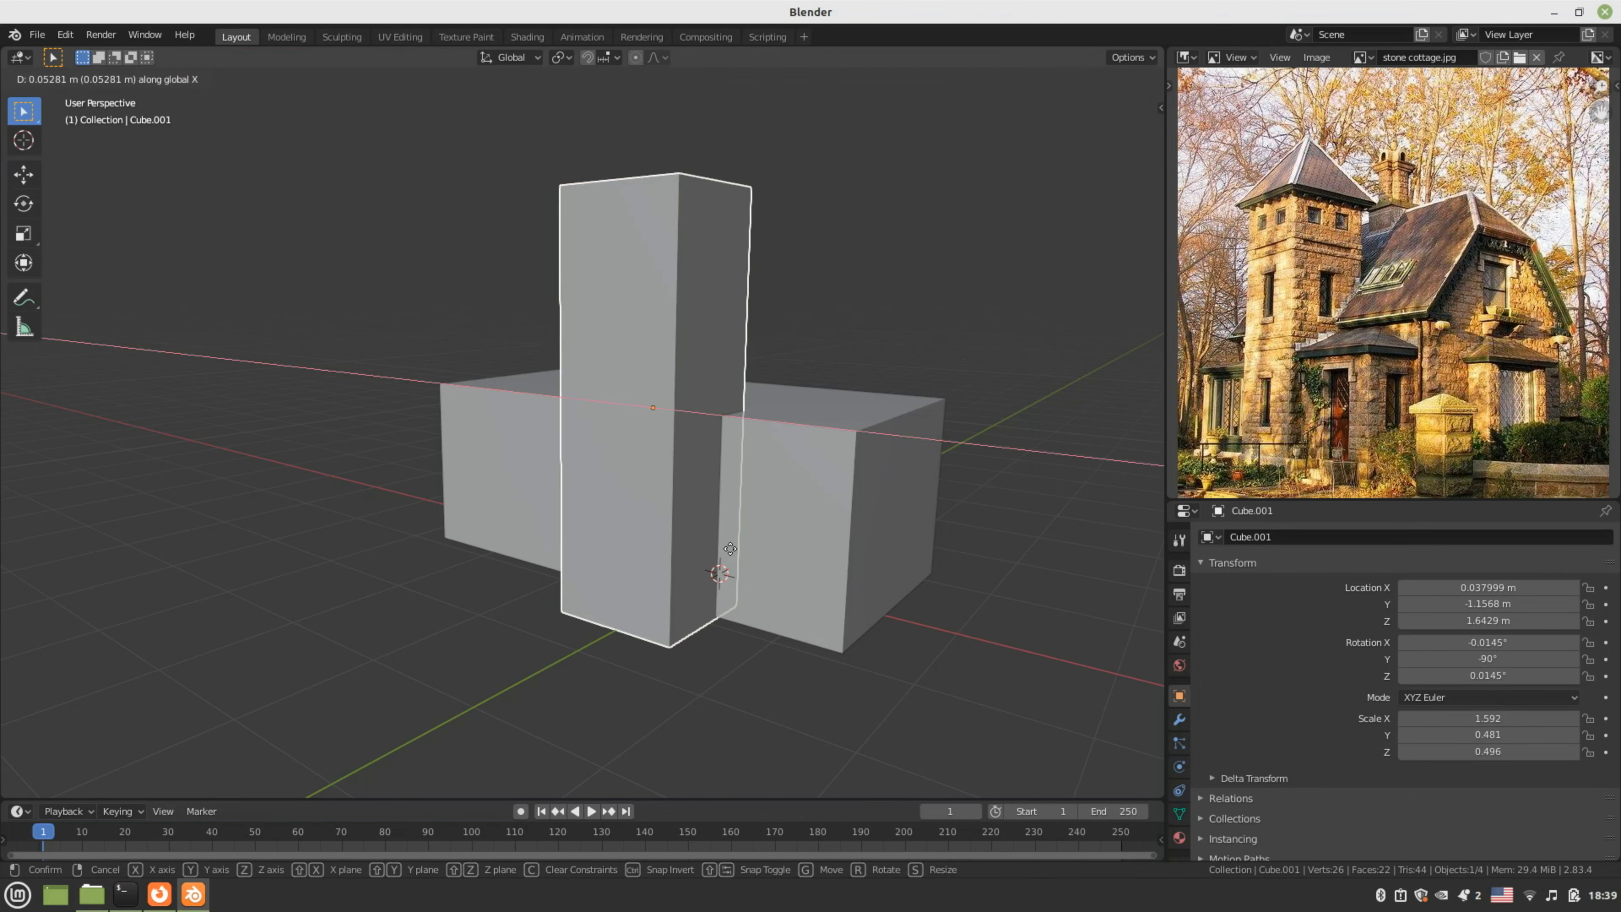
{"action": "left_click", "coordinate": [730, 549]}
- Try to extrude the main body's lower front wall face beside the tower
{"action": "key", "text": "Tab"}
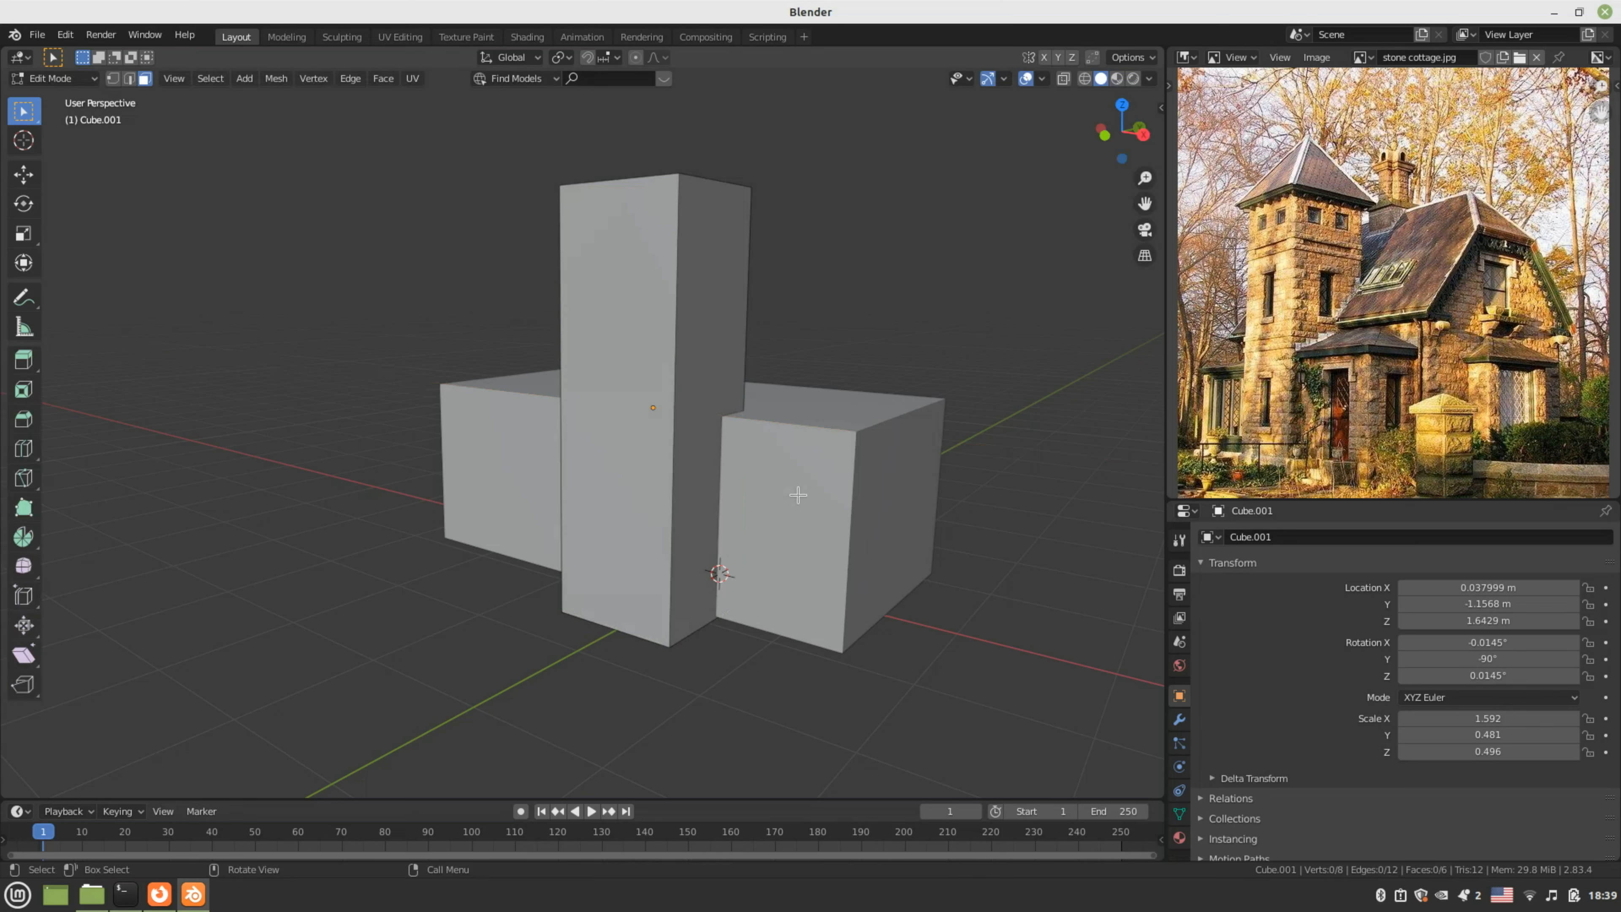
{"action": "key", "text": "Tab"}
{"action": "left_click", "coordinate": [798, 495]}
{"action": "key", "text": "Tab"}
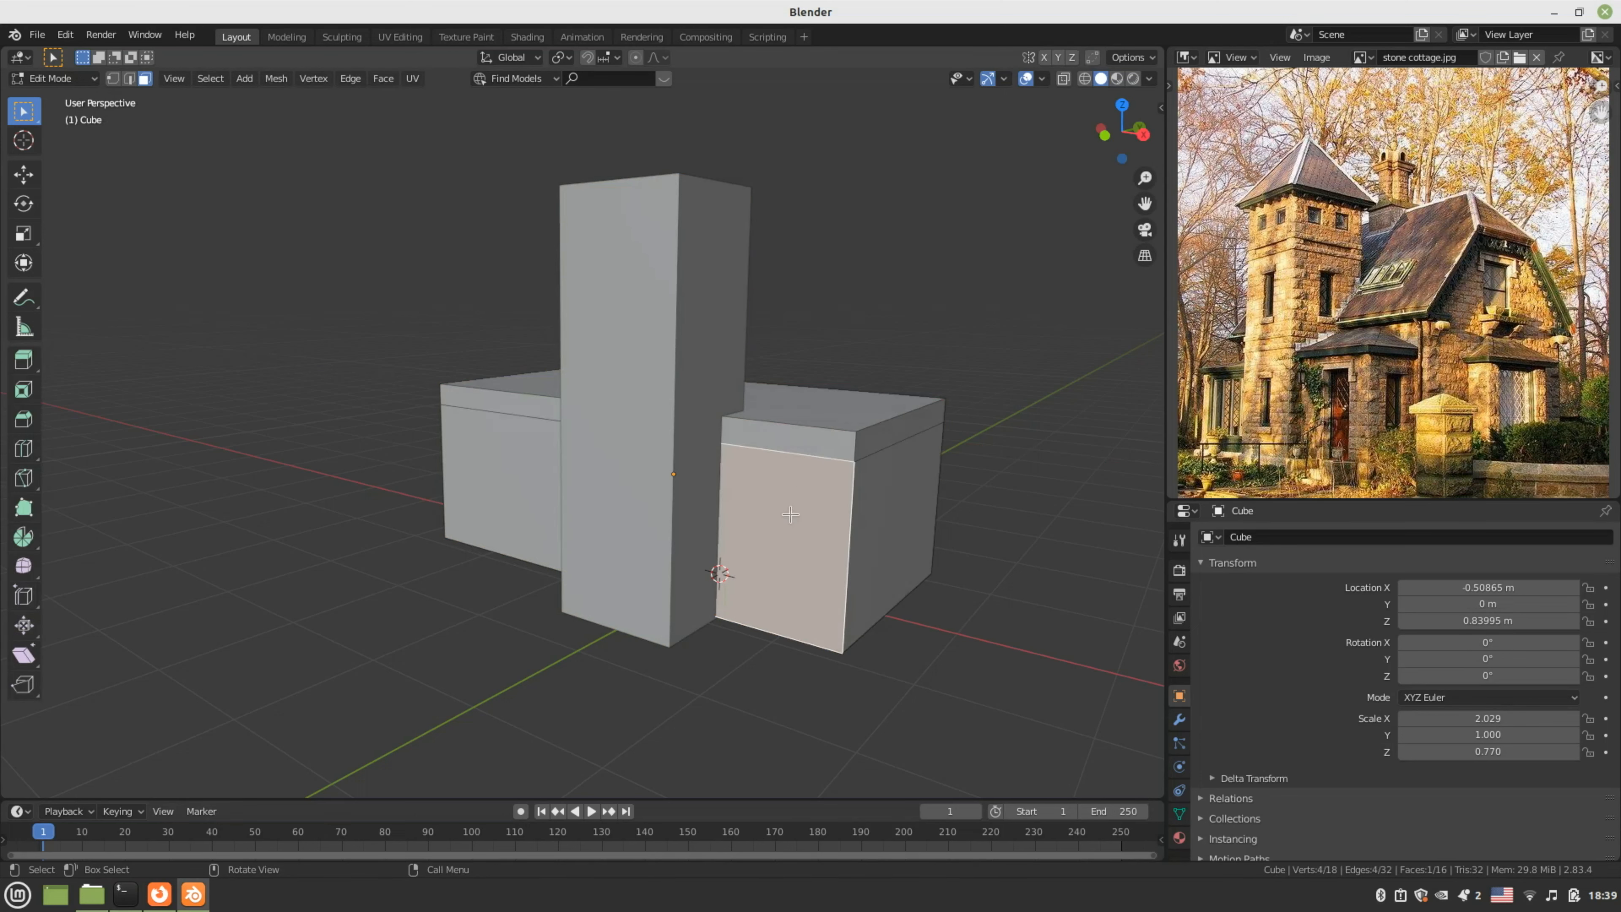
{"action": "key", "text": "e"}
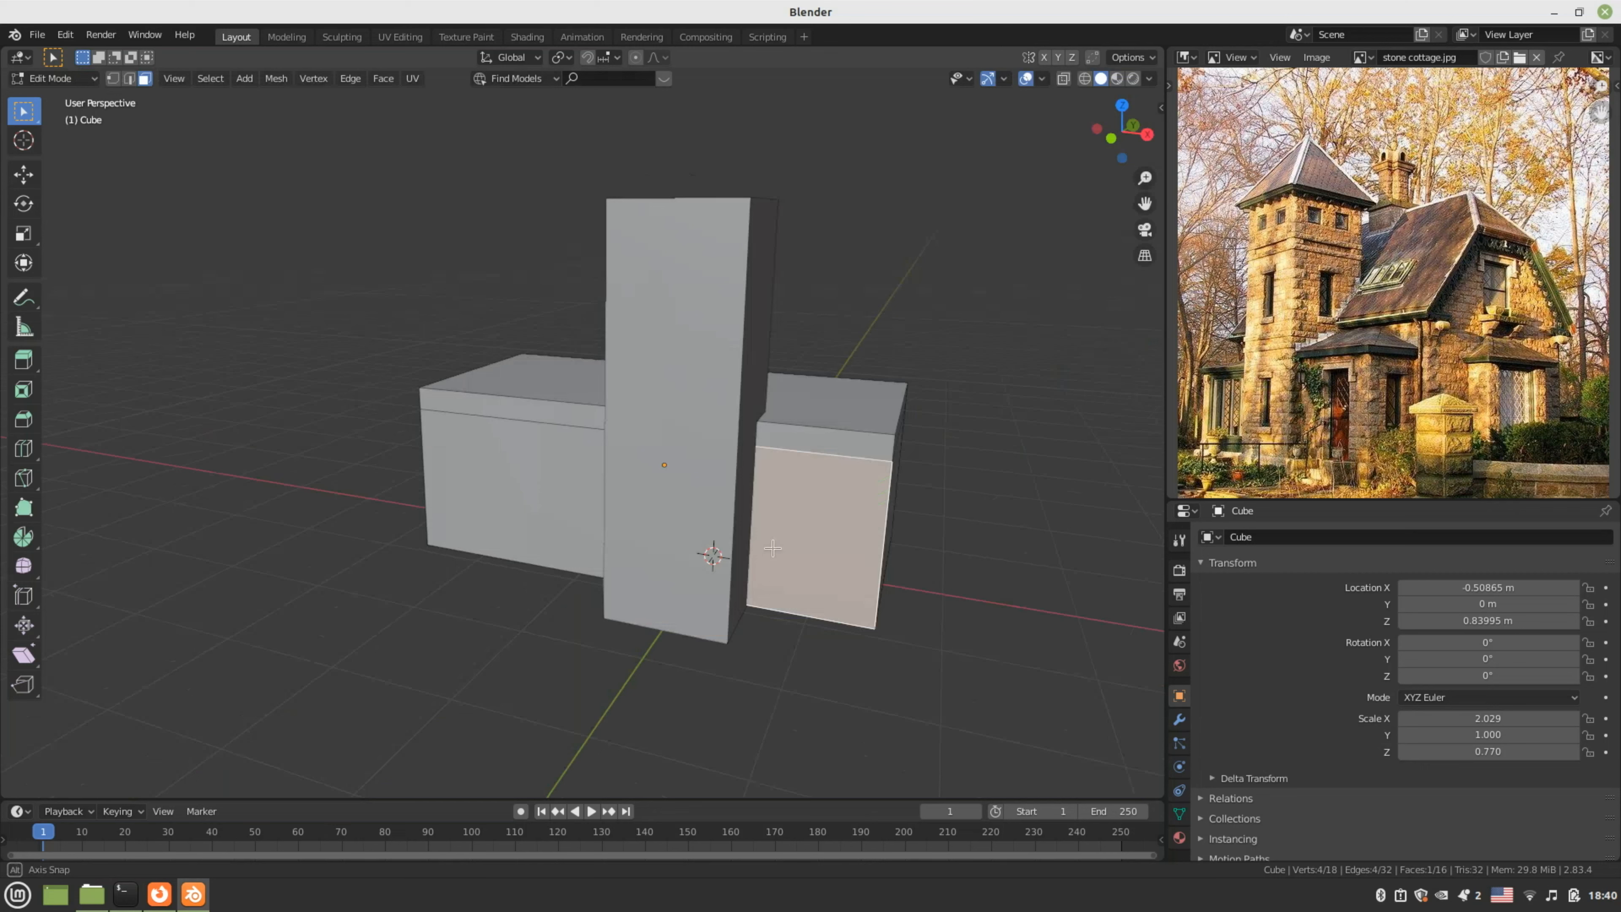
- Add a centred vertical loop cut around the main body between the existing vertical cut and the nearer end wall, and return to Object Mode
{"action": "middle_click_drag", "start_coordinate": [773, 548], "coordinate": [763, 542]}
{"action": "key", "text": "ctrl+r"}
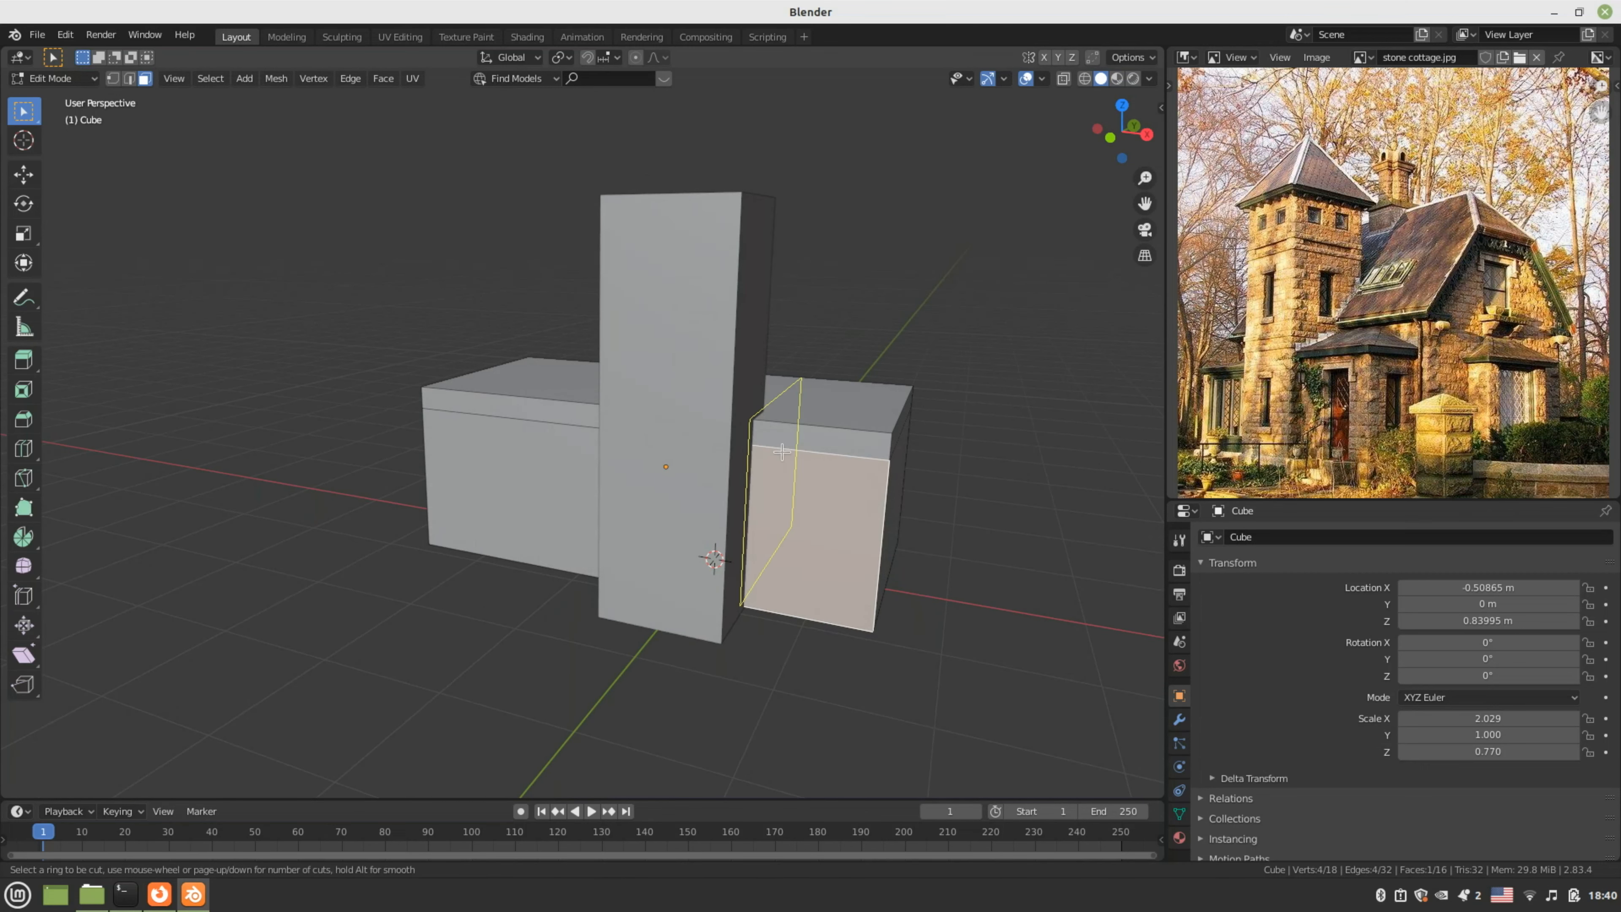
{"action": "left_click", "coordinate": [782, 452]}
{"action": "right_click", "coordinate": [782, 452]}
{"action": "key", "text": "Tab"}
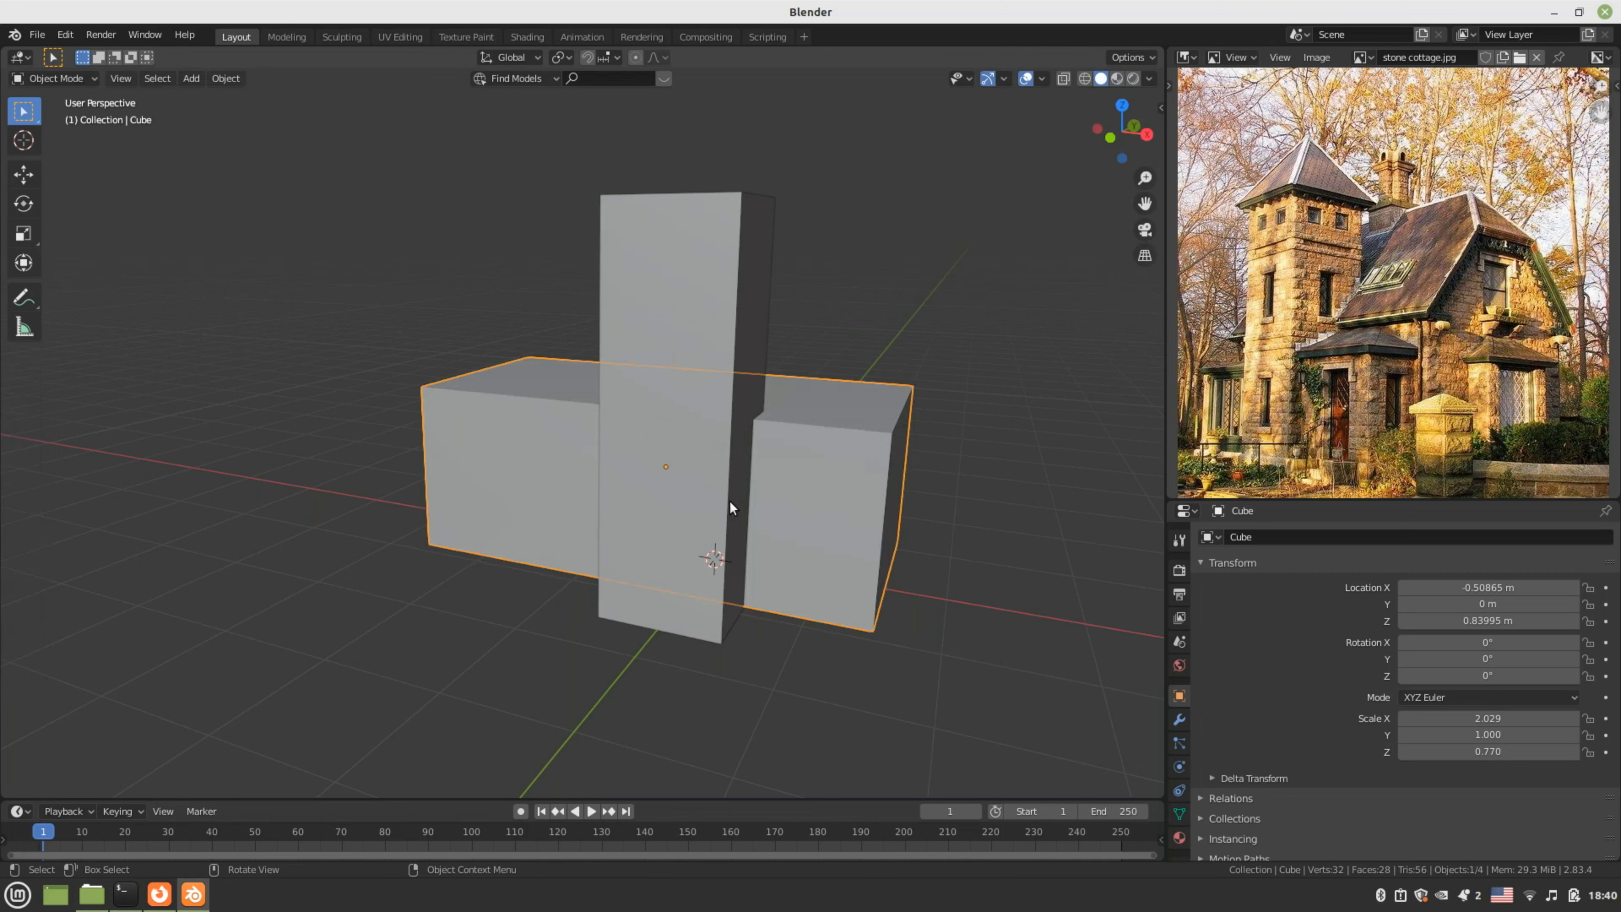
- Select the tower box and move it along global Y by about -0.14 m, further out from the main body
{"action": "left_click", "coordinate": [713, 445]}
{"action": "middle_click_drag", "start_coordinate": [775, 540], "coordinate": [702, 546]}
{"action": "key", "text": "Tab"}
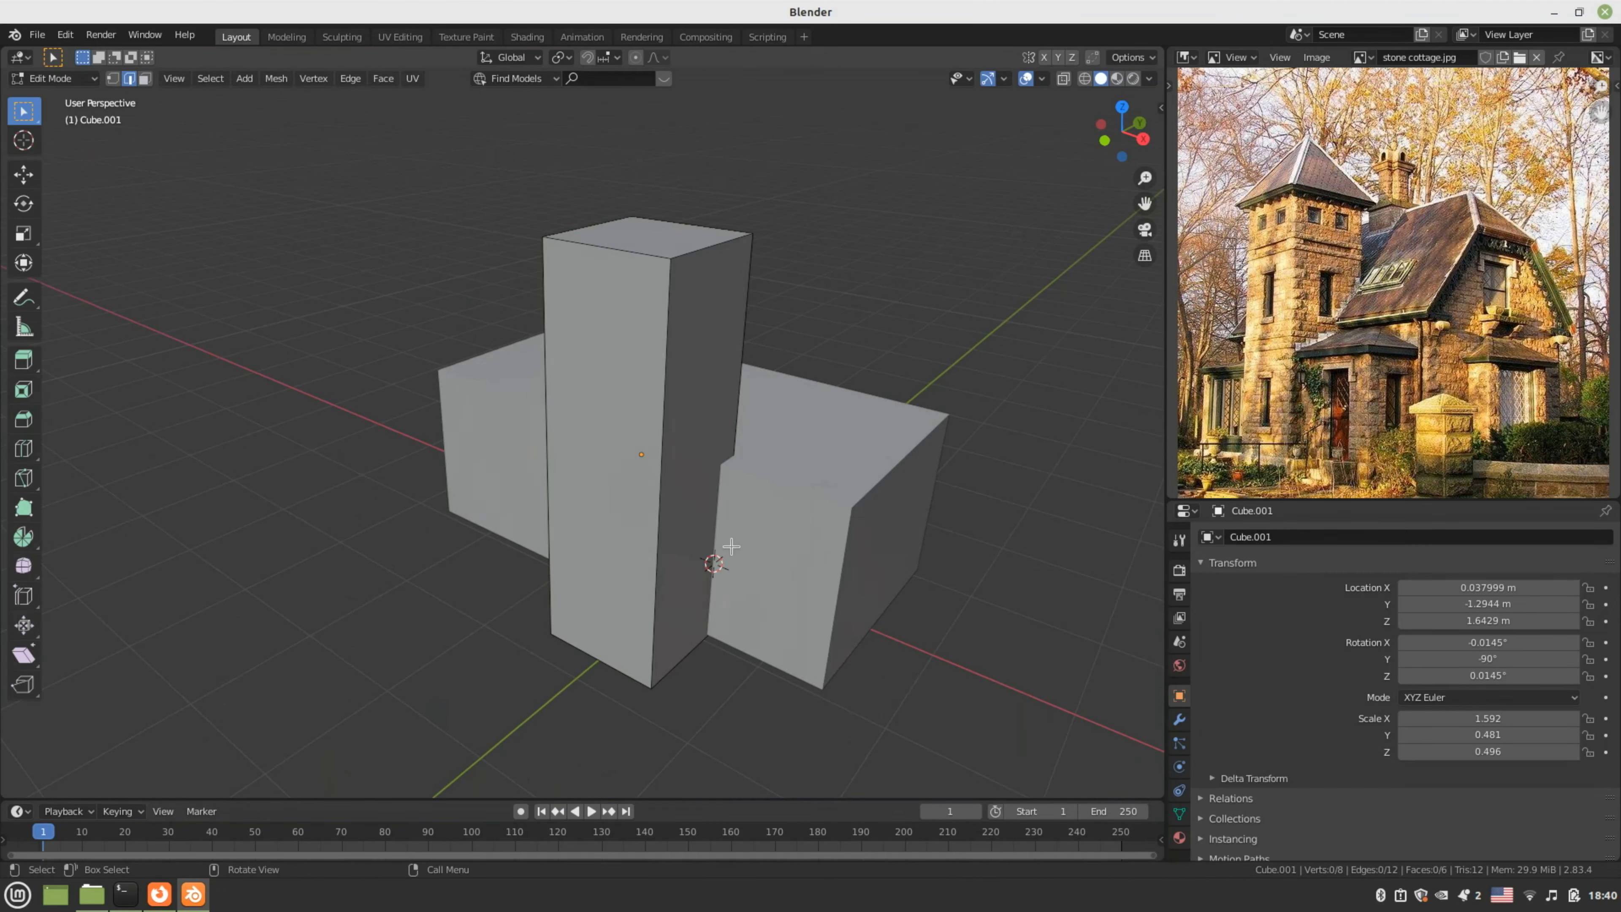
{"action": "key", "text": "Tab"}
- Select the main body's lower front wall face beside the tower in Edit Mode and extrude it about 0.67 m outward along Y
{"action": "left_click", "coordinate": [747, 546]}
{"action": "key", "text": "Tab"}
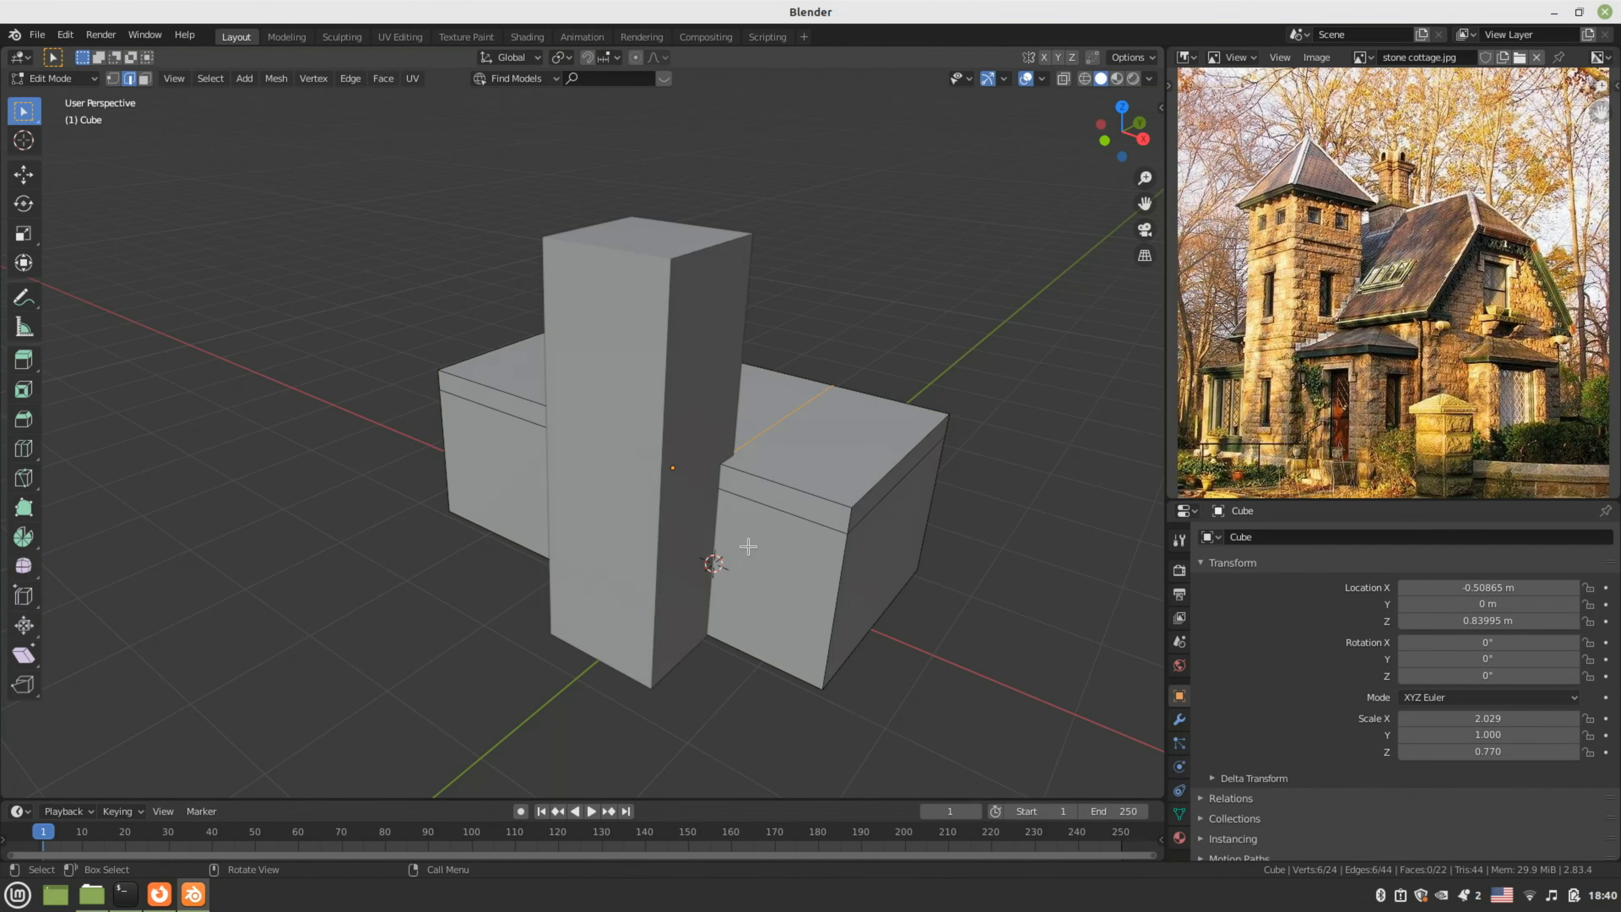
{"action": "left_click", "coordinate": [768, 549]}
{"action": "key", "text": "3"}
{"action": "left_click", "coordinate": [764, 562]}
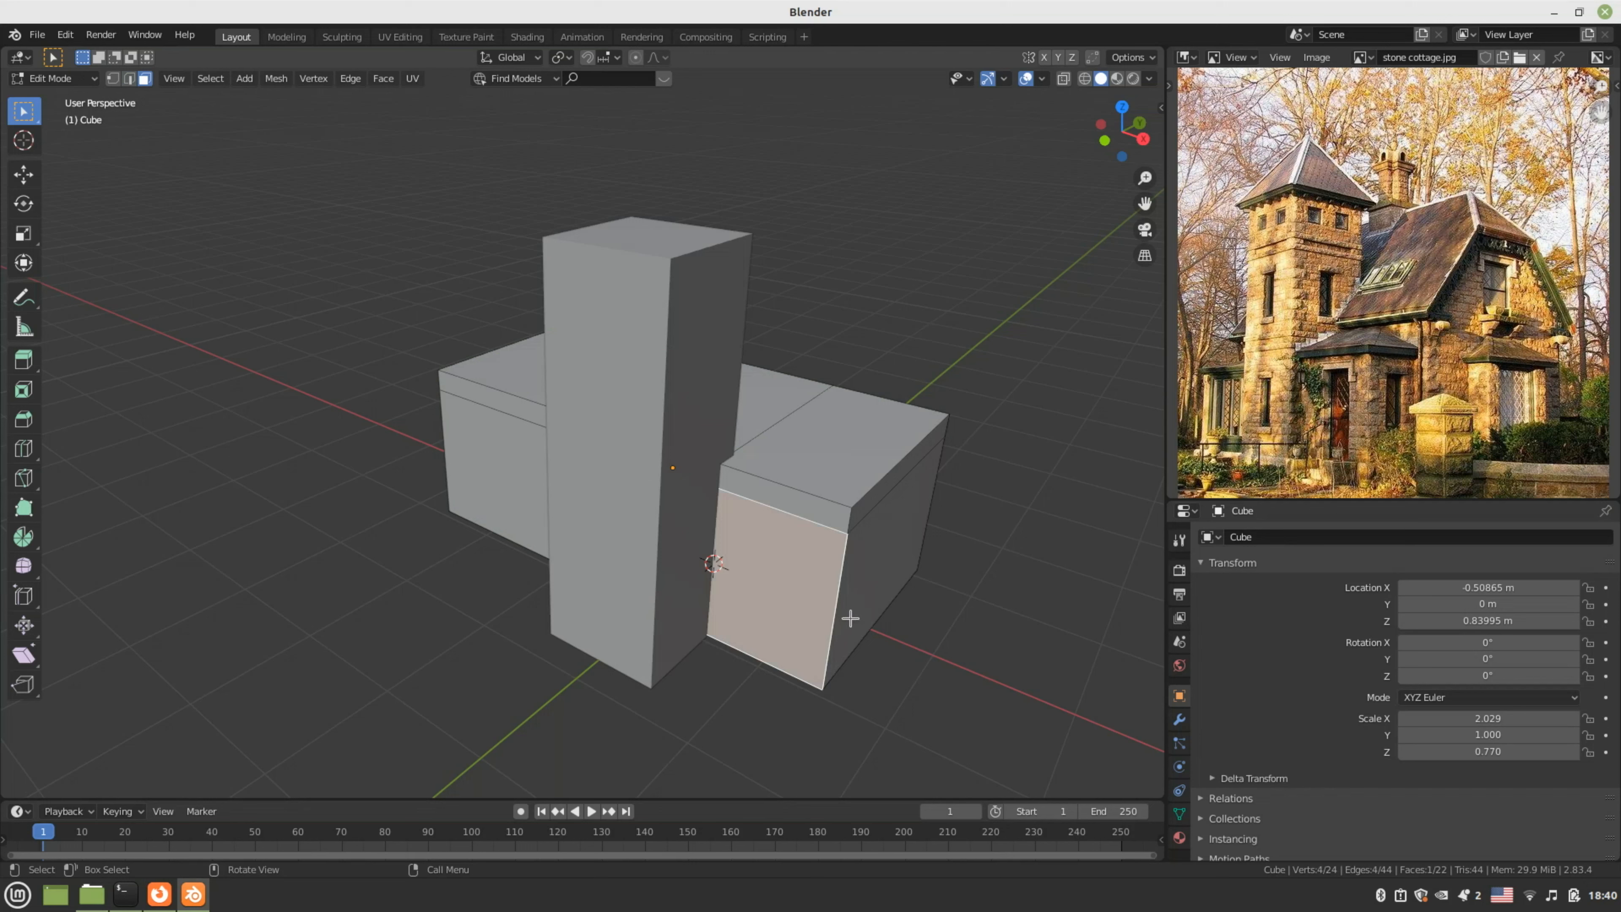
{"action": "key", "text": "e"}
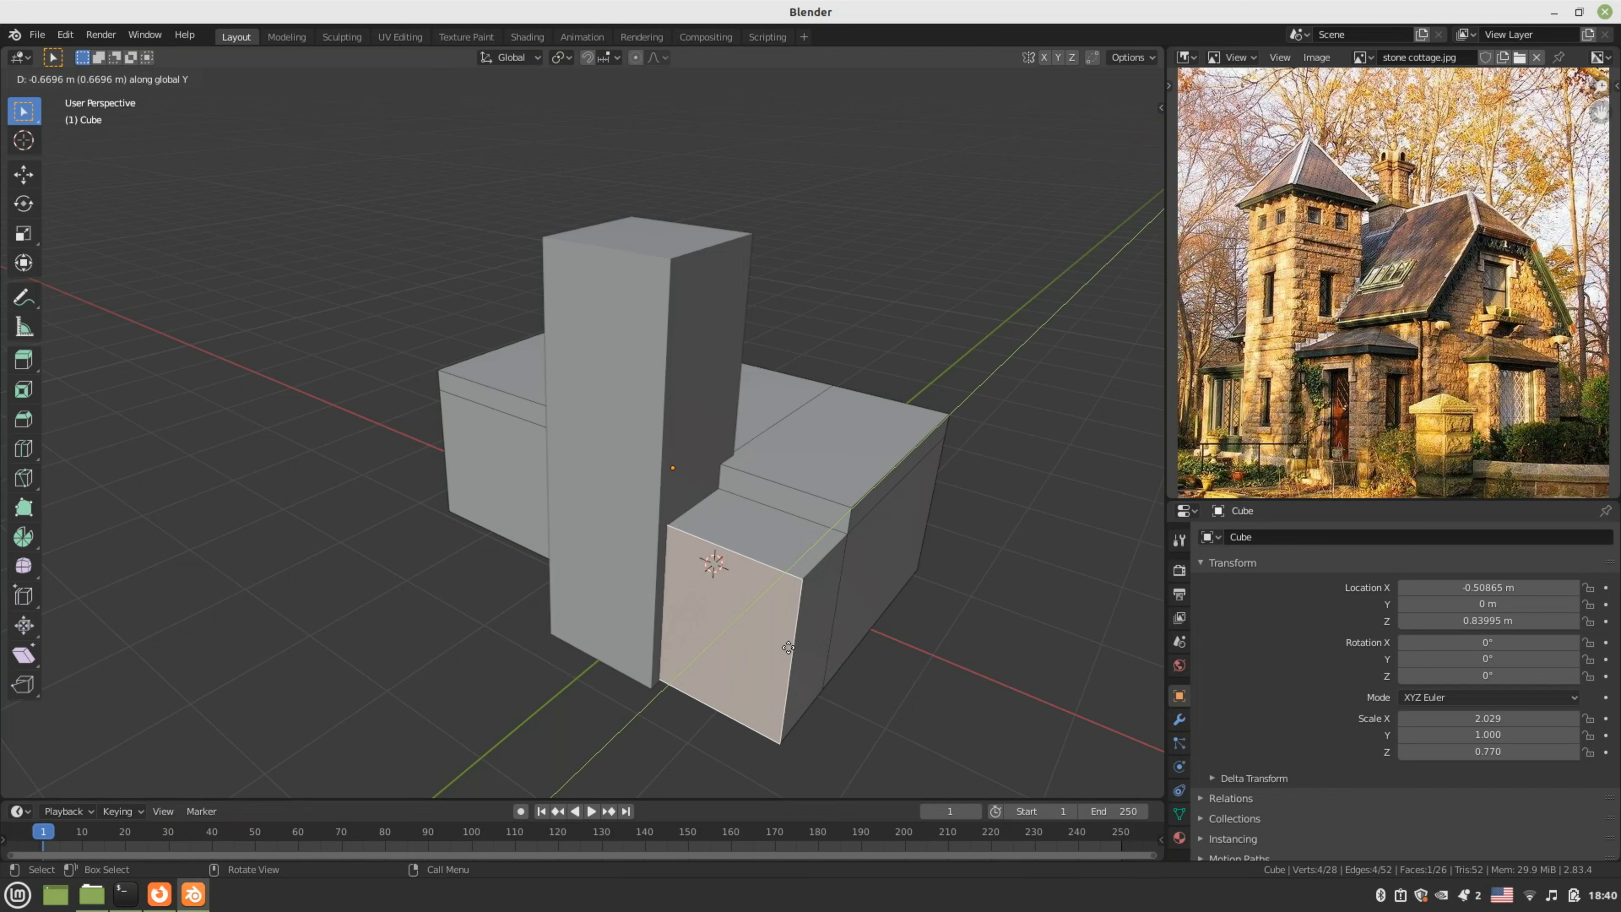
{"action": "left_click", "coordinate": [789, 648]}
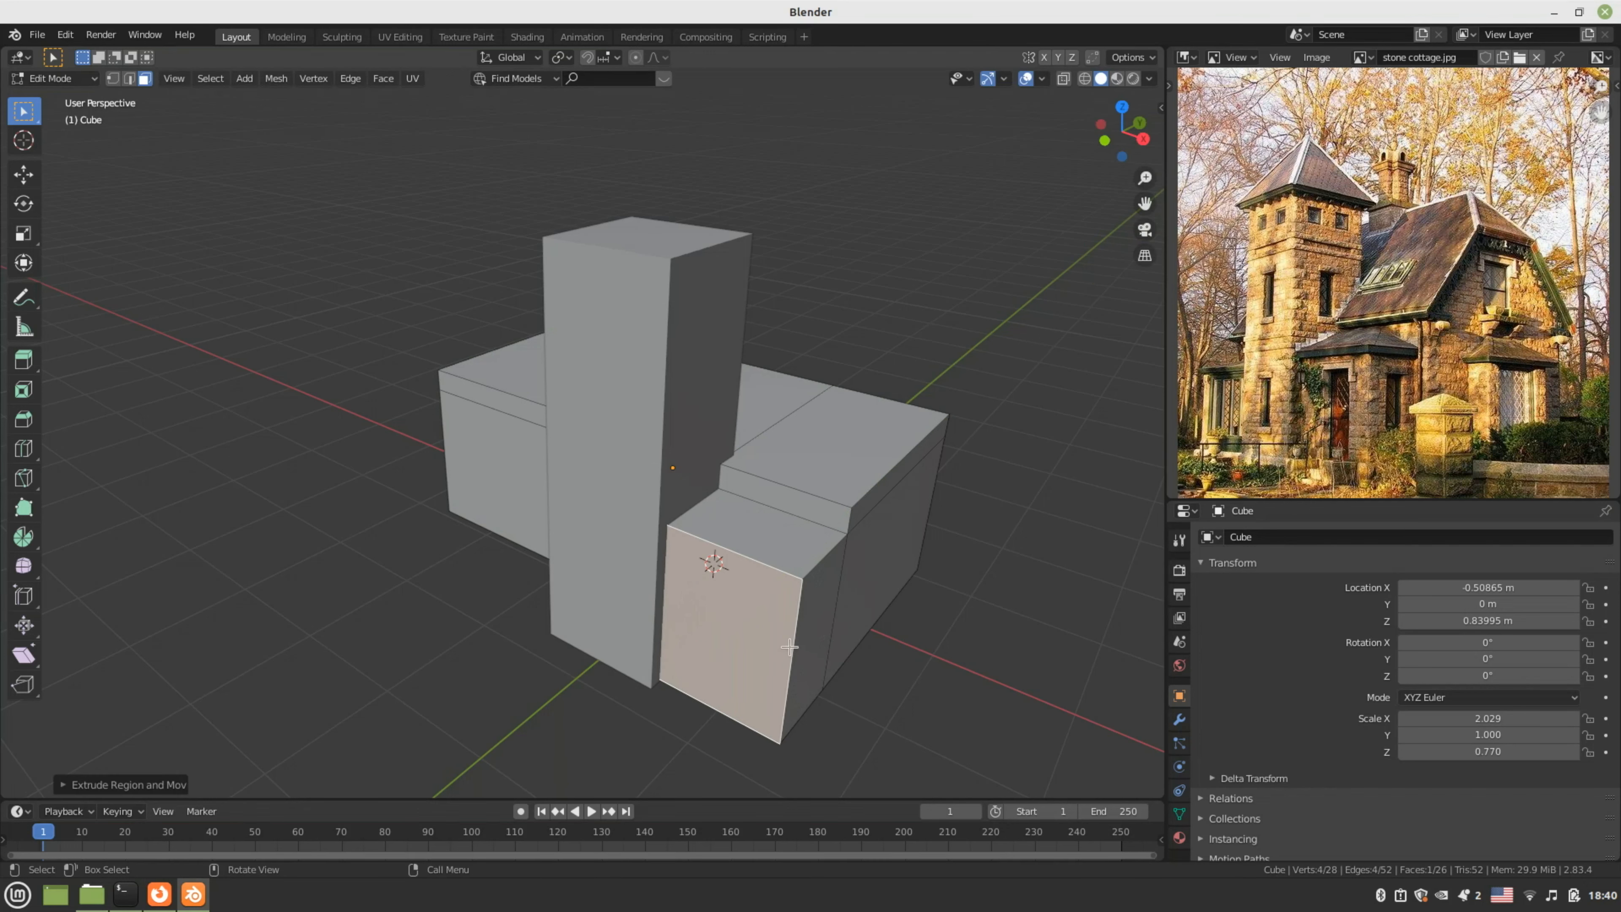
- Add a lengthwise loop cut along the middle of the main body for the roof ridge
{"action": "middle_click_drag", "start_coordinate": [788, 647], "coordinate": [678, 617]}
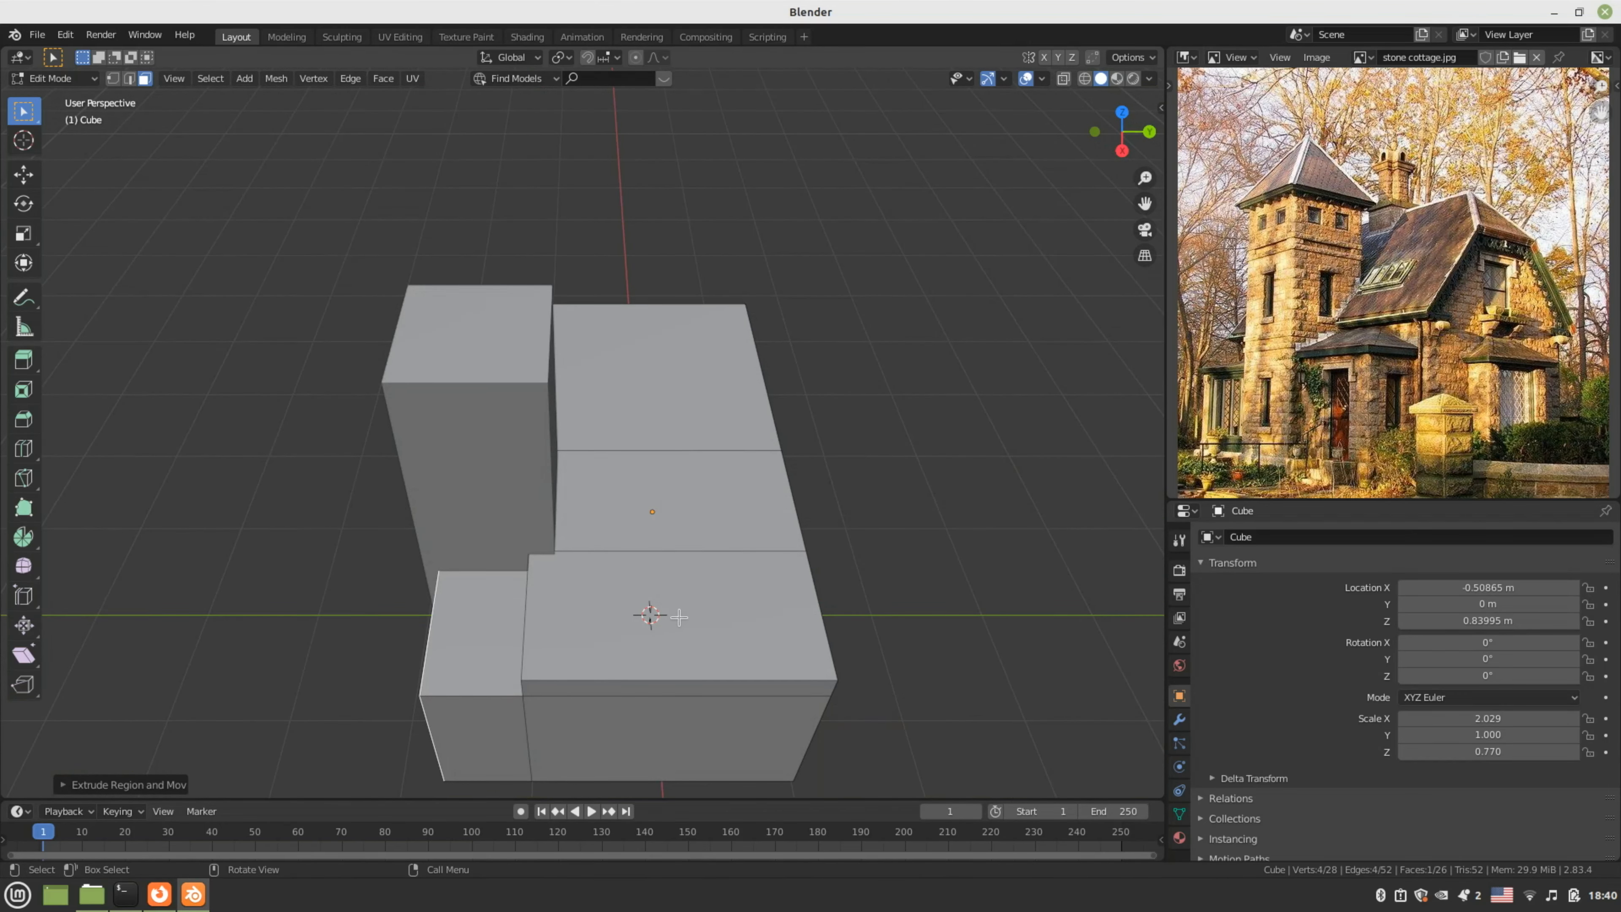
{"action": "key", "text": "ctrl+r"}
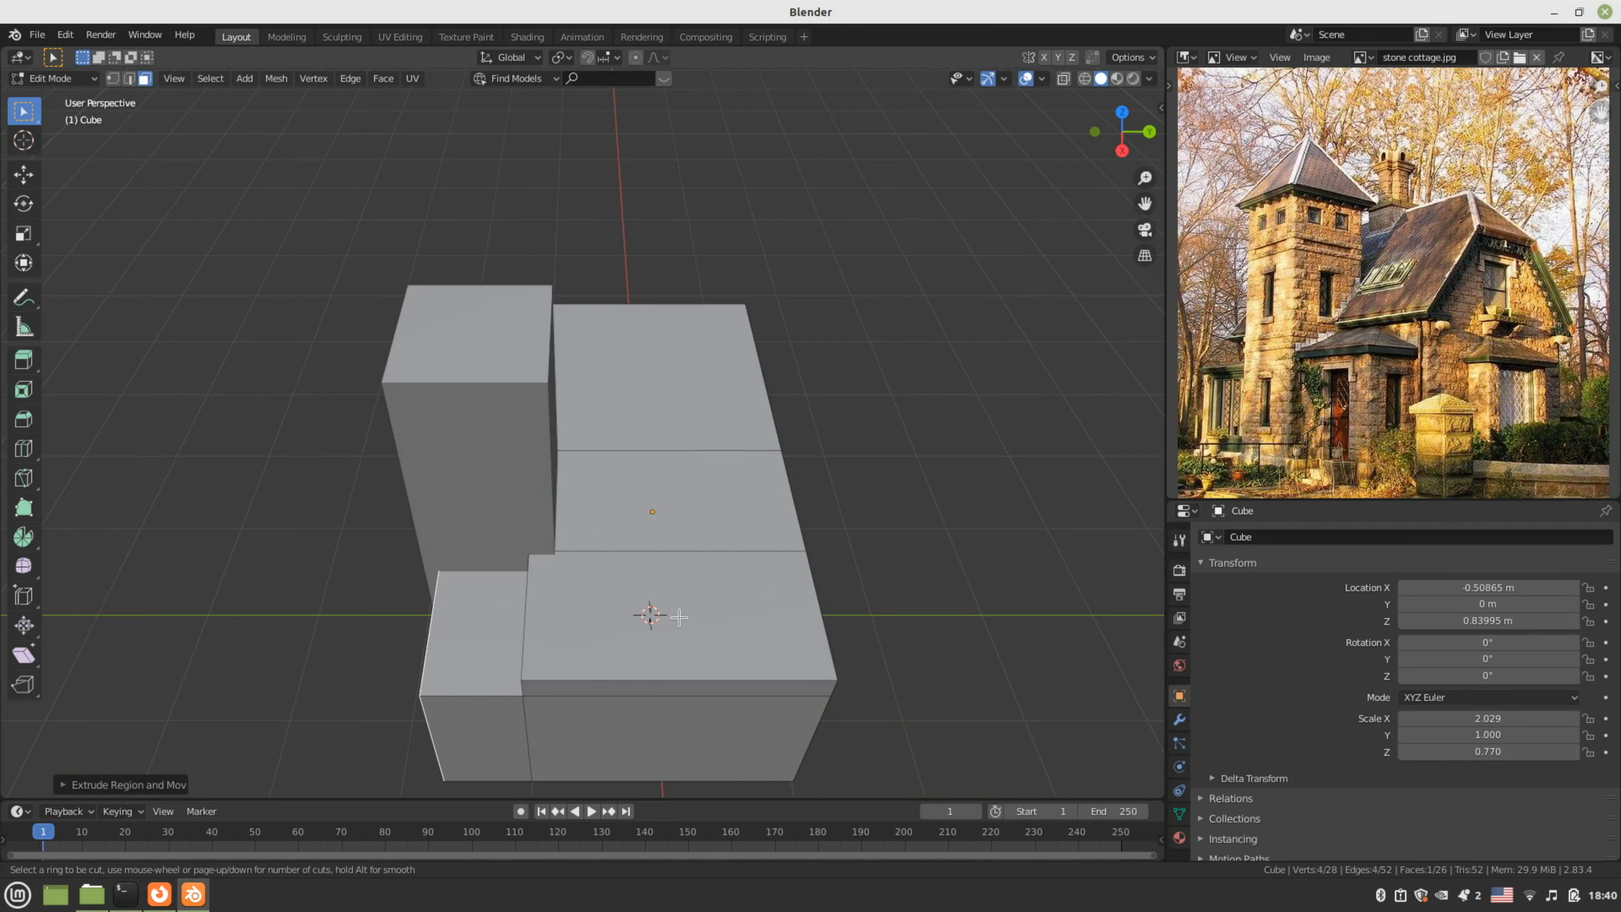
{"action": "left_click", "coordinate": [687, 672]}
{"action": "left_click", "coordinate": [687, 671]}
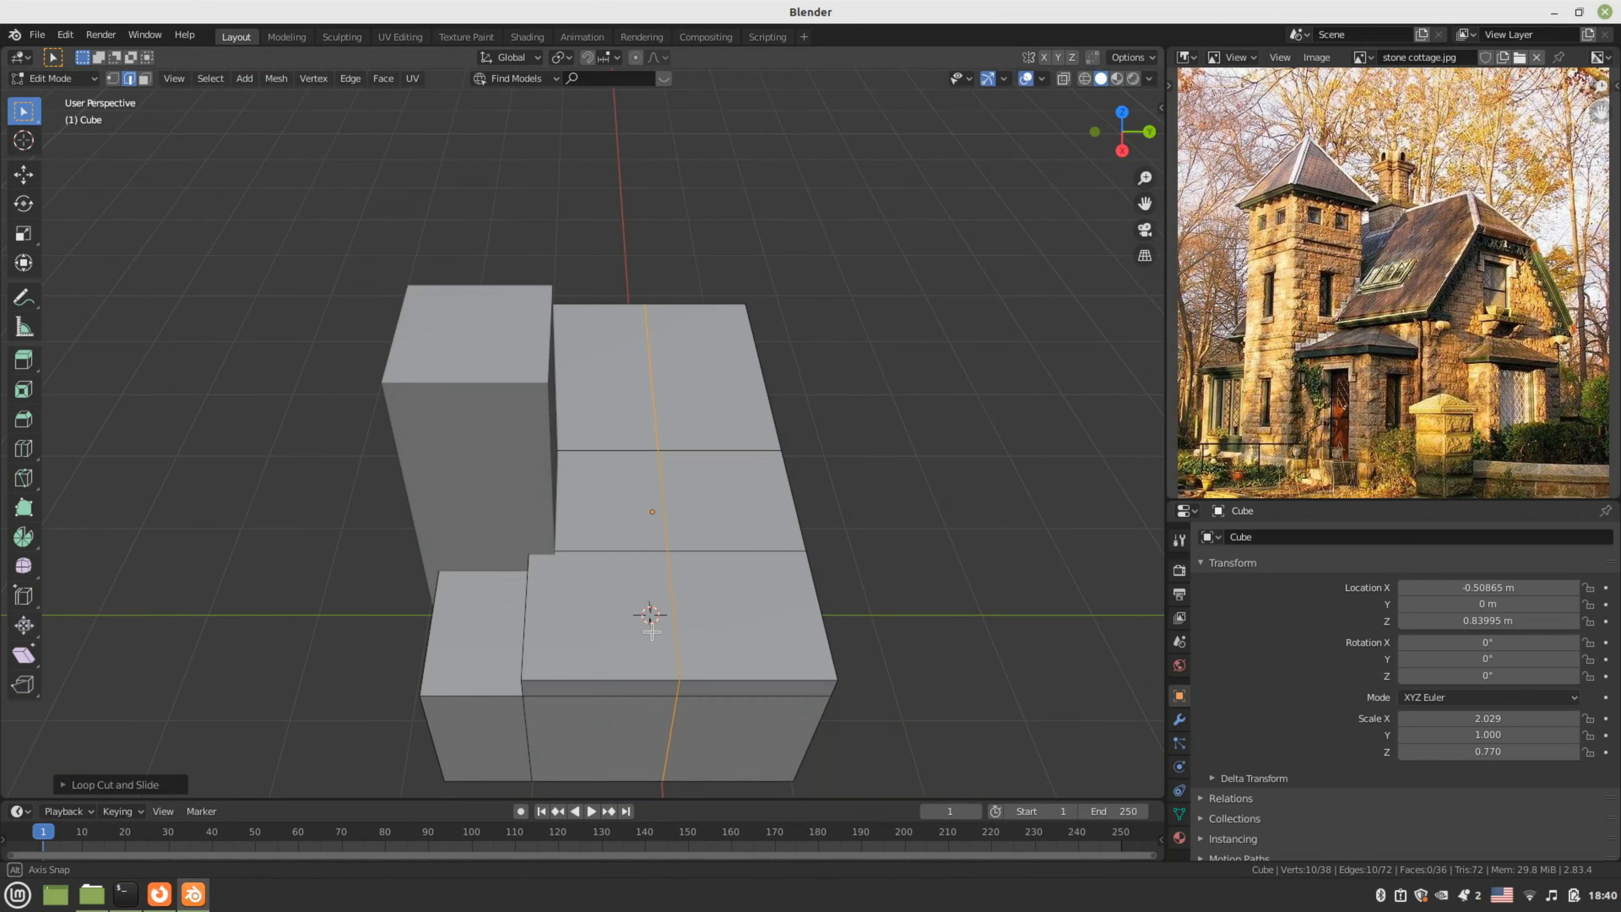
- Select the three centre edges on top of the main body and raise them about 1.57 m along global Z in right view to form a gable
{"action": "middle_click_drag", "start_coordinate": [651, 616], "coordinate": [664, 606]}
{"action": "left_click", "coordinate": [662, 521]}
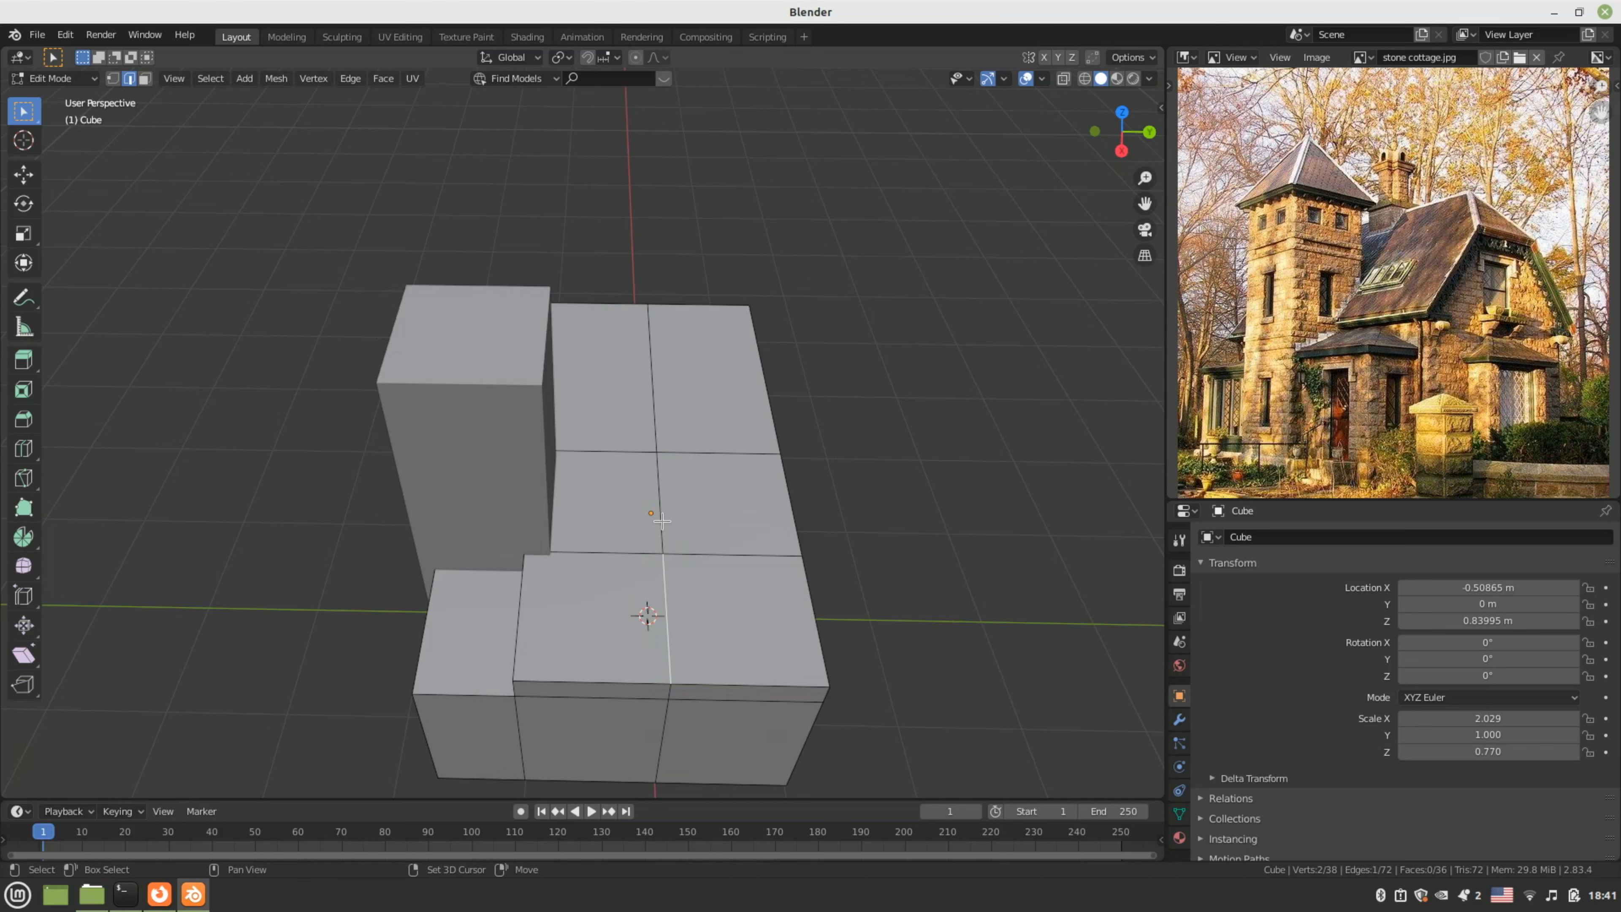
{"action": "left_click", "coordinate": [662, 520], "text": "shift"}
{"action": "left_click", "coordinate": [655, 431], "text": "shift"}
{"action": "middle_click_drag", "start_coordinate": [667, 538], "coordinate": [681, 529]}
{"action": "key", "text": "KP_1"}
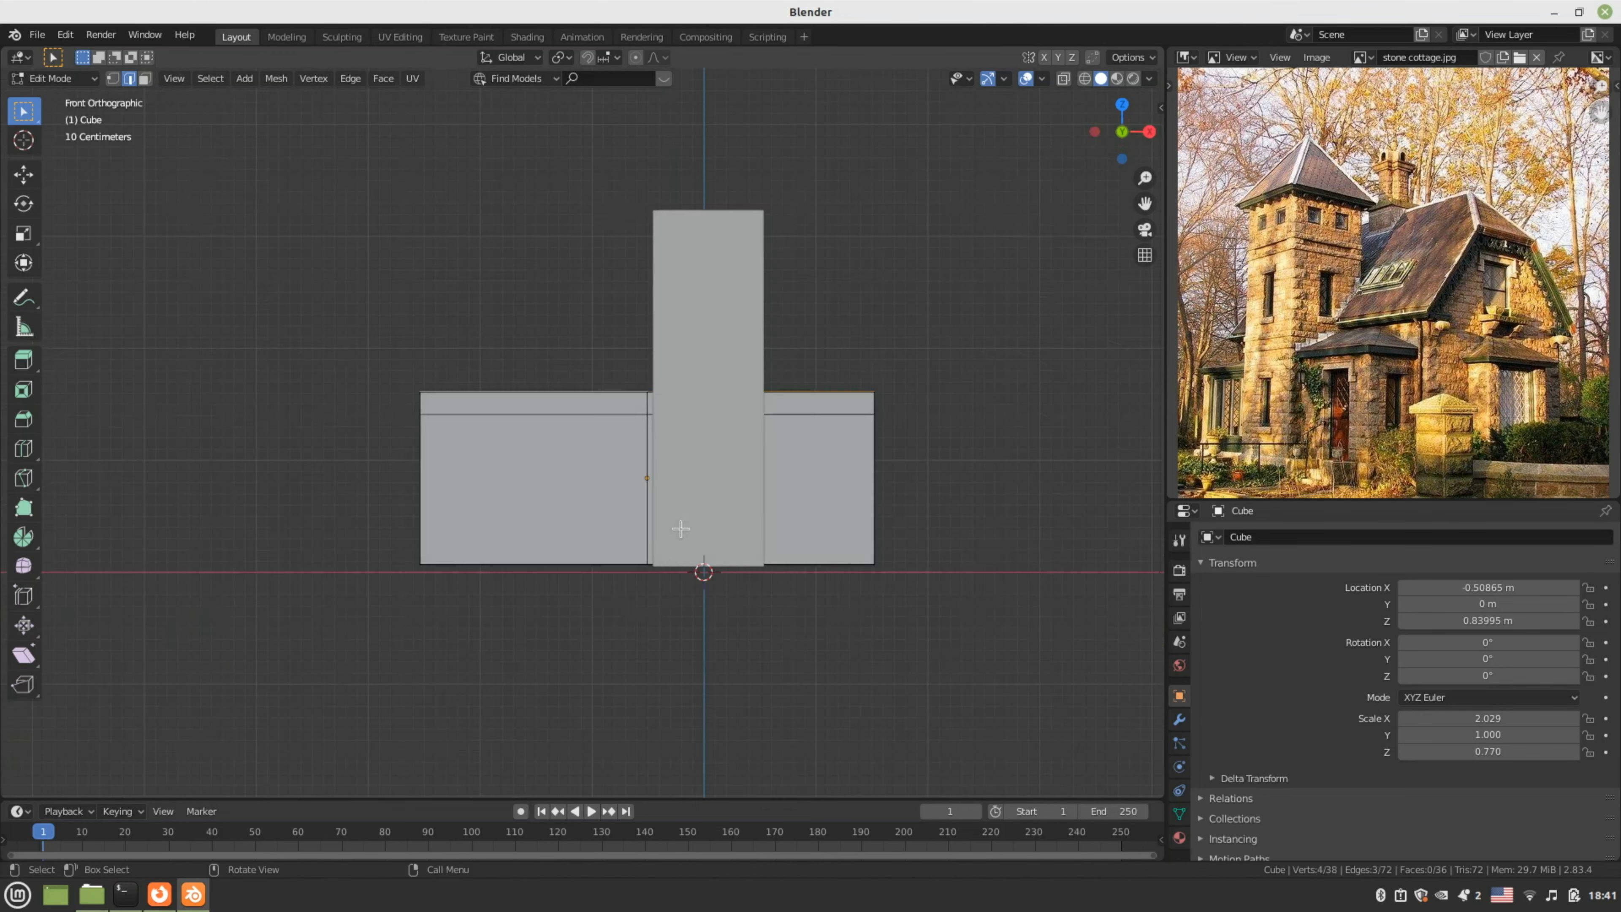
{"action": "key", "text": "KP_3"}
{"action": "key", "text": "g"}
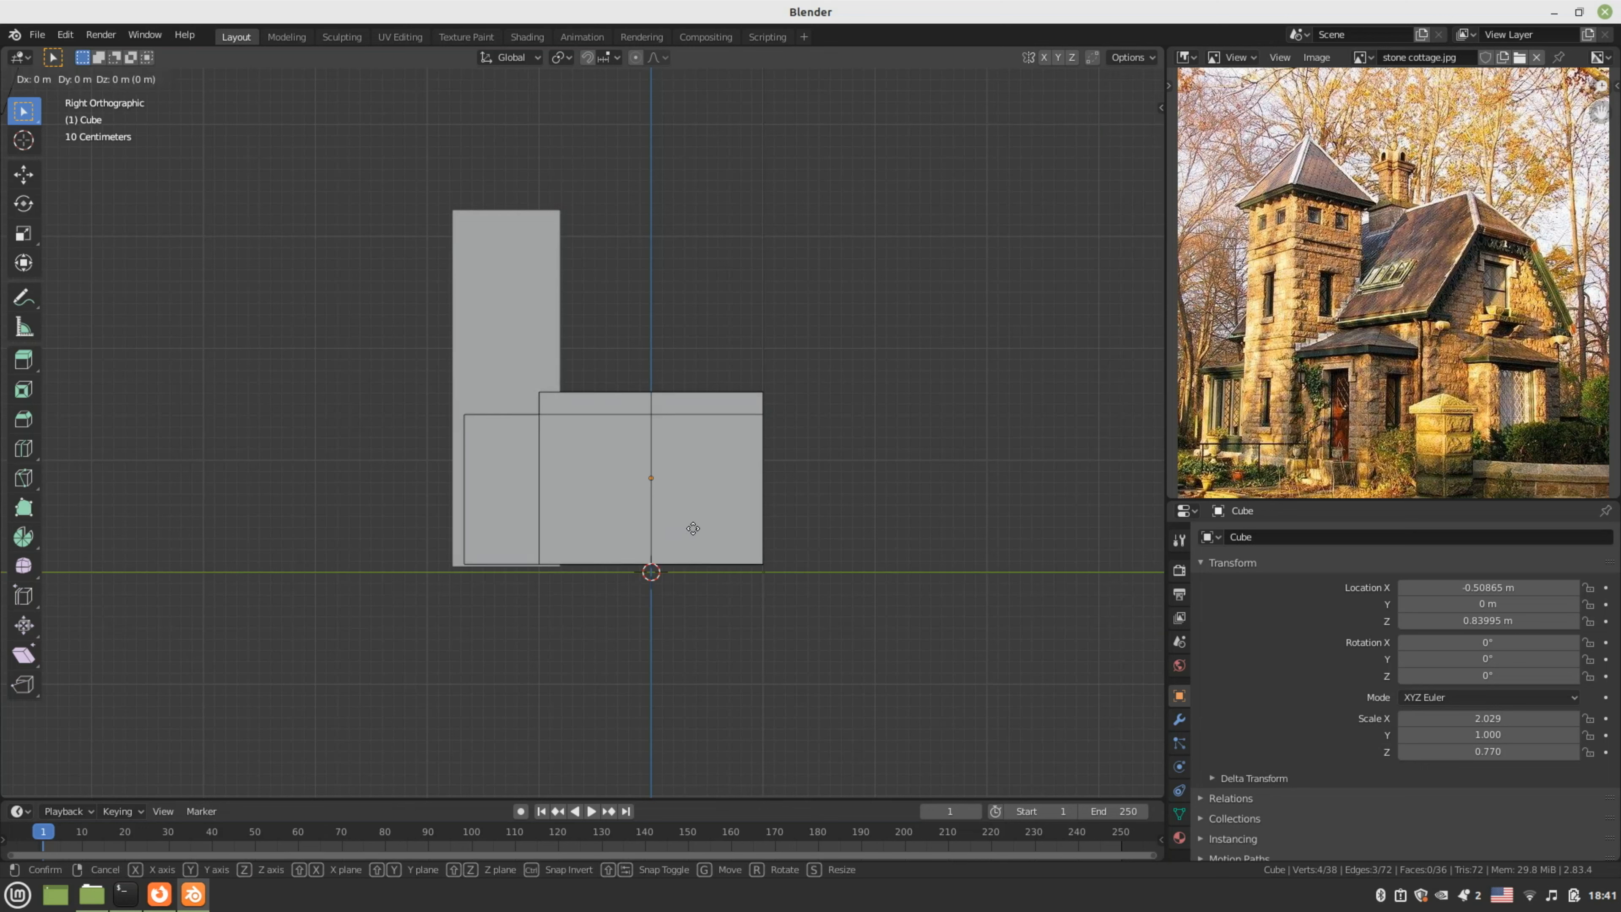
{"action": "key", "text": "z"}
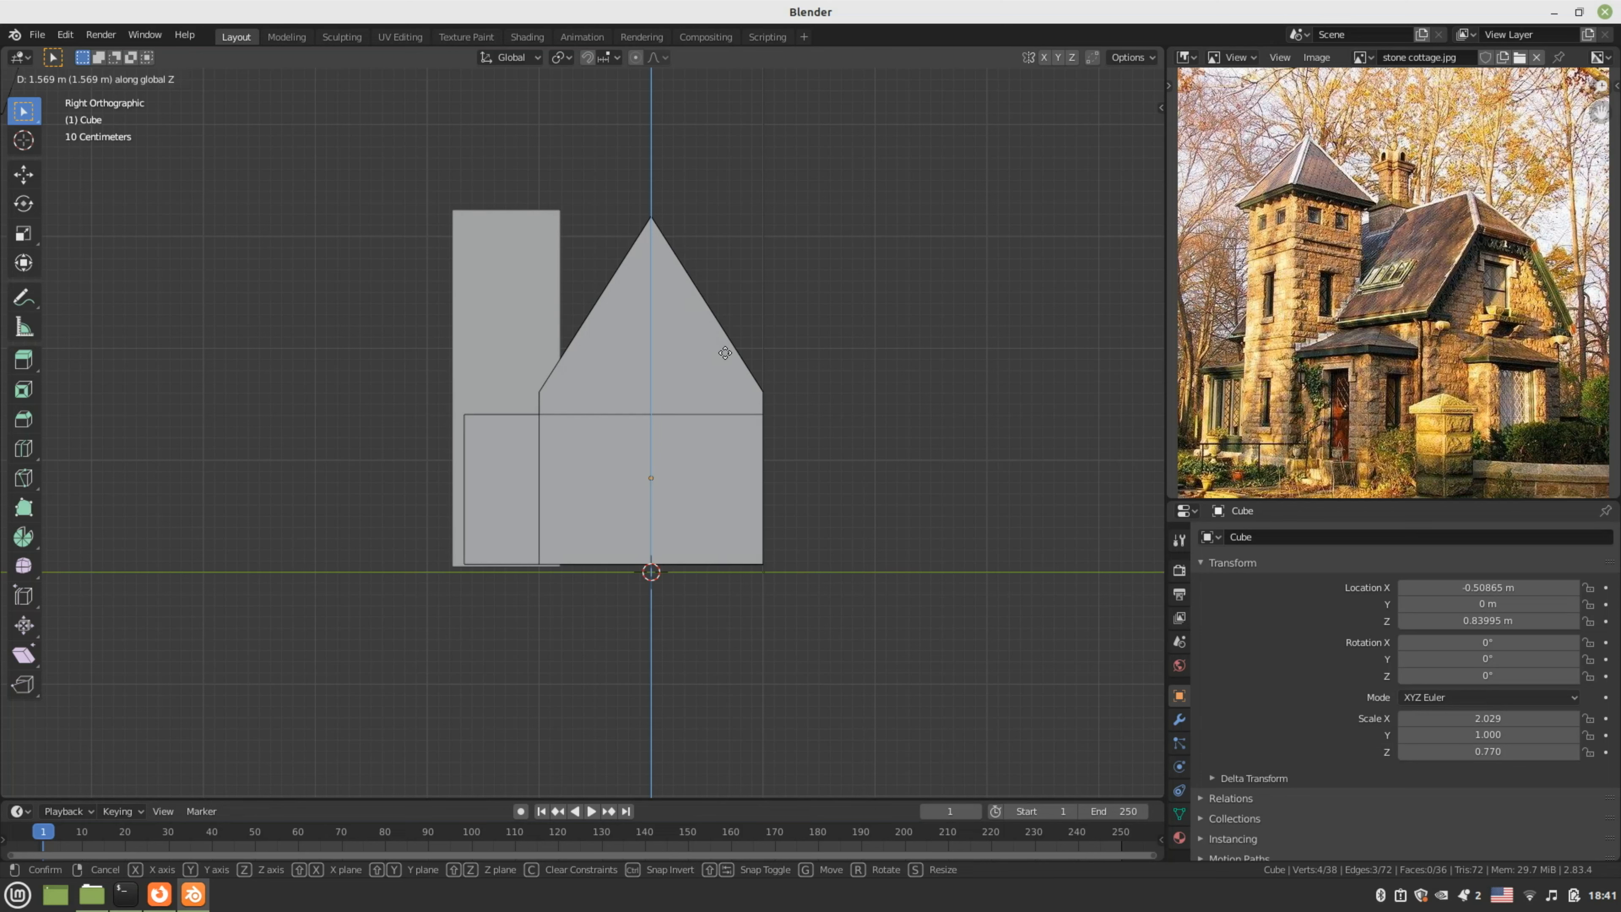
{"action": "left_click", "coordinate": [726, 350]}
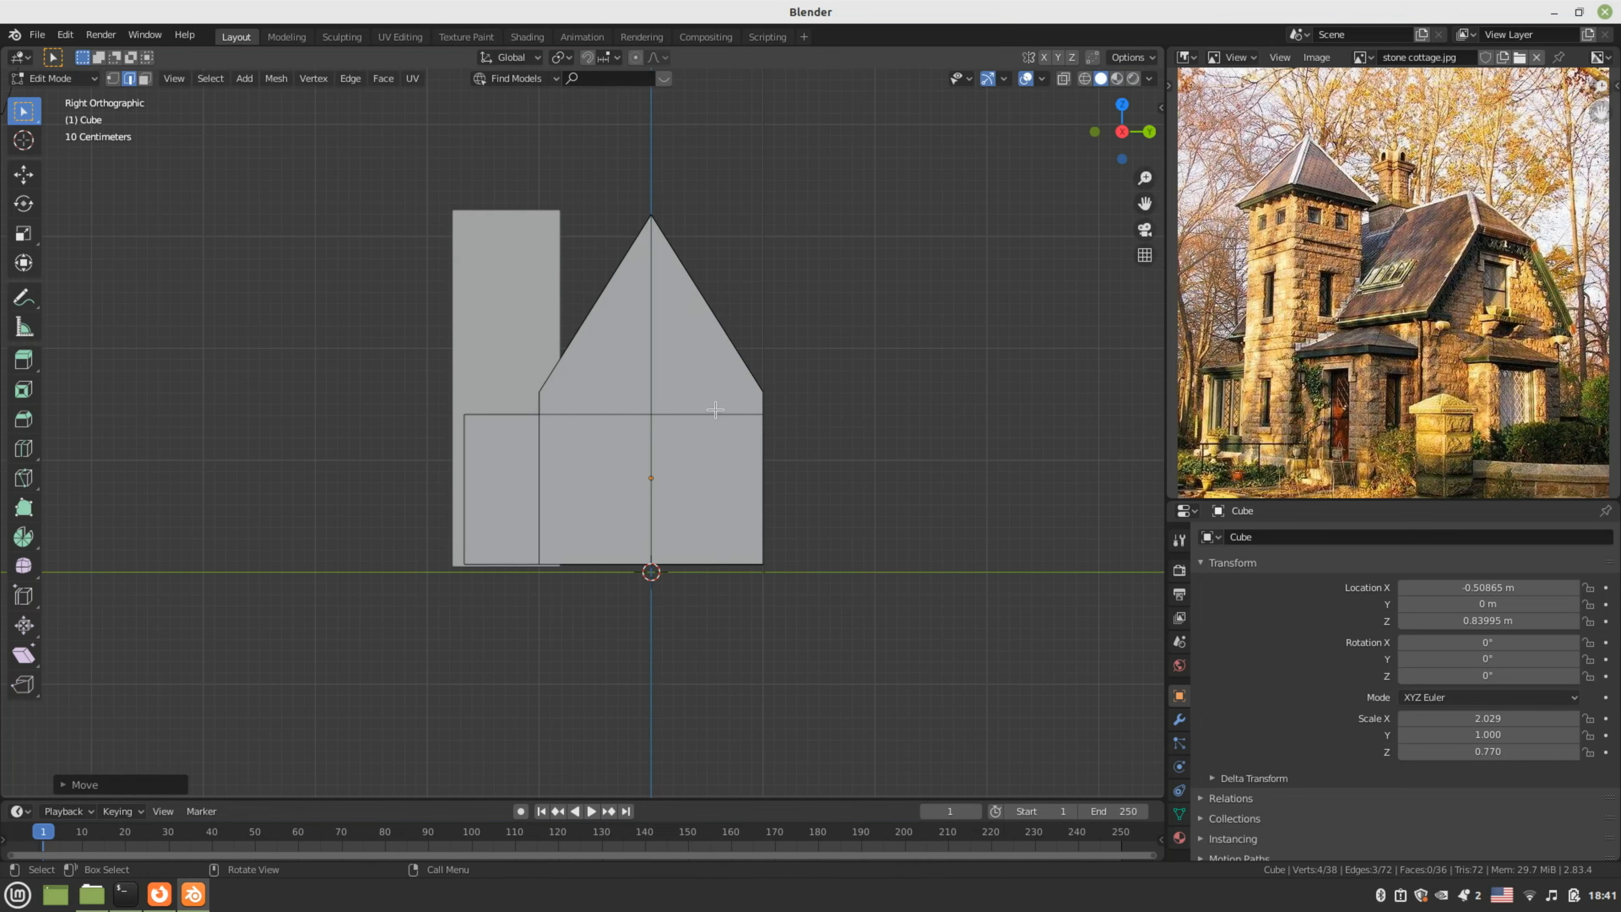
- Examine the gabled main body from several angles, especially where the tower and the front extension meet it
{"action": "middle_click_drag", "start_coordinate": [726, 350], "coordinate": [803, 562]}
{"action": "left_click", "coordinate": [837, 604]}
{"action": "mouse_move", "coordinate": [822, 625]}
{"action": "middle_mouse_down"}
{"action": "mouse_move", "coordinate": [723, 597]}
{"action": "mouse_move", "coordinate": [861, 603]}
{"action": "mouse_move", "coordinate": [816, 634]}
{"action": "middle_mouse_up"}
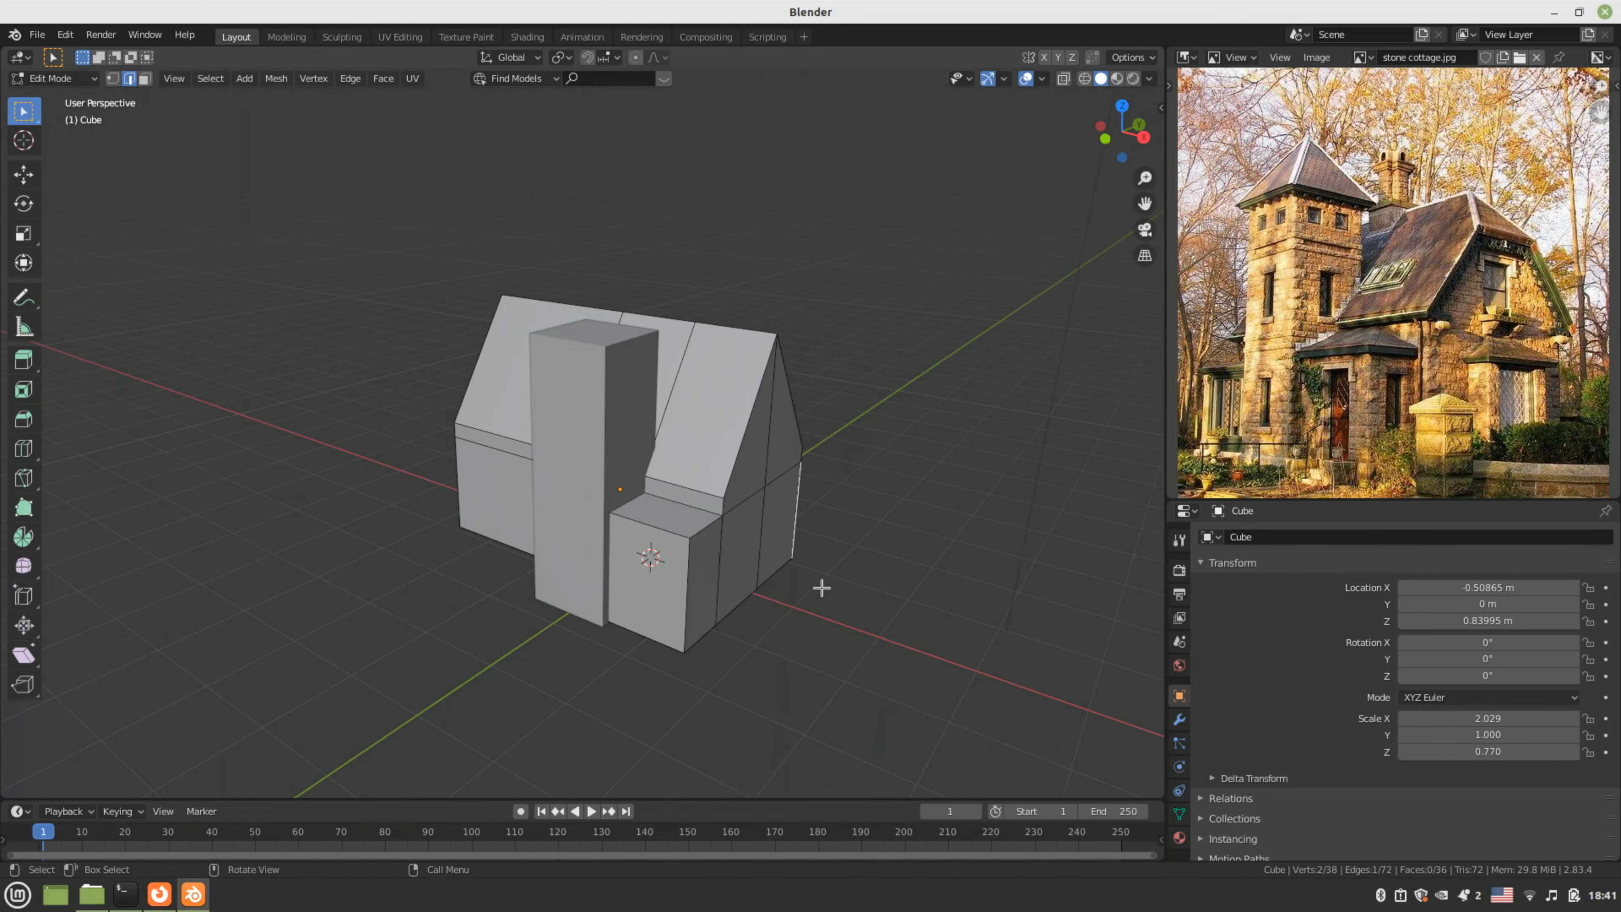
{"action": "middle_click_drag", "start_coordinate": [806, 627], "coordinate": [770, 660]}
{"action": "middle_click_drag", "start_coordinate": [593, 499], "coordinate": [583, 594]}
{"action": "scroll", "coordinate": [584, 498], "scroll_direction": "up", "scroll_amount": 2}
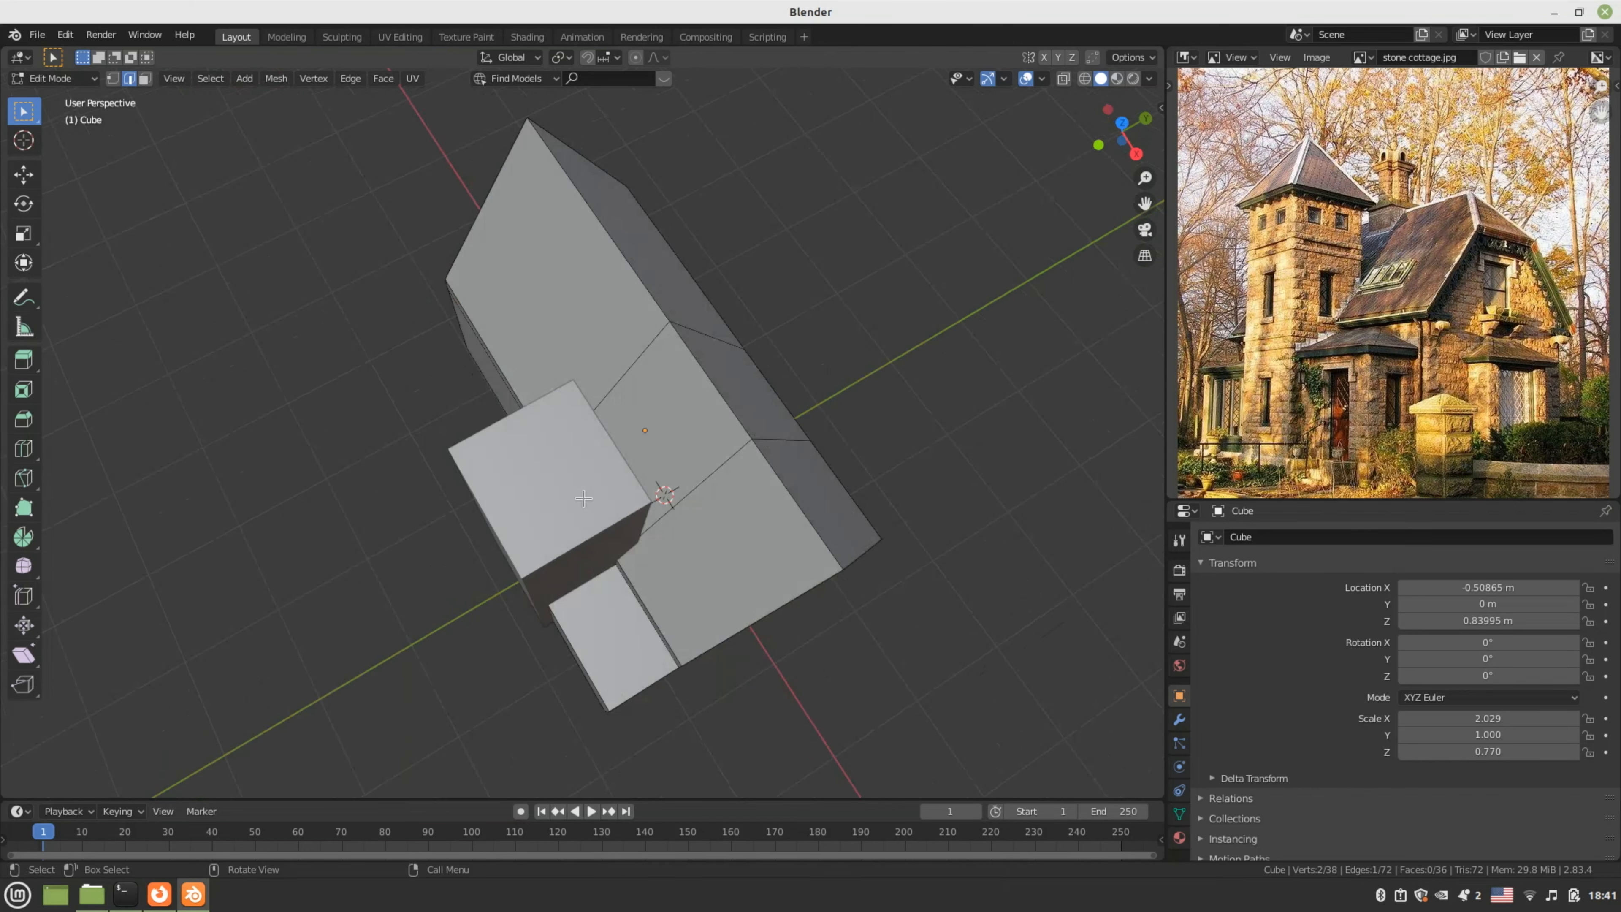
{"action": "middle_click_drag", "start_coordinate": [804, 442], "coordinate": [528, 521]}
{"action": "scroll", "coordinate": [537, 509], "scroll_direction": "up", "scroll_amount": 1}
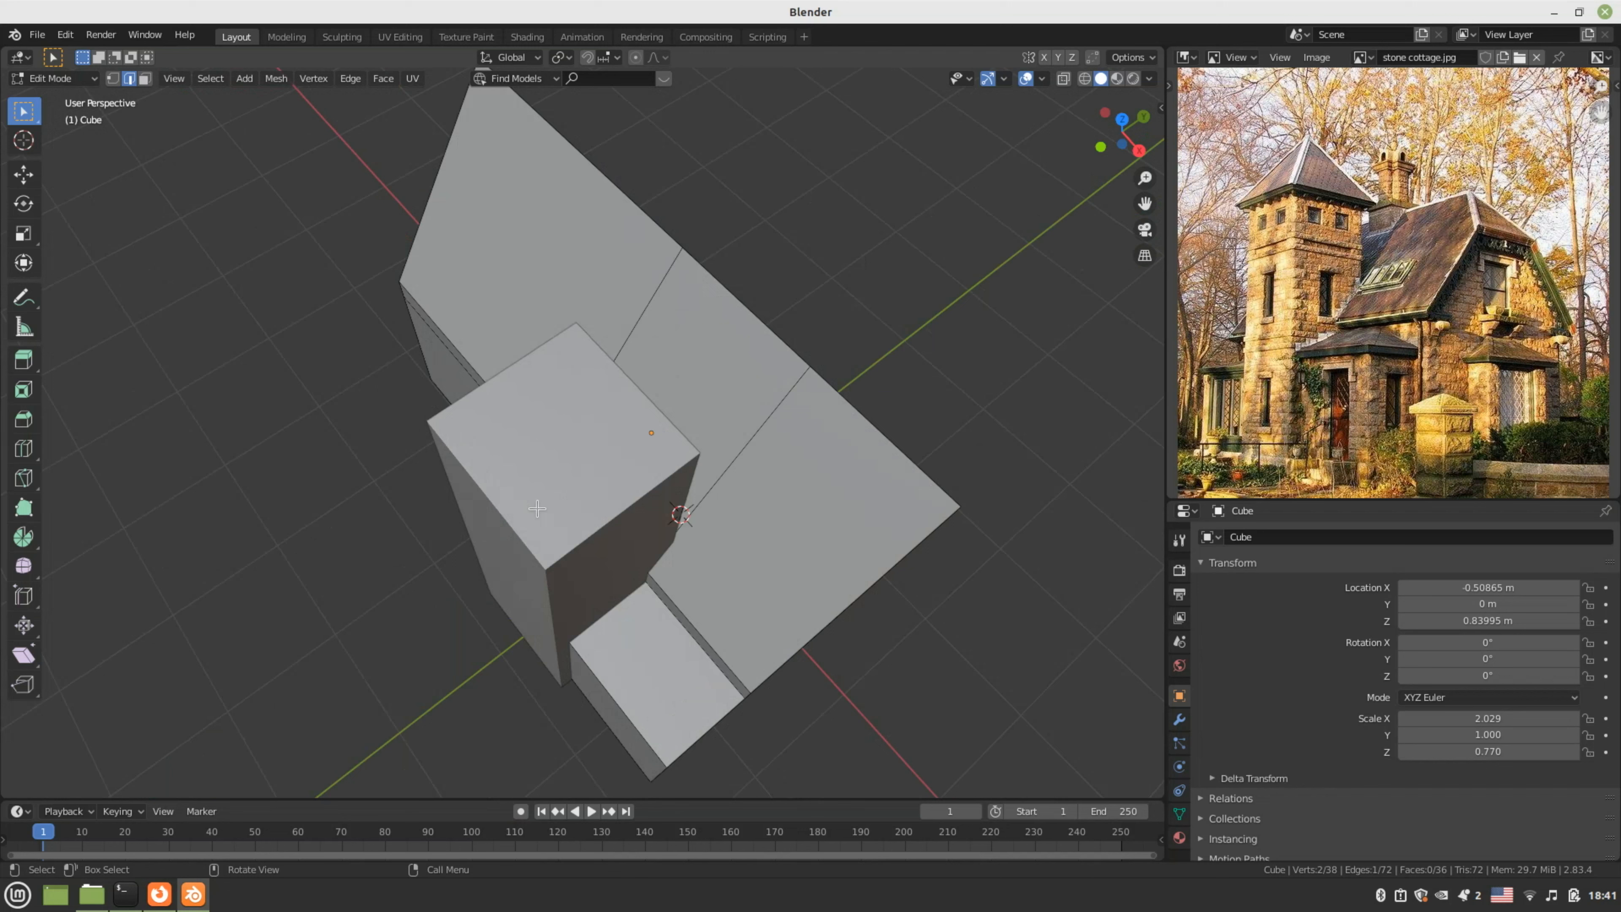
- Try to cut the main body's roof along the tower's corner with the Knife tool
{"action": "key", "text": "k"}
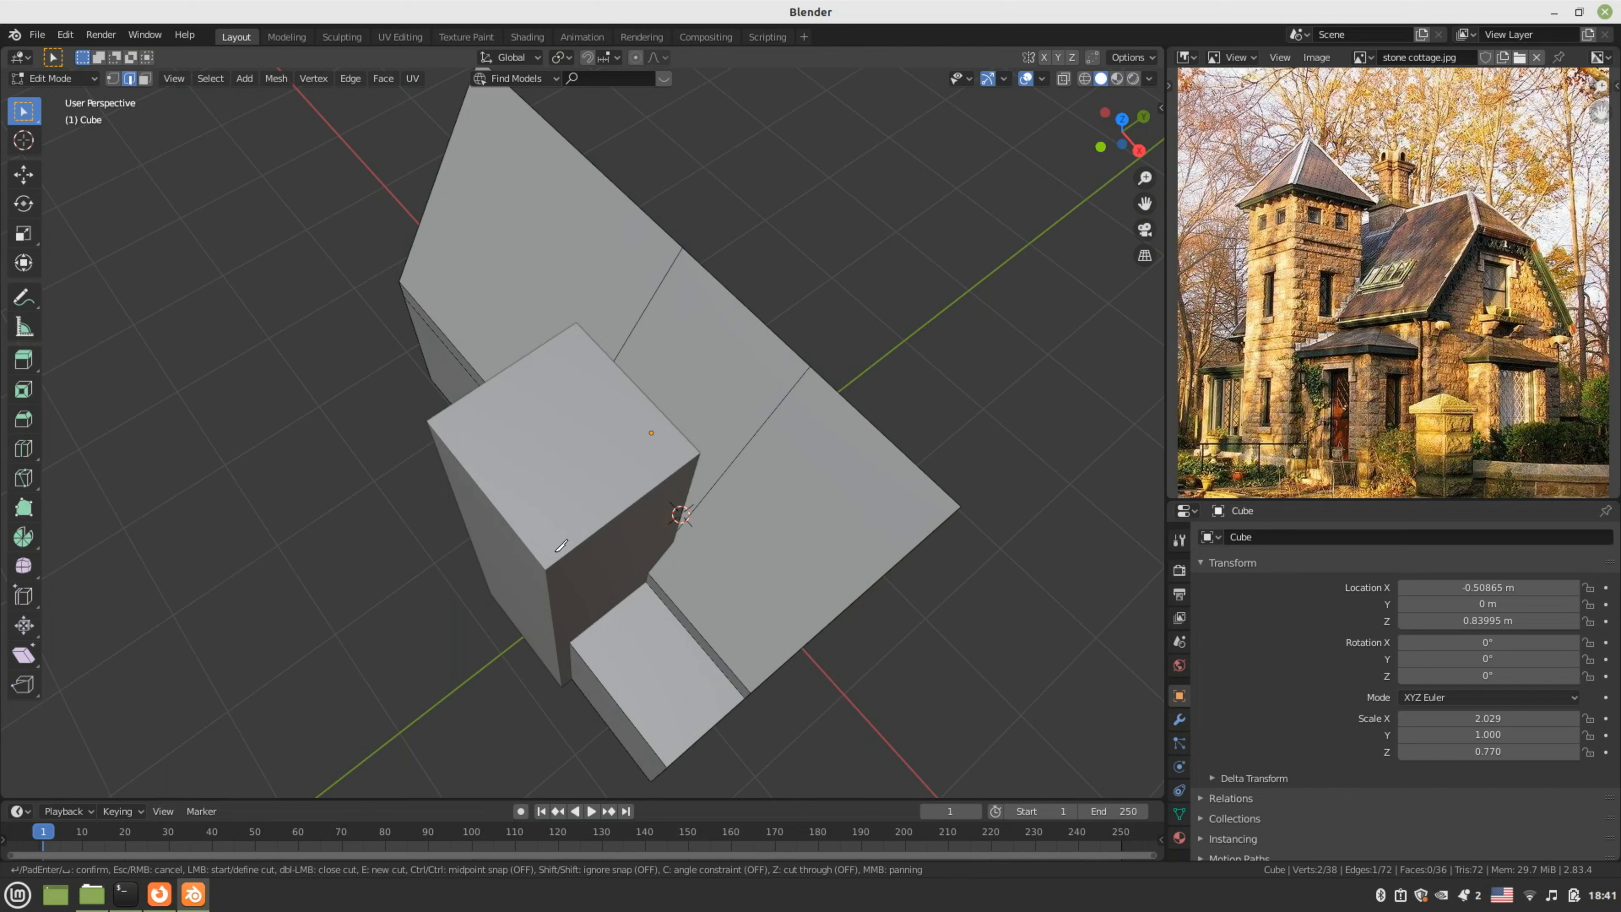
{"action": "middle_click_drag", "start_coordinate": [551, 561], "coordinate": [562, 472]}
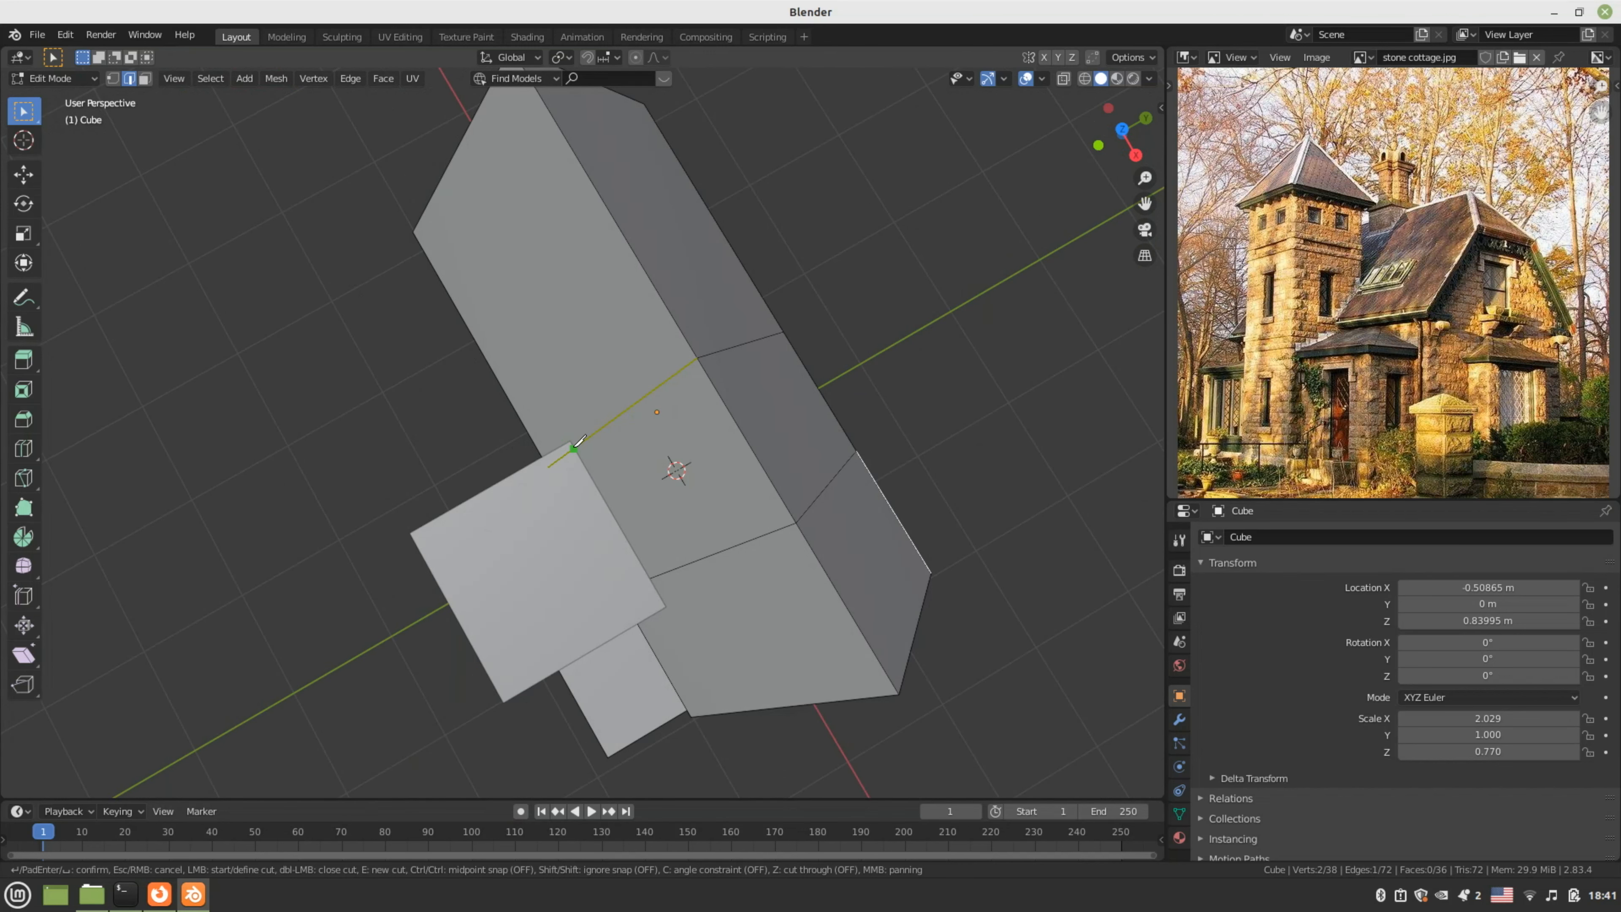
{"action": "middle_click_drag", "start_coordinate": [579, 441], "coordinate": [396, 493]}
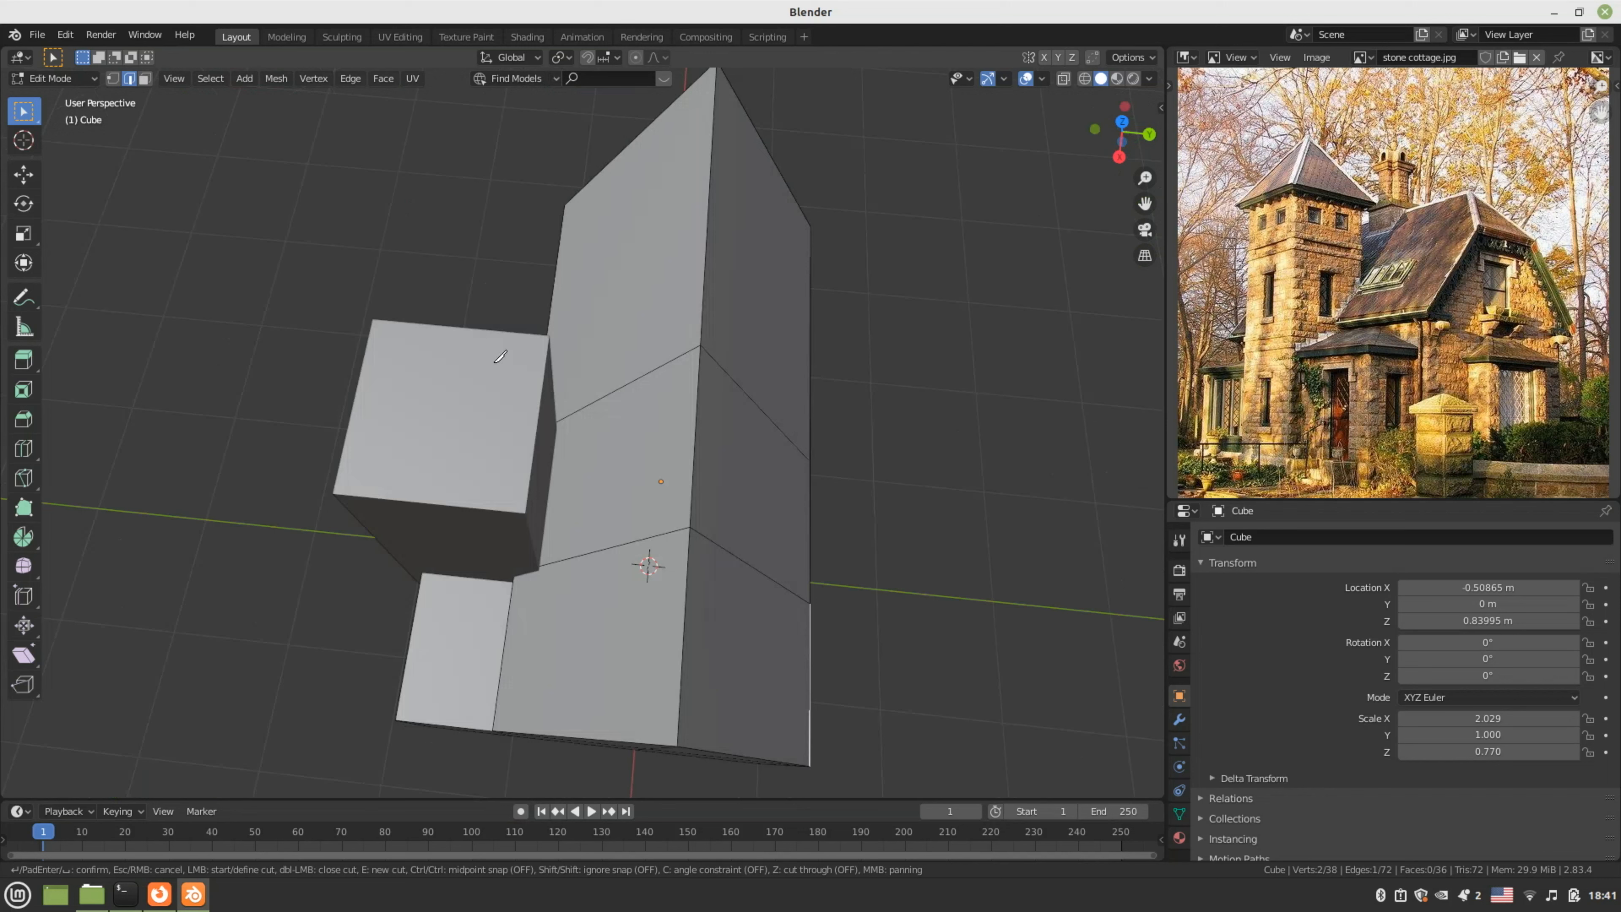
{"action": "left_click", "coordinate": [547, 336]}
{"action": "mouse_move", "coordinate": [287, 578]}
{"action": "middle_mouse_down"}
{"action": "mouse_move", "coordinate": [318, 641]}
{"action": "mouse_move", "coordinate": [470, 590]}
{"action": "mouse_move", "coordinate": [488, 511]}
{"action": "mouse_move", "coordinate": [325, 644]}
{"action": "mouse_move", "coordinate": [265, 568]}
{"action": "mouse_move", "coordinate": [240, 450]}
{"action": "mouse_move", "coordinate": [409, 485]}
{"action": "mouse_move", "coordinate": [325, 649]}
{"action": "mouse_move", "coordinate": [247, 625]}
{"action": "mouse_move", "coordinate": [159, 553]}
{"action": "mouse_move", "coordinate": [301, 573]}
{"action": "middle_mouse_up"}
{"action": "left_click", "coordinate": [504, 562]}
- Inspect the cottage in wireframe and return the viewport to solid shading
{"action": "key", "text": "shift+z"}
{"action": "key", "text": "z"}
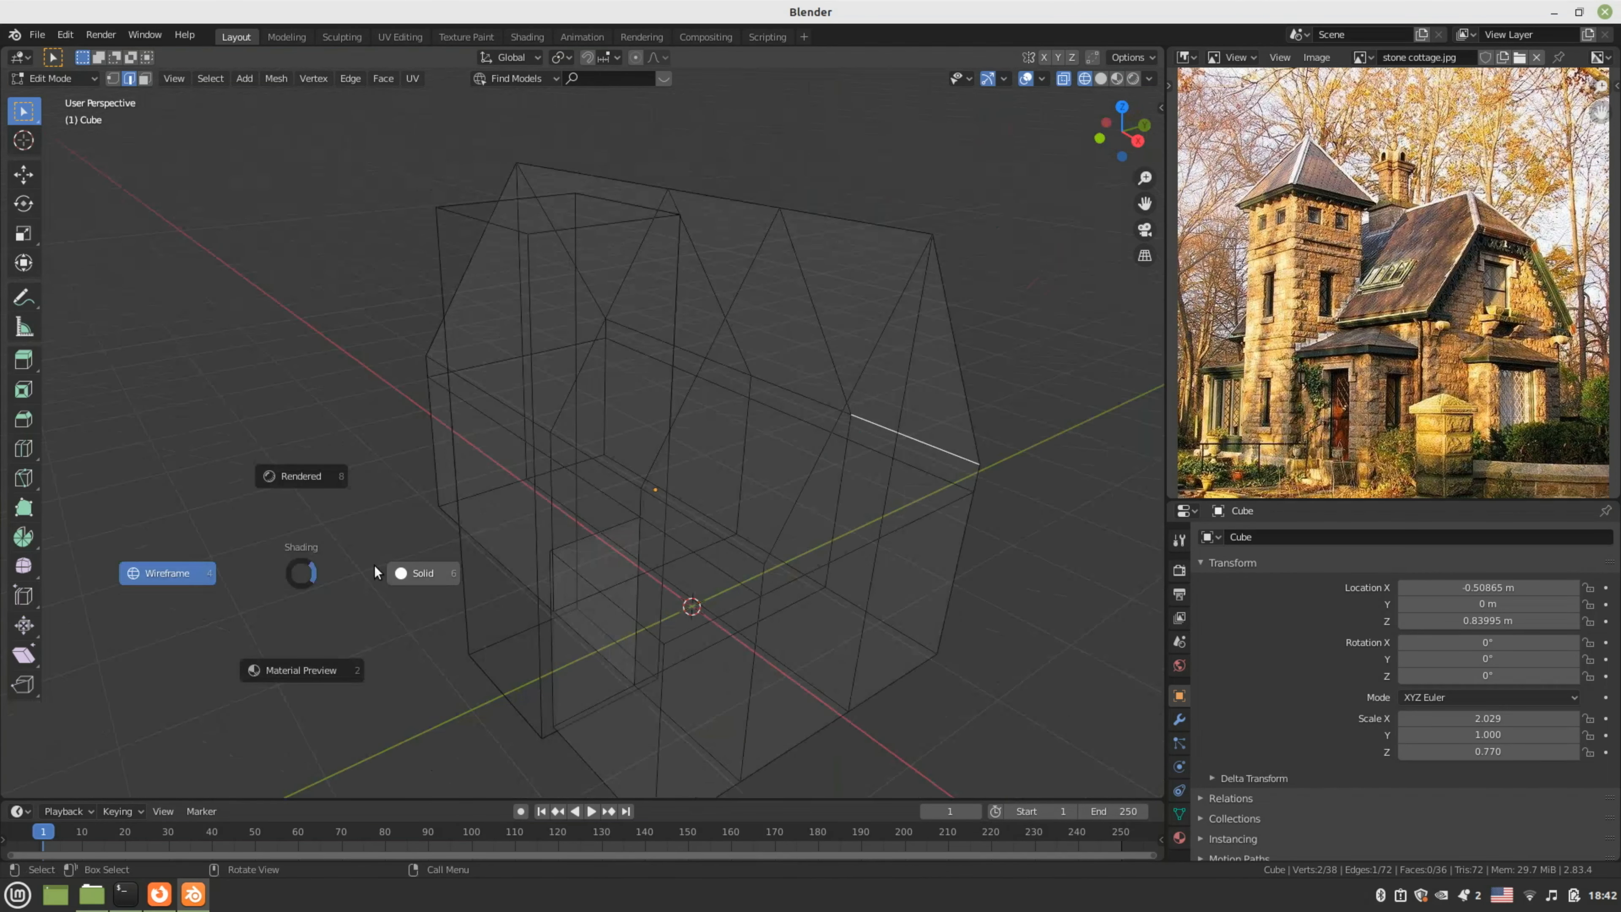
{"action": "left_click", "coordinate": [396, 575]}
{"action": "middle_click_drag", "start_coordinate": [397, 575], "coordinate": [571, 295]}
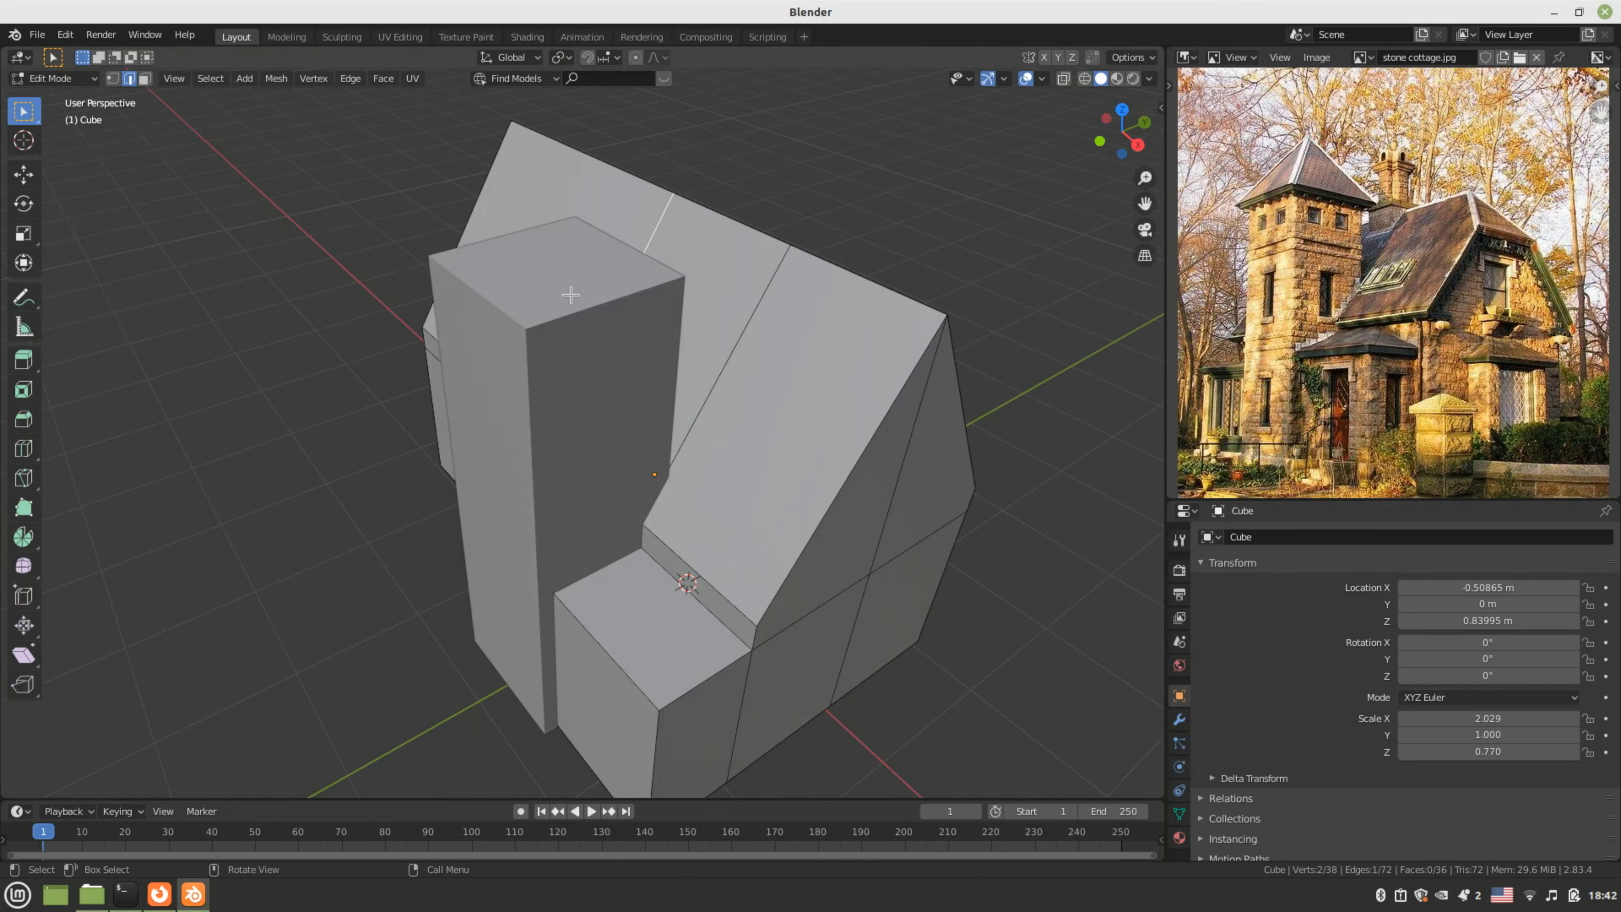
- Switch editing to the tower and knife-cut its top face along one diagonal between opposite corners
{"action": "left_click", "coordinate": [571, 294]}
{"action": "middle_click_drag", "start_coordinate": [570, 294], "coordinate": [564, 363]}
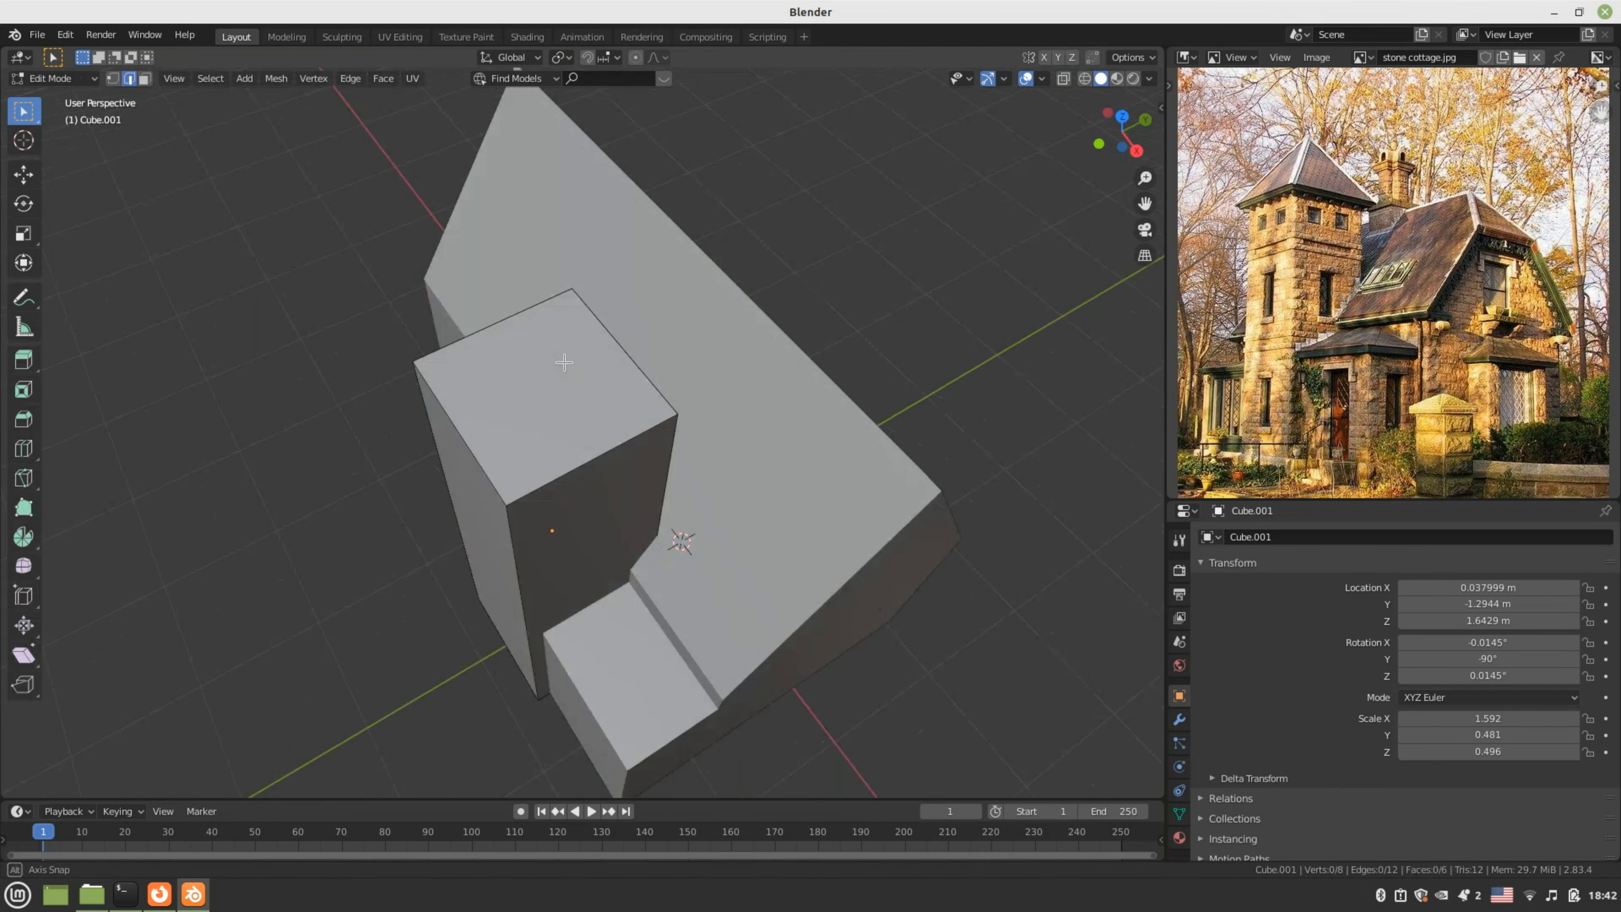
{"action": "key", "text": "3"}
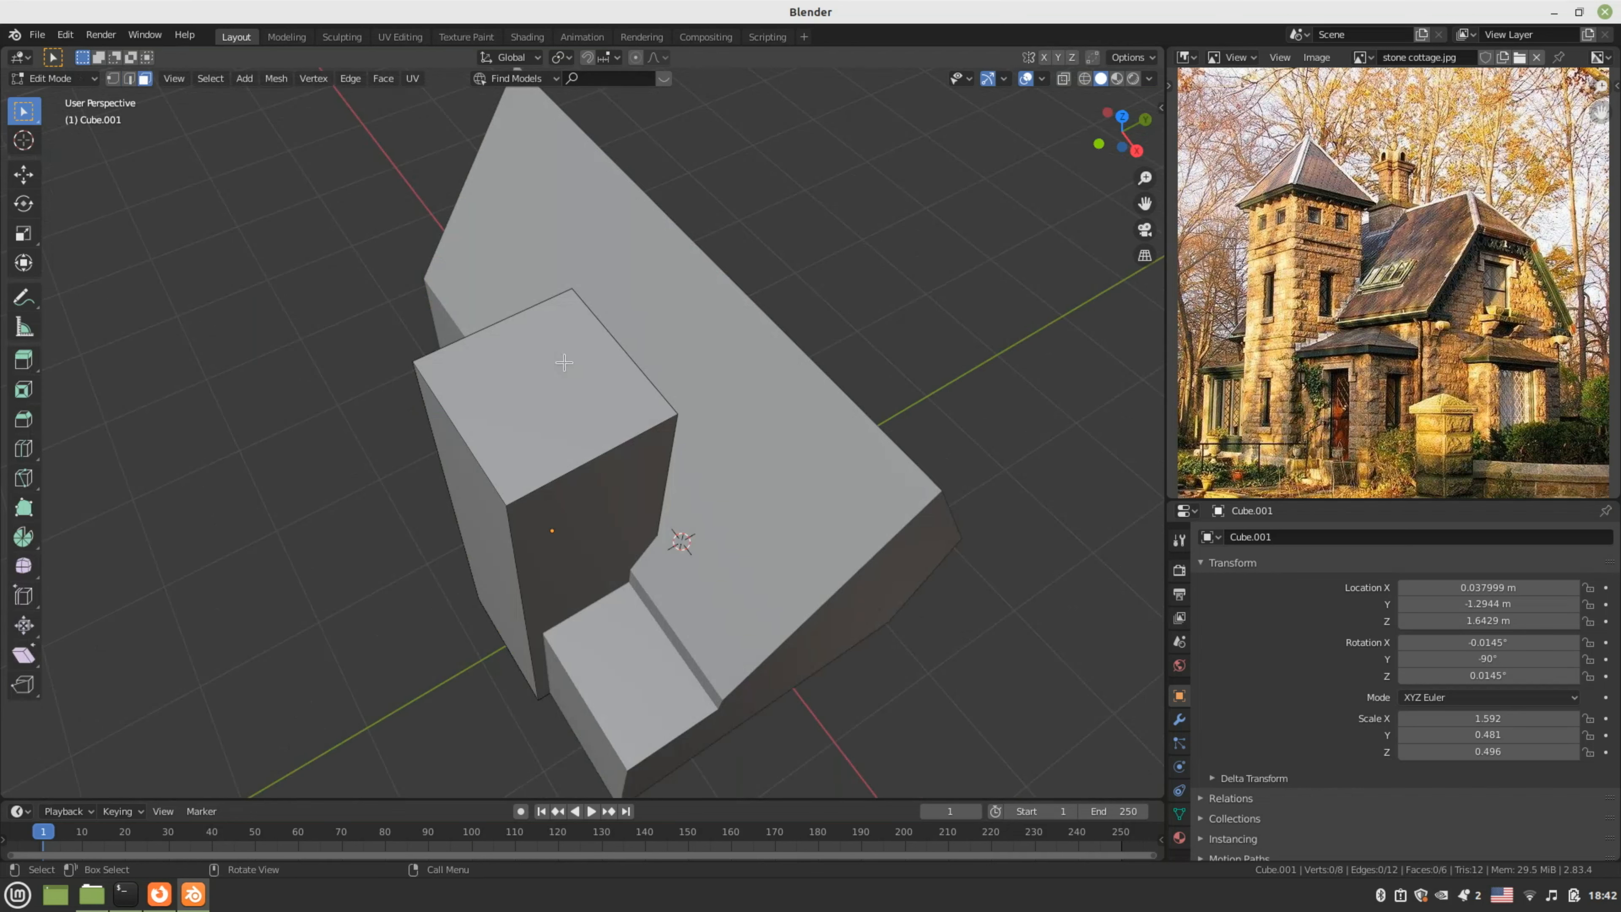
{"action": "left_click", "coordinate": [557, 386]}
{"action": "key", "text": "k"}
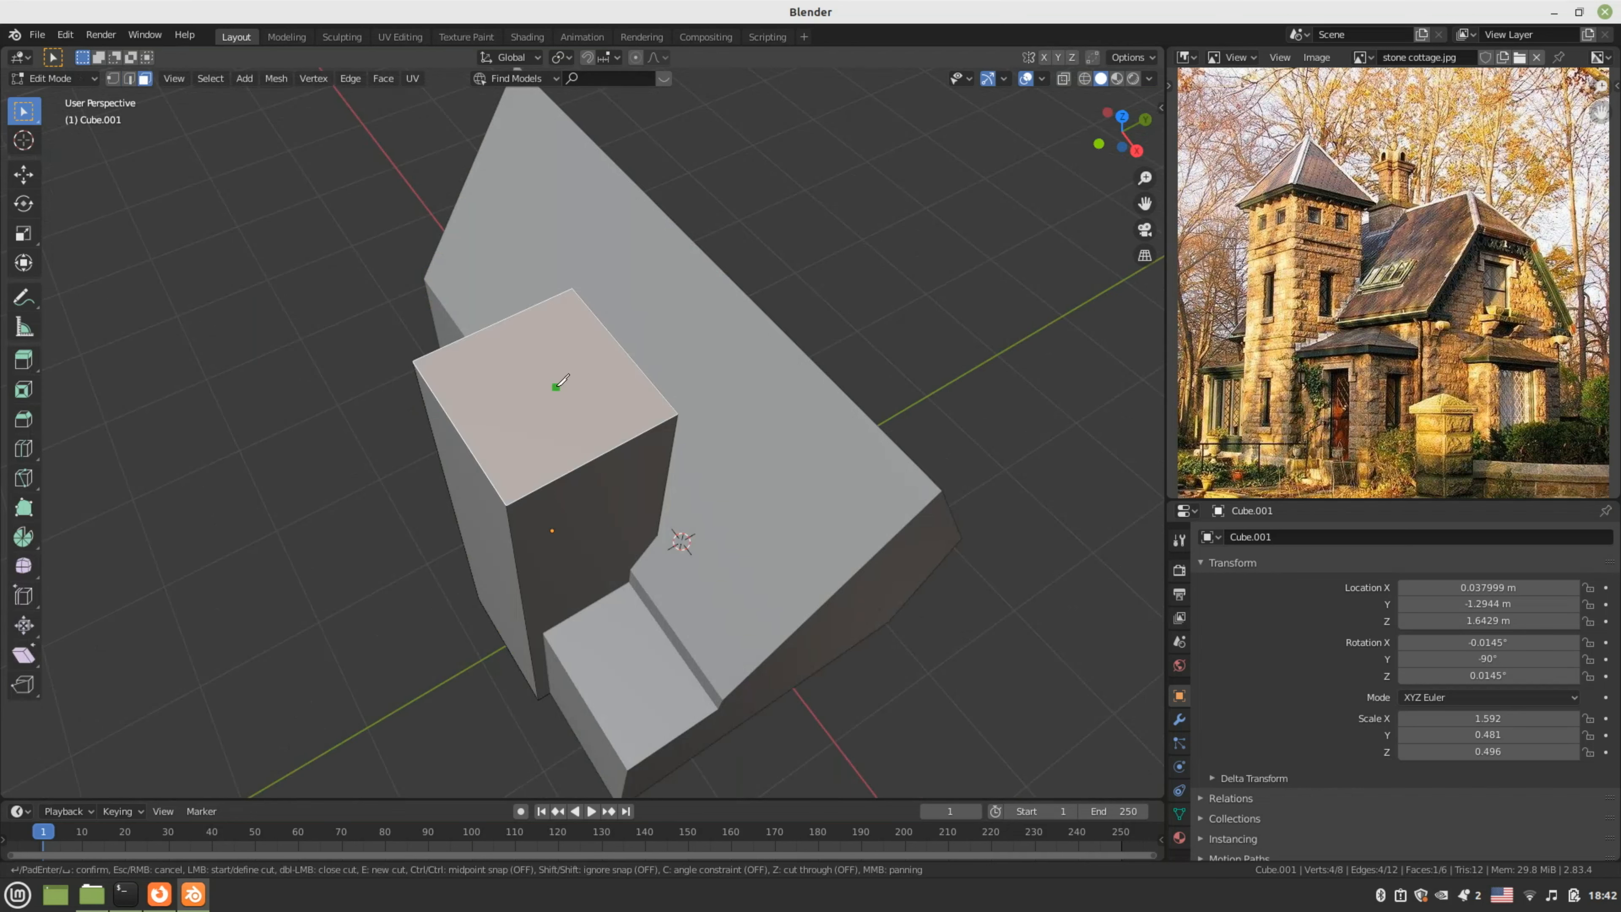
{"action": "left_click", "coordinate": [573, 288]}
{"action": "left_click", "coordinate": [506, 497]}
{"action": "key", "text": "Return"}
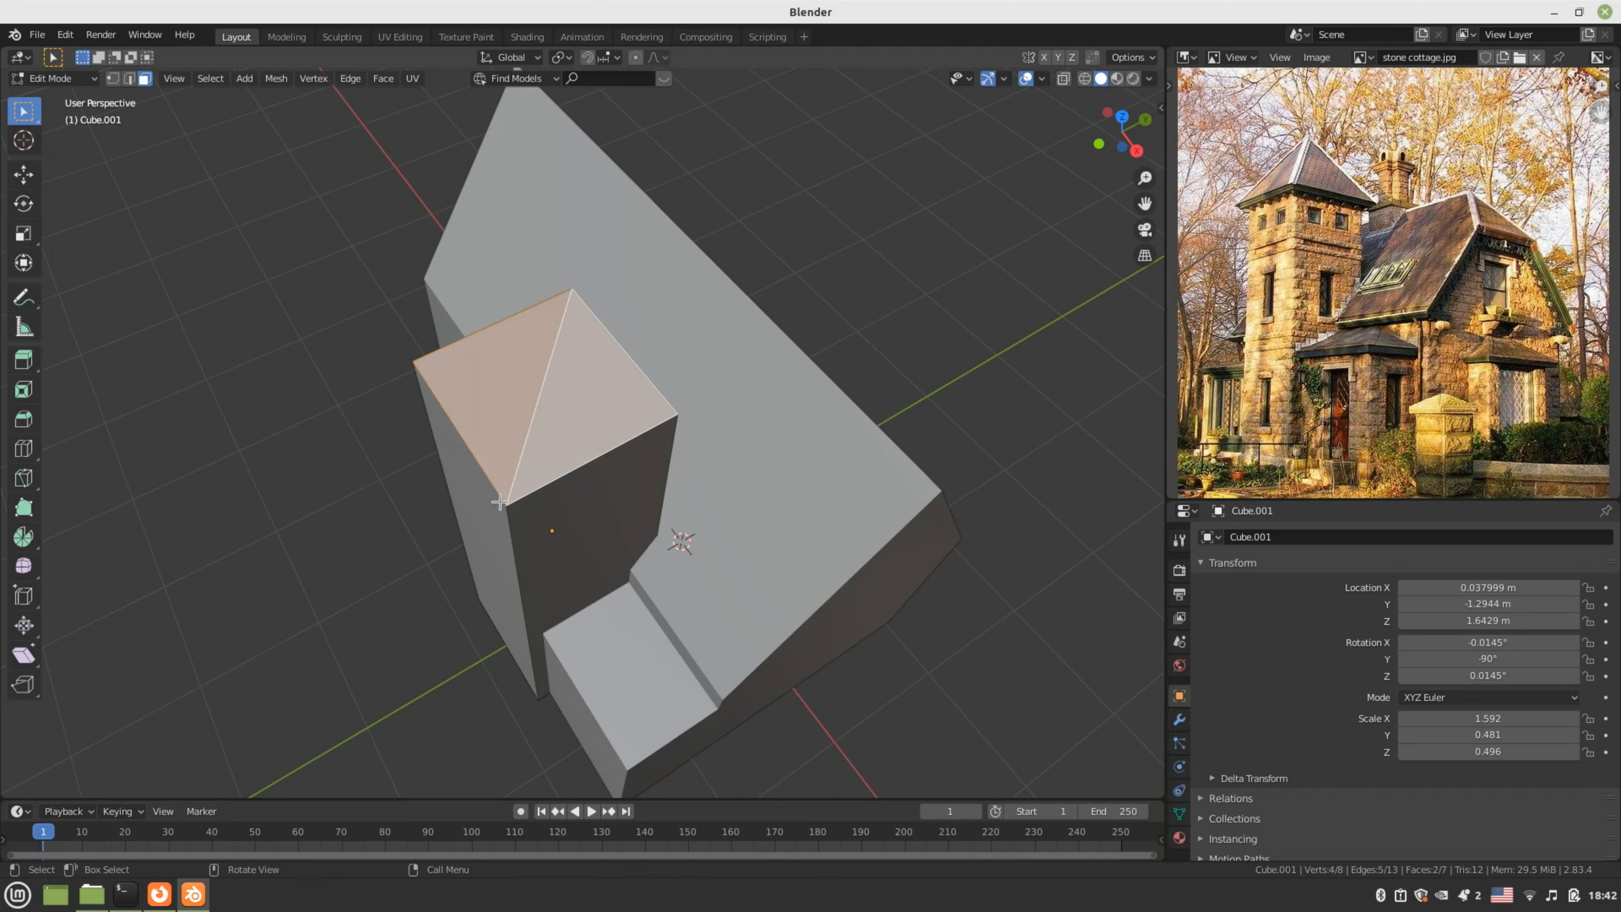
- Knife-cut the tower's top face along the other diagonal so the two cuts cross at its centre
{"action": "key", "text": "k"}
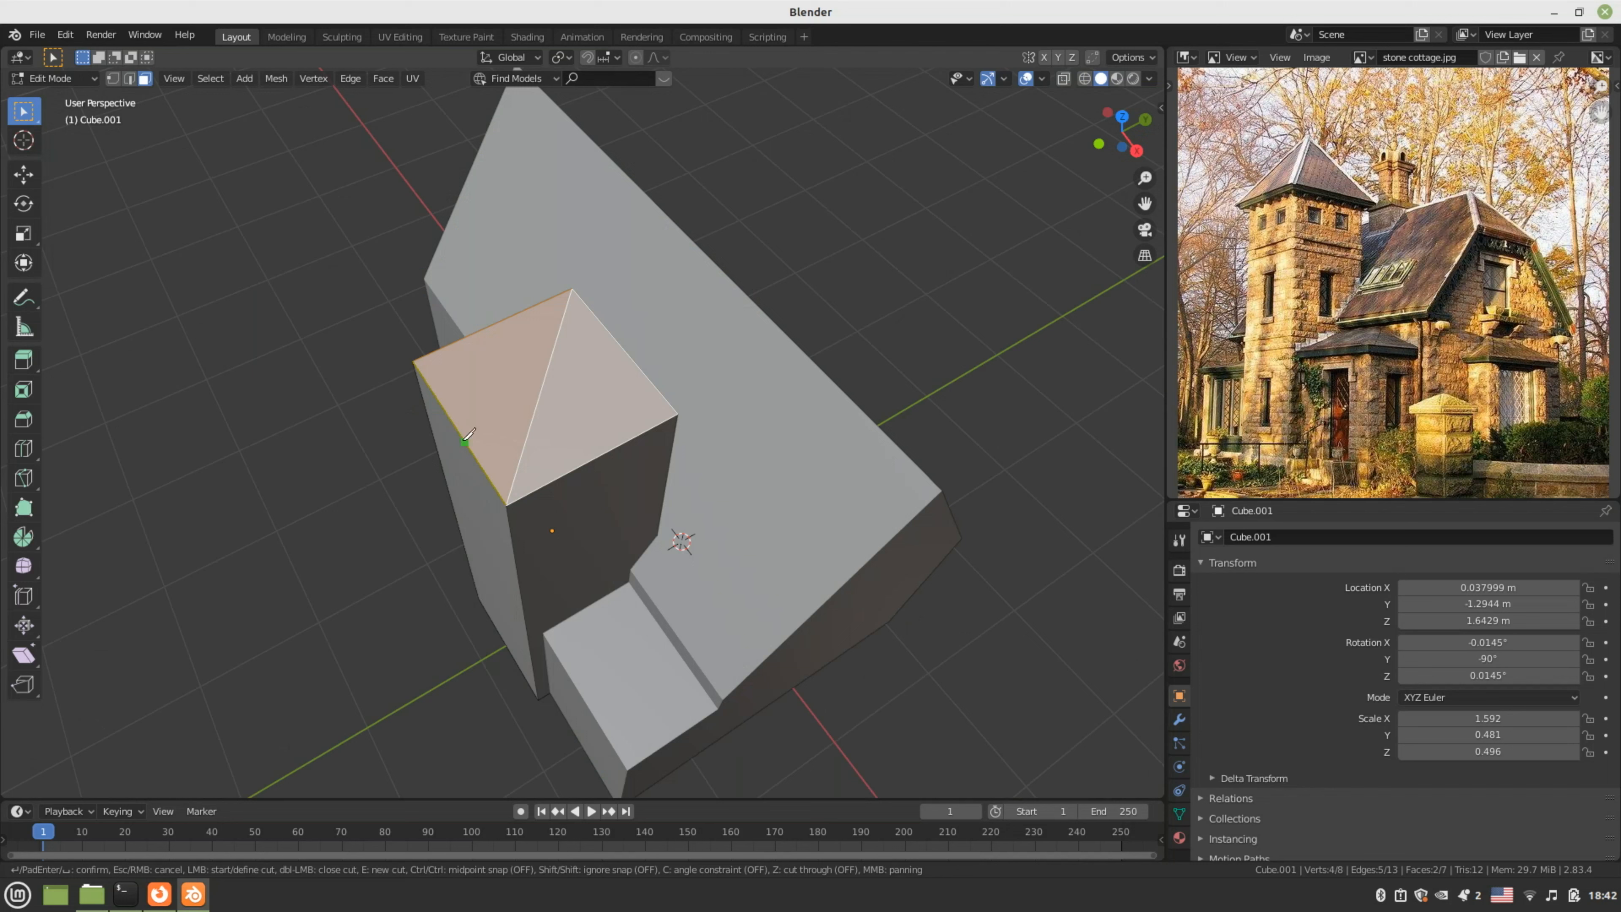
{"action": "left_click", "coordinate": [423, 357]}
{"action": "left_click", "coordinate": [677, 413]}
{"action": "key", "text": "Return"}
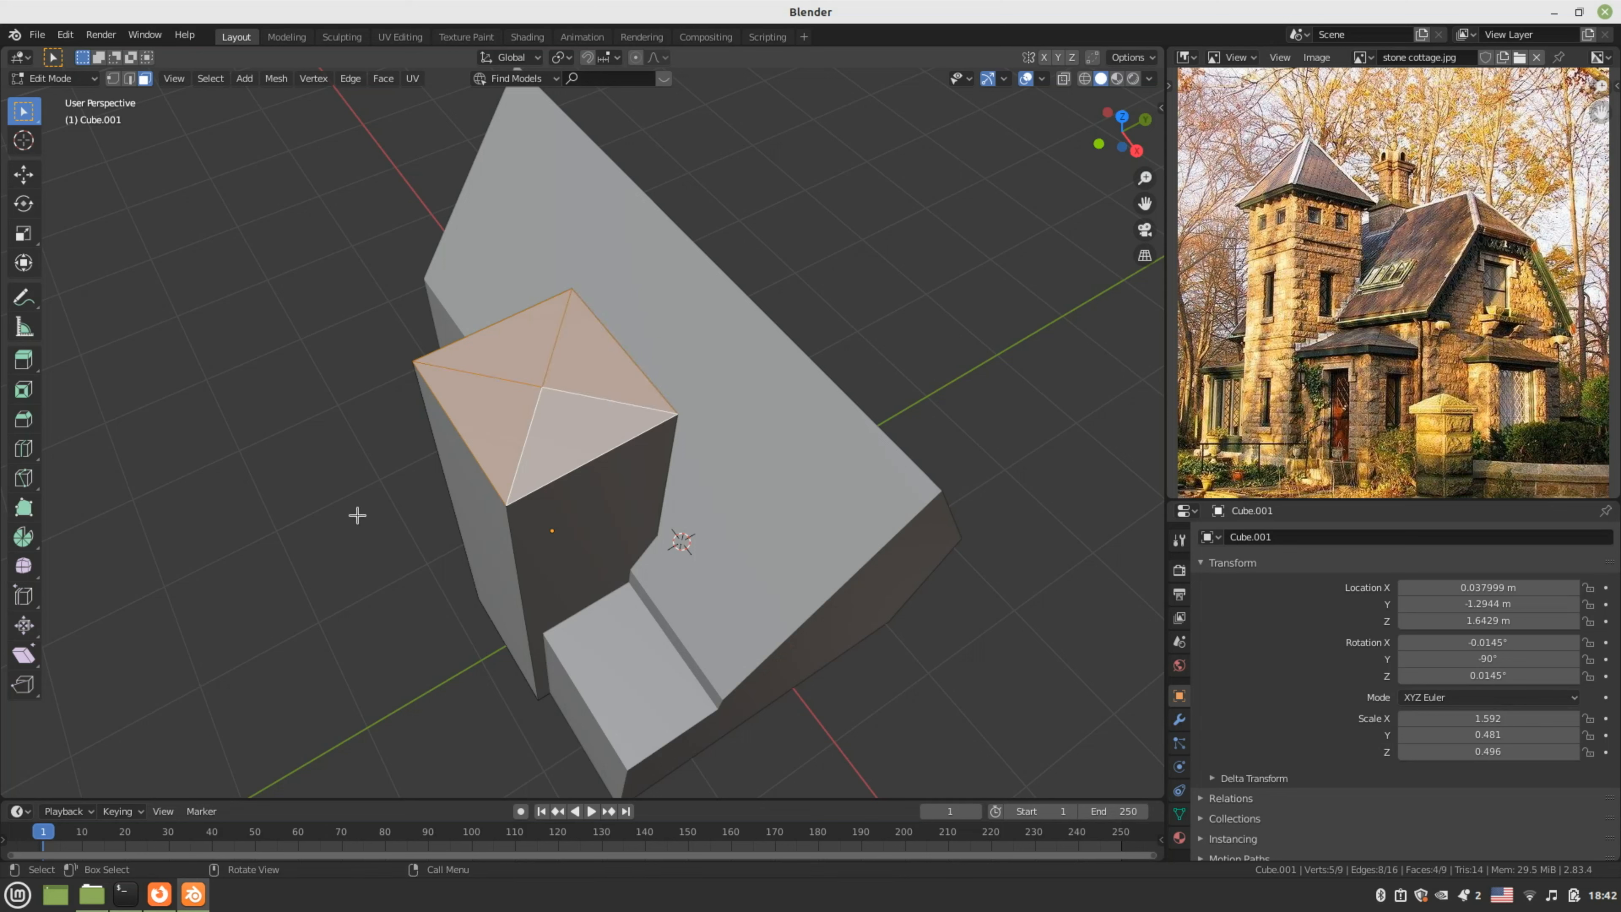
- Raise the centre vertex of the tower's top about 0.63 m along global Z in right view to form a pyramid roof
{"action": "key", "text": "1"}
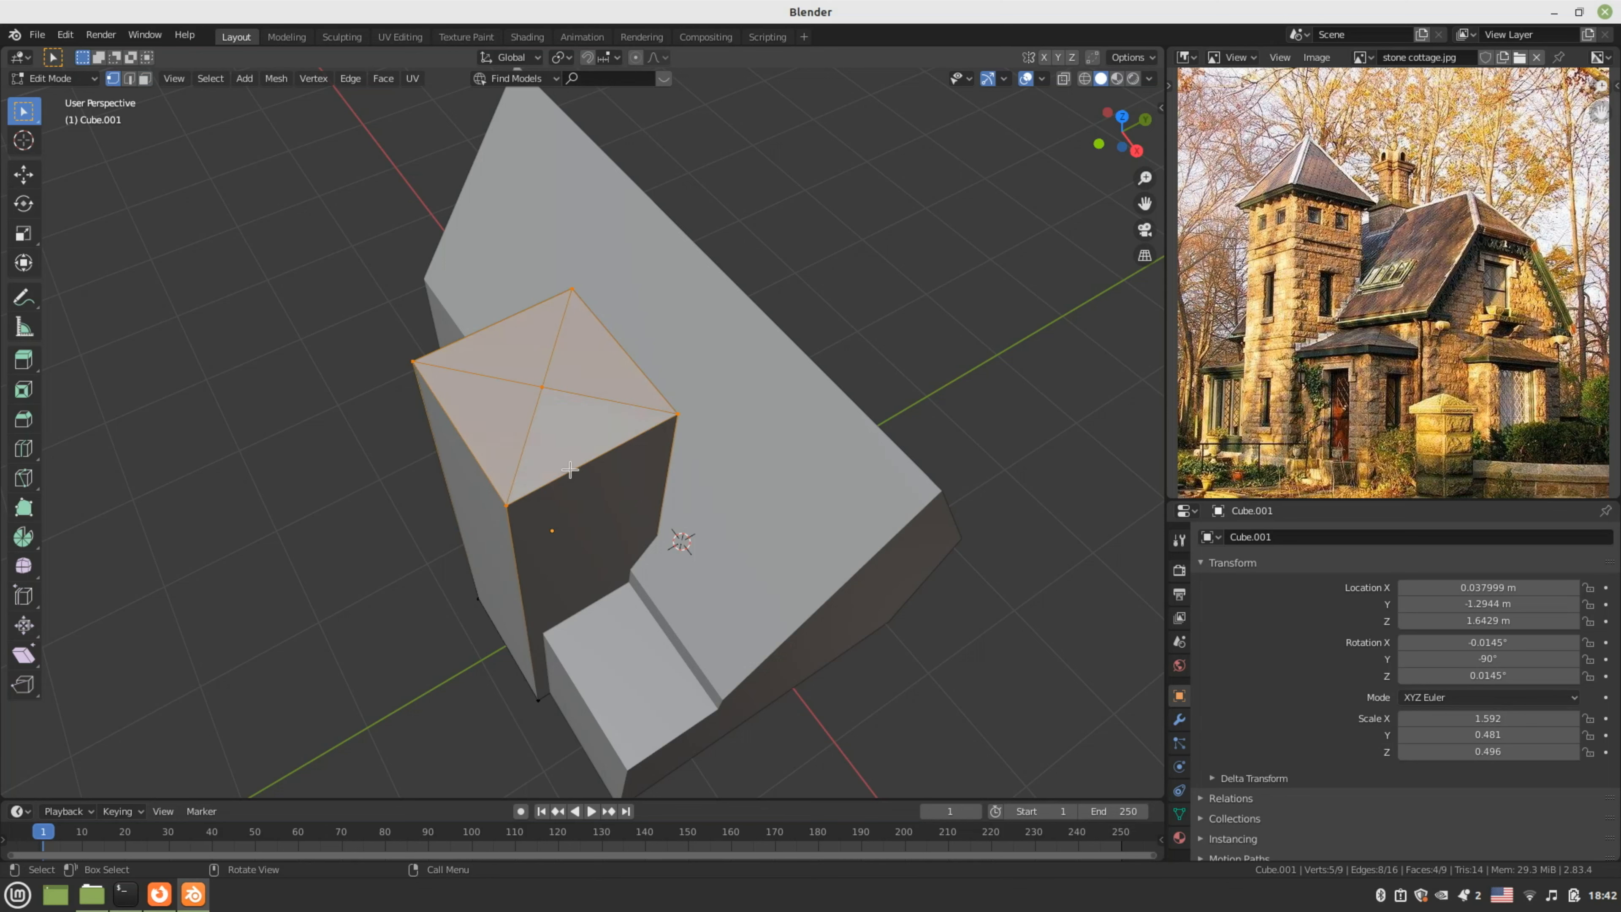
{"action": "left_click", "coordinate": [542, 387]}
{"action": "middle_click_drag", "start_coordinate": [541, 387], "coordinate": [394, 497]}
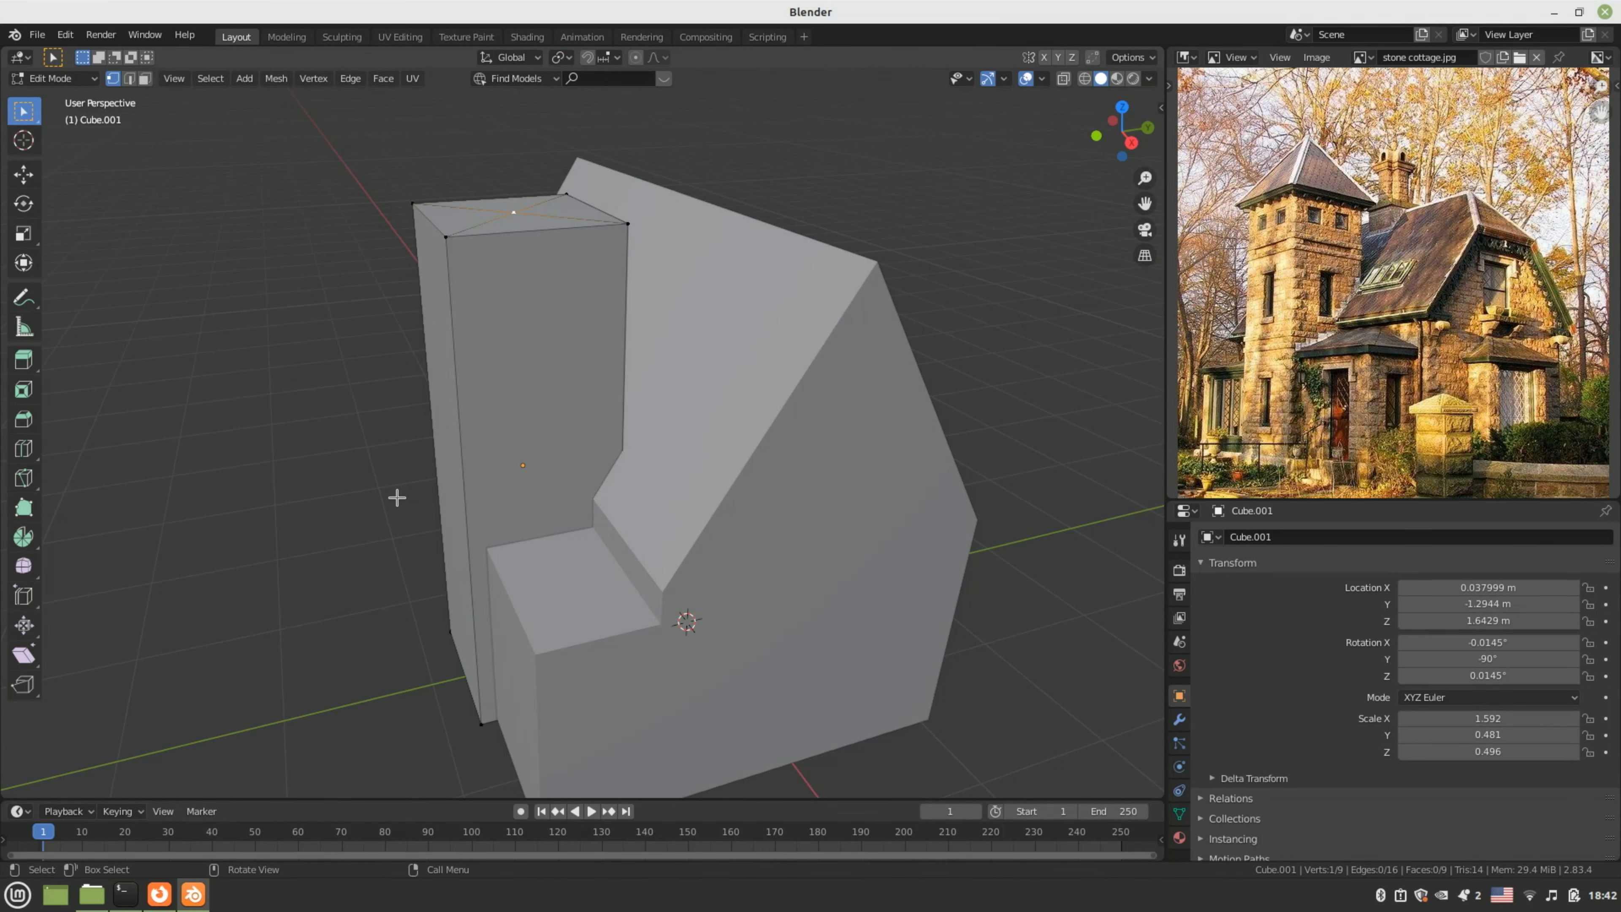
{"action": "key", "text": "KP_3"}
{"action": "middle_click_drag", "start_coordinate": [510, 511], "coordinate": [525, 632], "text": "shift"}
{"action": "key", "text": "g"}
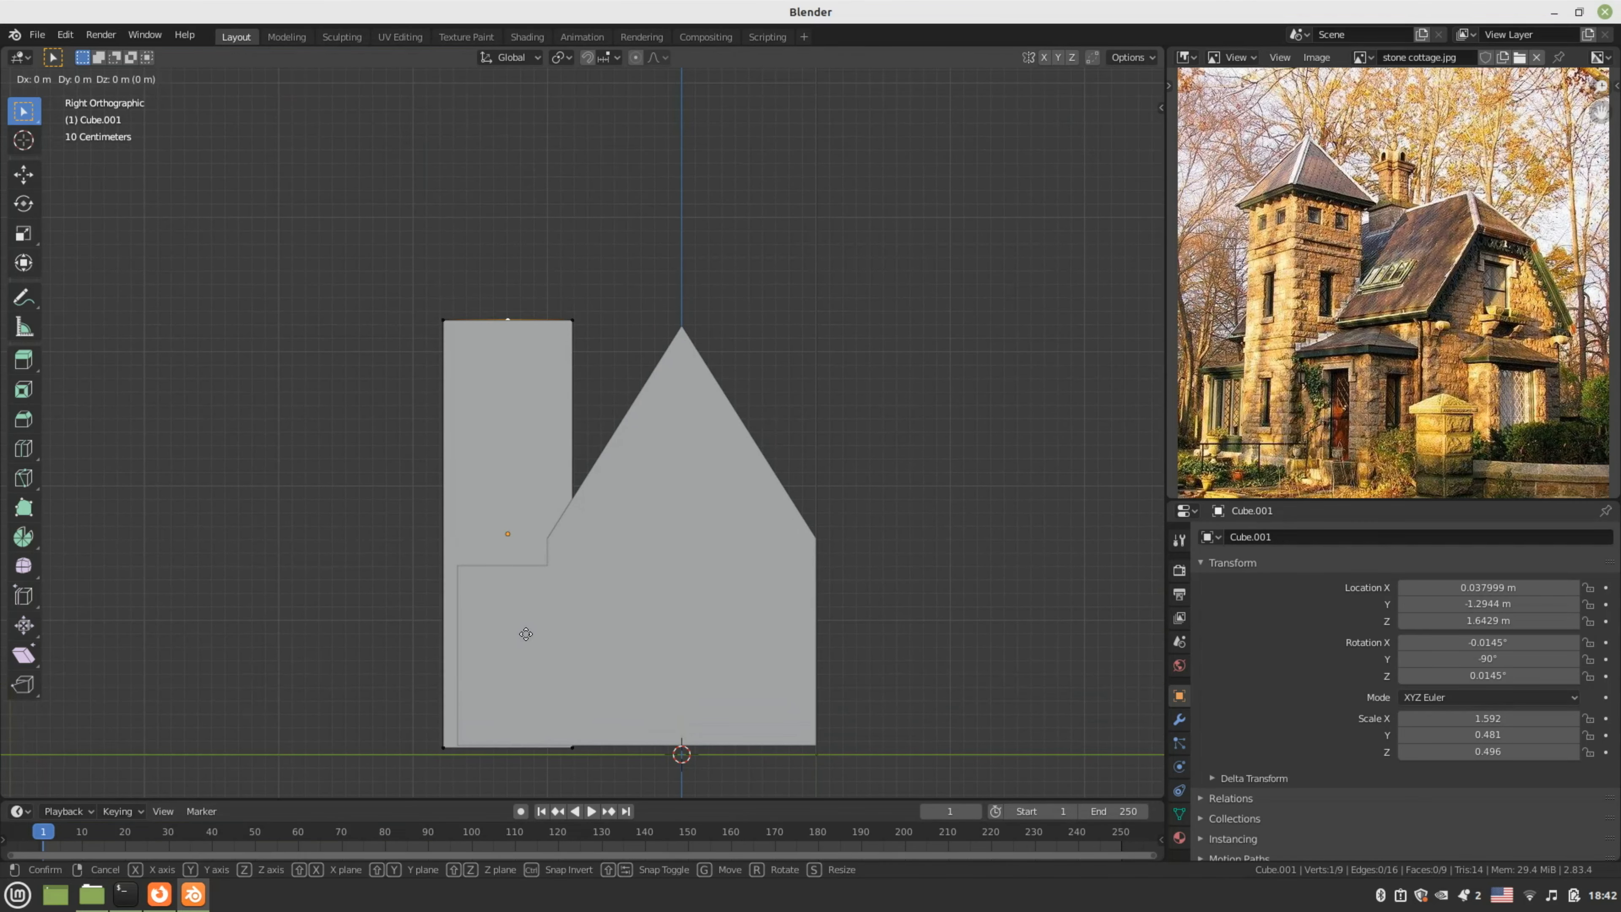
{"action": "key", "text": "z"}
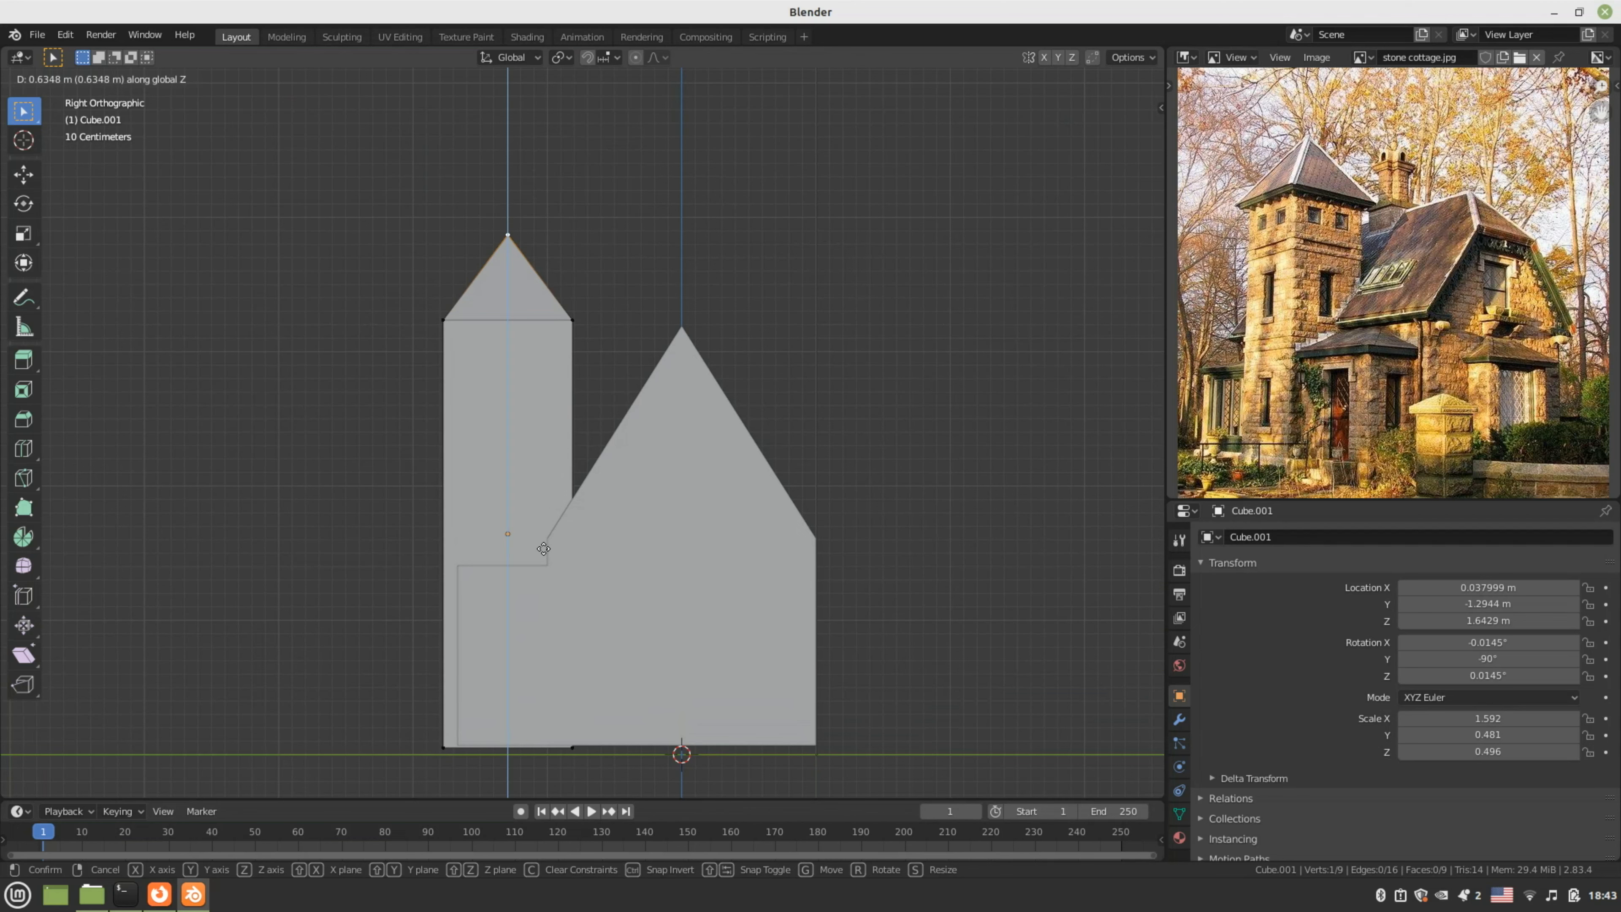
{"action": "left_click", "coordinate": [544, 548]}
{"action": "middle_click_drag", "start_coordinate": [543, 551], "coordinate": [633, 597]}
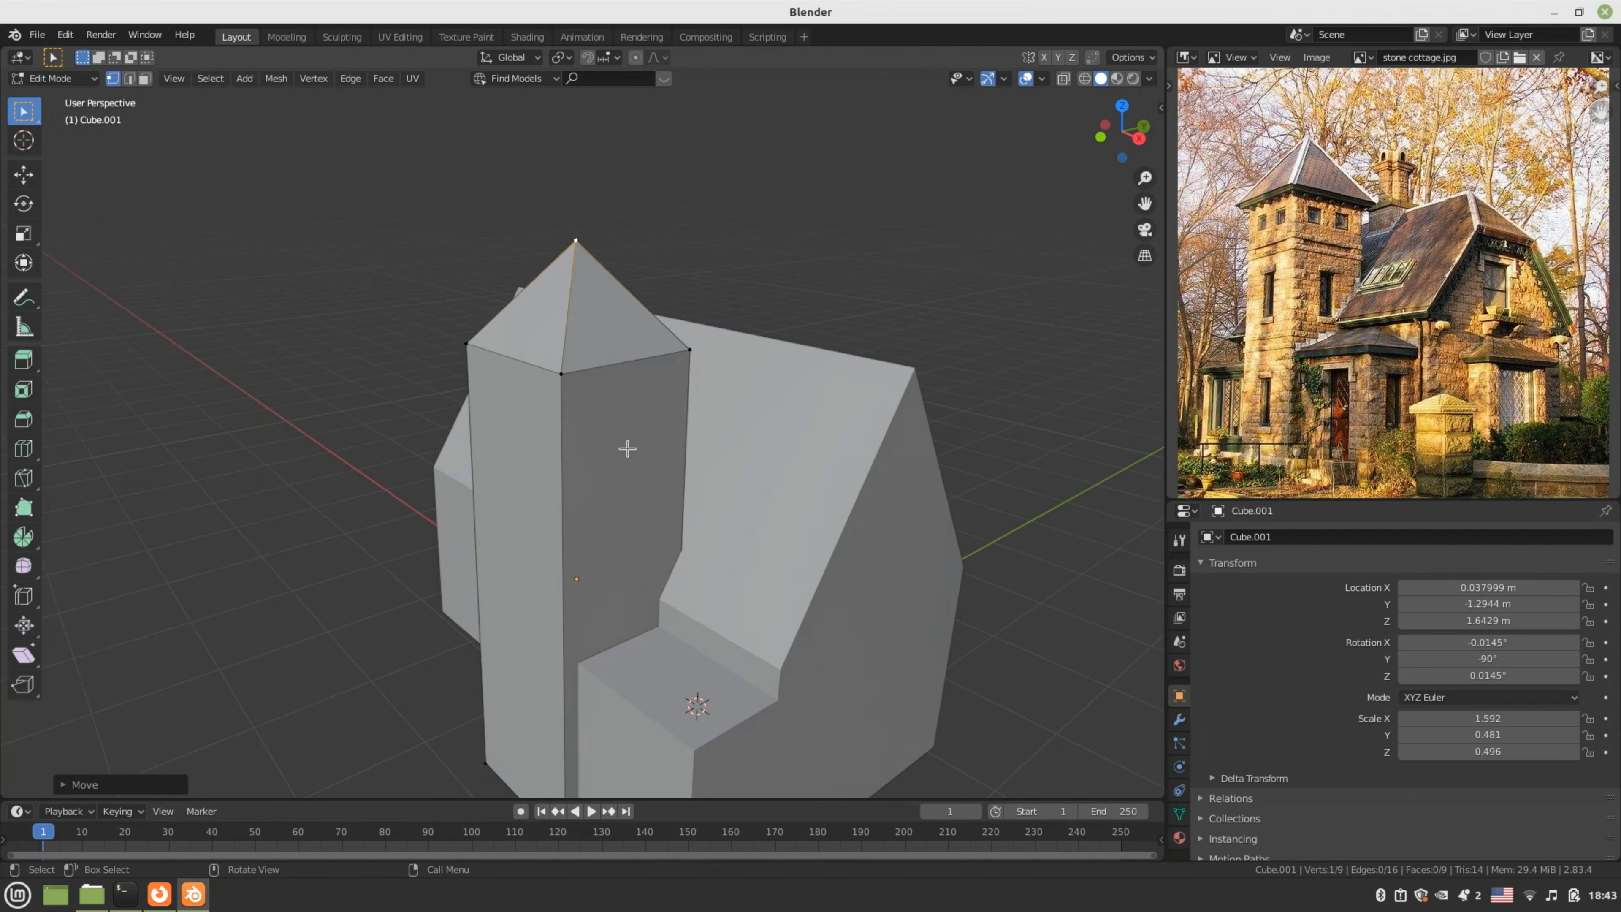
- Select the four faces of the tower's pyramid roof and extrude them slightly upward with Extrude Region
{"action": "key", "text": "3"}
{"action": "left_click", "coordinate": [608, 331]}
{"action": "left_click", "coordinate": [535, 355], "text": "shift"}
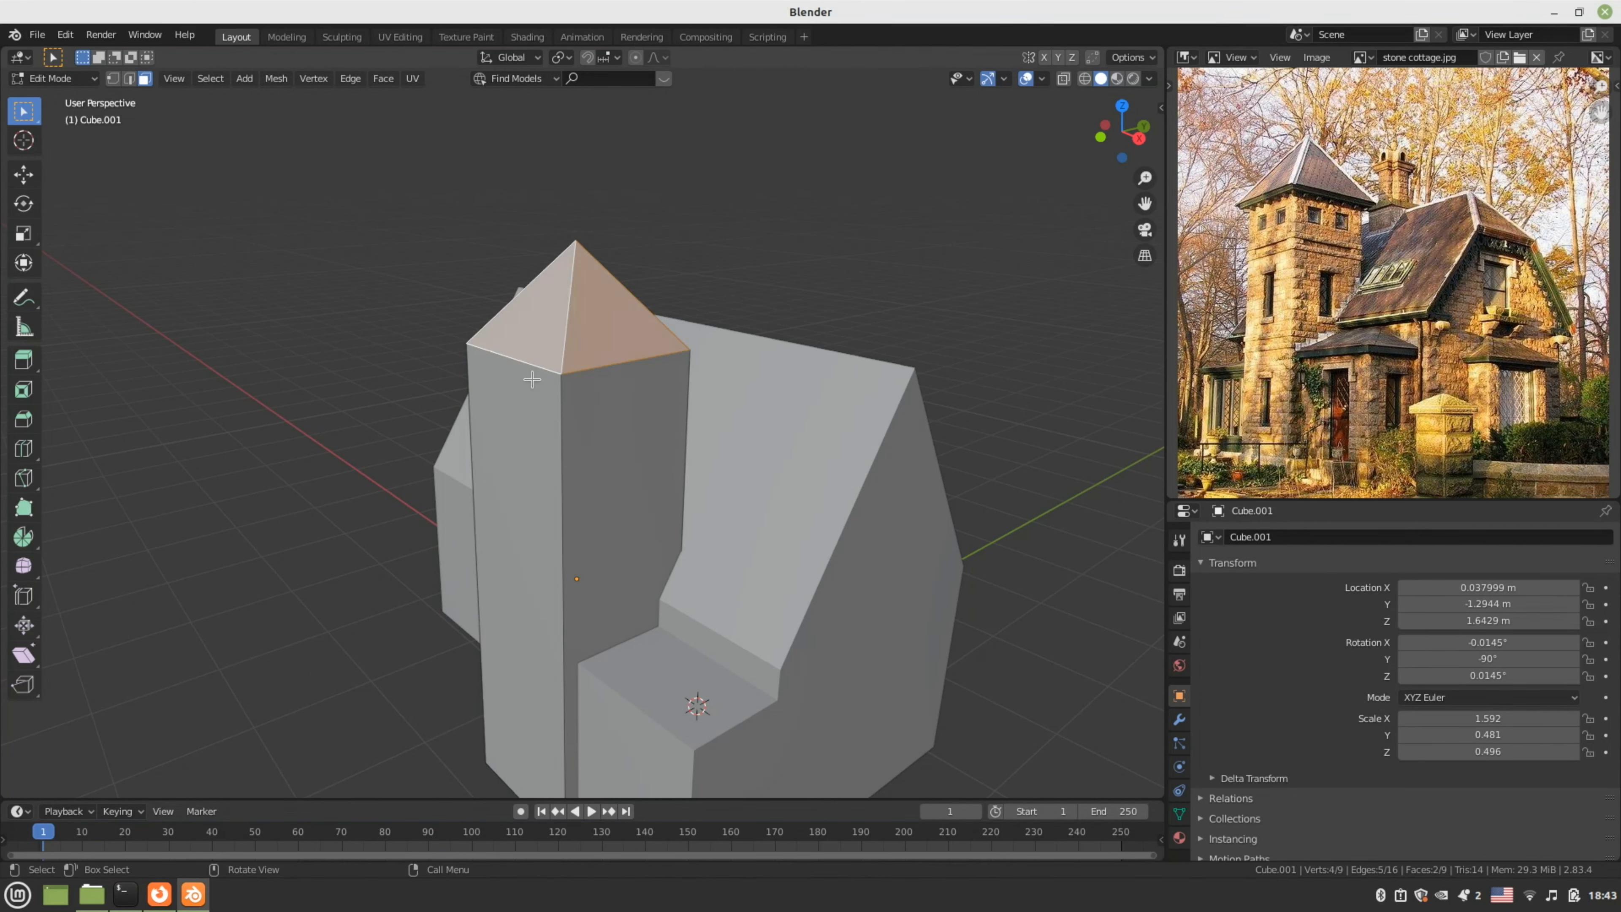
{"action": "middle_click_drag", "start_coordinate": [532, 380], "coordinate": [572, 422]}
{"action": "left_click", "coordinate": [662, 348], "text": "shift"}
{"action": "left_click", "coordinate": [527, 439], "text": "shift"}
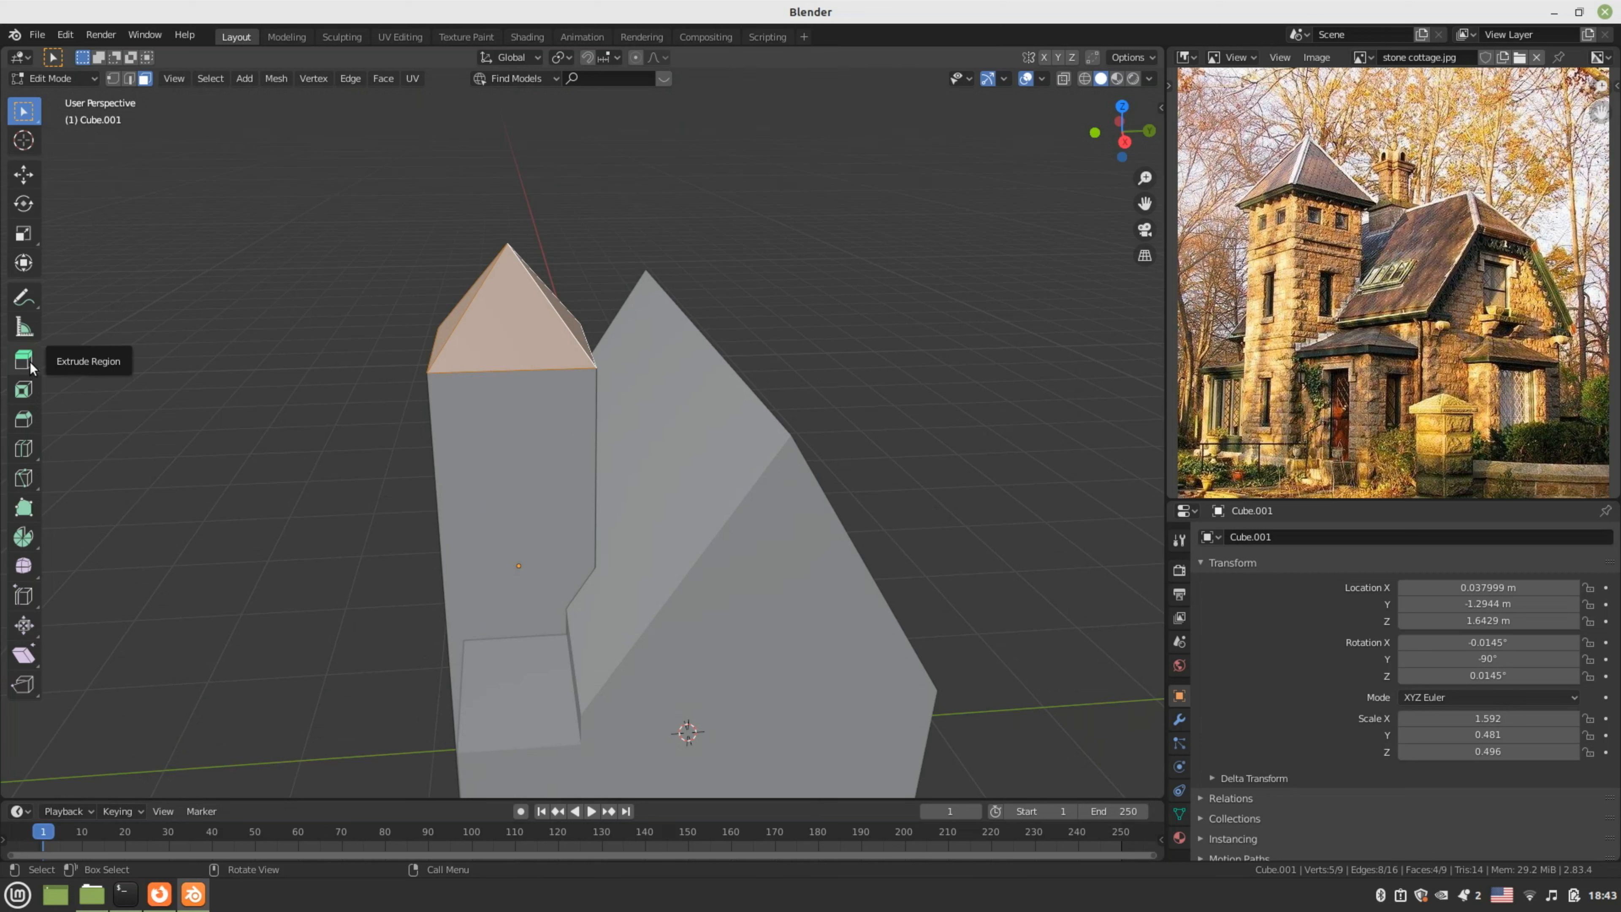
{"action": "left_click_drag", "start_coordinate": [30, 367], "coordinate": [29, 367]}
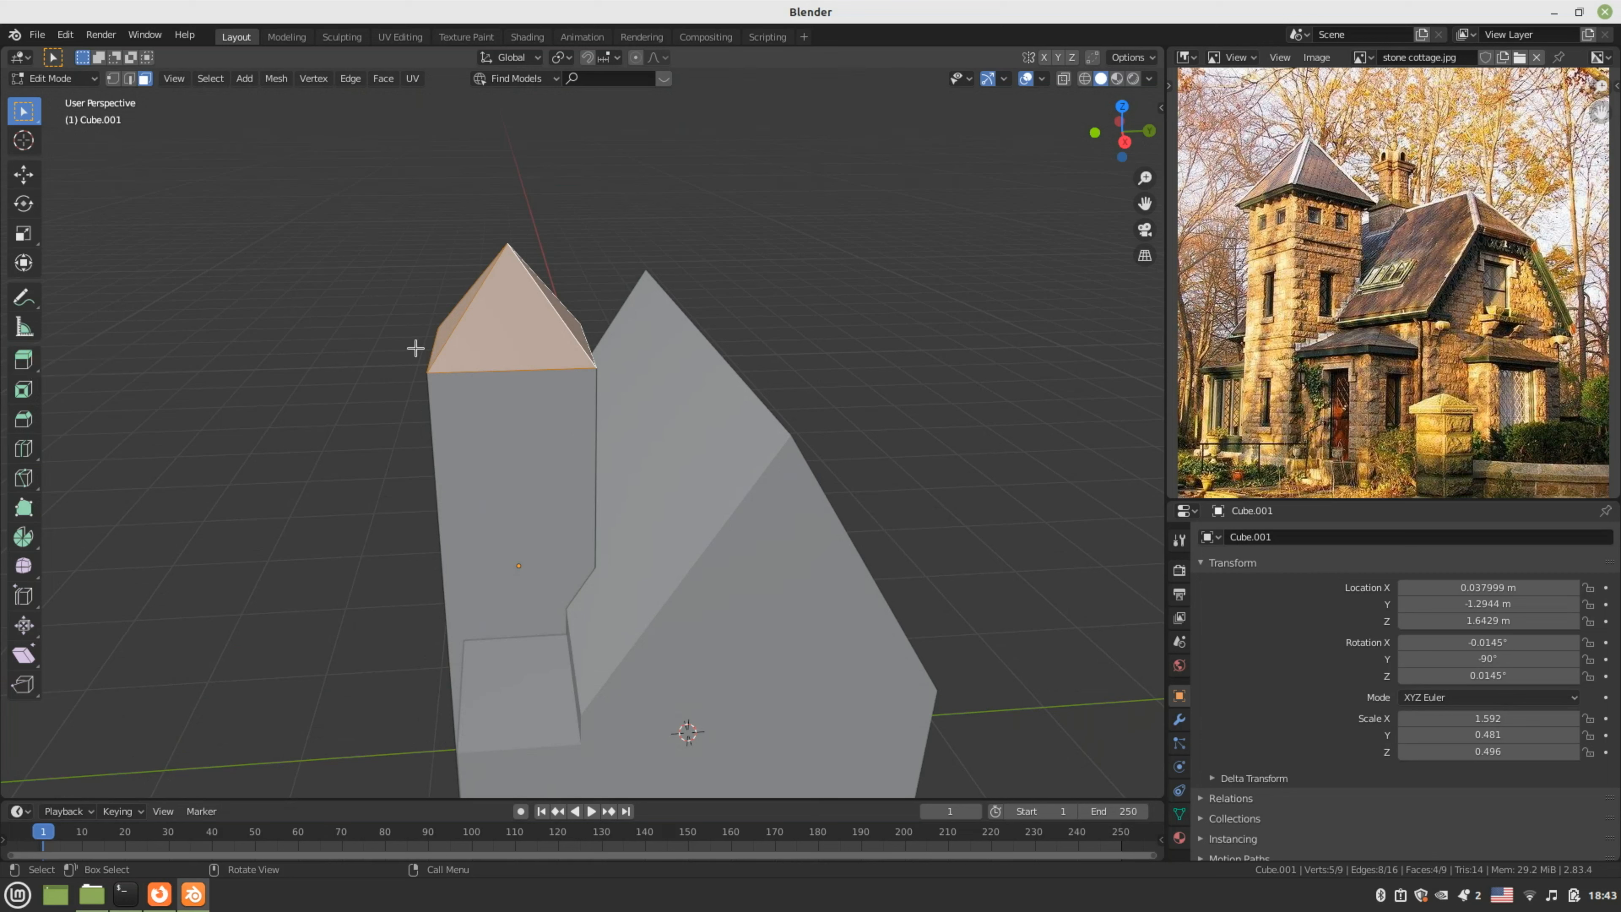
{"action": "left_click", "coordinate": [27, 363]}
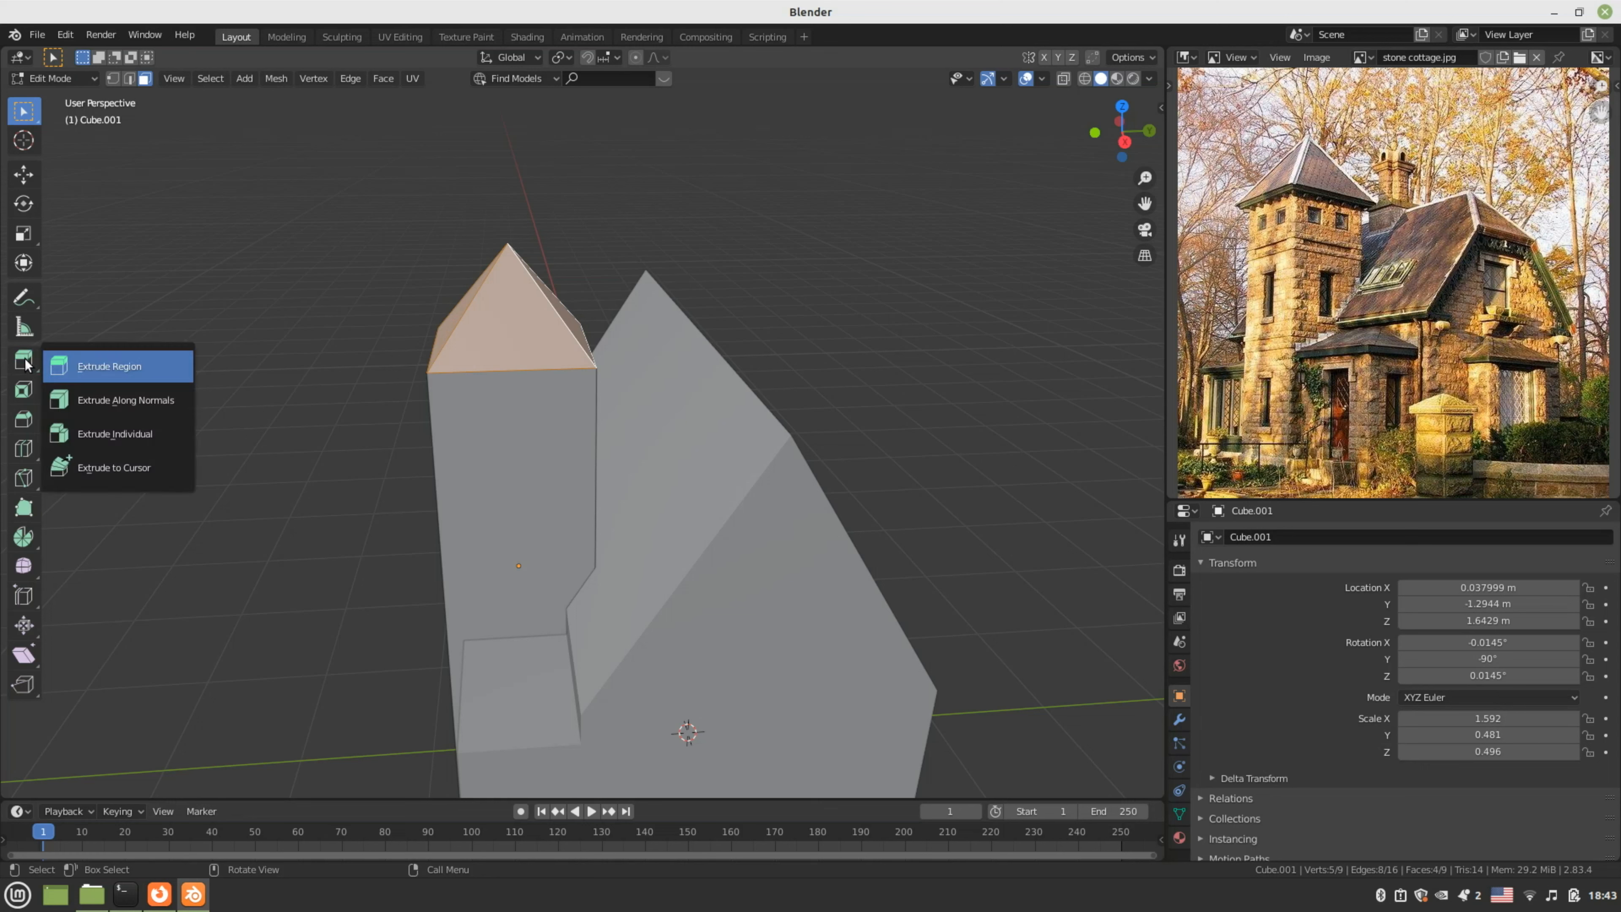
{"action": "left_click", "coordinate": [84, 367]}
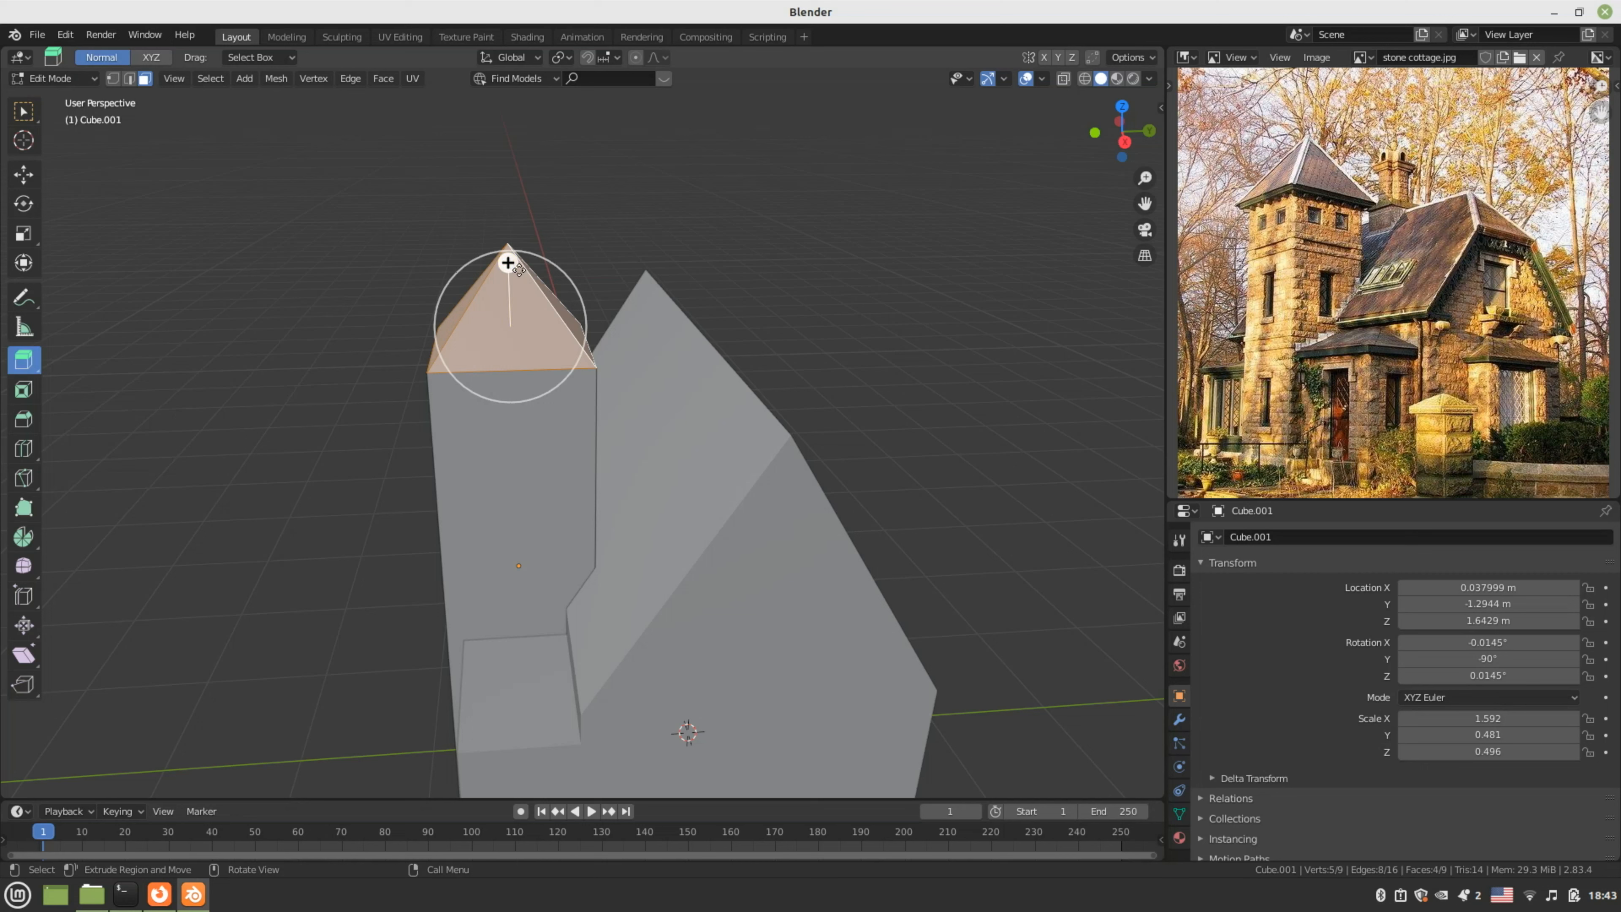
{"action": "left_click_drag", "start_coordinate": [509, 261], "coordinate": [515, 249]}
- Scale up the extruded roof faces so the eaves overhang the tower walls slightly
{"action": "key", "text": "s"}
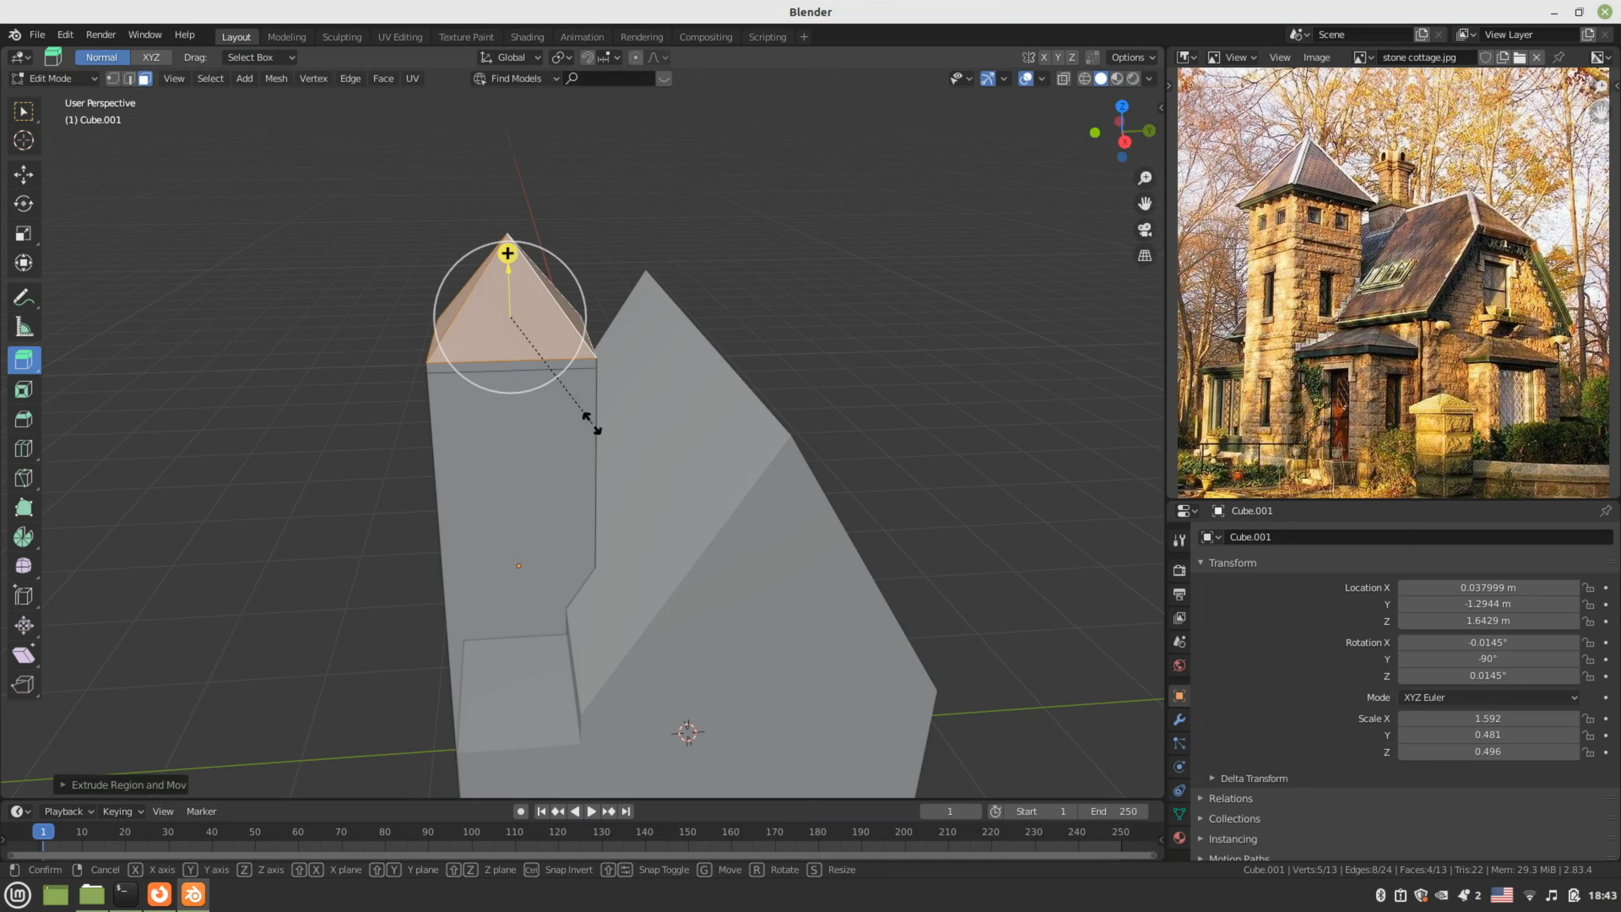
{"action": "left_click", "coordinate": [616, 422]}
{"action": "middle_click_drag", "start_coordinate": [616, 423], "coordinate": [579, 435]}
- Raise the enlarged tower roof about 0.03 m along global Z and deselect it
{"action": "key", "text": "g"}
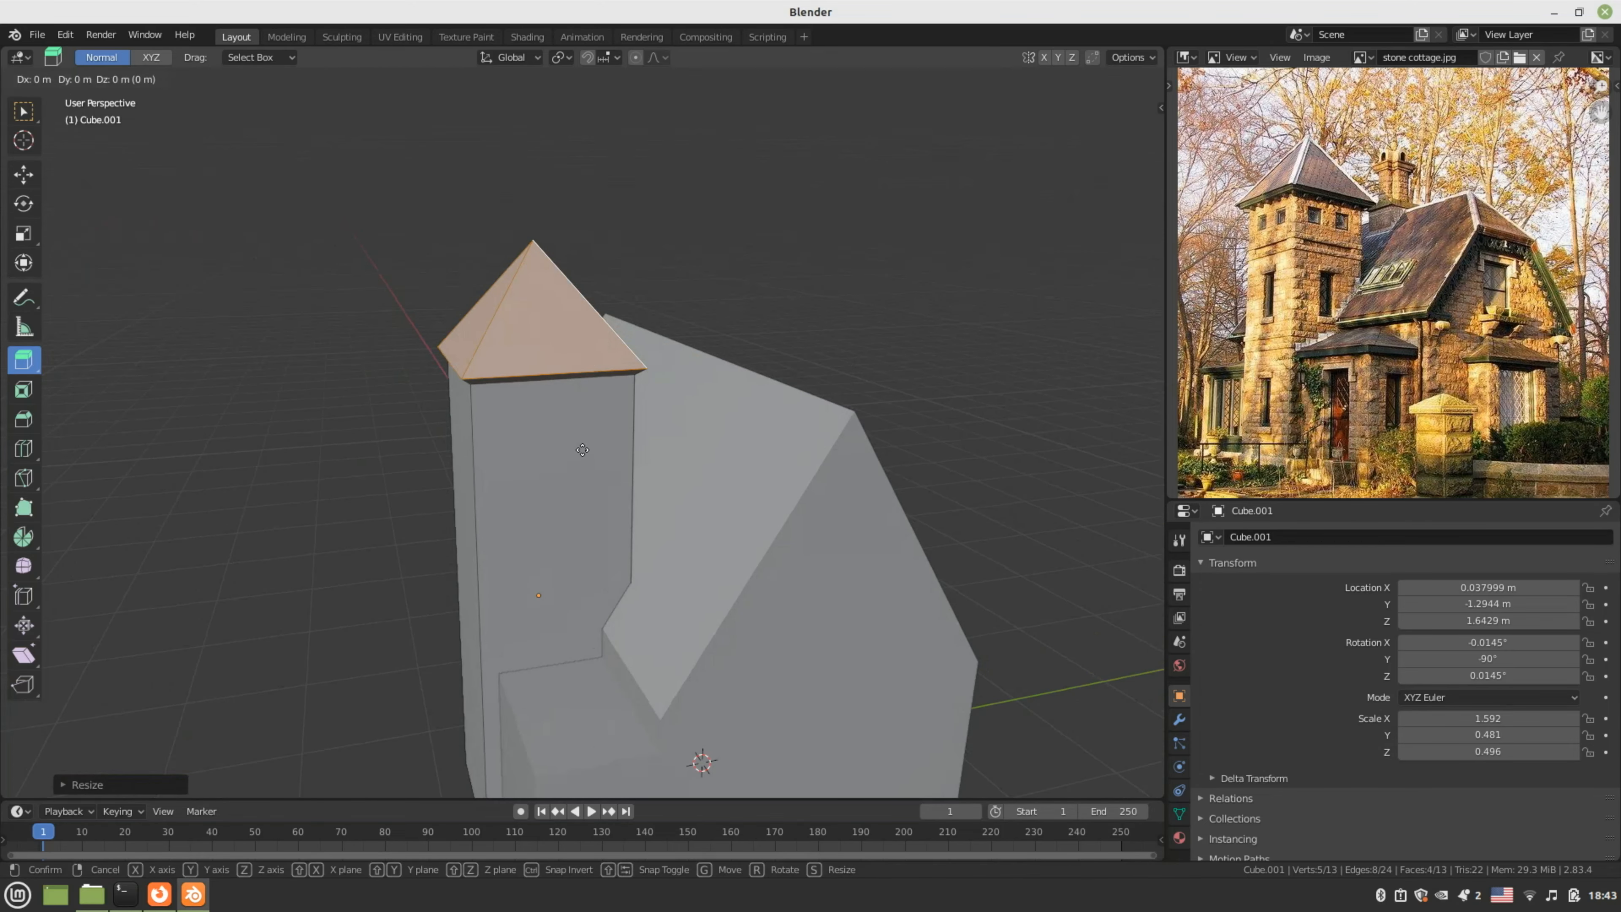
{"action": "right_click", "coordinate": [582, 449]}
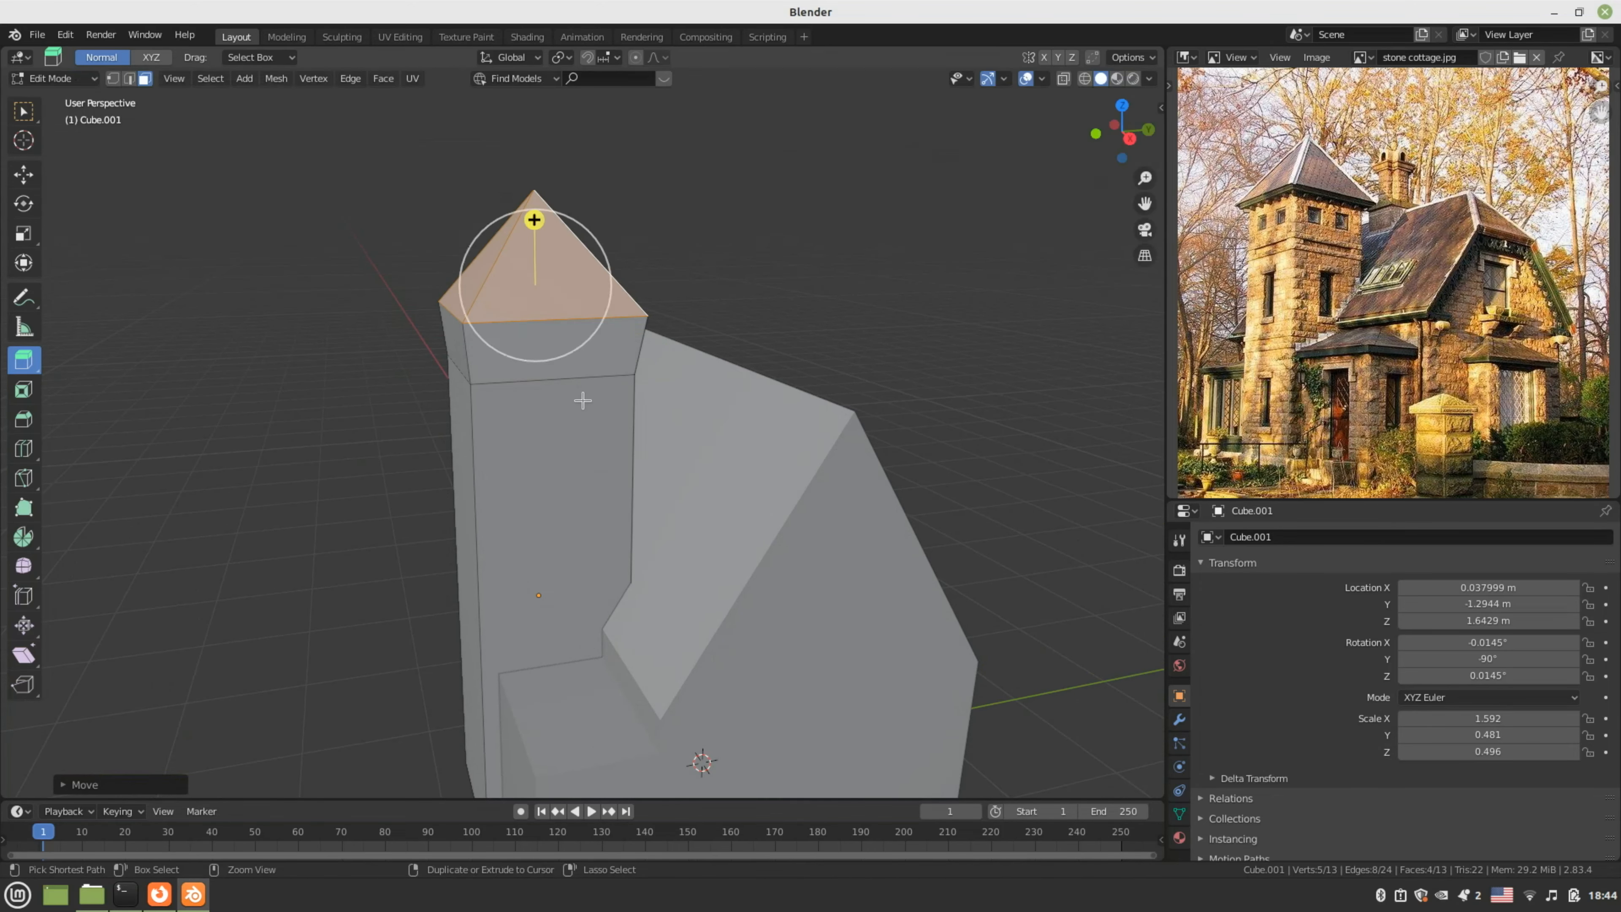
{"action": "left_click", "coordinate": [24, 112]}
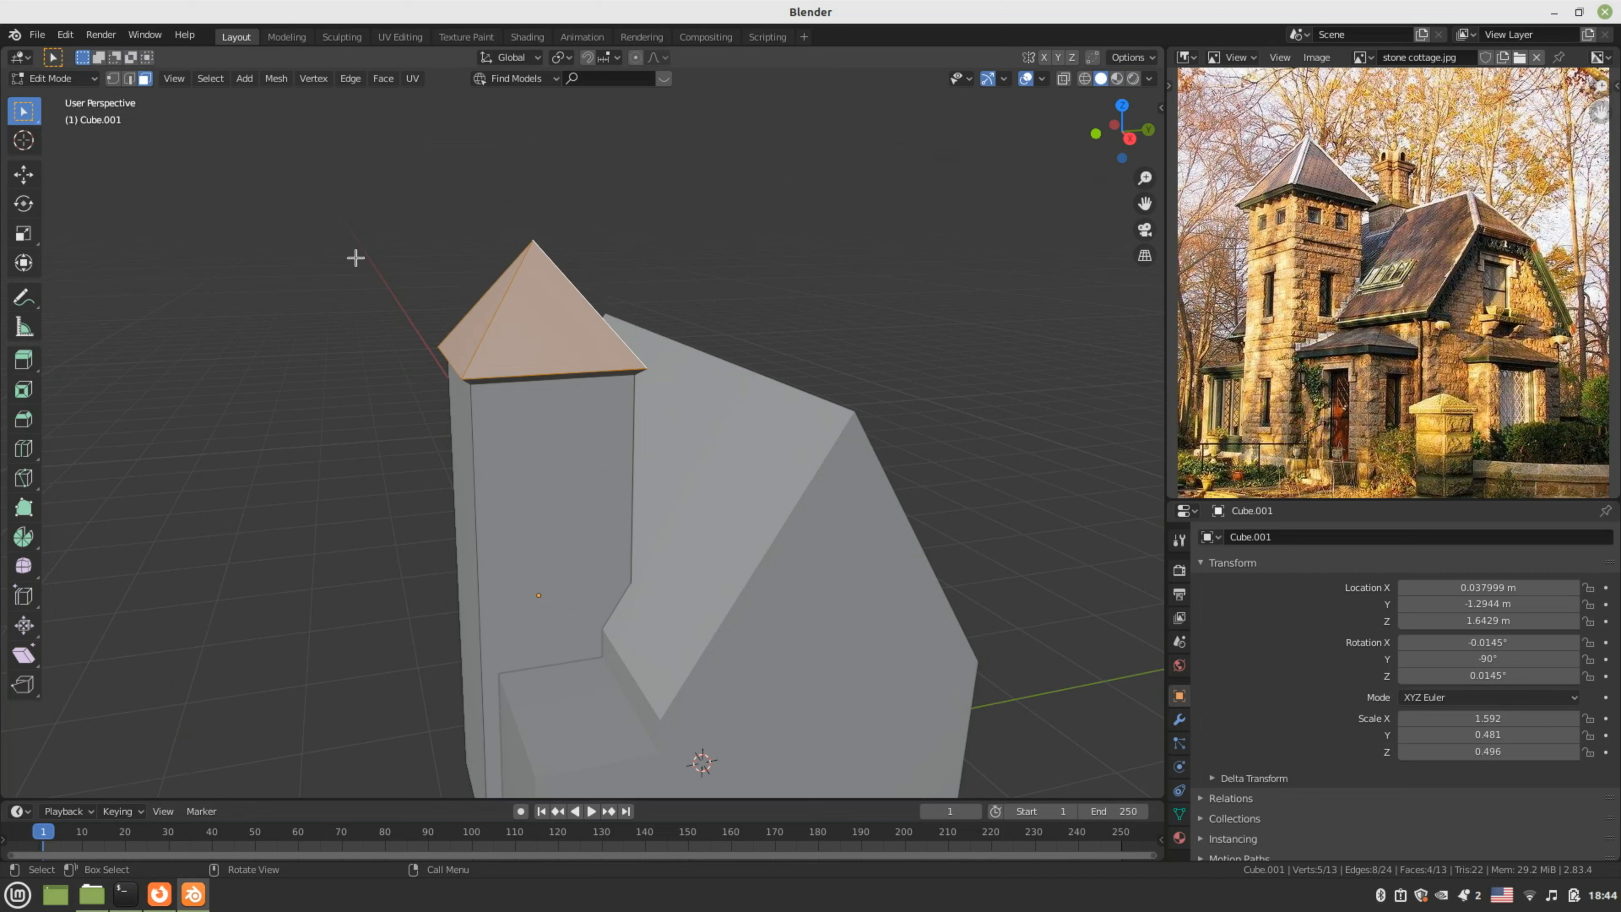
{"action": "key", "text": "g"}
{"action": "key", "text": "z"}
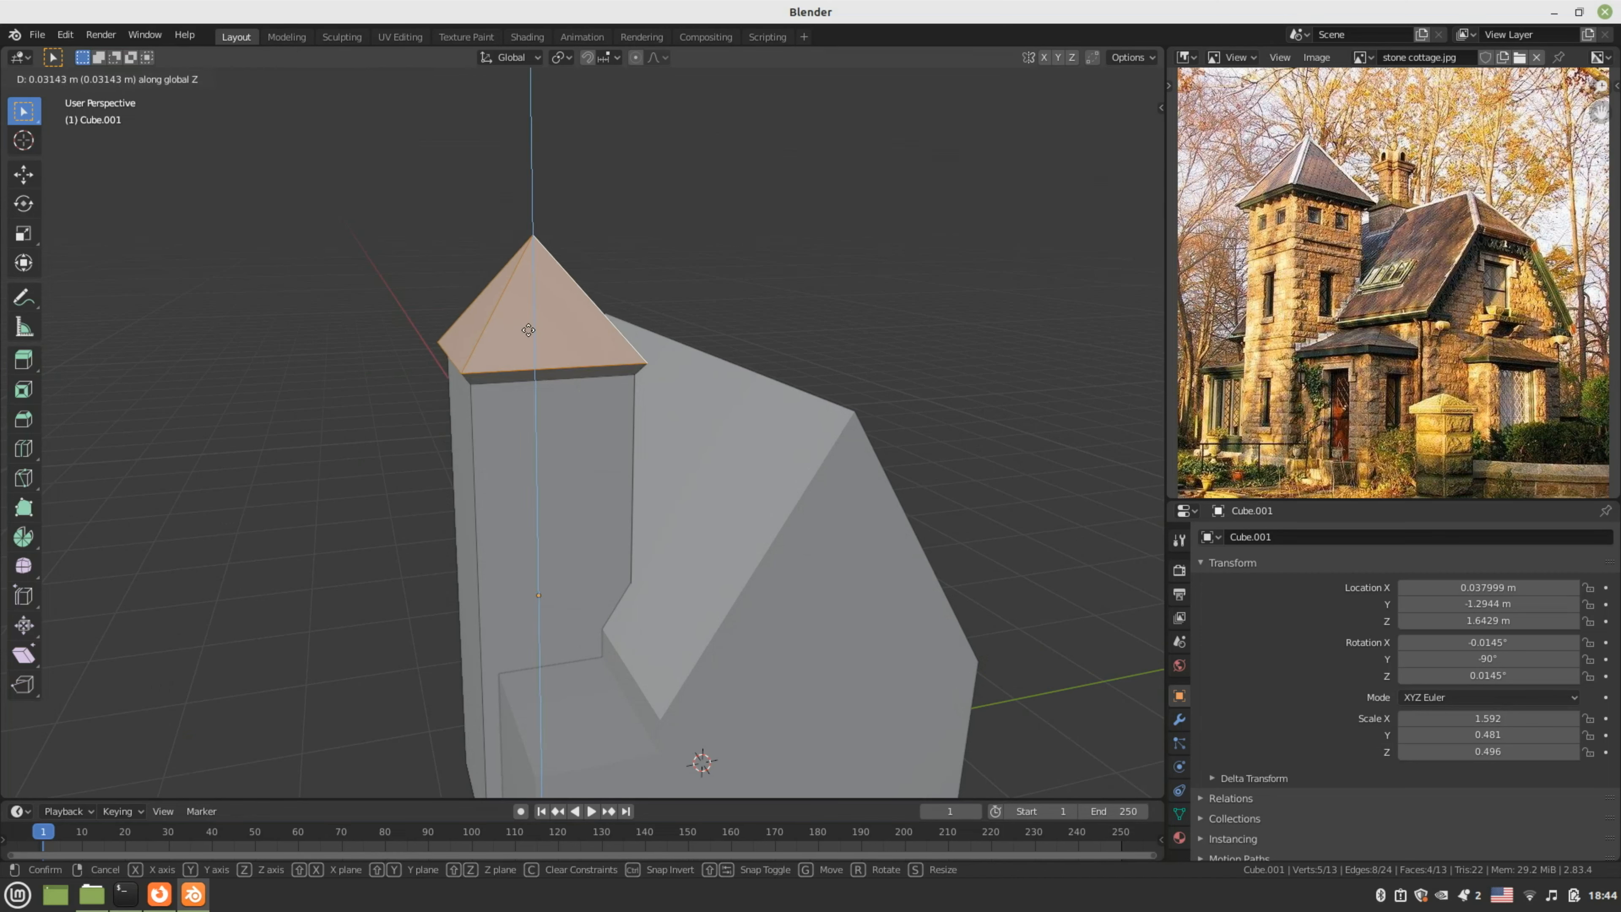
{"action": "left_click", "coordinate": [528, 331]}
{"action": "middle_click_drag", "start_coordinate": [502, 382], "coordinate": [447, 421]}
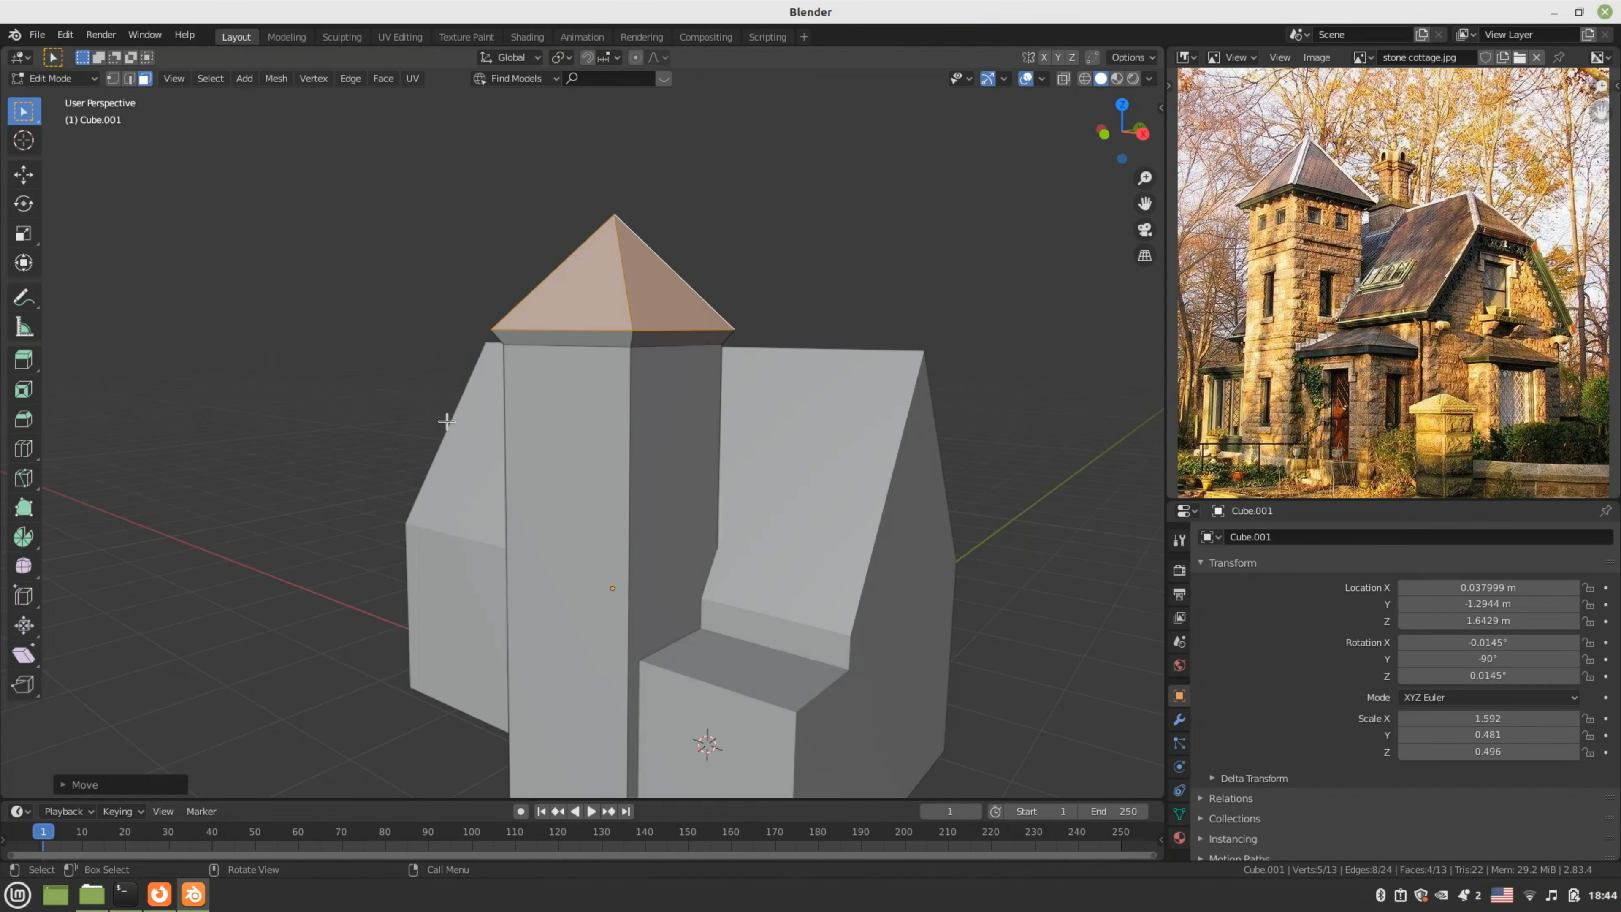
{"action": "left_click", "coordinate": [419, 400]}
- Select the four outer eave edges around the tower roof and bevel them about 0.028 m wide with one segment
{"action": "middle_click_drag", "start_coordinate": [418, 497], "coordinate": [393, 566], "text": "shift"}
{"action": "scroll", "coordinate": [434, 533], "scroll_direction": "up", "scroll_amount": 1}
{"action": "scroll", "coordinate": [434, 533], "scroll_direction": "up", "scroll_amount": 2}
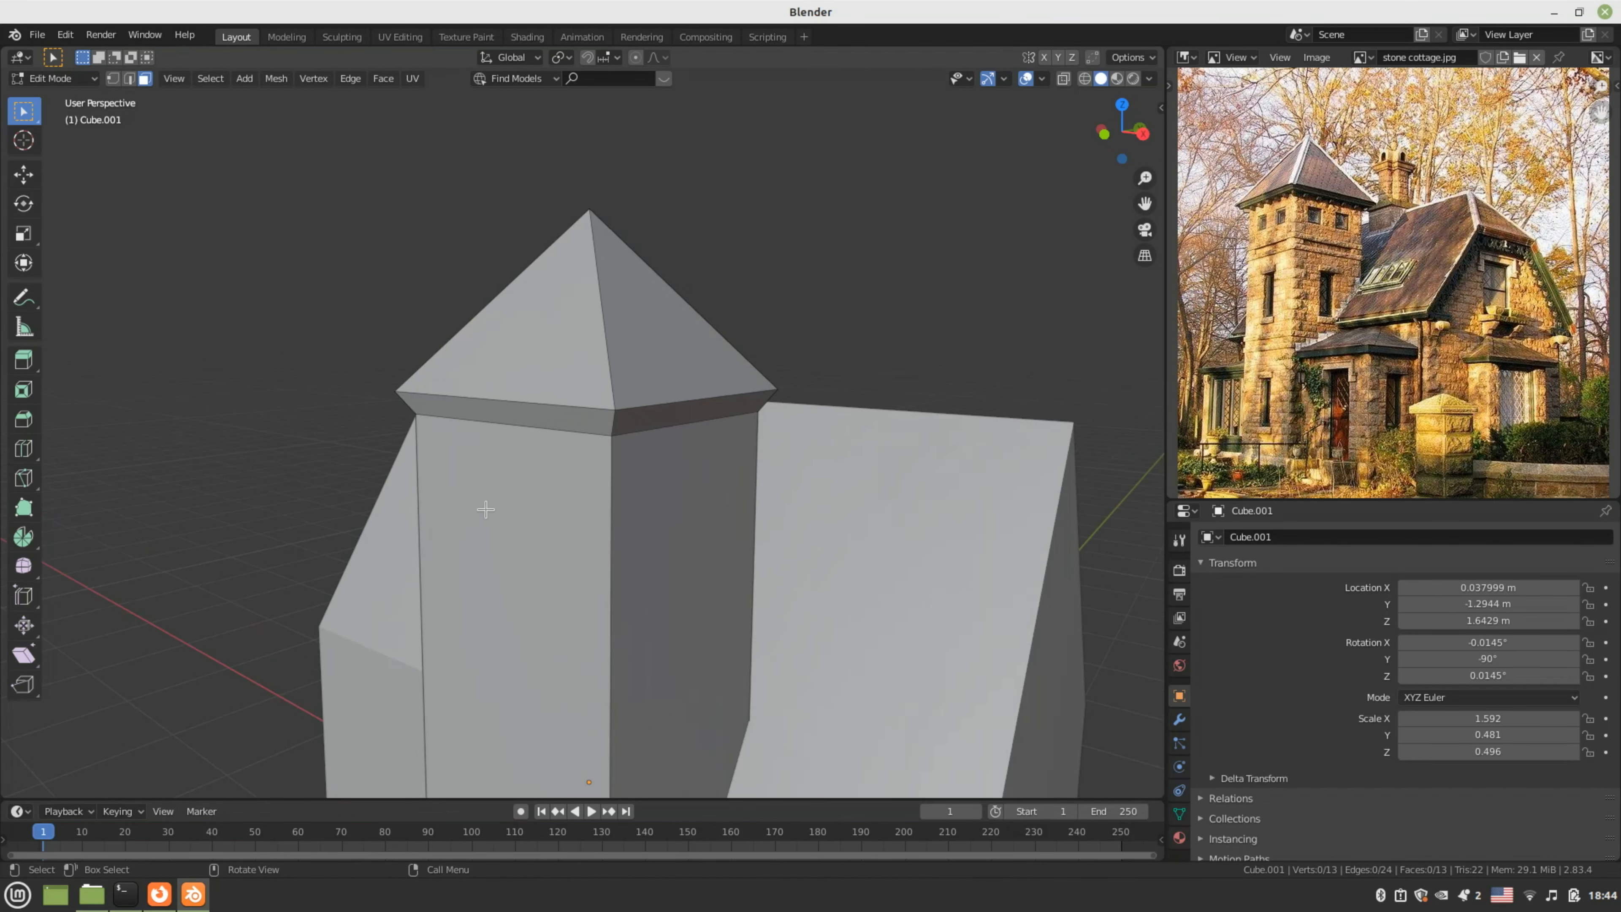
{"action": "key", "text": "2"}
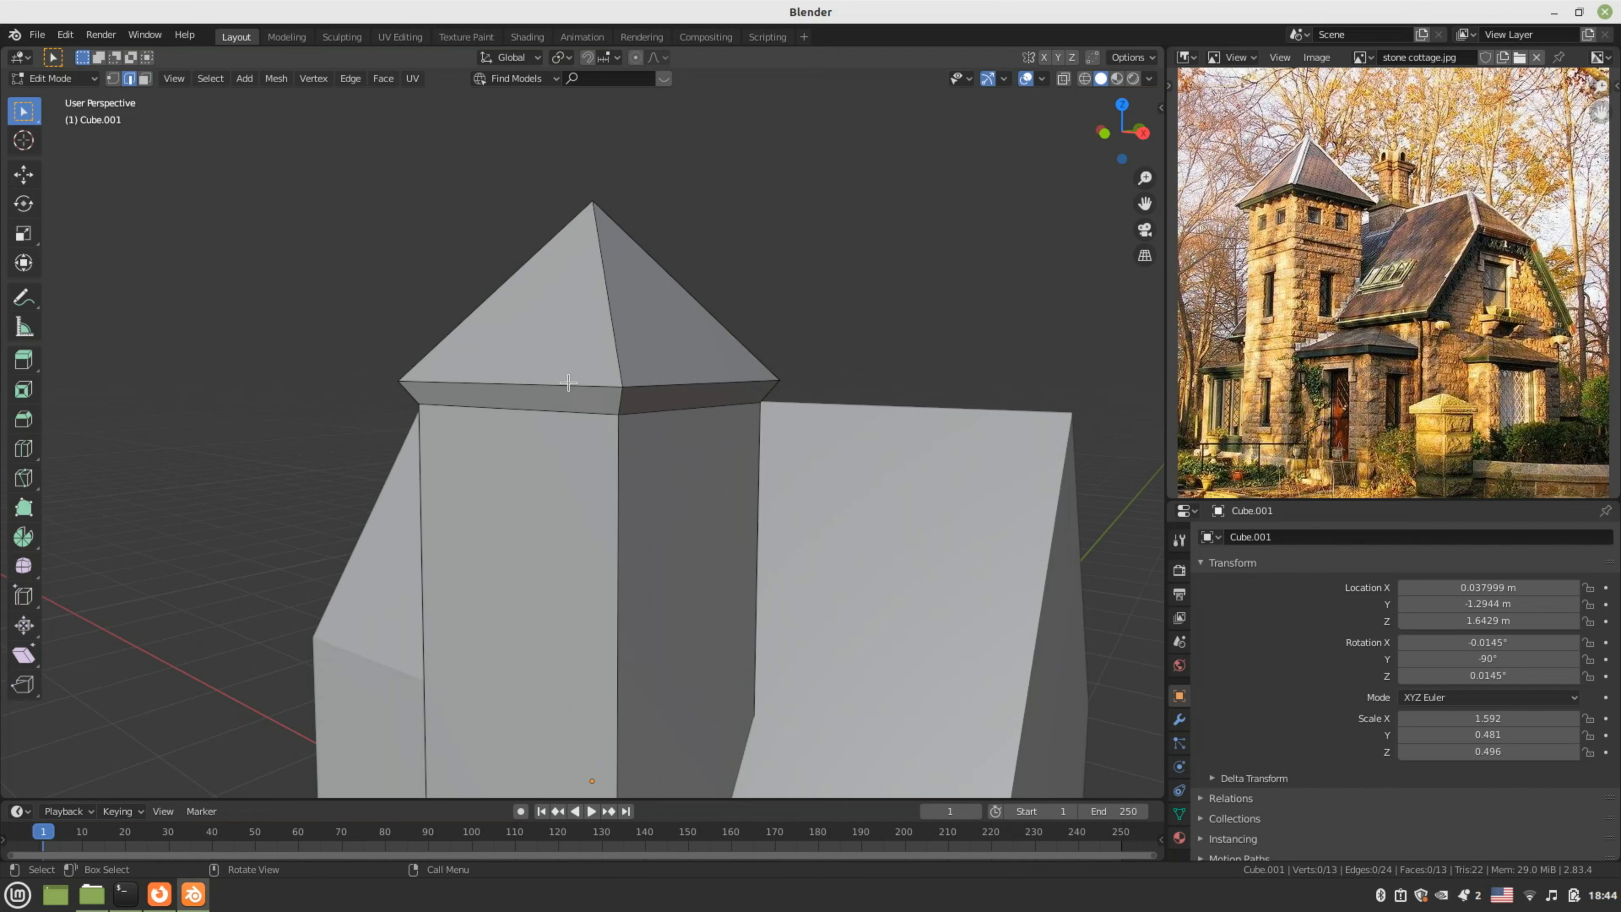
{"action": "left_click", "coordinate": [569, 385], "text": "alt"}
{"action": "middle_click_drag", "start_coordinate": [568, 384], "coordinate": [570, 443]}
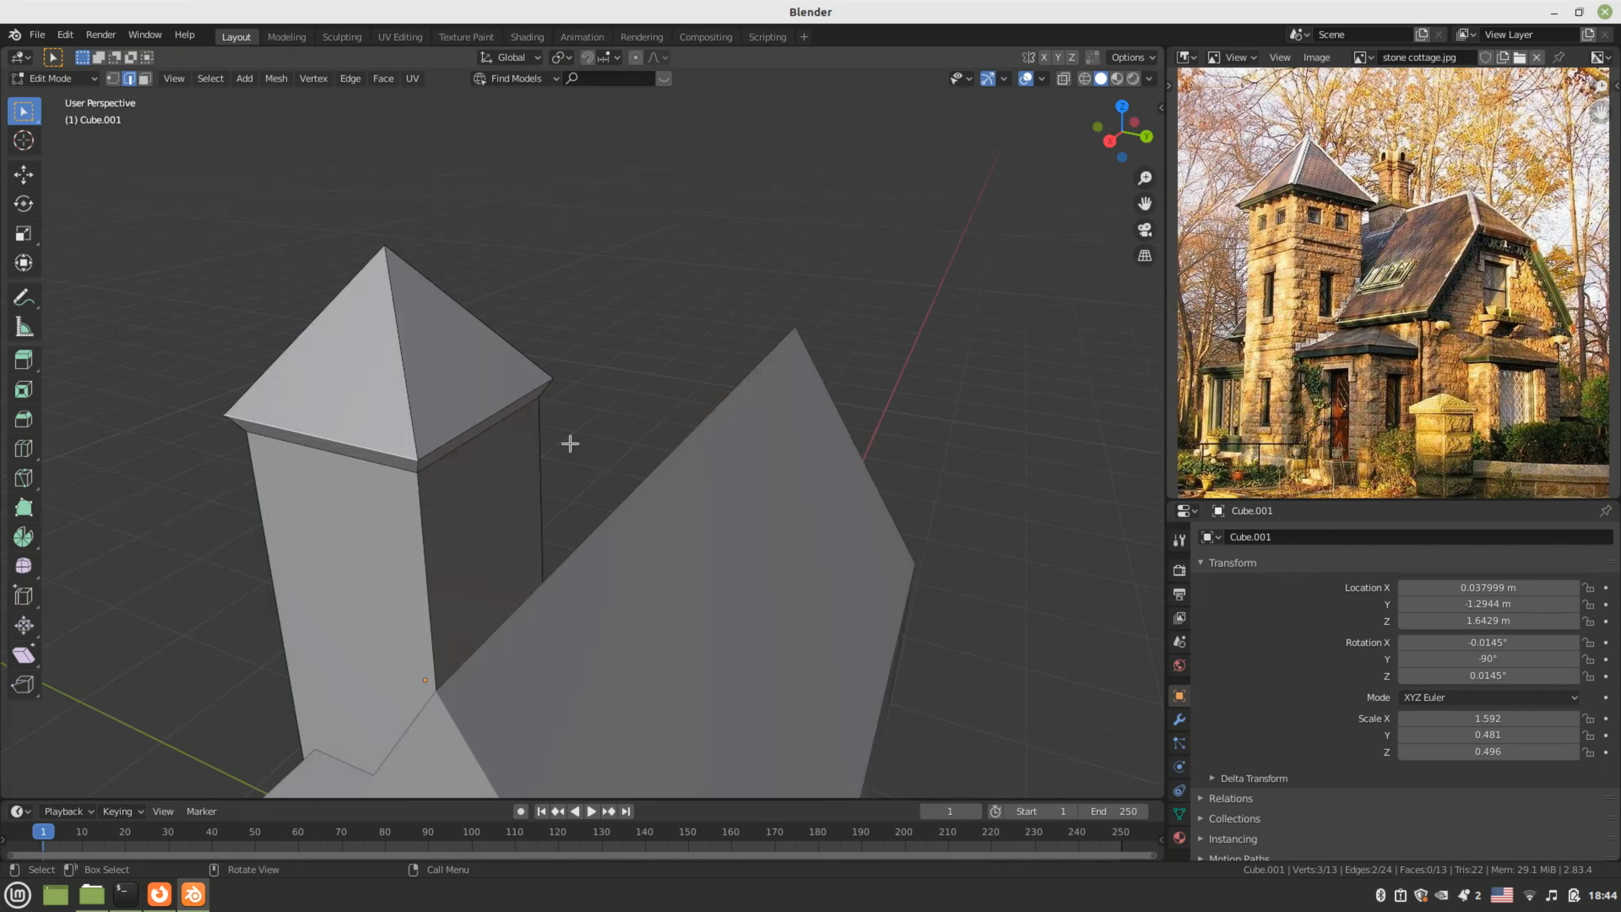
{"action": "left_click", "coordinate": [486, 420], "text": "alt+shift"}
{"action": "middle_click_drag", "start_coordinate": [486, 420], "coordinate": [636, 351]}
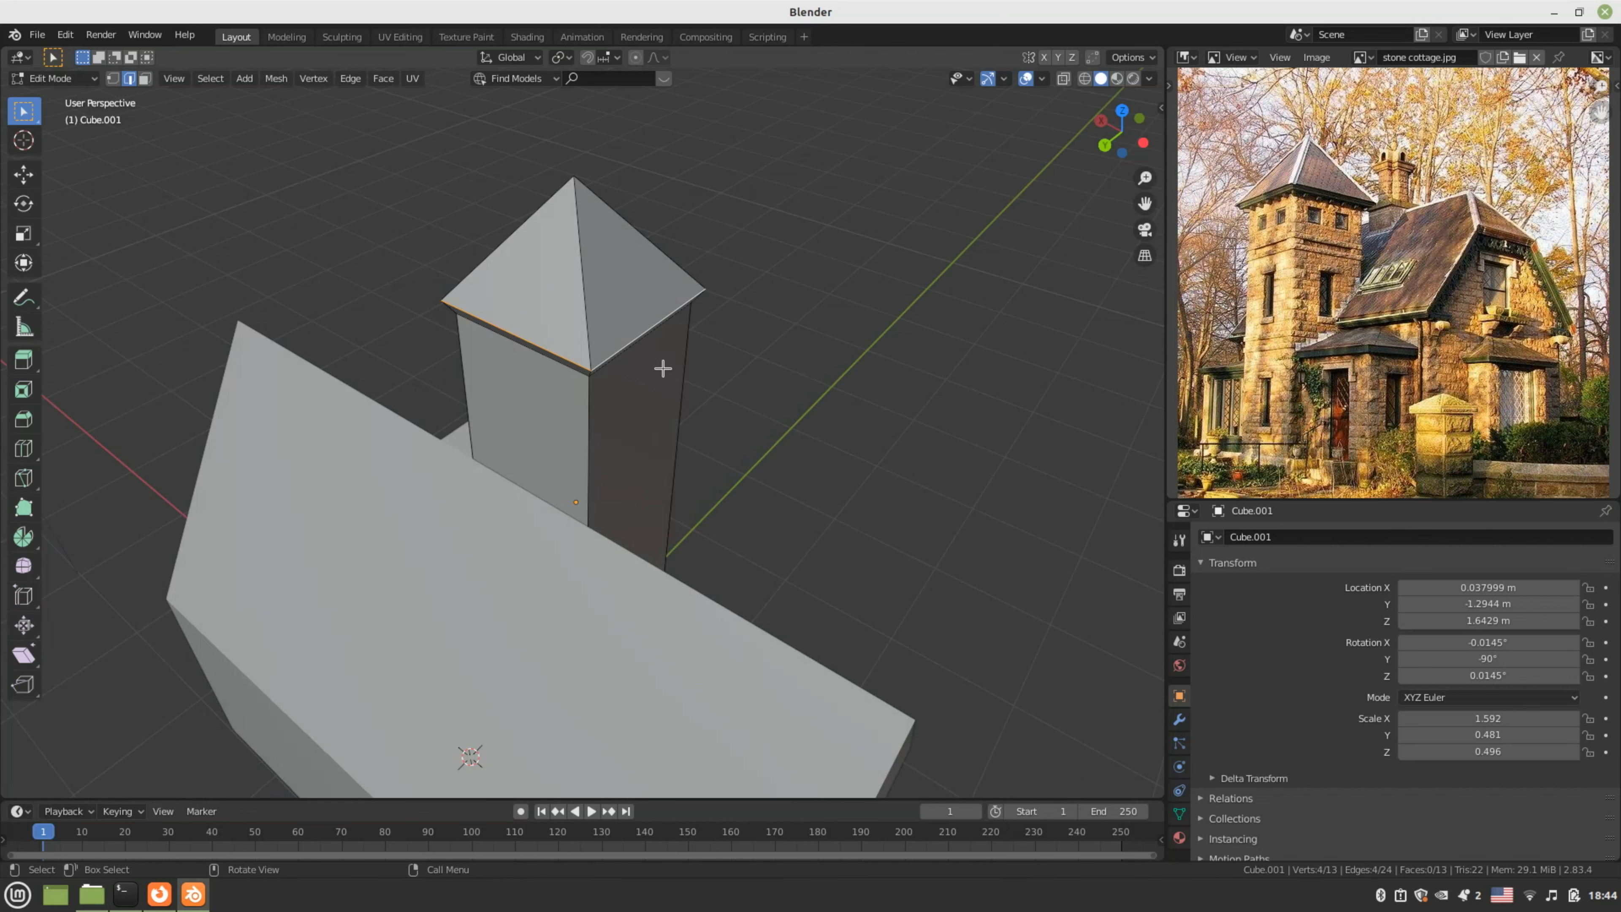
{"action": "middle_click_drag", "start_coordinate": [717, 366], "coordinate": [494, 286]}
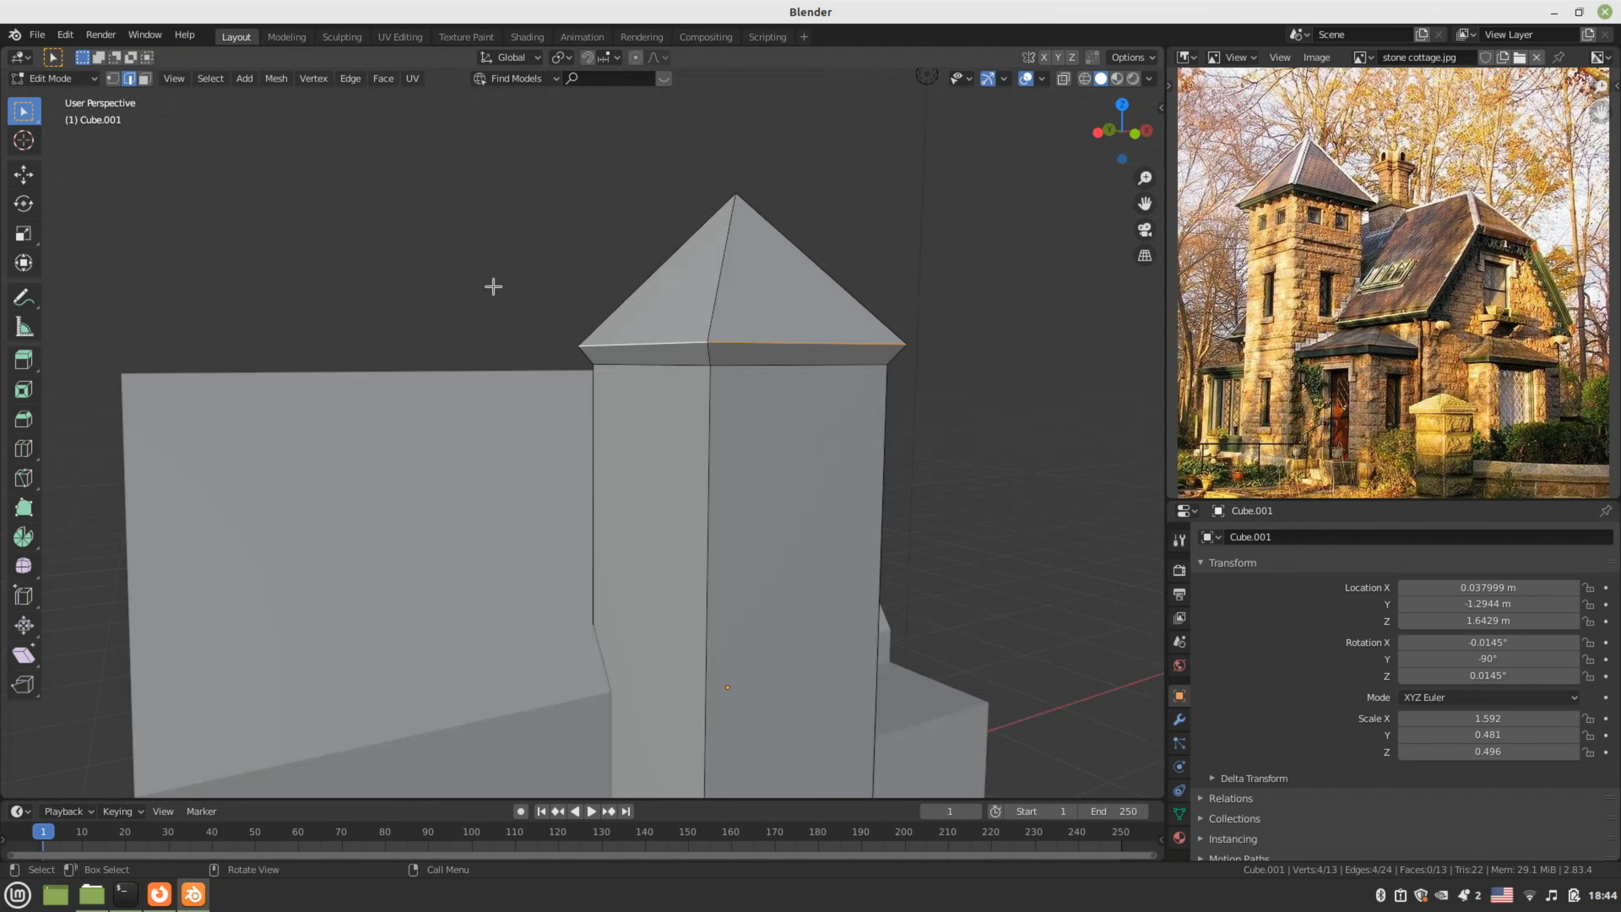
{"action": "right_click", "coordinate": [759, 340]}
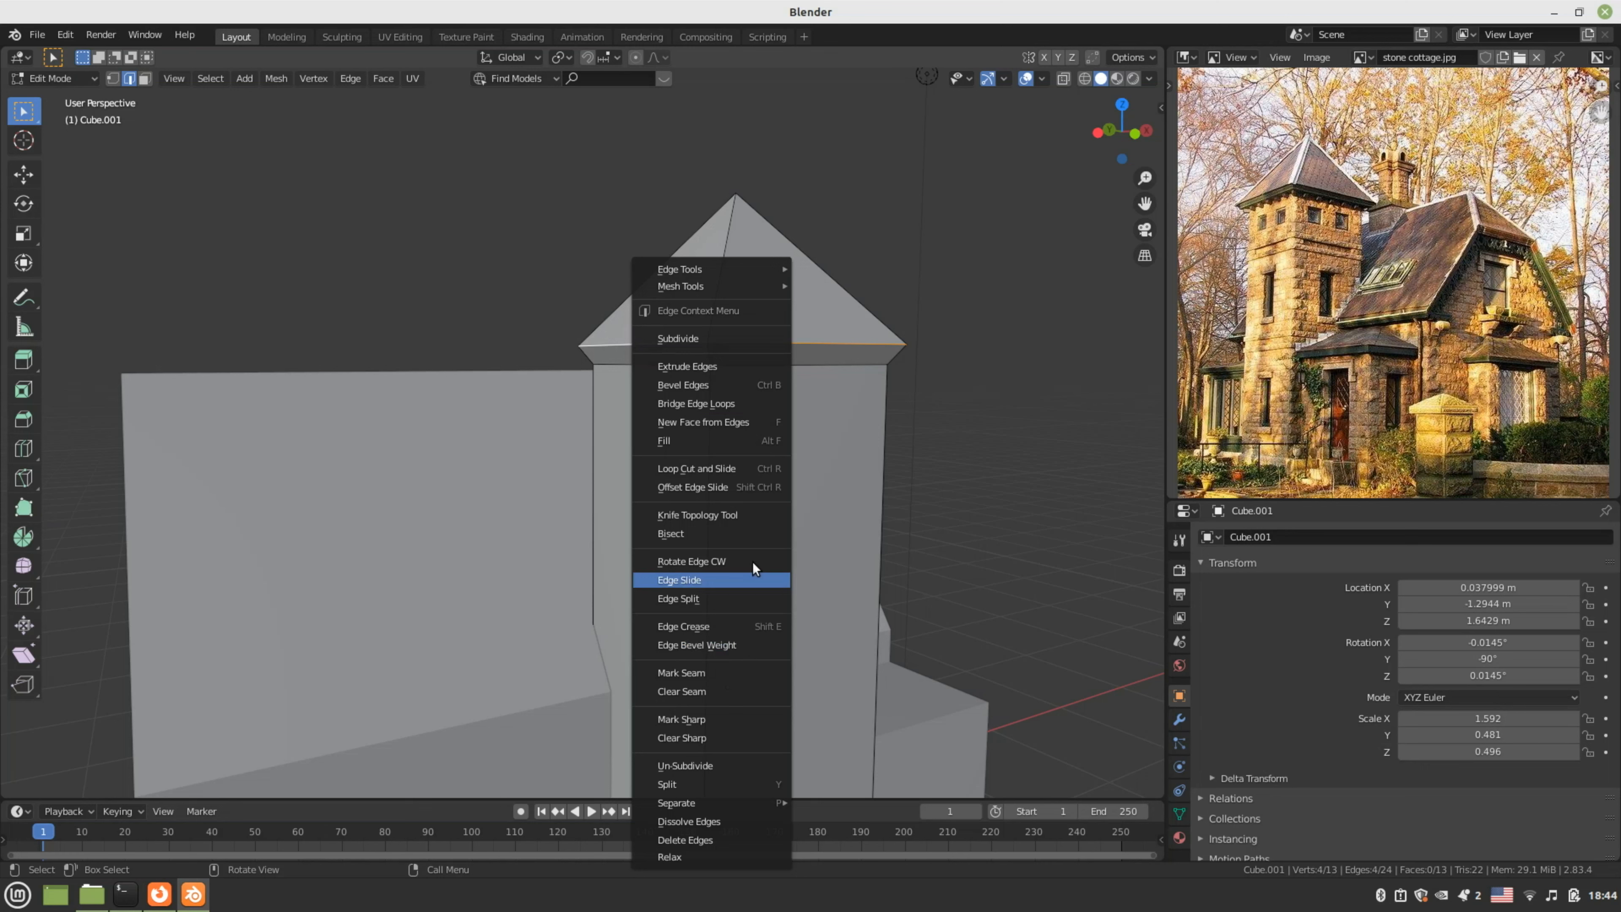
{"action": "mouse_move", "coordinate": [765, 271]}
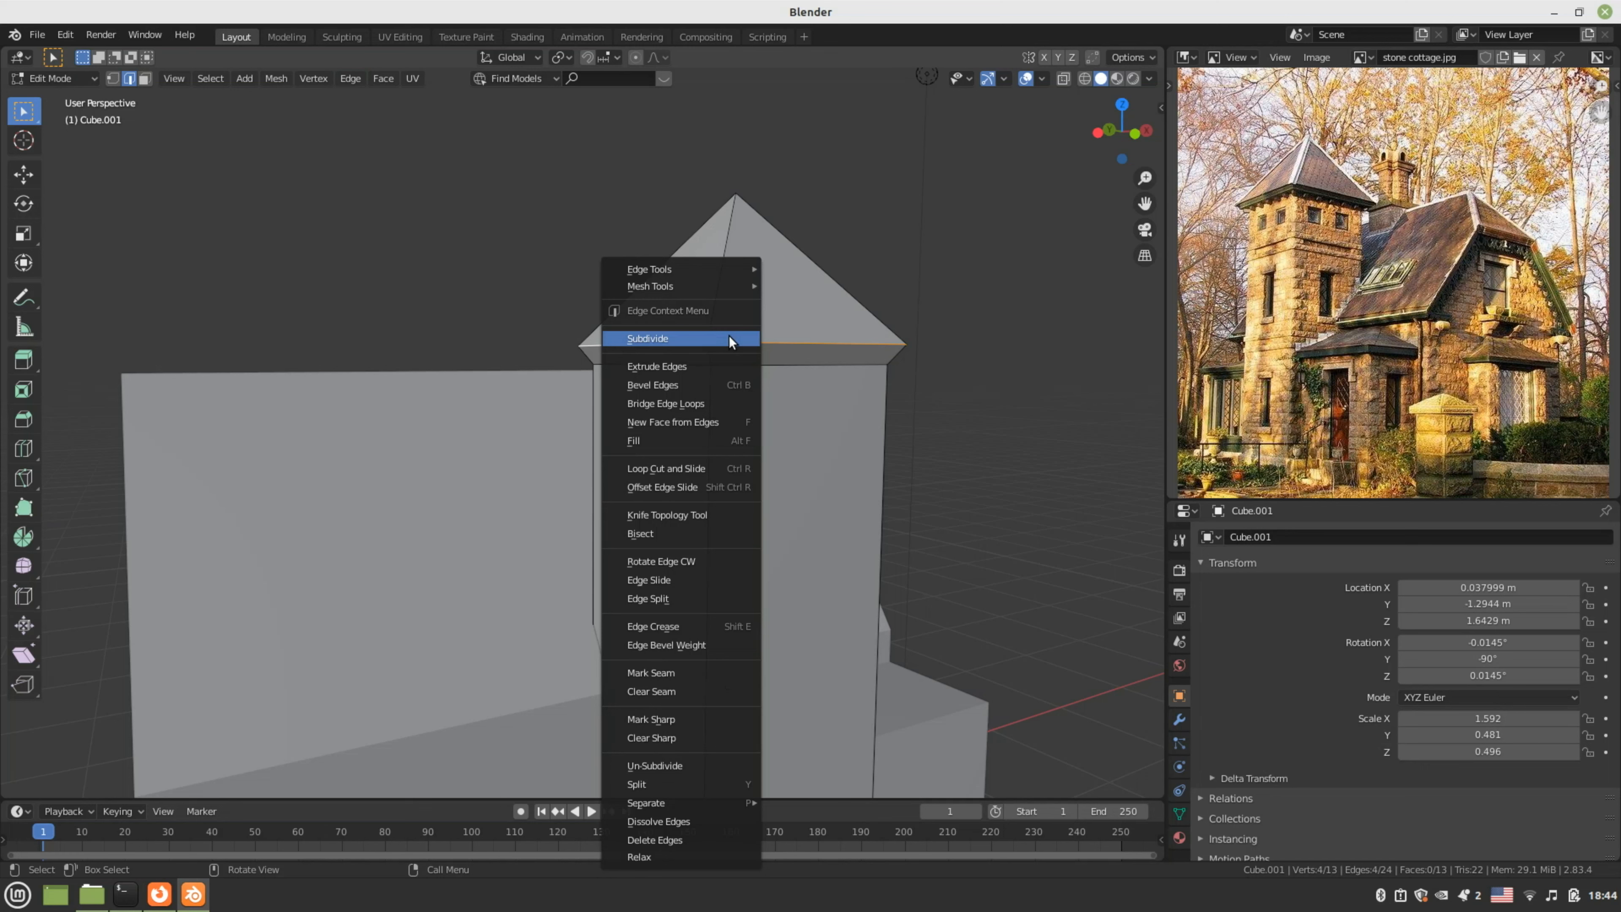
{"action": "left_click", "coordinate": [712, 387]}
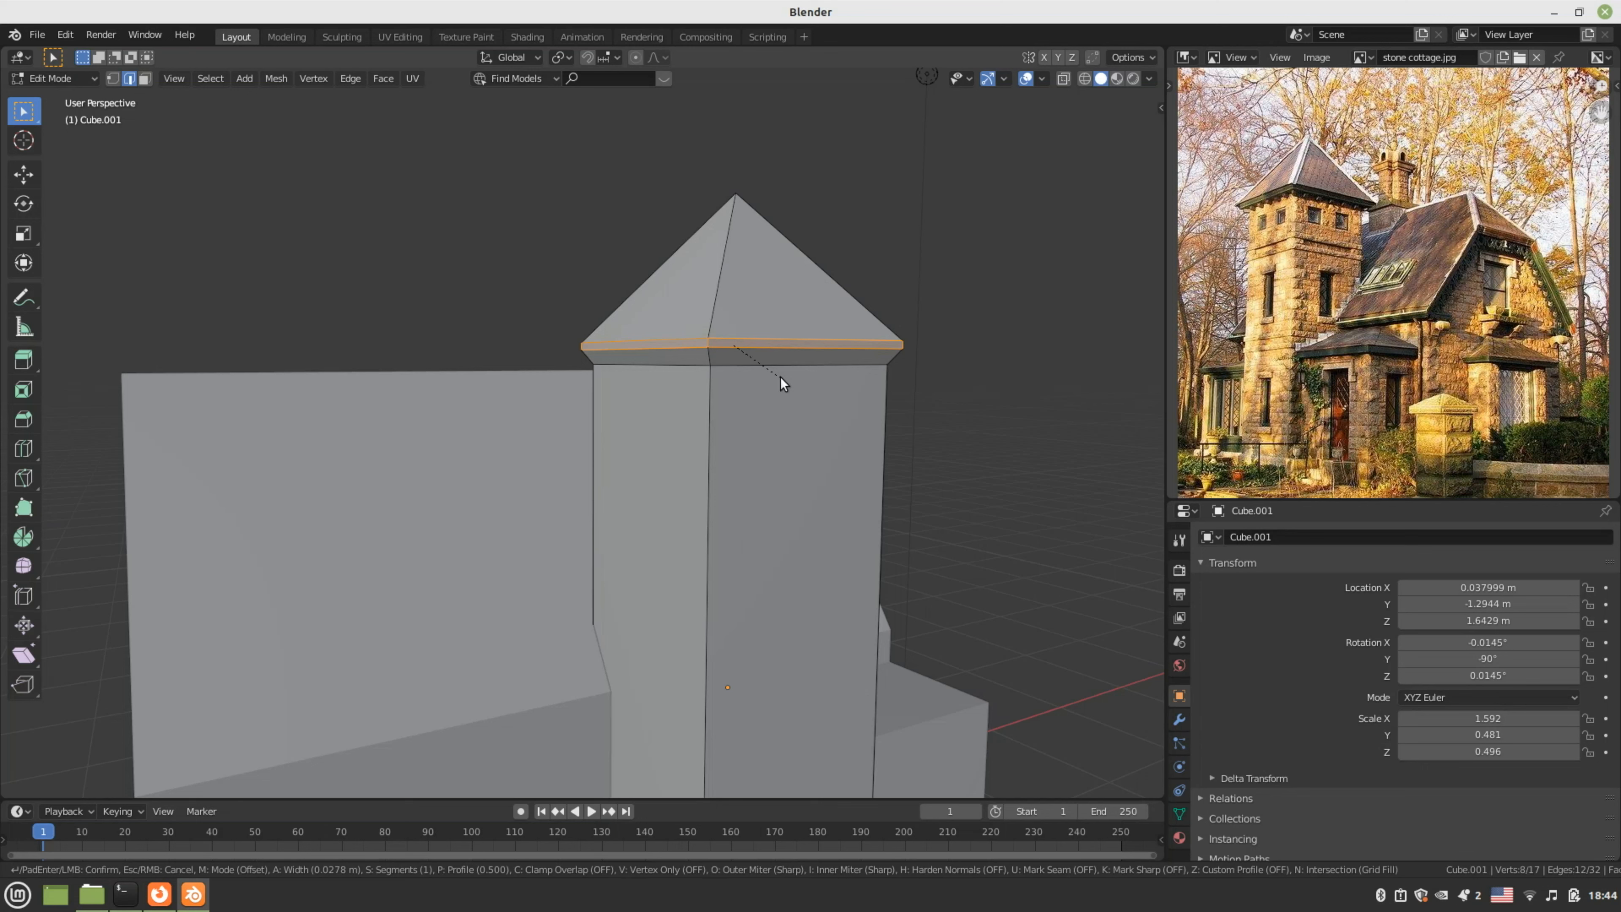
{"action": "left_click", "coordinate": [777, 378]}
- Select the four lower edges of the bevelled eave band around the tower roof and bevel them about 0.006 m wide with one segment
{"action": "scroll", "coordinate": [778, 378], "scroll_direction": "up", "scroll_amount": 1}
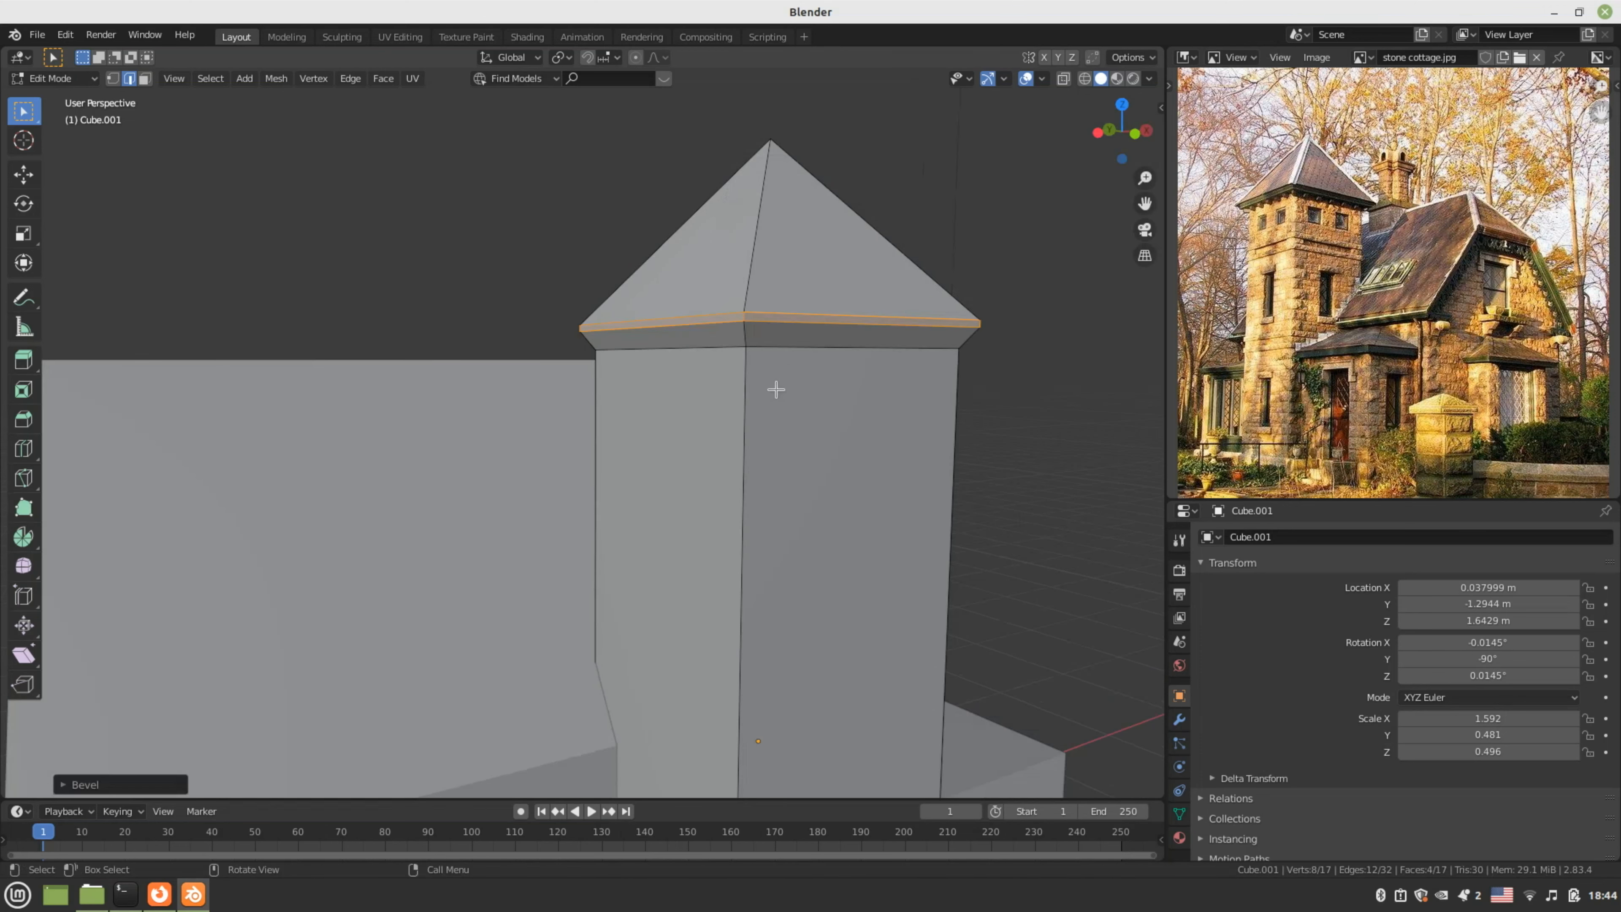
{"action": "left_click", "coordinate": [836, 290], "text": "alt"}
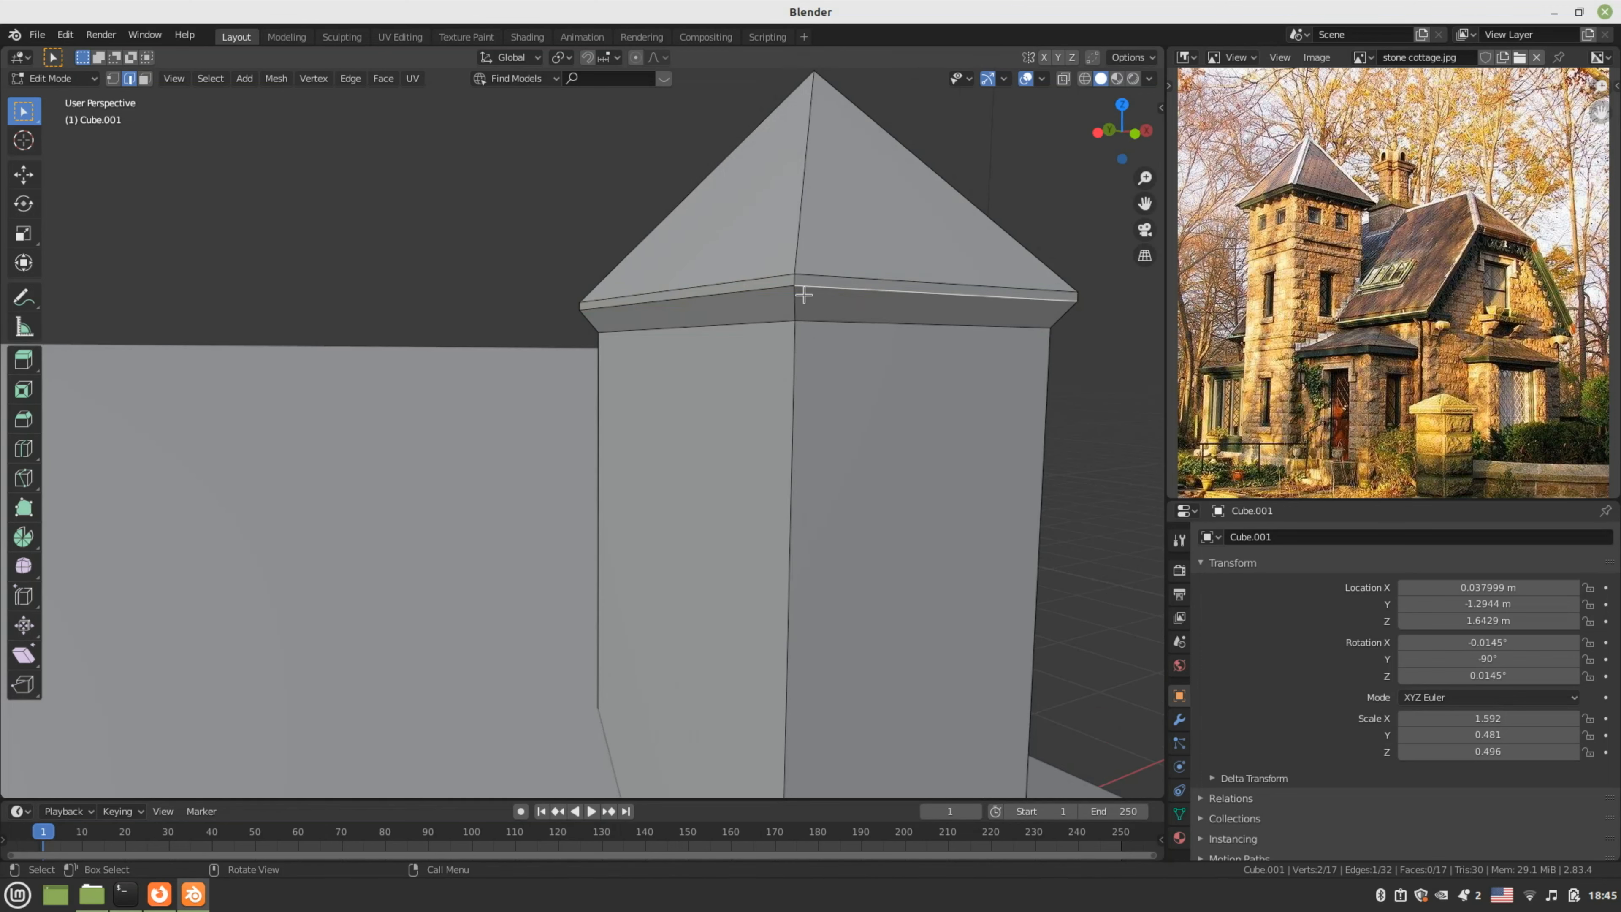
{"action": "middle_click_drag", "start_coordinate": [836, 291], "coordinate": [576, 331]}
{"action": "left_click", "coordinate": [691, 292], "text": "shift"}
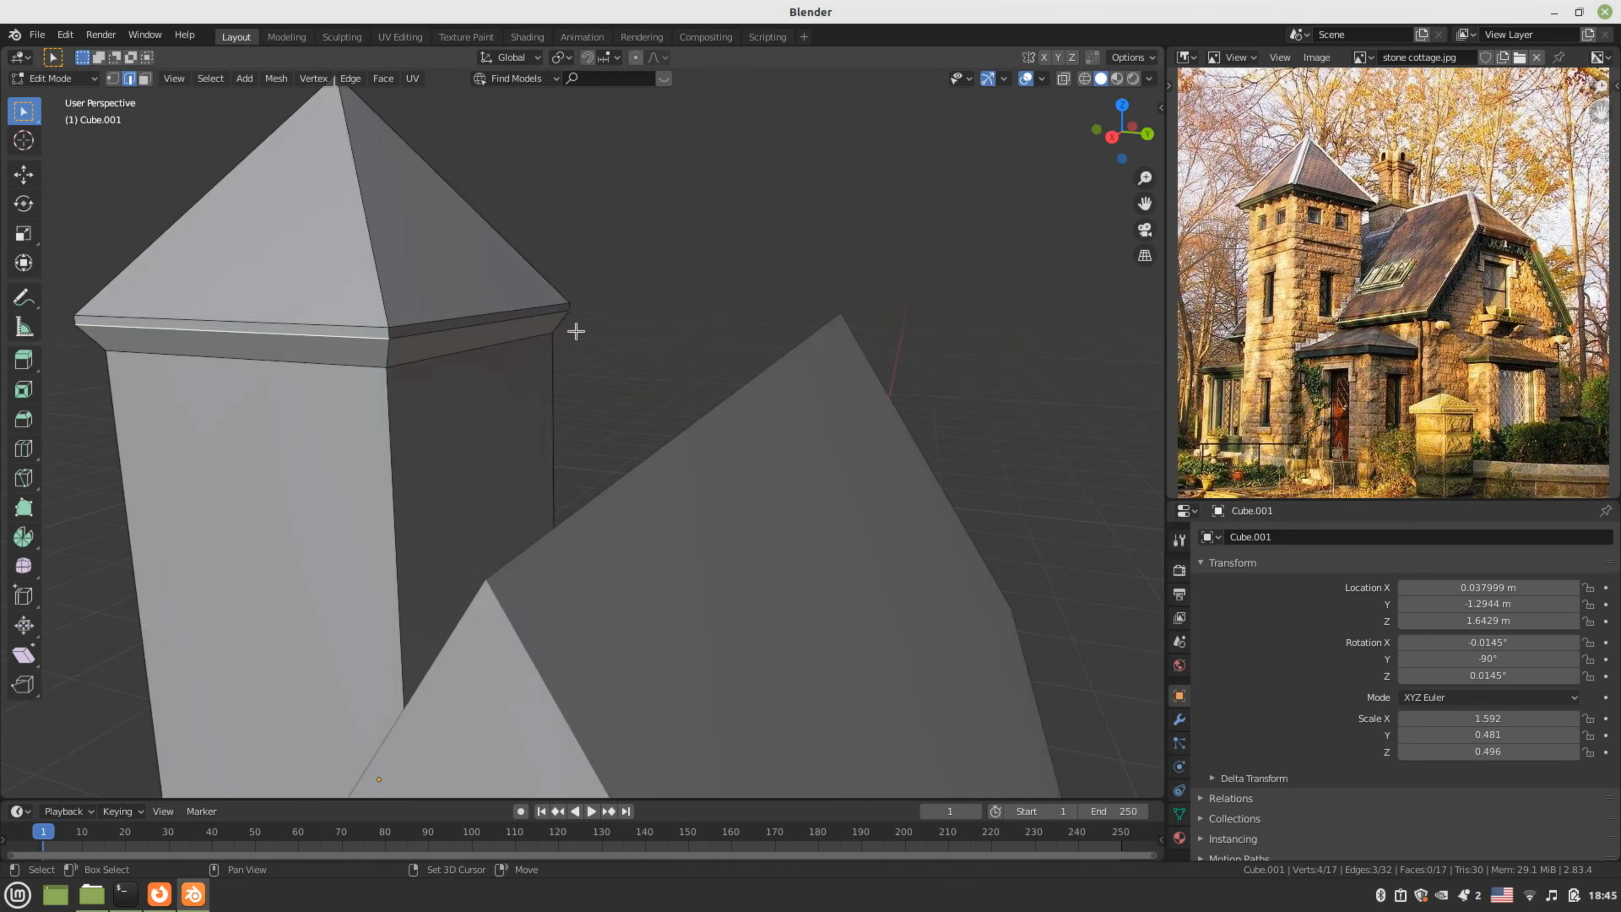
{"action": "left_click", "coordinate": [441, 333], "text": "shift"}
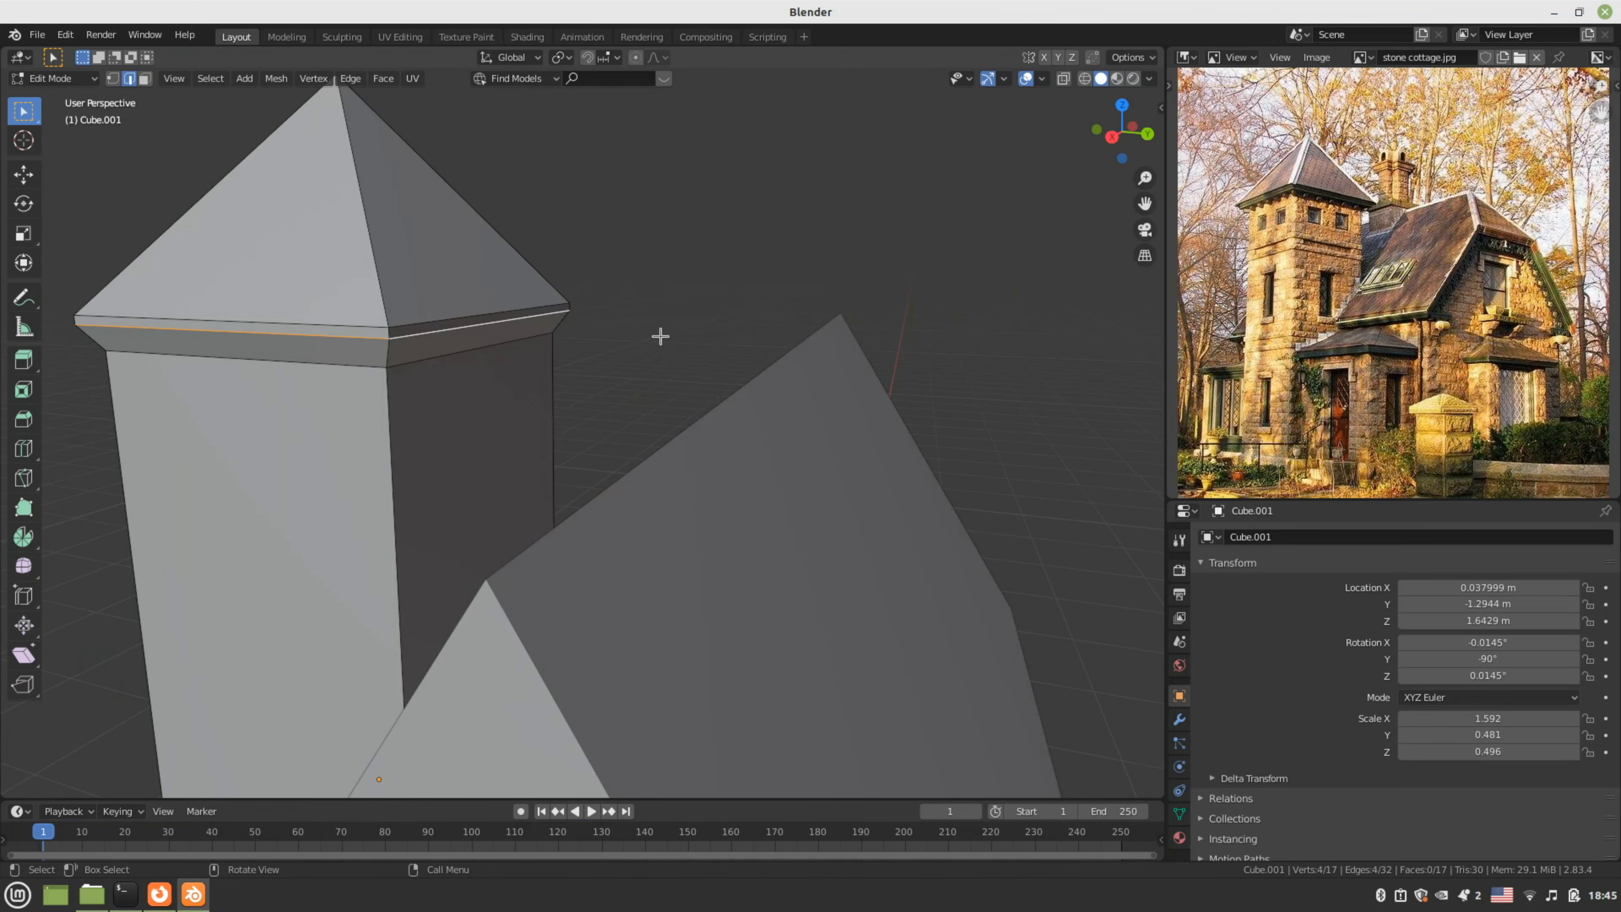
{"action": "middle_click_drag", "start_coordinate": [659, 336], "coordinate": [678, 353]}
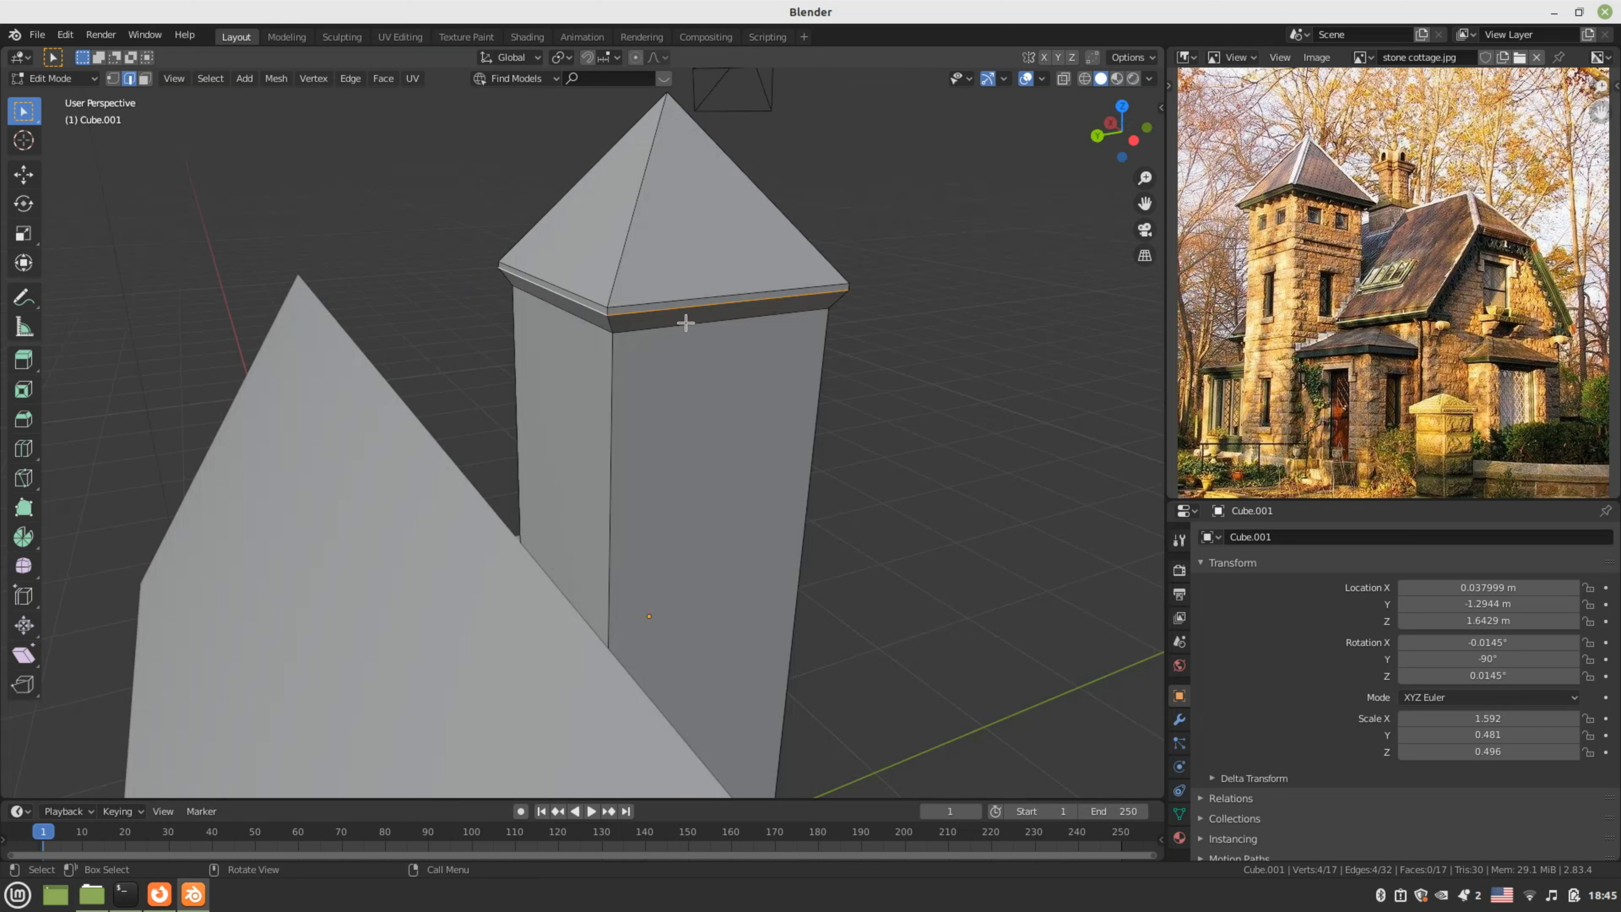
{"action": "right_click", "coordinate": [694, 311]}
{"action": "left_click", "coordinate": [693, 308]}
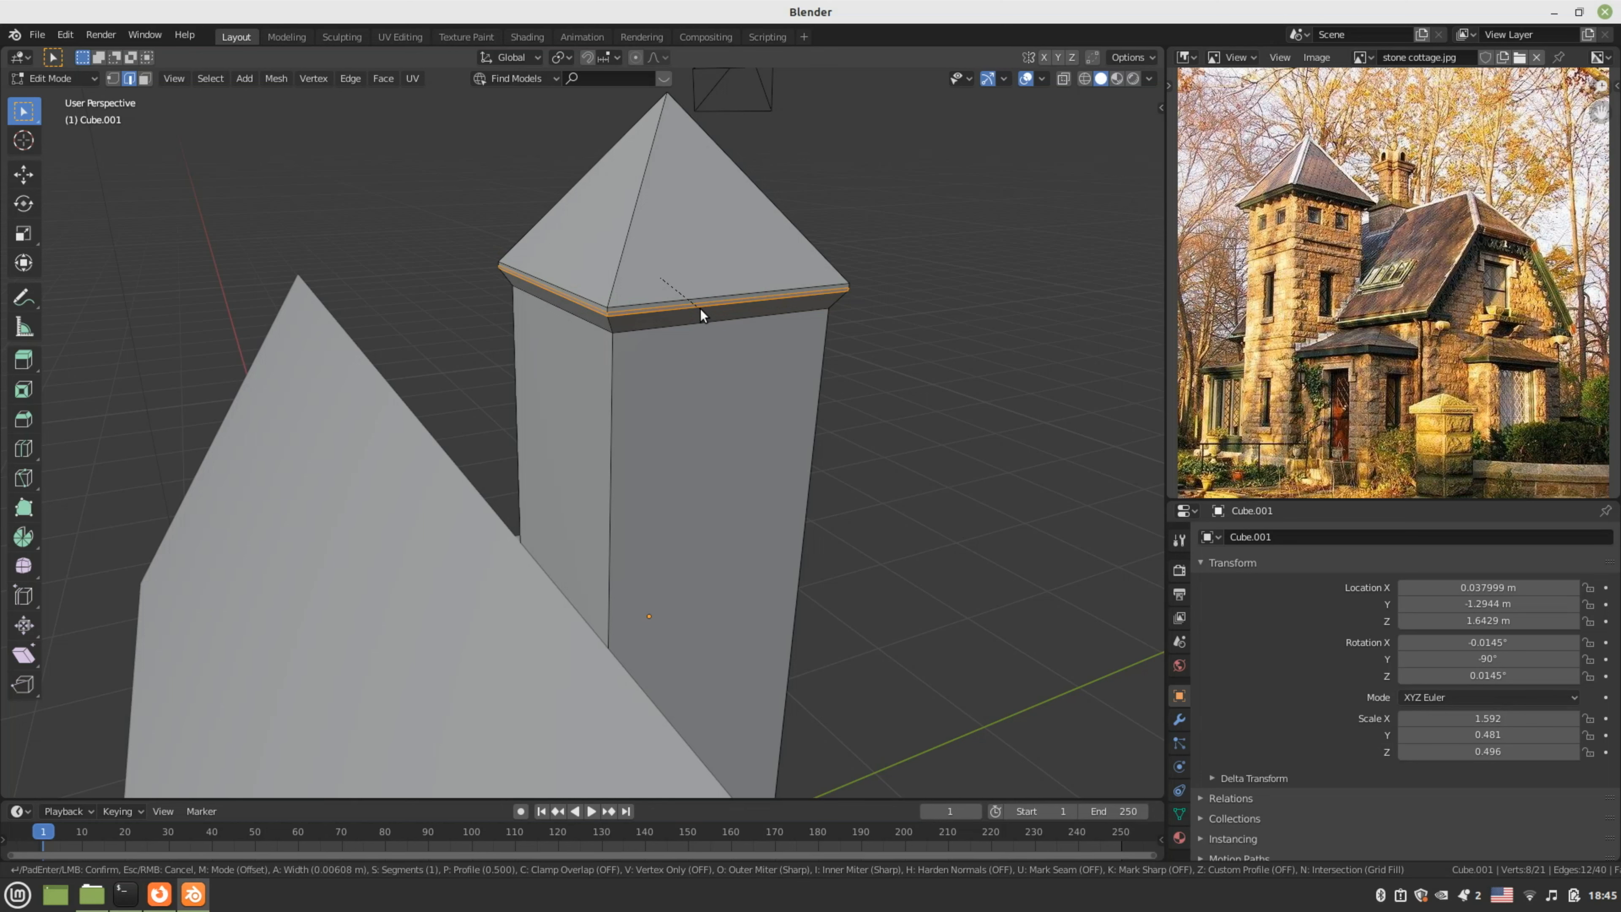
{"action": "left_click", "coordinate": [700, 307]}
{"action": "middle_click_drag", "start_coordinate": [698, 351], "coordinate": [813, 337]}
{"action": "left_click", "coordinate": [814, 337]}
{"action": "middle_click_drag", "start_coordinate": [854, 417], "coordinate": [1113, 286]}
- Save the file as cottage in the Documents/Game Asset Docs/cottage folder
{"action": "key", "text": "ctrl+s"}
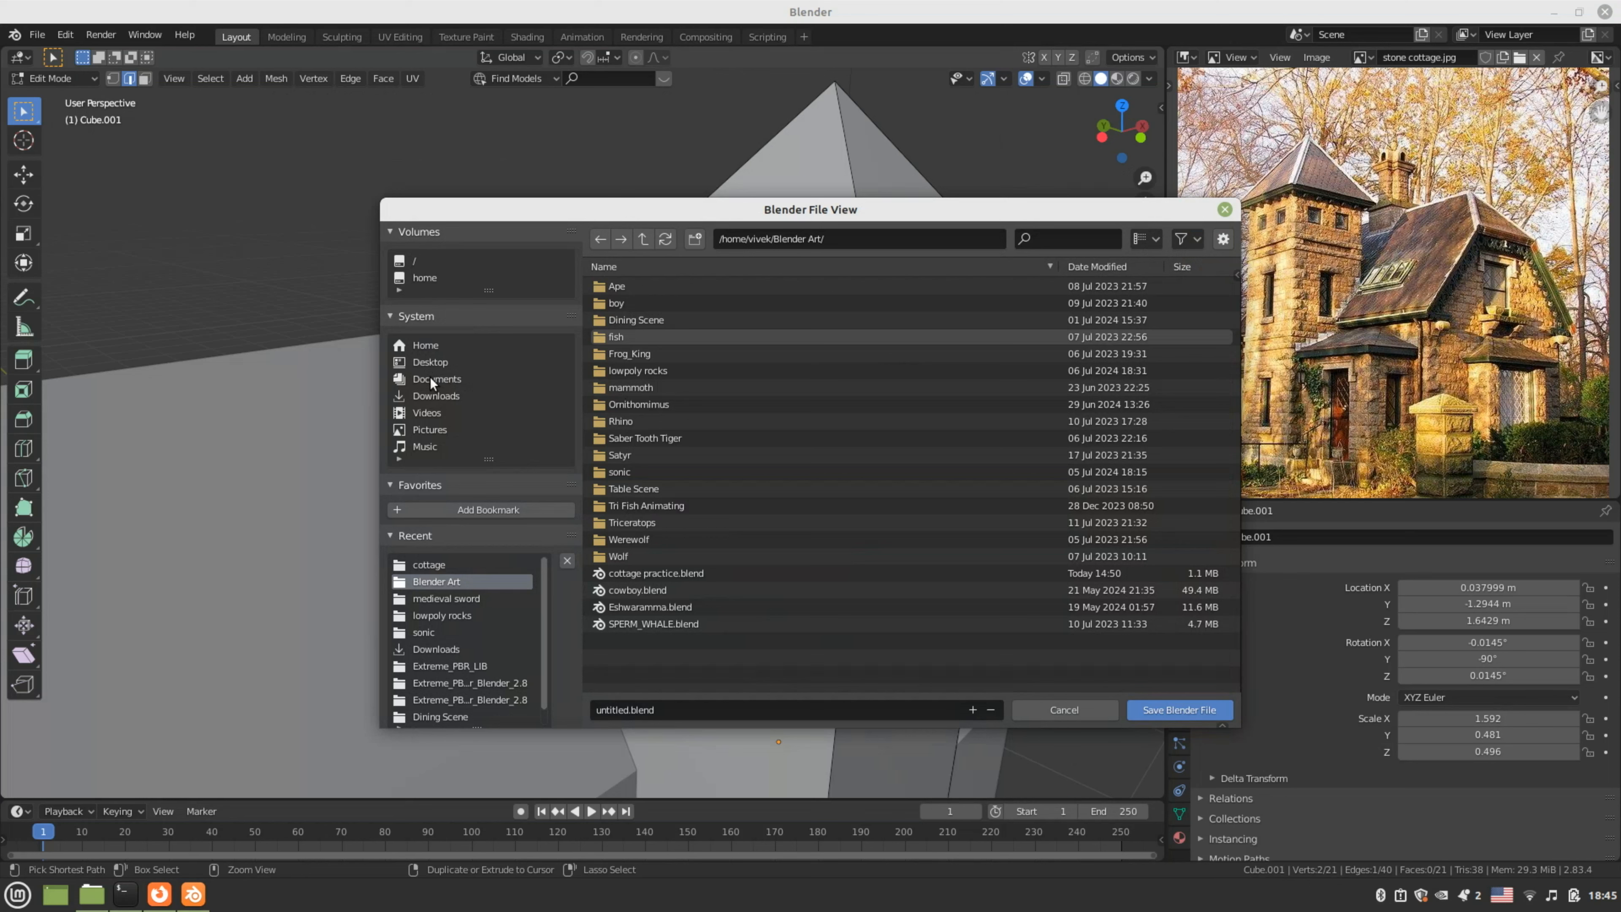
{"action": "left_click", "coordinate": [429, 378]}
{"action": "left_click", "coordinate": [683, 300]}
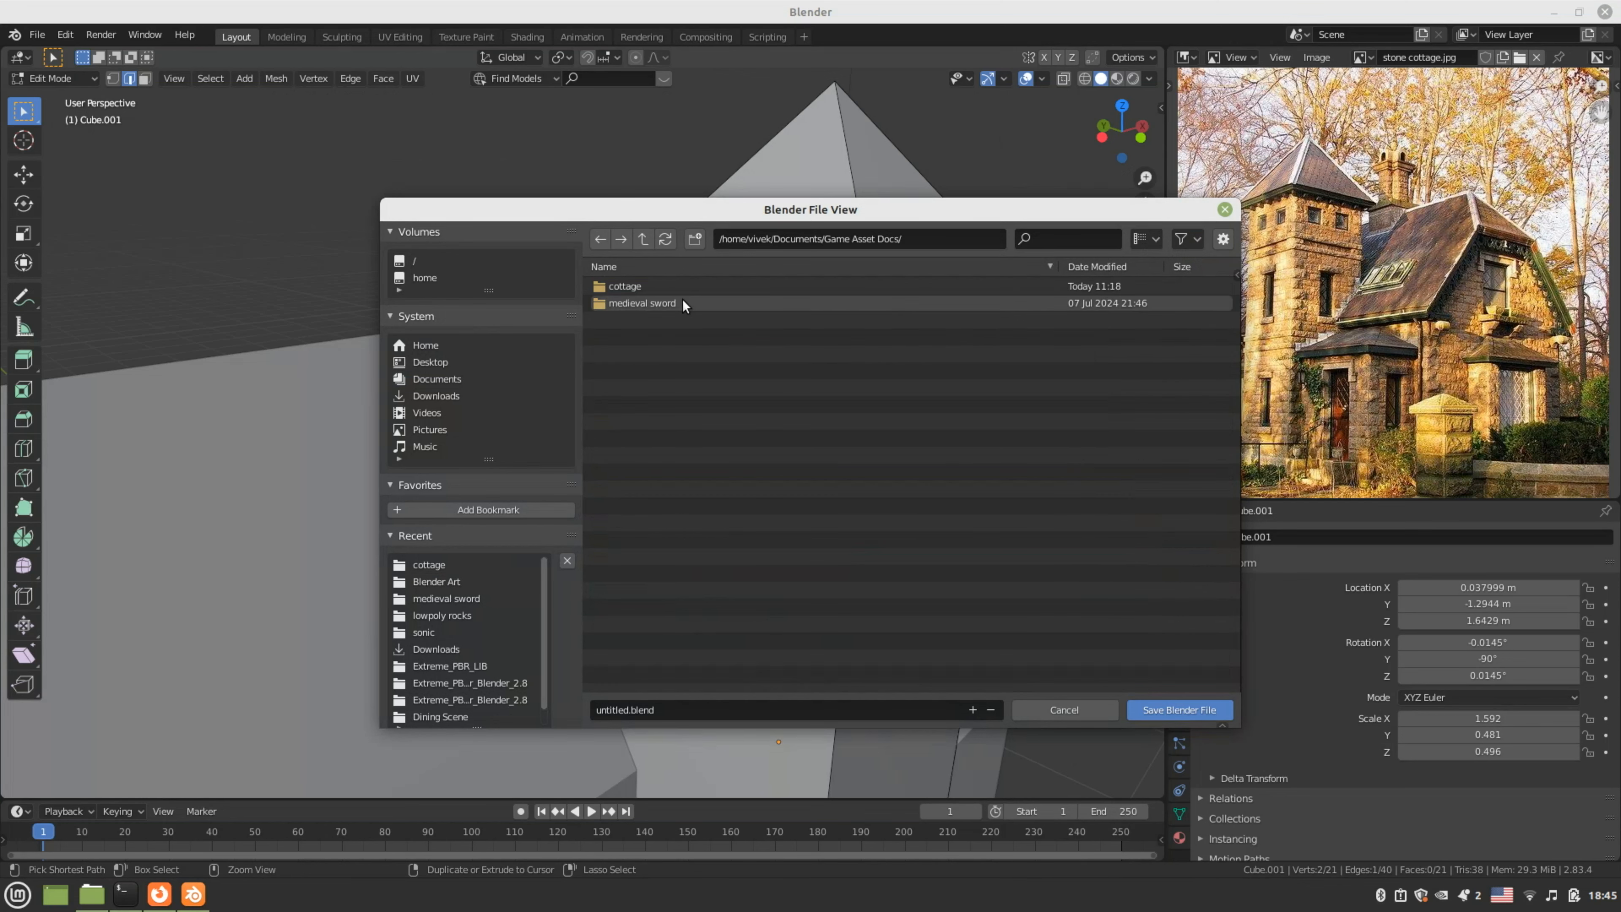
{"action": "left_click", "coordinate": [627, 287]}
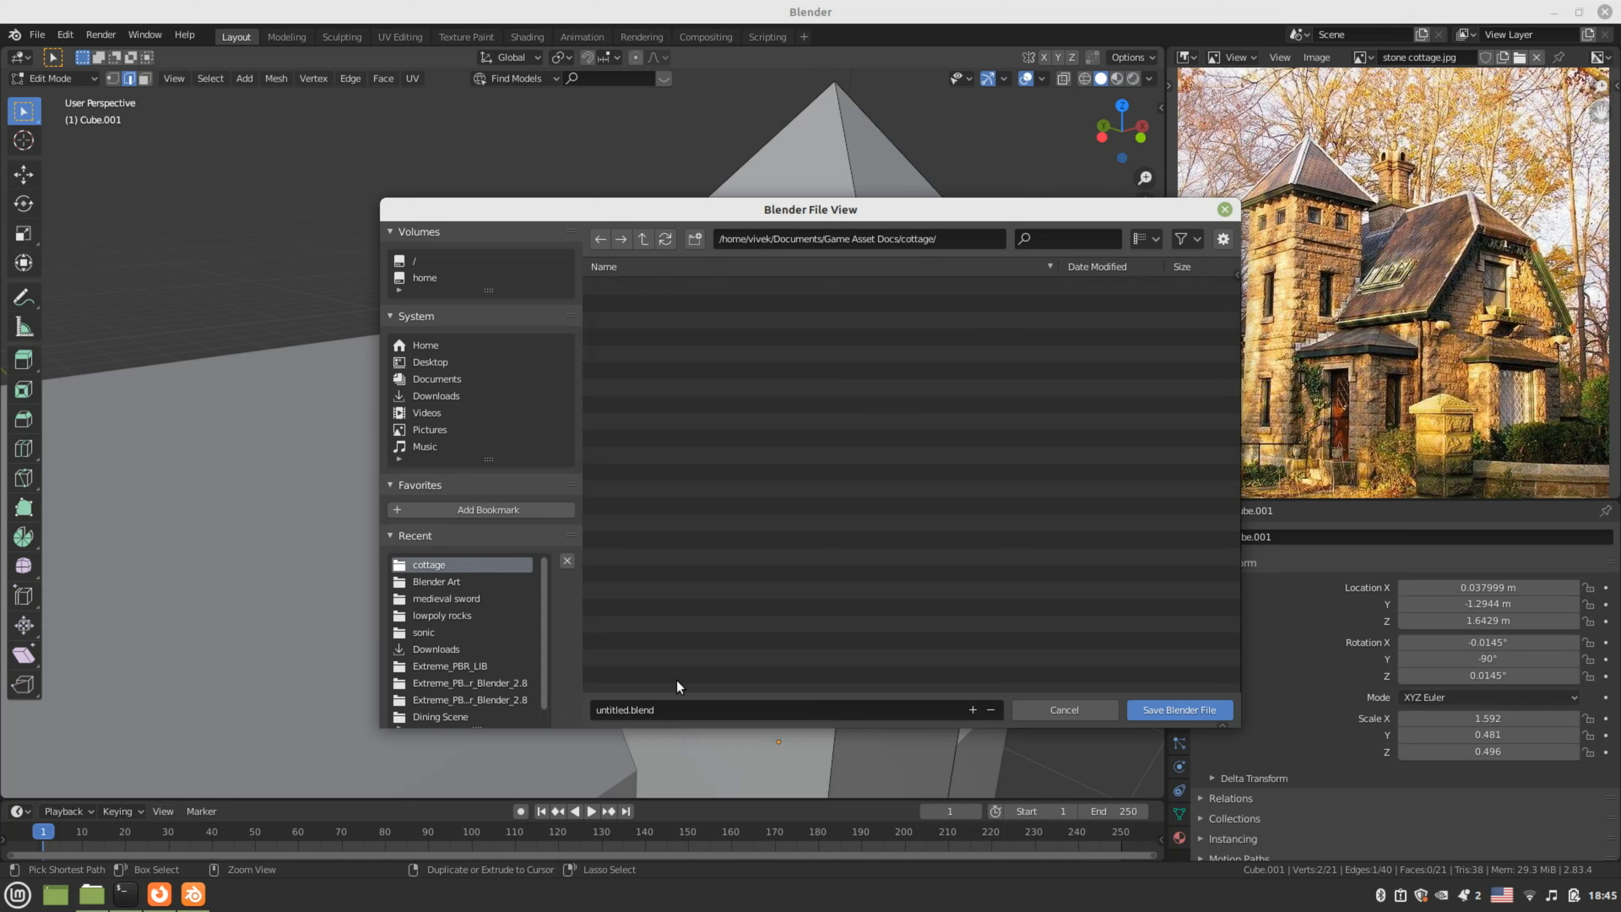
{"action": "left_click", "coordinate": [667, 703]}
{"action": "type", "text": "c"}
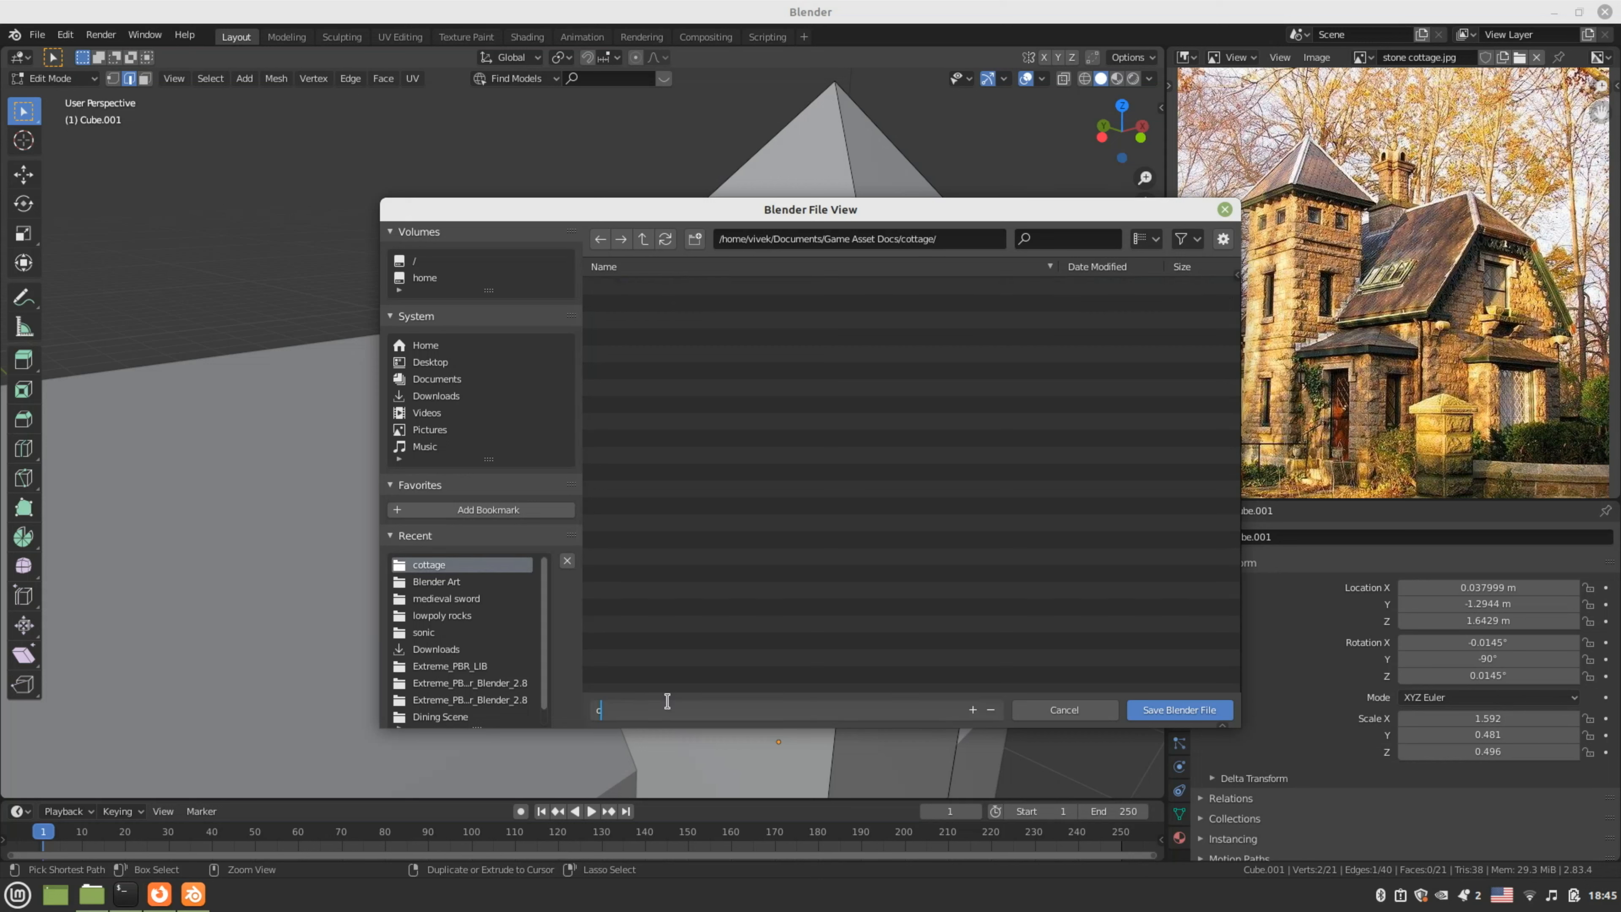
{"action": "type", "text": "ottage"}
{"action": "left_click", "coordinate": [1156, 710]}
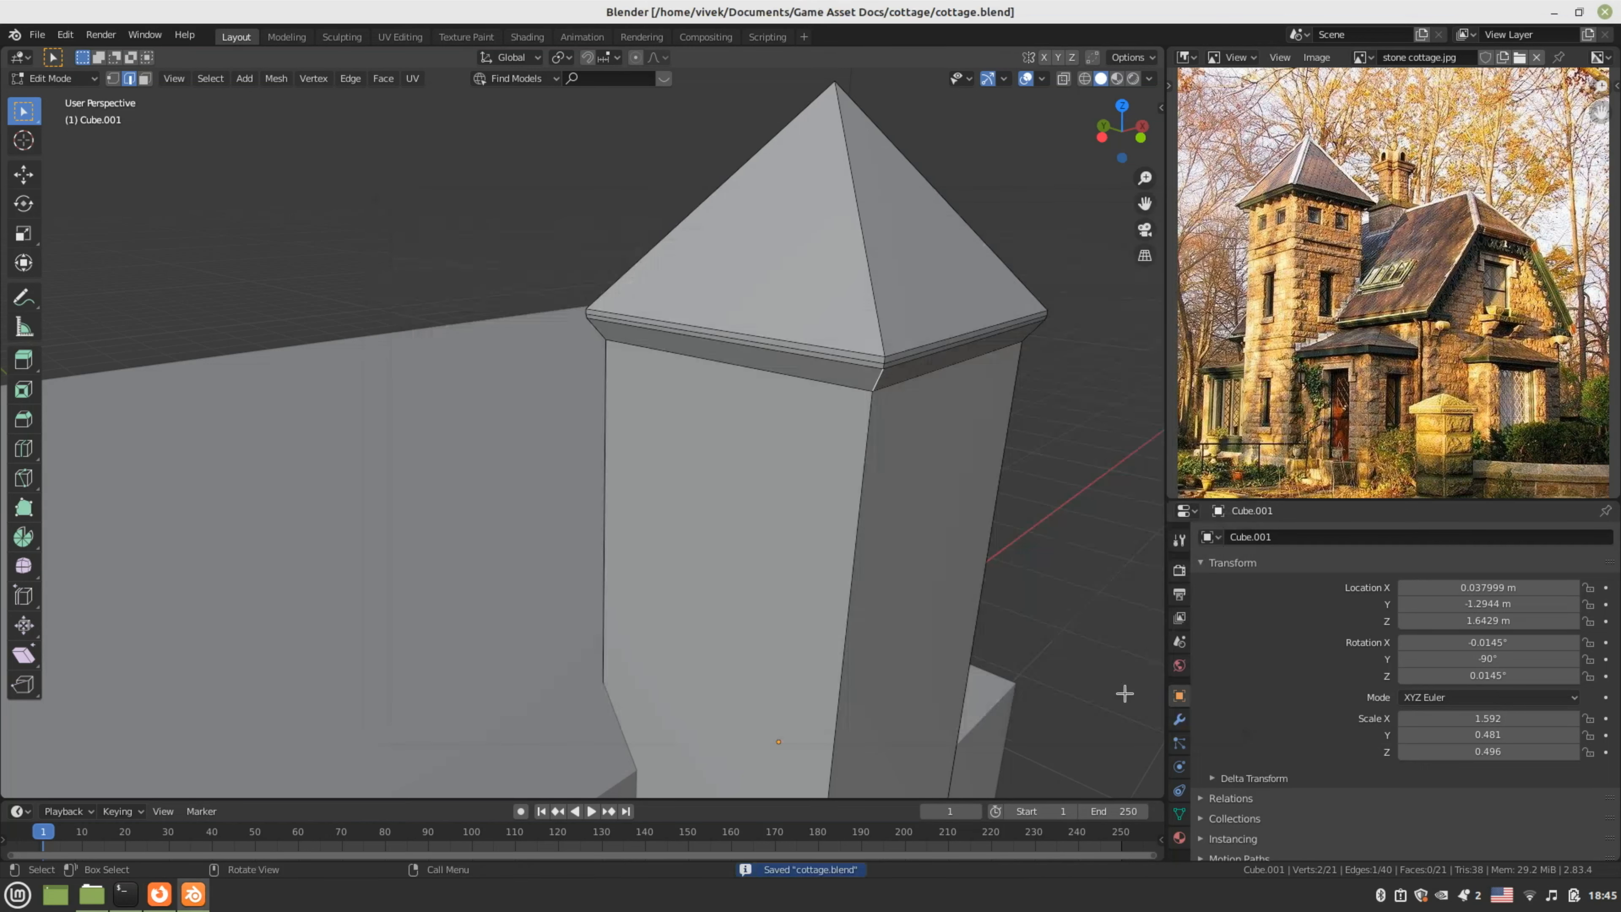
- Switch mesh editing from the tower to the cottage's main body and set vertex selection mode
{"action": "scroll", "coordinate": [1125, 694], "scroll_direction": "down", "scroll_amount": 5}
{"action": "middle_click_drag", "start_coordinate": [1125, 694], "coordinate": [457, 487]}
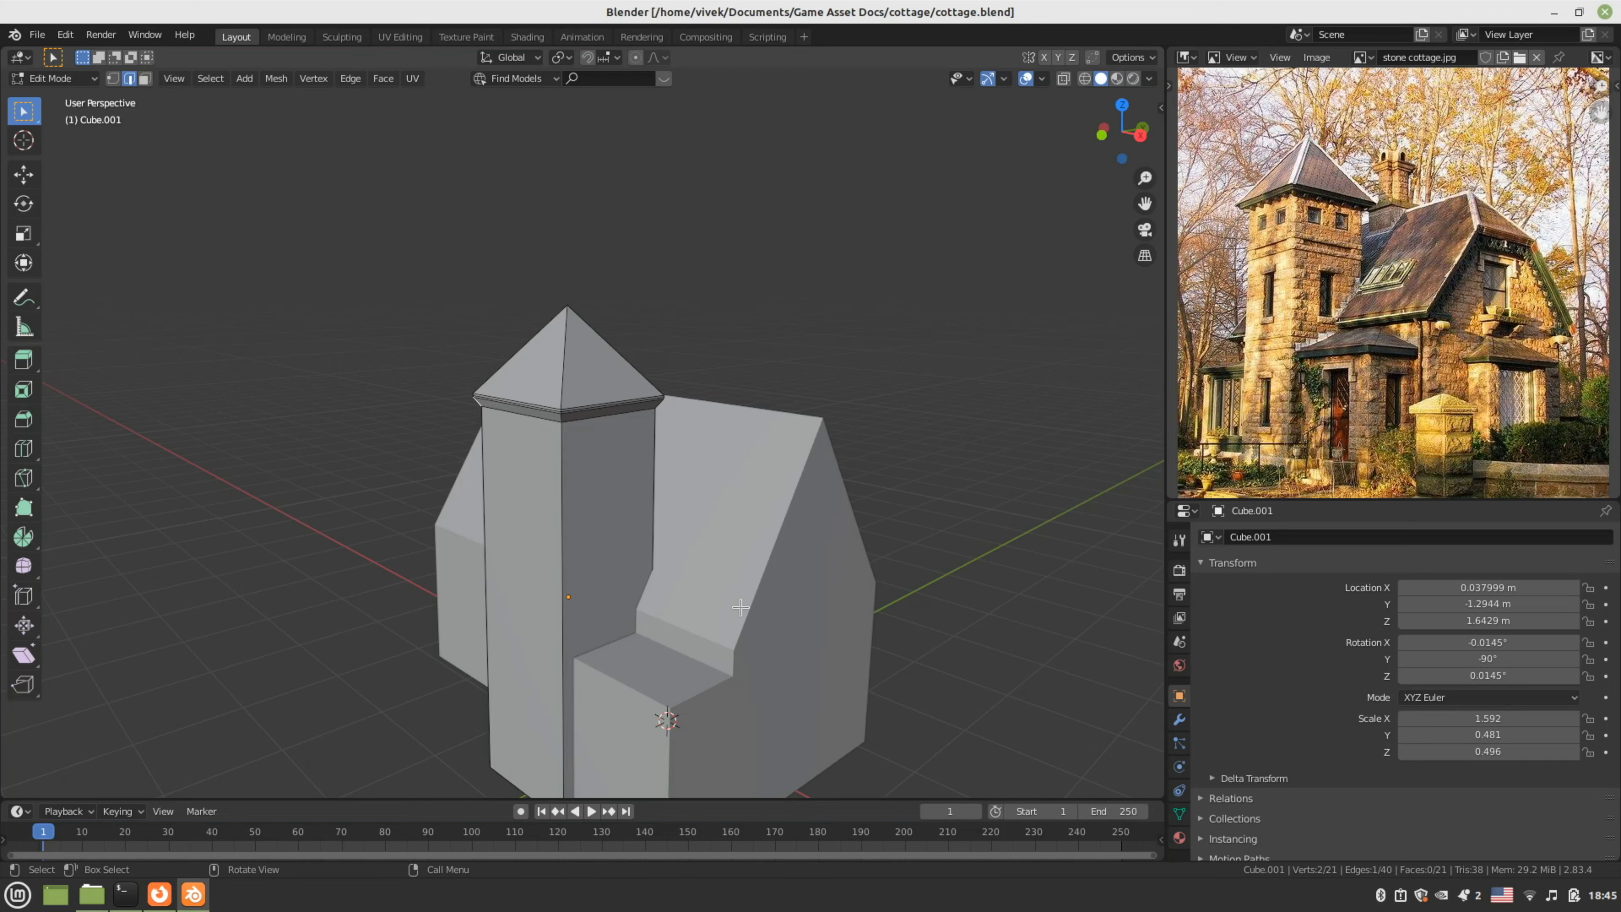
{"action": "middle_click_drag", "start_coordinate": [741, 607], "coordinate": [804, 575]}
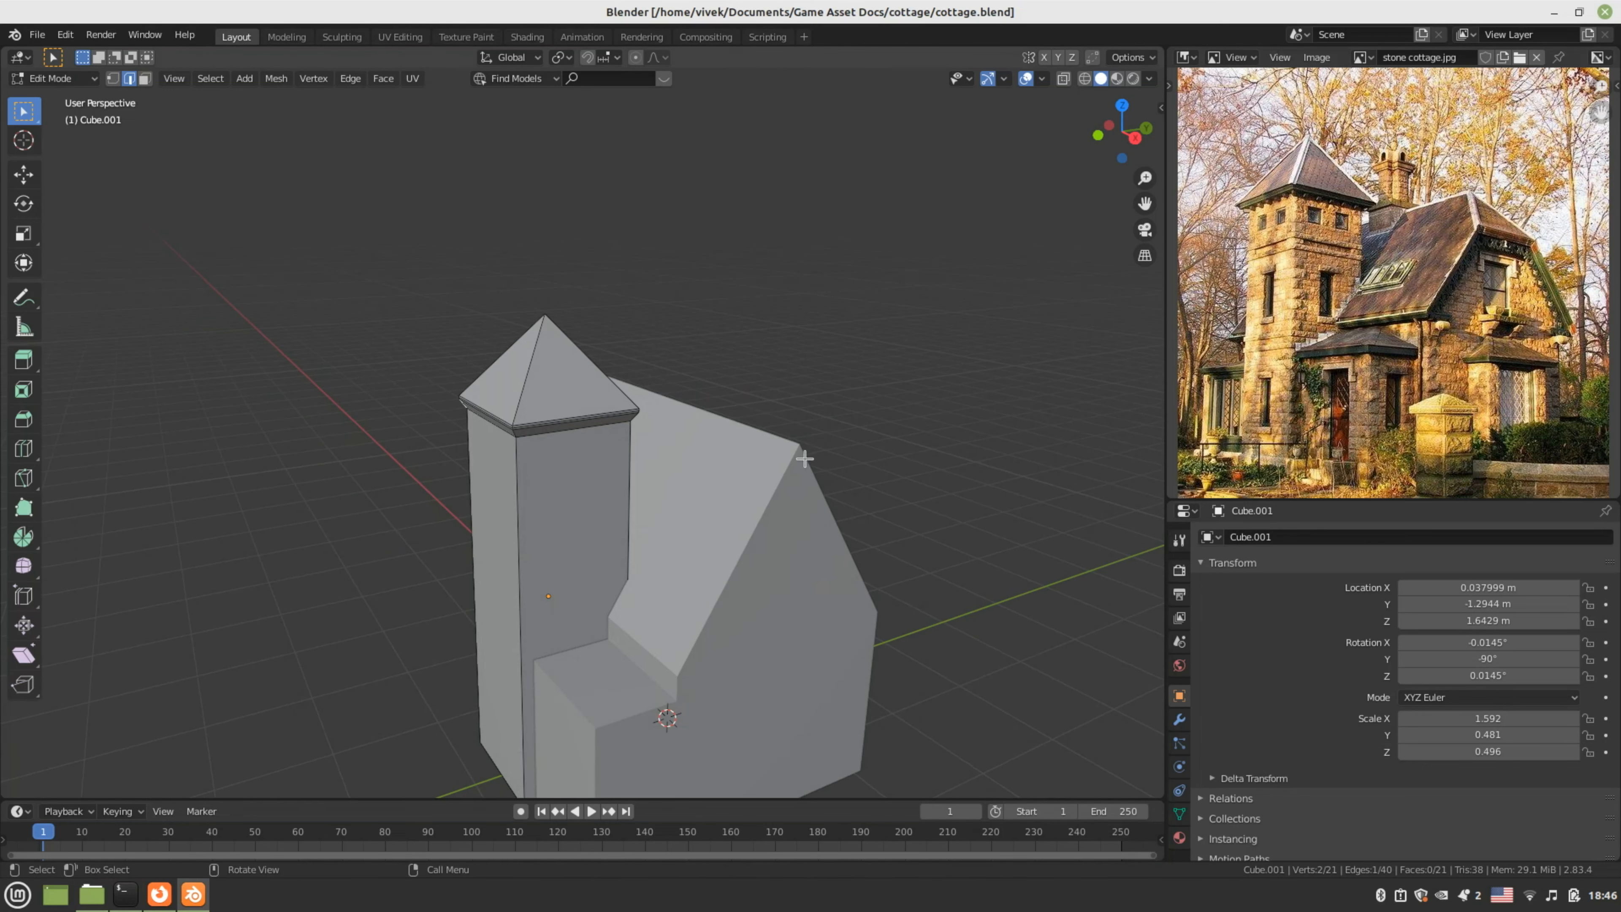
{"action": "scroll", "coordinate": [801, 457], "scroll_direction": "up", "scroll_amount": 3}
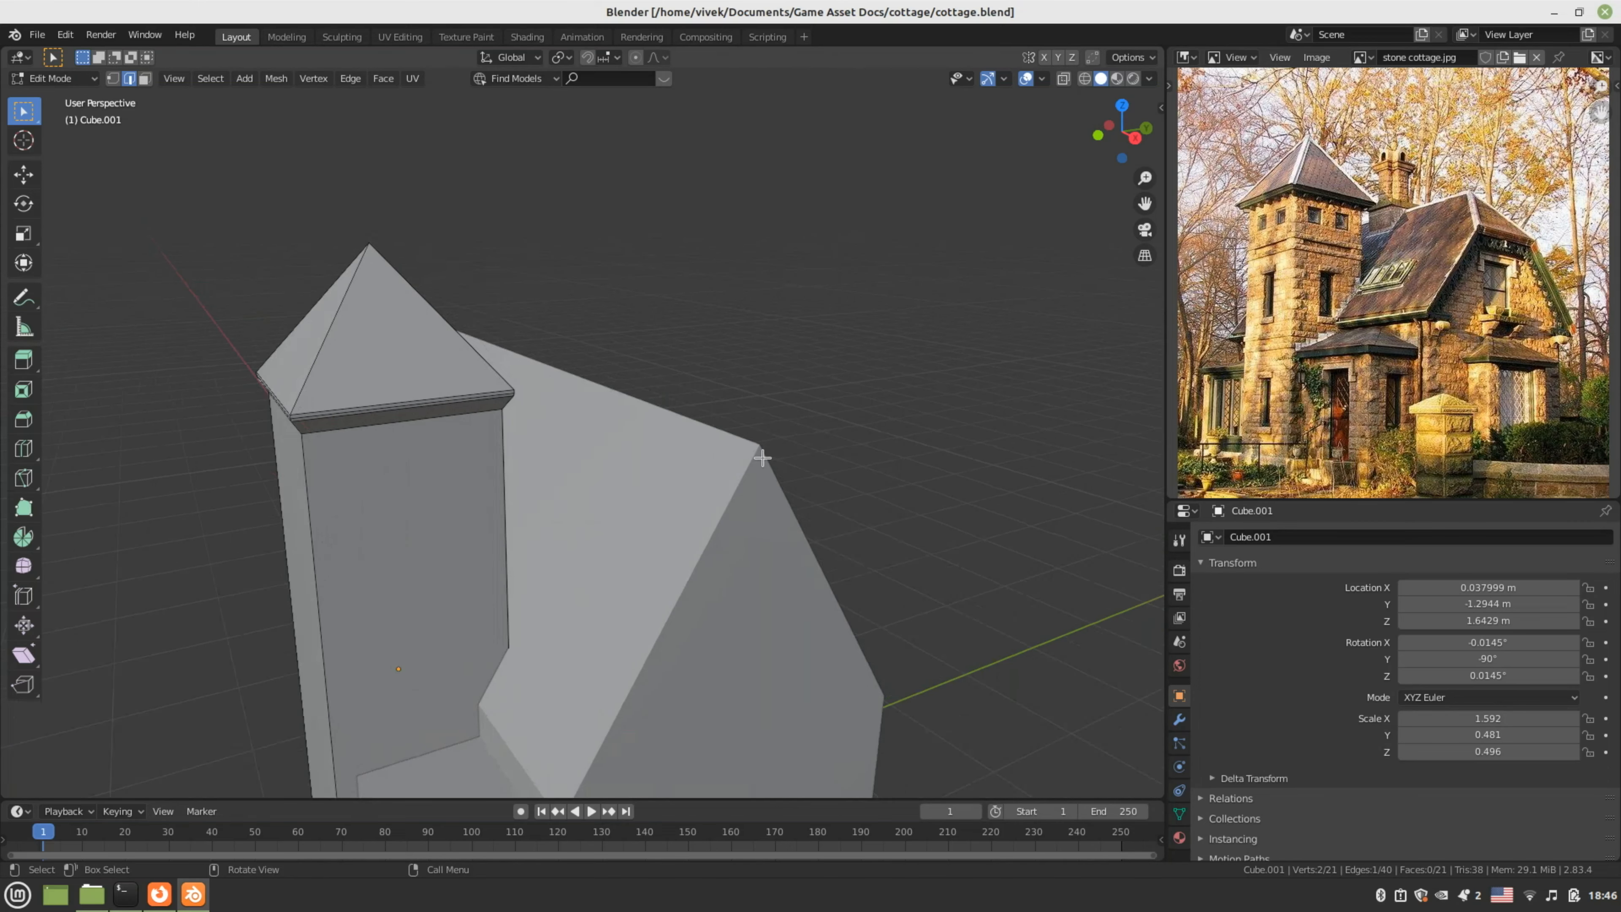
{"action": "key", "text": "Tab"}
{"action": "left_click", "coordinate": [755, 472]}
{"action": "key", "text": "Tab"}
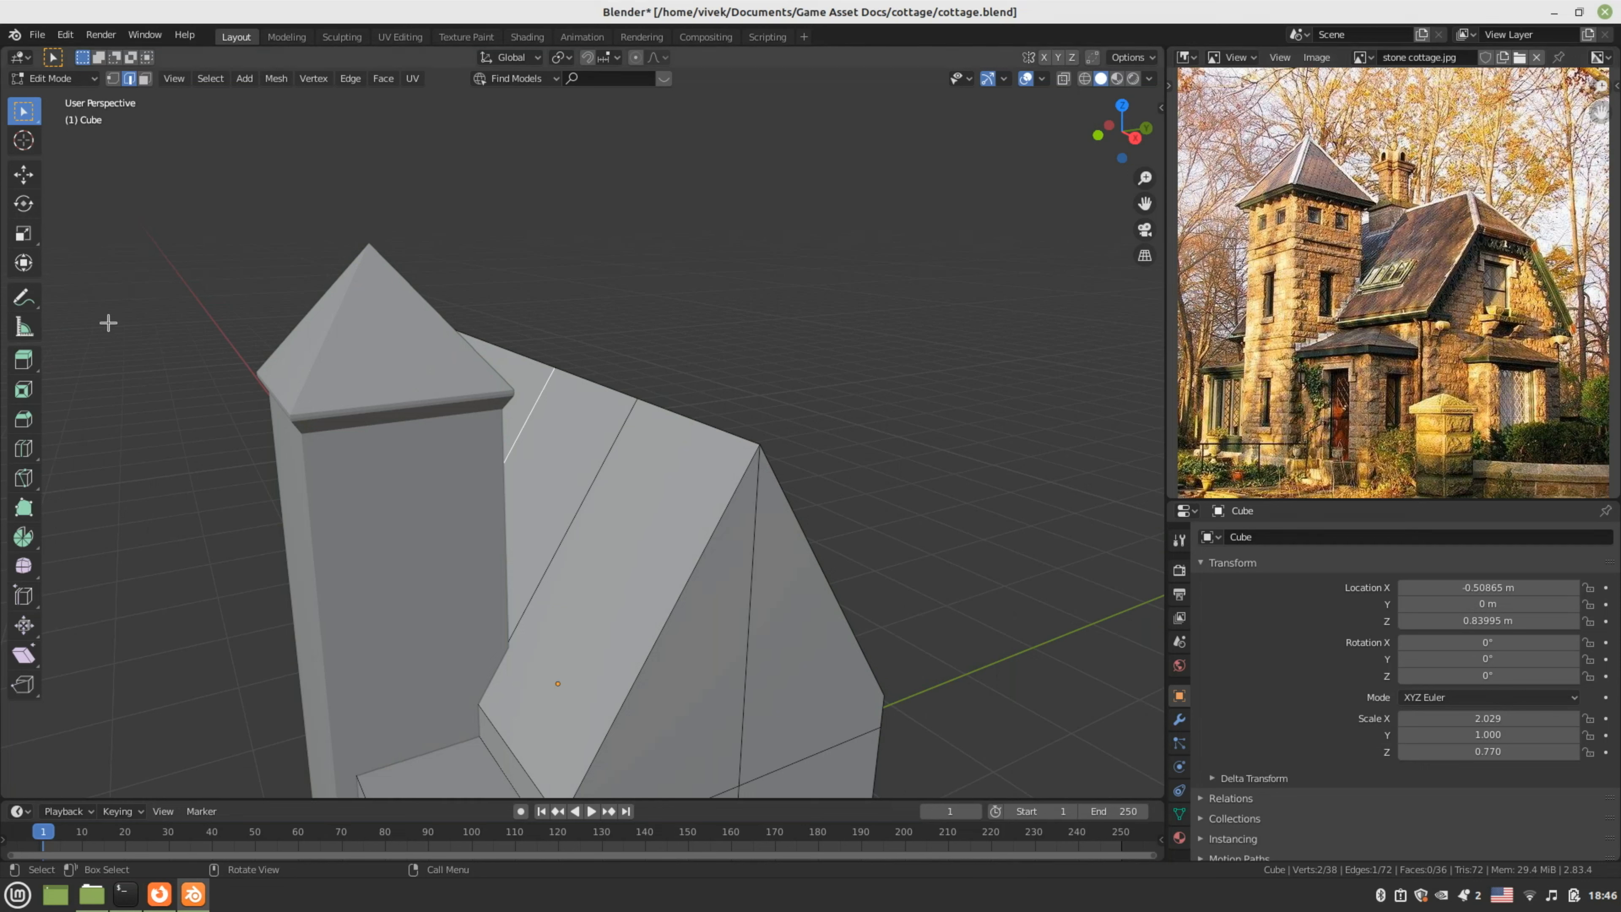
{"action": "left_click", "coordinate": [115, 82]}
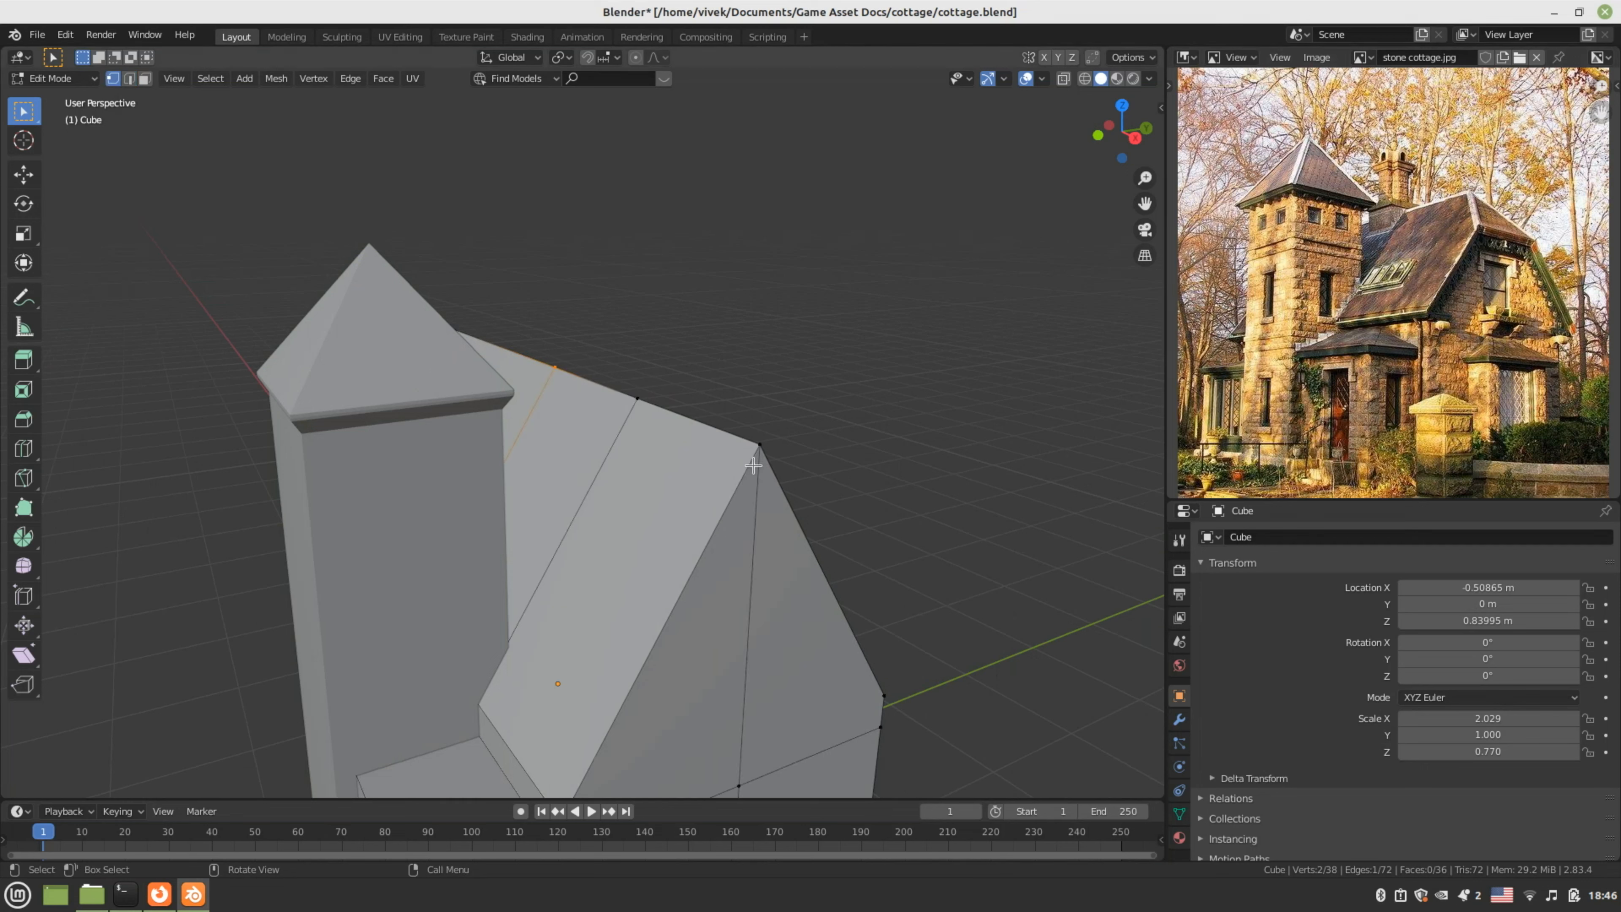
- Bevel the vertex at the front gable's peak with Bevel Vertices to cut a small sloped face into the ridge end
{"action": "left_click", "coordinate": [759, 445]}
{"action": "middle_click_drag", "start_coordinate": [760, 445], "coordinate": [713, 500]}
{"action": "scroll", "coordinate": [715, 502], "scroll_direction": "up", "scroll_amount": 3}
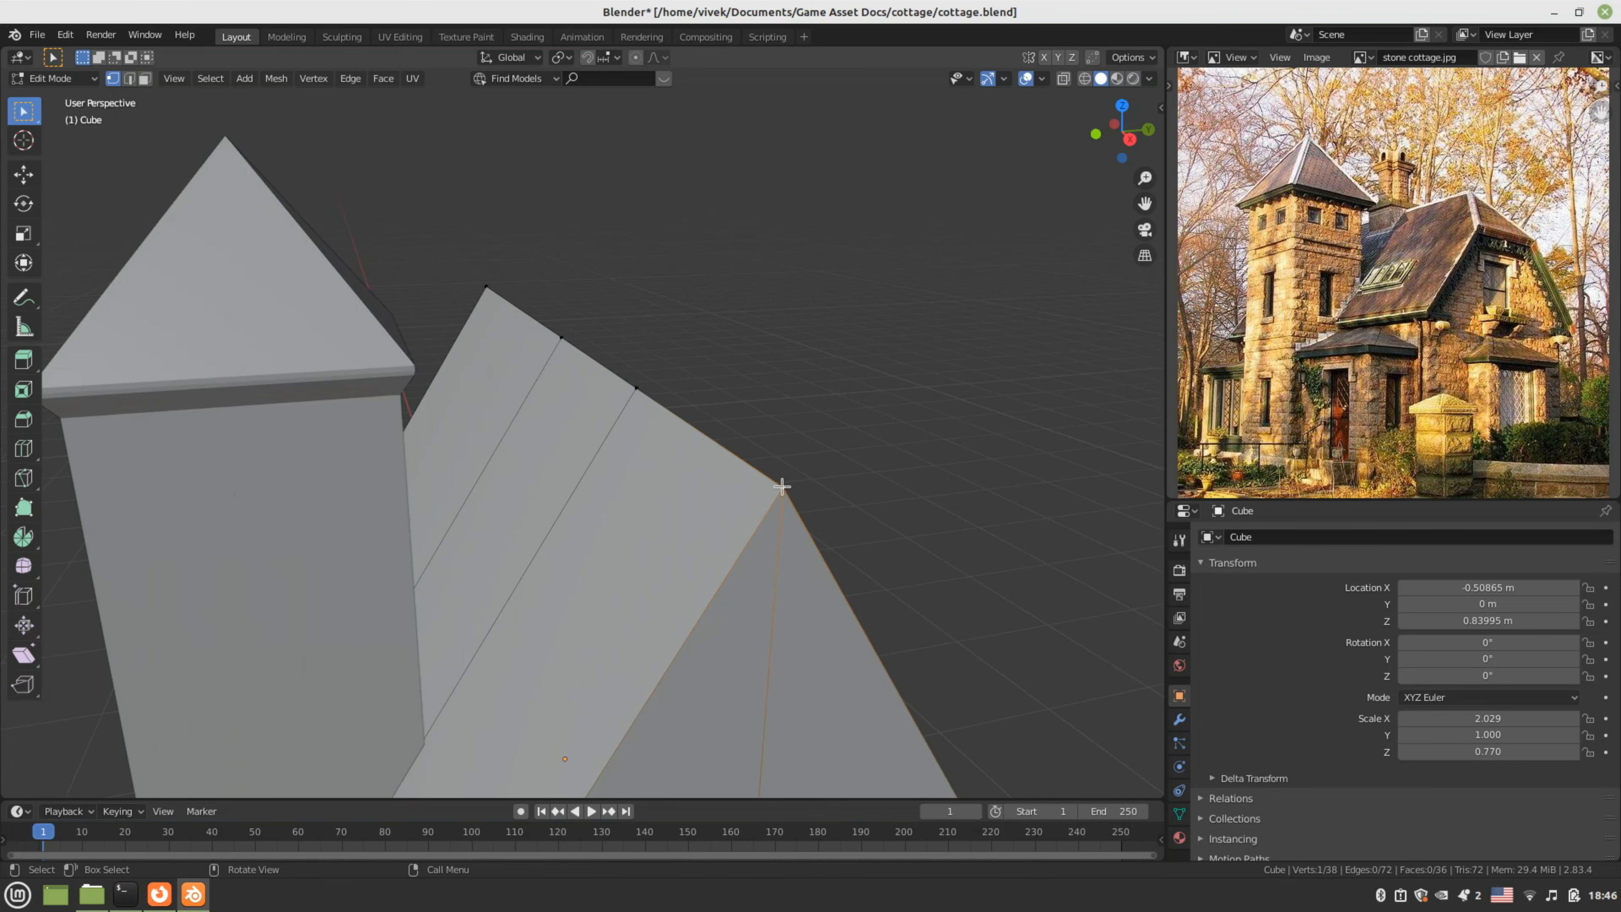
{"action": "right_click", "coordinate": [782, 486]}
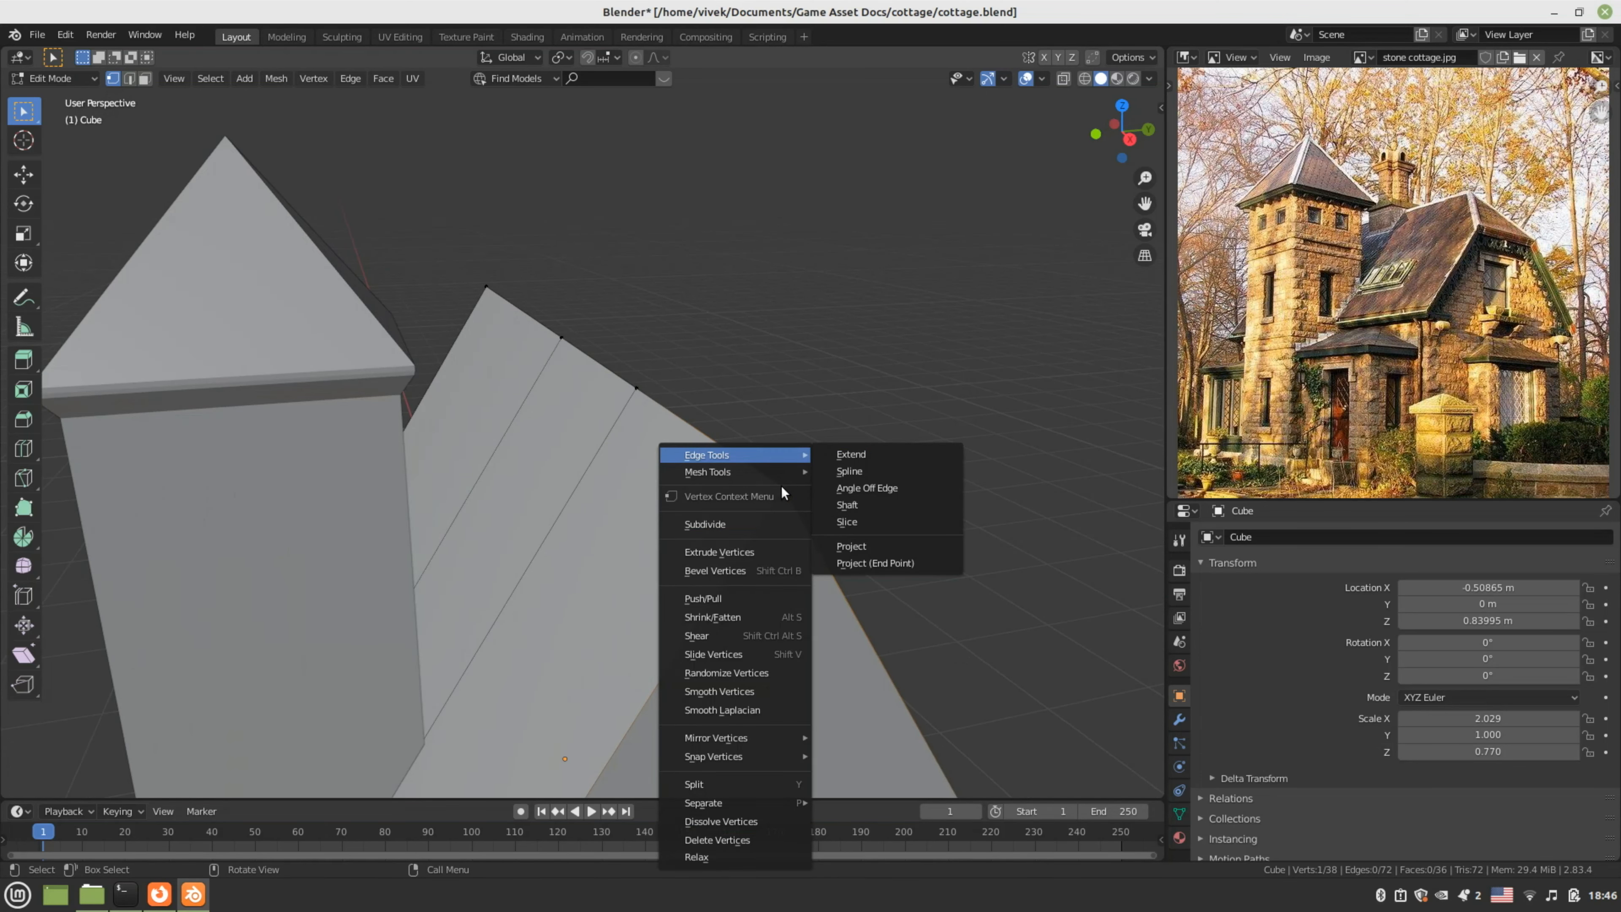
{"action": "left_click", "coordinate": [760, 571]}
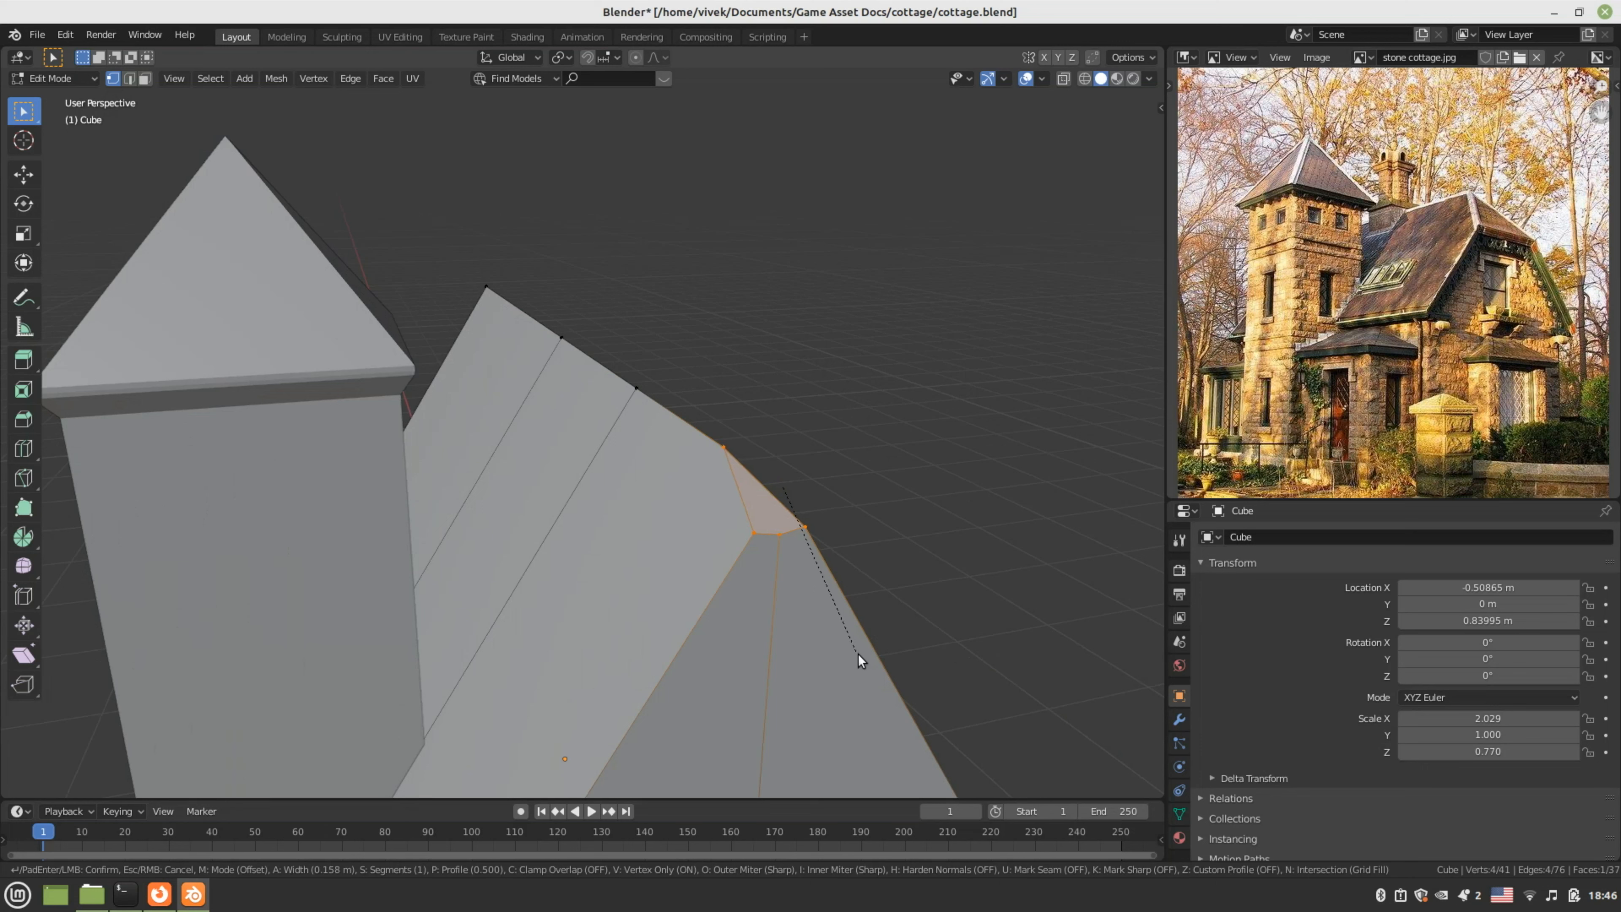
{"action": "left_click", "coordinate": [889, 693]}
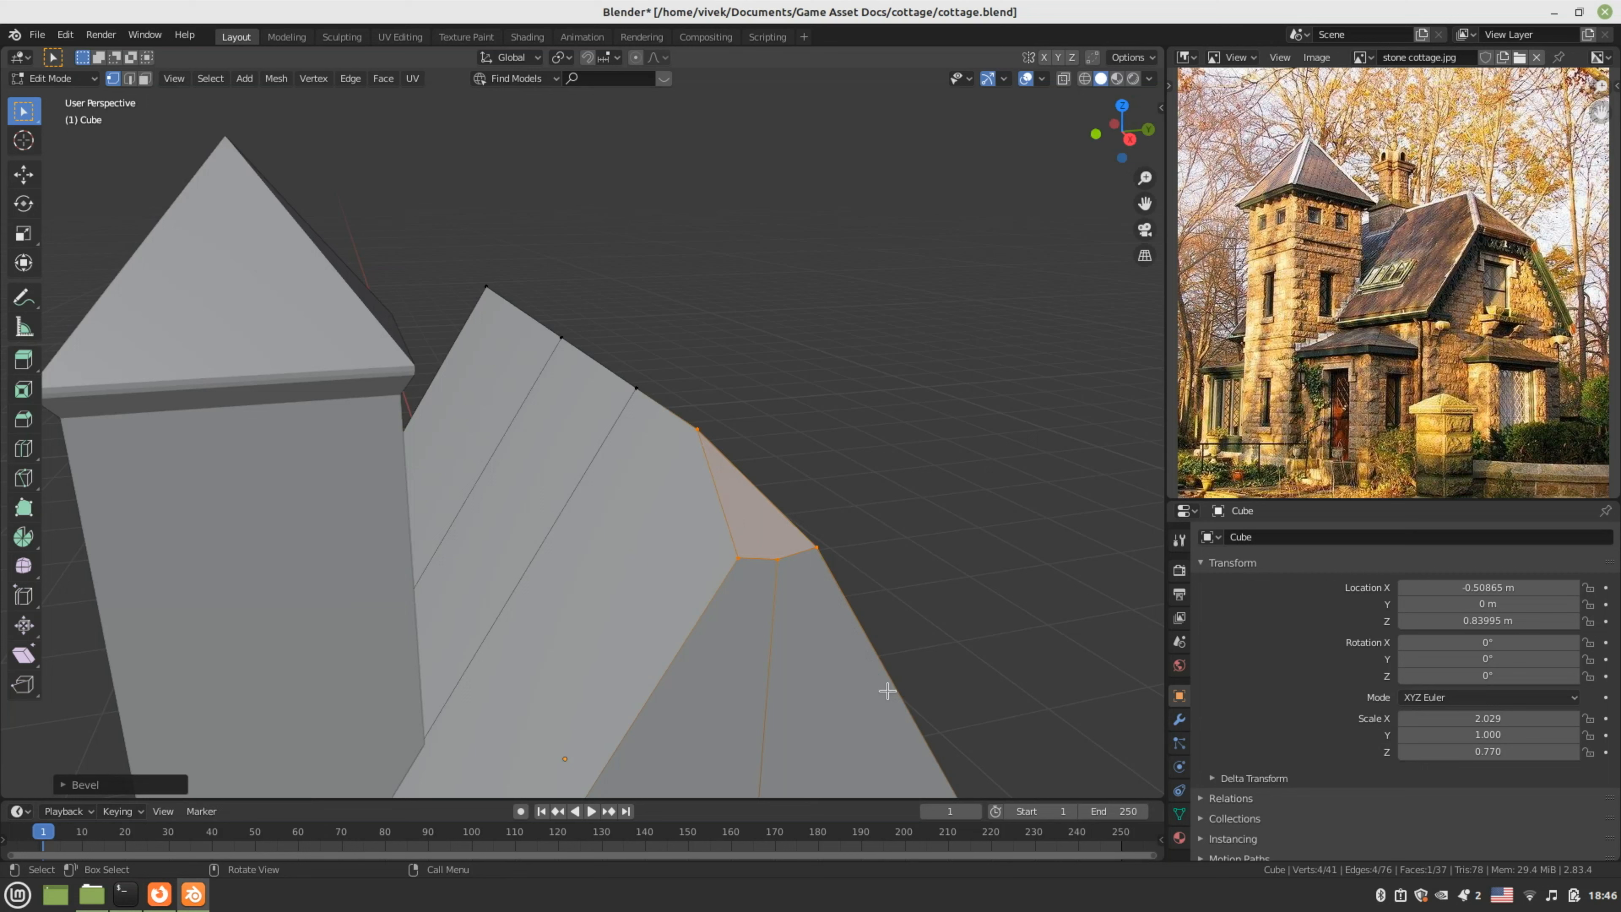
- Select the two lower corner vertices of the new sloped gable face and scale them apart along global Y to roughly double their spacing
{"action": "middle_click_drag", "start_coordinate": [888, 692], "coordinate": [818, 624]}
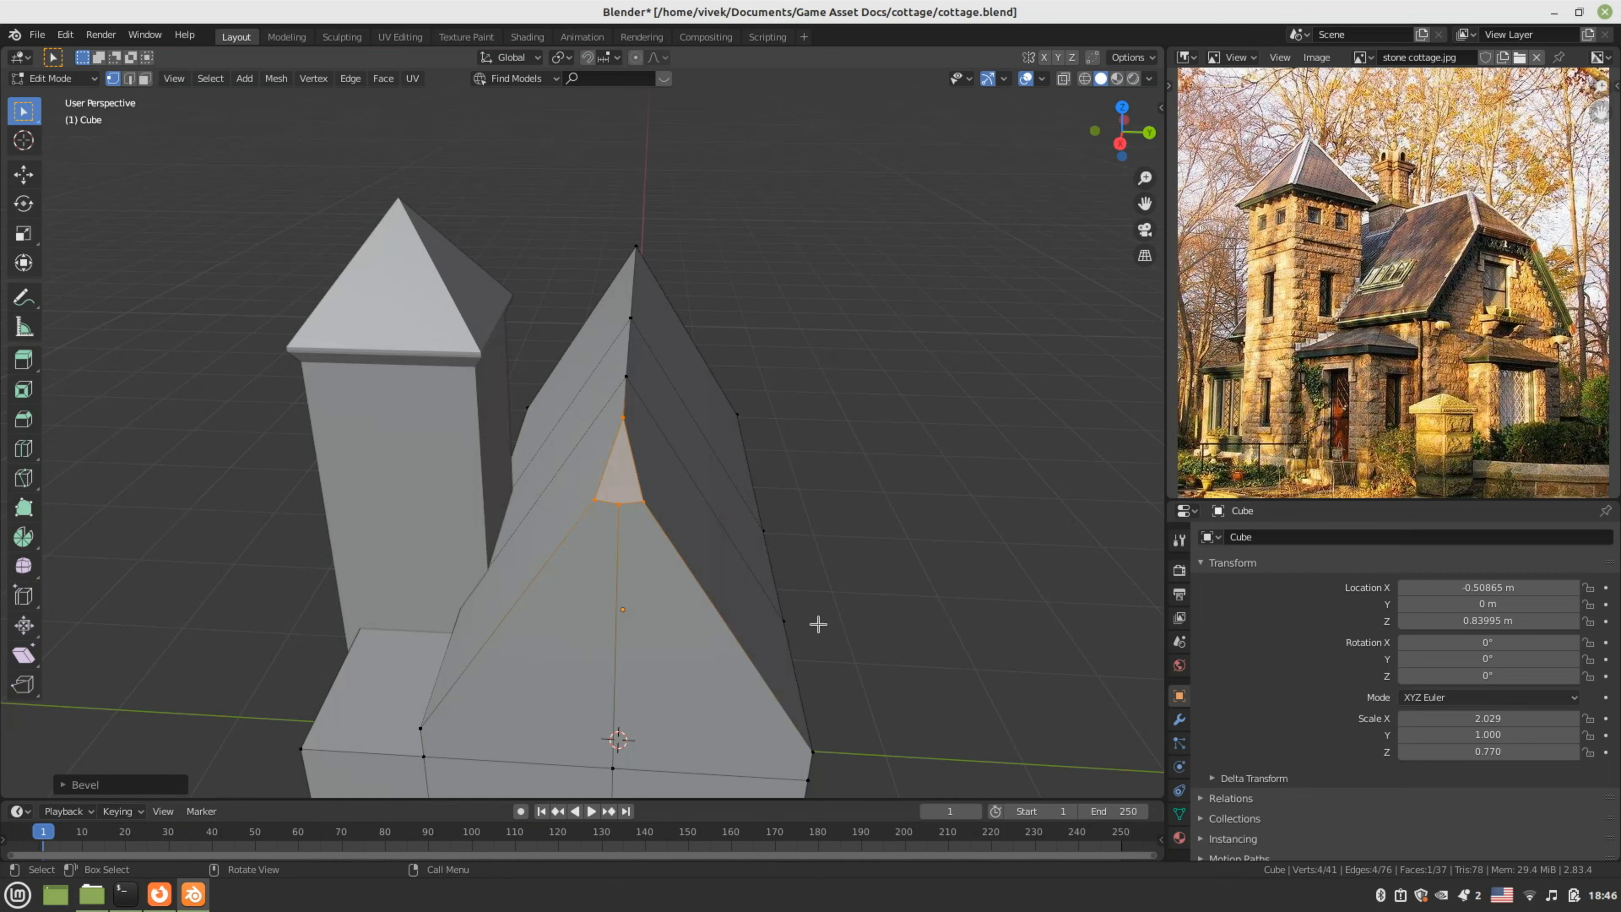
{"action": "middle_click_drag", "start_coordinate": [881, 582], "coordinate": [651, 597]}
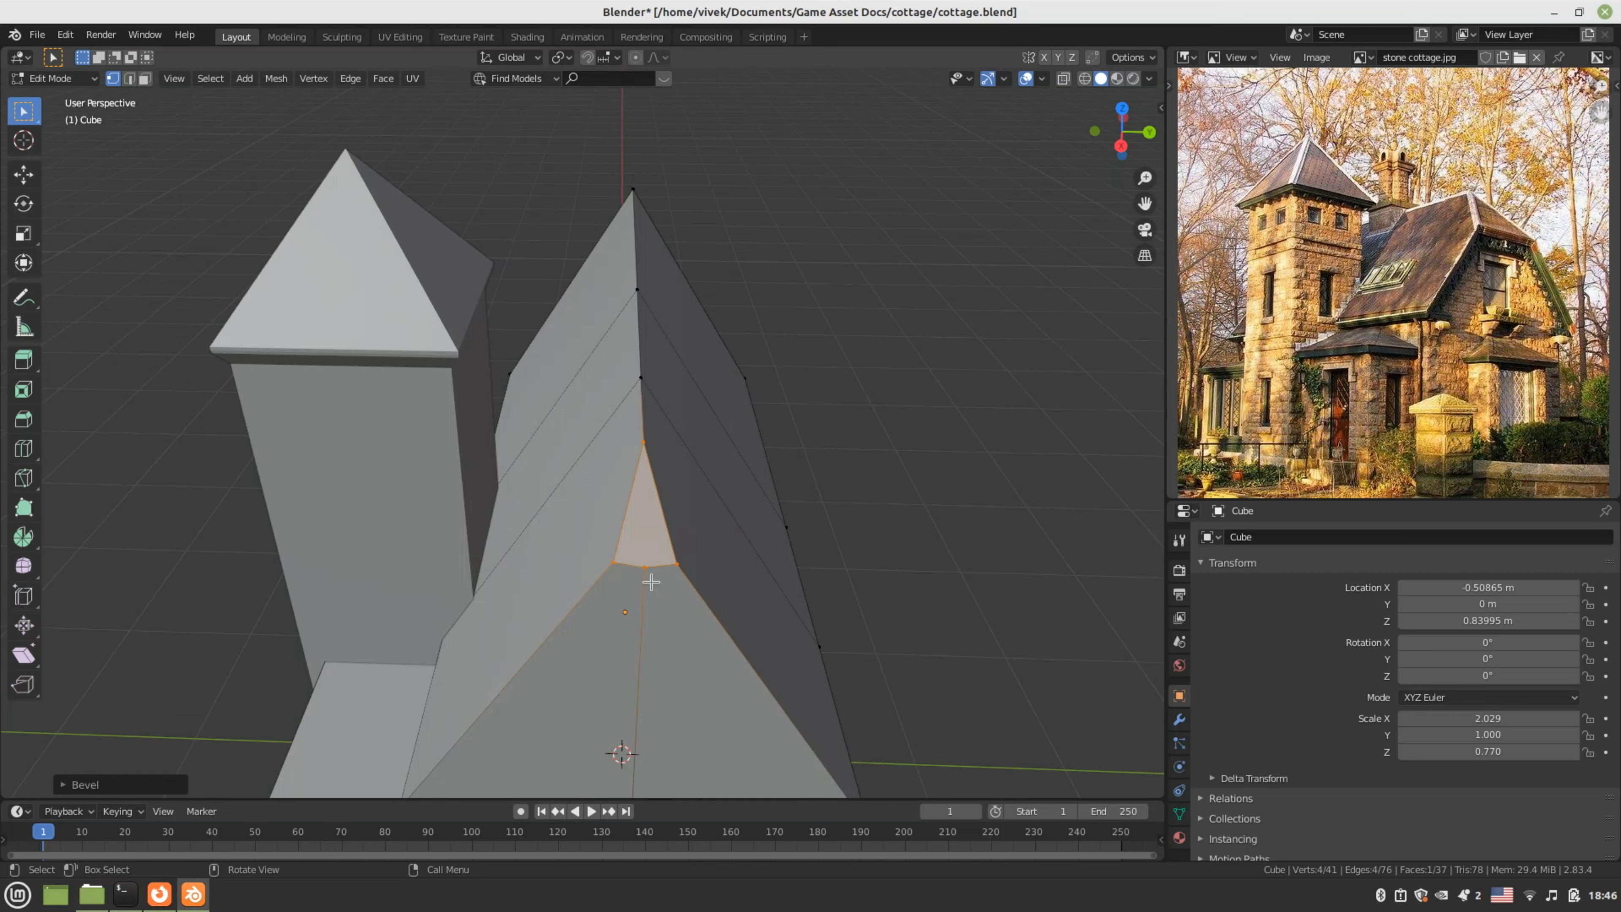
{"action": "left_click", "coordinate": [677, 564]}
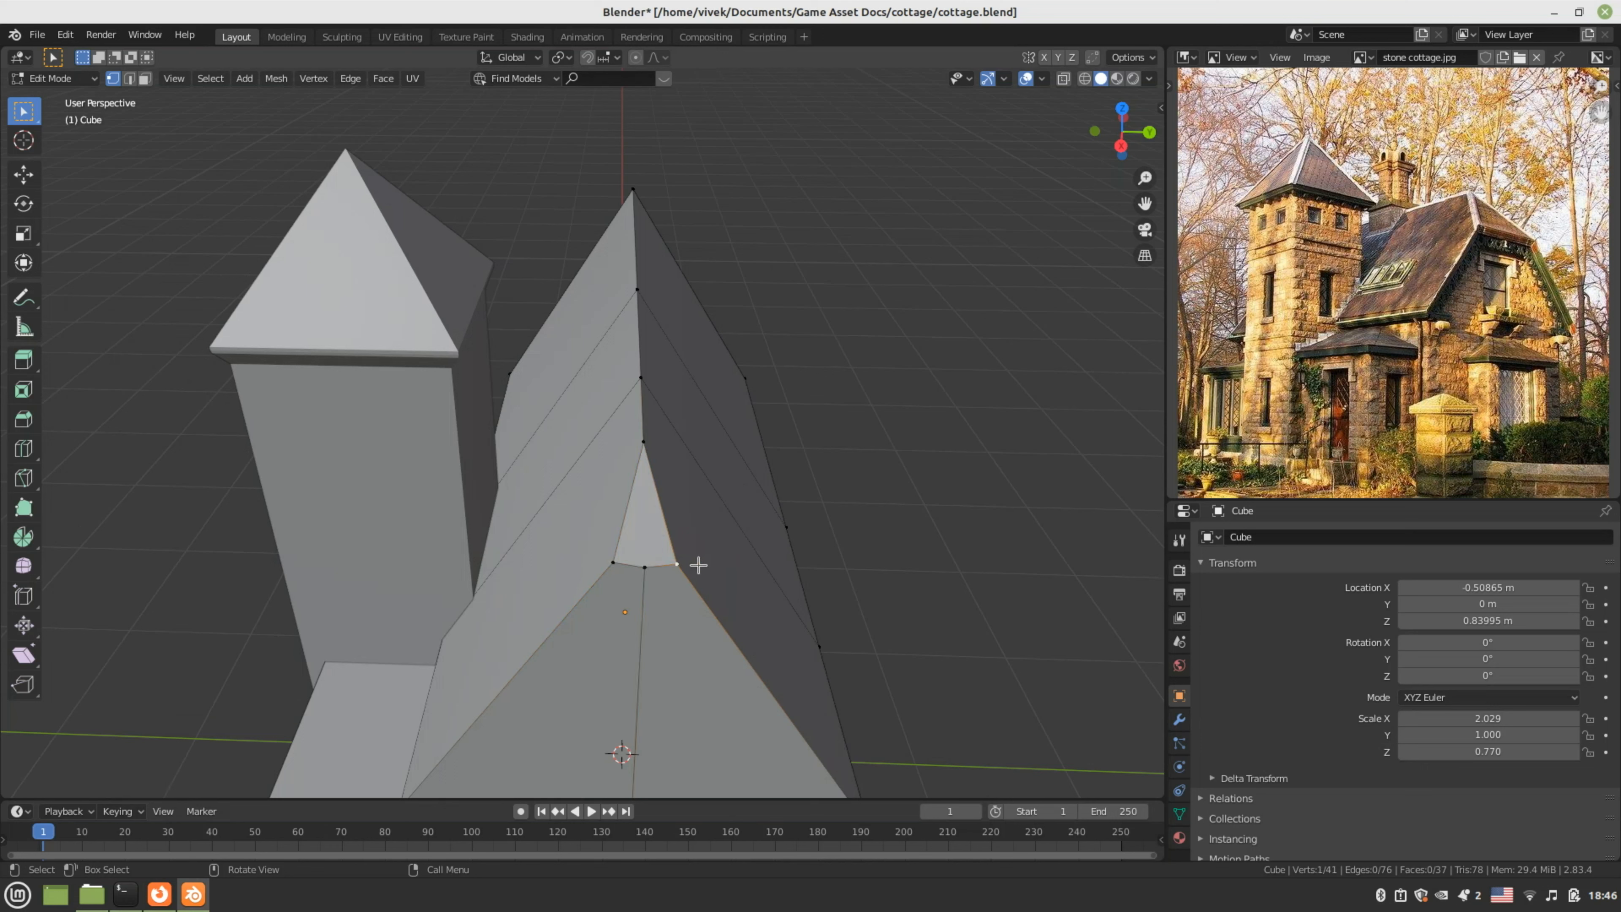
{"action": "left_click", "coordinate": [613, 562], "text": "shift"}
{"action": "key", "text": "s"}
{"action": "key", "text": "y"}
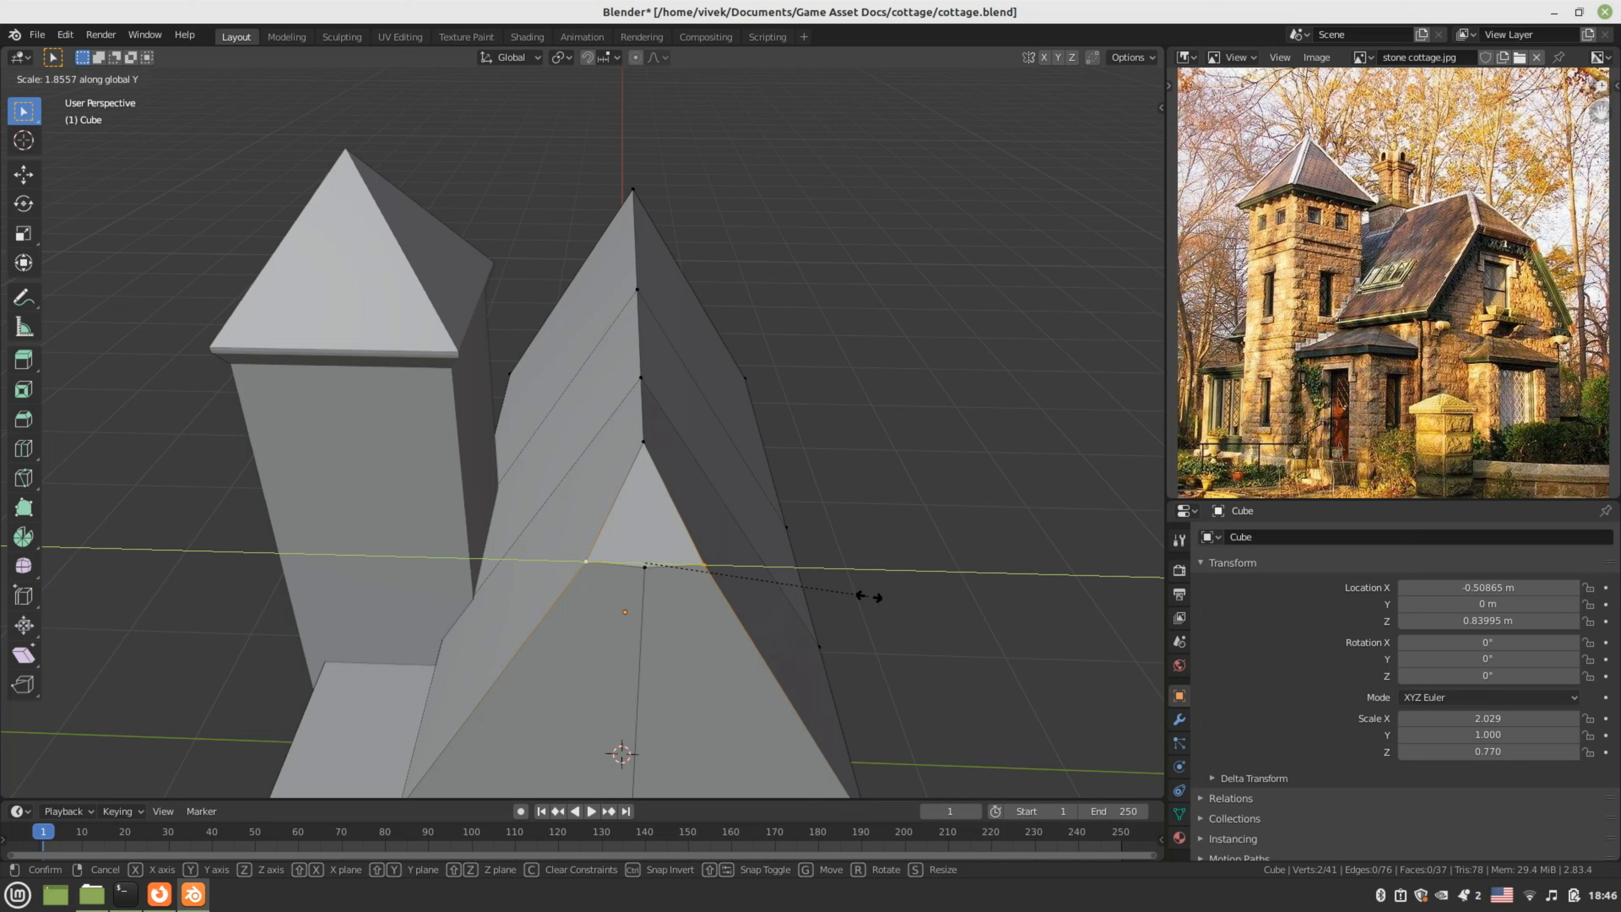
{"action": "left_click", "coordinate": [905, 597]}
- Raise the middle vertex of the sloped face's lower edge along global Z until it lines up with the two corners
{"action": "left_click", "coordinate": [657, 544]}
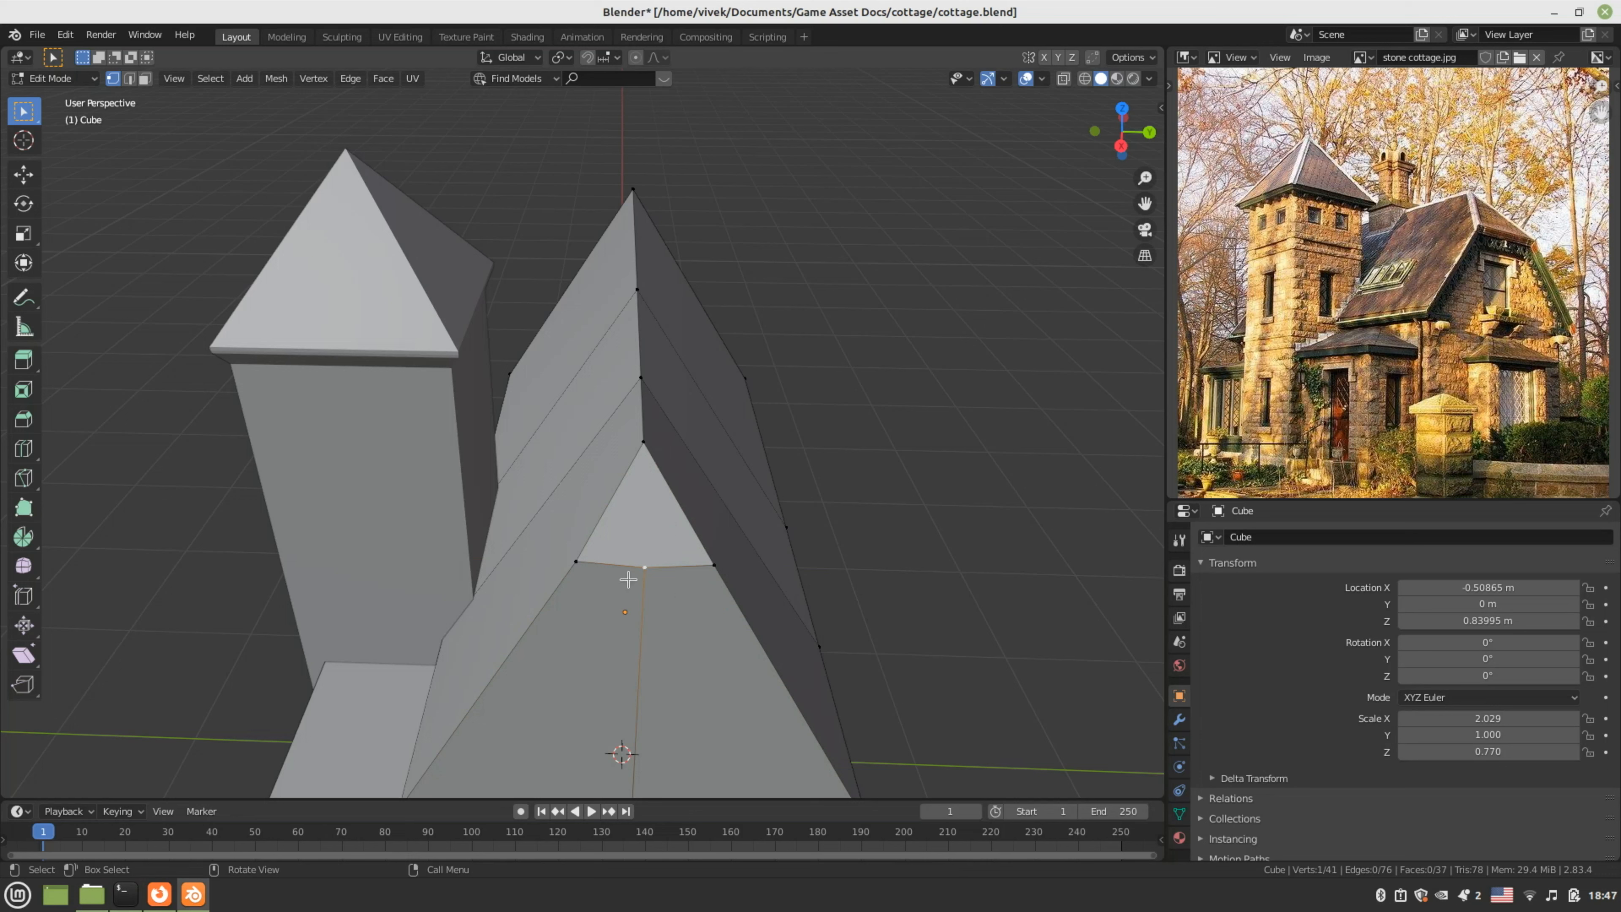
{"action": "key", "text": "g"}
{"action": "key", "text": "z"}
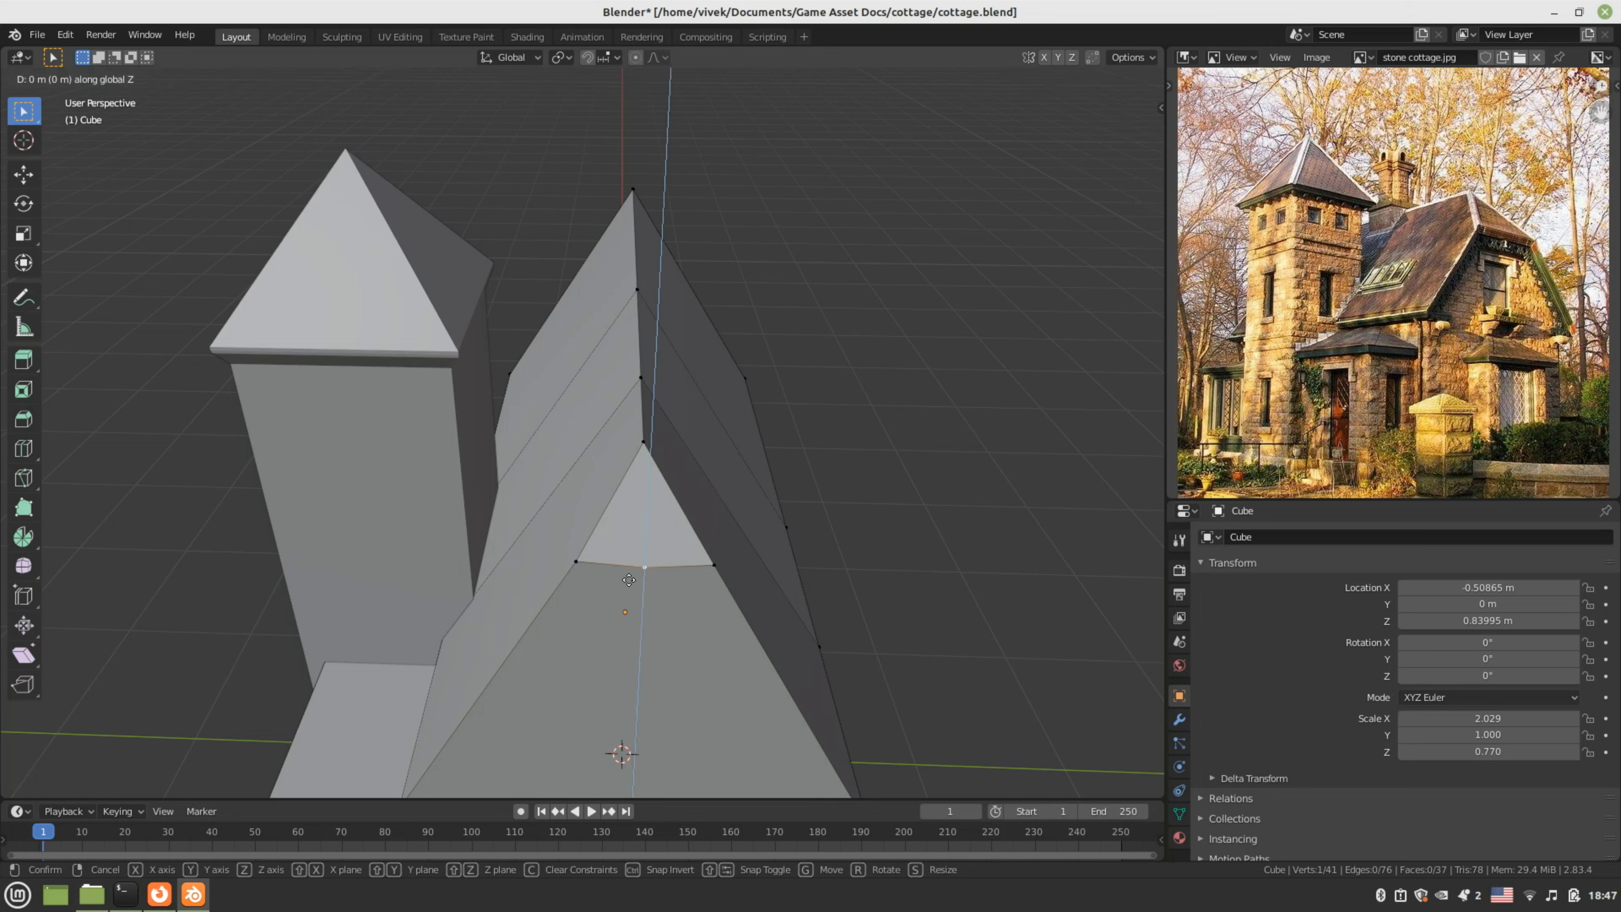
{"action": "left_click", "coordinate": [630, 576]}
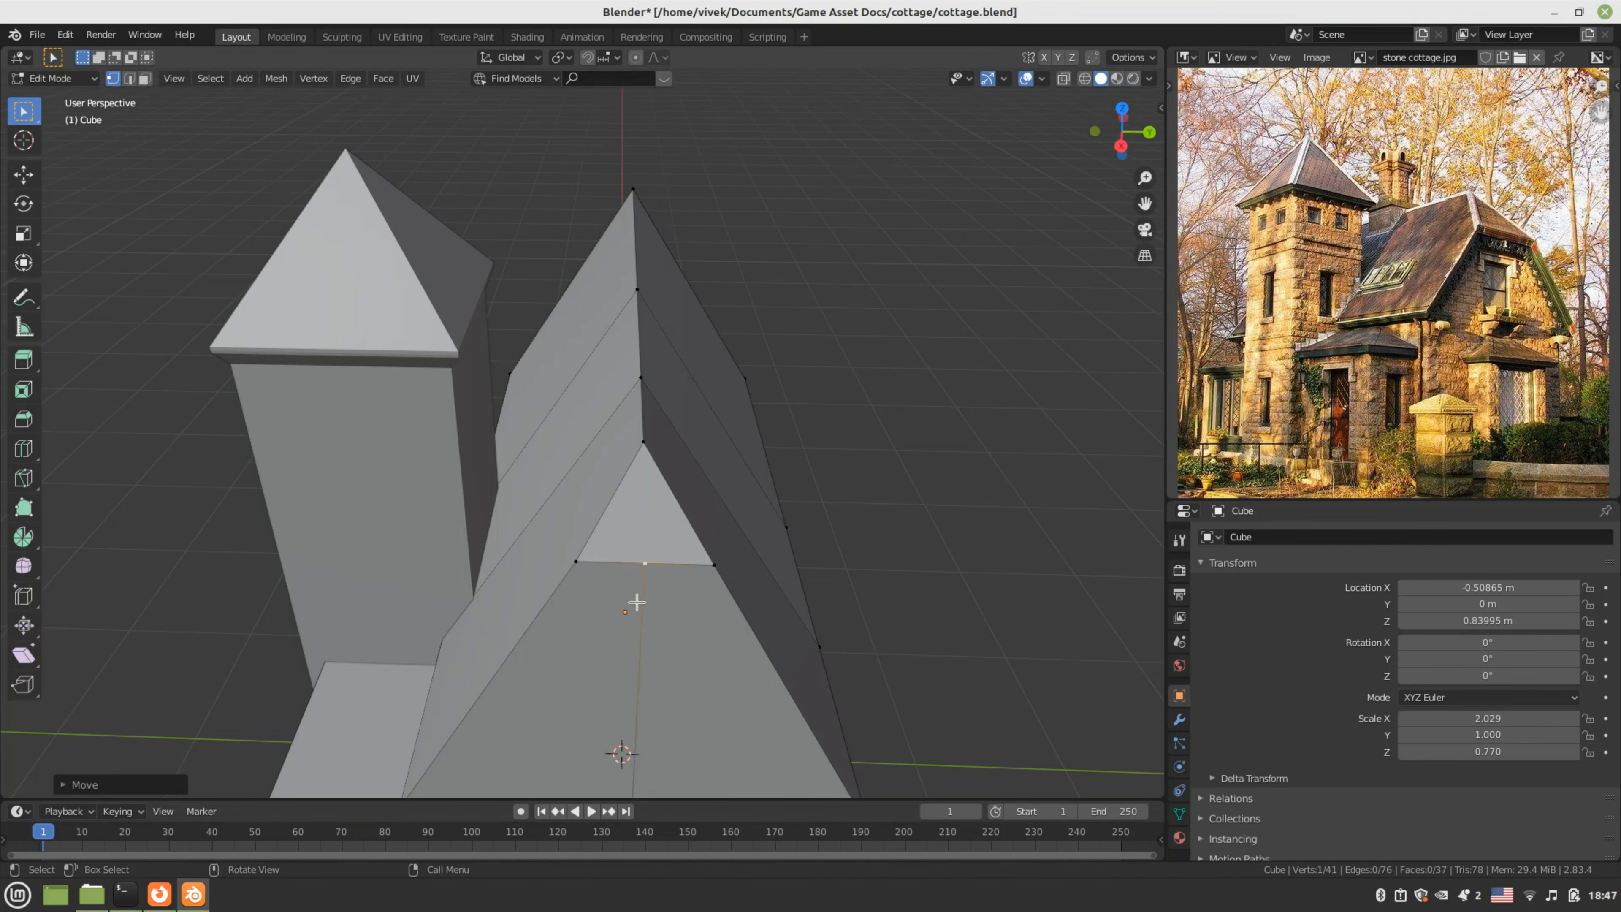
- Return the main body to Object Mode and save the file
{"action": "middle_click_drag", "start_coordinate": [635, 597], "coordinate": [748, 604]}
{"action": "key", "text": "Tab"}
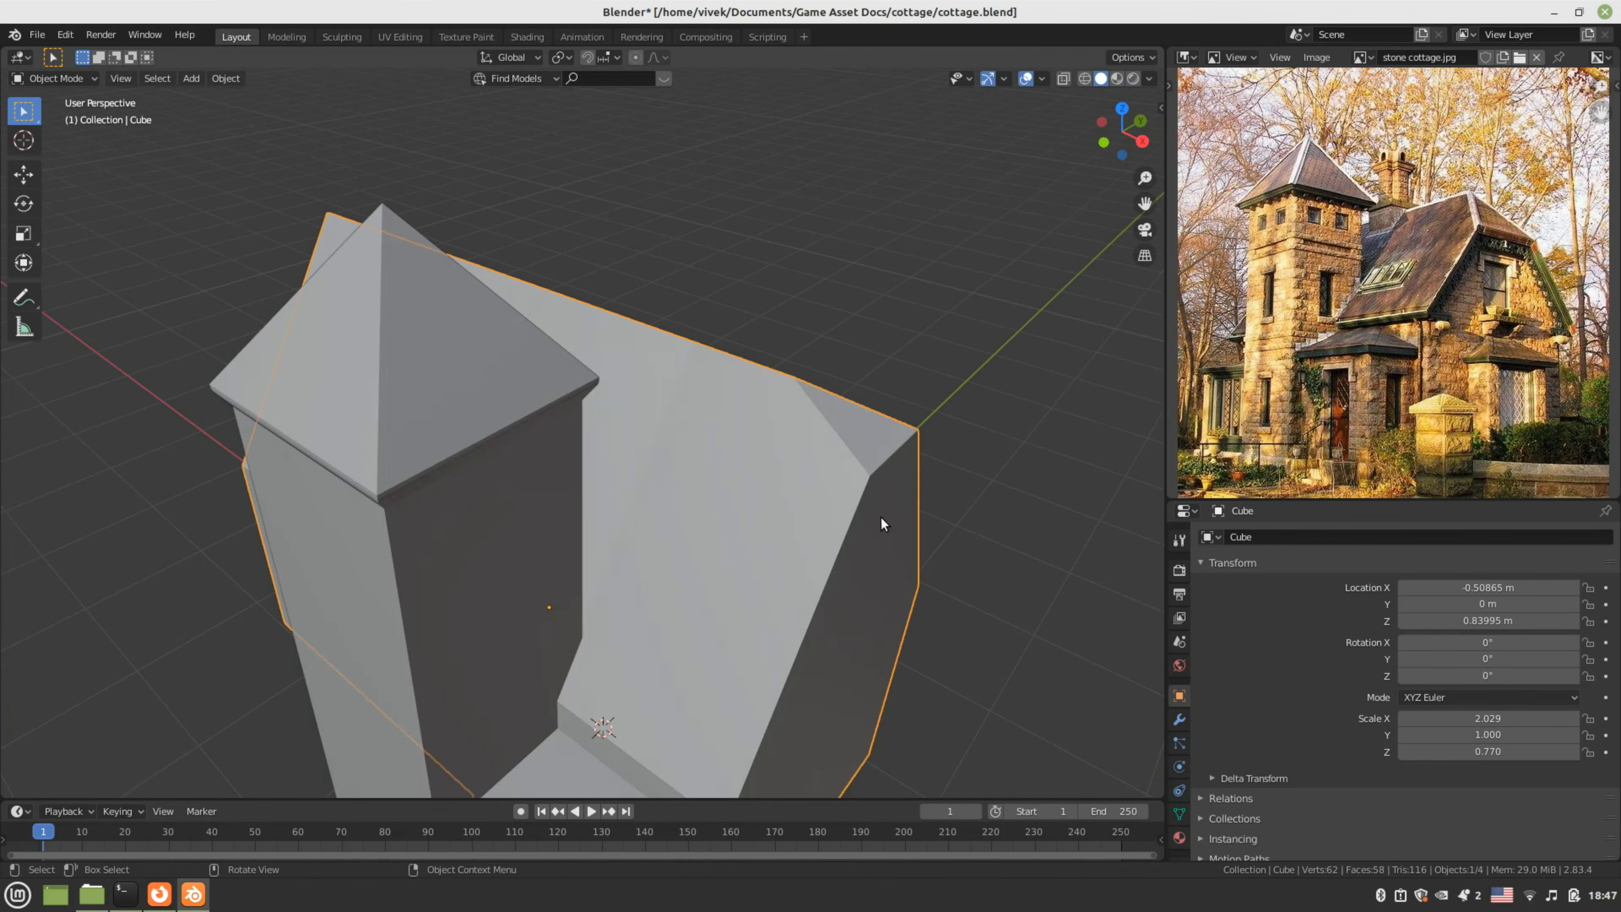
{"action": "middle_click_drag", "start_coordinate": [881, 518], "coordinate": [643, 600]}
{"action": "key", "text": "ctrl+s"}
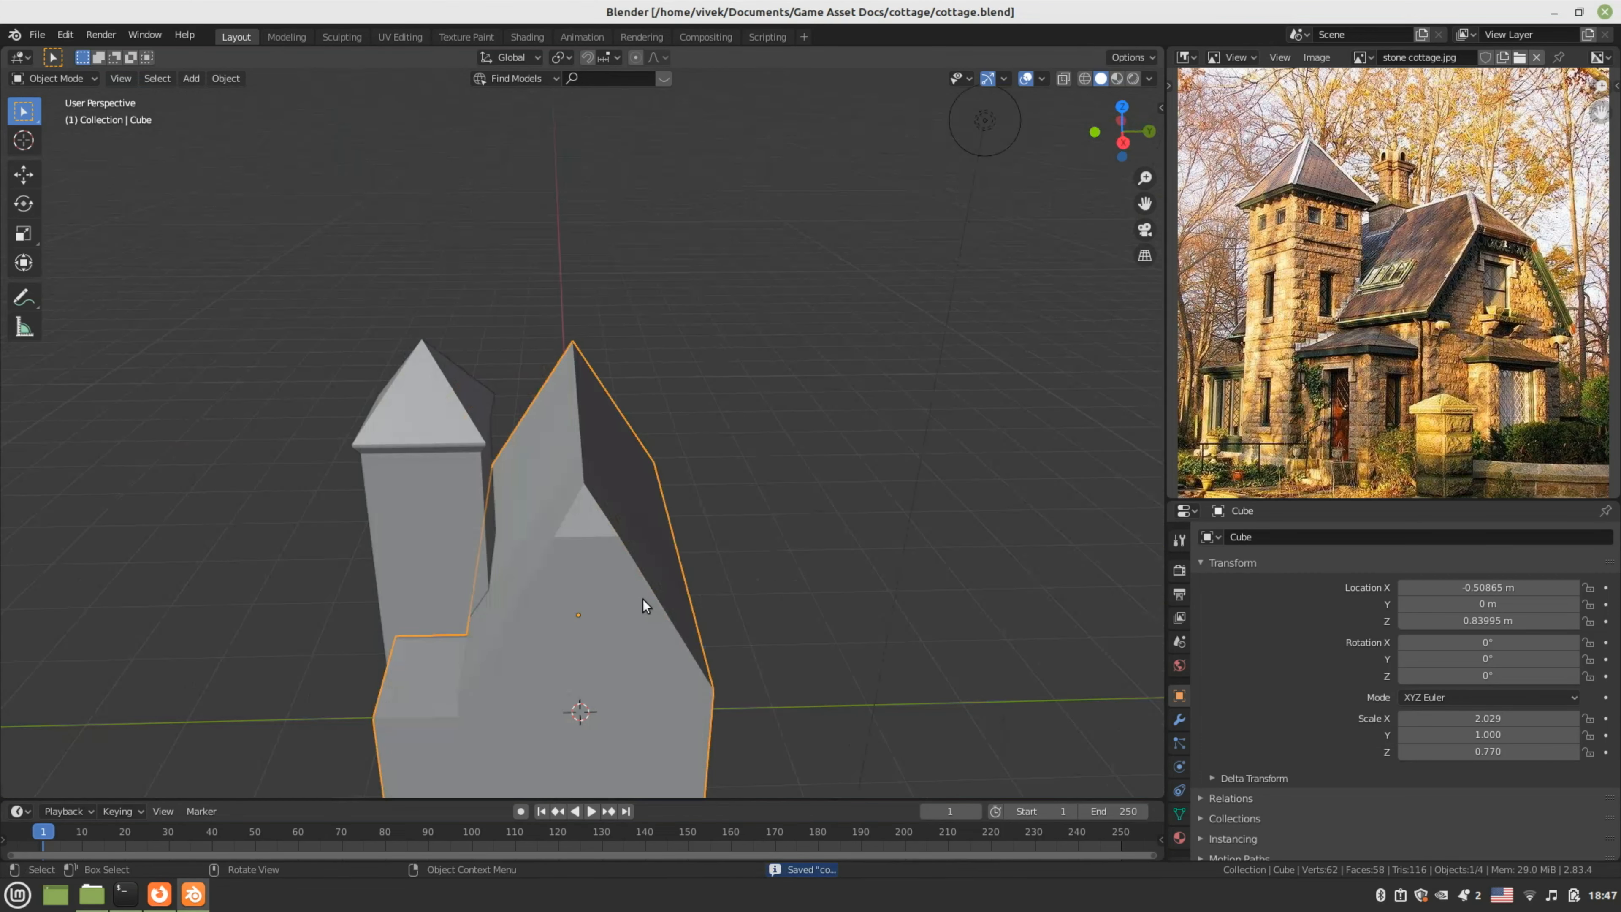
- Select the two lower edges of the main body's sloped gable face in Edit Mode and lower them about 0.15 m along global Z
{"action": "scroll", "coordinate": [611, 558], "scroll_direction": "up", "scroll_amount": 1}
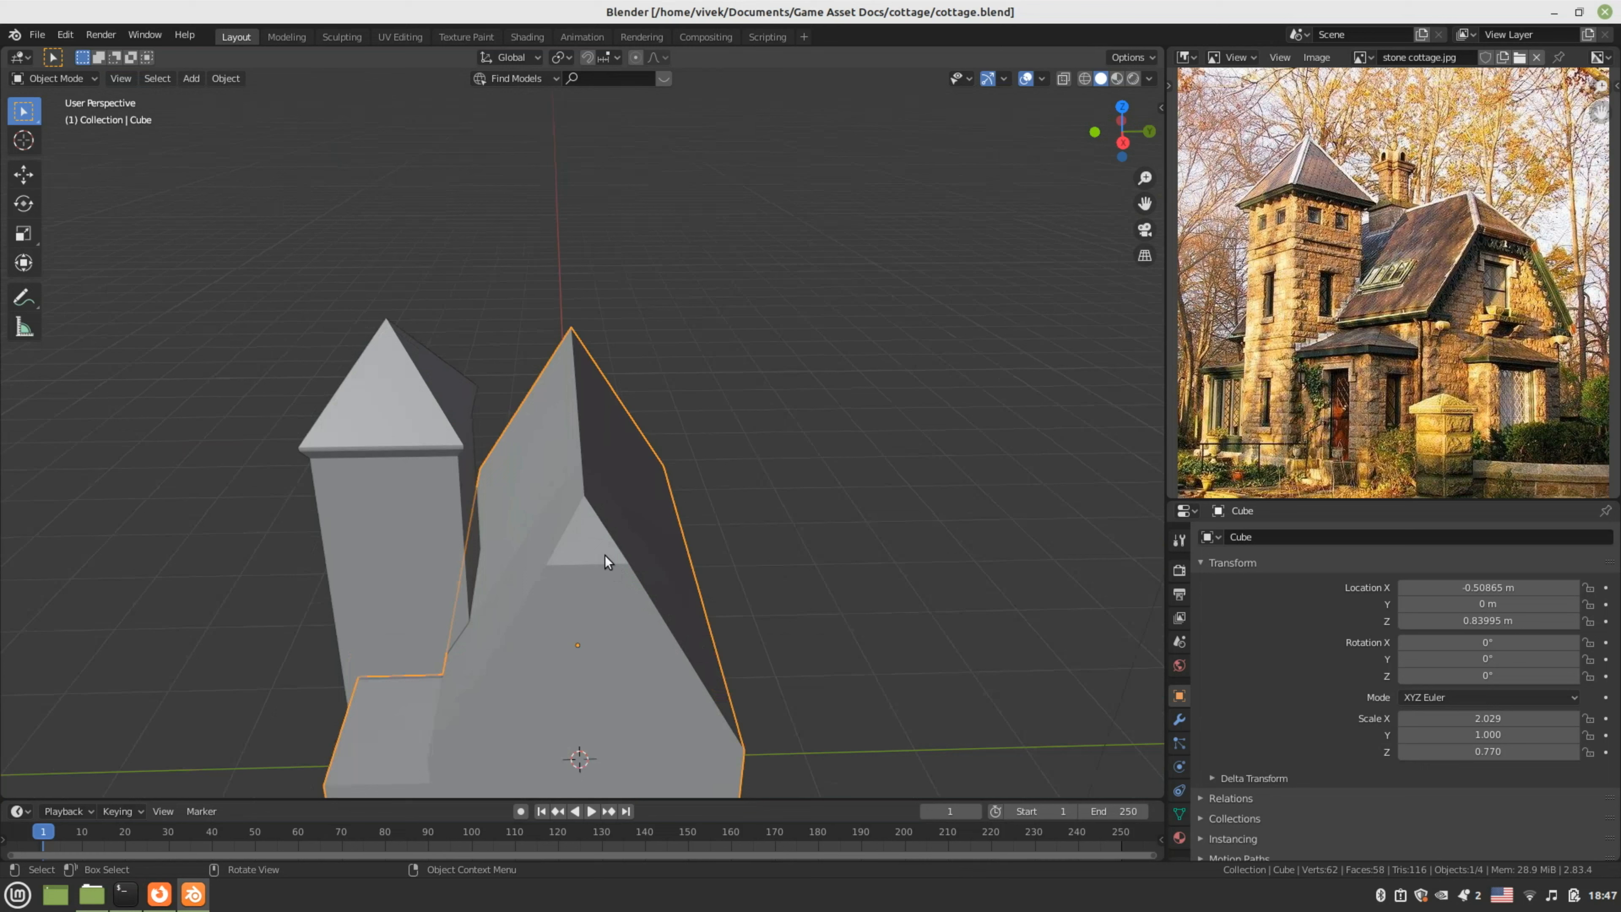
{"action": "key", "text": "Tab"}
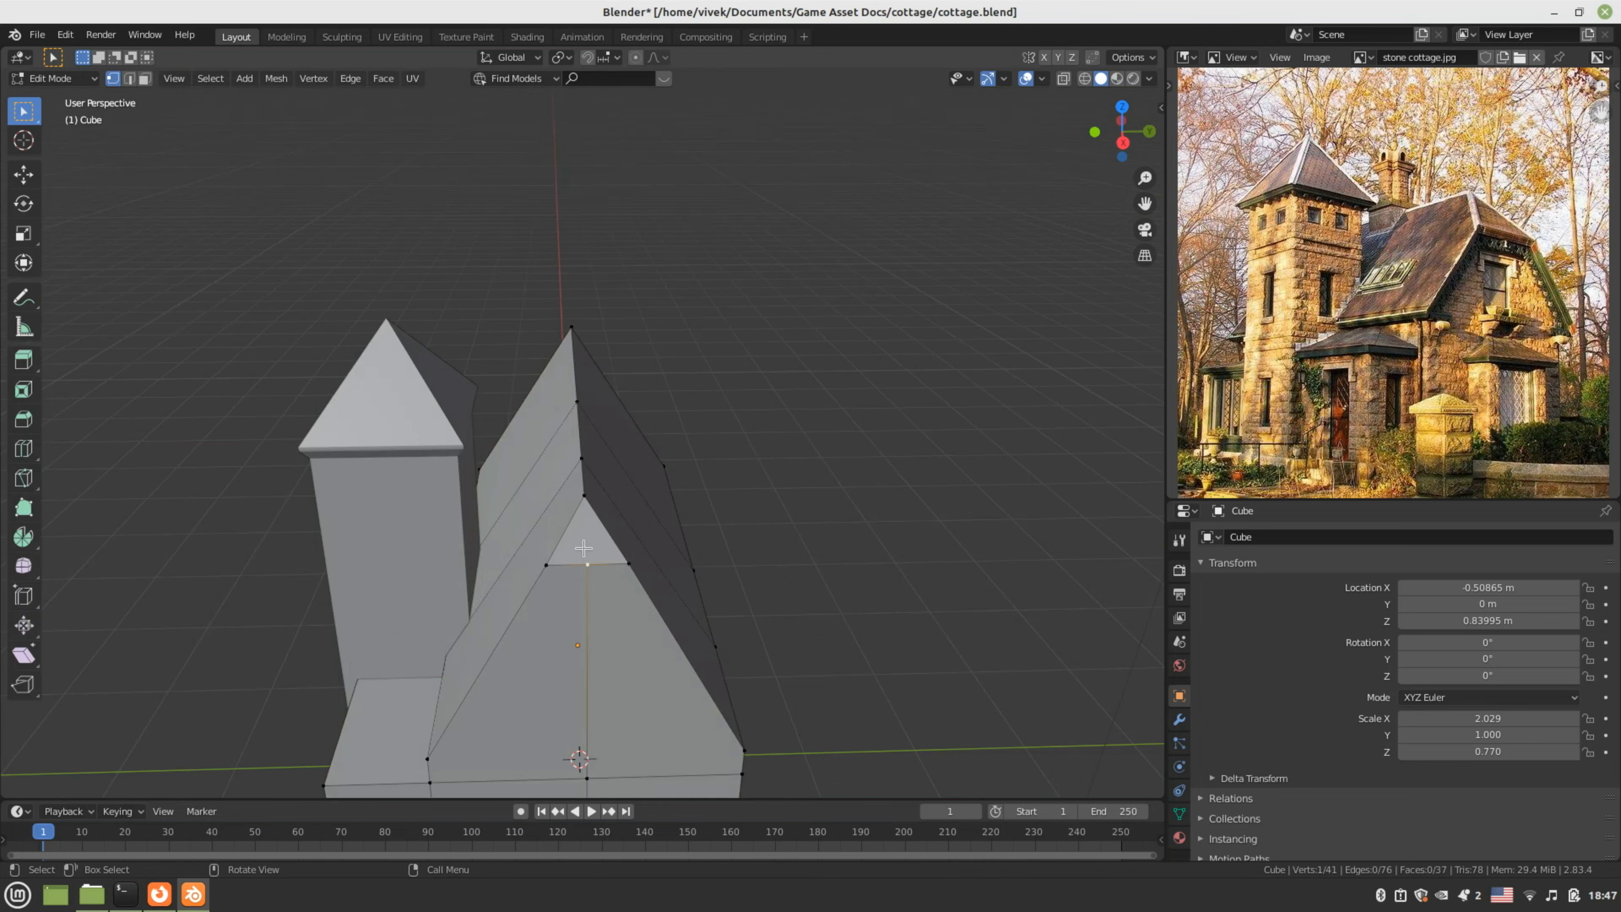
{"action": "key", "text": "2"}
{"action": "left_click", "coordinate": [575, 567]}
{"action": "left_click", "coordinate": [611, 567], "text": "shift"}
{"action": "middle_click_drag", "start_coordinate": [619, 606], "coordinate": [817, 582]}
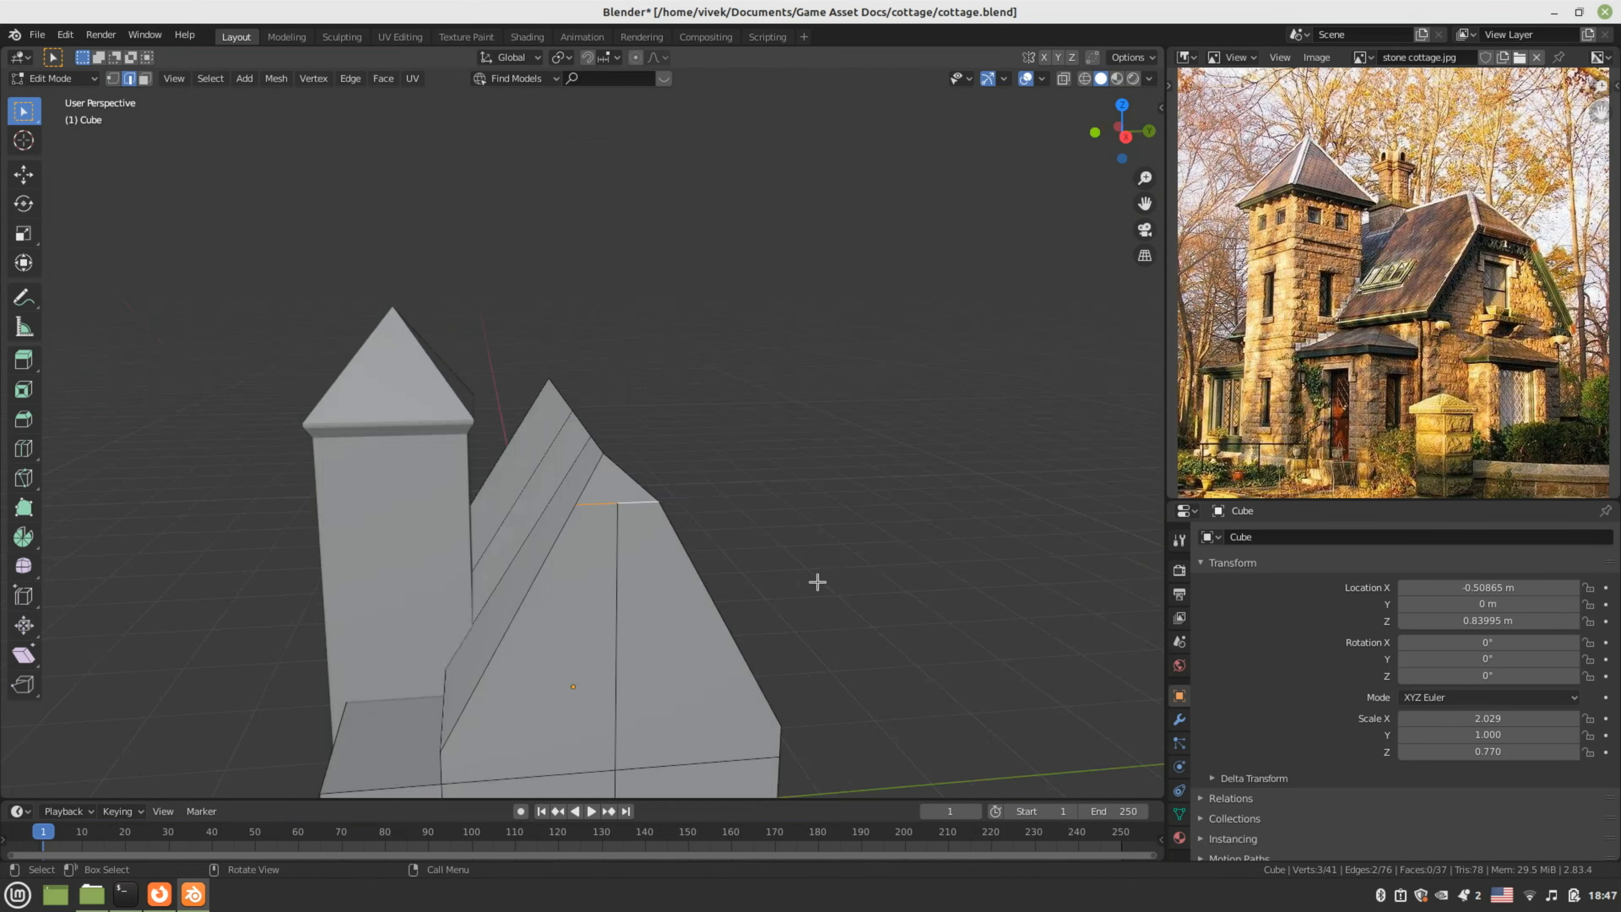
{"action": "key", "text": "g"}
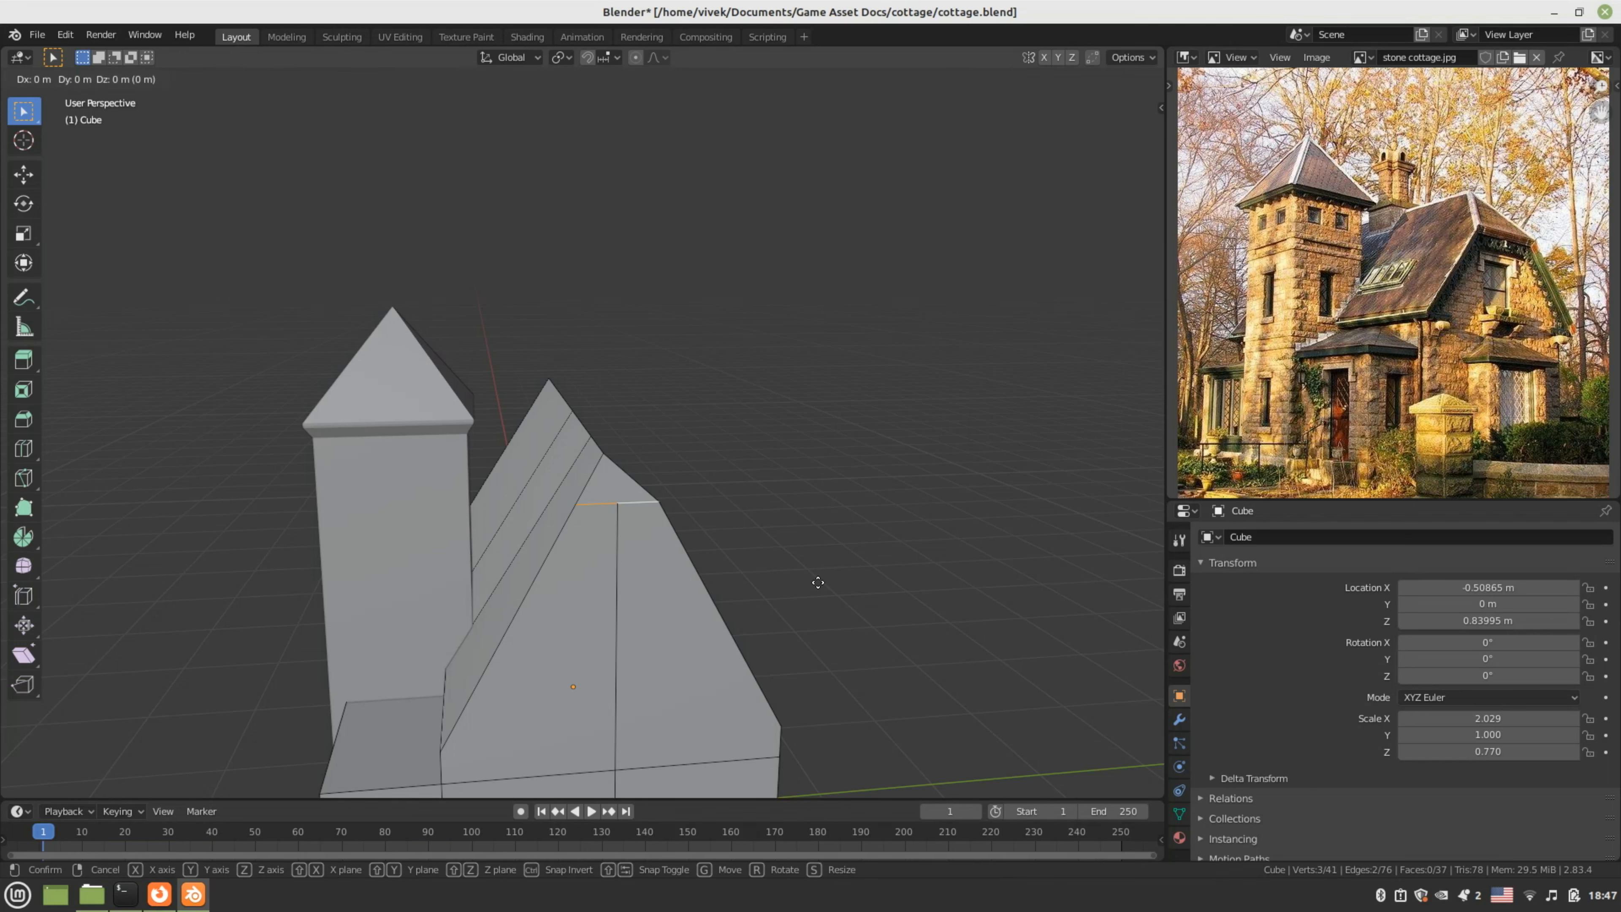
{"action": "key", "text": "z"}
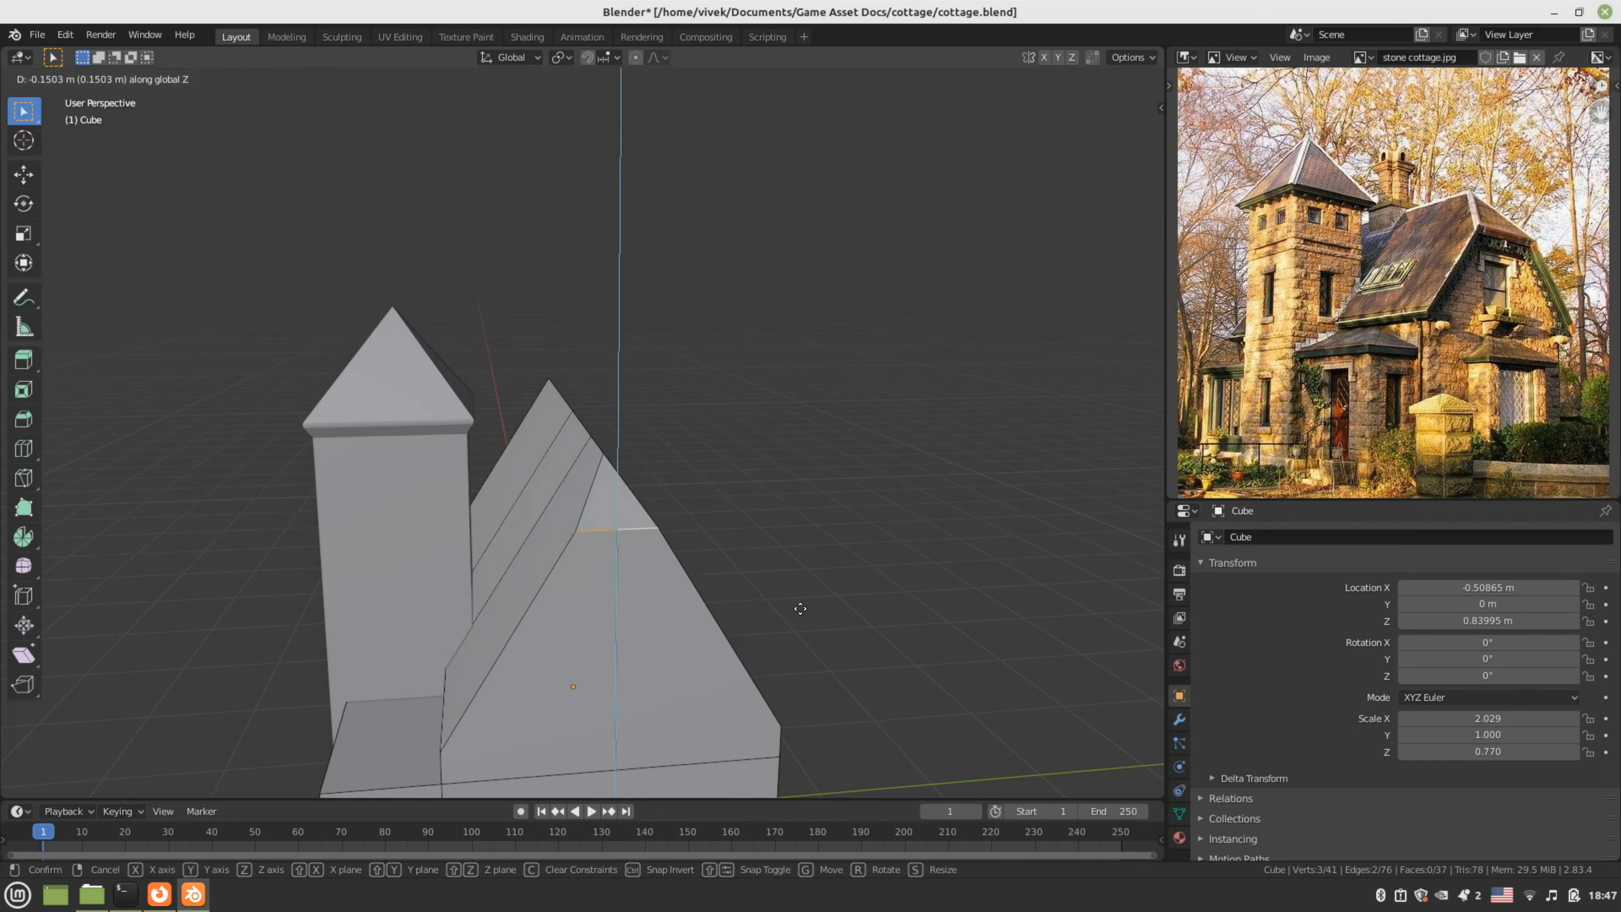
{"action": "left_click", "coordinate": [800, 608]}
- Scale the two lower edges of the sloped gable face by about 1.38 along global Y and save the file
{"action": "key", "text": "s"}
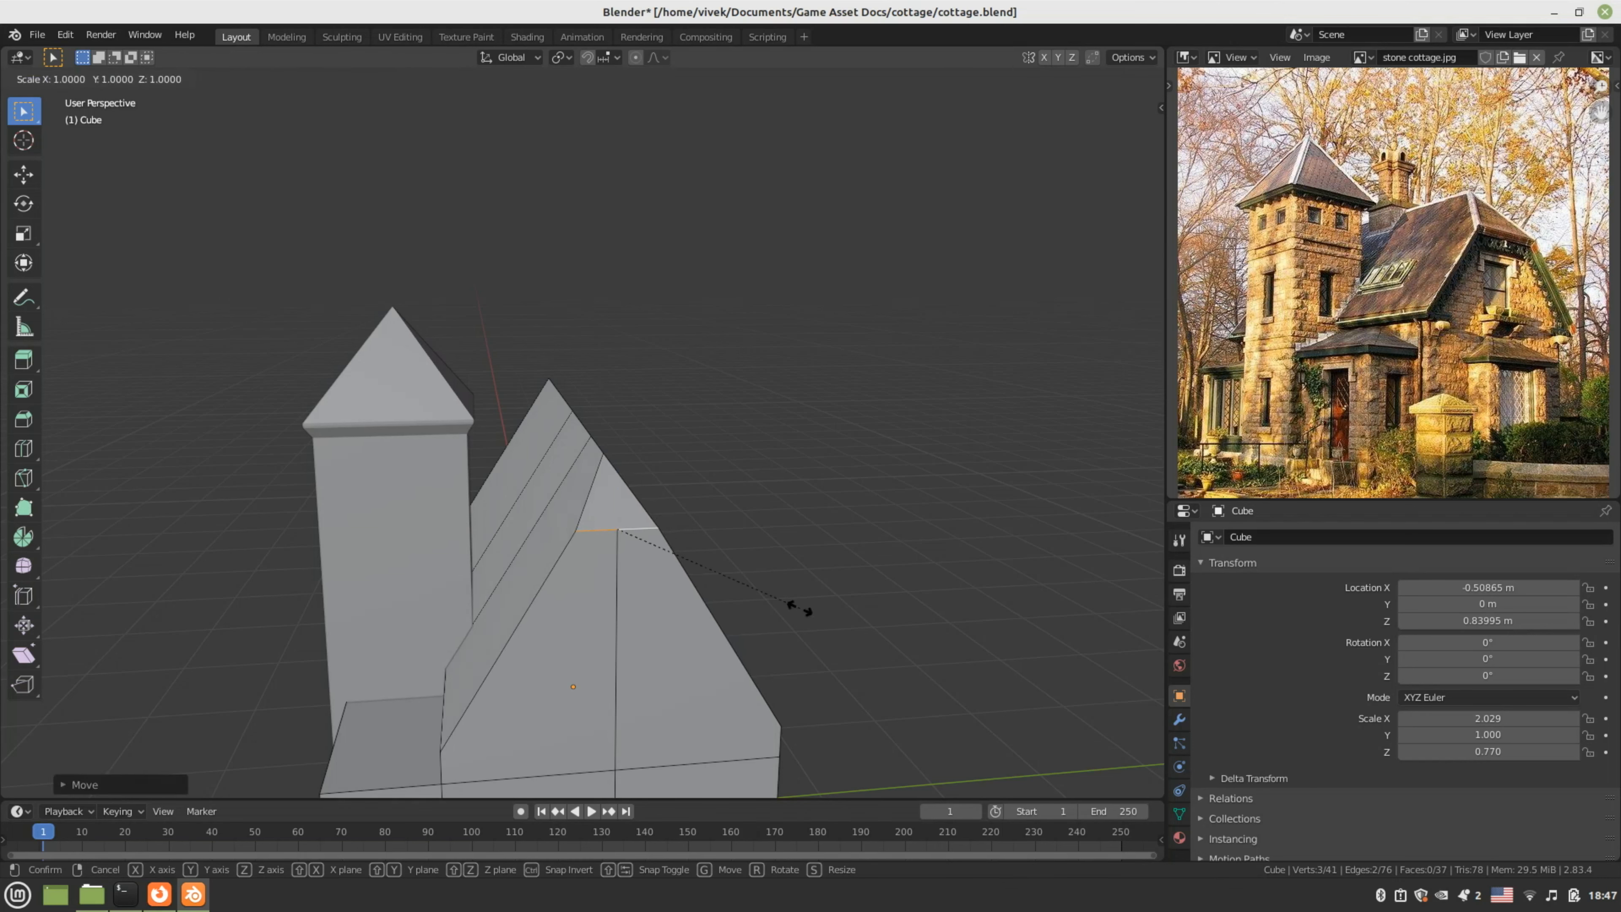
{"action": "key", "text": "y"}
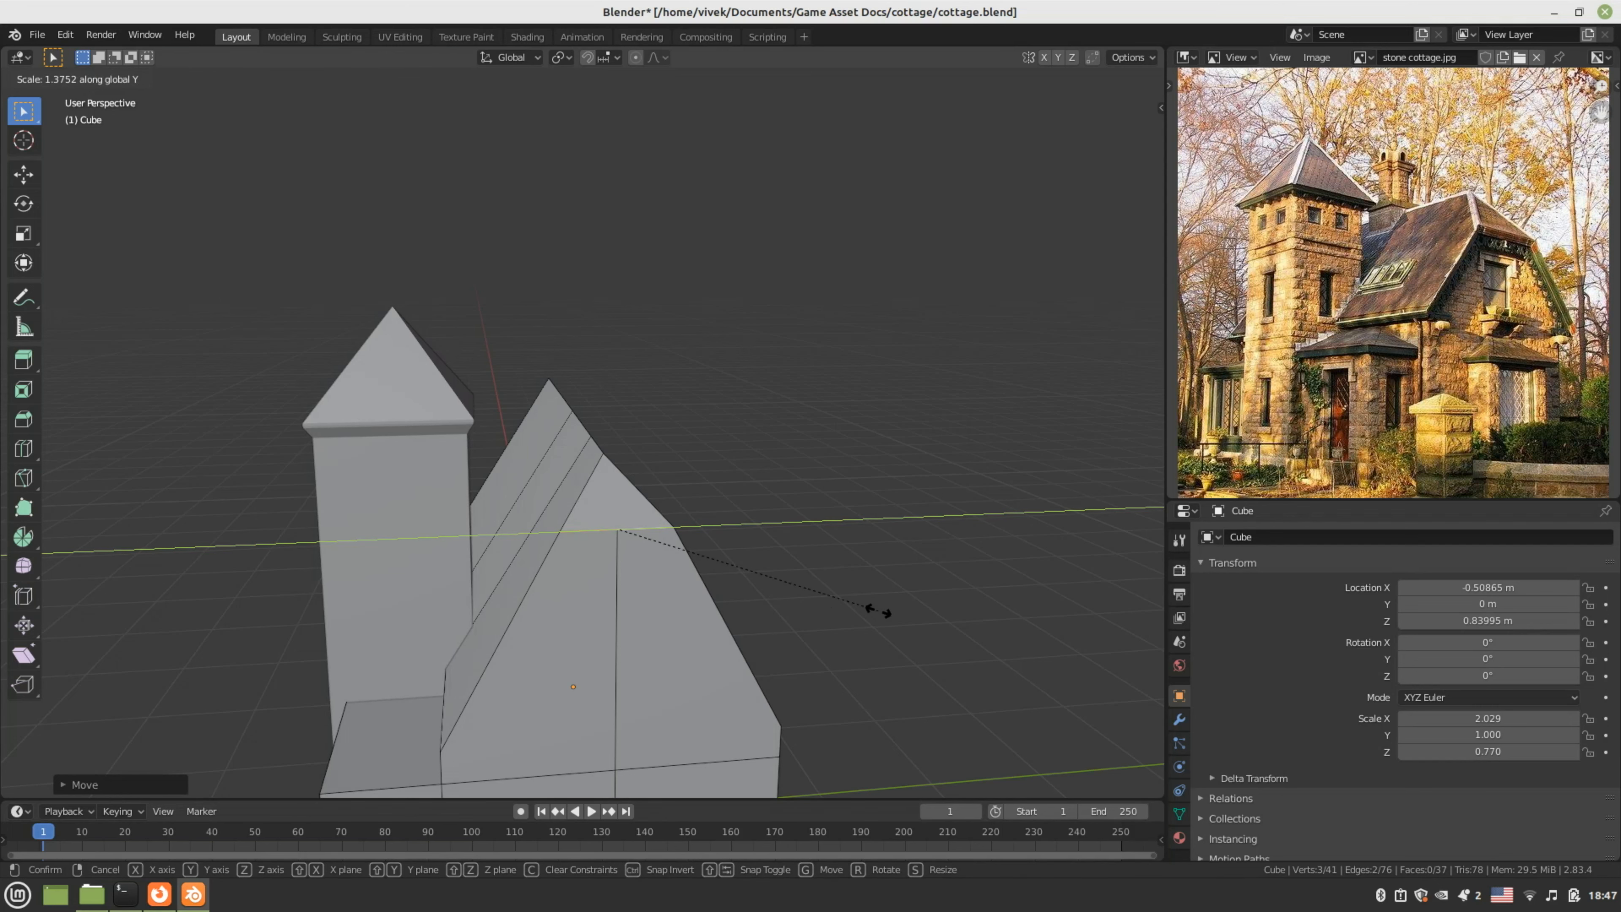
{"action": "left_click", "coordinate": [878, 610]}
{"action": "mouse_move", "coordinate": [865, 640]}
{"action": "middle_mouse_down"}
{"action": "mouse_move", "coordinate": [795, 598]}
{"action": "mouse_move", "coordinate": [865, 609]}
{"action": "middle_mouse_up"}
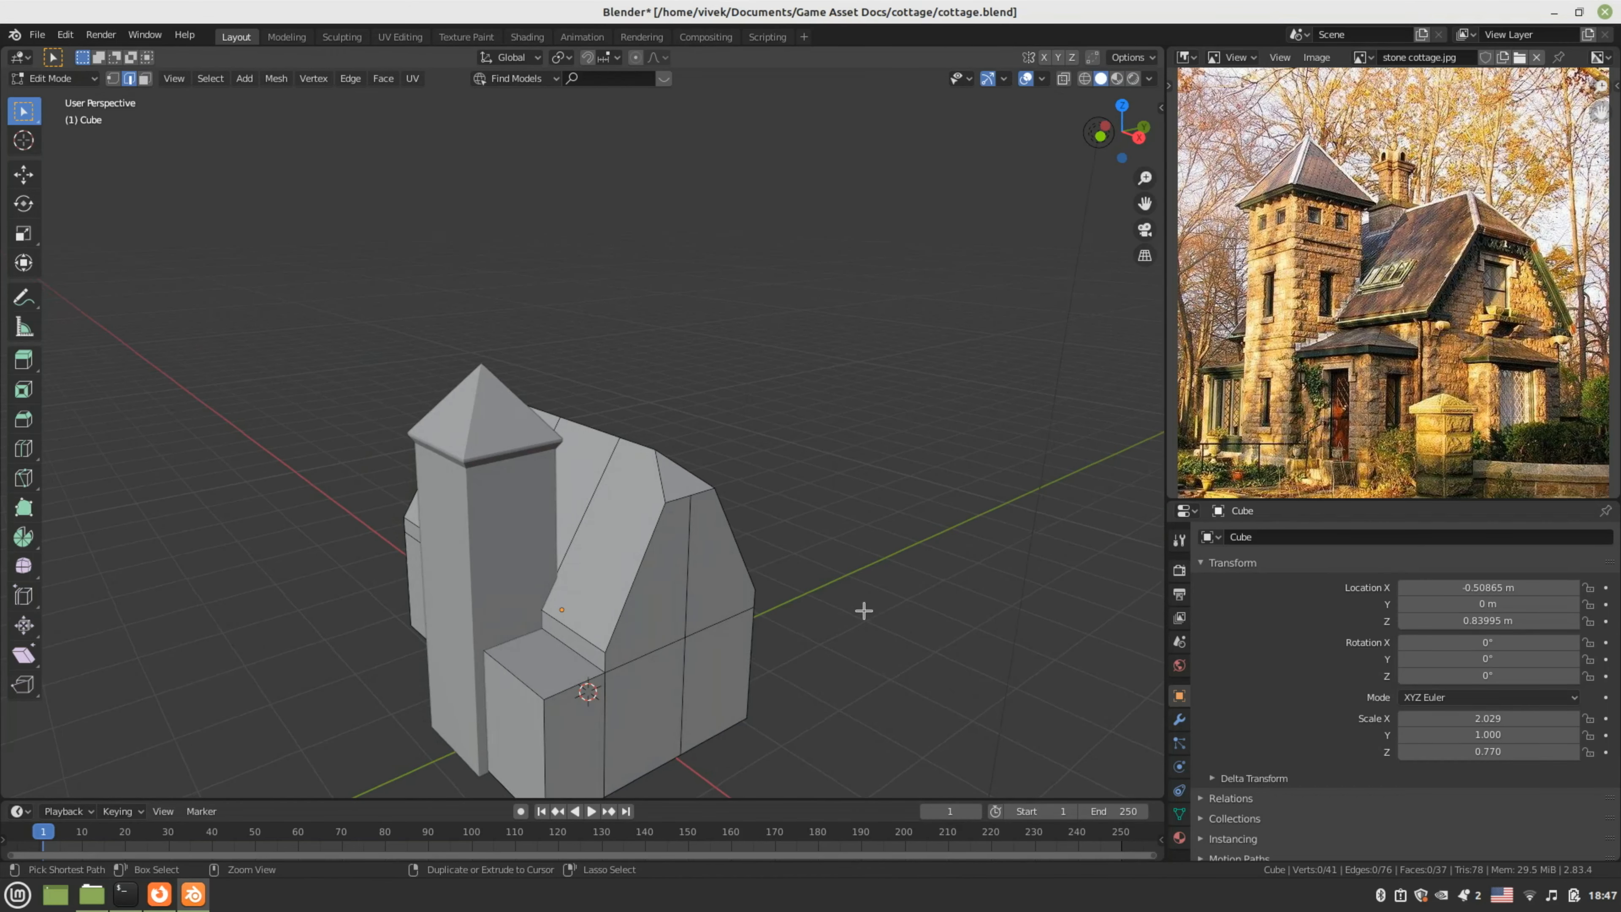
{"action": "key", "text": "ctrl+s"}
- Bevel the ridge peak vertex at the opposite, still pointed gable end to create a second sloped face
{"action": "middle_click_drag", "start_coordinate": [610, 614], "coordinate": [590, 579]}
{"action": "scroll", "coordinate": [594, 578], "scroll_direction": "up", "scroll_amount": 1}
{"action": "key", "text": "1"}
{"action": "left_click", "coordinate": [637, 534]}
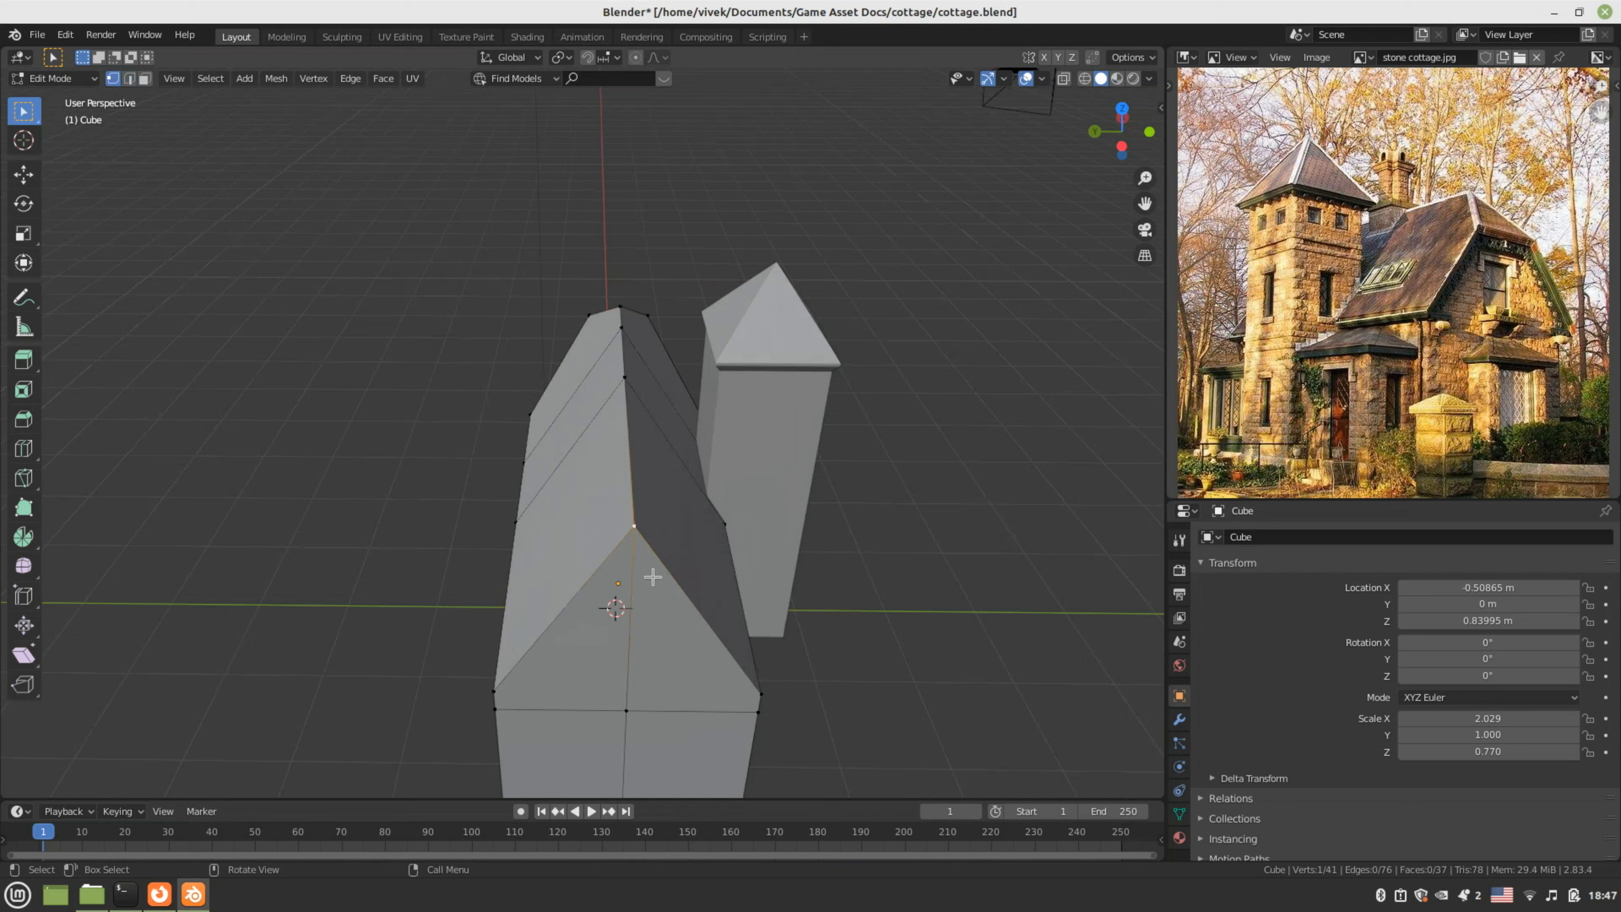
{"action": "right_click", "coordinate": [638, 538]}
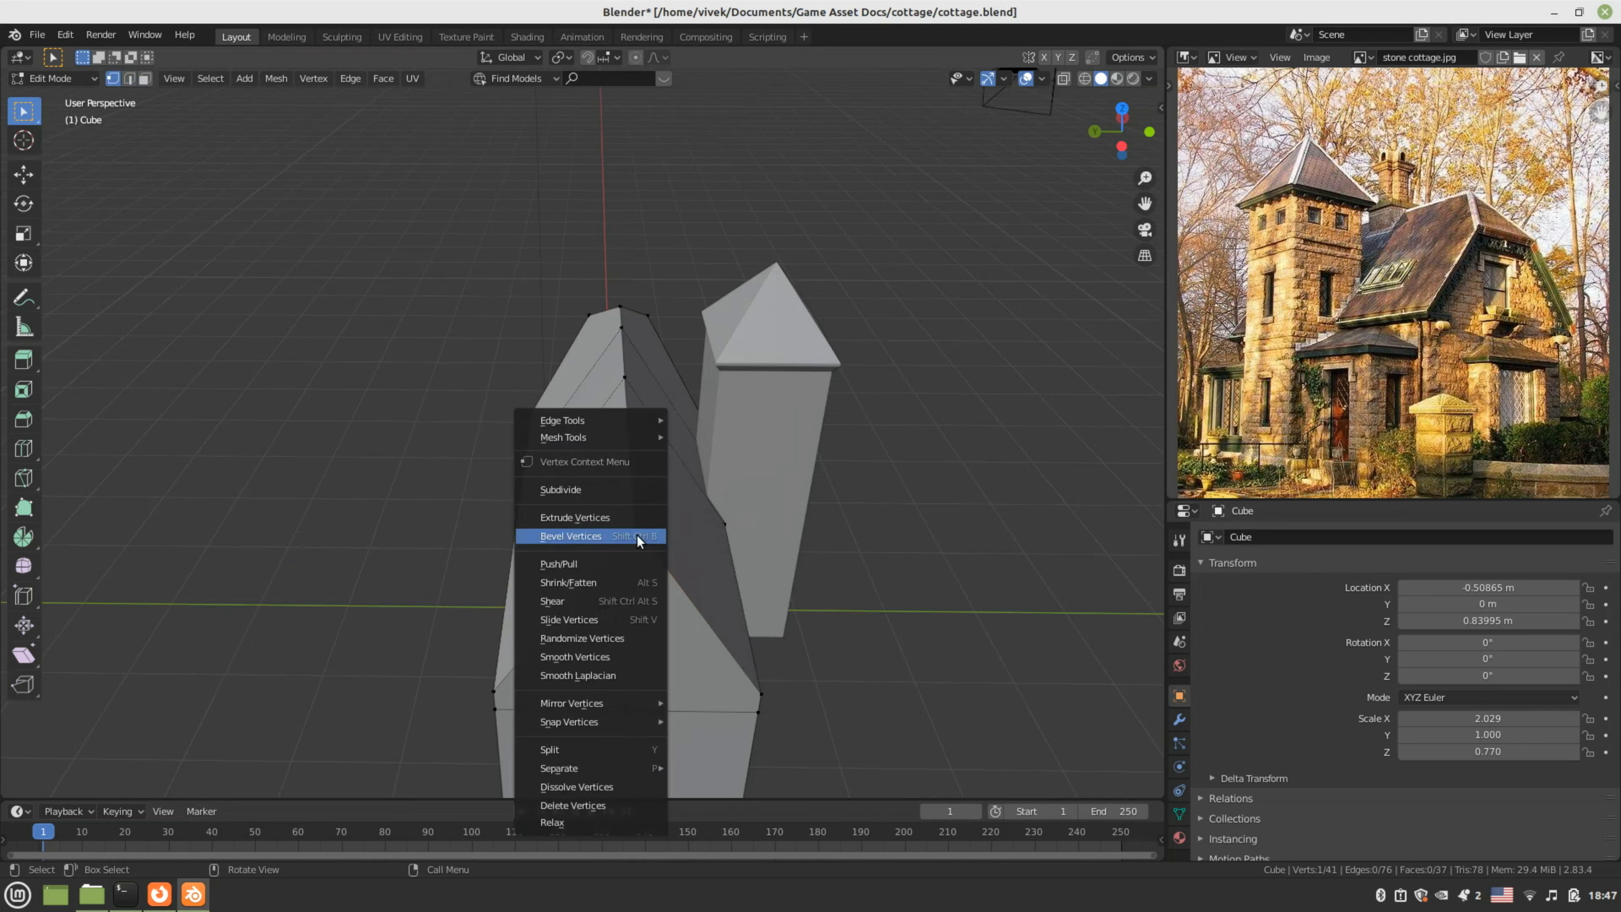
{"action": "left_click", "coordinate": [633, 534]}
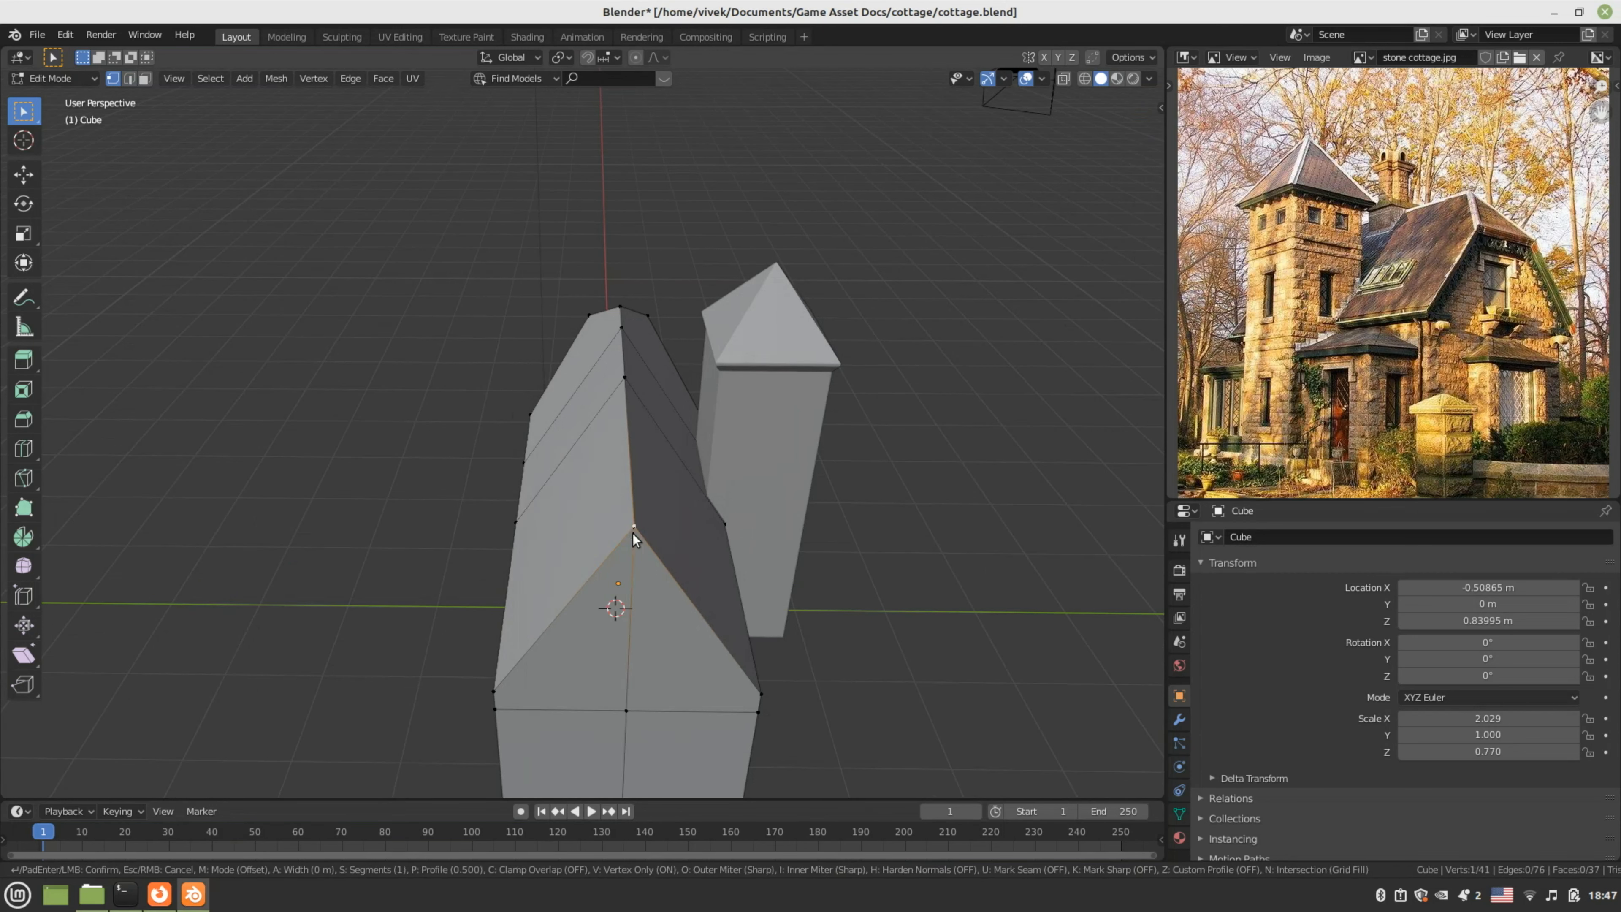
{"action": "left_click", "coordinate": [721, 612]}
- Select the two lower corner vertices of the new sloped face and scale them apart along global Y
{"action": "middle_click_drag", "start_coordinate": [721, 612], "coordinate": [690, 597]}
{"action": "scroll", "coordinate": [690, 597], "scroll_direction": "up", "scroll_amount": 1}
{"action": "left_click", "coordinate": [657, 562]}
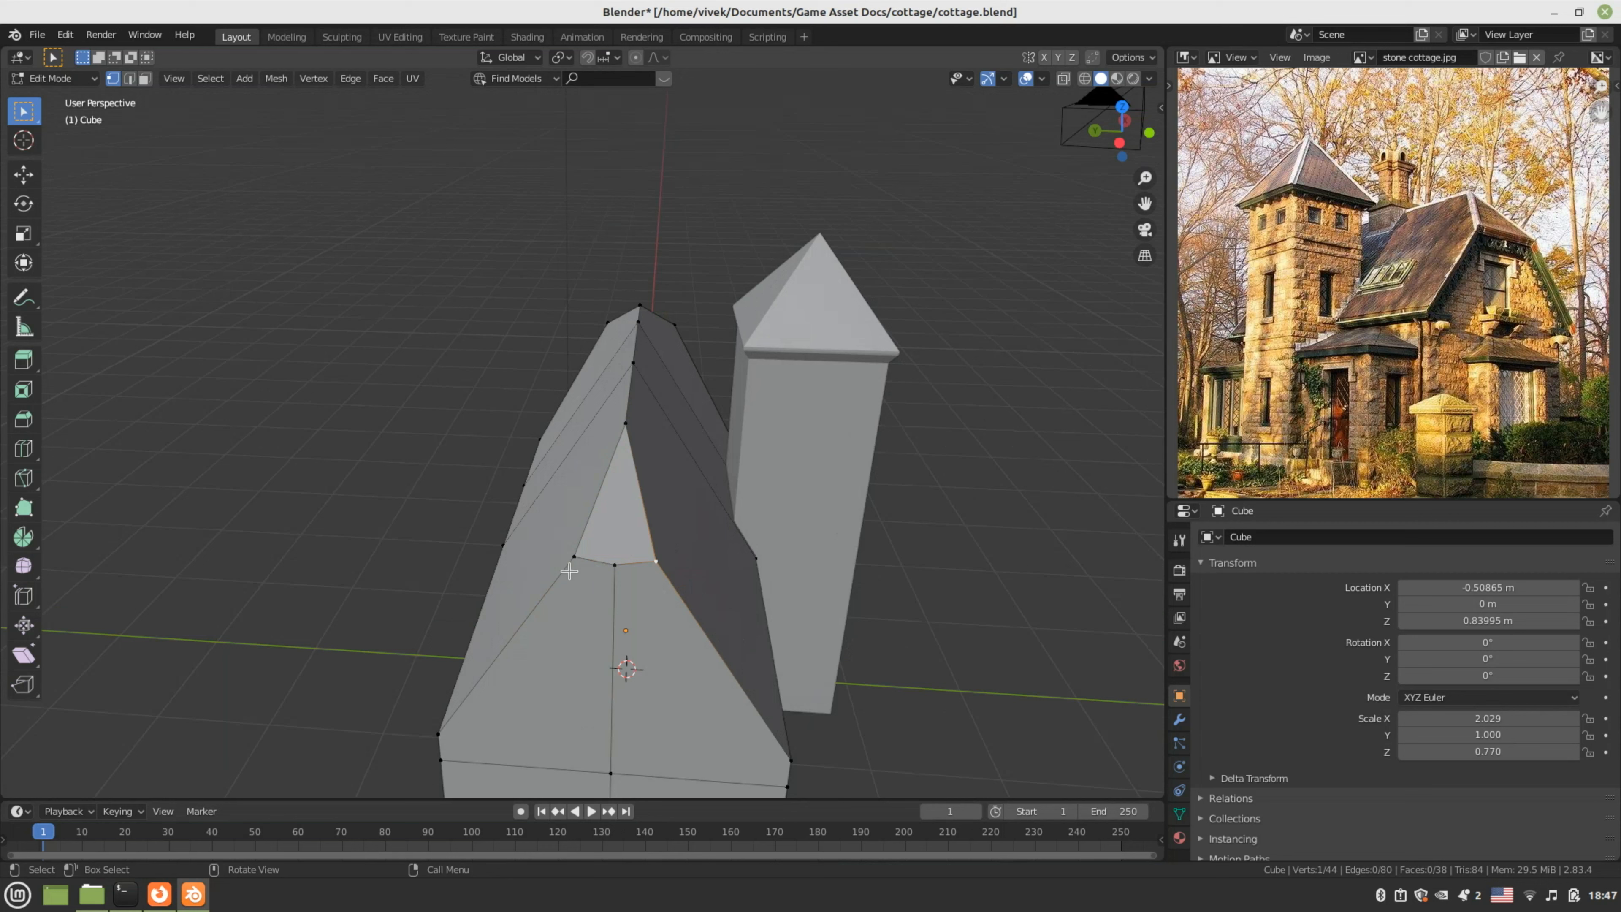
{"action": "left_click", "coordinate": [574, 557], "text": "shift"}
{"action": "key", "text": "s"}
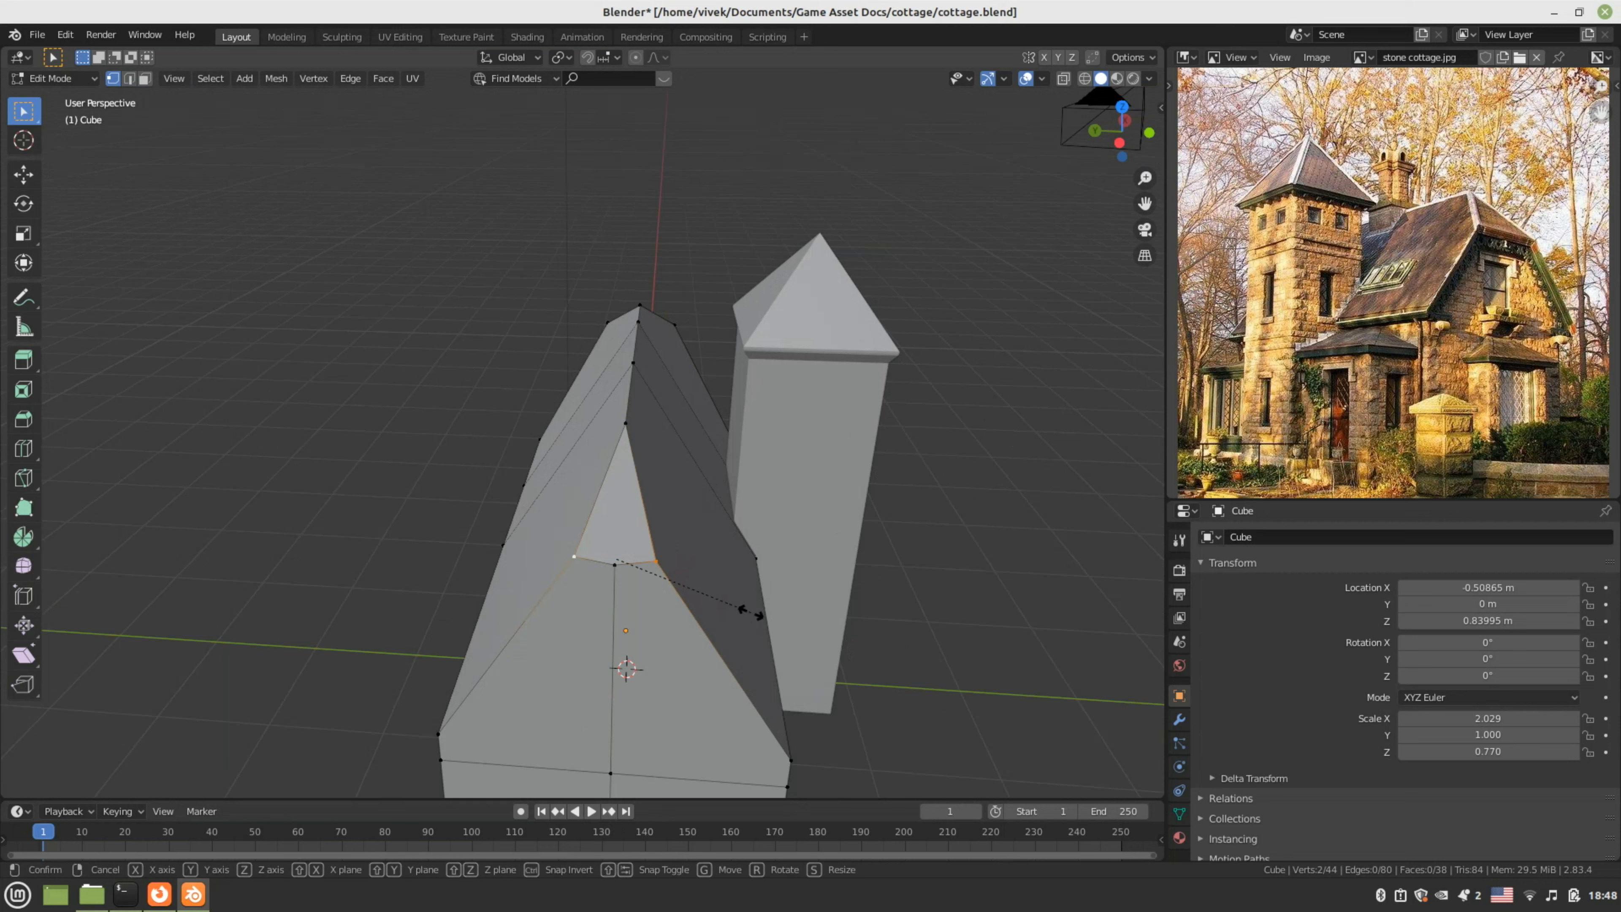
{"action": "key", "text": "y"}
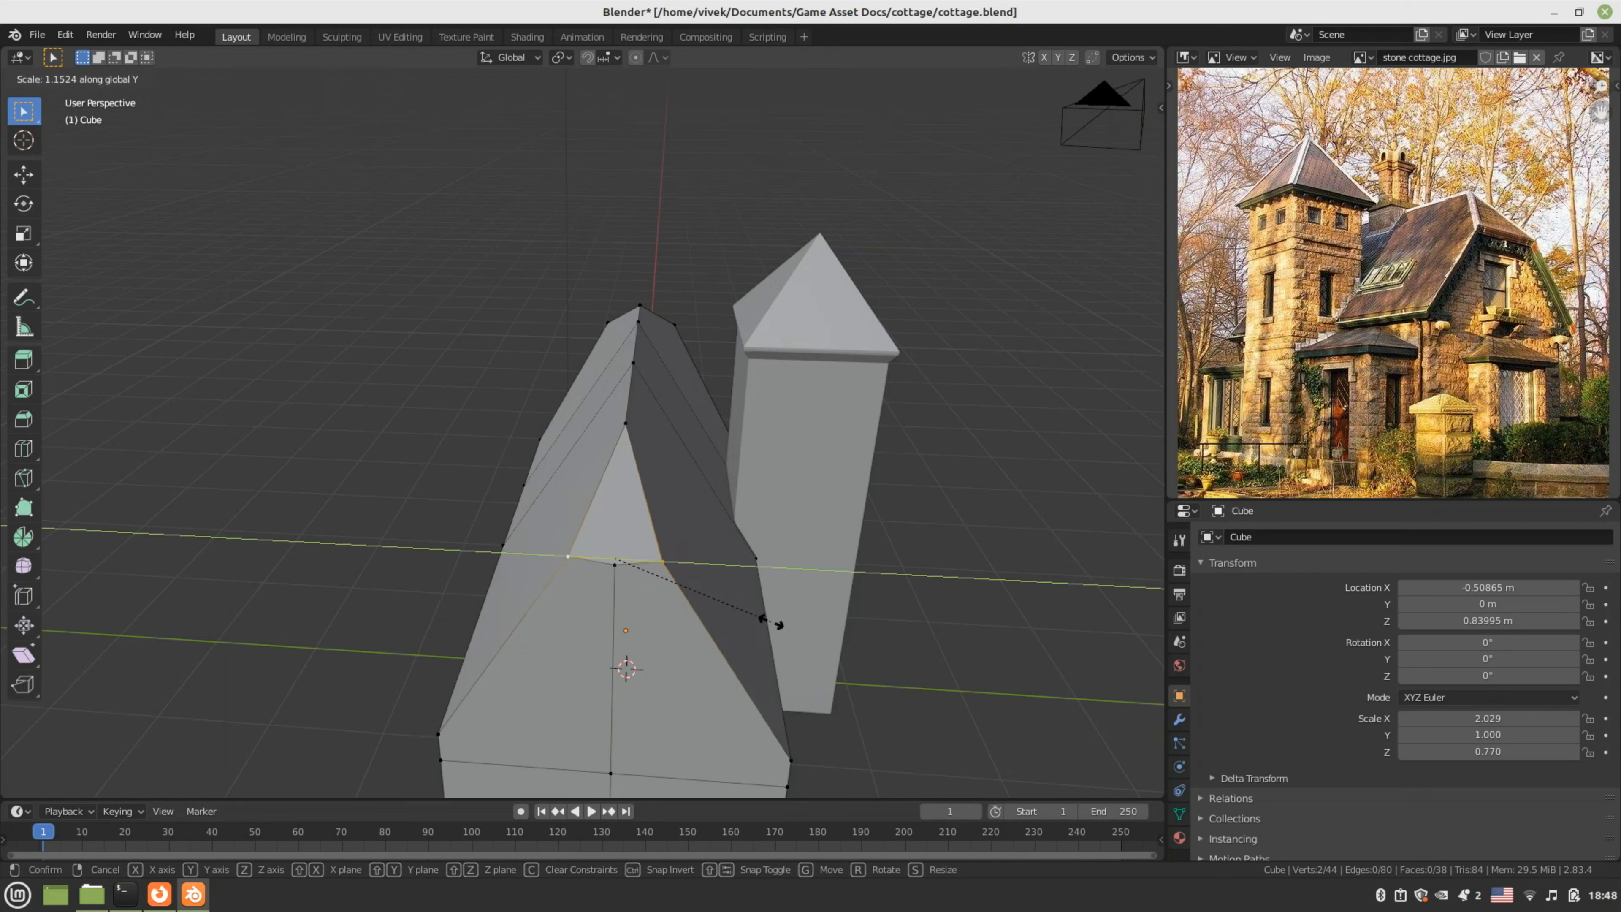
{"action": "left_click", "coordinate": [853, 623]}
- Raise the middle vertex of the new sloped face's lower edge about 0.05 m along global Z, level with the corners
{"action": "left_click", "coordinate": [617, 567]}
{"action": "key", "text": "g"}
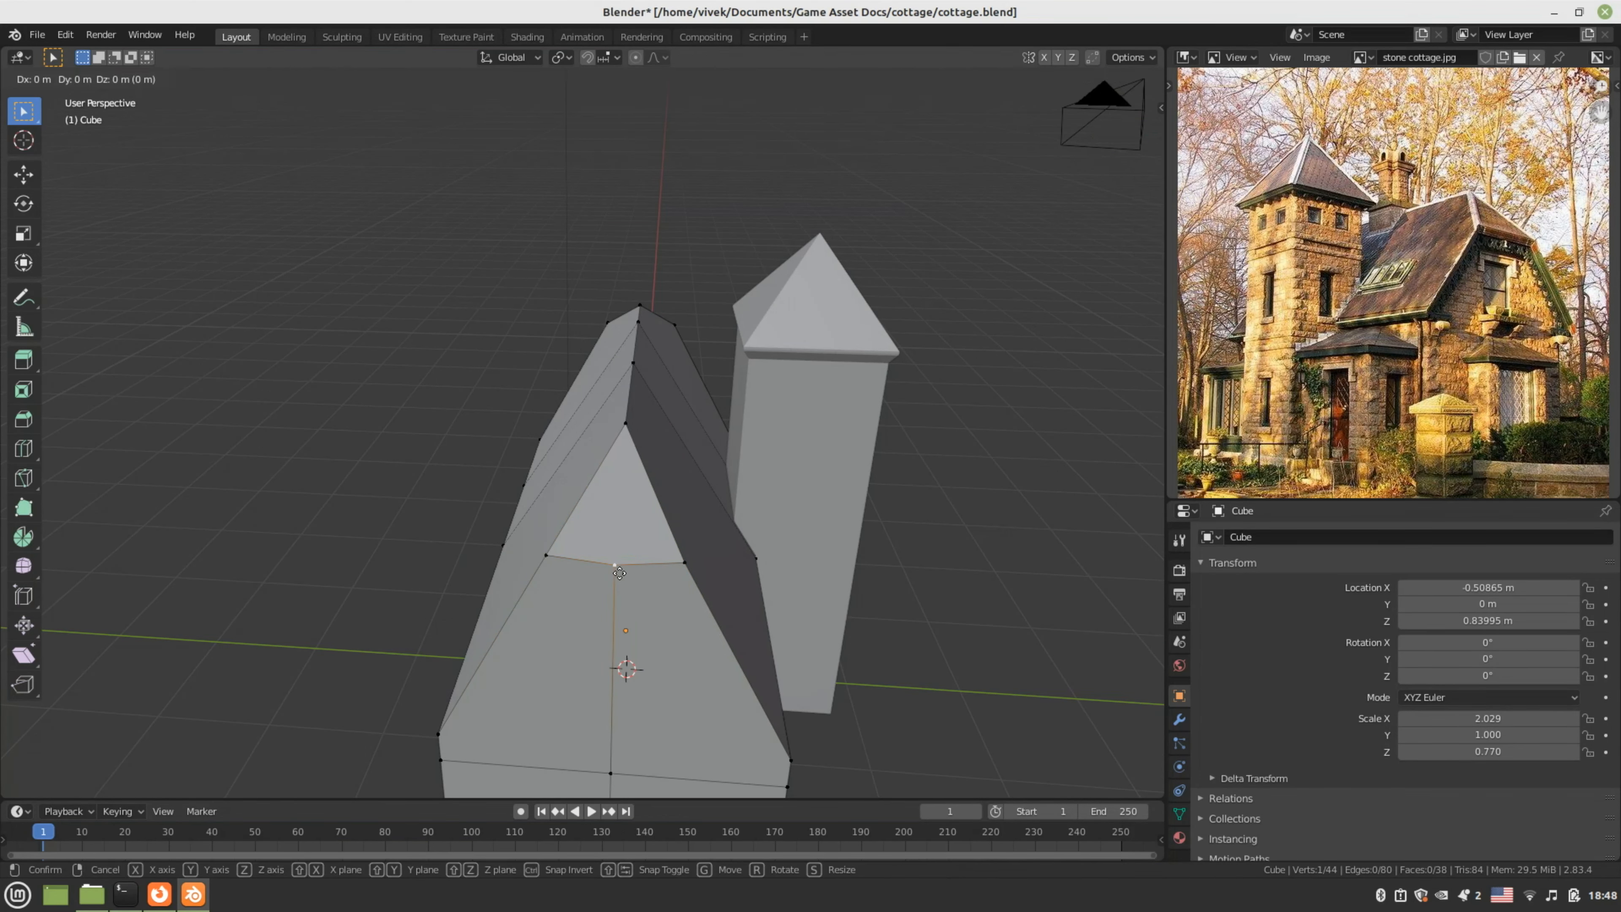
{"action": "left_click", "coordinate": [619, 573]}
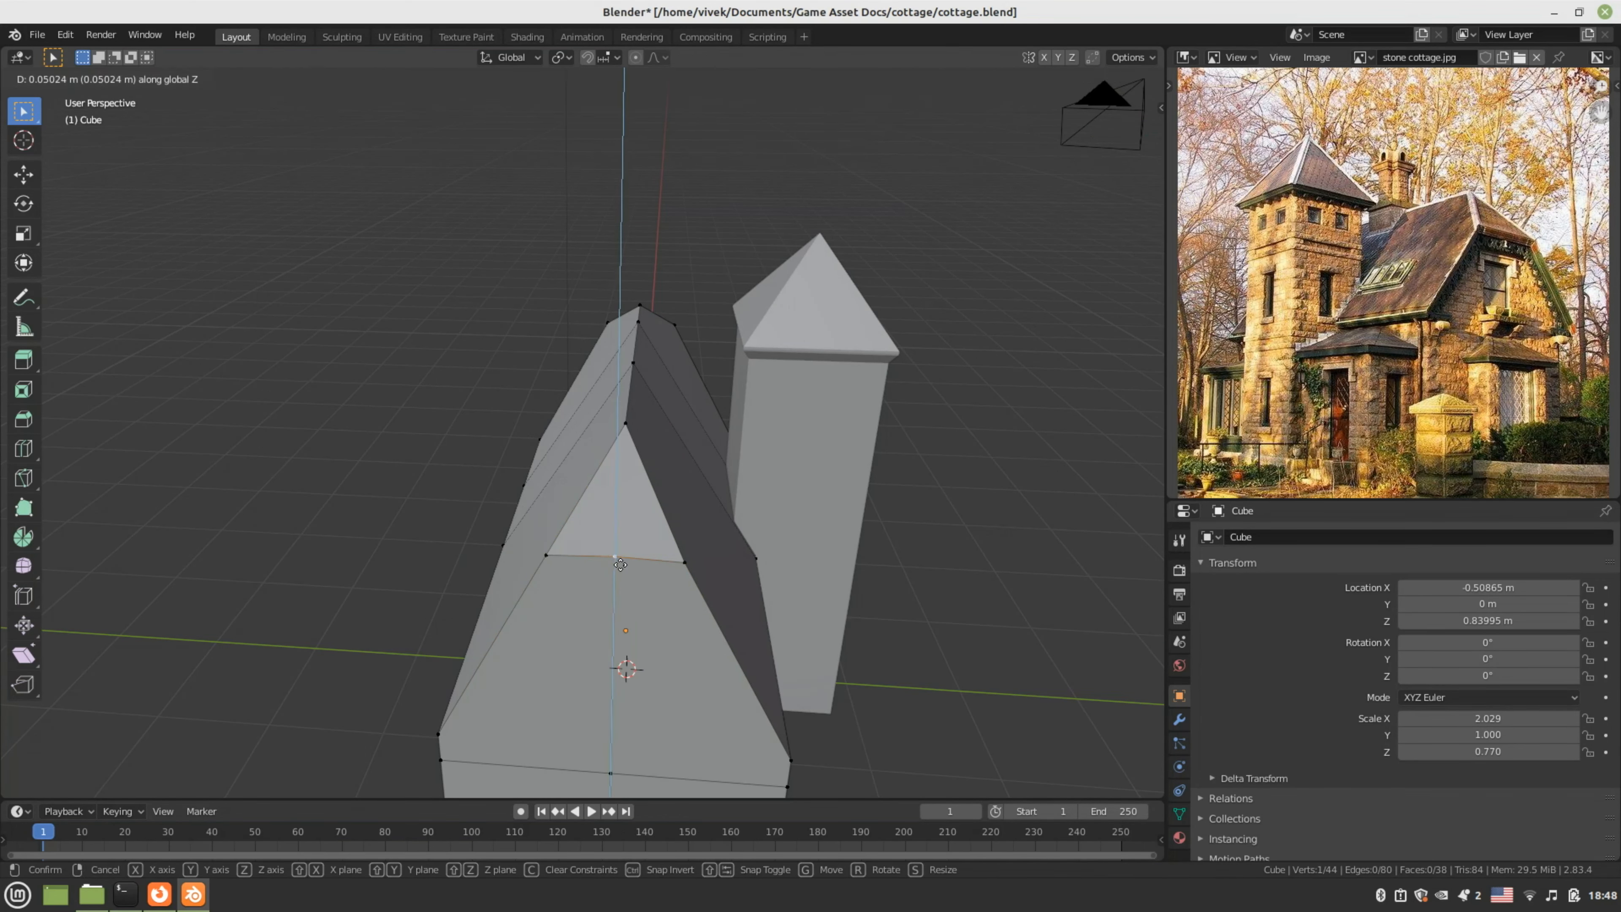
- Select the two lower edges of the new sloped face and lower them straight down along global Z
{"action": "middle_click_drag", "start_coordinate": [619, 573], "coordinate": [671, 637]}
{"action": "key", "text": "2"}
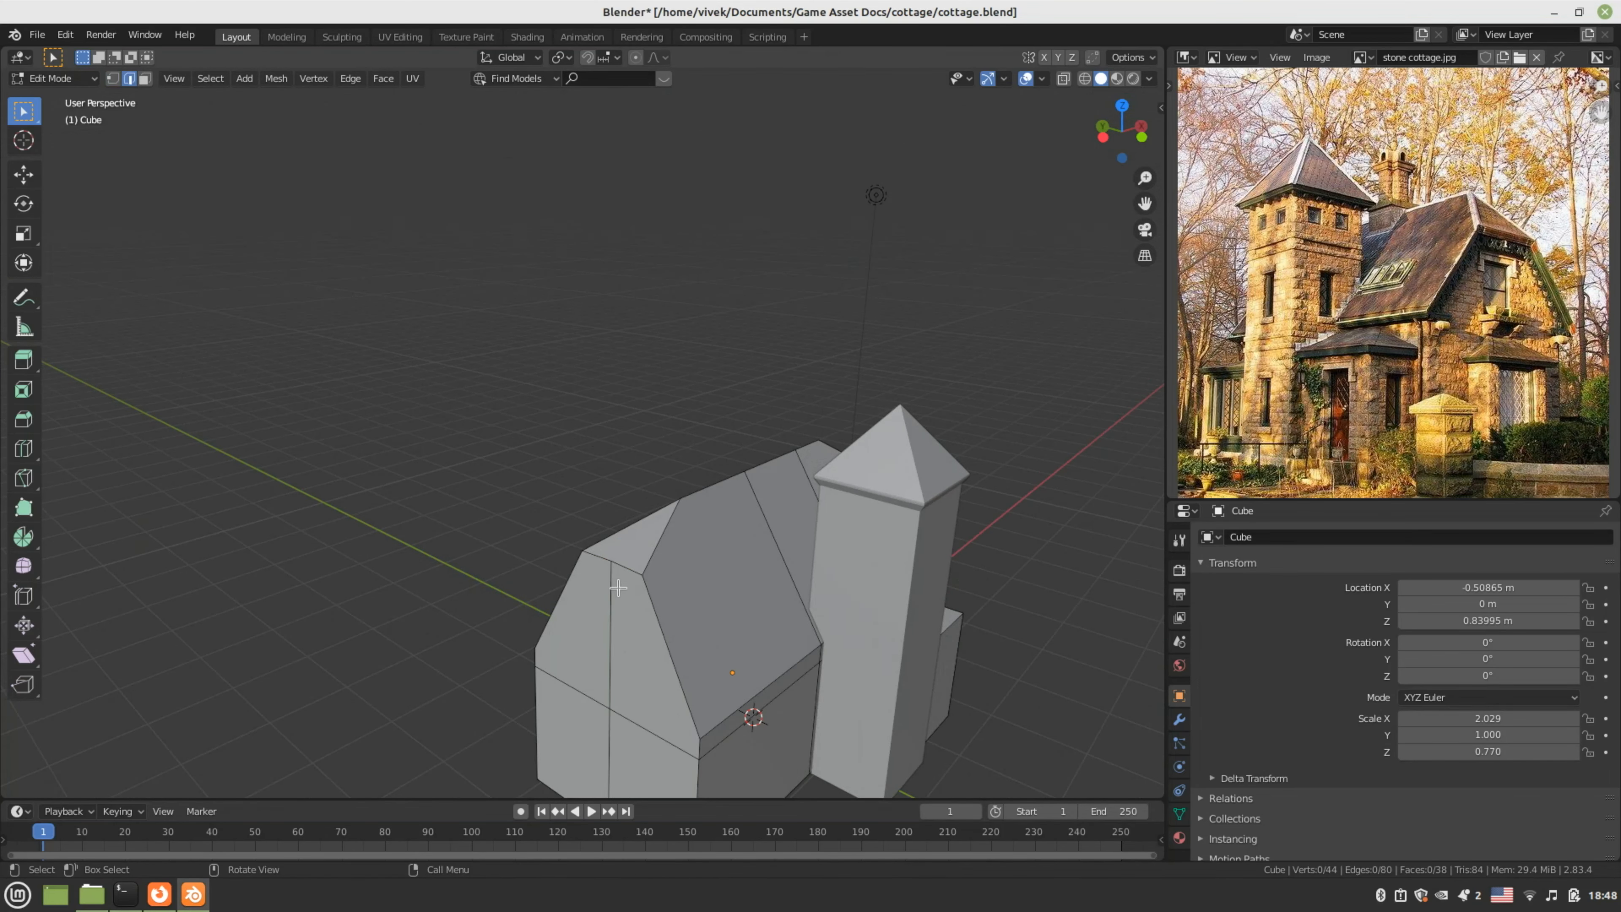
{"action": "left_click", "coordinate": [629, 569]}
{"action": "left_click", "coordinate": [603, 563], "text": "shift"}
{"action": "key", "text": "g"}
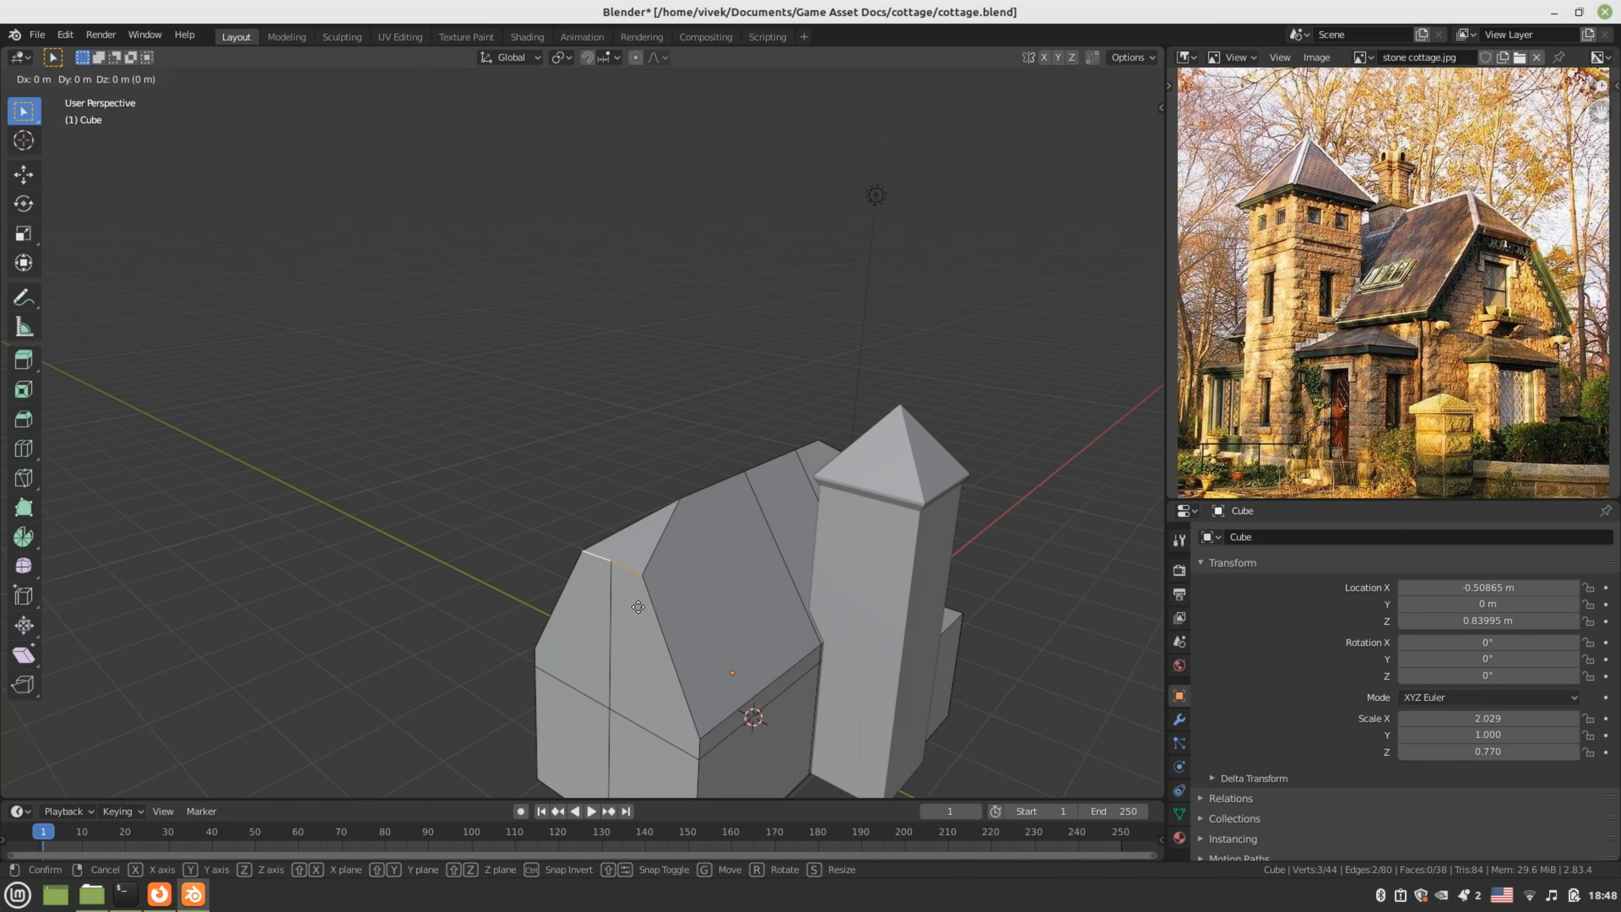
{"action": "left_click", "coordinate": [661, 572]}
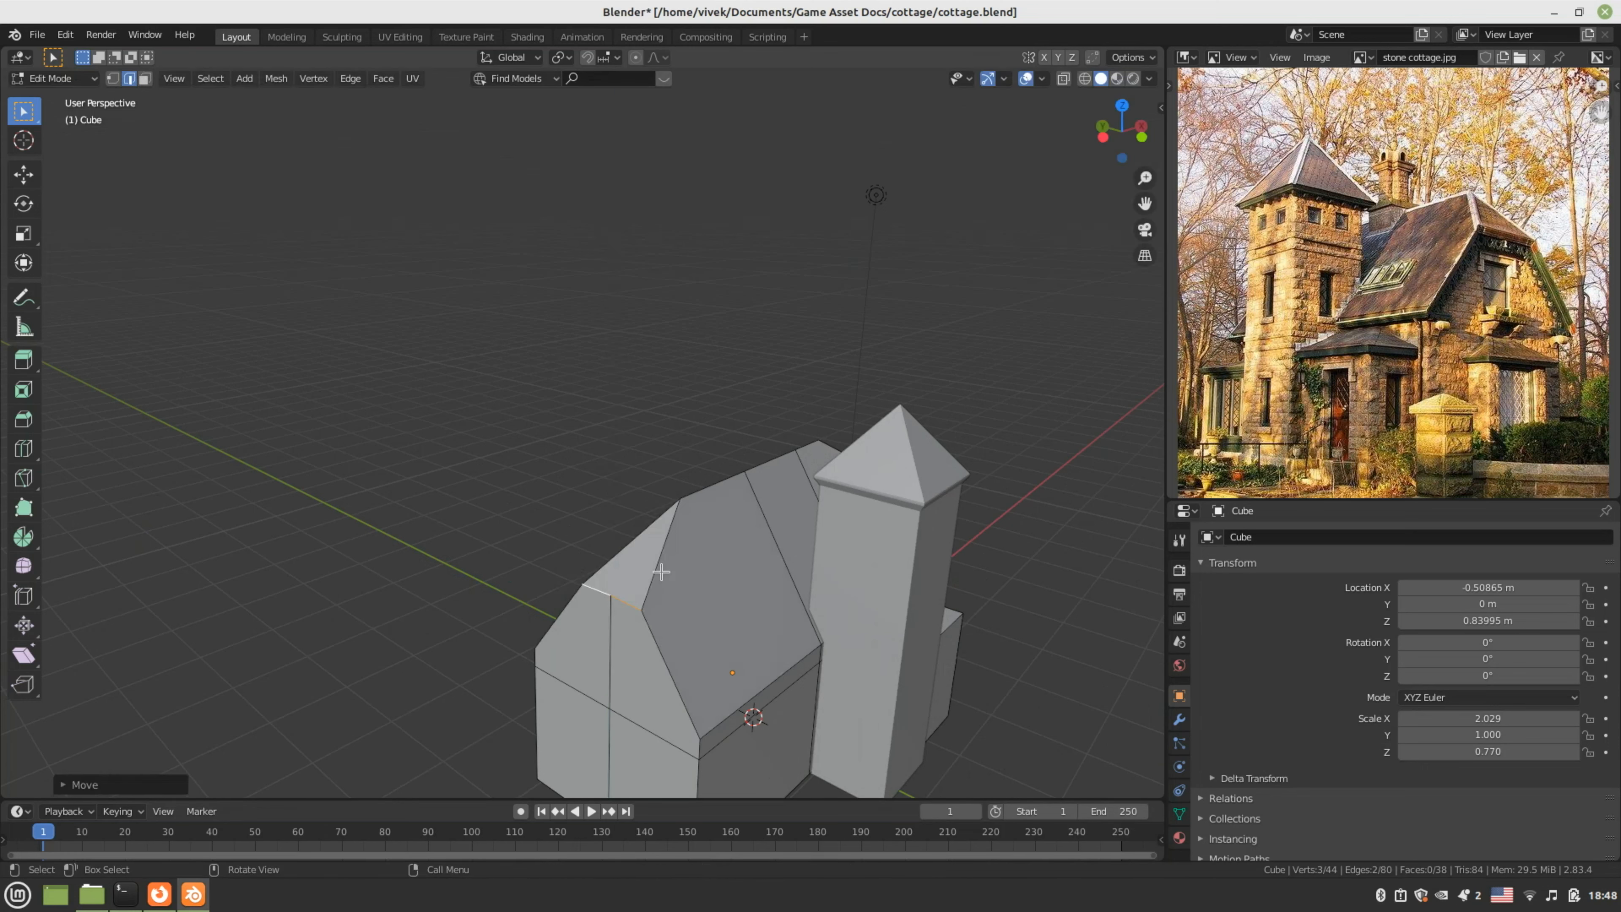
- Move the ridge vertex atop the new sloped face about -0.44 m along global X to lengthen the ridge
{"action": "middle_click_drag", "start_coordinate": [666, 545], "coordinate": [800, 532]}
{"action": "scroll", "coordinate": [753, 558], "scroll_direction": "up", "scroll_amount": 3}
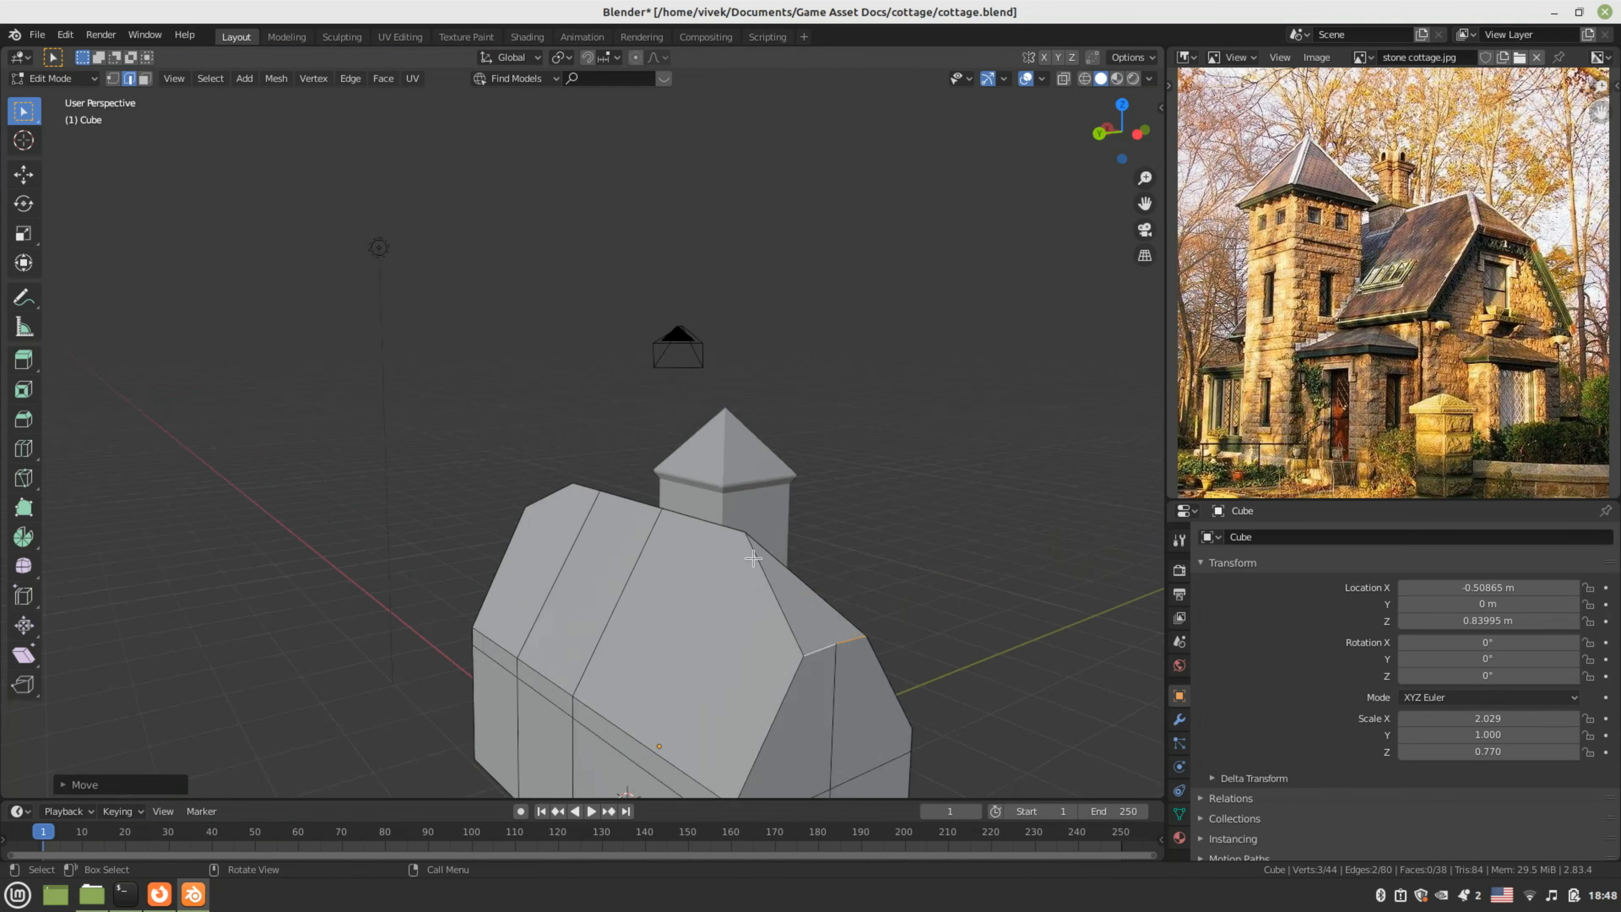
{"action": "key", "text": "1"}
{"action": "left_click", "coordinate": [746, 533]}
{"action": "middle_click_drag", "start_coordinate": [746, 533], "coordinate": [907, 636]}
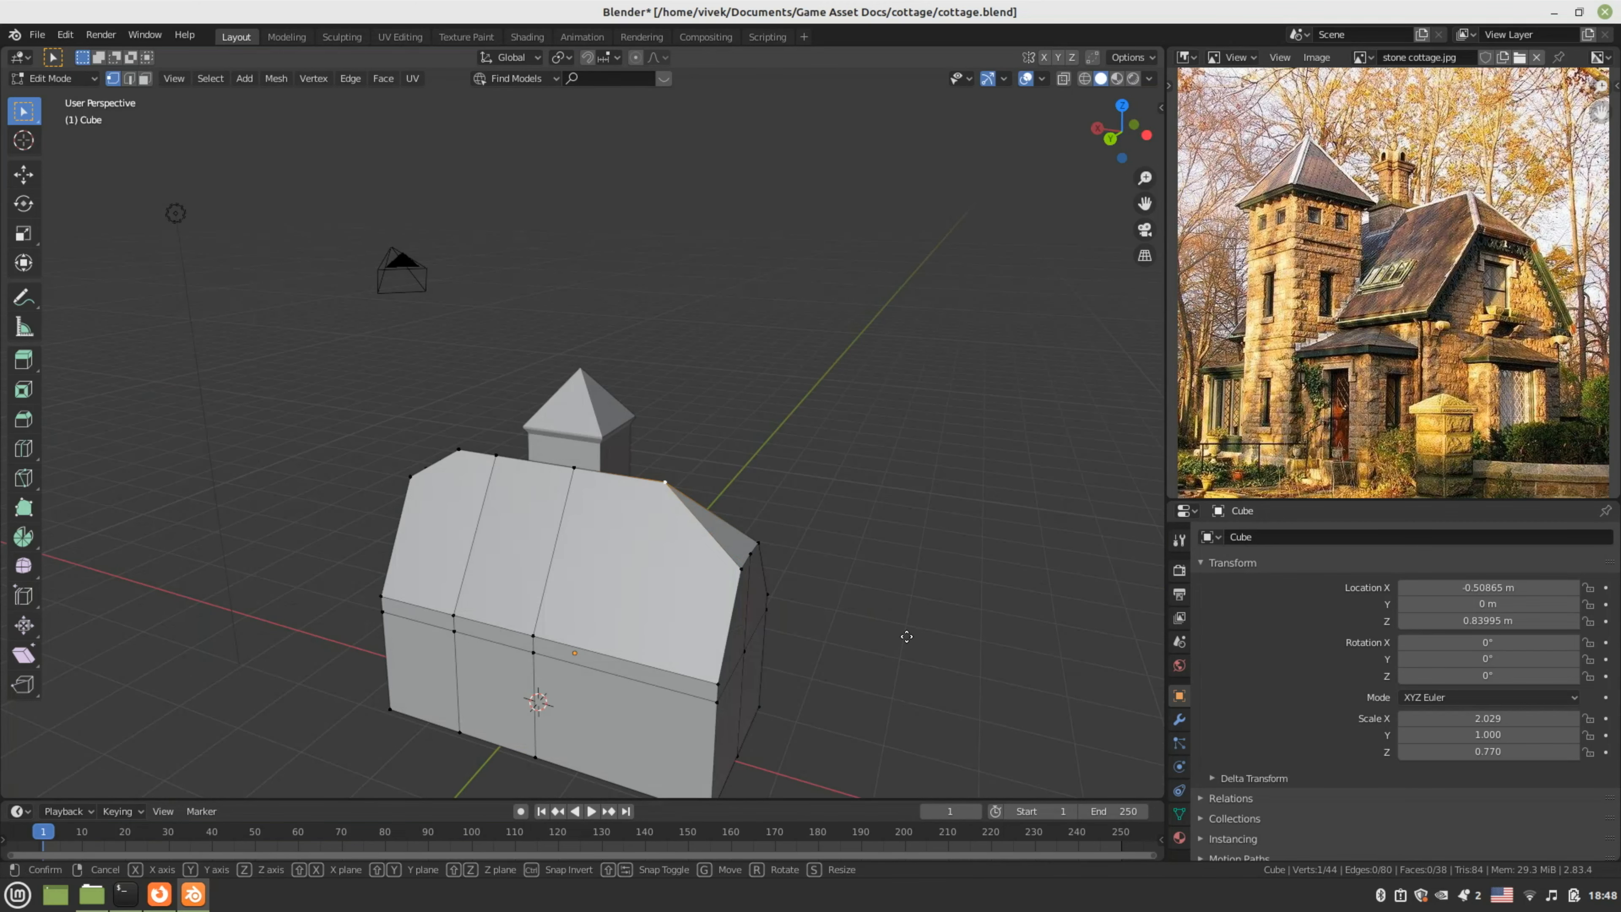
{"action": "key", "text": "g"}
{"action": "key", "text": "x"}
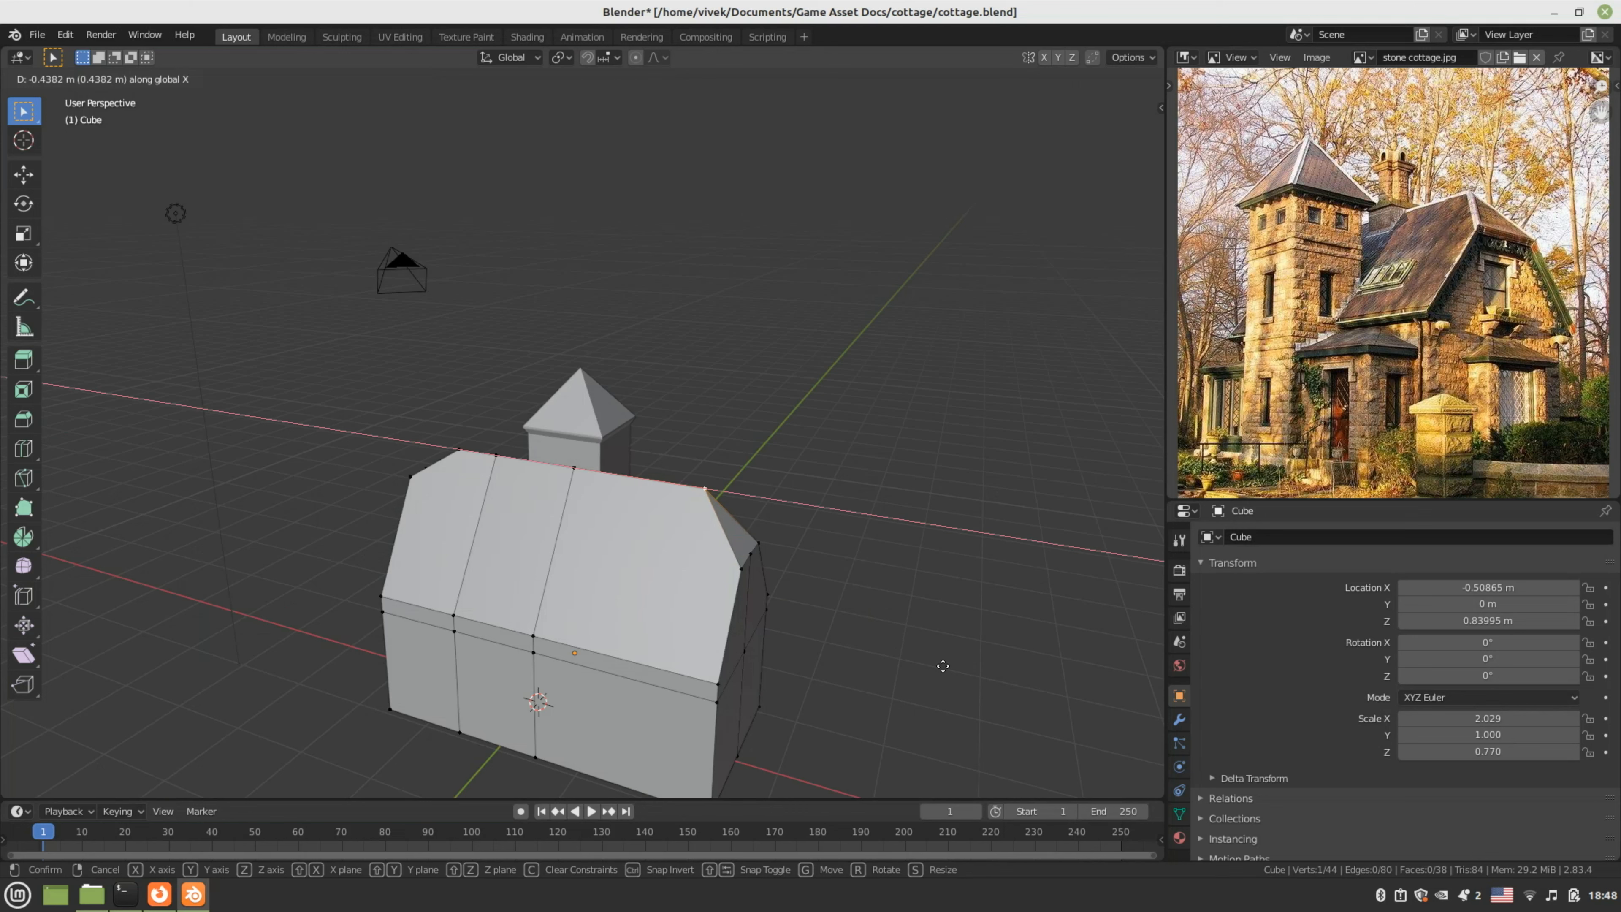
{"action": "left_click", "coordinate": [943, 665]}
- Save the file and return the main body to Object Mode
{"action": "middle_click_drag", "start_coordinate": [943, 665], "coordinate": [637, 480]}
{"action": "key", "text": "ctrl+s"}
{"action": "key", "text": "Tab"}
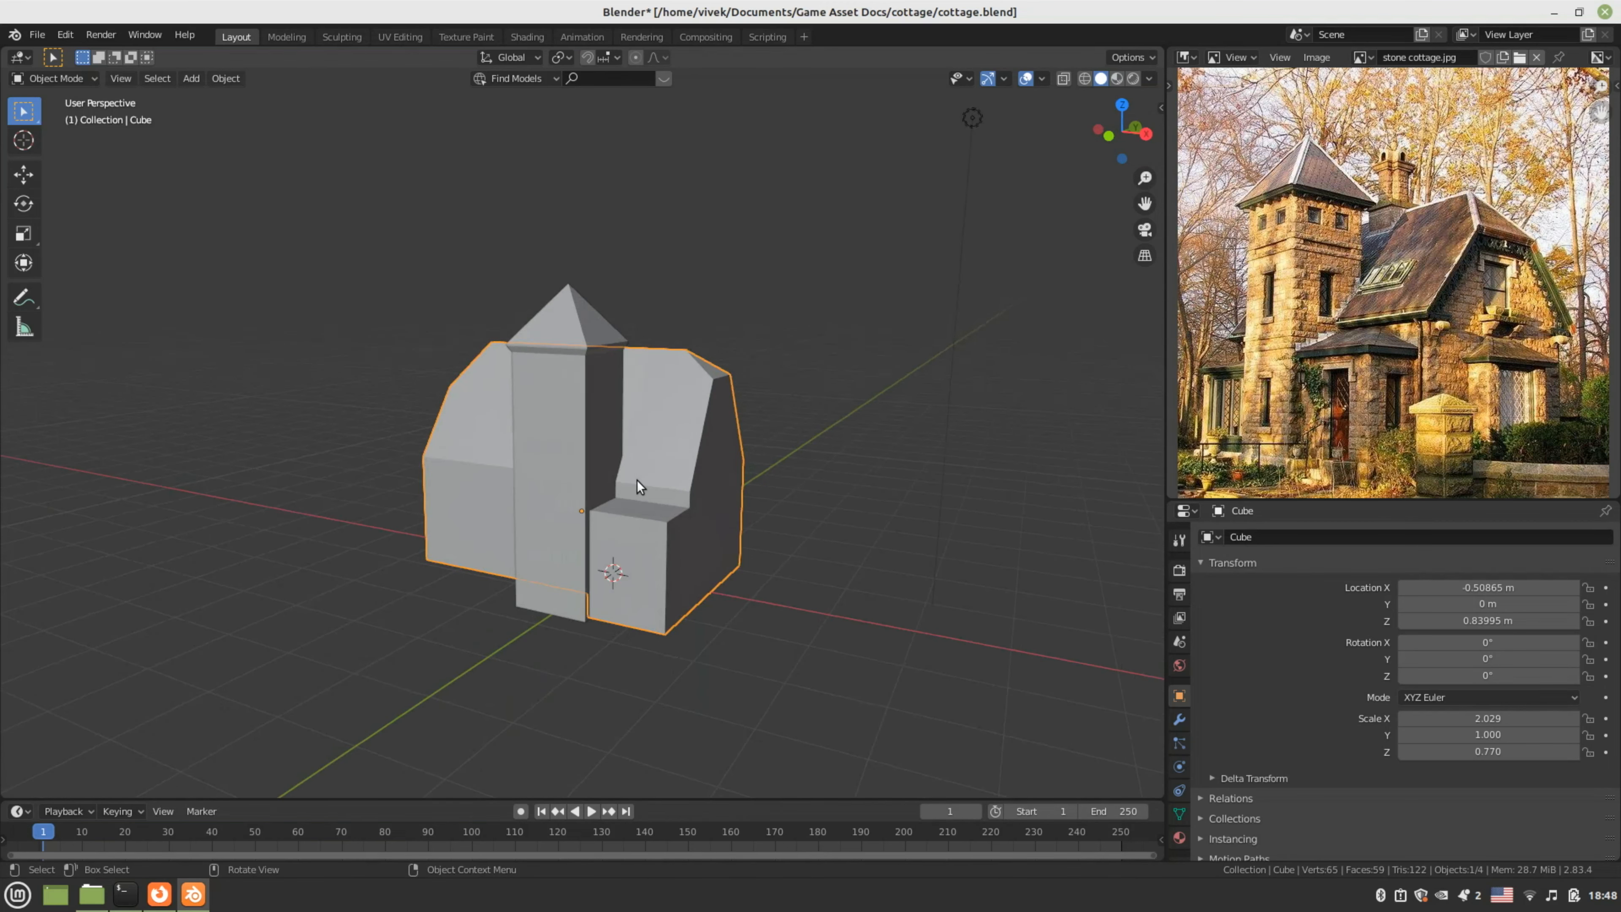
- Enter Edit Mode on the main body and select the top face of the low block beside the tower
{"action": "scroll", "coordinate": [639, 484], "scroll_direction": "up", "scroll_amount": 1}
{"action": "scroll", "coordinate": [640, 485], "scroll_direction": "up", "scroll_amount": 2}
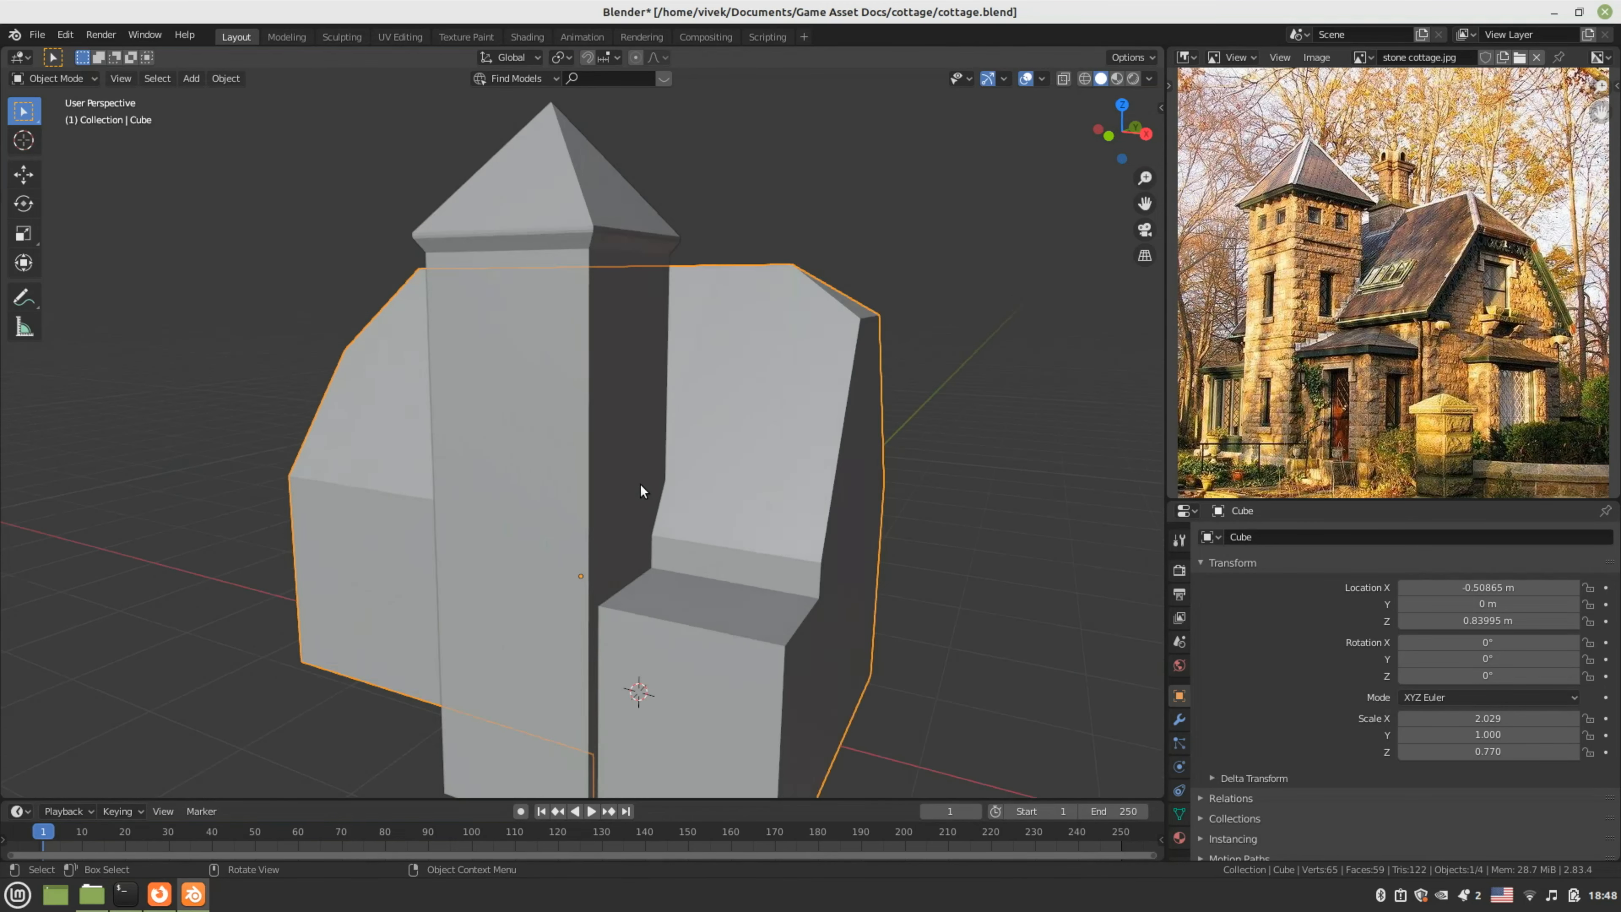
{"action": "scroll", "coordinate": [680, 525], "scroll_direction": "up", "scroll_amount": 1}
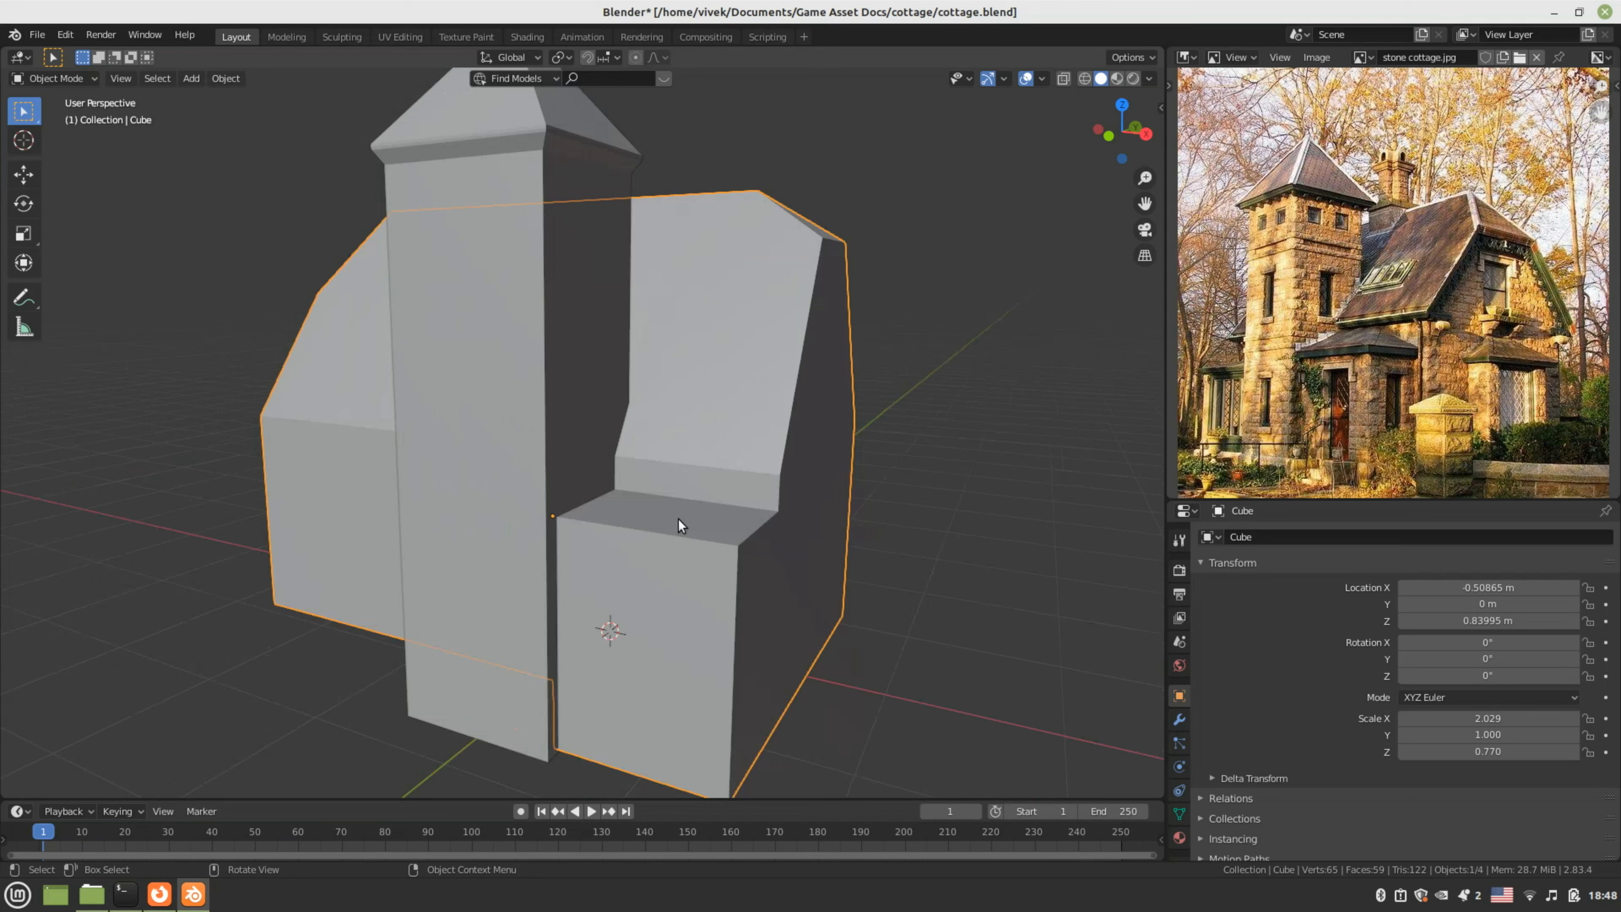
{"action": "key", "text": "Tab"}
{"action": "key", "text": "3"}
{"action": "left_click", "coordinate": [680, 523], "text": "shift"}
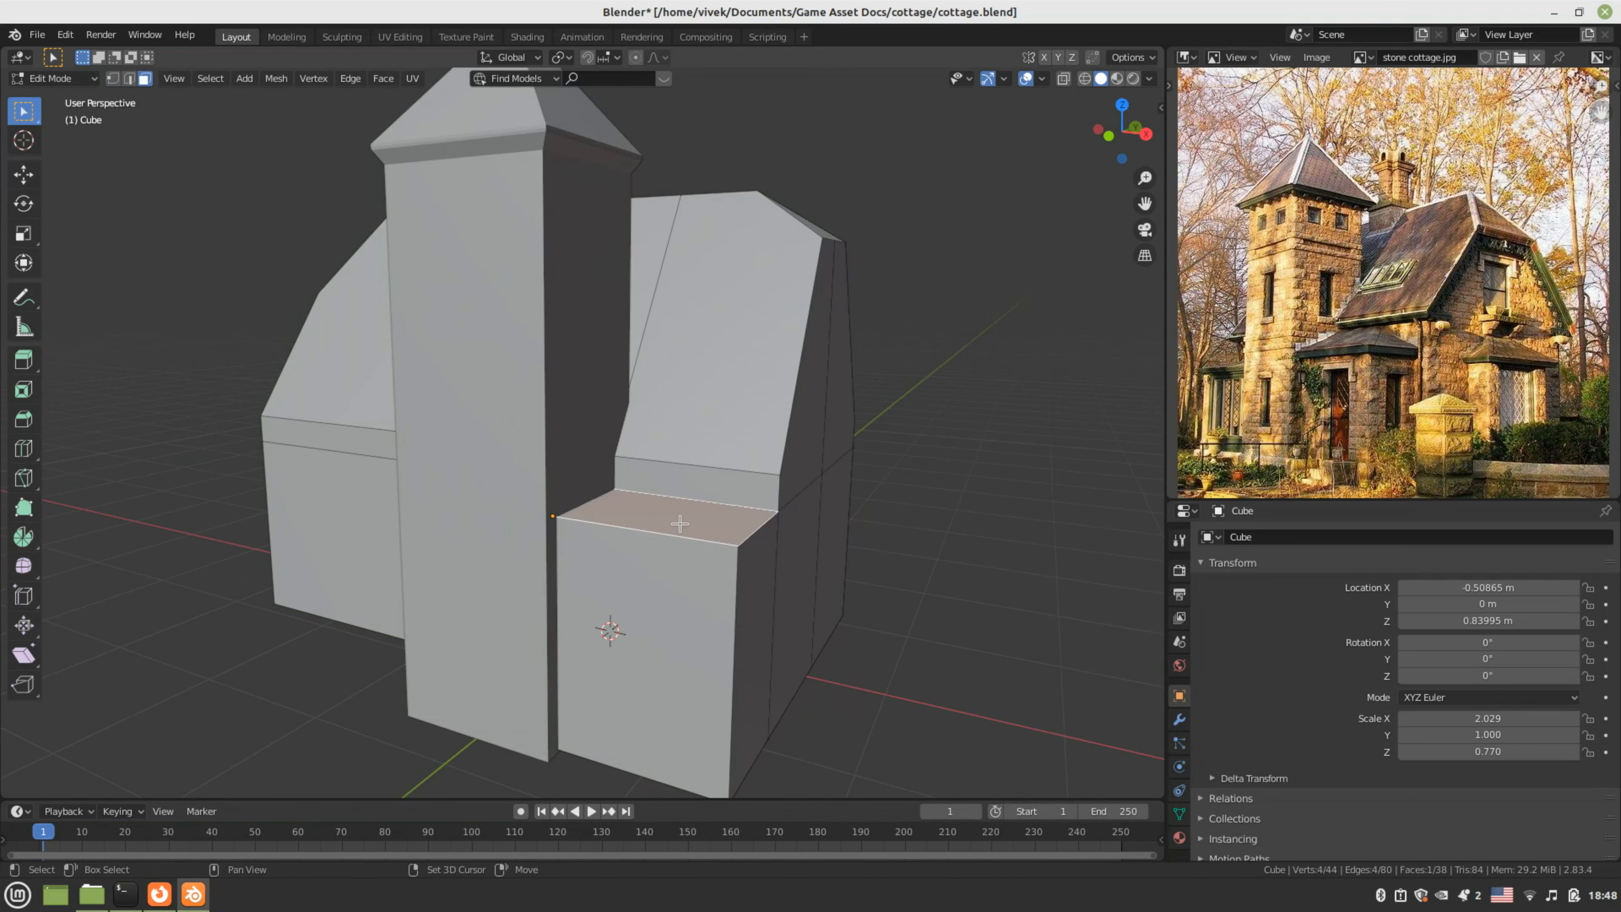
- Try raising the low block's inner top edge about 0.12 m along global Z, and undo the move
{"action": "middle_click_drag", "start_coordinate": [680, 523], "coordinate": [668, 542], "text": "shift"}
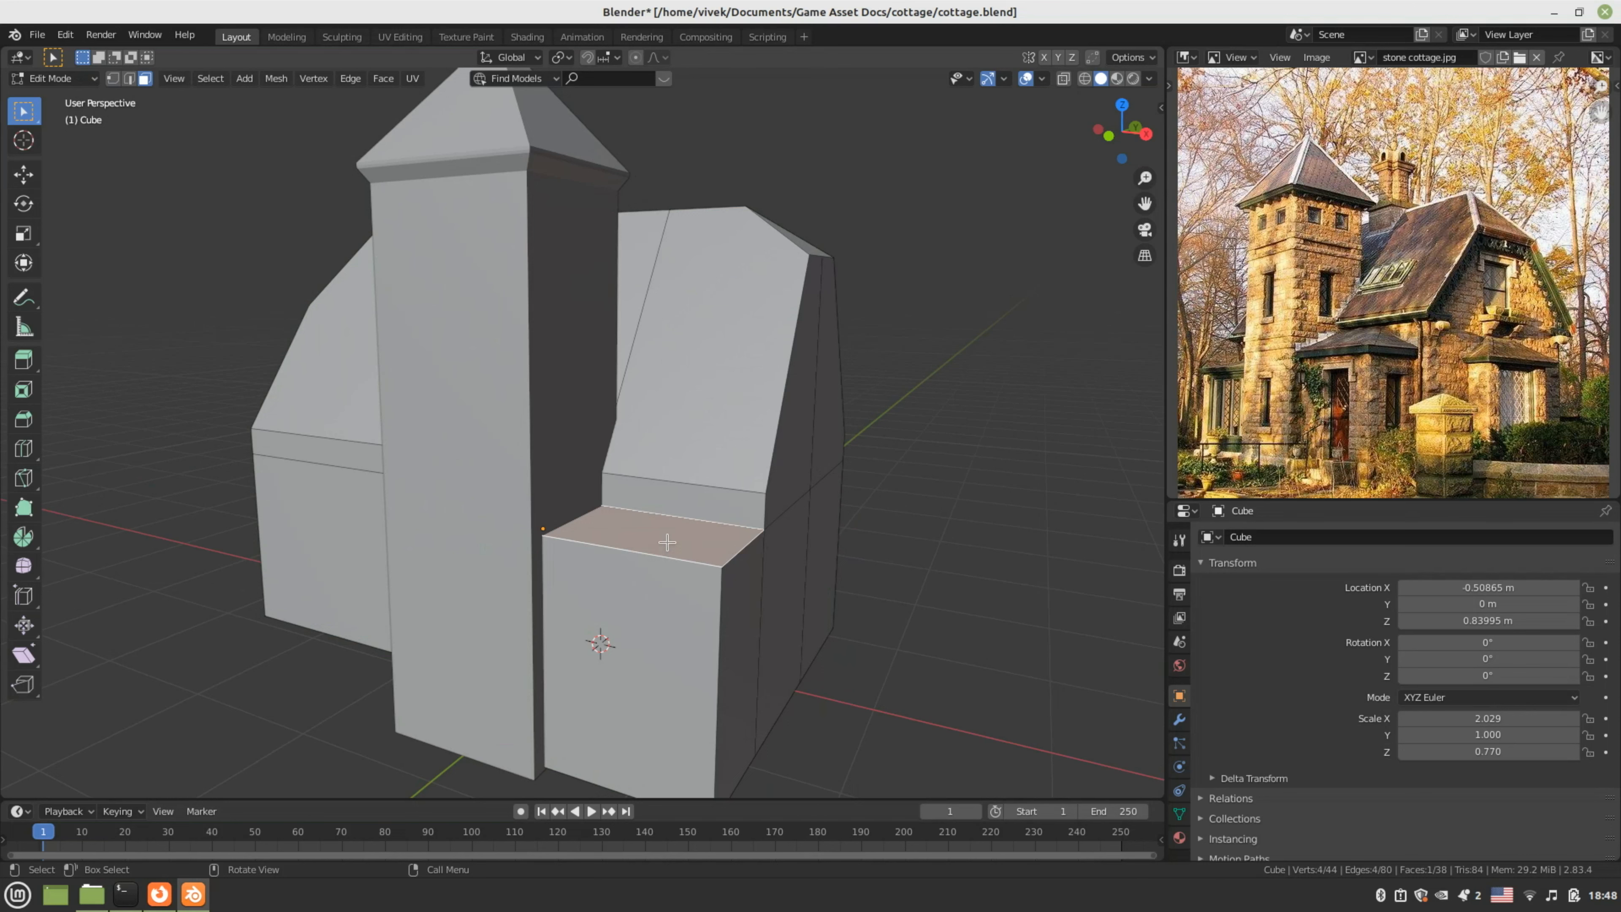
{"action": "scroll", "coordinate": [668, 543], "scroll_direction": "up", "scroll_amount": 2}
{"action": "key", "text": "2"}
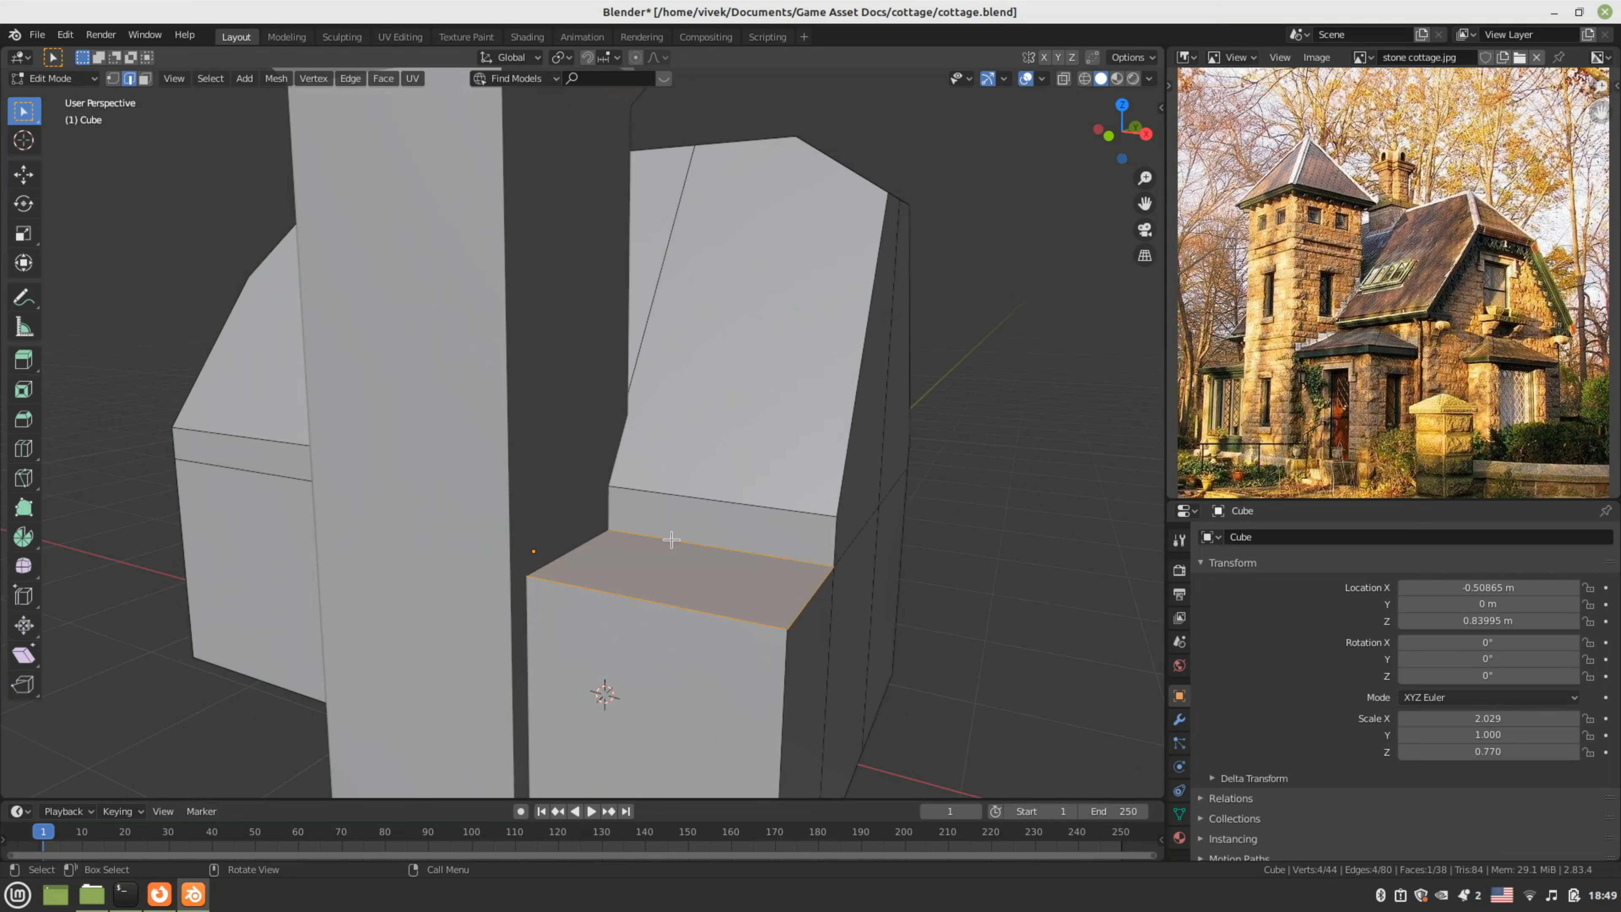
{"action": "left_click", "coordinate": [671, 540]}
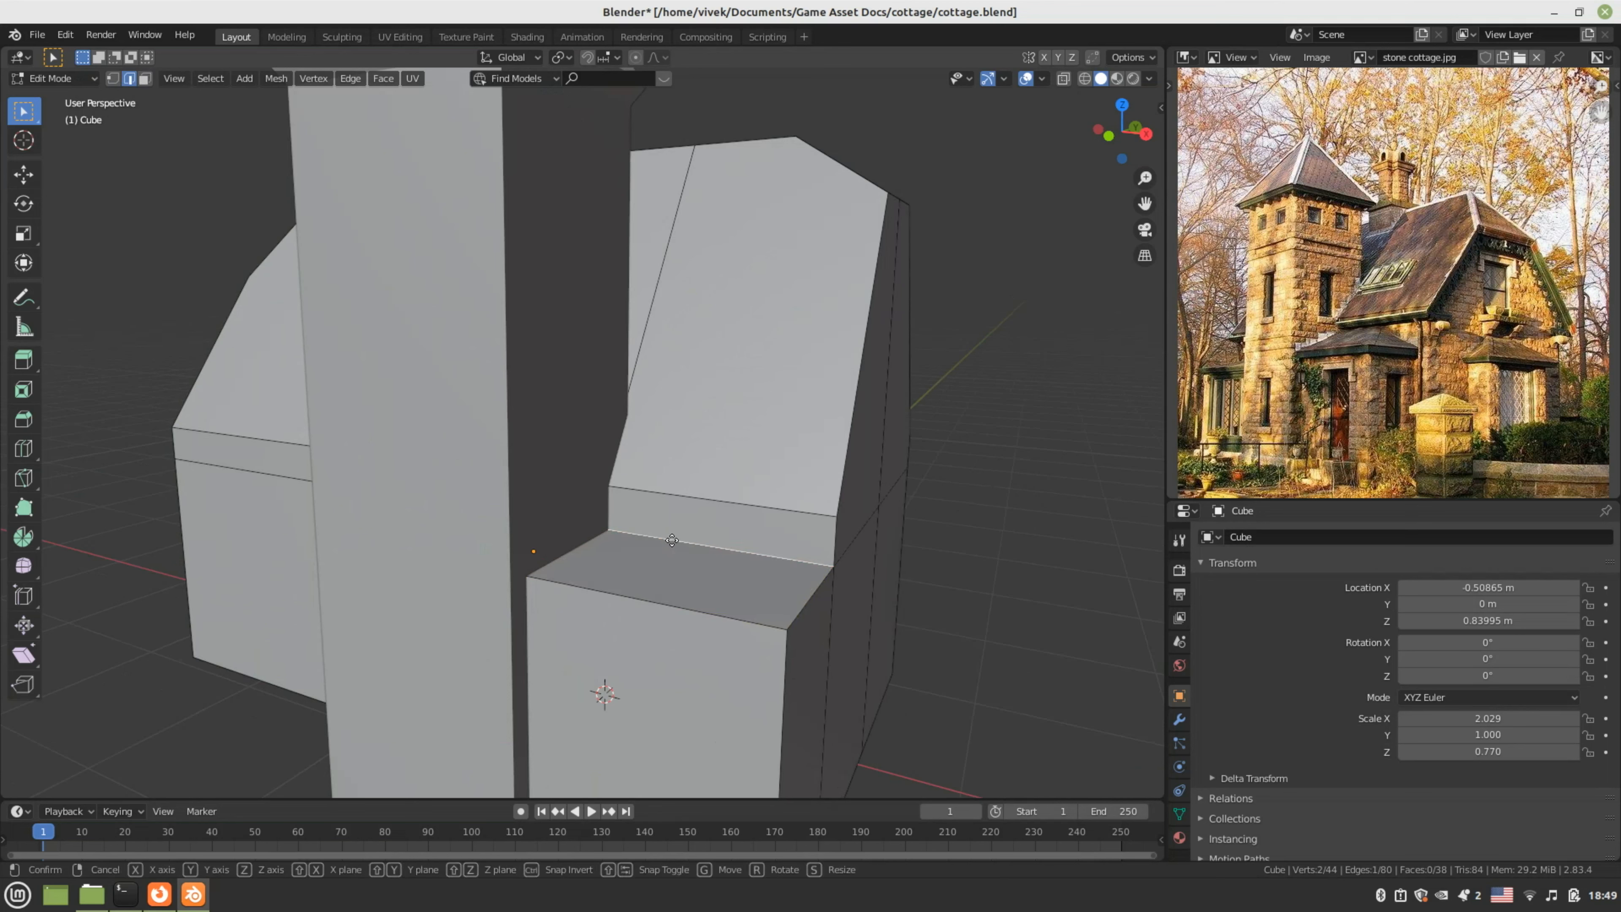
{"action": "key", "text": "g"}
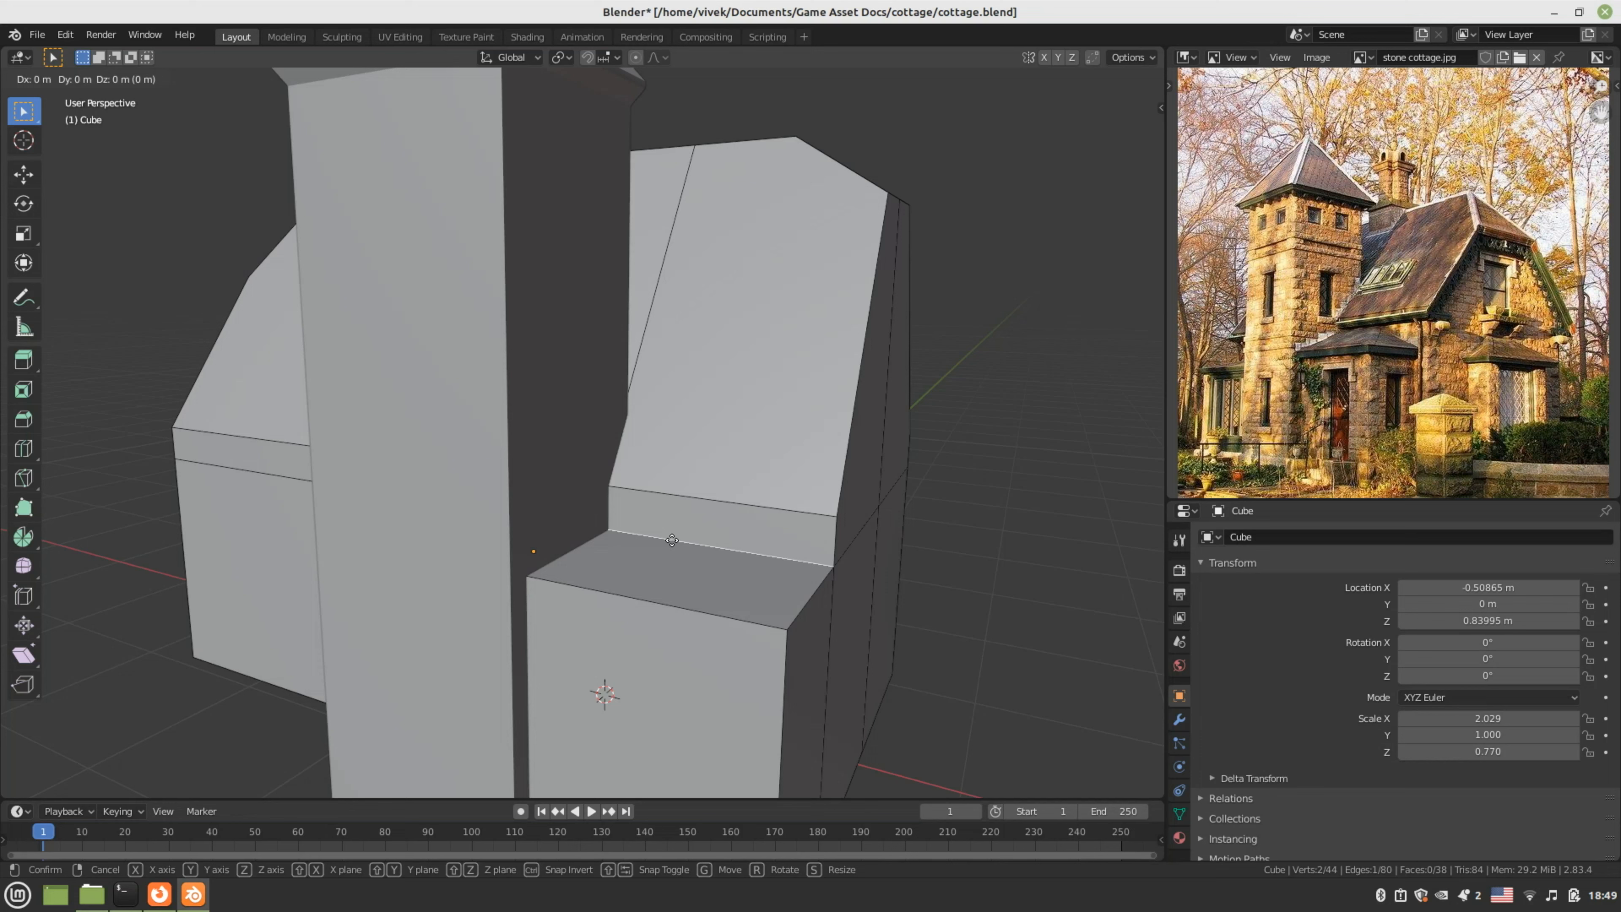
{"action": "key", "text": "z"}
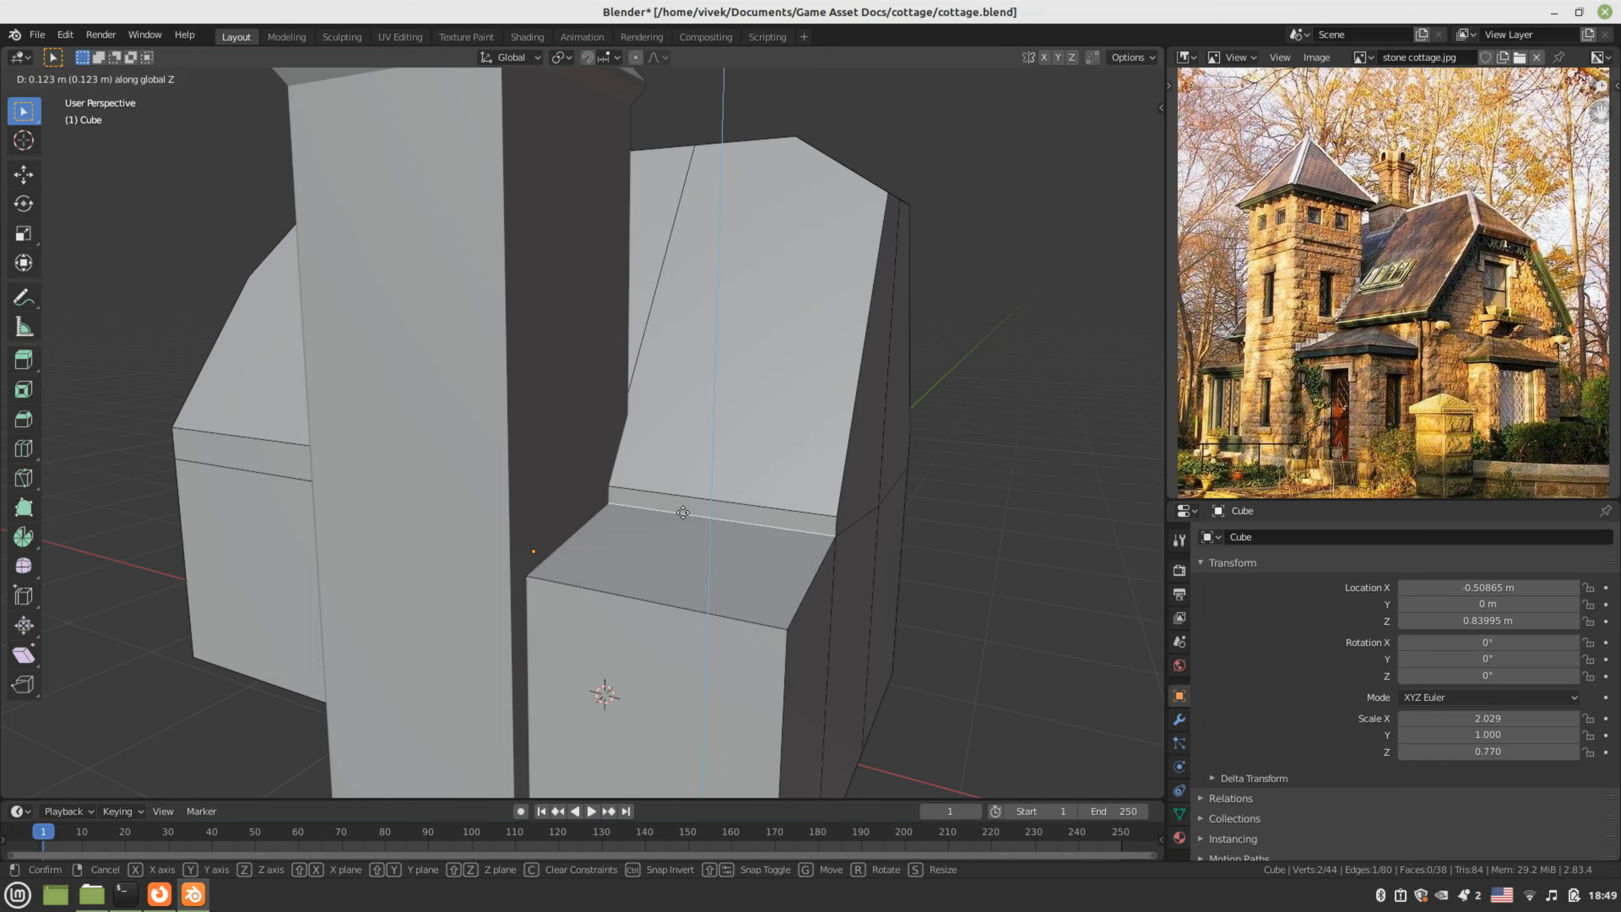
{"action": "left_click", "coordinate": [683, 512]}
{"action": "key", "text": "ctrl+z"}
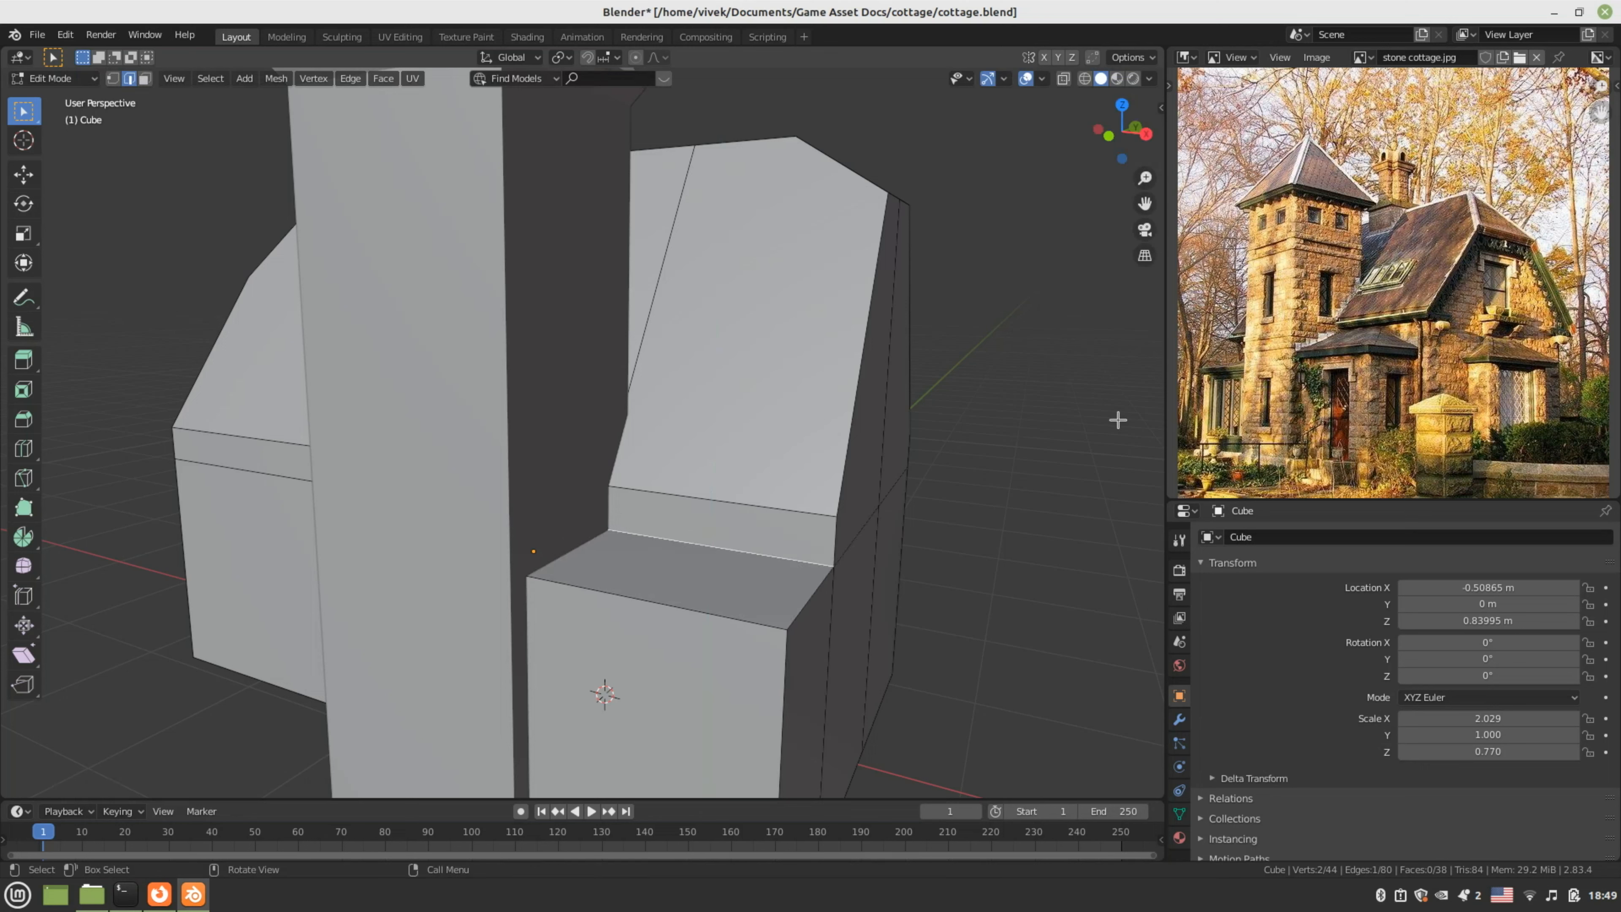
- Extrude the low block's top face up about 0.19 m and scale it to roughly two-thirds for a tapered roof
{"action": "left_click", "coordinate": [754, 592]}
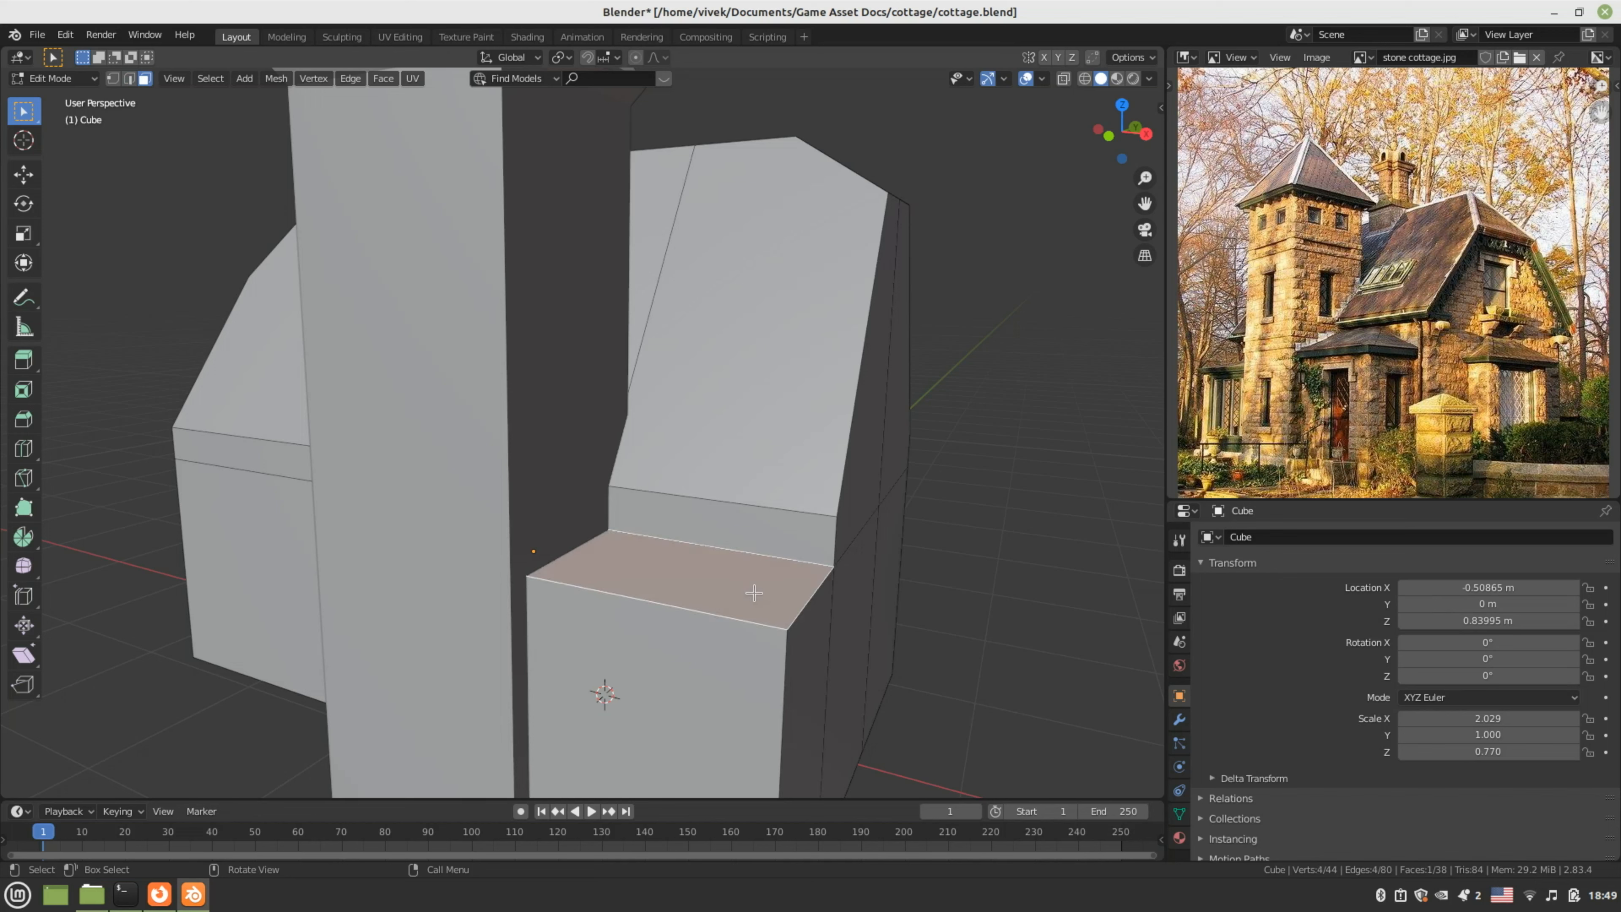
{"action": "key", "text": "e"}
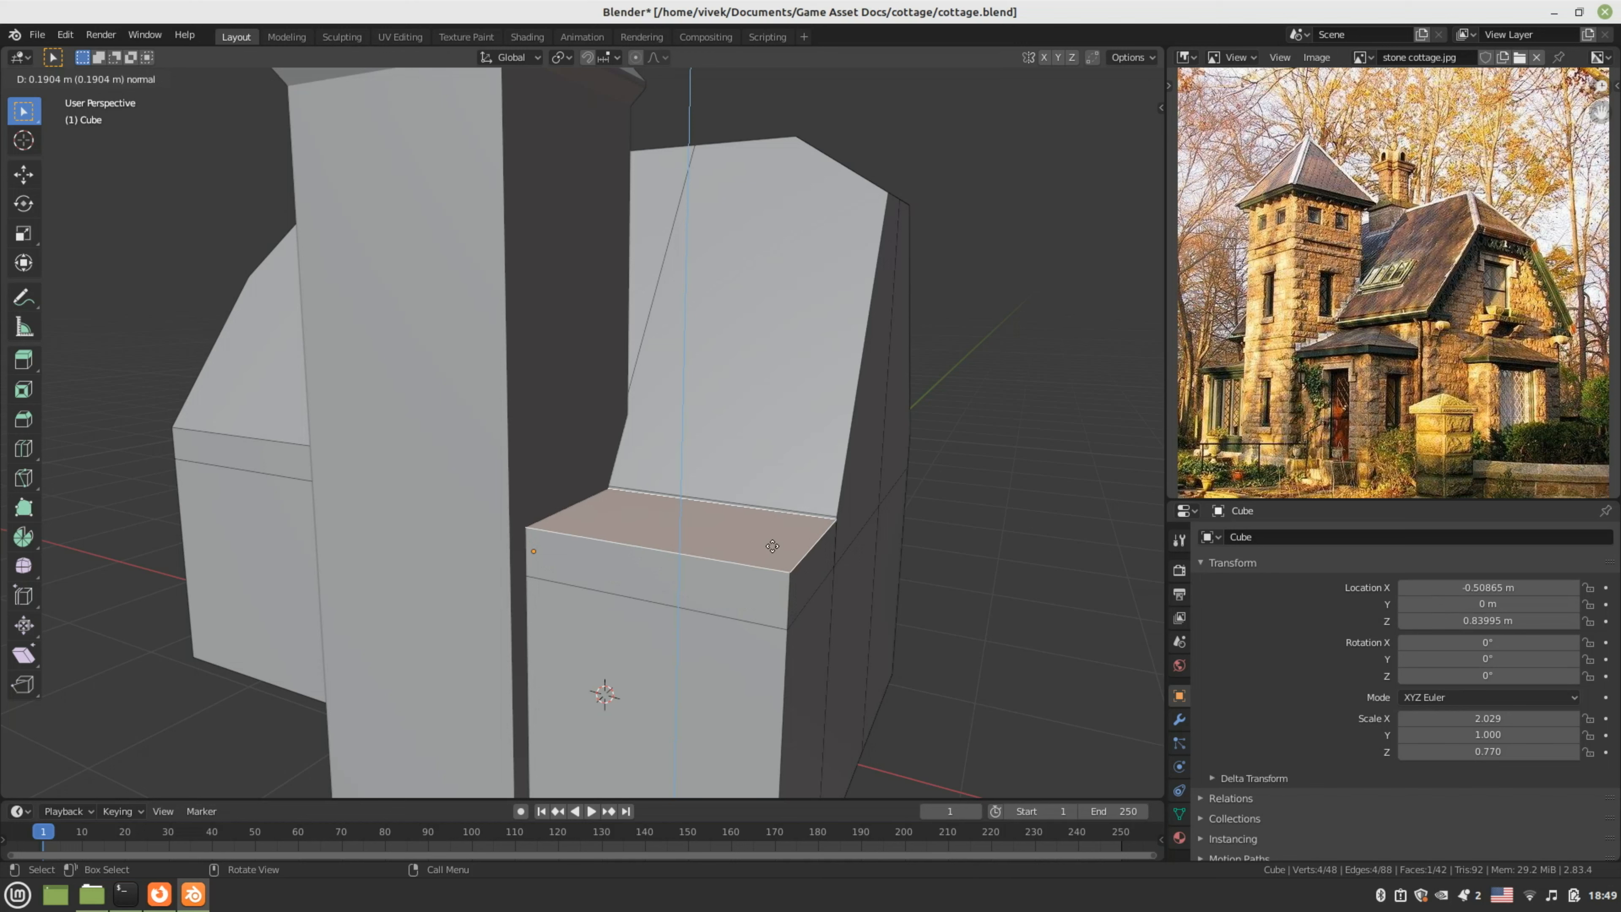
{"action": "left_click", "coordinate": [772, 546]}
{"action": "key", "text": "s"}
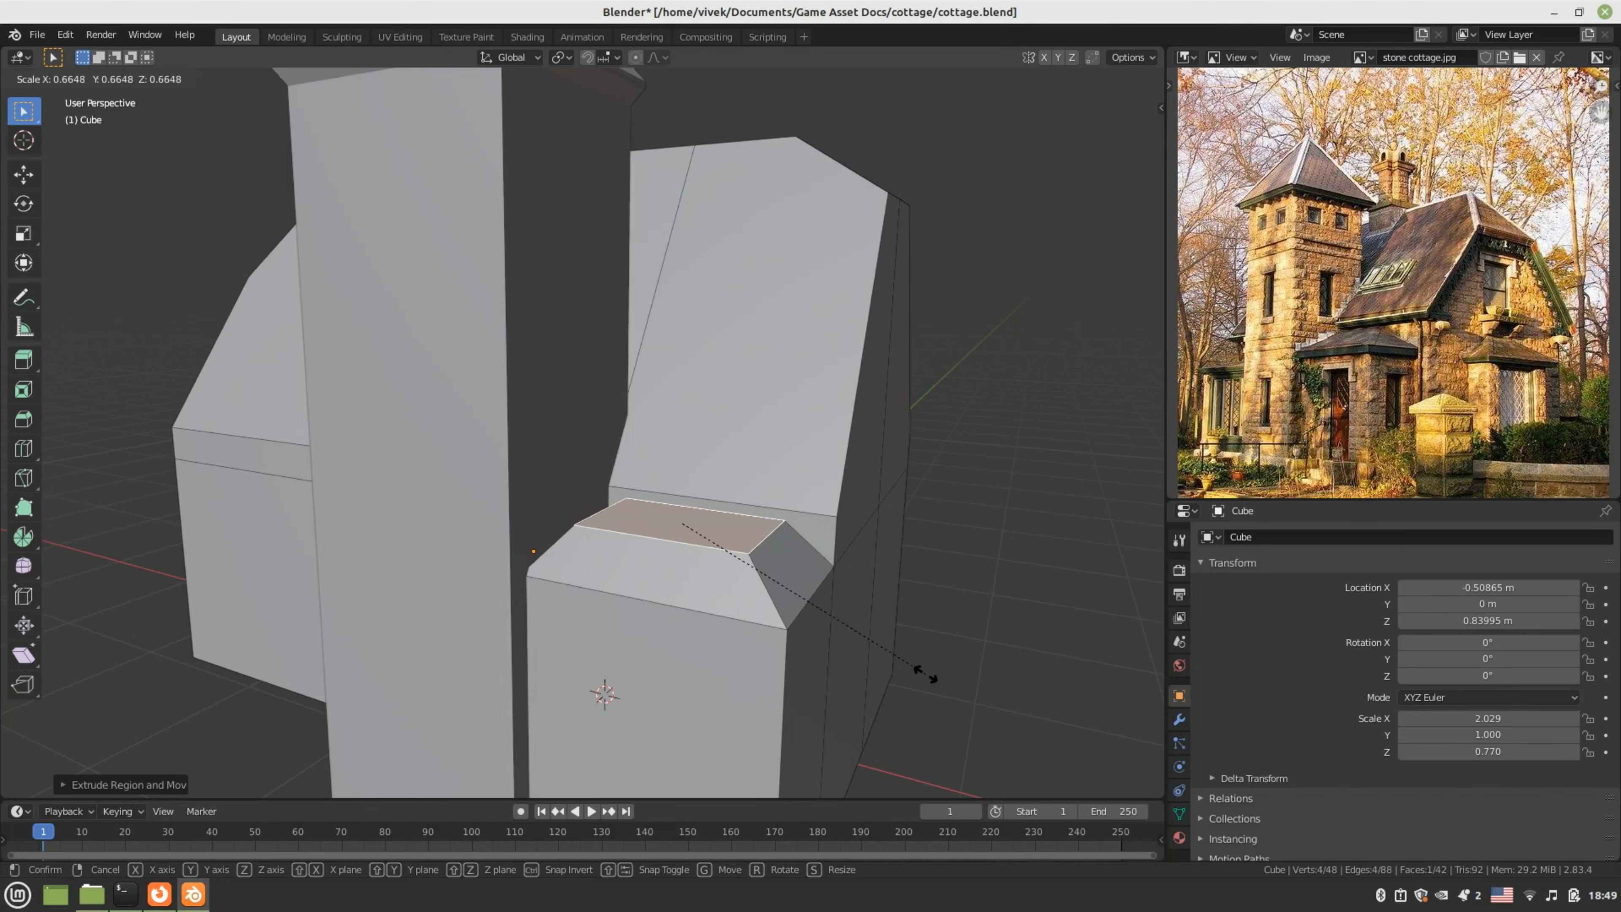
{"action": "left_click", "coordinate": [894, 669]}
- Move the inner top edge of the low block's tapered roof about 0.11 m along global Y toward the main wall
{"action": "scroll", "coordinate": [866, 647], "scroll_direction": "up", "scroll_amount": 5}
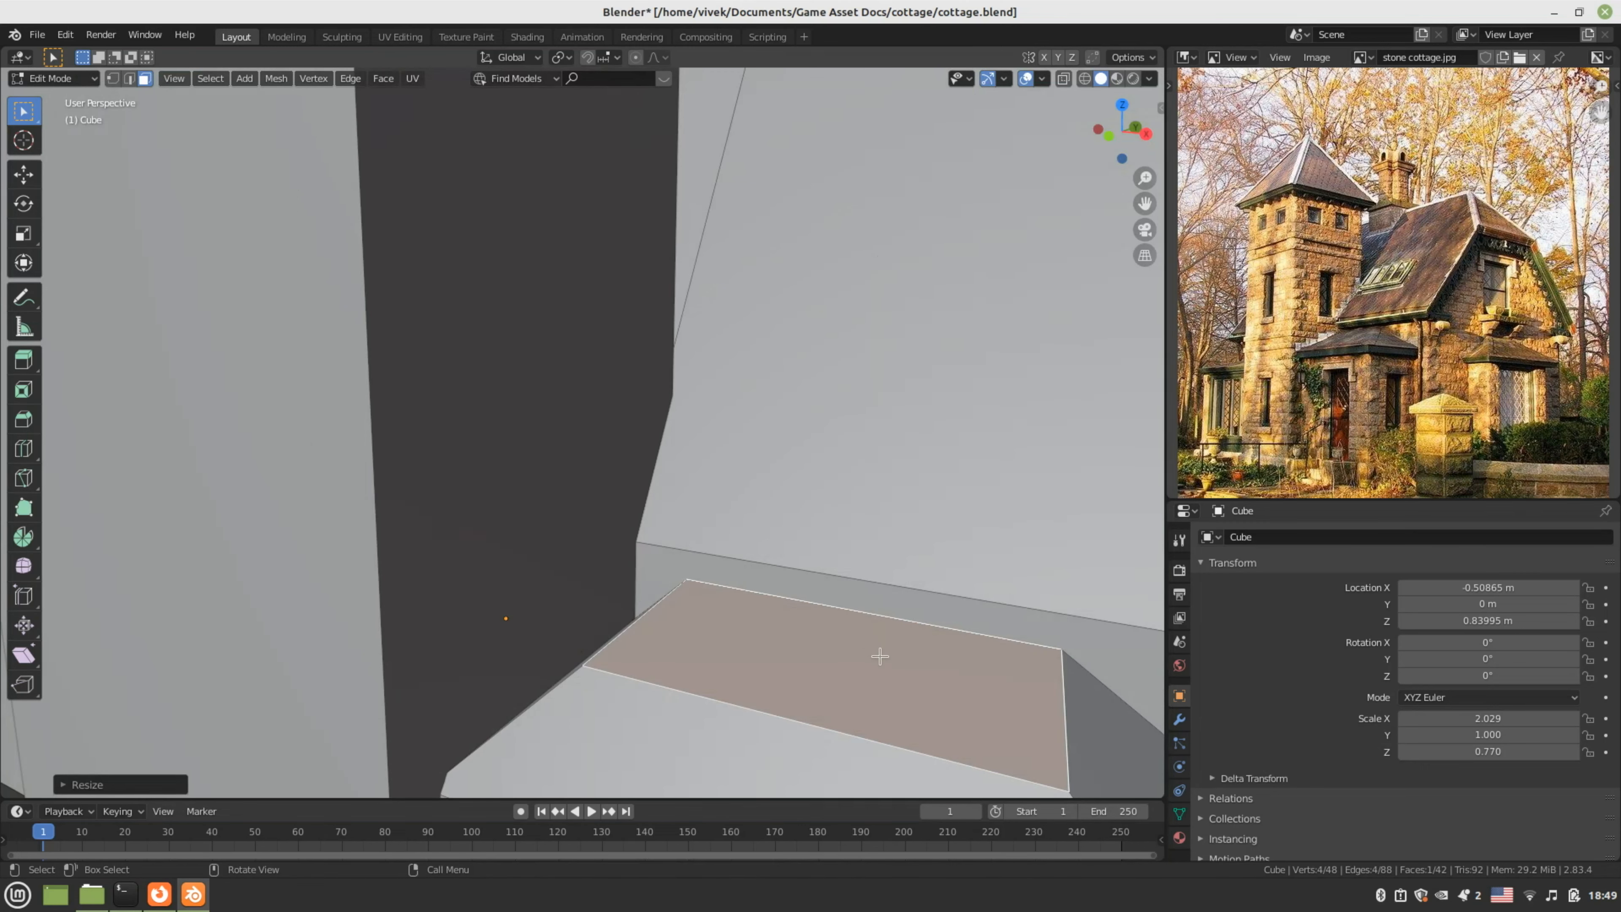
{"action": "scroll", "coordinate": [881, 655], "scroll_direction": "down", "scroll_amount": 4}
{"action": "middle_click_drag", "start_coordinate": [880, 653], "coordinate": [795, 607]}
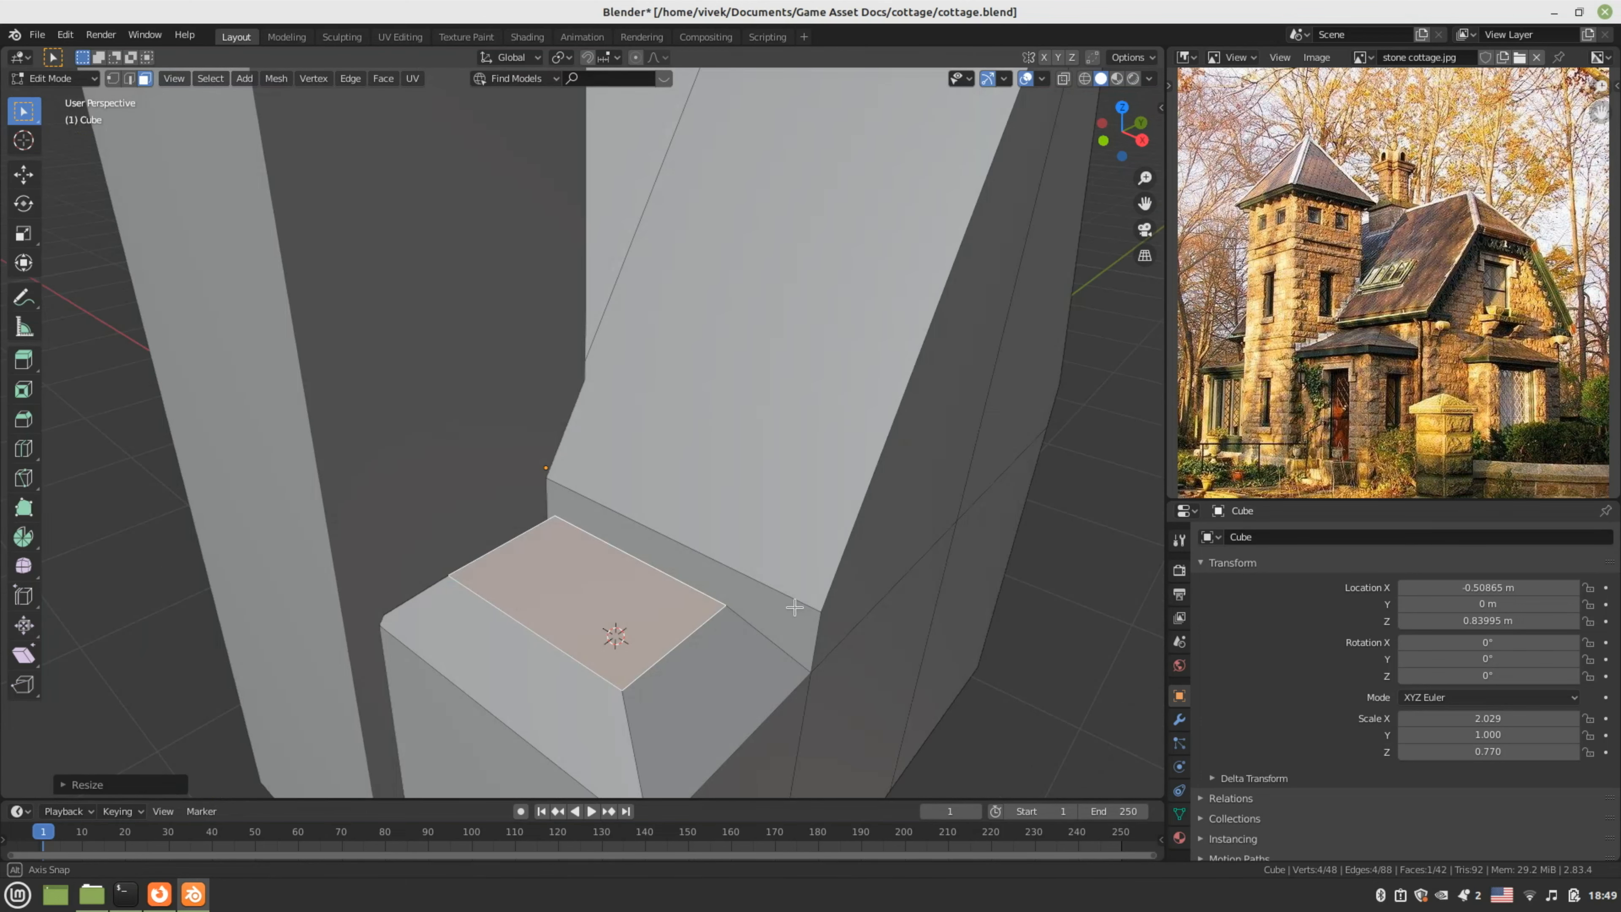
{"action": "middle_click_drag", "start_coordinate": [794, 607], "coordinate": [776, 610]}
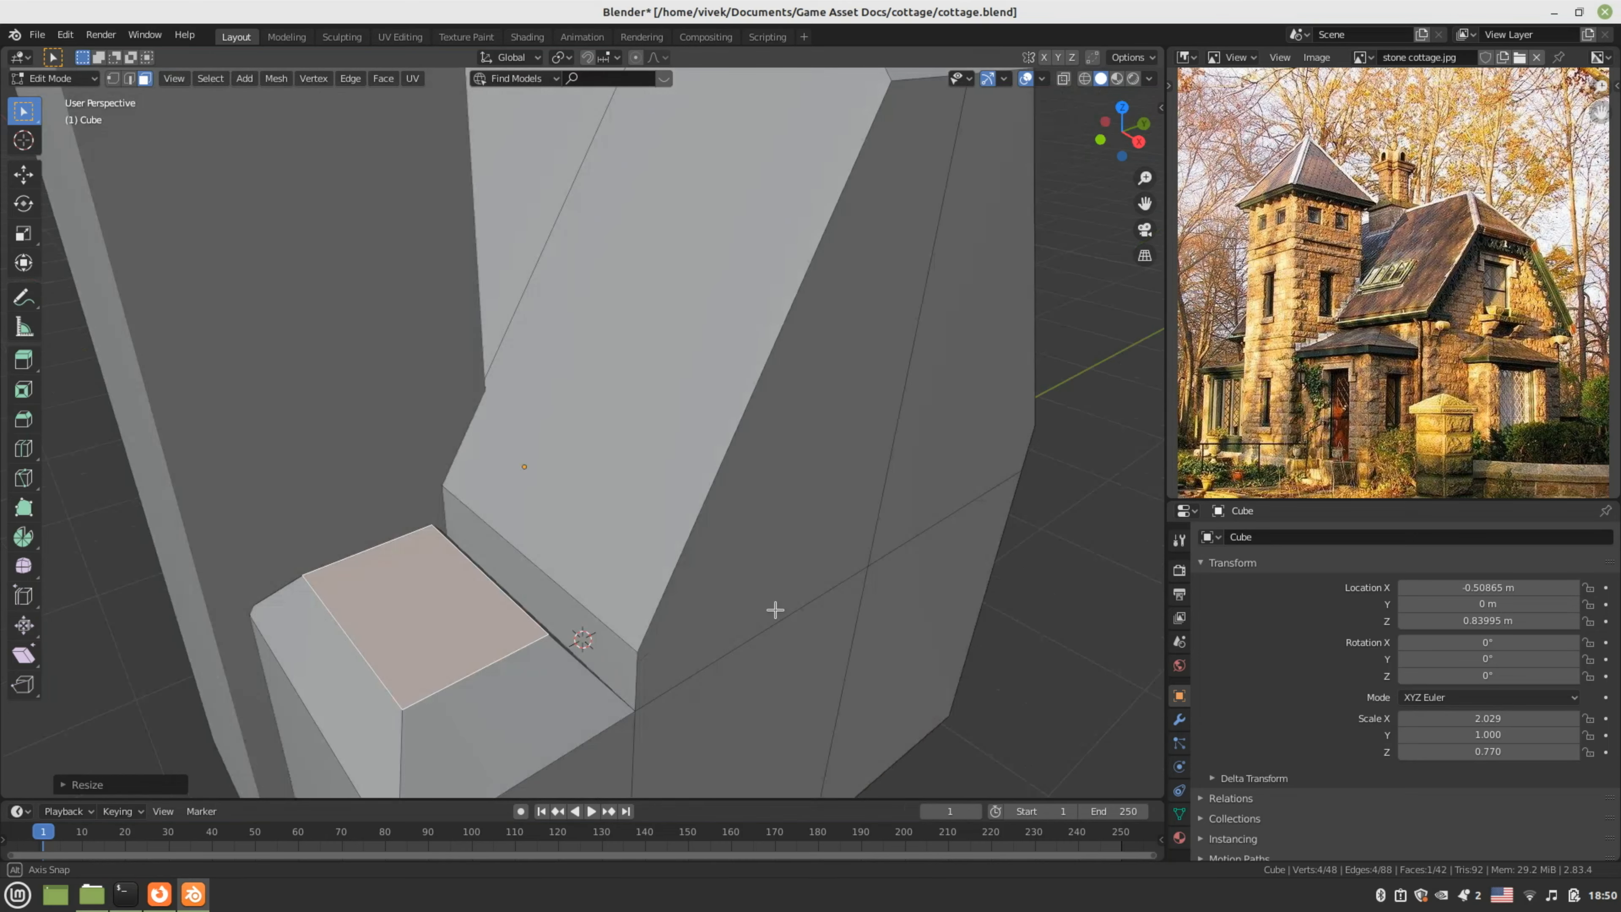
{"action": "key", "text": "2"}
{"action": "left_click", "coordinate": [532, 587]}
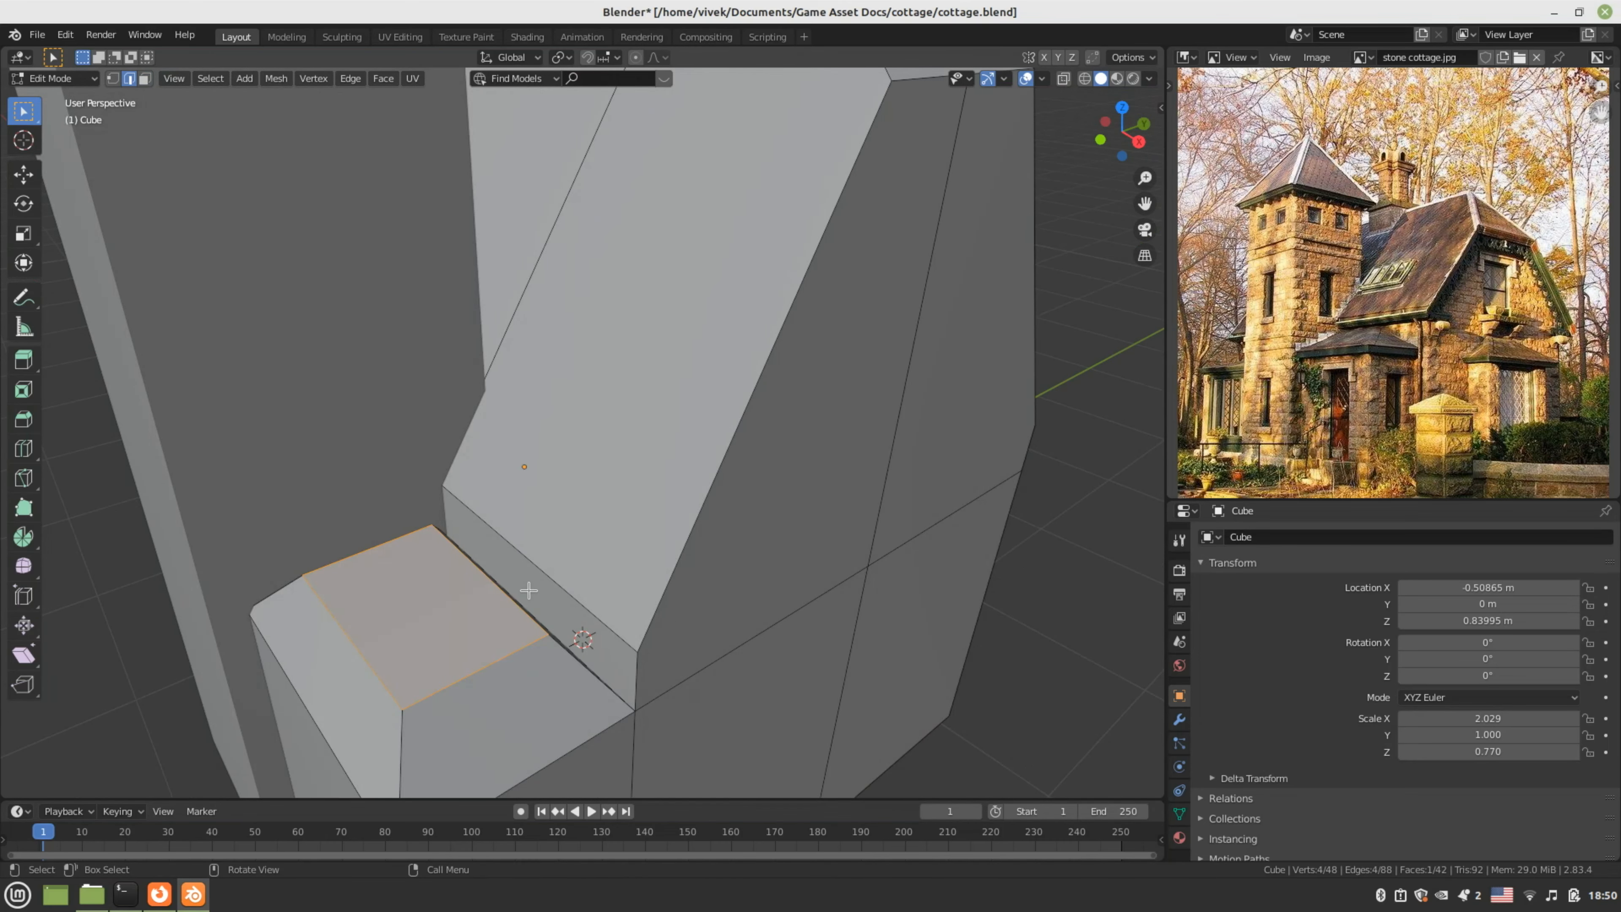
{"action": "middle_click_drag", "start_coordinate": [531, 590], "coordinate": [502, 604]}
{"action": "key", "text": "g"}
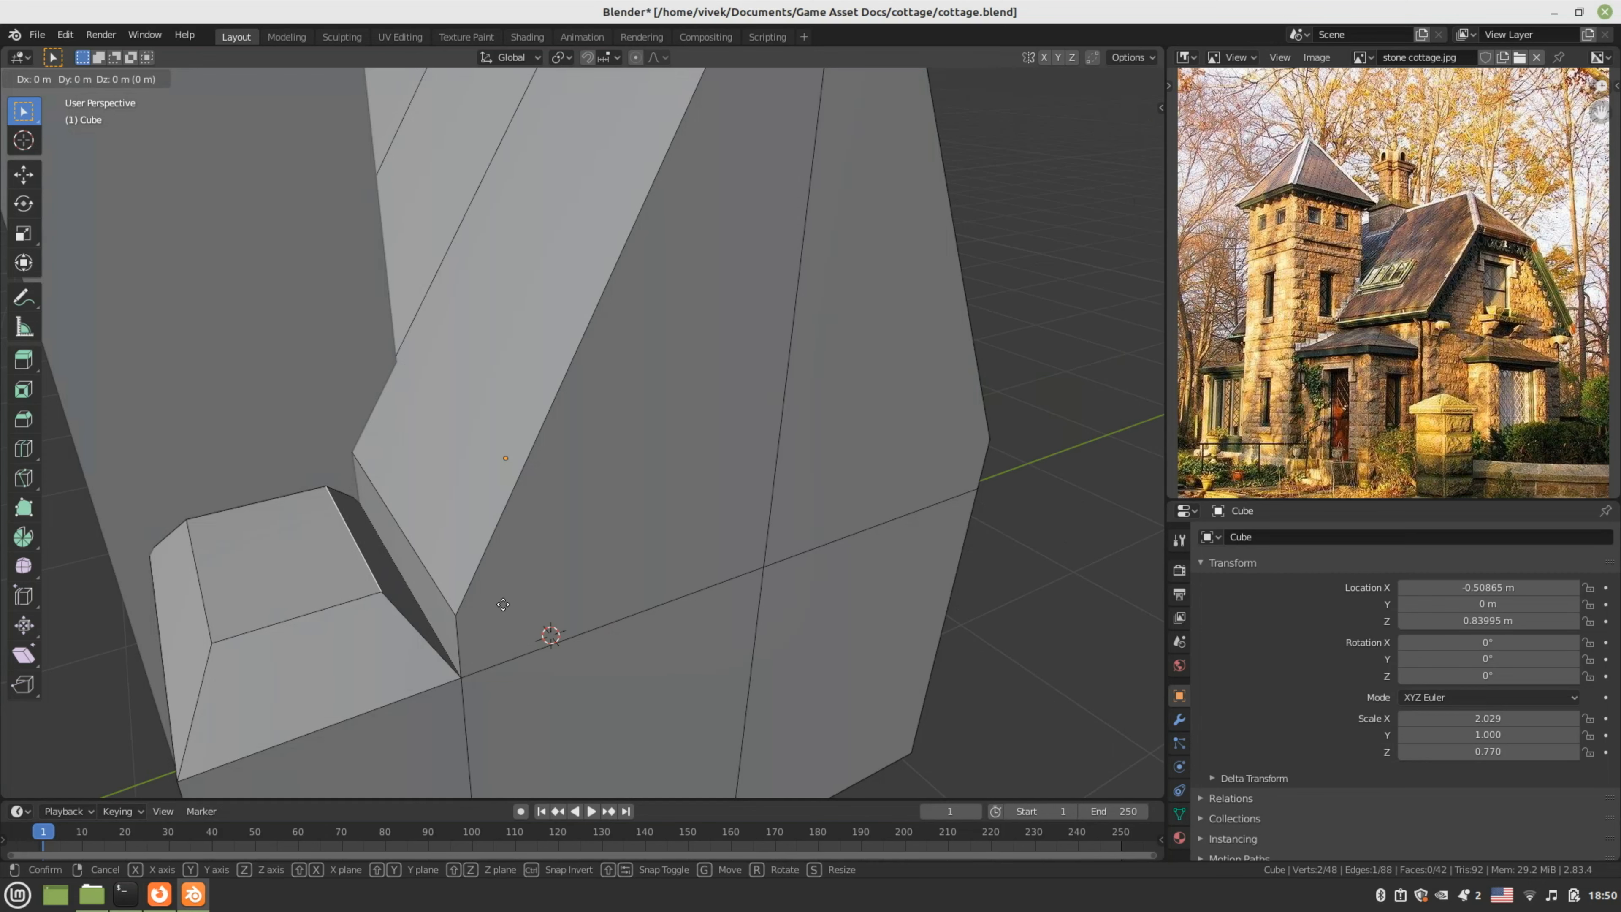
{"action": "key", "text": "y"}
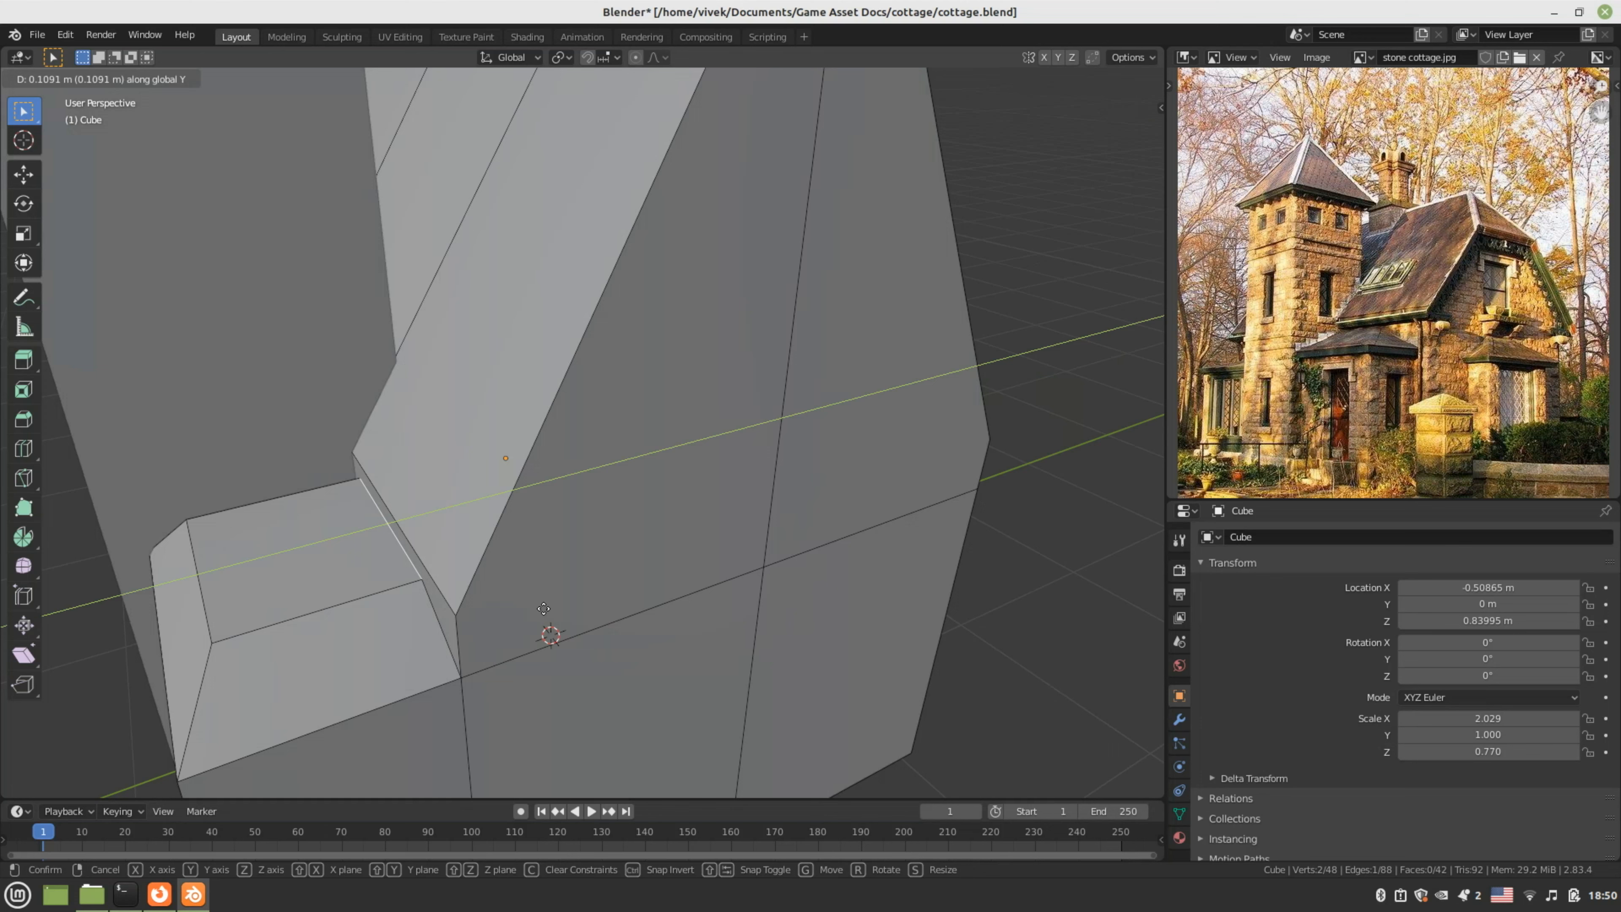
{"action": "left_click", "coordinate": [546, 613]}
- Deselect all the geometry and save the file
{"action": "scroll", "coordinate": [668, 597], "scroll_direction": "down", "scroll_amount": 10}
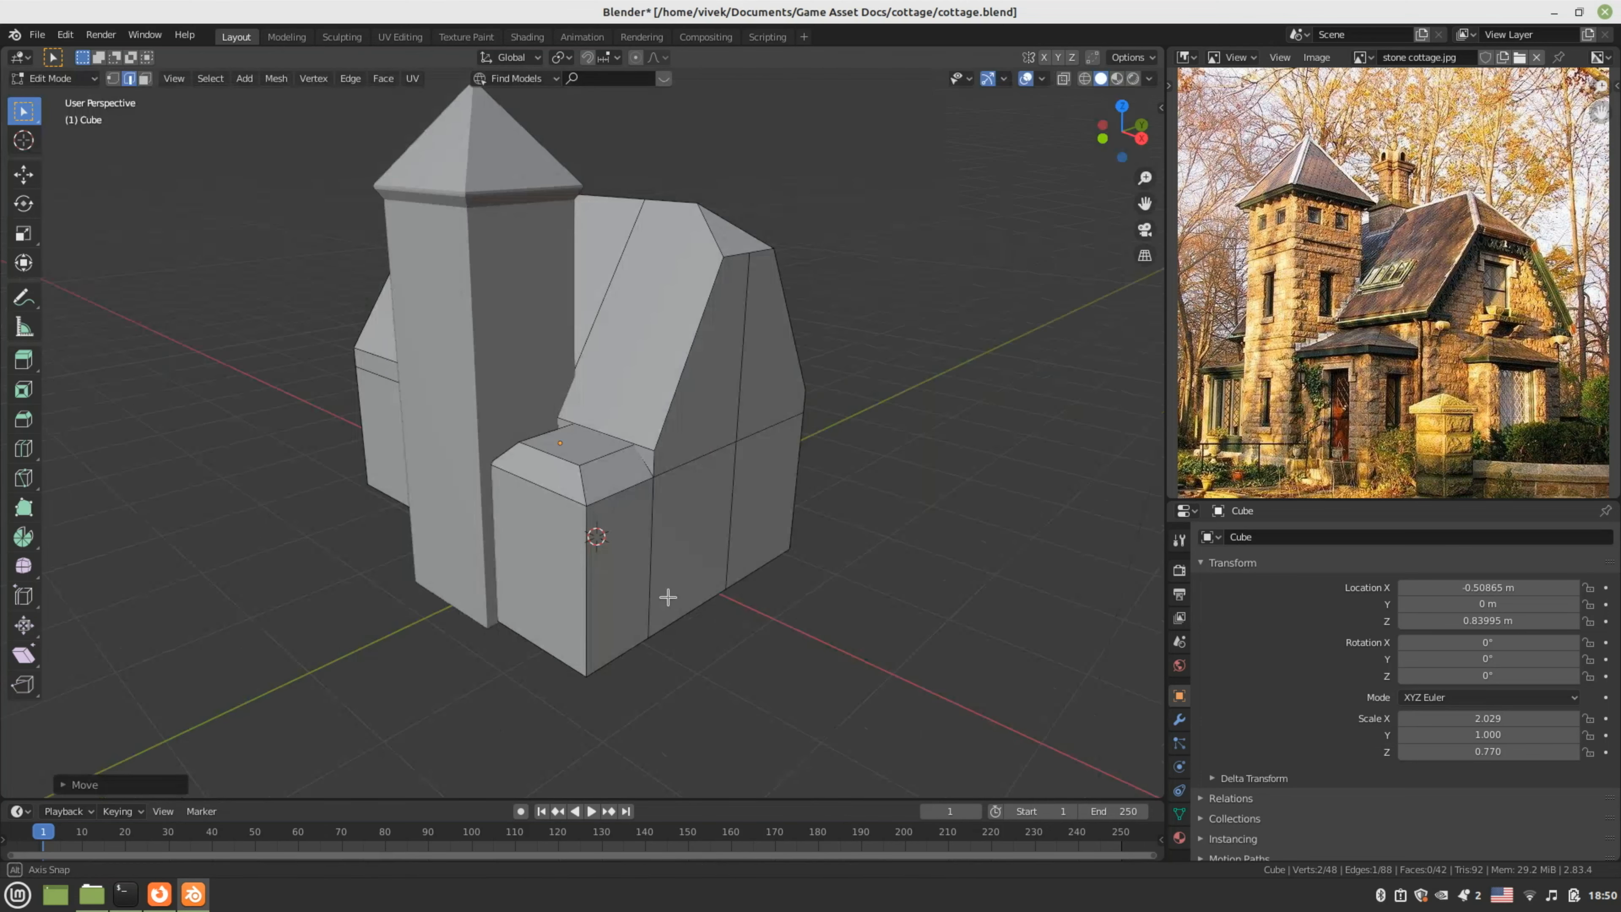
{"action": "middle_click_drag", "start_coordinate": [668, 597], "coordinate": [893, 602]}
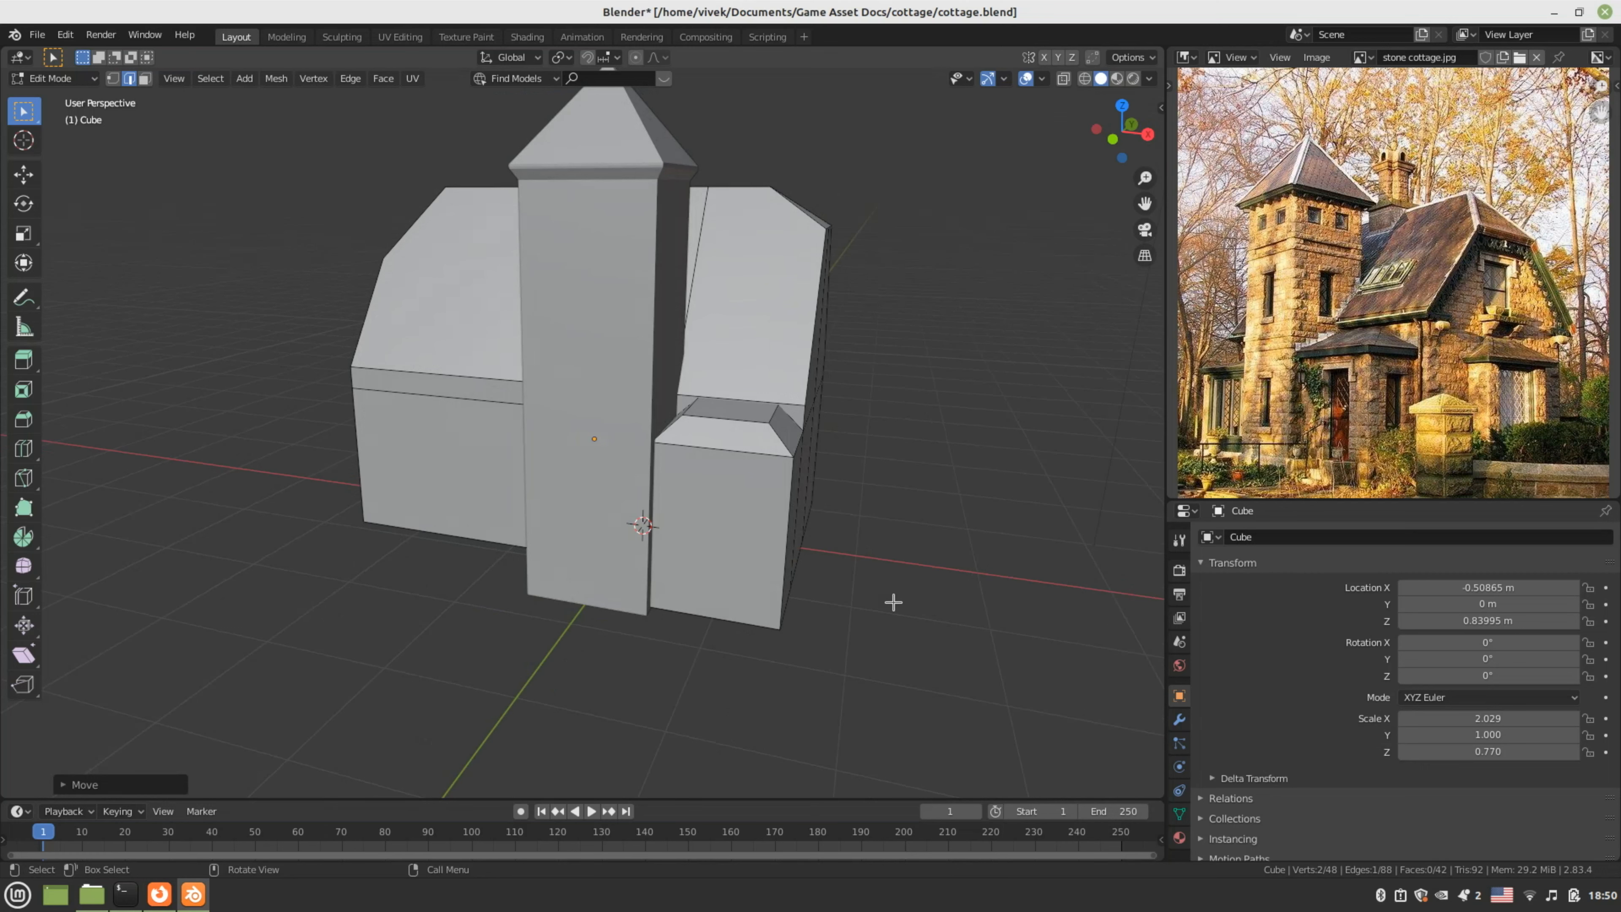
{"action": "key", "text": "alt+a"}
{"action": "middle_click_drag", "start_coordinate": [882, 602], "coordinate": [836, 610], "text": "shift"}
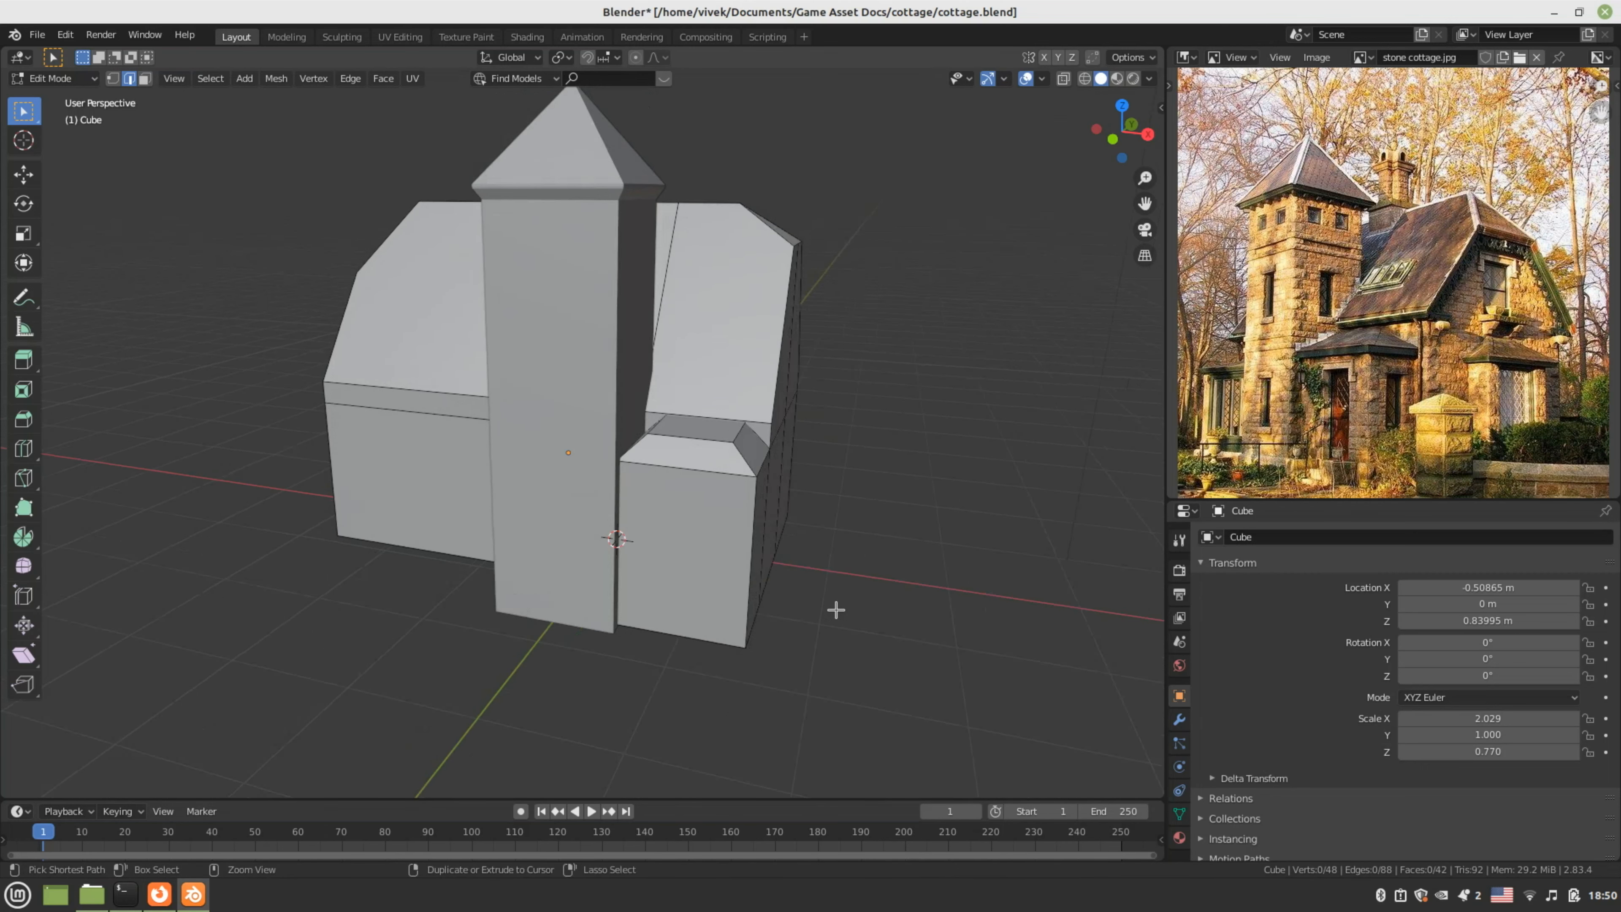
{"action": "key", "text": "ctrl+s"}
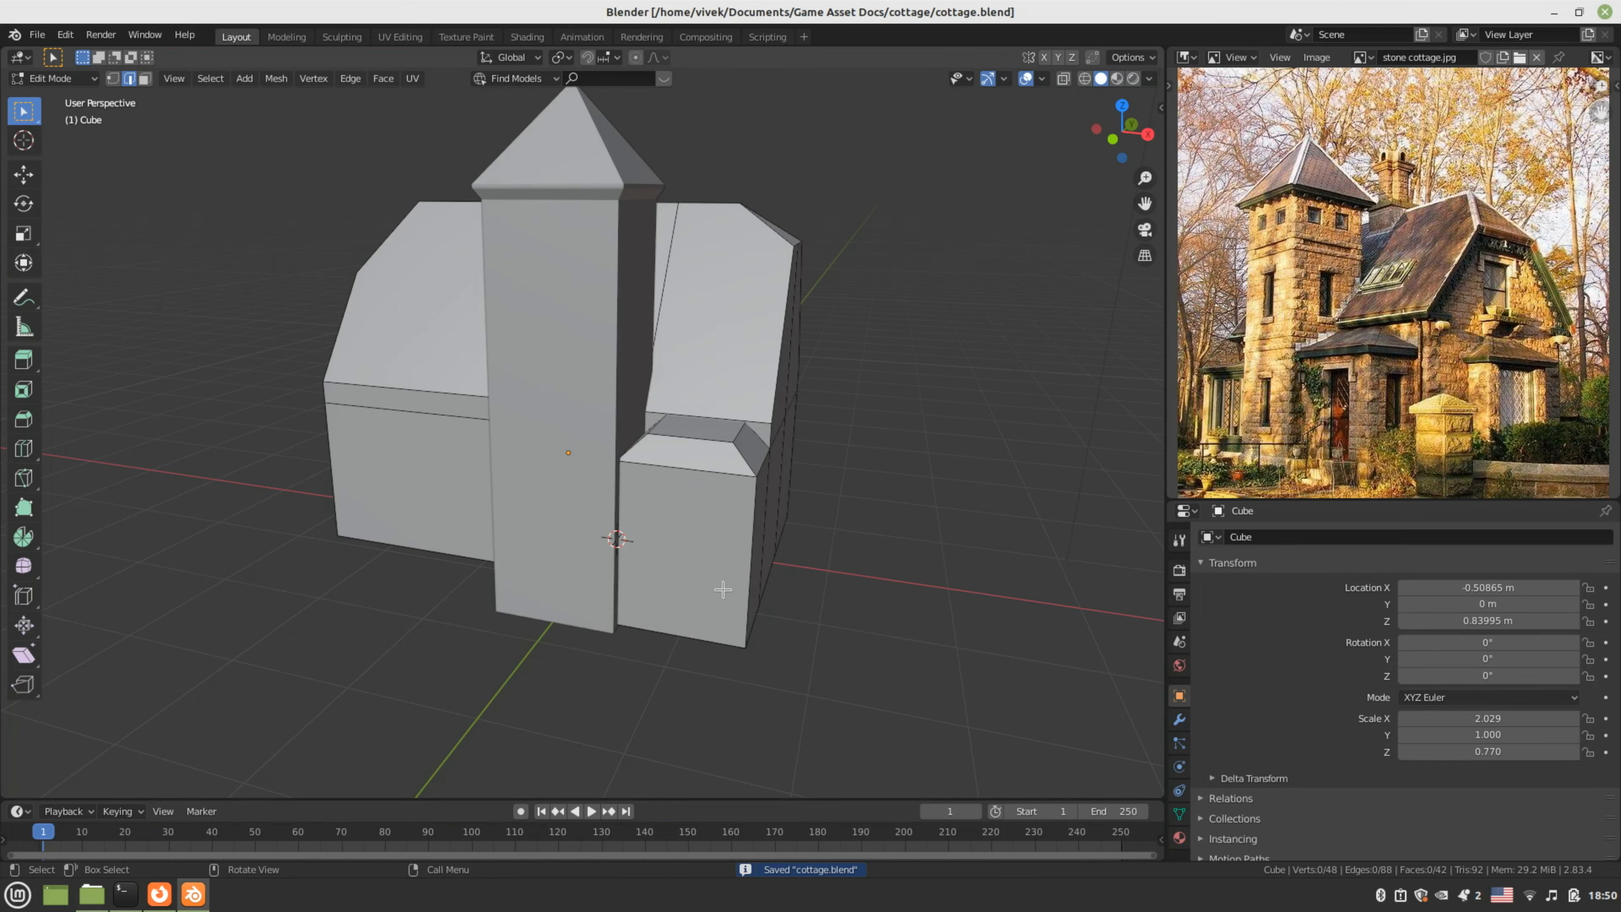
{"action": "middle_click_drag", "start_coordinate": [767, 572], "coordinate": [702, 578]}
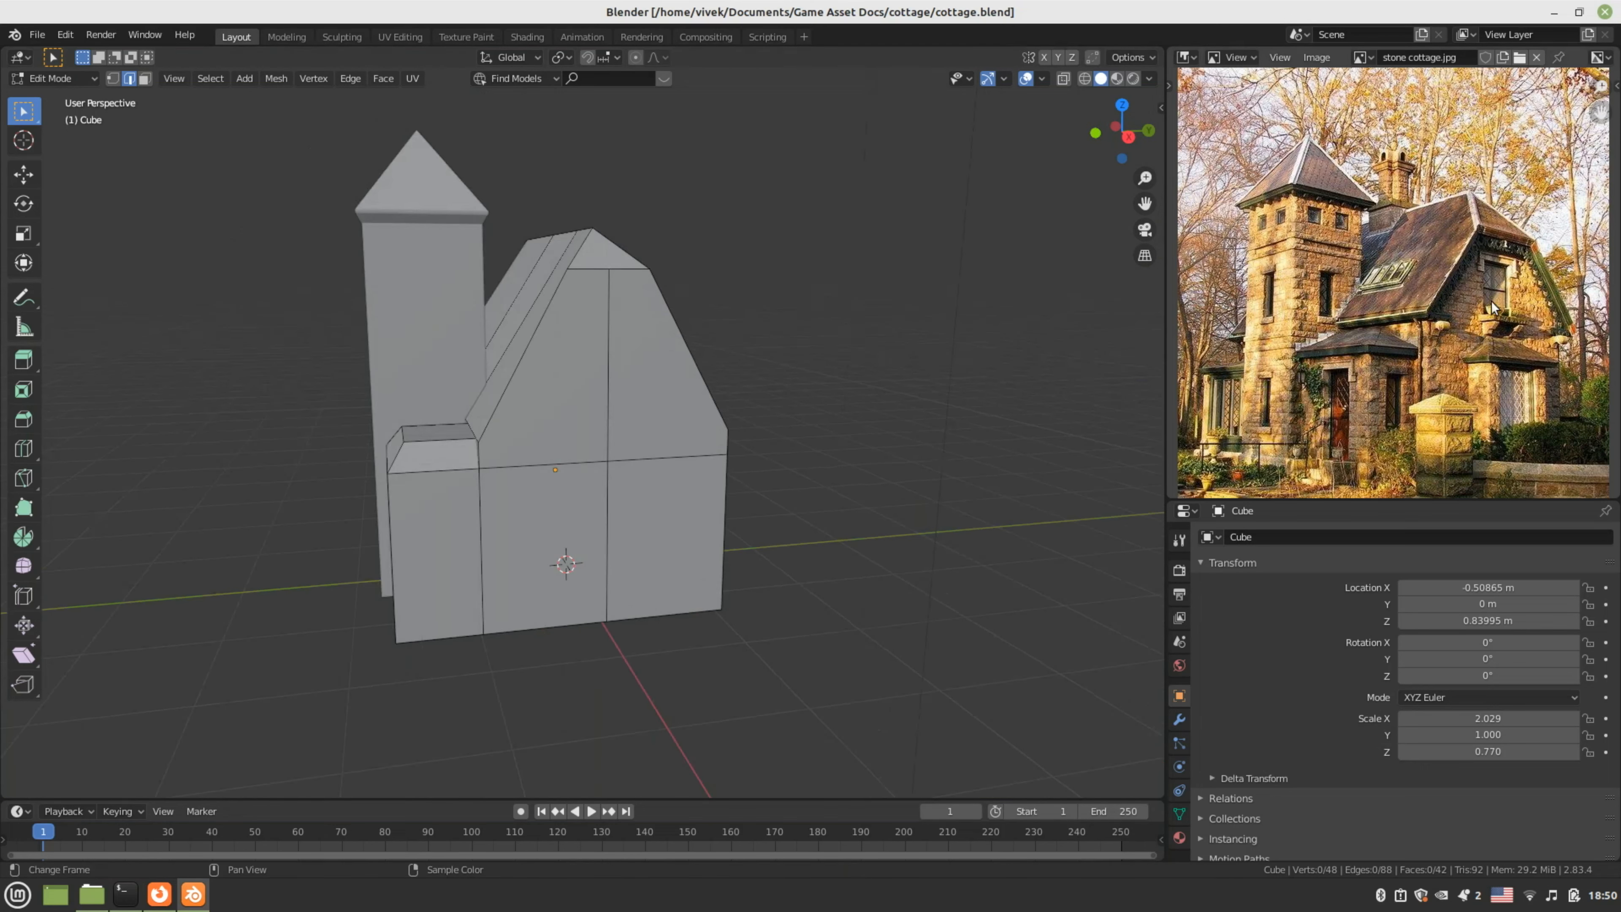
{"action": "scroll", "coordinate": [655, 369], "scroll_direction": "up", "scroll_amount": 3}
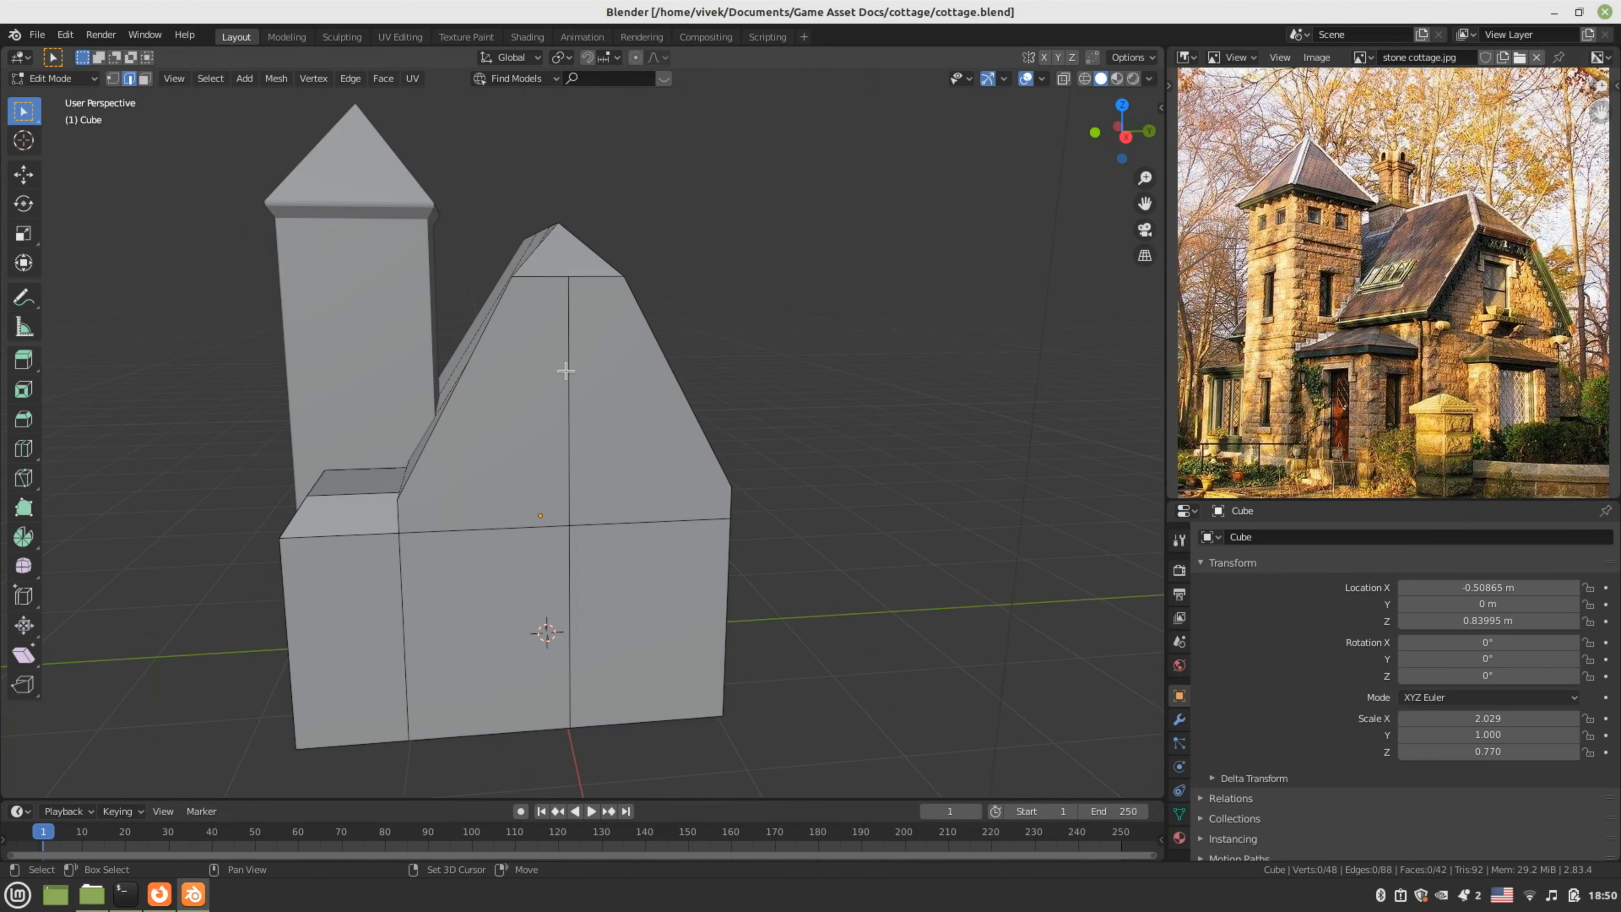
{"action": "middle_click_drag", "start_coordinate": [566, 370], "coordinate": [558, 383], "text": "shift"}
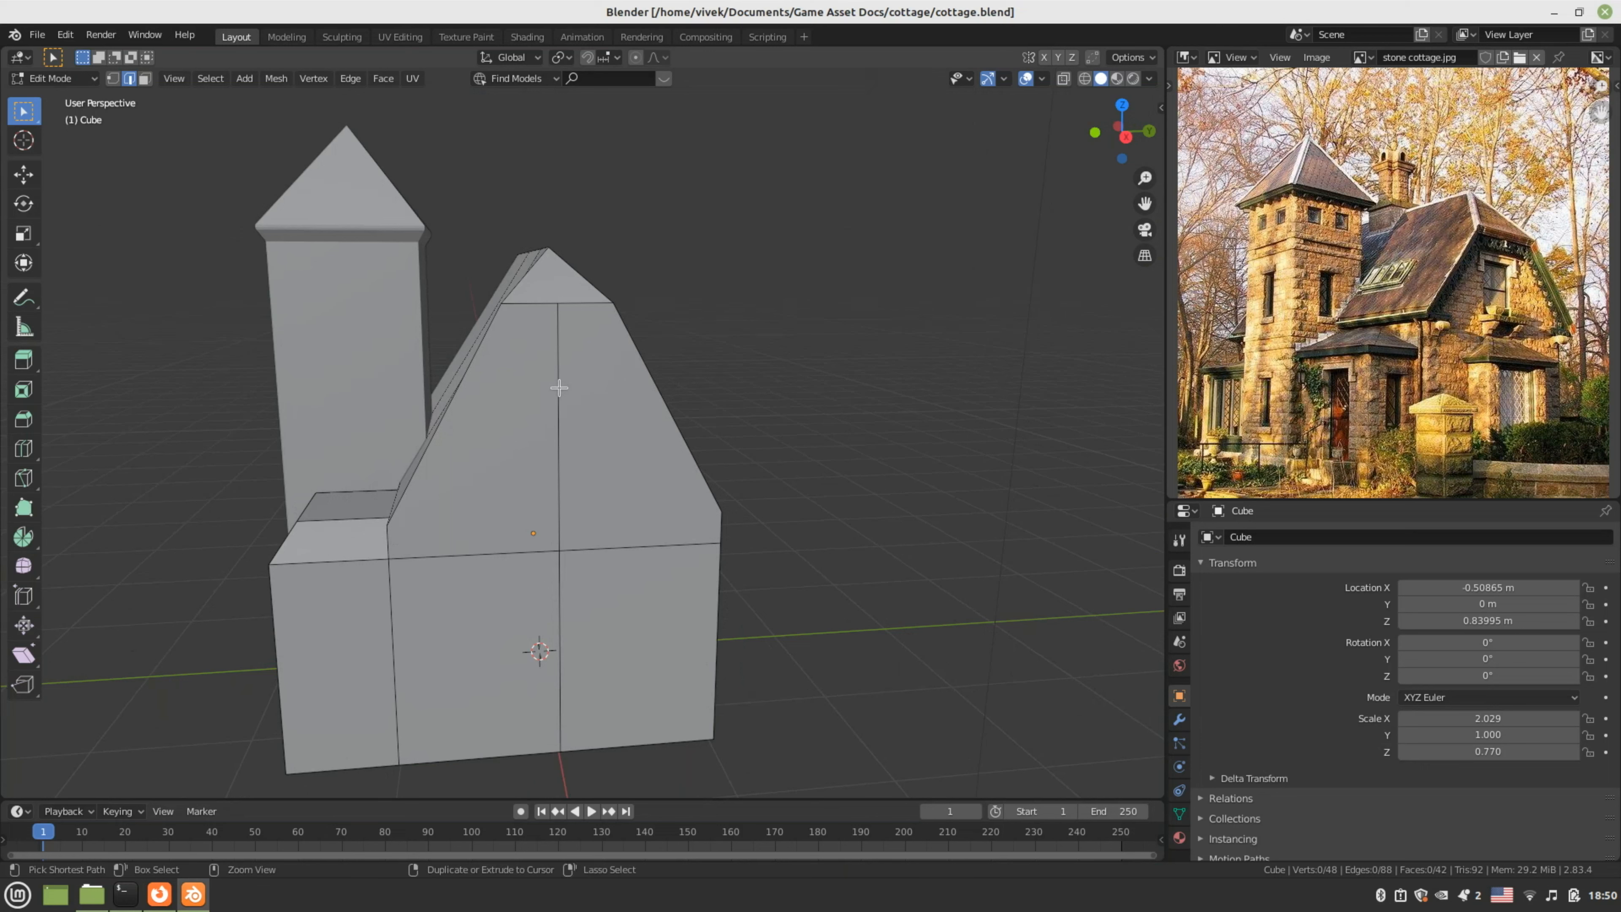
{"action": "key", "text": "ctrl+r"}
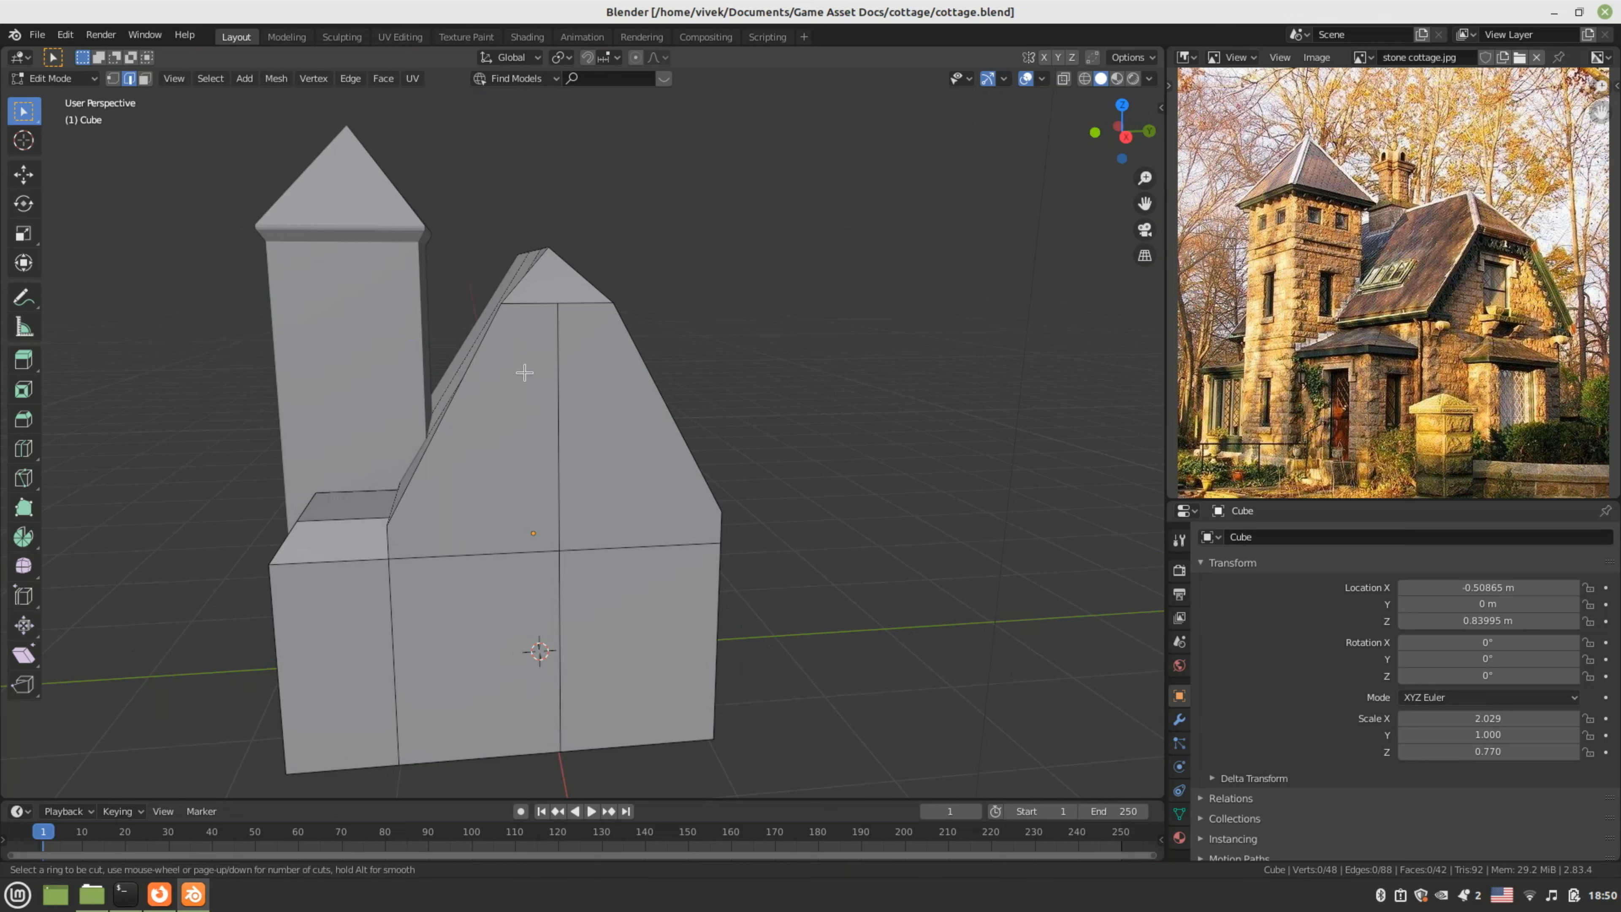
{"action": "key", "text": "Escape"}
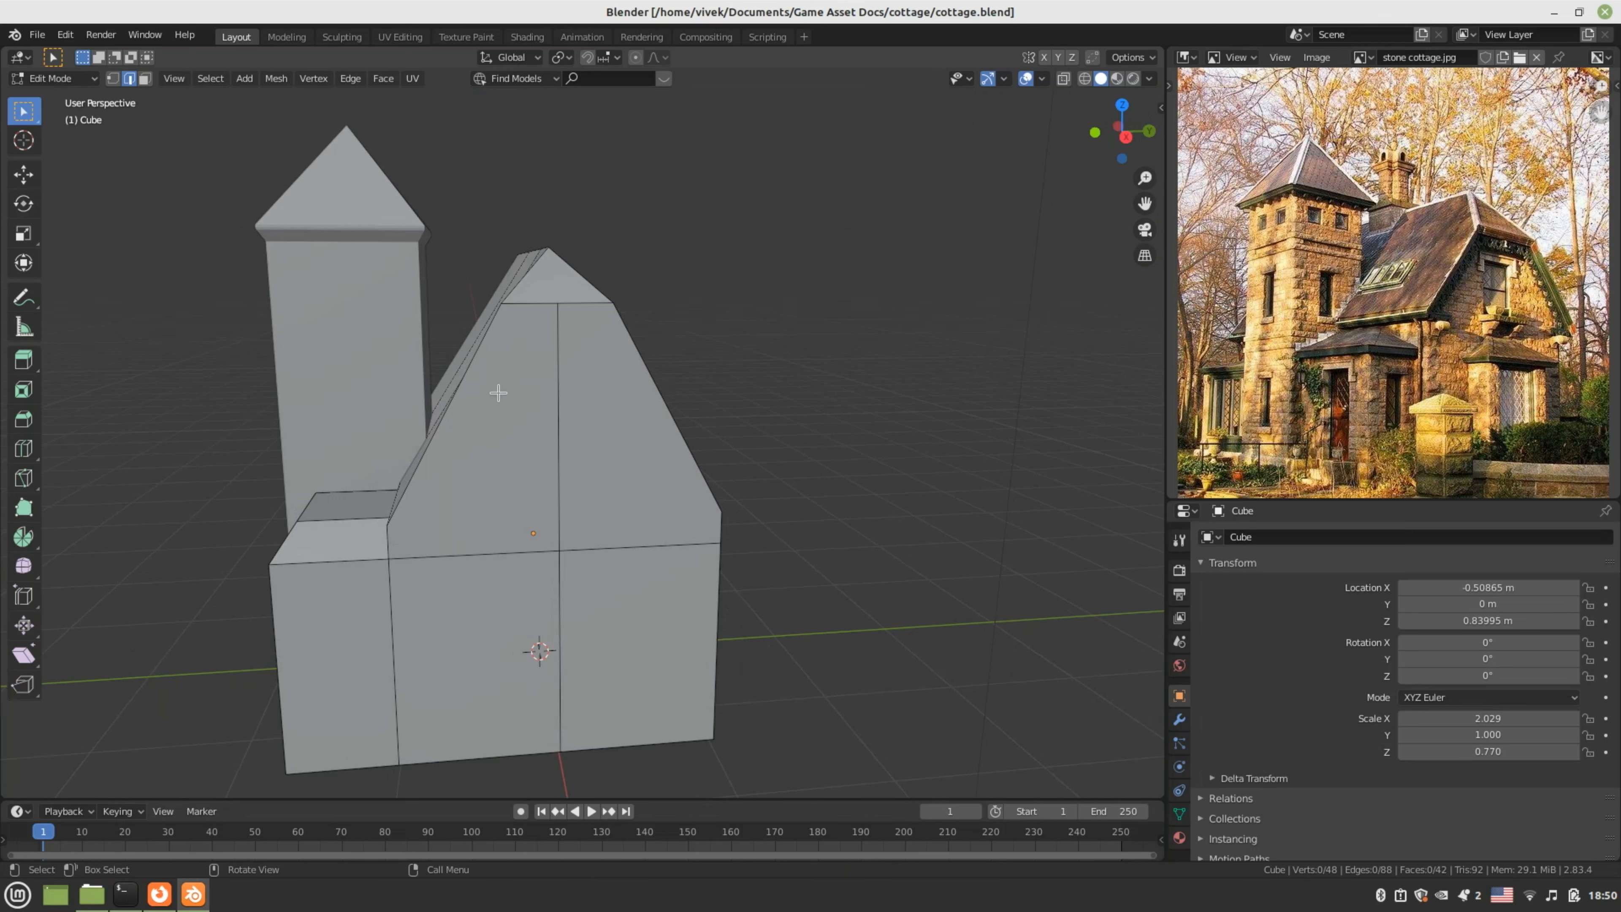
- Save the file and, in right orthographic view, knife-cut a horizontal line across the gable wall just below the clipped peak
{"action": "mouse_move", "coordinate": [525, 391]}
{"action": "middle_mouse_down"}
{"action": "mouse_move", "coordinate": [559, 408]}
{"action": "mouse_move", "coordinate": [537, 410]}
{"action": "middle_mouse_up"}
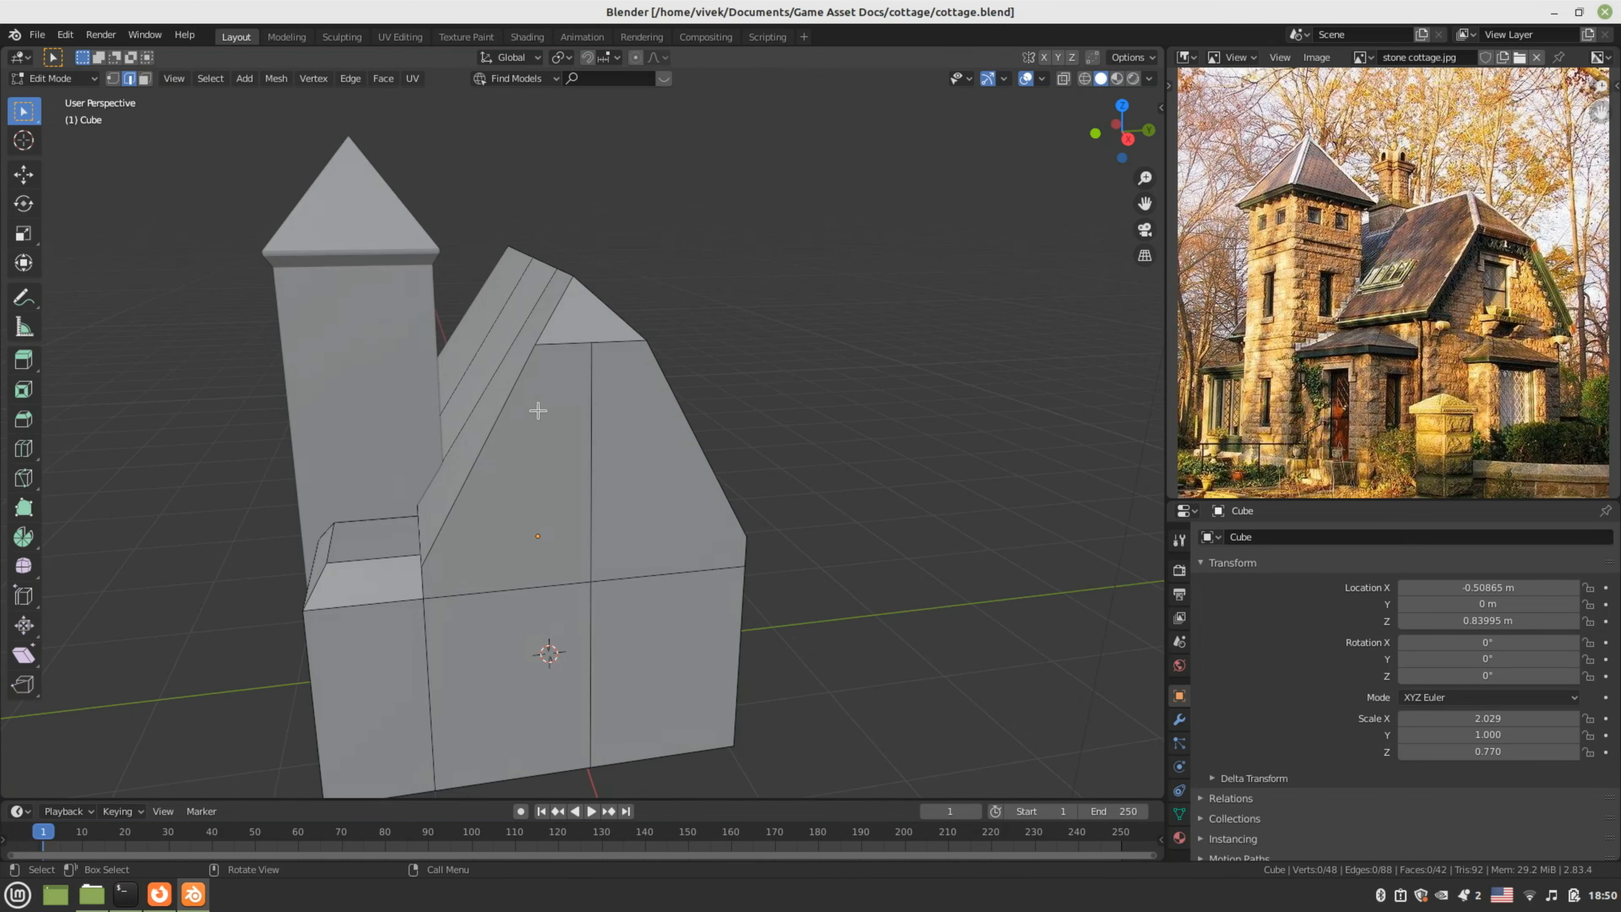
{"action": "key", "text": "KP_3"}
{"action": "key", "text": "ctrl+s"}
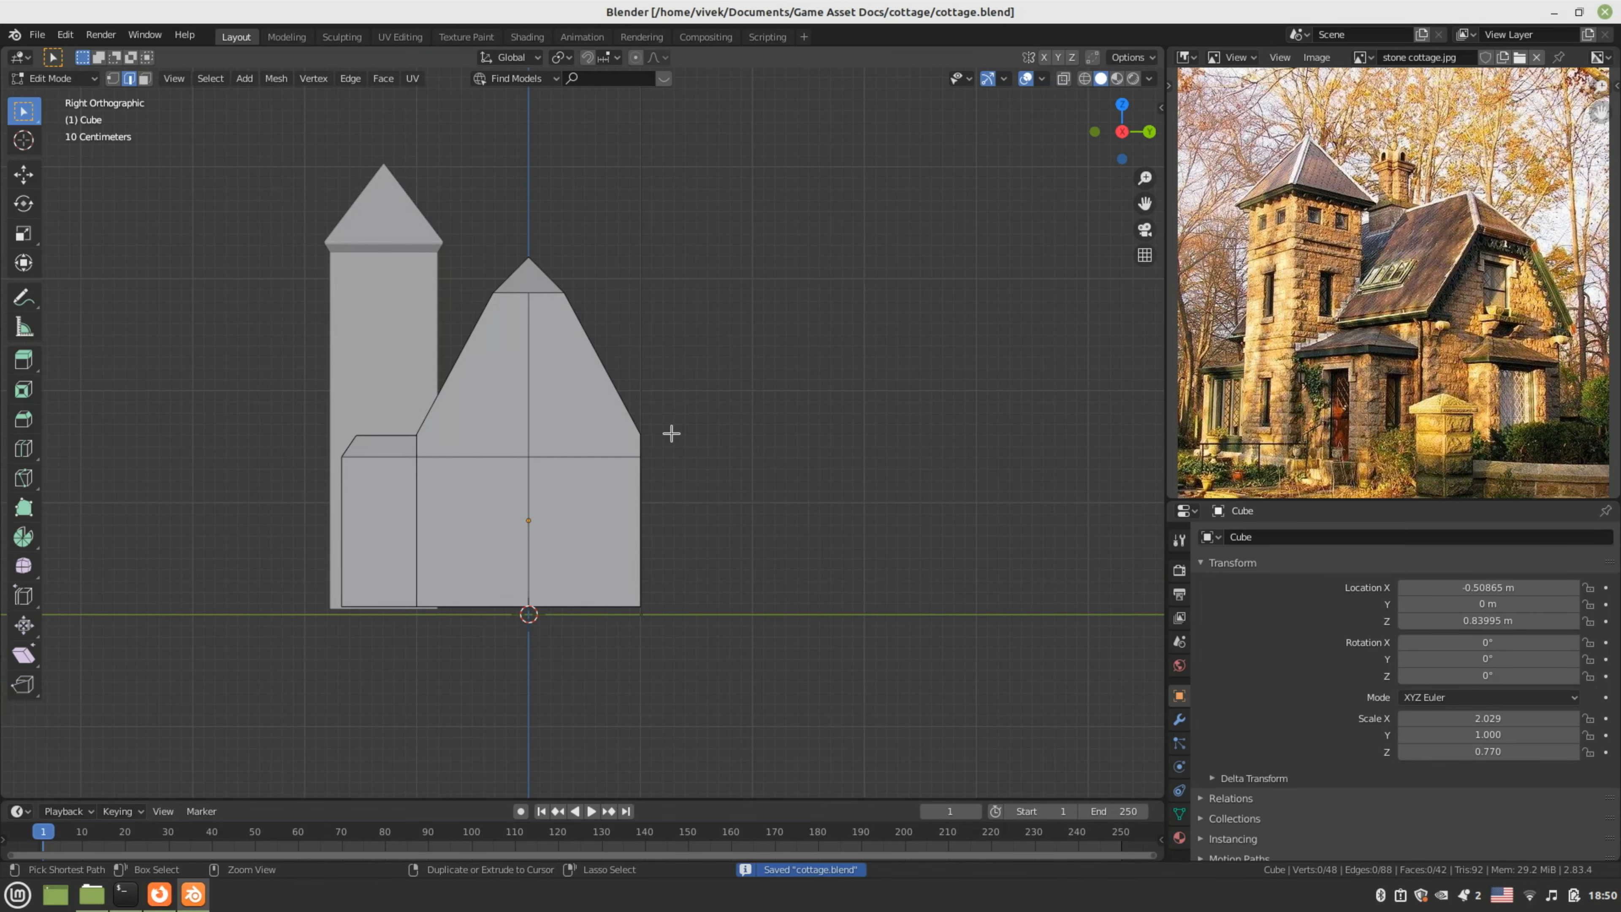
{"action": "middle_click_drag", "start_coordinate": [696, 409], "coordinate": [793, 442], "text": "shift"}
{"action": "scroll", "coordinate": [807, 536], "scroll_direction": "up", "scroll_amount": 1}
{"action": "scroll", "coordinate": [796, 474], "scroll_direction": "up", "scroll_amount": 1}
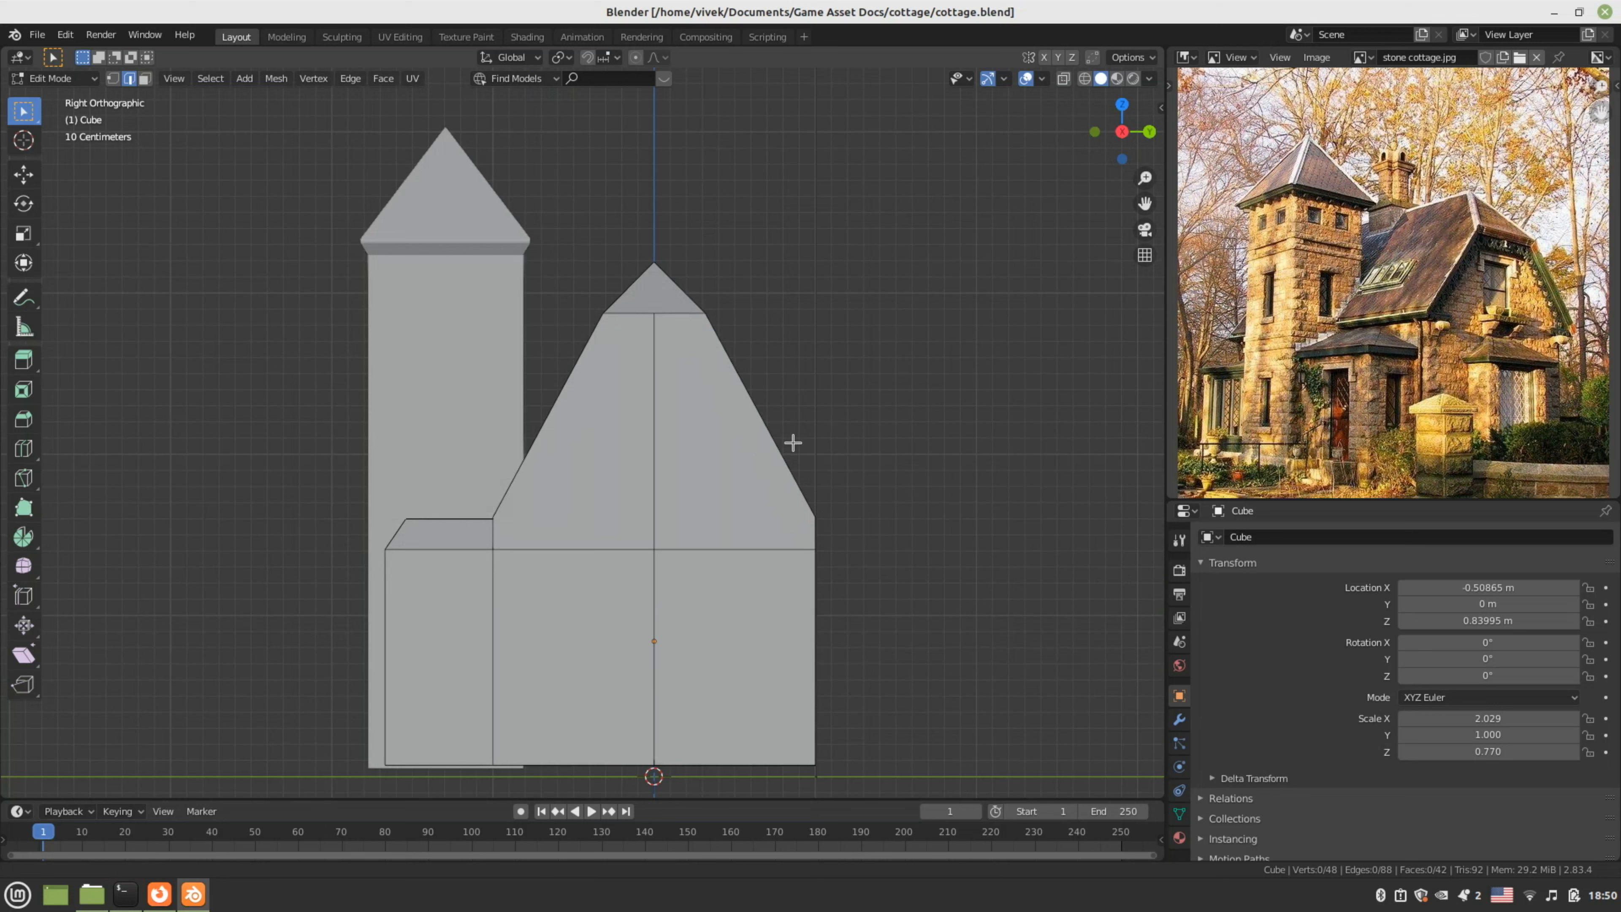
{"action": "key", "text": "k"}
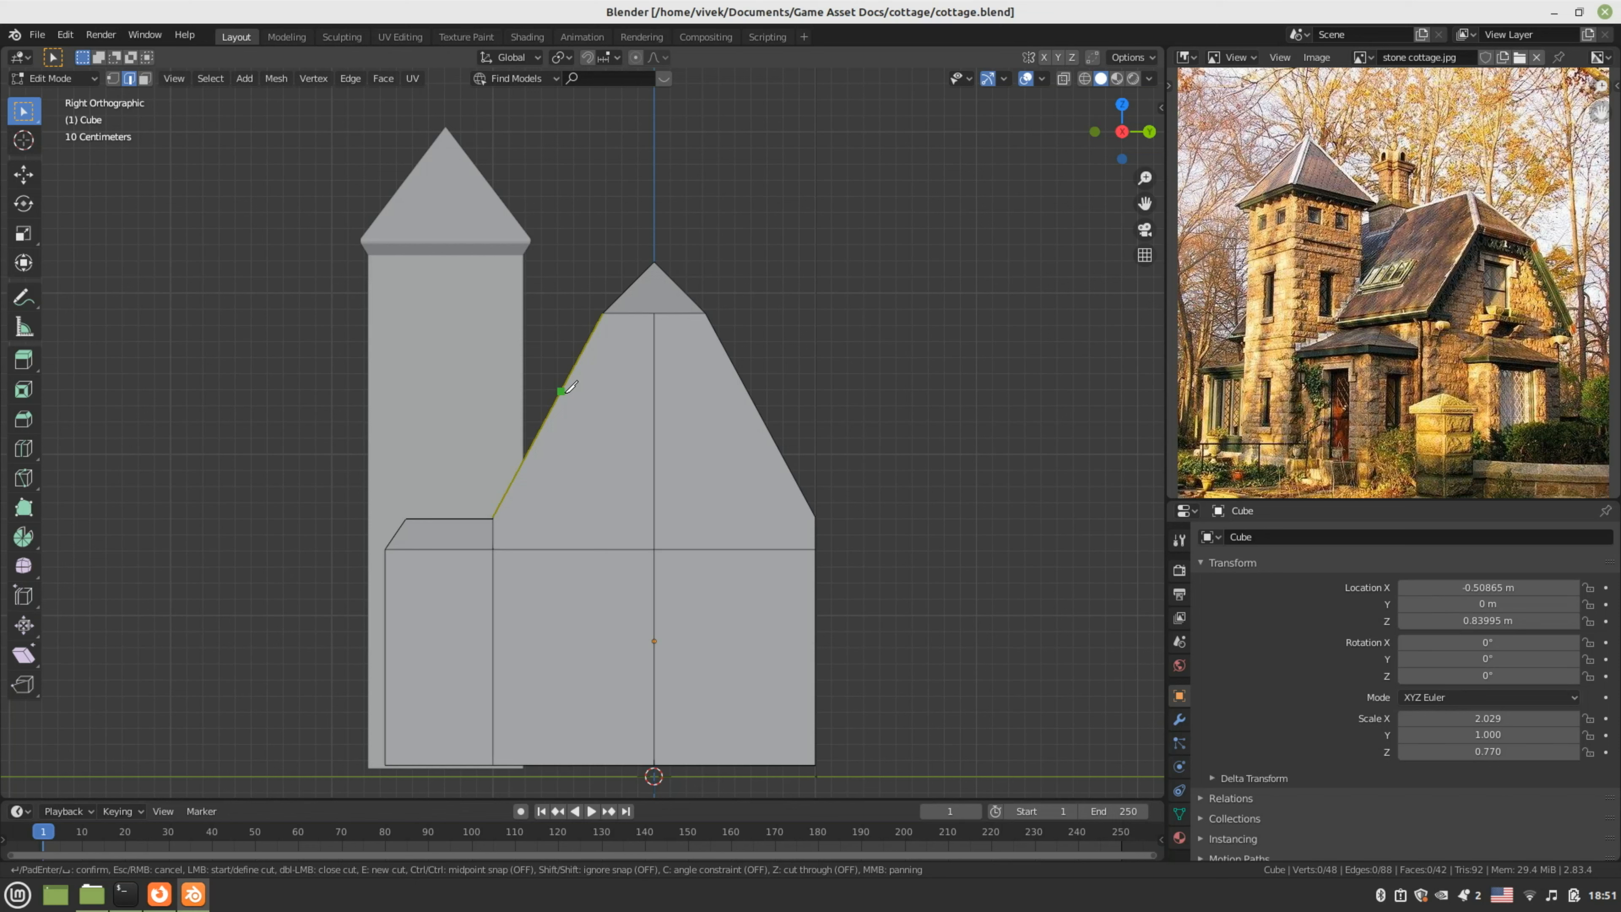
{"action": "left_click", "coordinate": [583, 349]}
{"action": "left_click", "coordinate": [726, 349]}
{"action": "key", "text": "Return"}
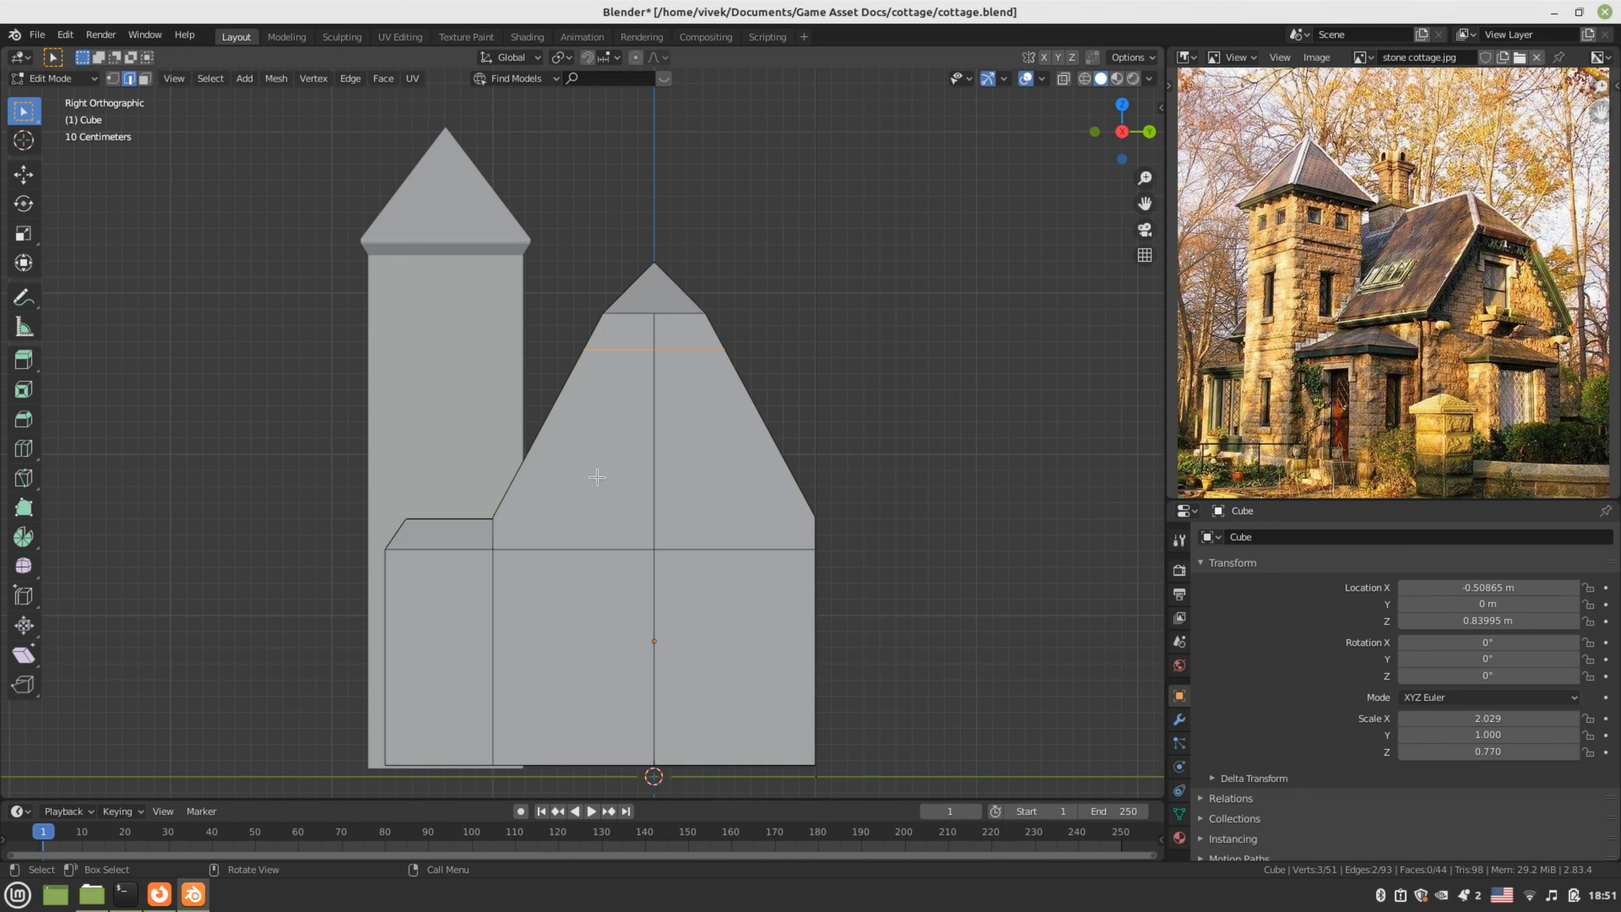
- Knife-cut a second horizontal line across the gable wall, slightly above the low block's roof, for the window's lower edge
{"action": "key", "text": "k"}
{"action": "left_click", "coordinate": [524, 459]}
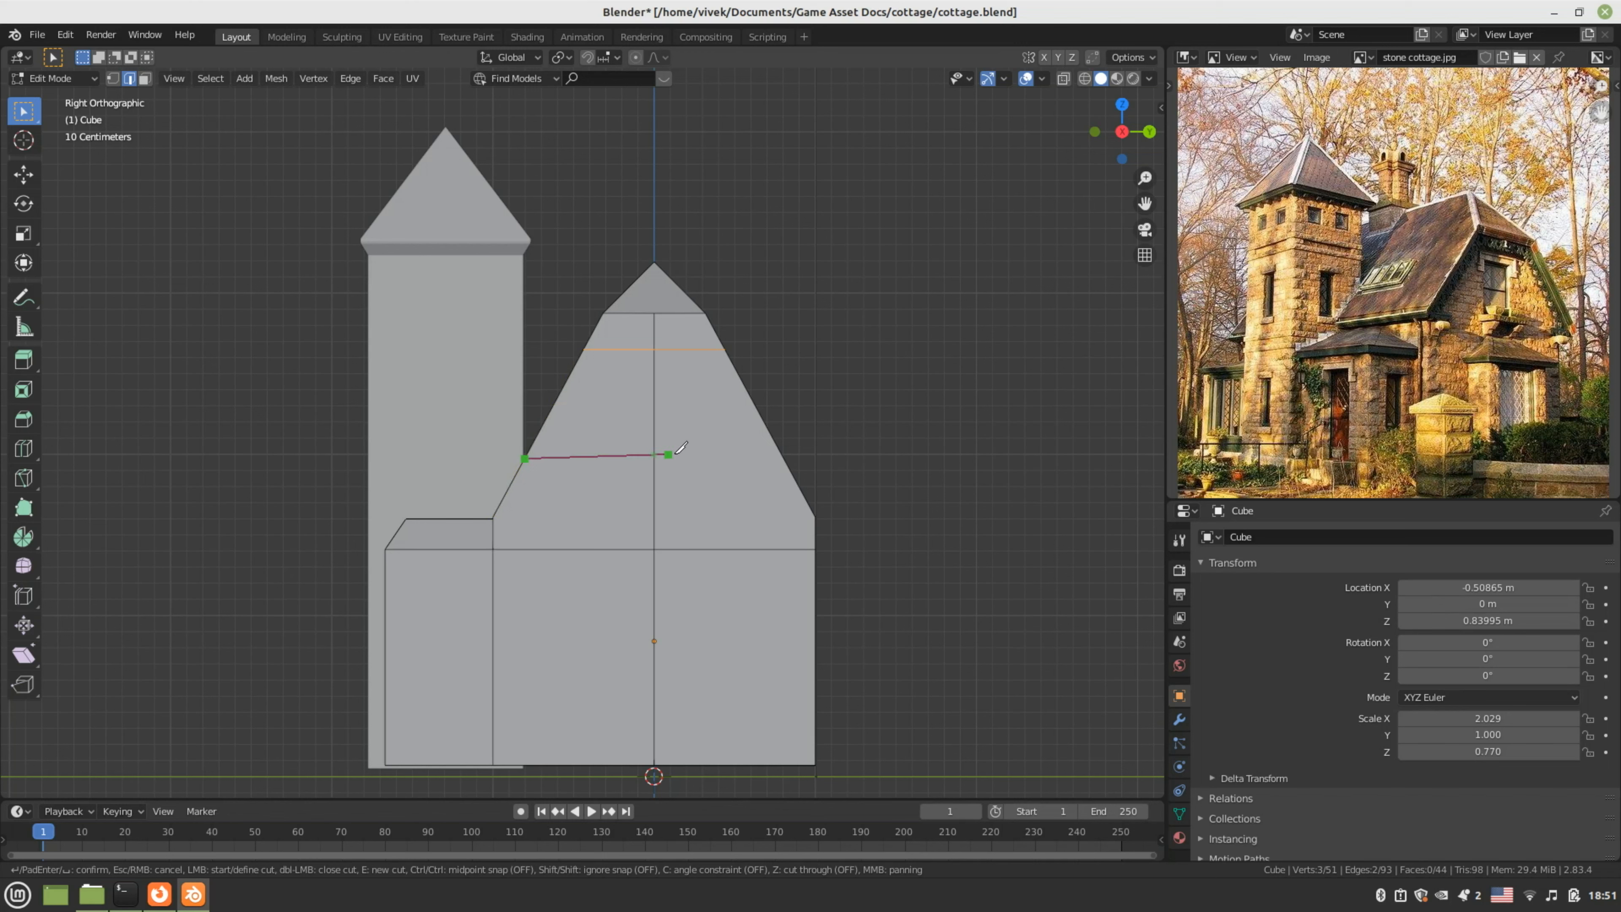
{"action": "left_click", "coordinate": [792, 452]}
{"action": "key", "text": "Return"}
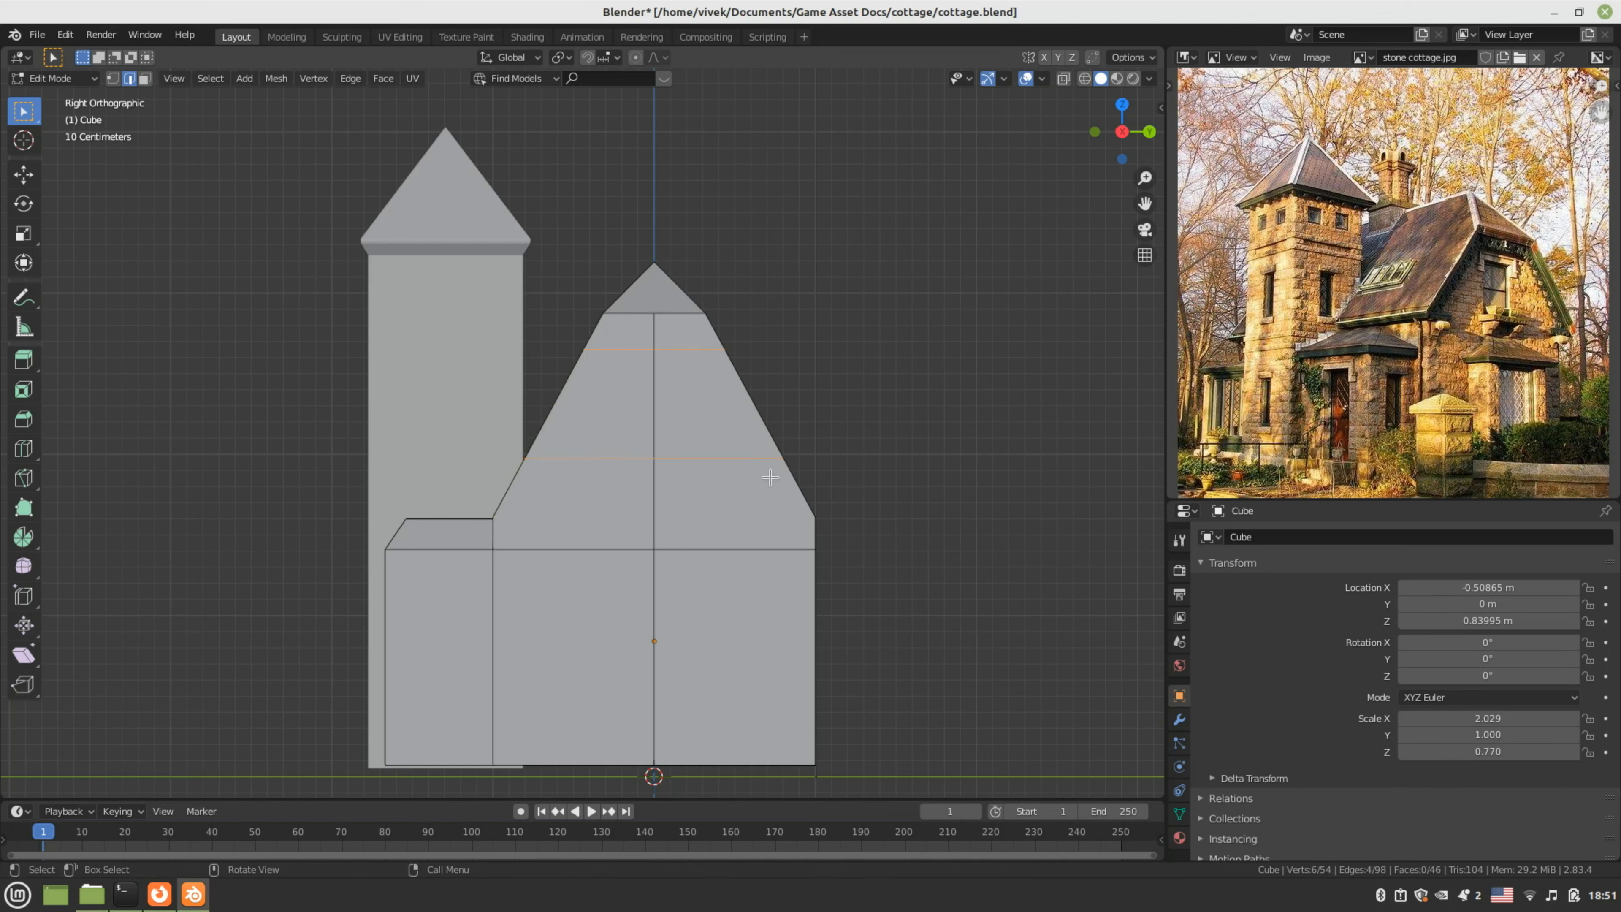
- Knife-cut two vertical lines between the horizontal cuts, one on each side of the gable's centre edge, to outline the window
{"action": "key", "text": "k"}
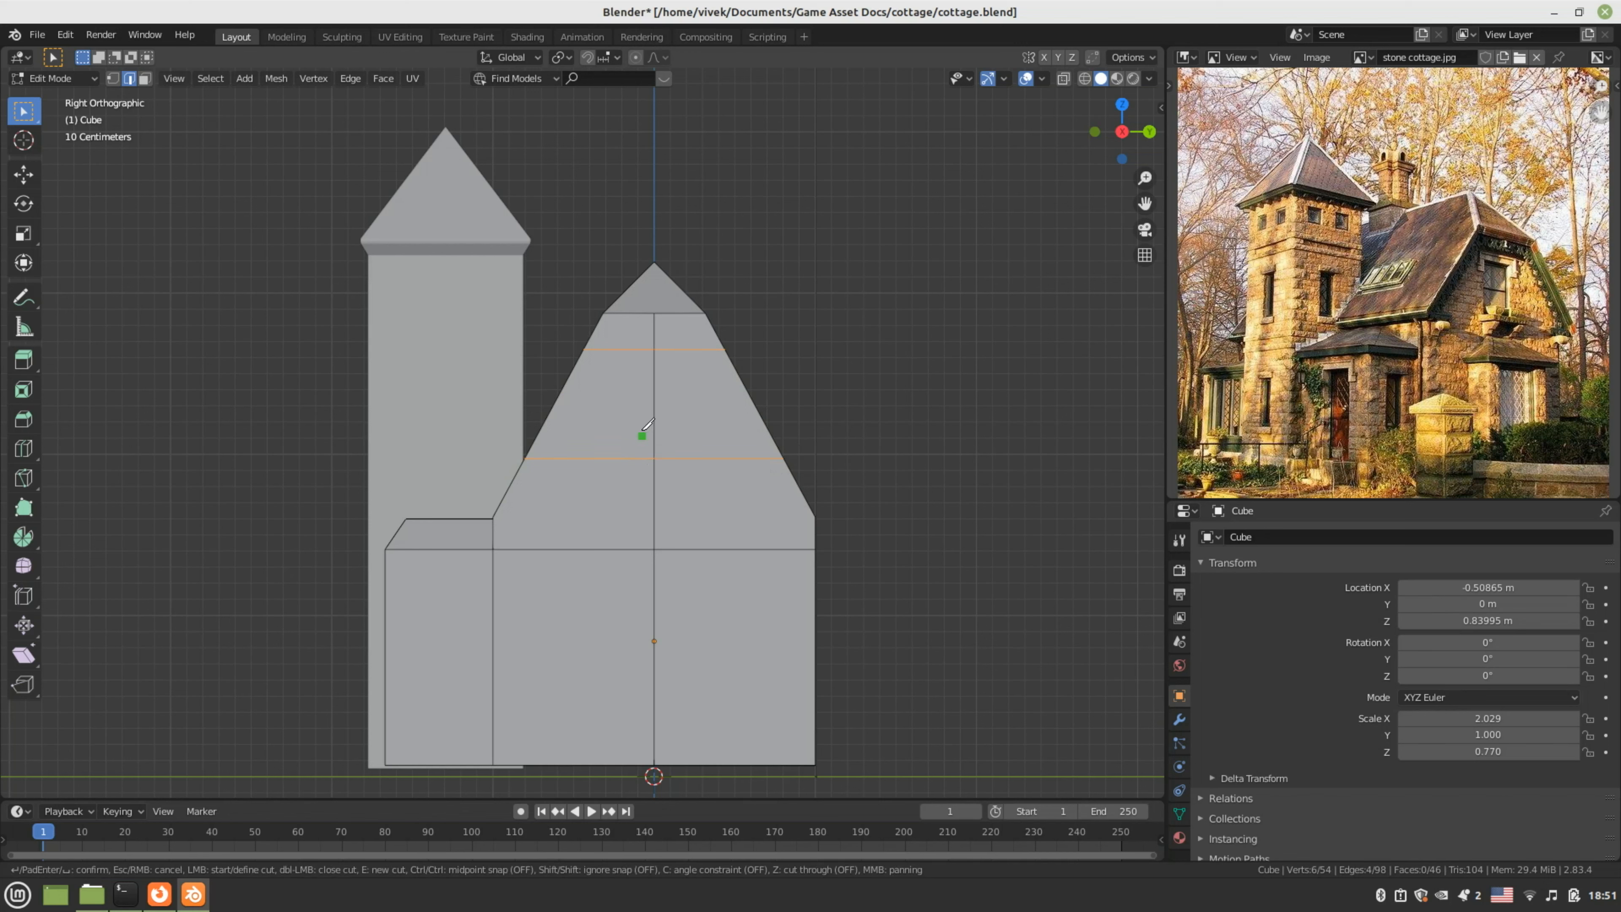
{"action": "left_click", "coordinate": [627, 349]}
{"action": "left_click", "coordinate": [622, 458]}
{"action": "key", "text": "Return"}
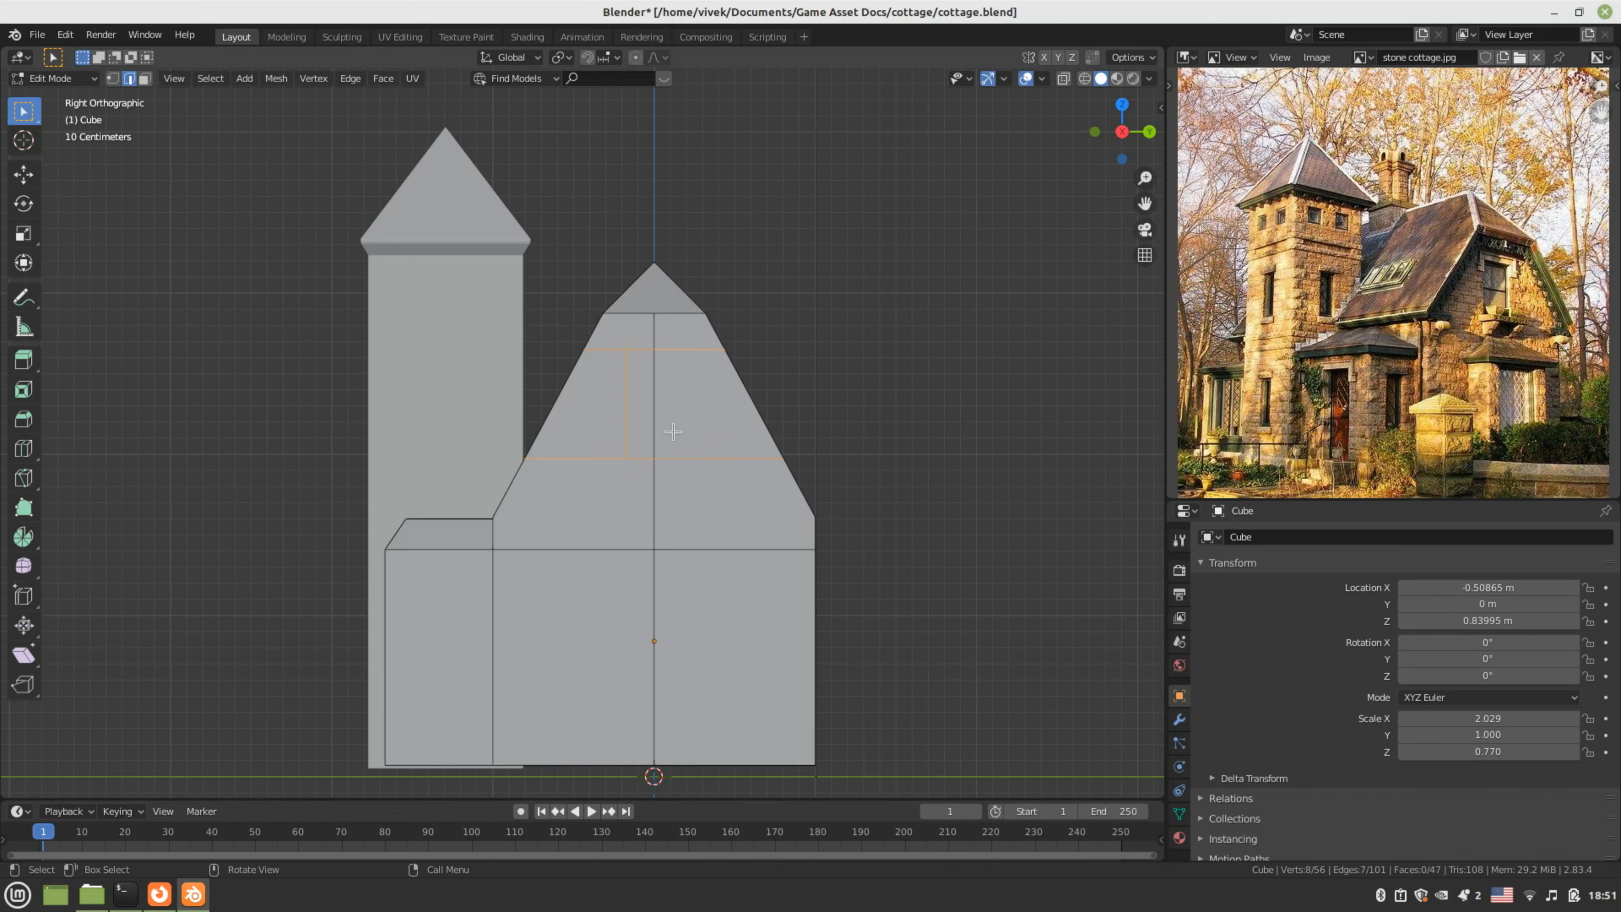
{"action": "key", "text": "k"}
{"action": "left_click", "coordinate": [680, 349]}
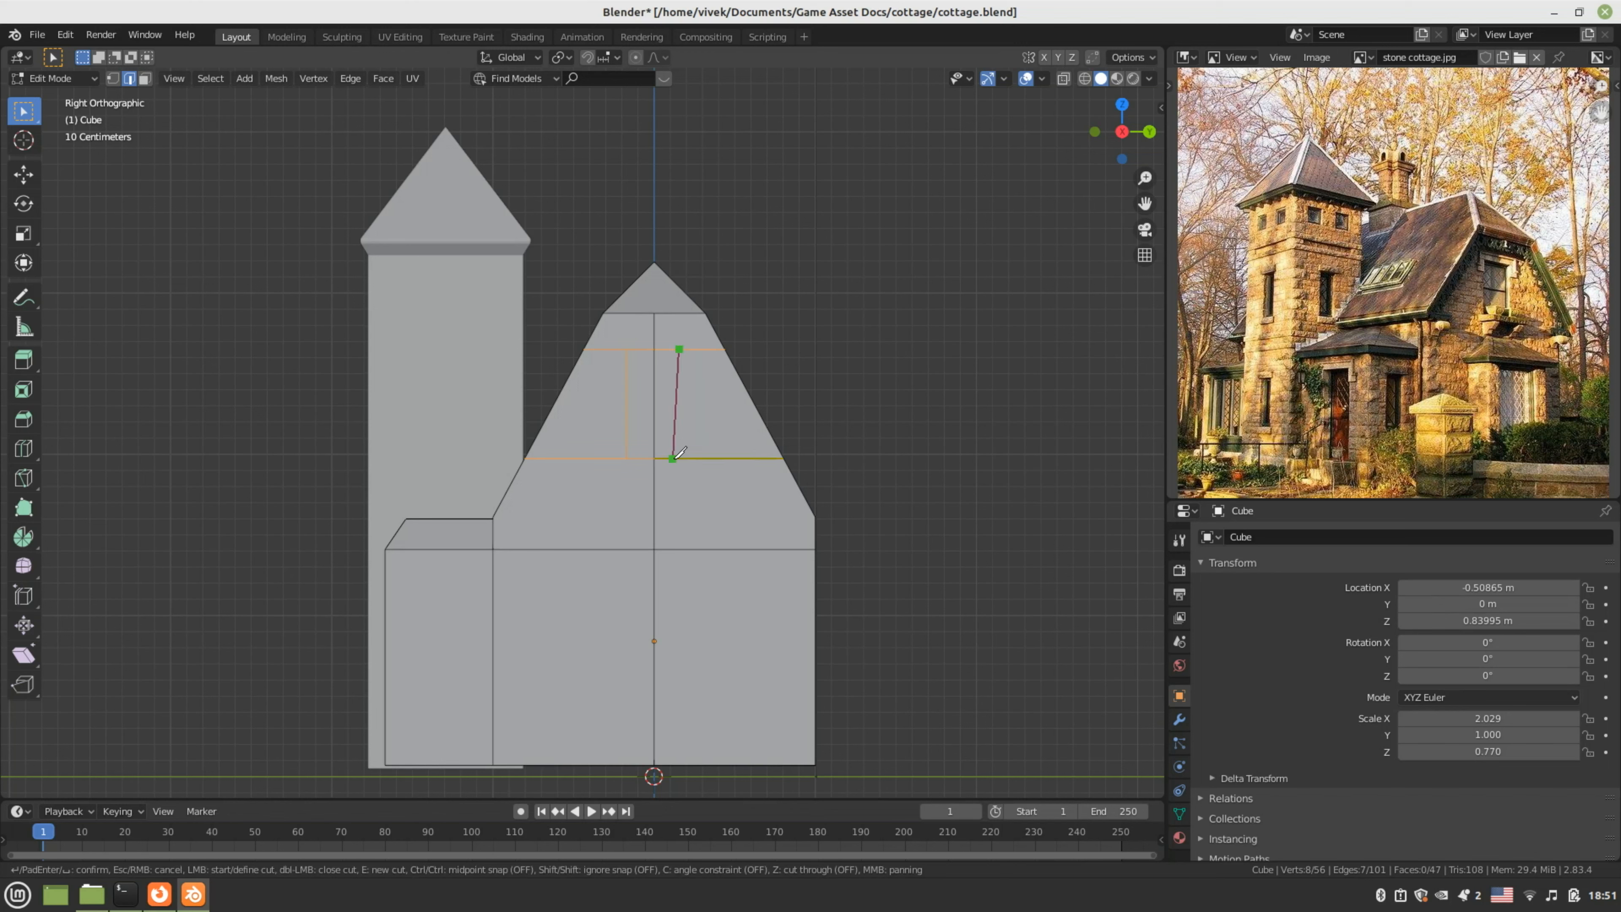
{"action": "left_click", "coordinate": [679, 458]}
{"action": "key", "text": "Return"}
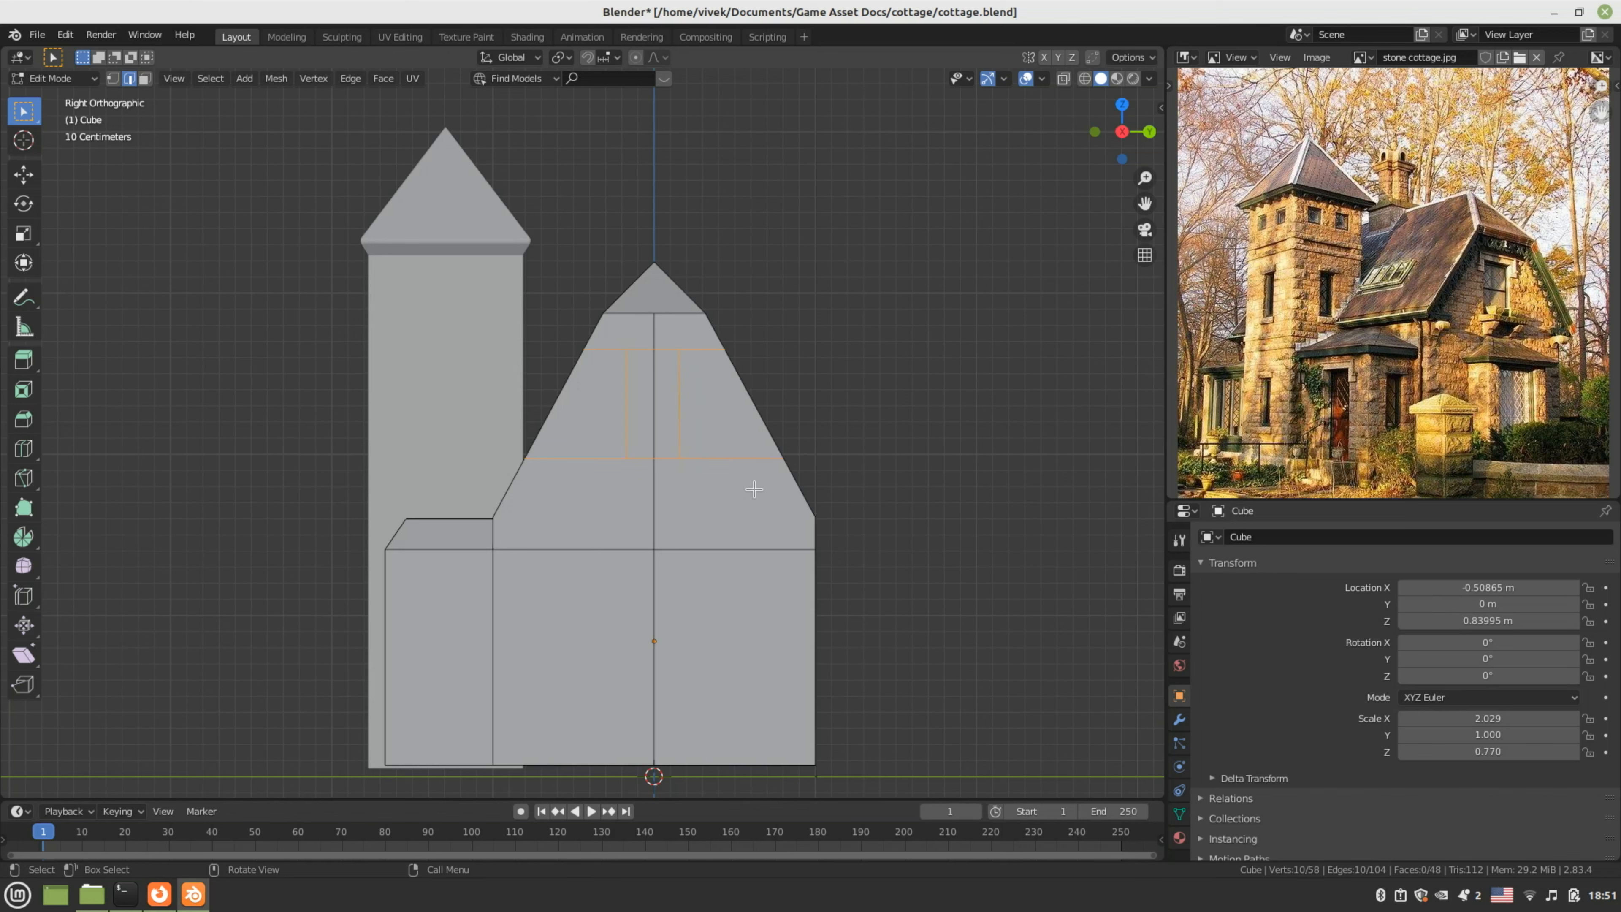
- Select the two faces inside the gable's window outline and delete them to open the window
{"action": "middle_click_drag", "start_coordinate": [742, 495], "coordinate": [742, 517], "text": "shift"}
{"action": "scroll", "coordinate": [740, 516], "scroll_direction": "up", "scroll_amount": 1}
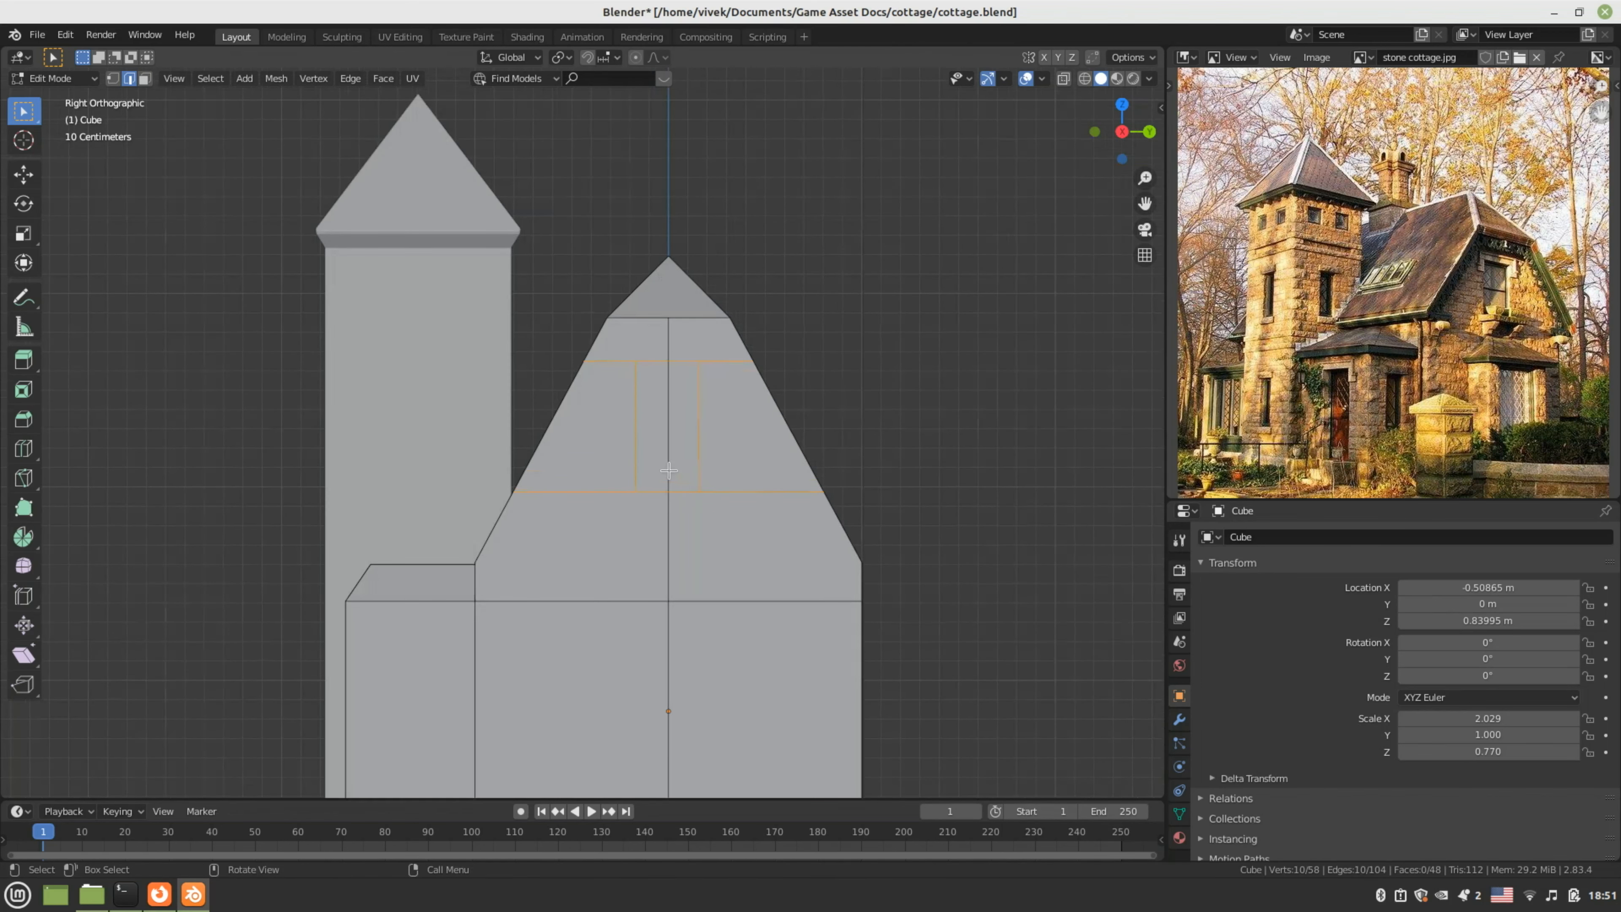
{"action": "key", "text": "3"}
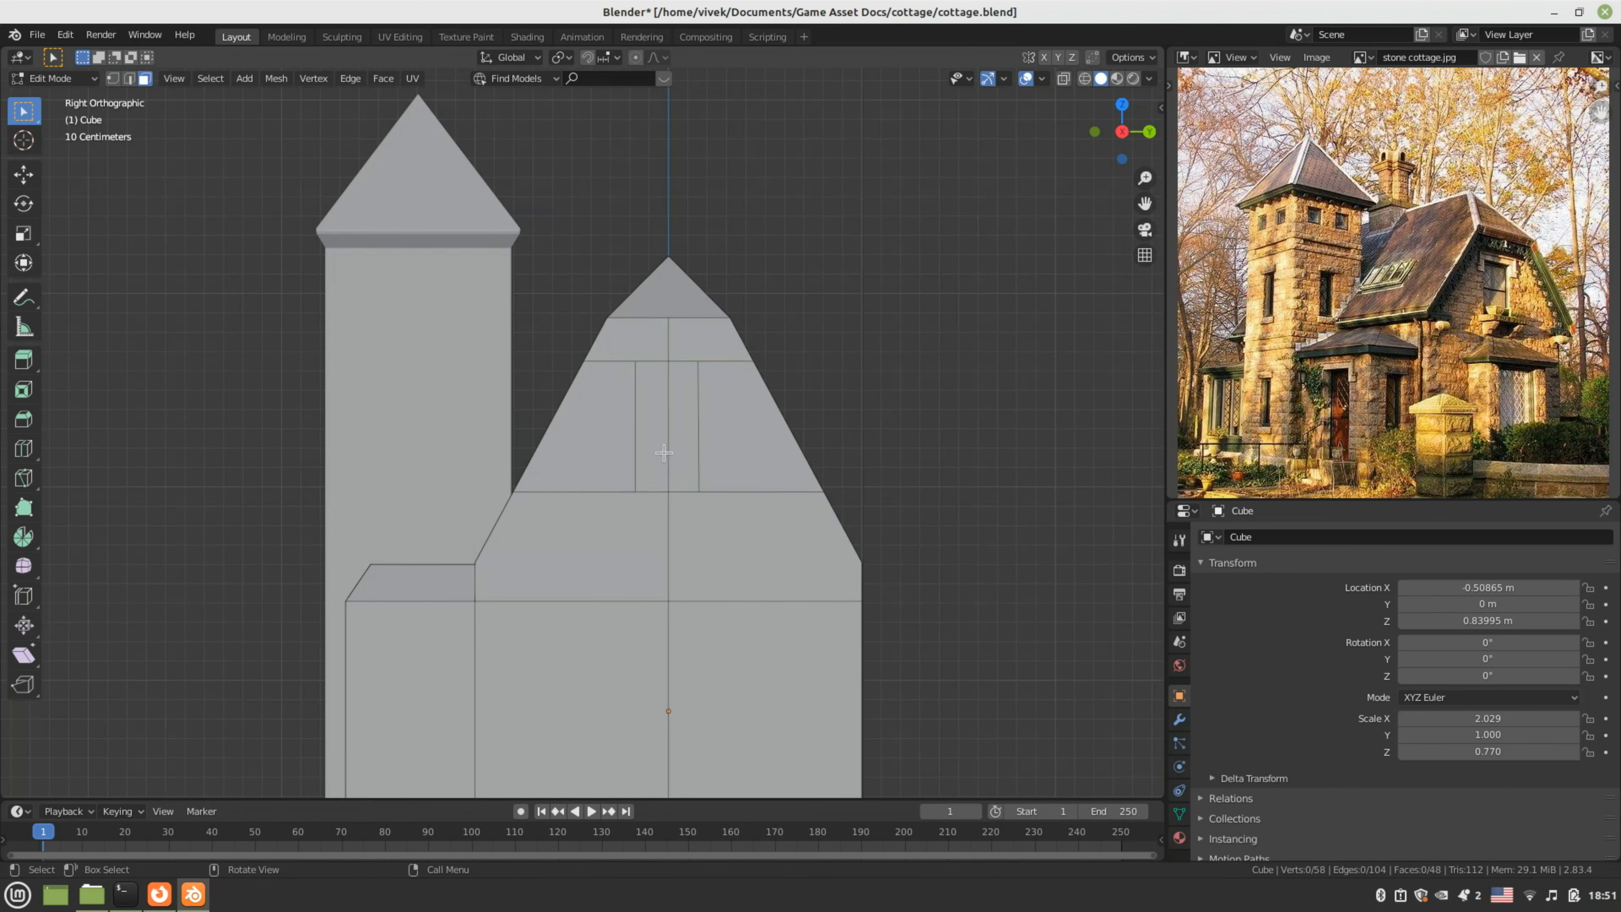
{"action": "left_click", "coordinate": [661, 449]}
{"action": "left_click", "coordinate": [682, 437], "text": "shift"}
{"action": "middle_click_drag", "start_coordinate": [692, 466], "coordinate": [715, 492]}
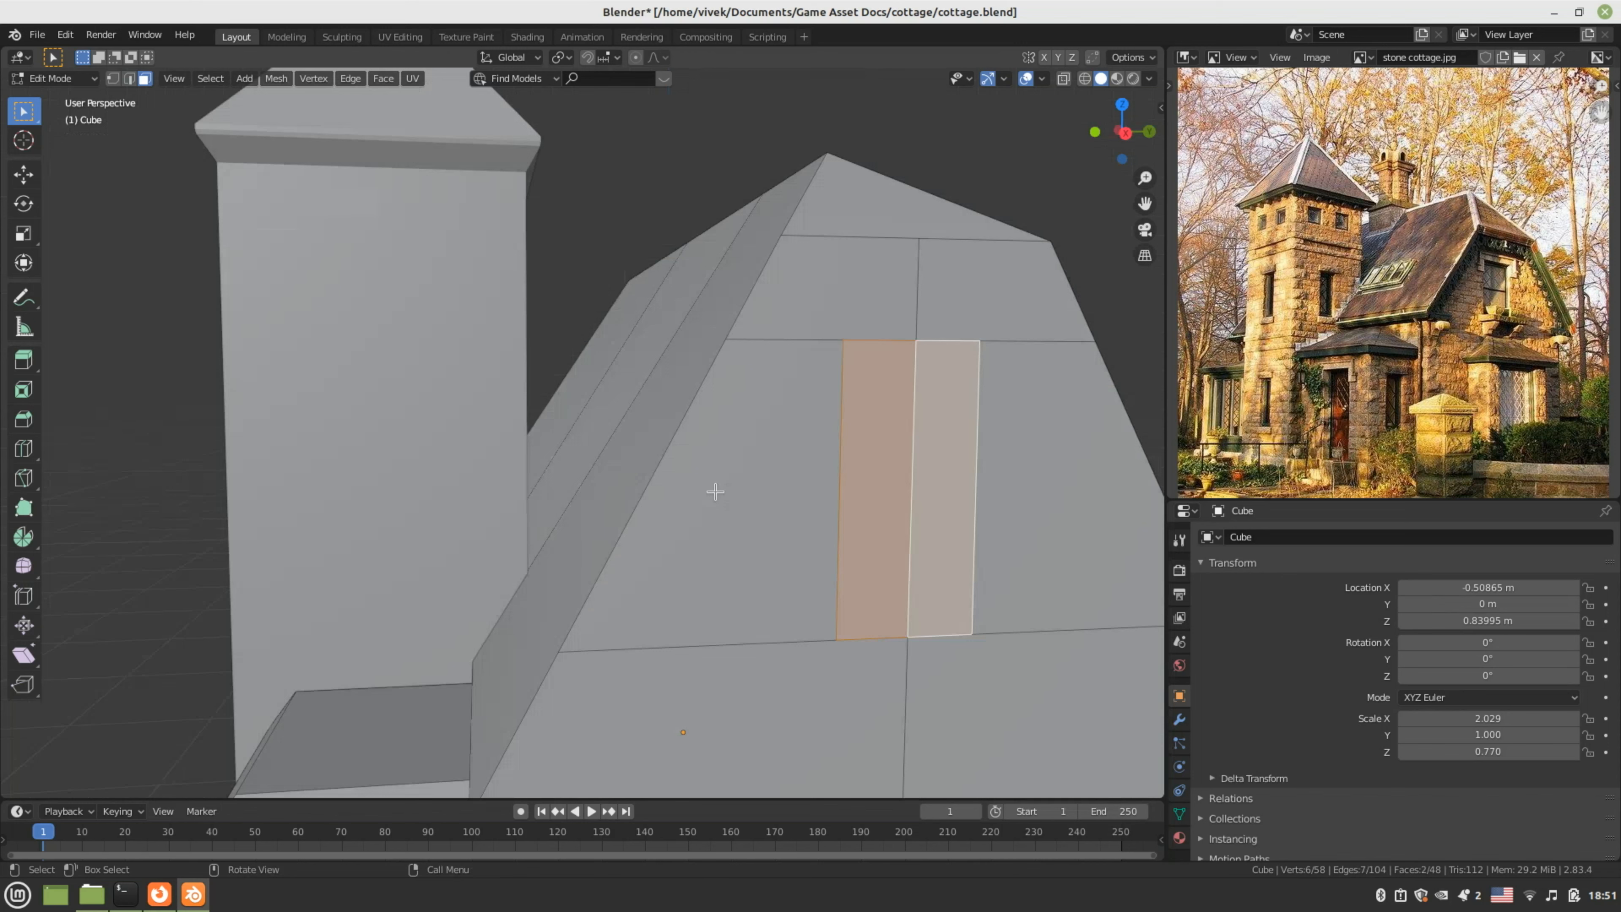
{"action": "scroll", "coordinate": [715, 491], "scroll_direction": "down", "scroll_amount": 2}
{"action": "key", "text": "x"}
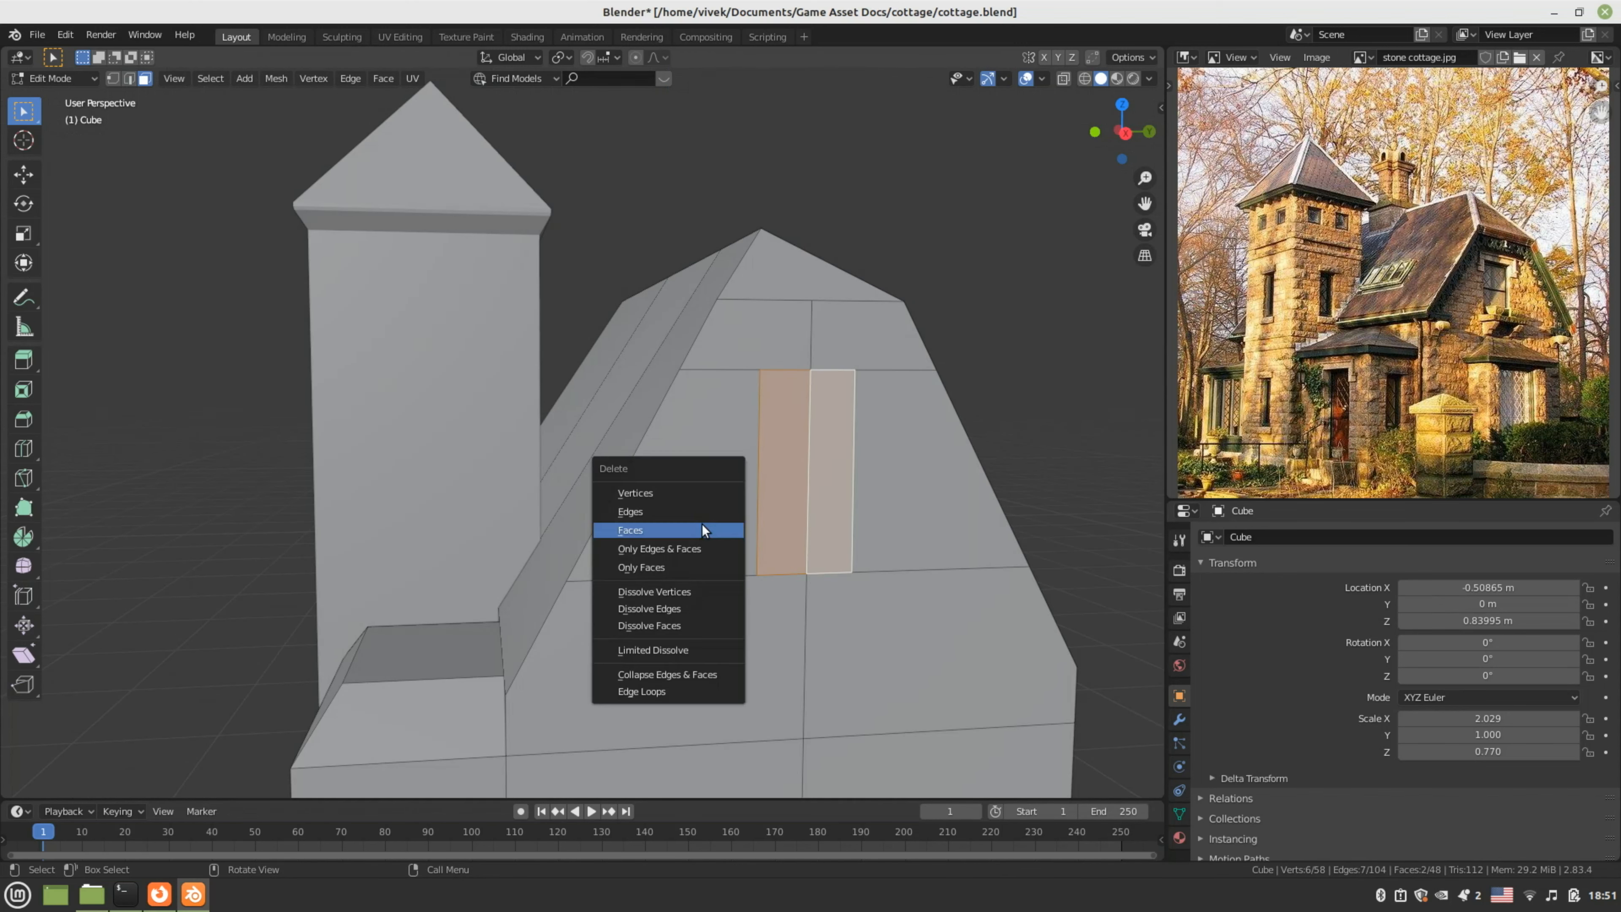
{"action": "left_click", "coordinate": [702, 525]}
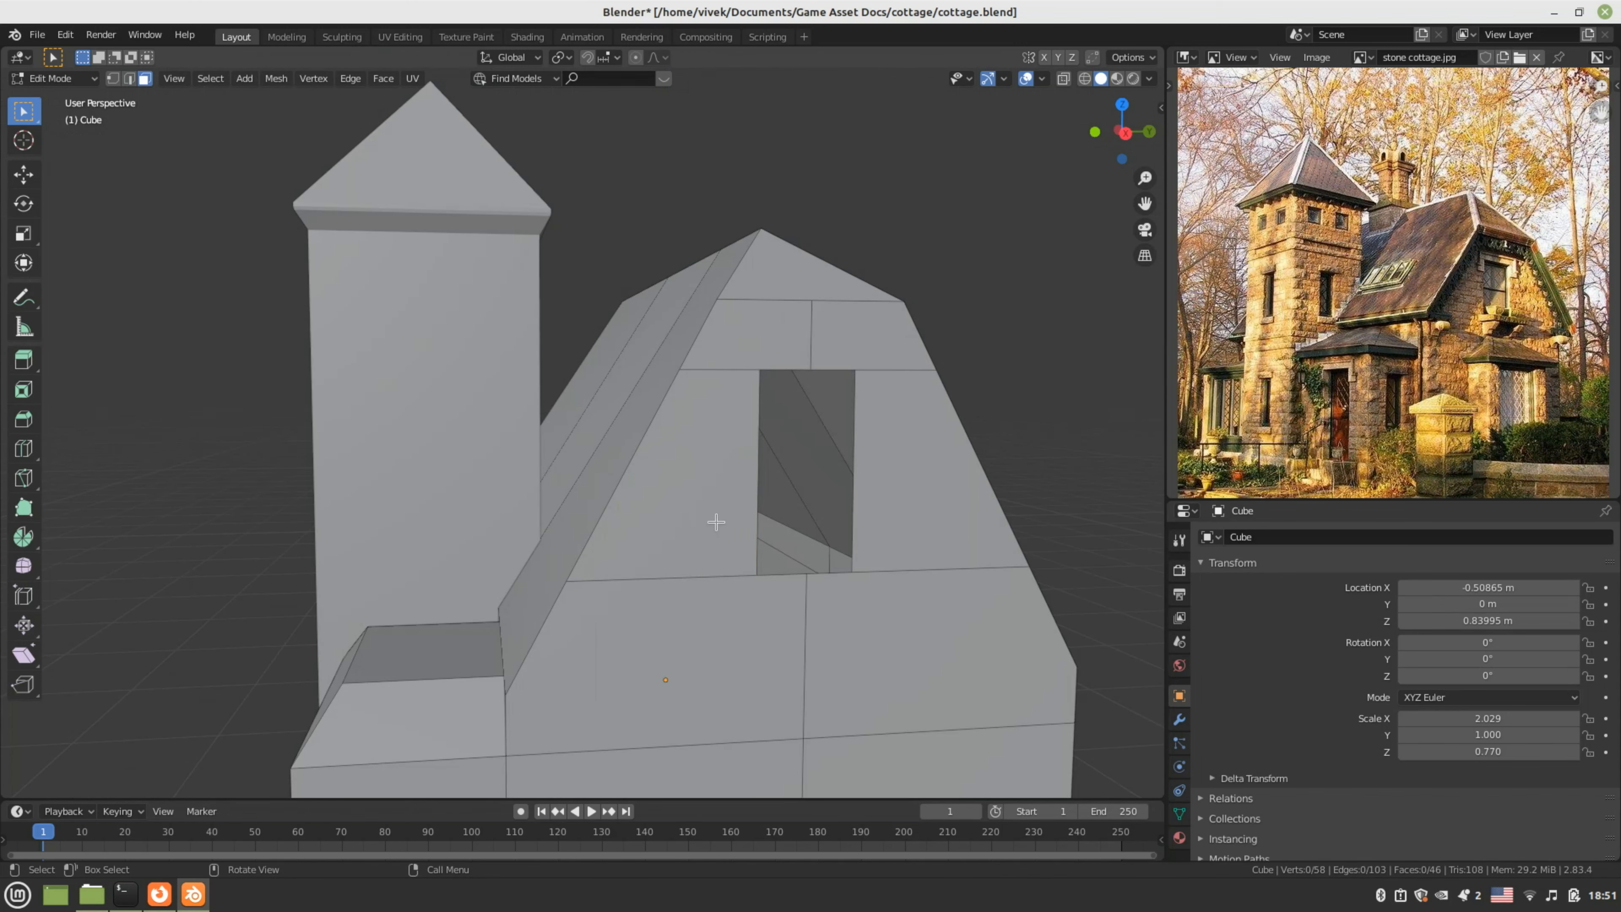
- Add a horizontal loop cut around the main building and entrance block, slightly above the ground, and save the file
{"action": "mouse_move", "coordinate": [702, 524]}
{"action": "middle_mouse_down"}
{"action": "mouse_move", "coordinate": [716, 556]}
{"action": "mouse_move", "coordinate": [735, 540]}
{"action": "mouse_move", "coordinate": [785, 551]}
{"action": "mouse_move", "coordinate": [677, 482]}
{"action": "mouse_move", "coordinate": [687, 529]}
{"action": "mouse_move", "coordinate": [764, 518]}
{"action": "mouse_move", "coordinate": [727, 521]}
{"action": "middle_mouse_up"}
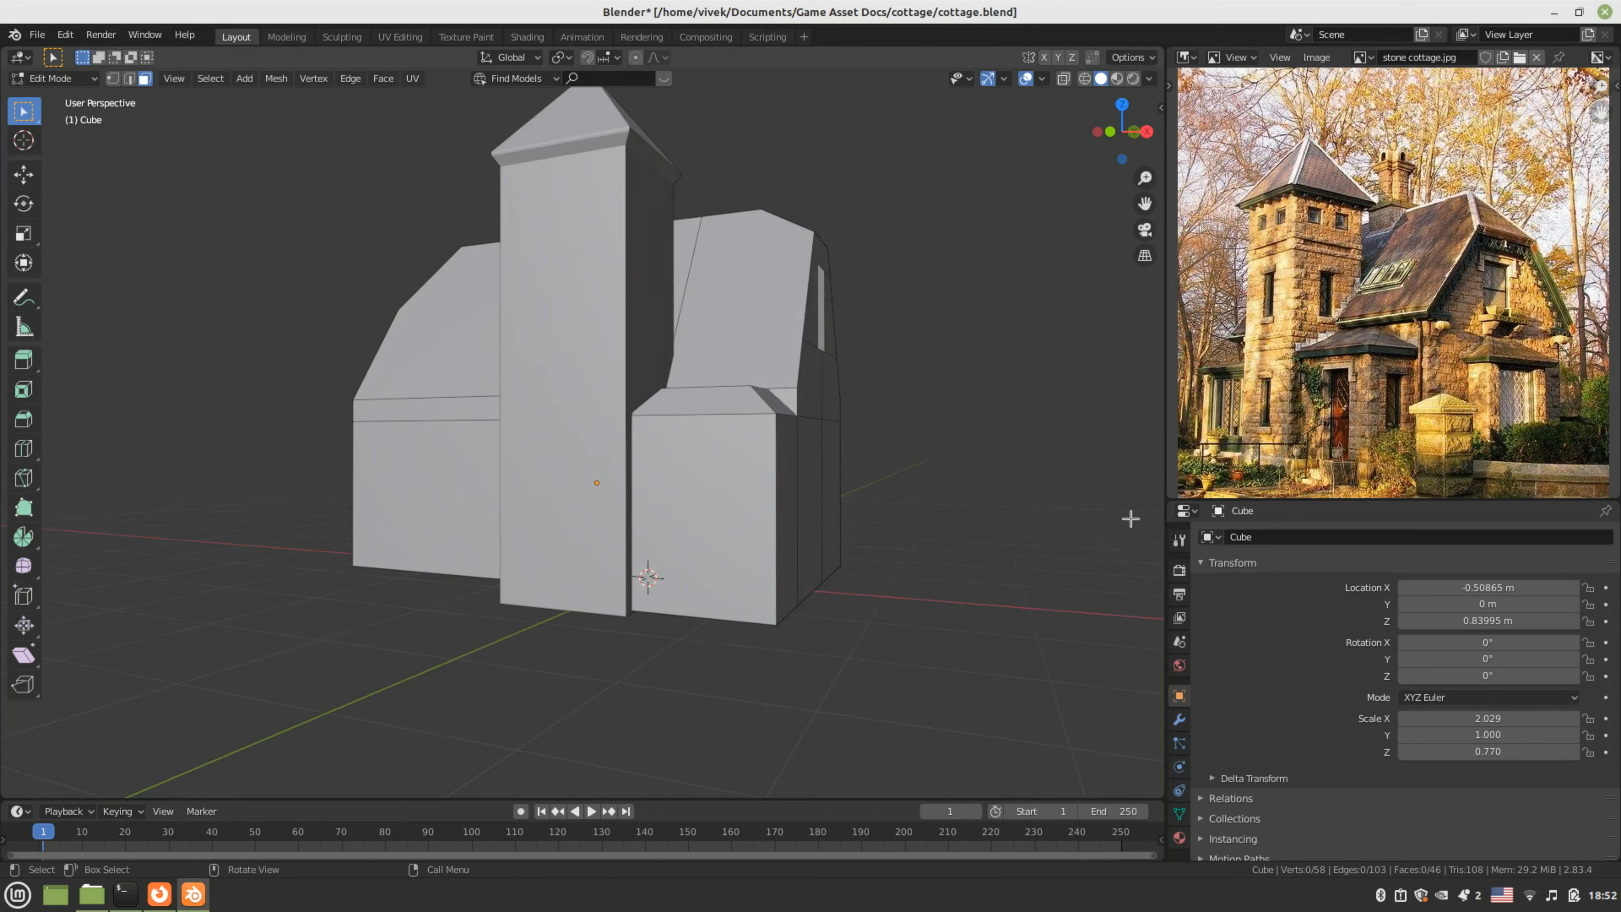
{"action": "middle_click_drag", "start_coordinate": [1302, 460], "coordinate": [1390, 298]}
{"action": "scroll", "coordinate": [1309, 418], "scroll_direction": "up", "scroll_amount": 2}
{"action": "scroll", "coordinate": [1355, 345], "scroll_direction": "up", "scroll_amount": 2}
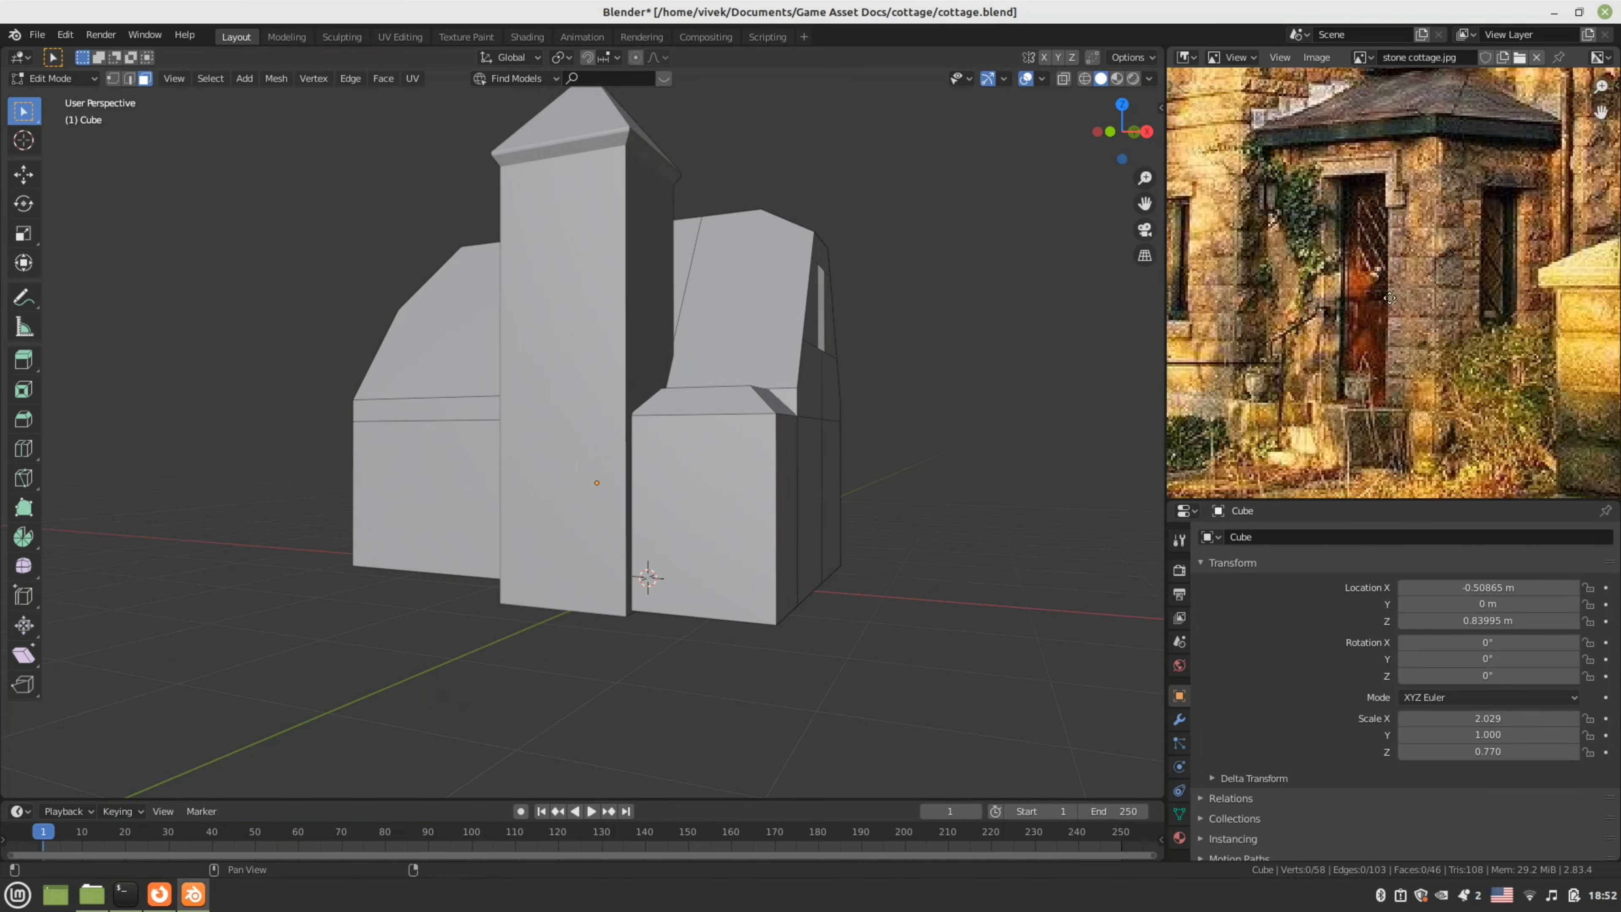
{"action": "middle_click_drag", "start_coordinate": [1298, 430], "coordinate": [1293, 421]}
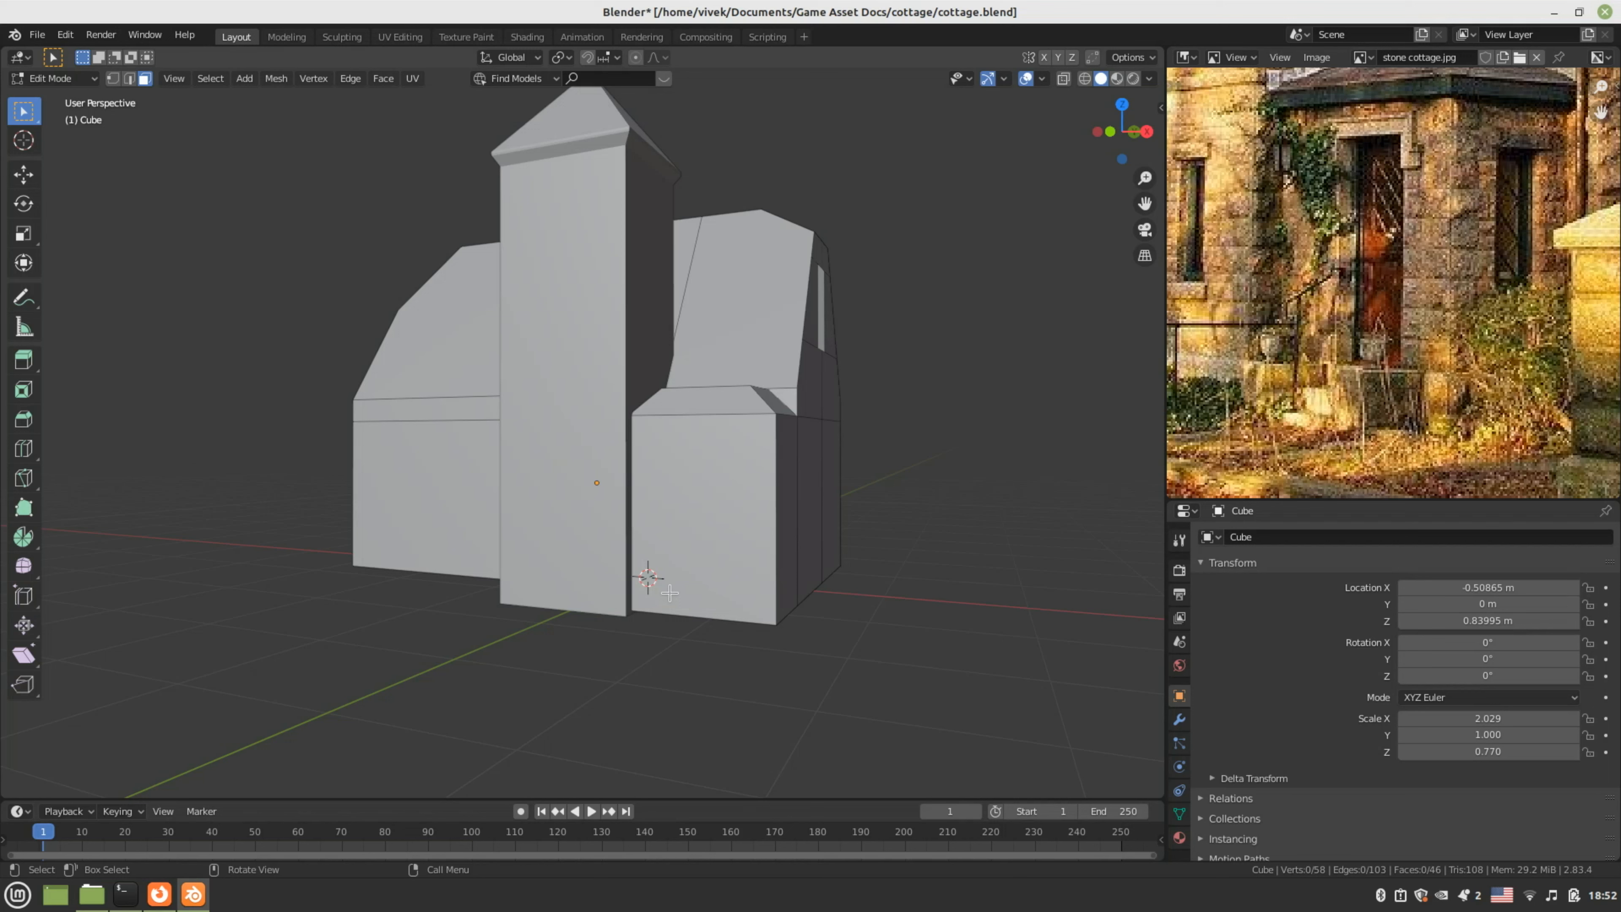
{"action": "key", "text": "ctrl+r"}
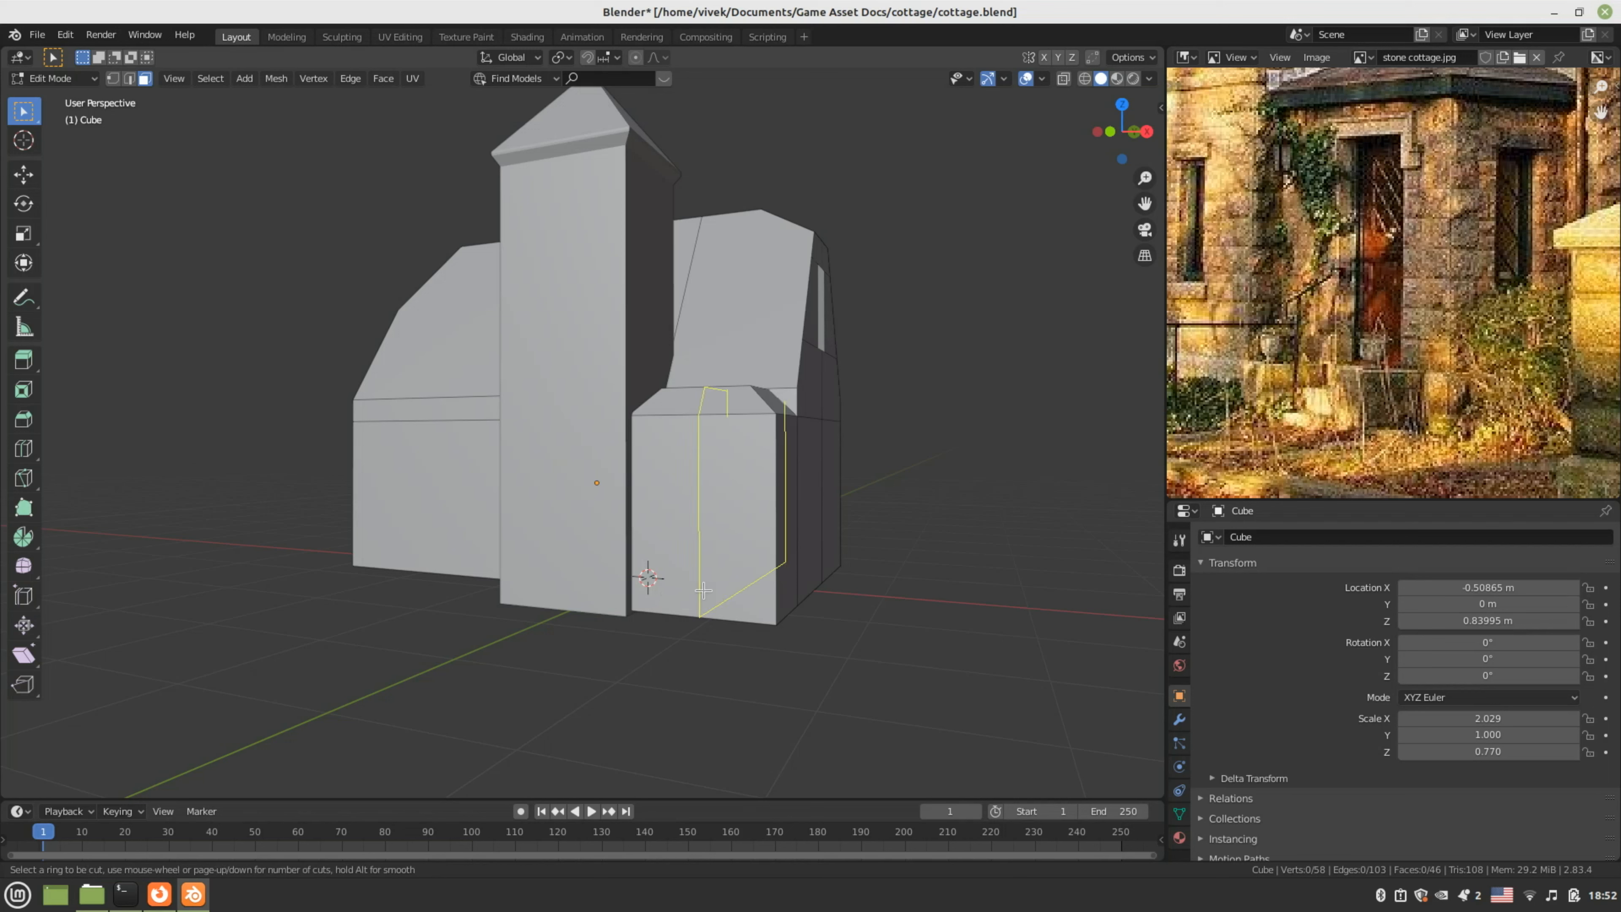
{"action": "left_click", "coordinate": [792, 583]}
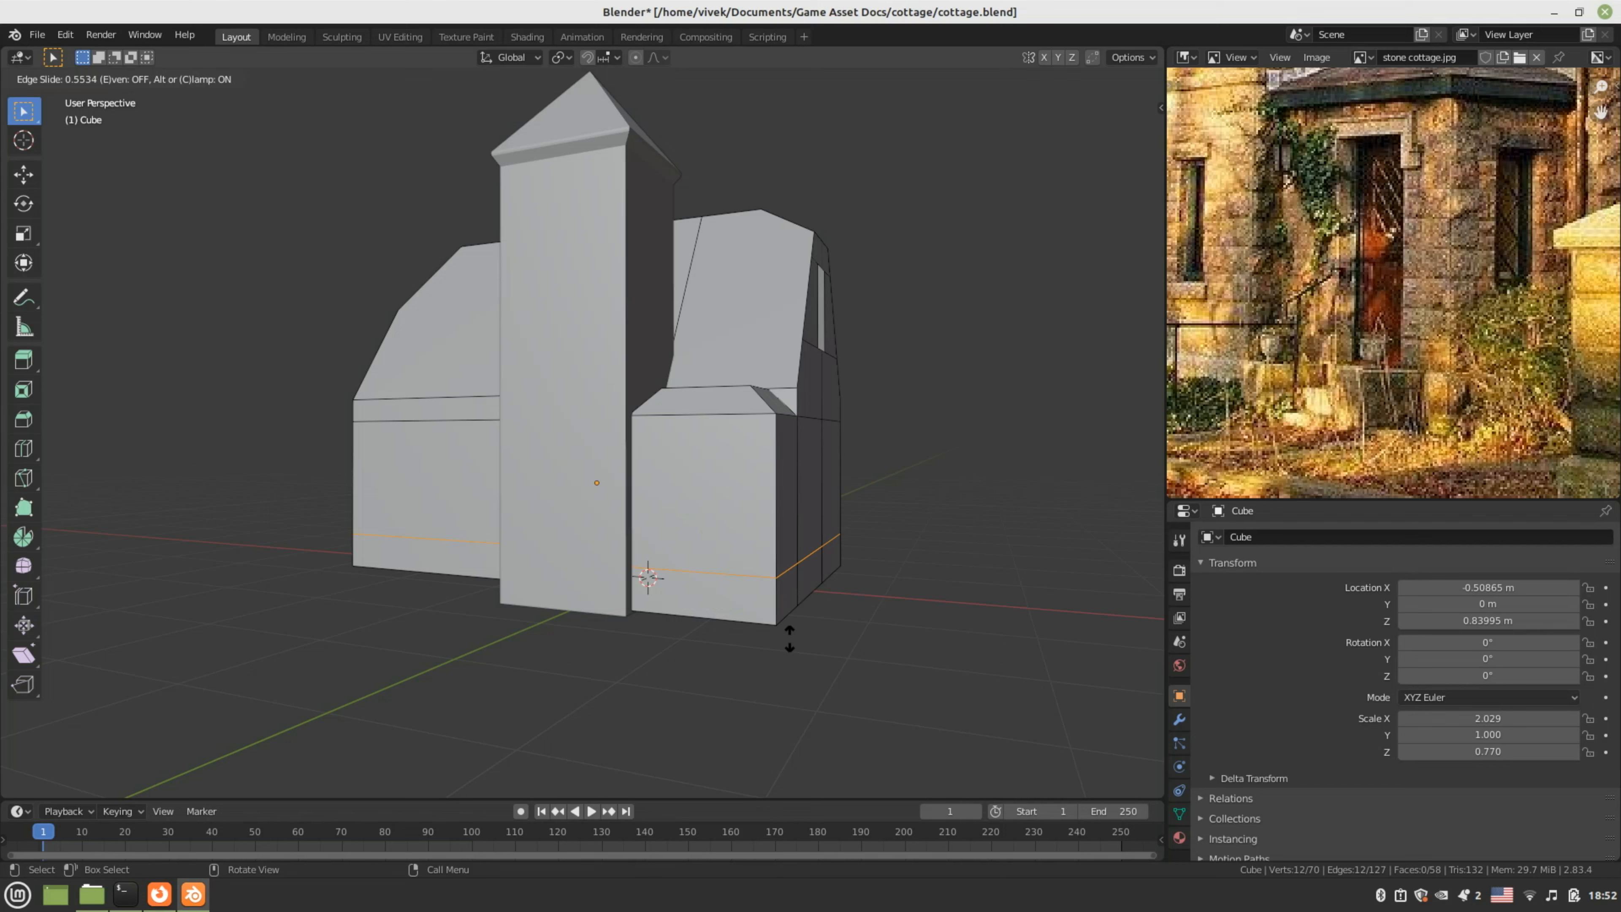
{"action": "left_click", "coordinate": [790, 639]}
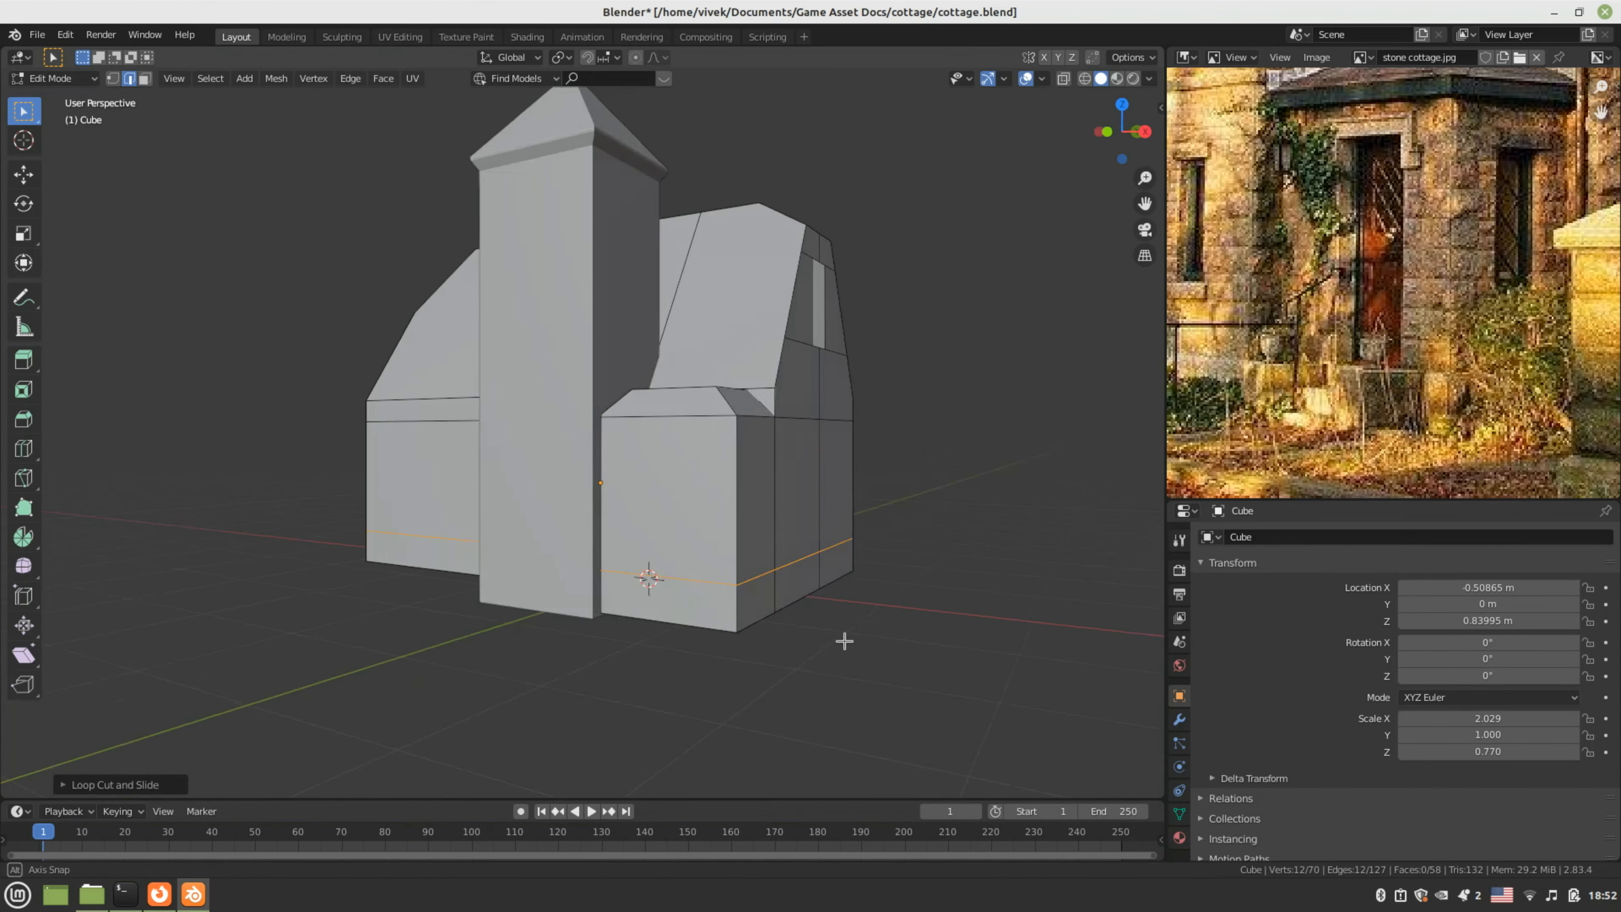
{"action": "middle_click_drag", "start_coordinate": [843, 640], "coordinate": [901, 764]}
{"action": "left_click", "coordinate": [817, 666]}
{"action": "key", "text": "ctrl+s"}
- Add another horizontal loop cut around the building, just below the entrance block's eaves, for the top of the opening
{"action": "scroll", "coordinate": [818, 666], "scroll_direction": "down", "scroll_amount": 3}
{"action": "scroll", "coordinate": [823, 606], "scroll_direction": "up", "scroll_amount": 2}
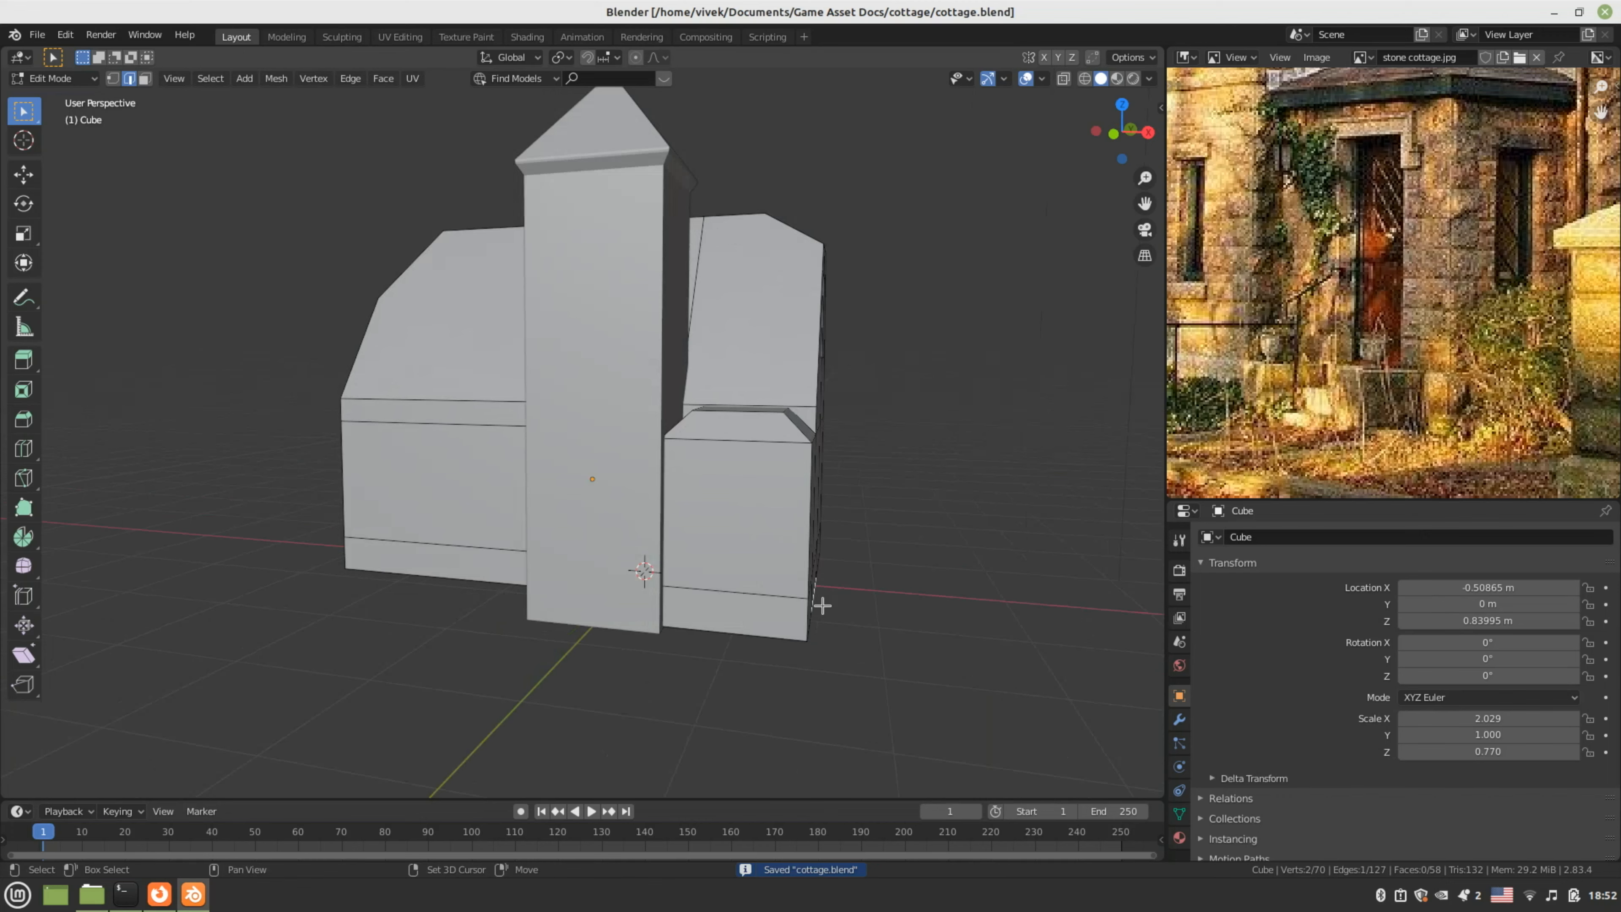
{"action": "middle_click_drag", "start_coordinate": [822, 606], "coordinate": [828, 622], "text": "shift"}
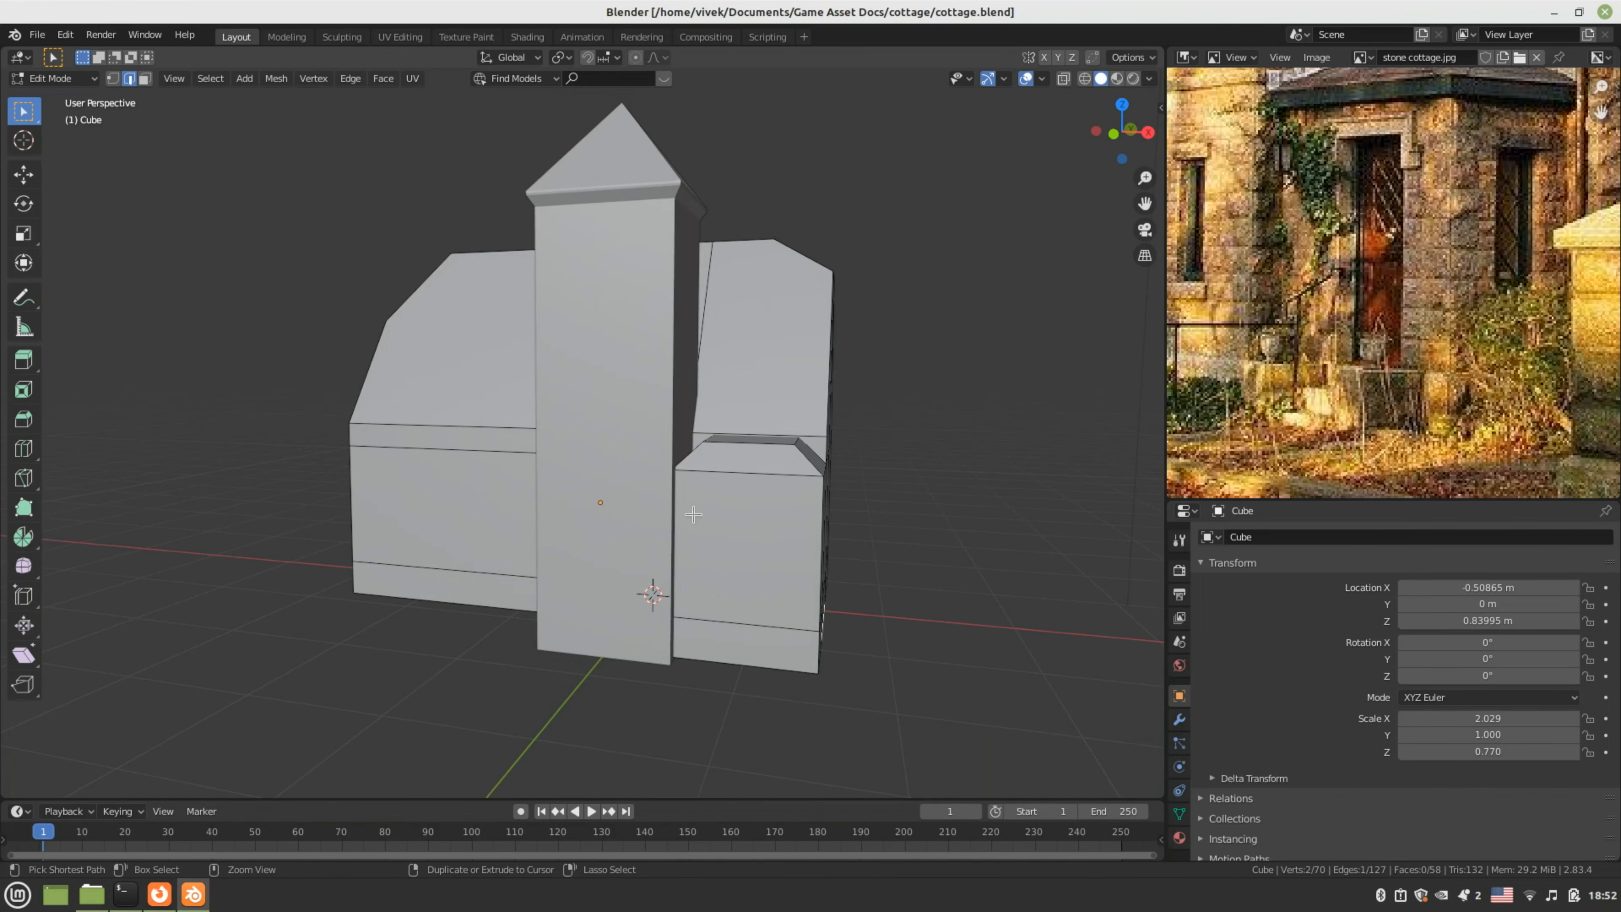
{"action": "key", "text": "ctrl+r"}
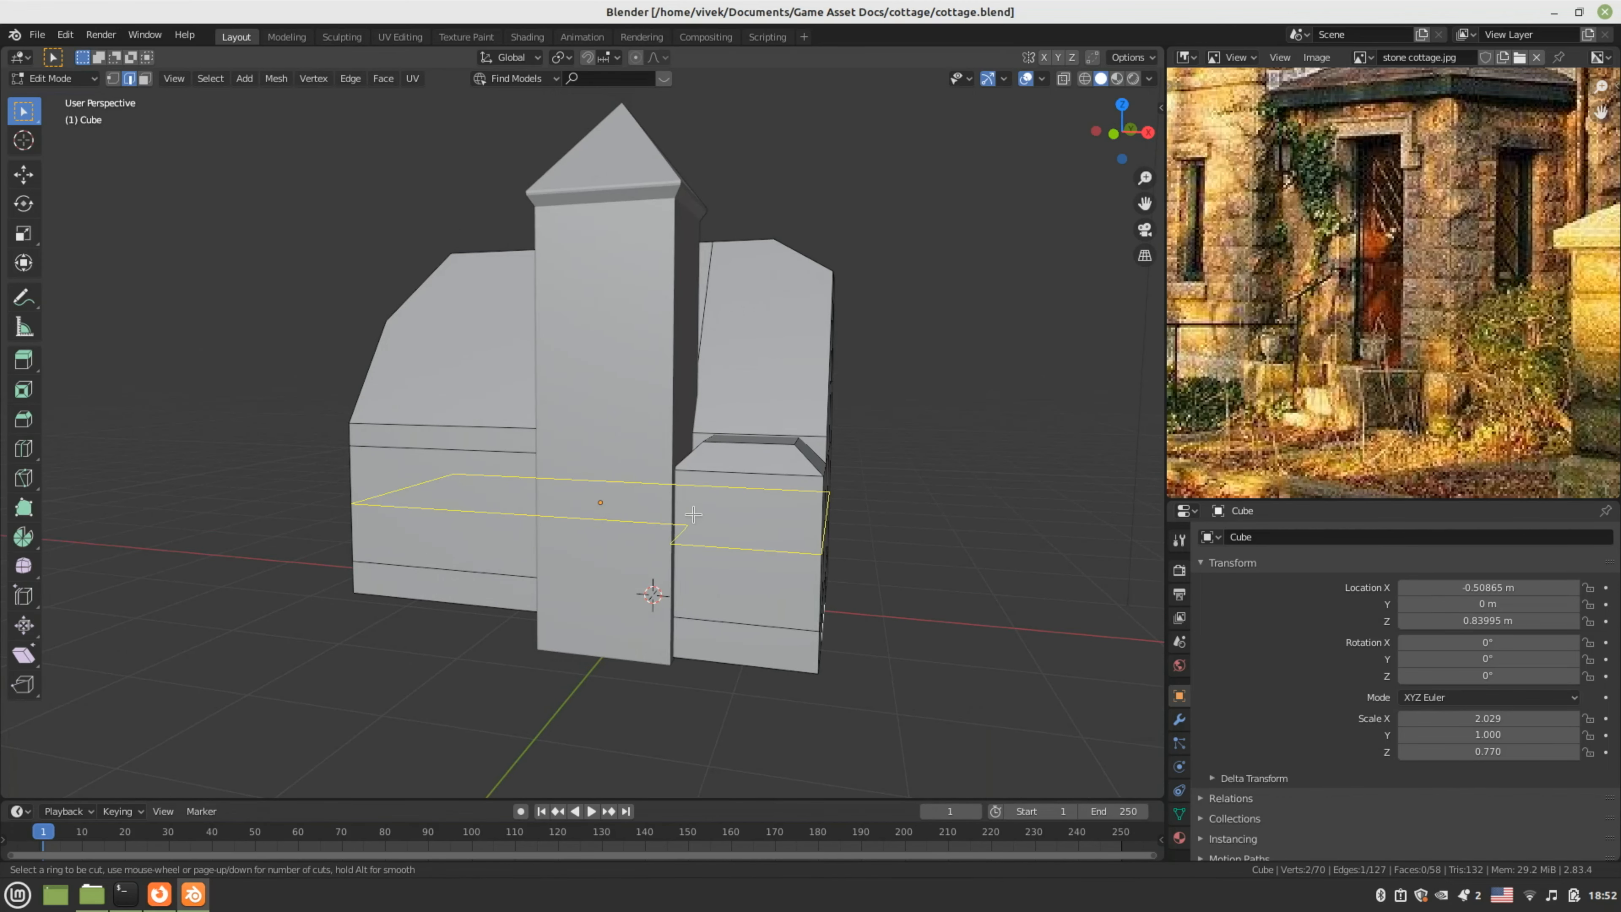
{"action": "left_click", "coordinate": [691, 510]}
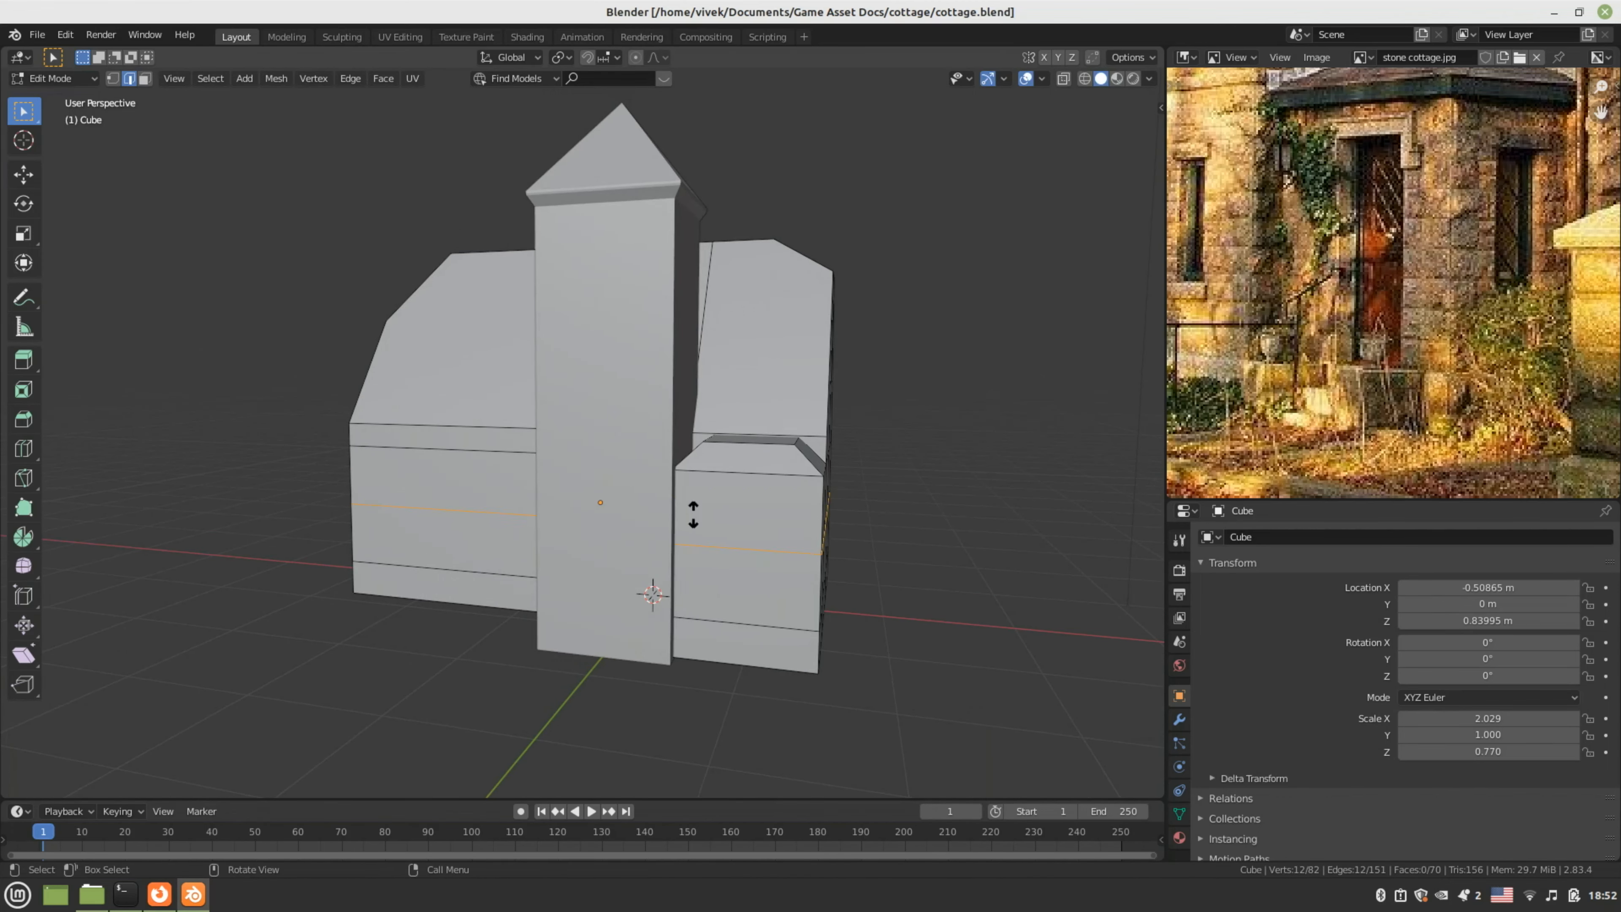
{"action": "left_click", "coordinate": [715, 465]}
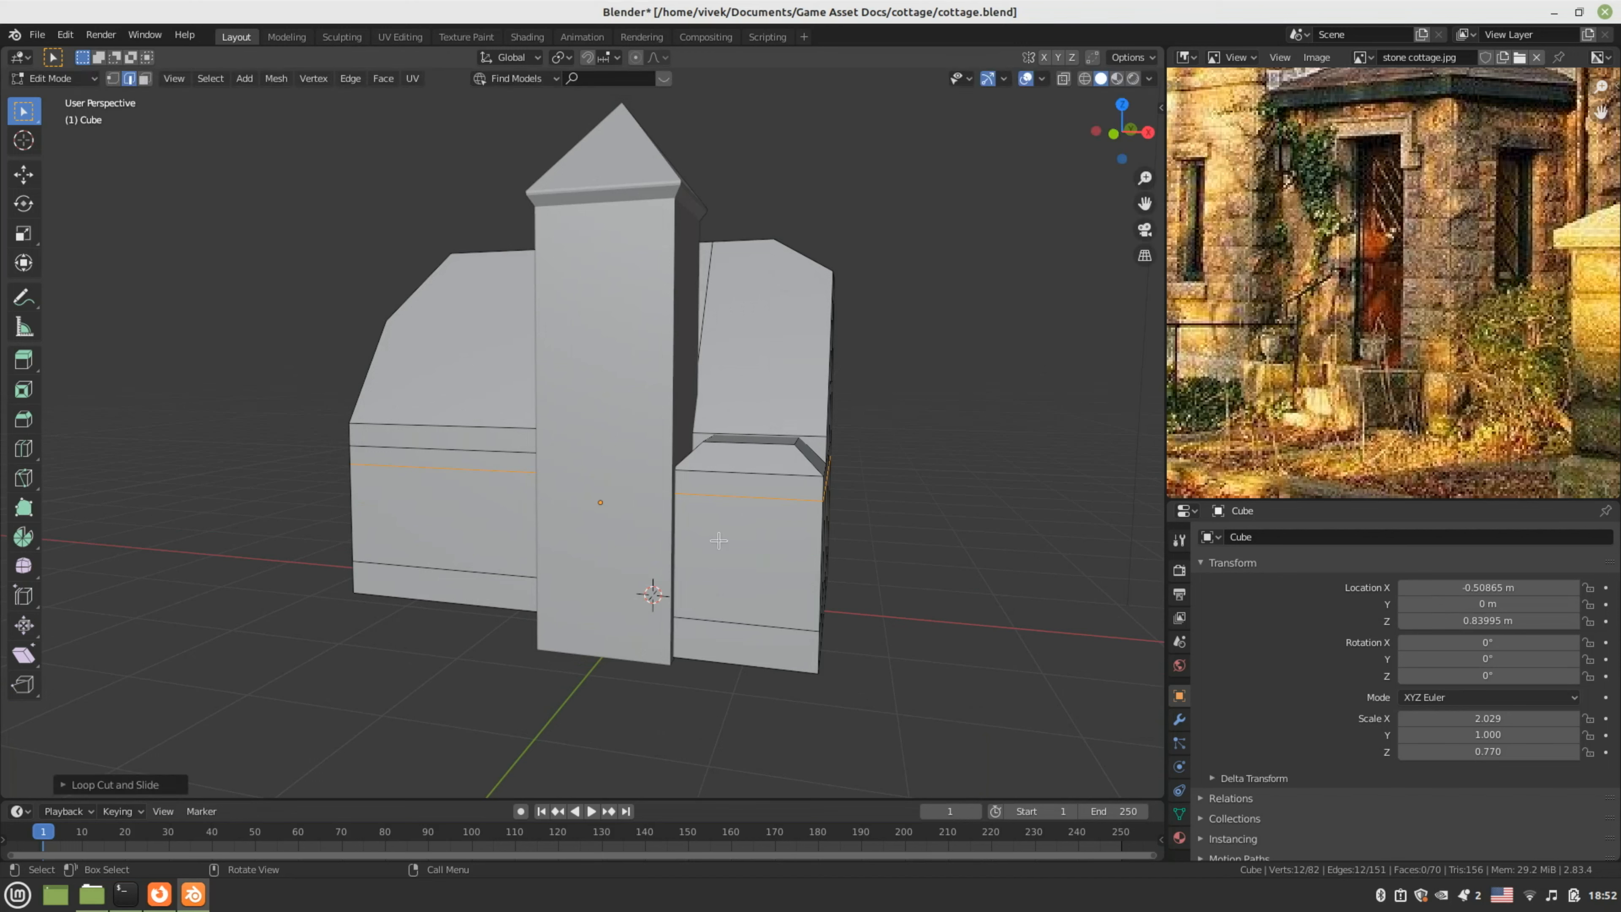
- Add two vertical loop cuts through the entrance block, one on each side of its front wall's centre, to outline the opening
{"action": "key", "text": "ctrl+r"}
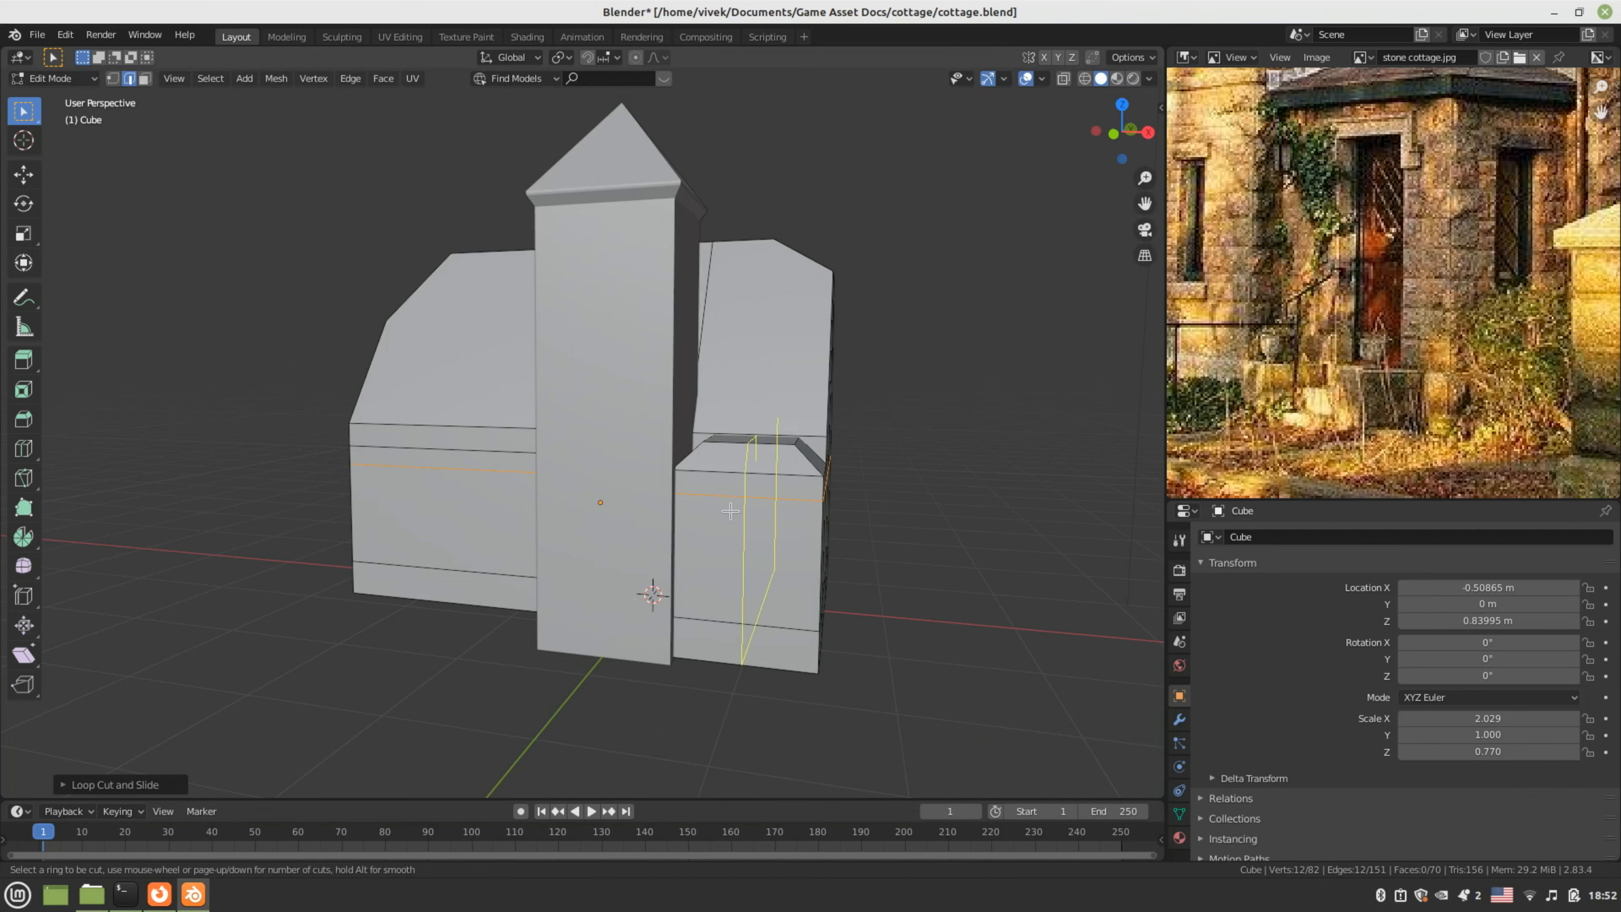
{"action": "left_click", "coordinate": [709, 522]}
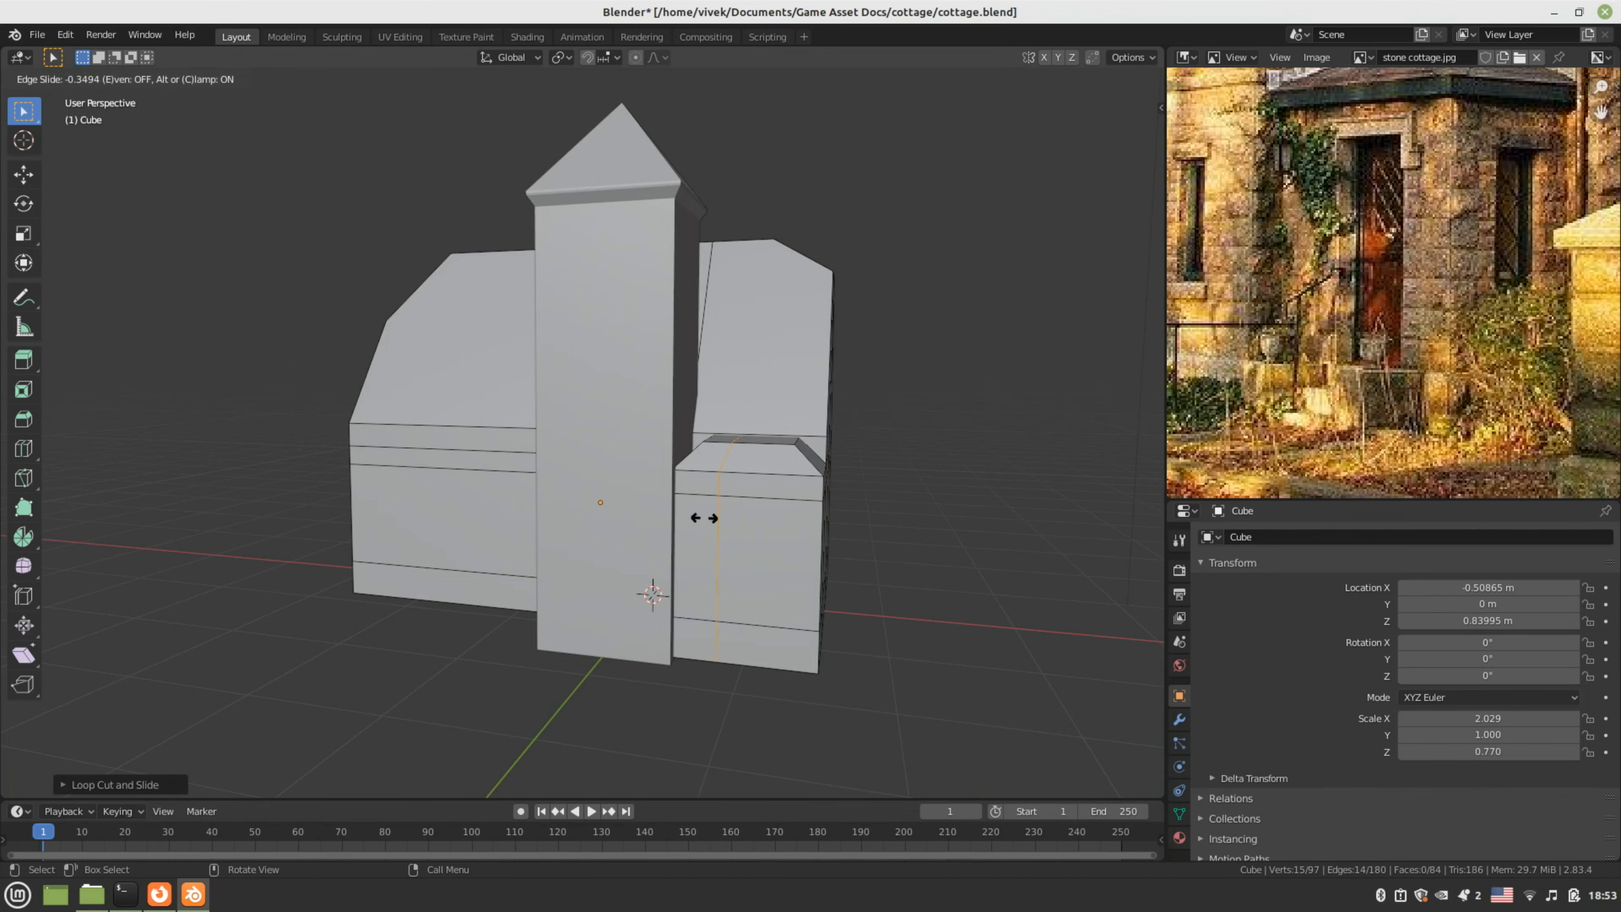
{"action": "left_click", "coordinate": [760, 530]}
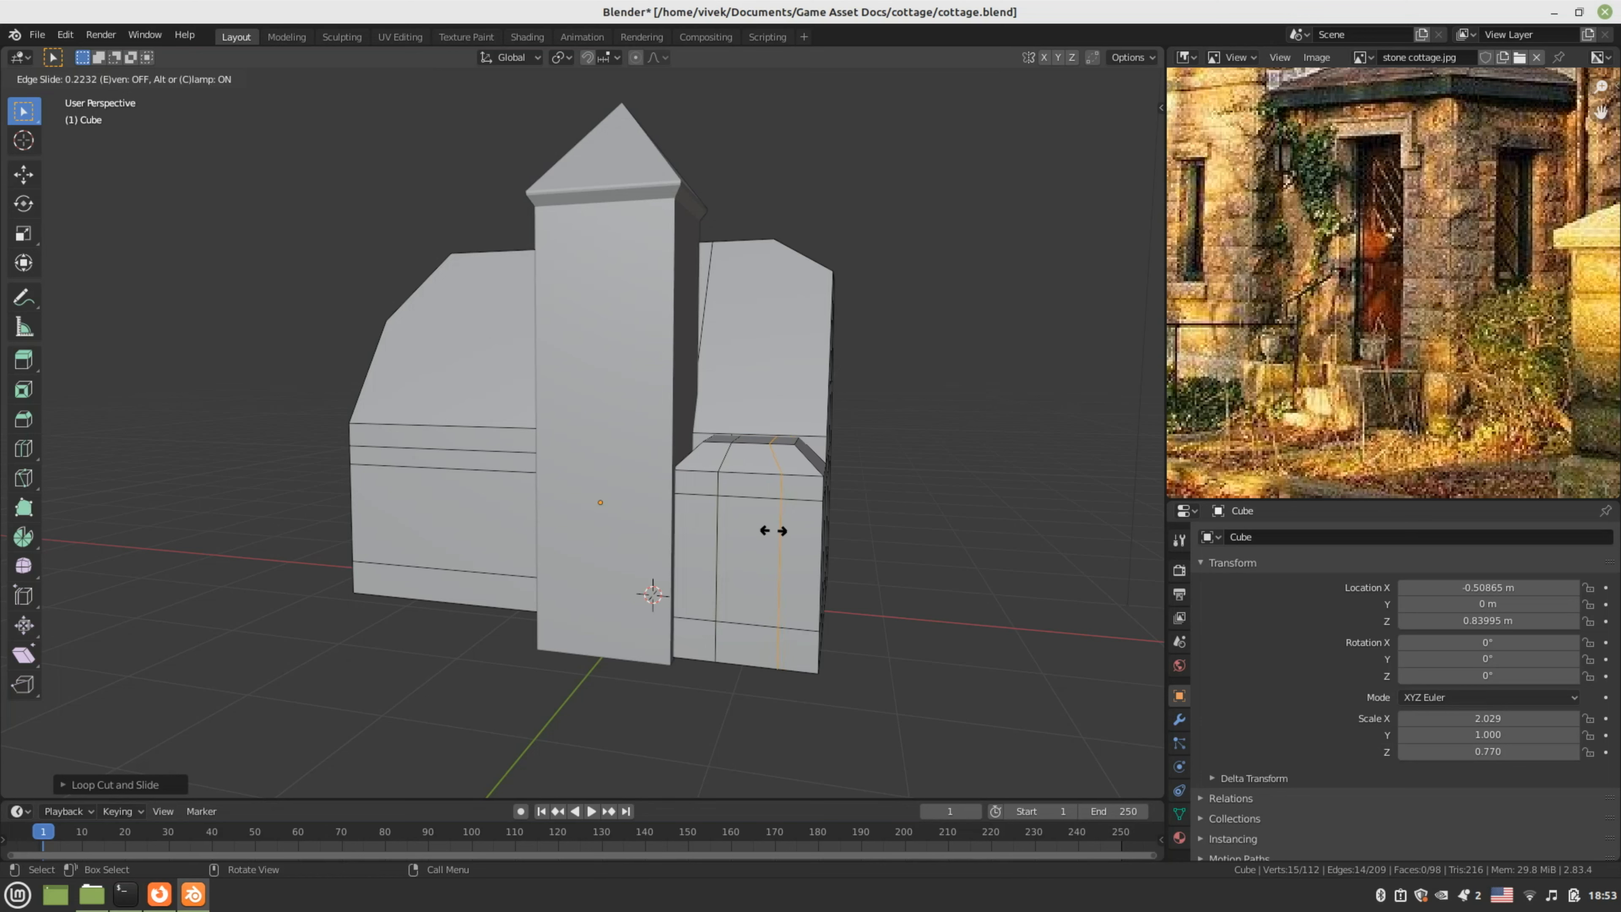
{"action": "left_click", "coordinate": [773, 531]}
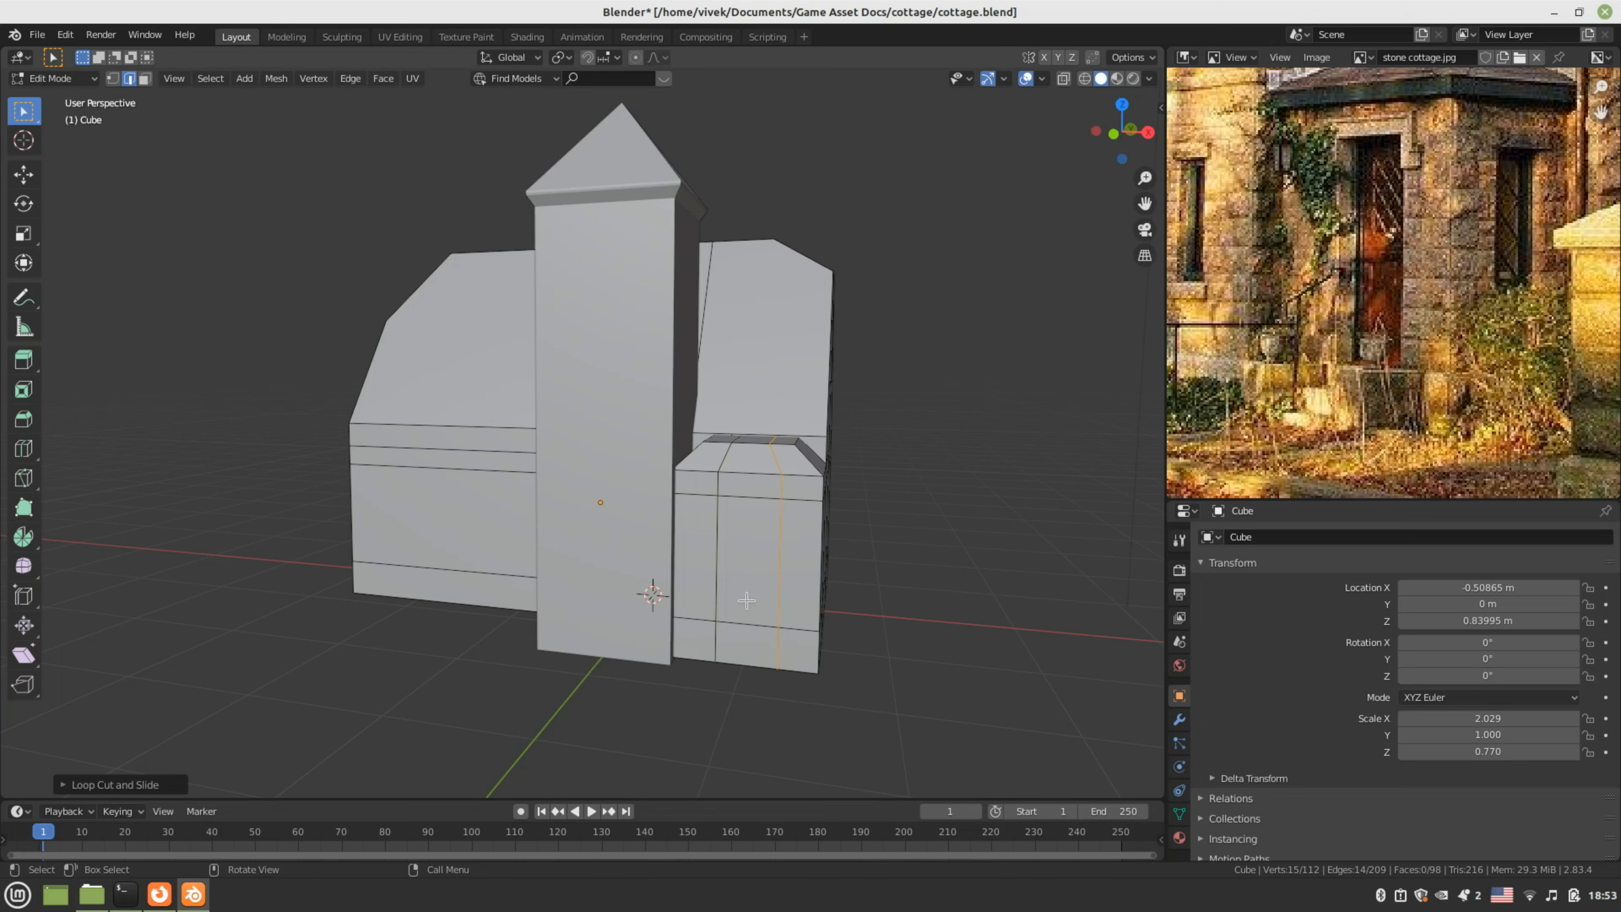
- Delete the central face of the entrance block's front wall to create the opening, and save the file
{"action": "key", "text": "3"}
{"action": "left_click", "coordinate": [760, 575]}
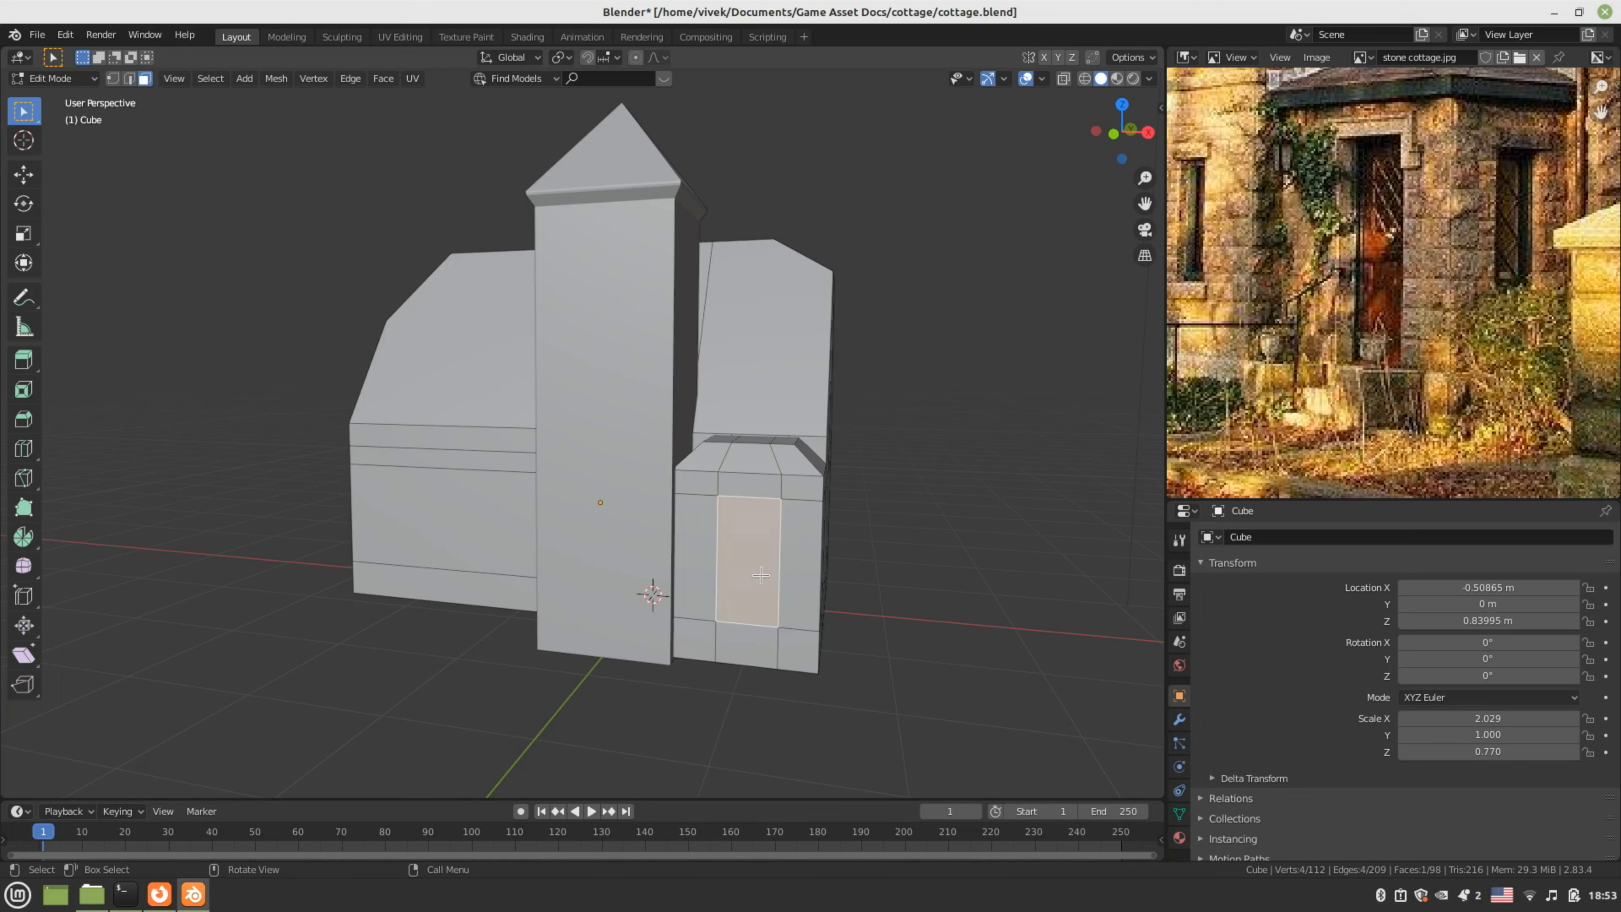
{"action": "key", "text": "x"}
{"action": "left_click", "coordinate": [761, 574]}
{"action": "middle_click_drag", "start_coordinate": [761, 575], "coordinate": [673, 588]}
{"action": "key", "text": "ctrl+s"}
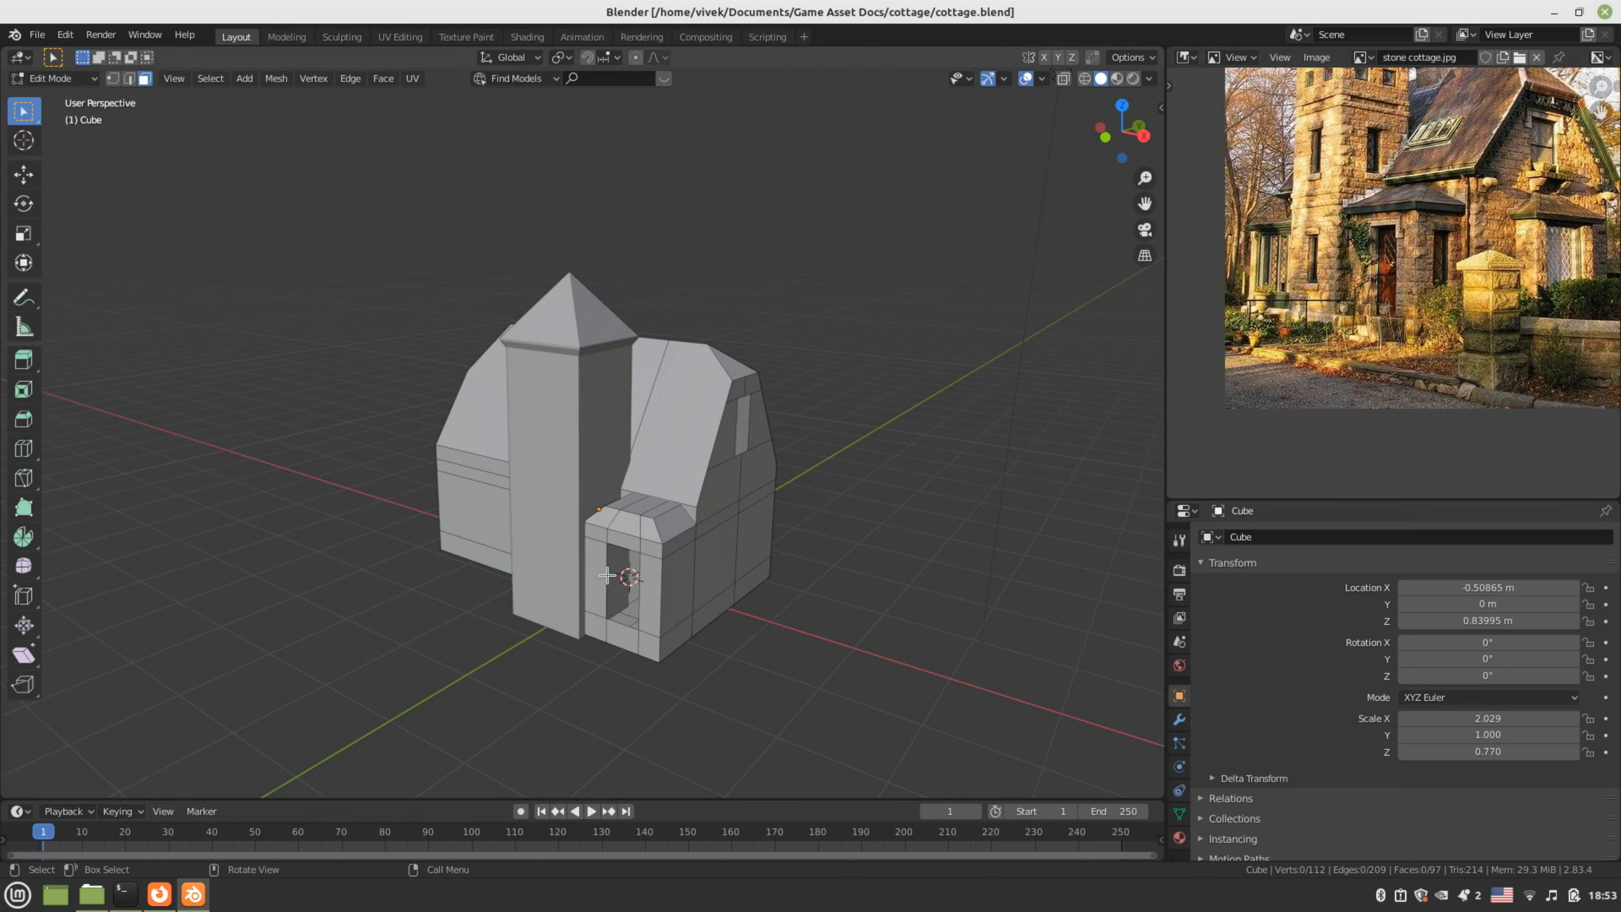
{"action": "middle_click_drag", "start_coordinate": [587, 578], "coordinate": [616, 515]}
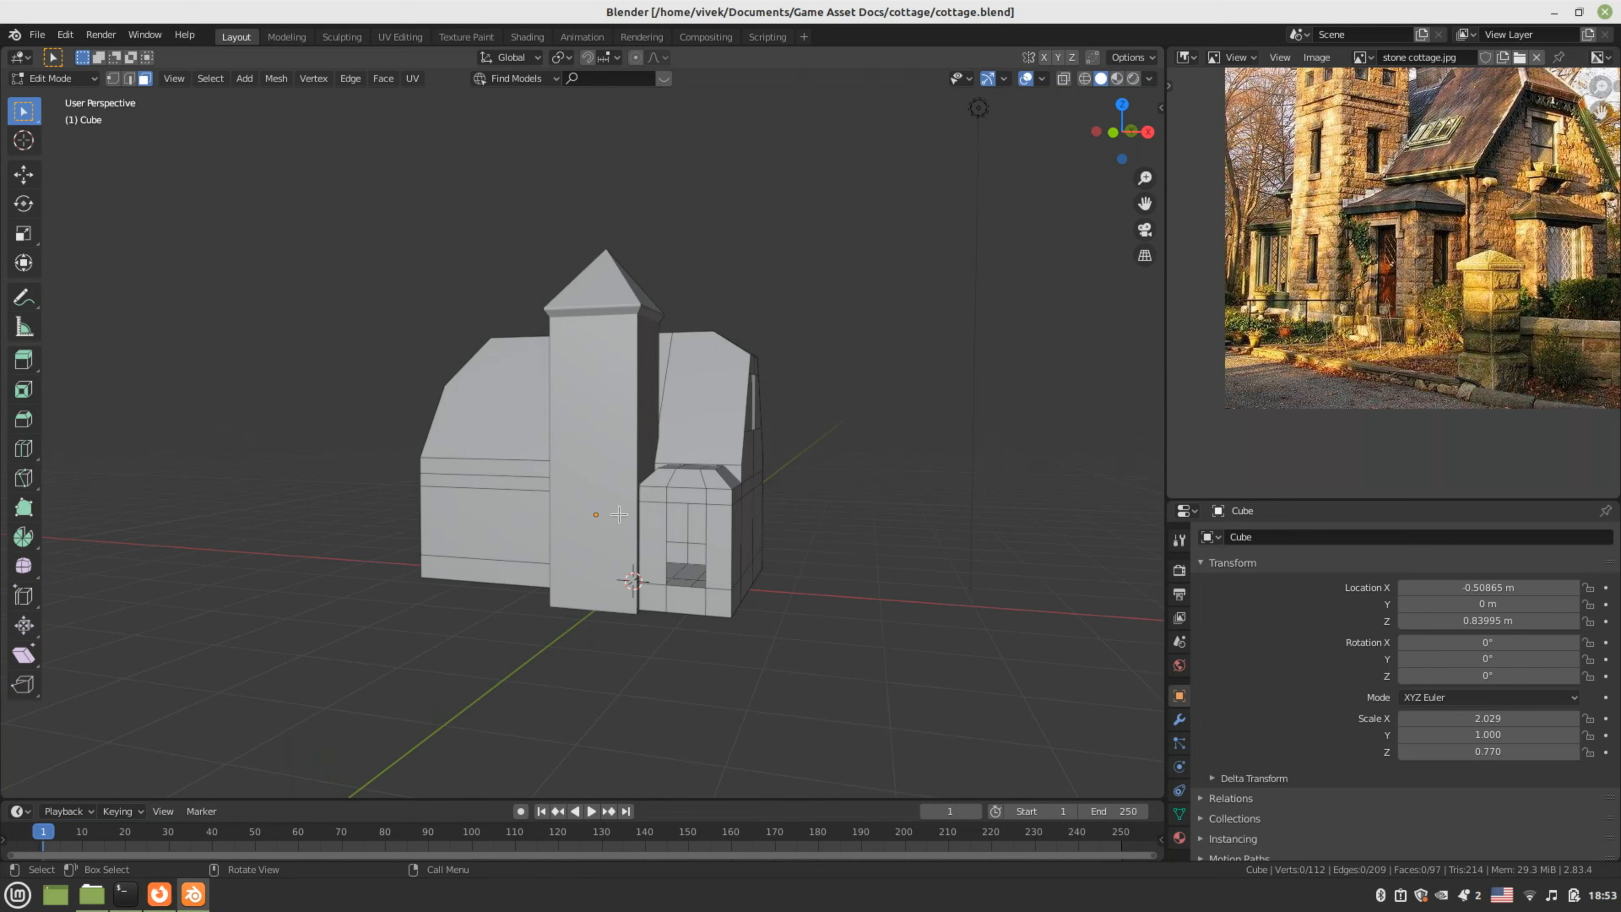
{"action": "scroll", "coordinate": [615, 510], "scroll_direction": "up", "scroll_amount": 1}
{"action": "key", "text": "ctrl+r"}
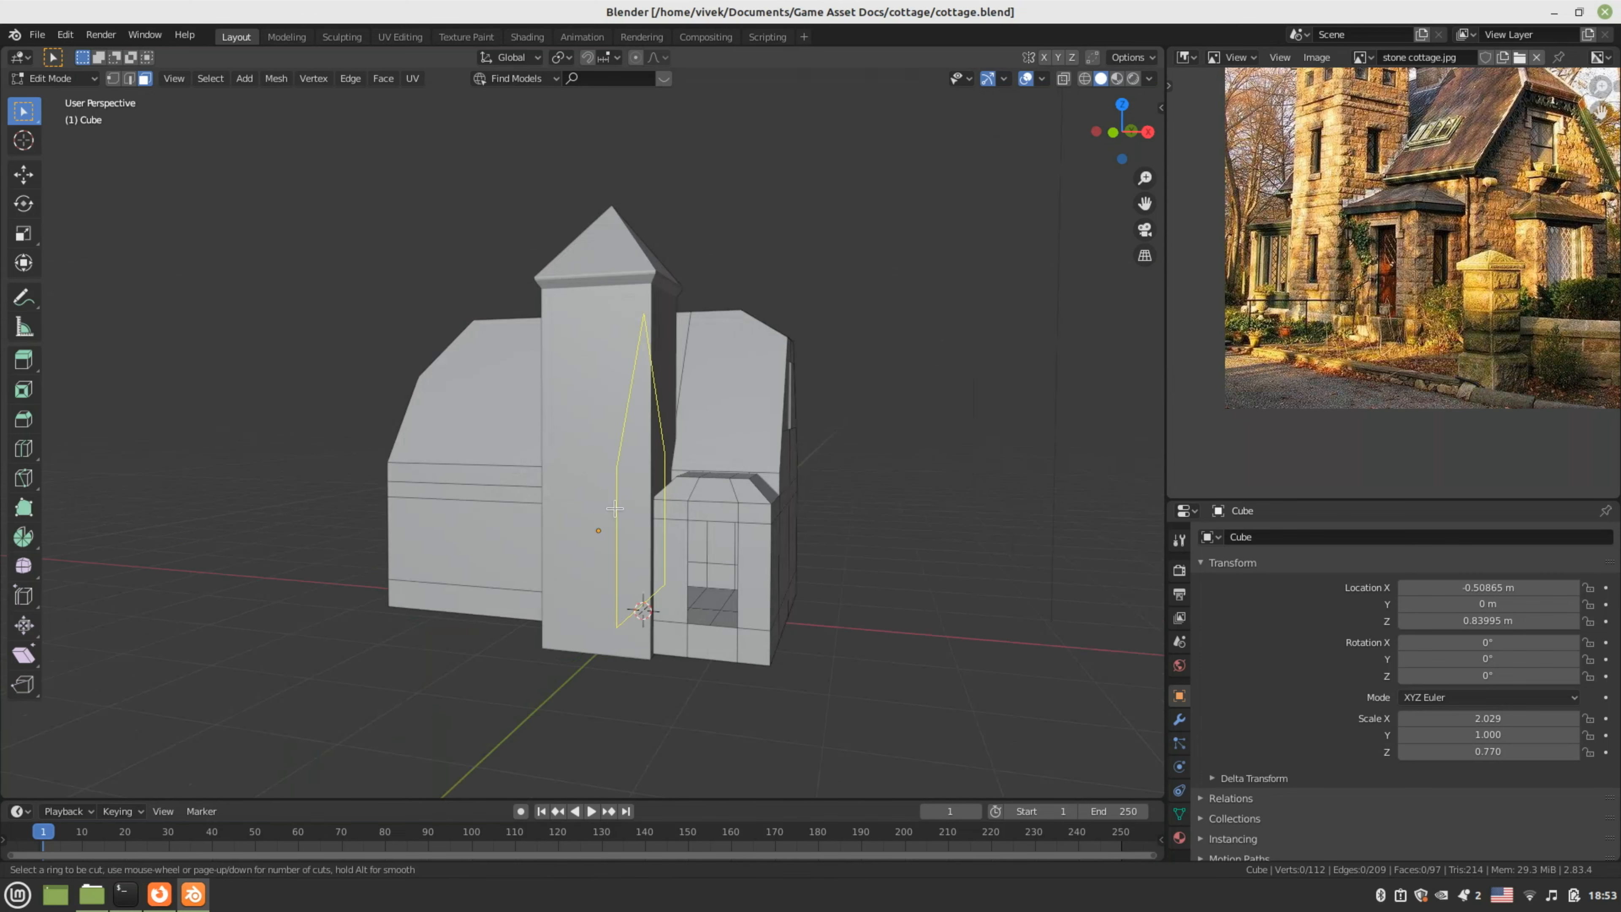
{"action": "left_click", "coordinate": [561, 512]}
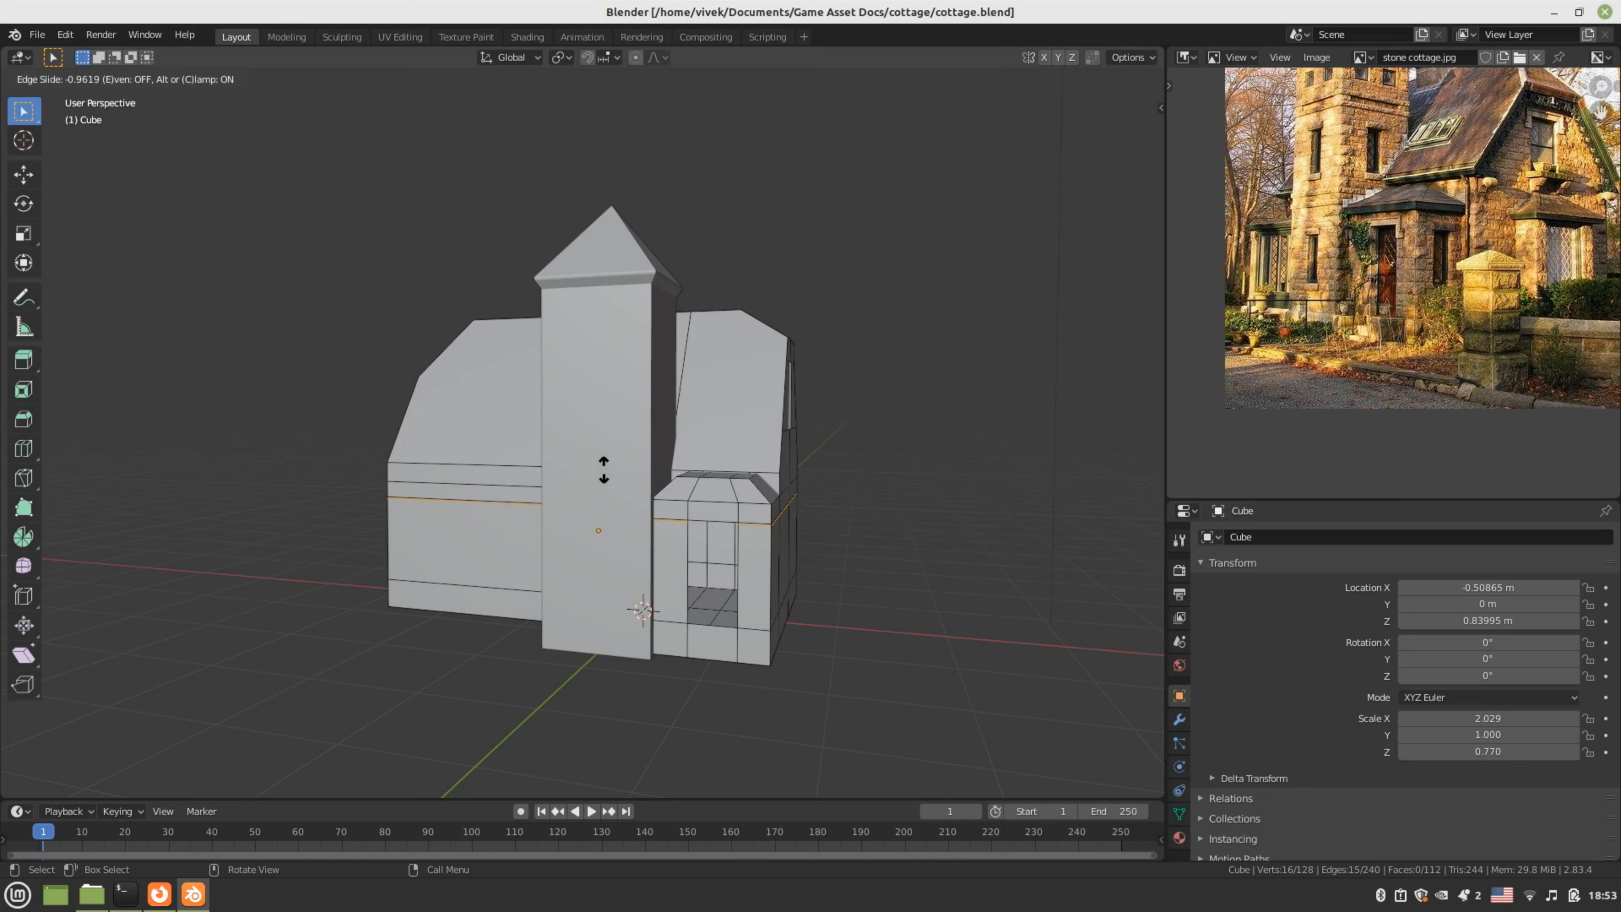
{"action": "left_click", "coordinate": [589, 505]}
{"action": "middle_click_drag", "start_coordinate": [589, 505], "coordinate": [628, 511]}
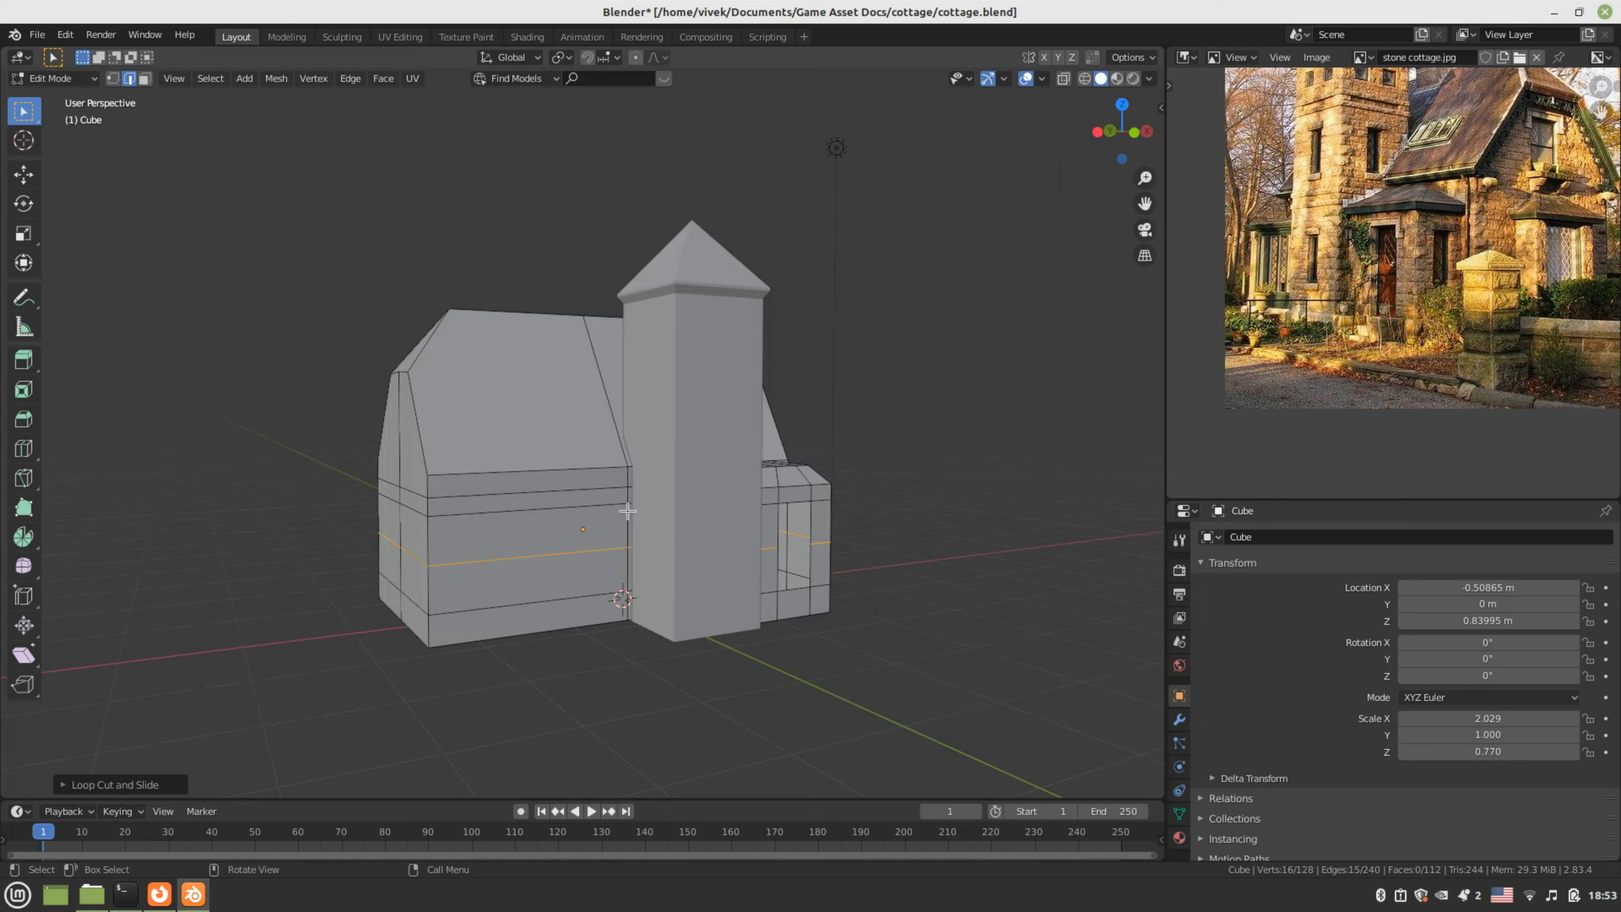
{"action": "left_click", "coordinate": [370, 689]}
{"action": "middle_click_drag", "start_coordinate": [369, 689], "coordinate": [291, 676]}
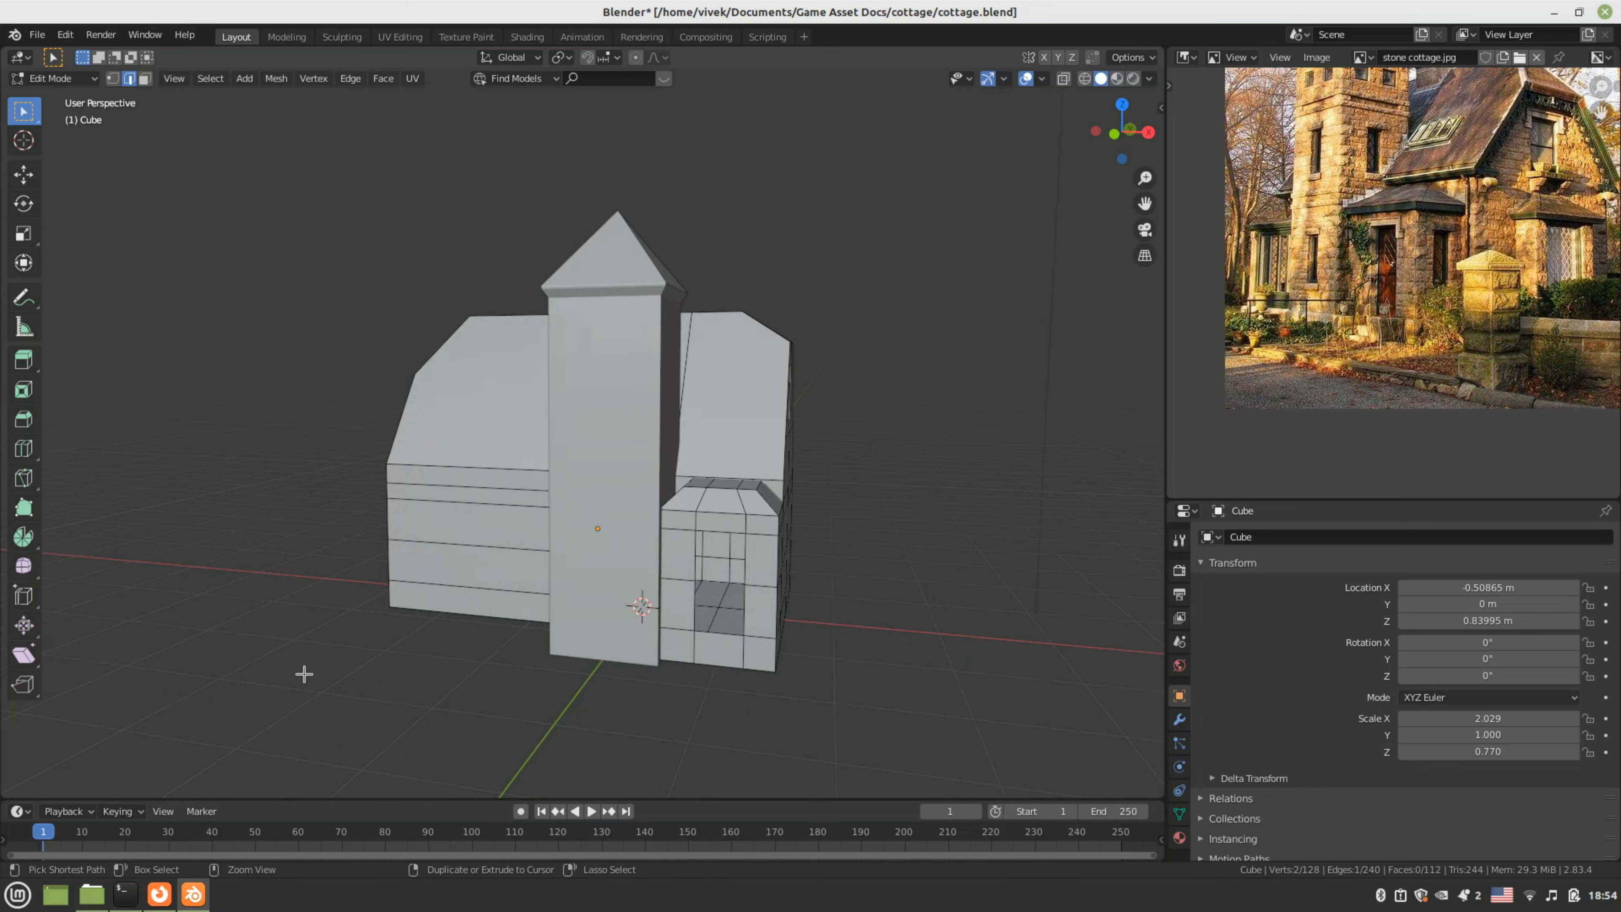
{"action": "key", "text": "ctrl+z"}
{"action": "key", "text": "ctrl+z"}
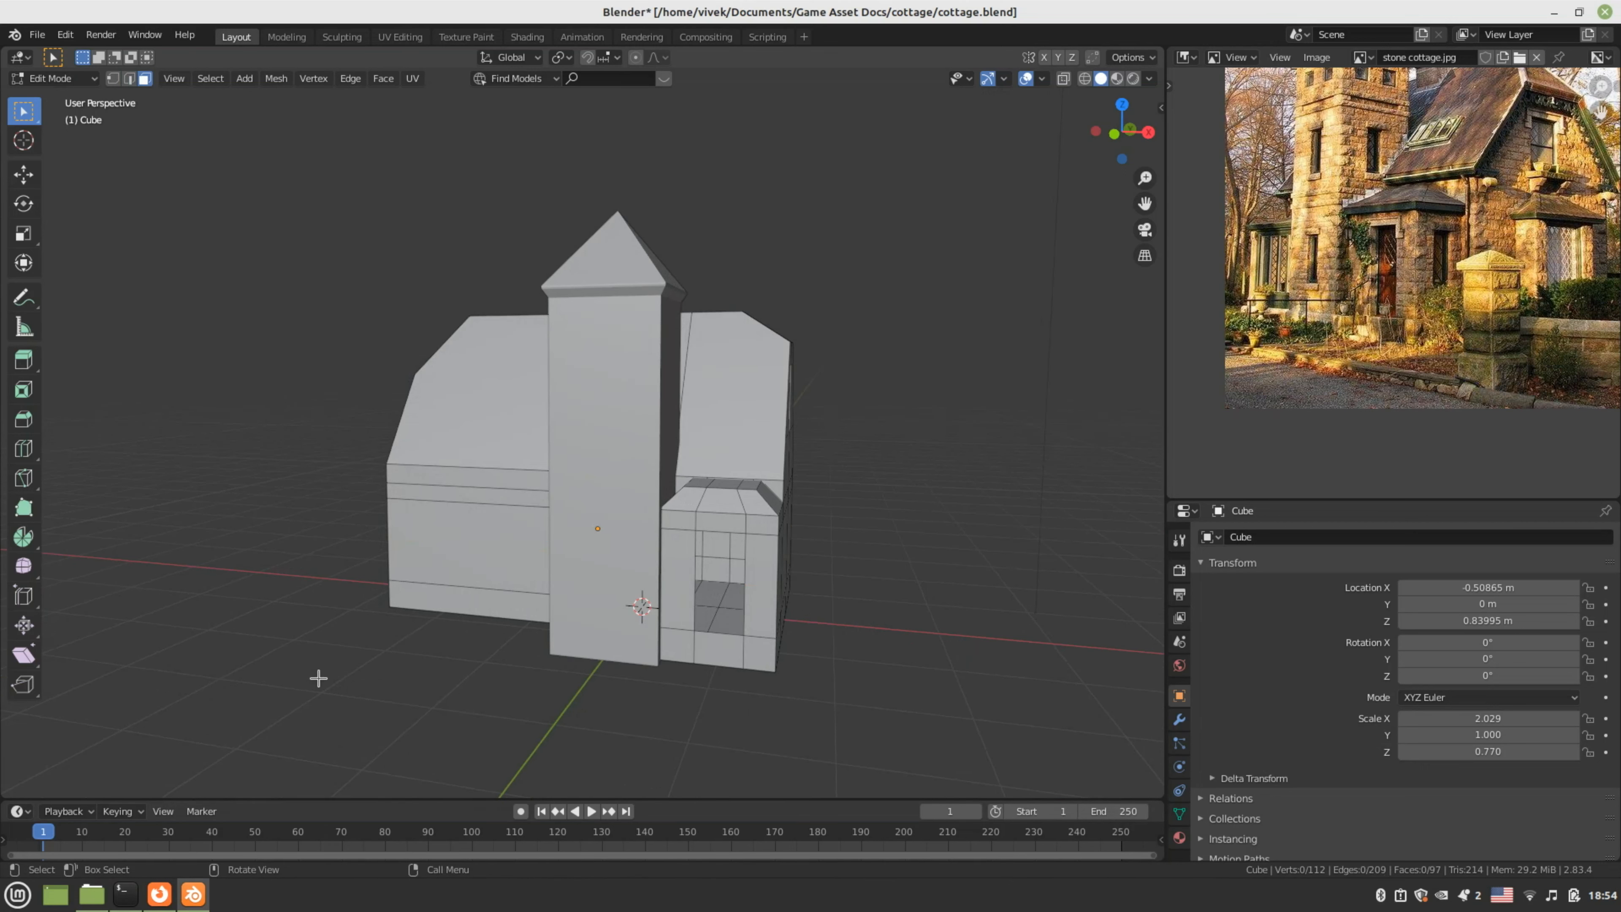
{"action": "middle_click_drag", "start_coordinate": [319, 678], "coordinate": [403, 666]}
{"action": "key", "text": "ctrl+r"}
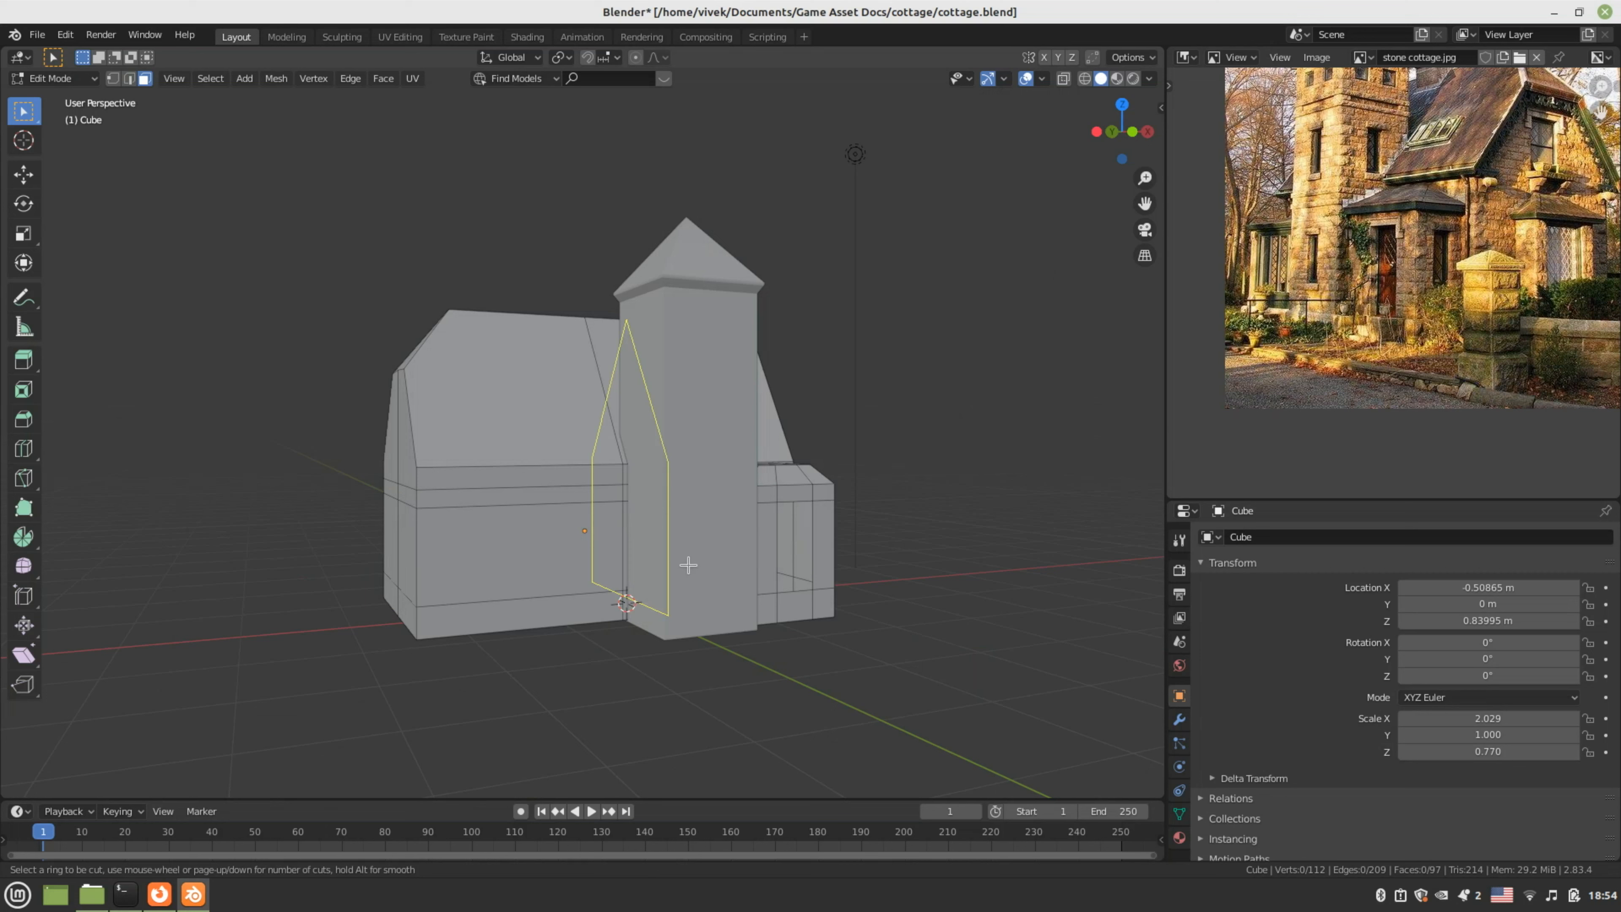
{"action": "key", "text": "Escape"}
- Edit the tower's mesh and add a horizontal loop cut around it, roughly level with the entrance block's eaves
{"action": "key", "text": "Tab"}
{"action": "left_click", "coordinate": [724, 497]}
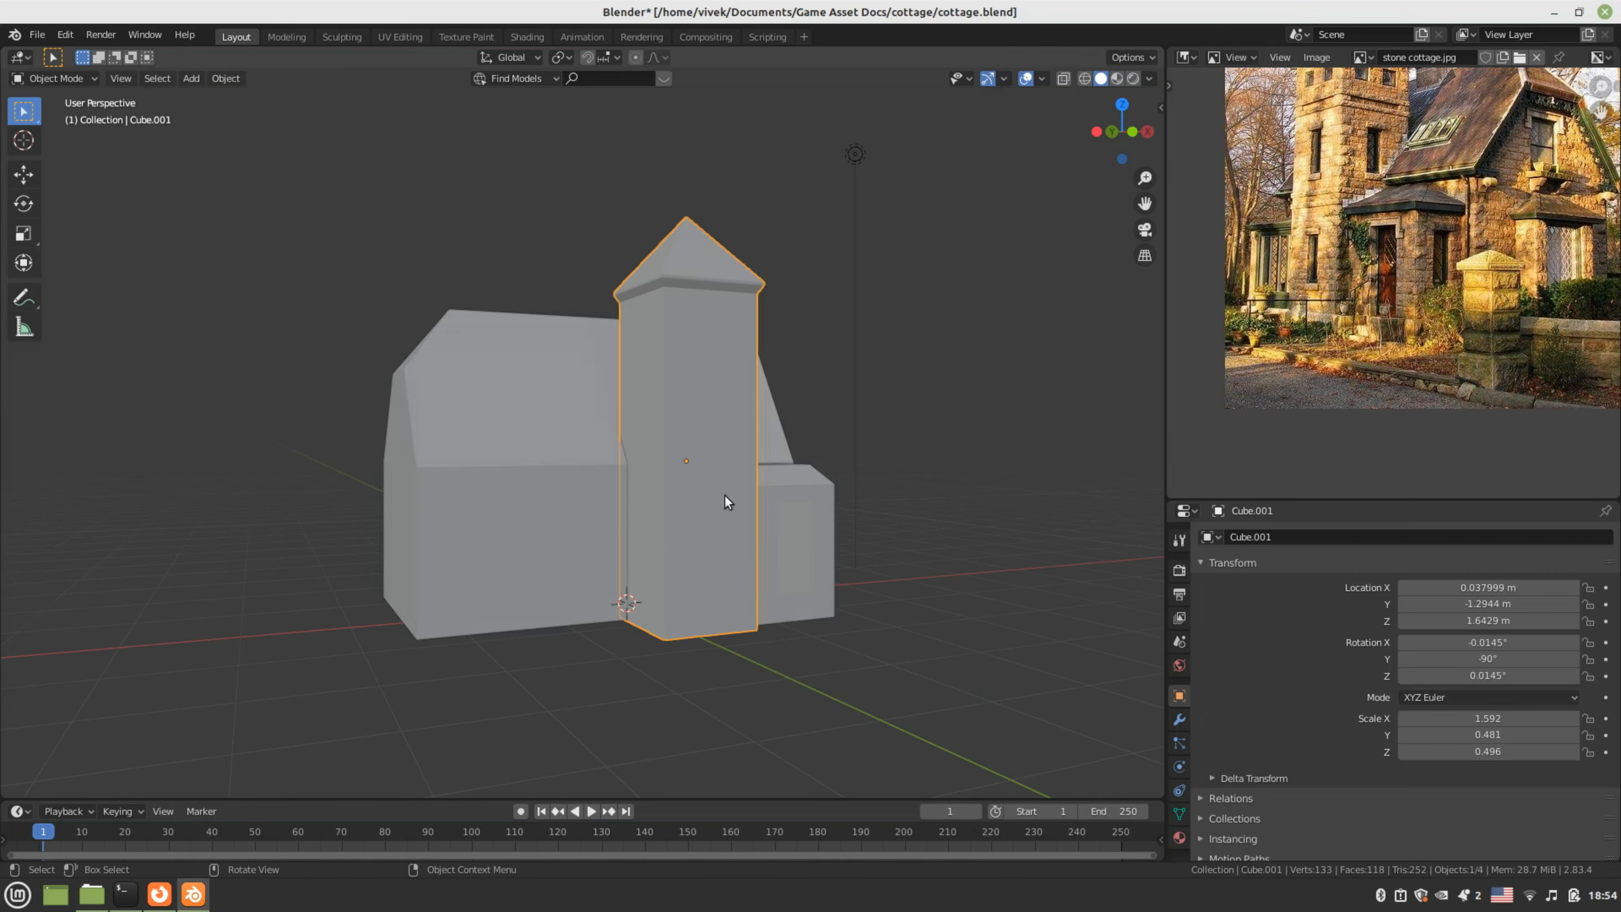
{"action": "middle_click_drag", "start_coordinate": [725, 496], "coordinate": [658, 531]}
{"action": "key", "text": "Tab"}
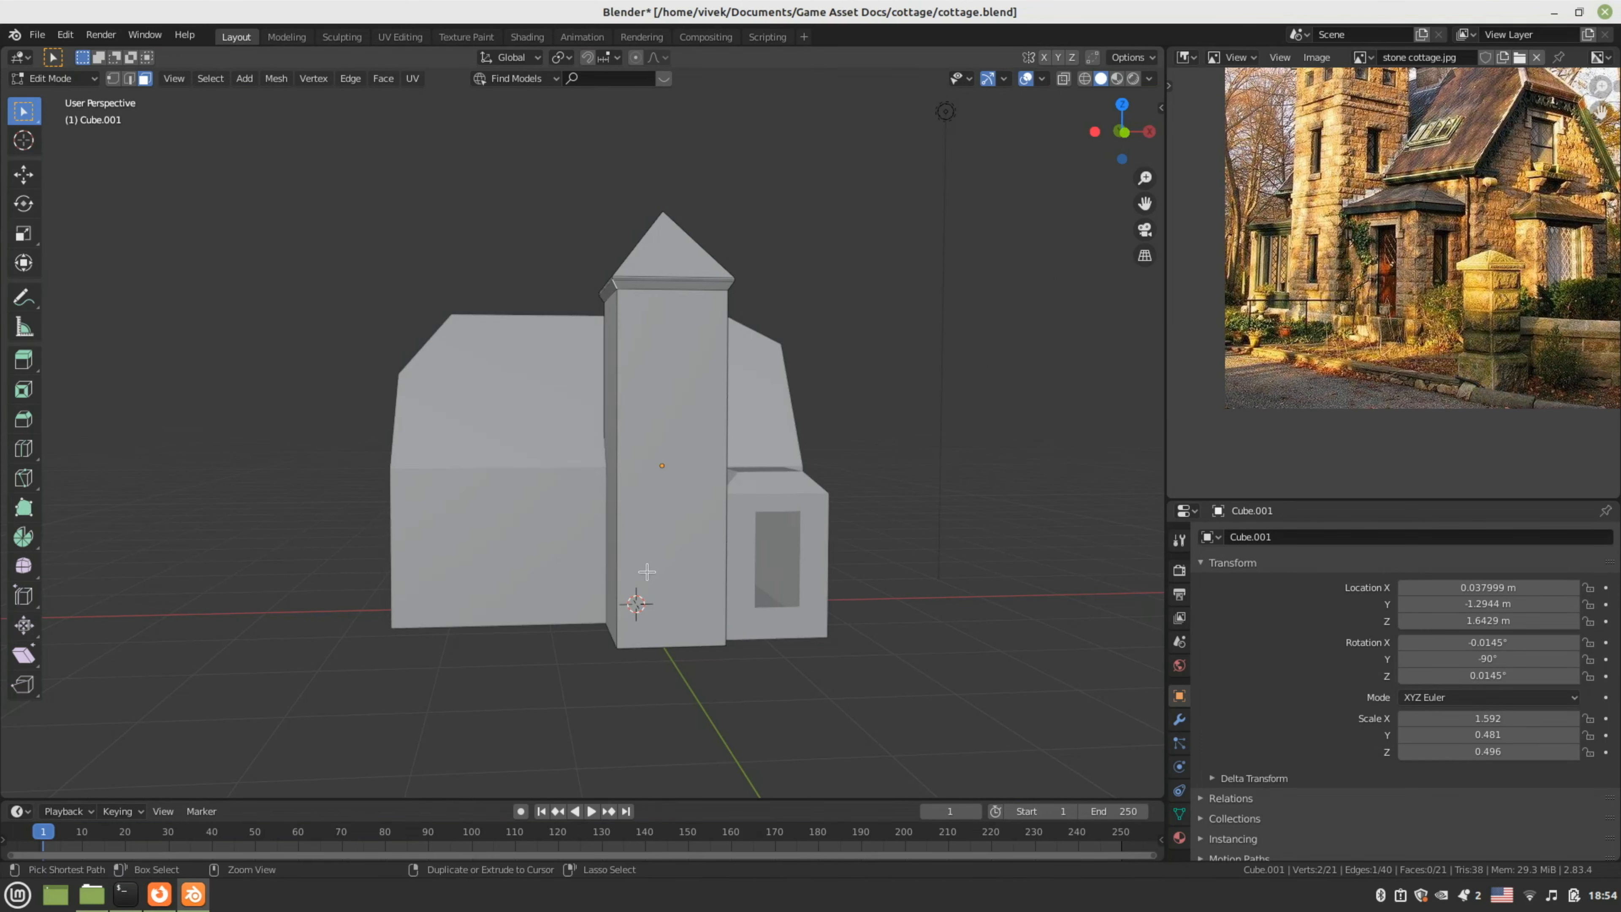
{"action": "key", "text": "ctrl+r"}
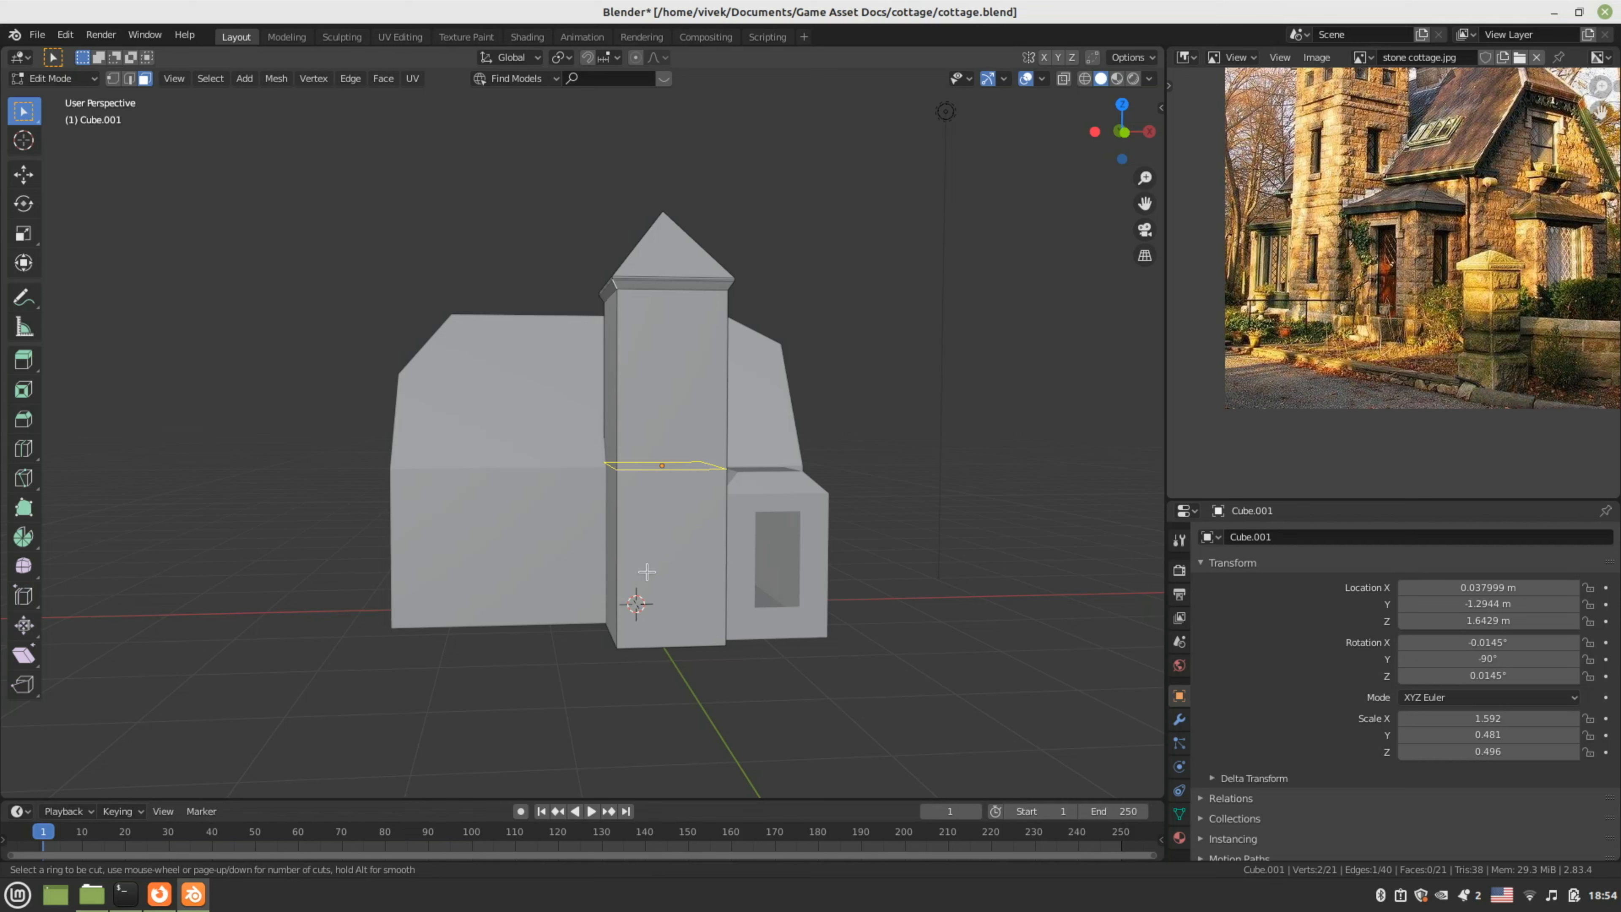
{"action": "left_click", "coordinate": [647, 571]}
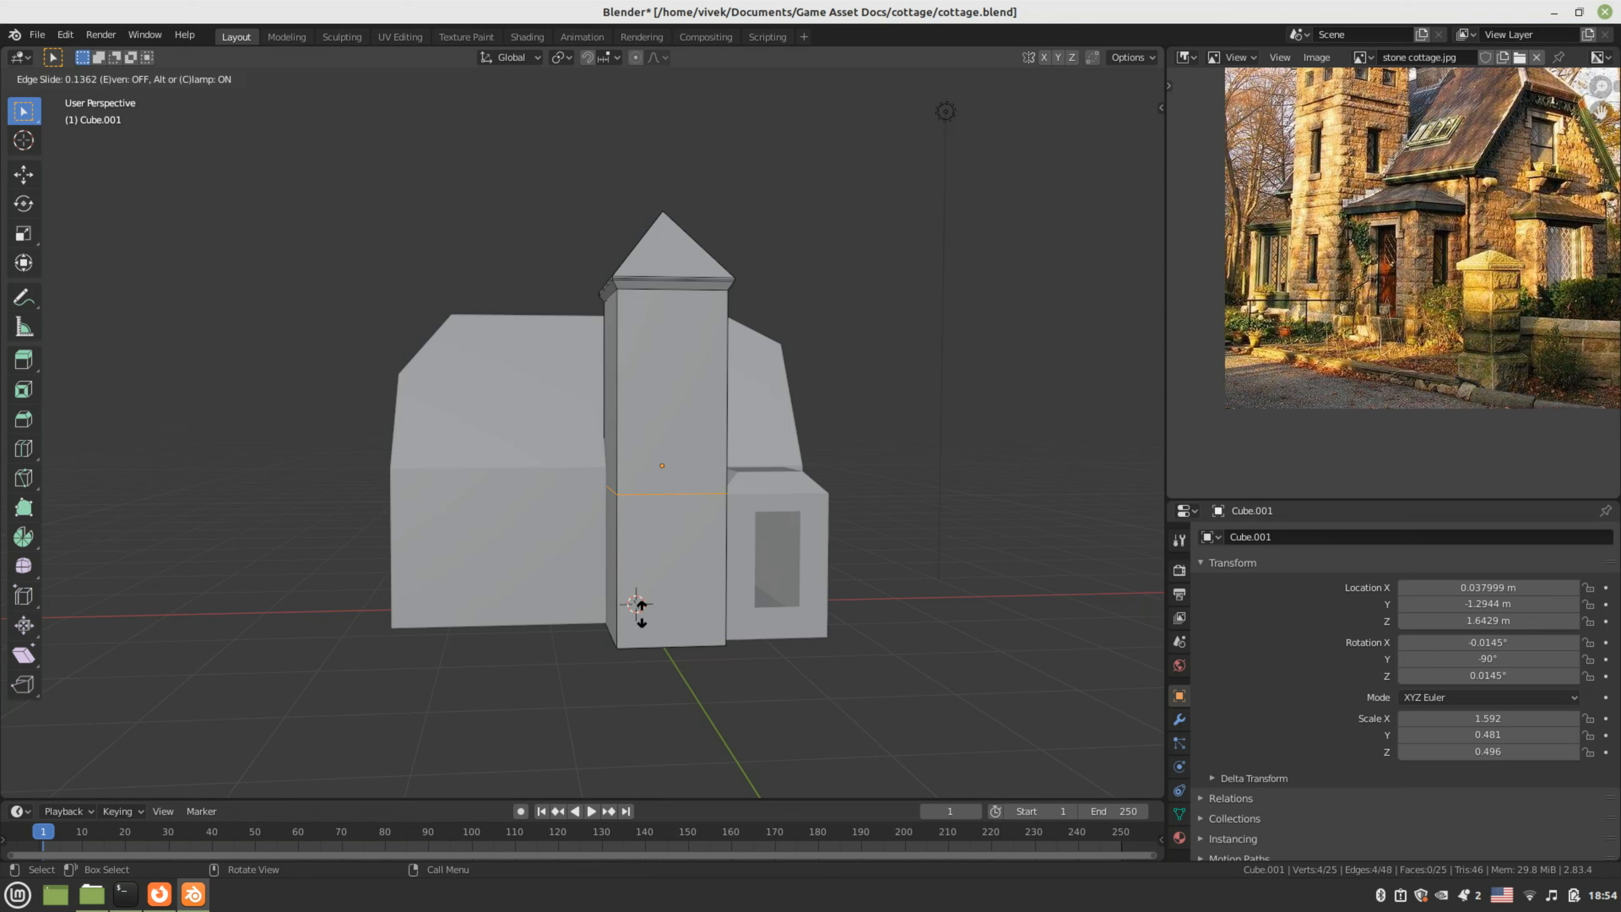
{"action": "left_click", "coordinate": [638, 628]}
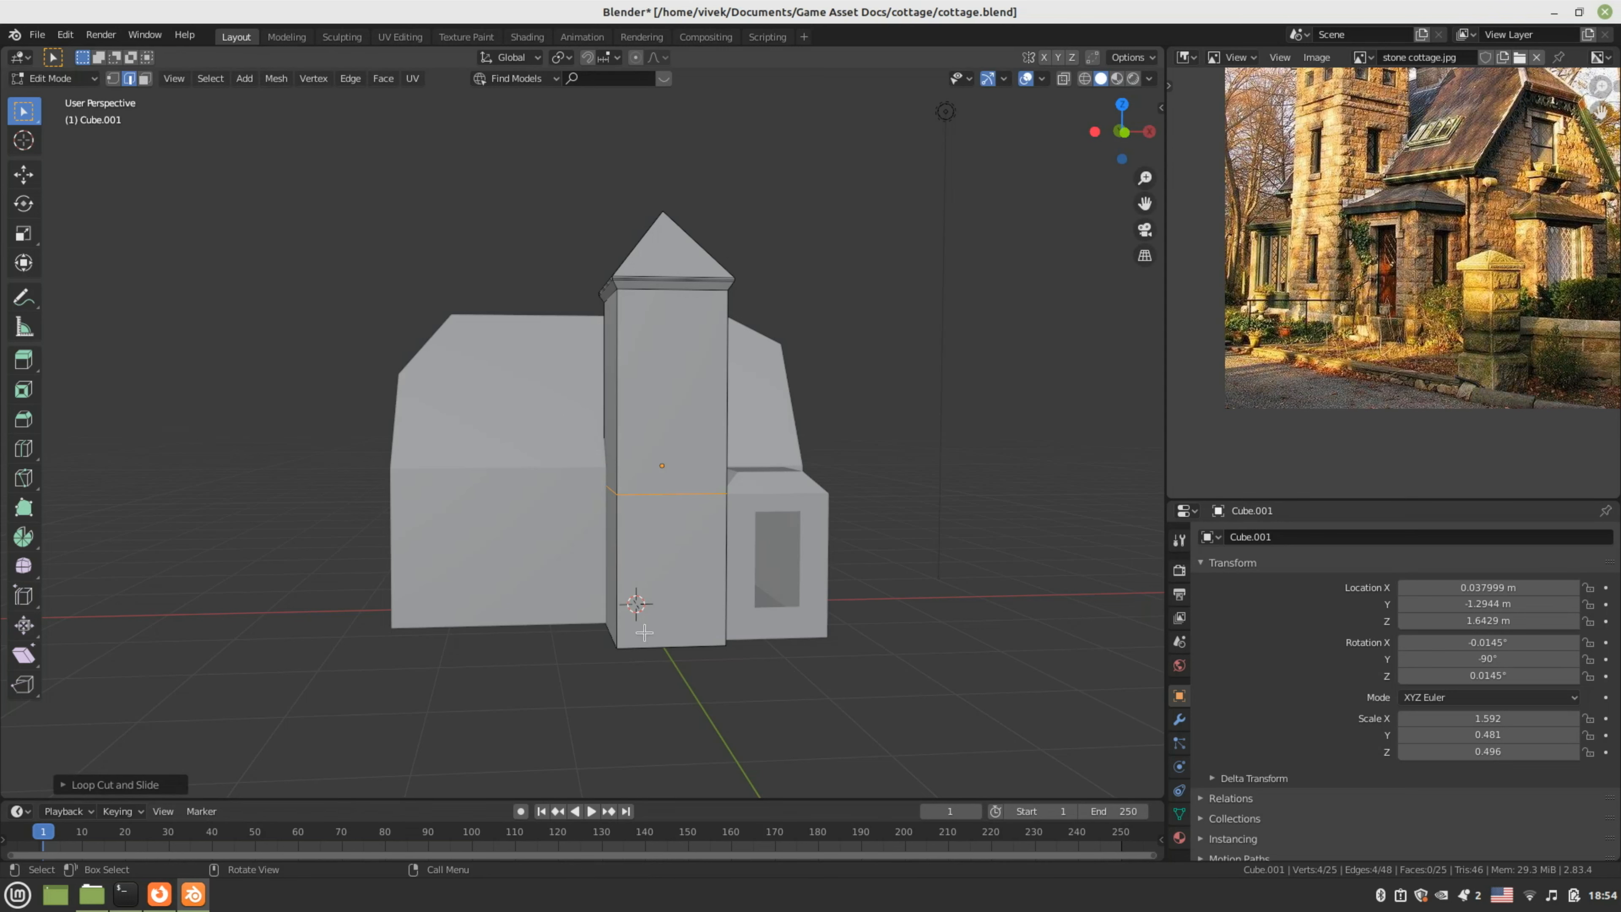
- Add a horizontal loop cut around the tower's lower section, slightly above its base
{"action": "mouse_move", "coordinate": [657, 623]}
{"action": "middle_mouse_down"}
{"action": "mouse_move", "coordinate": [638, 612]}
{"action": "mouse_move", "coordinate": [640, 632]}
{"action": "middle_mouse_up"}
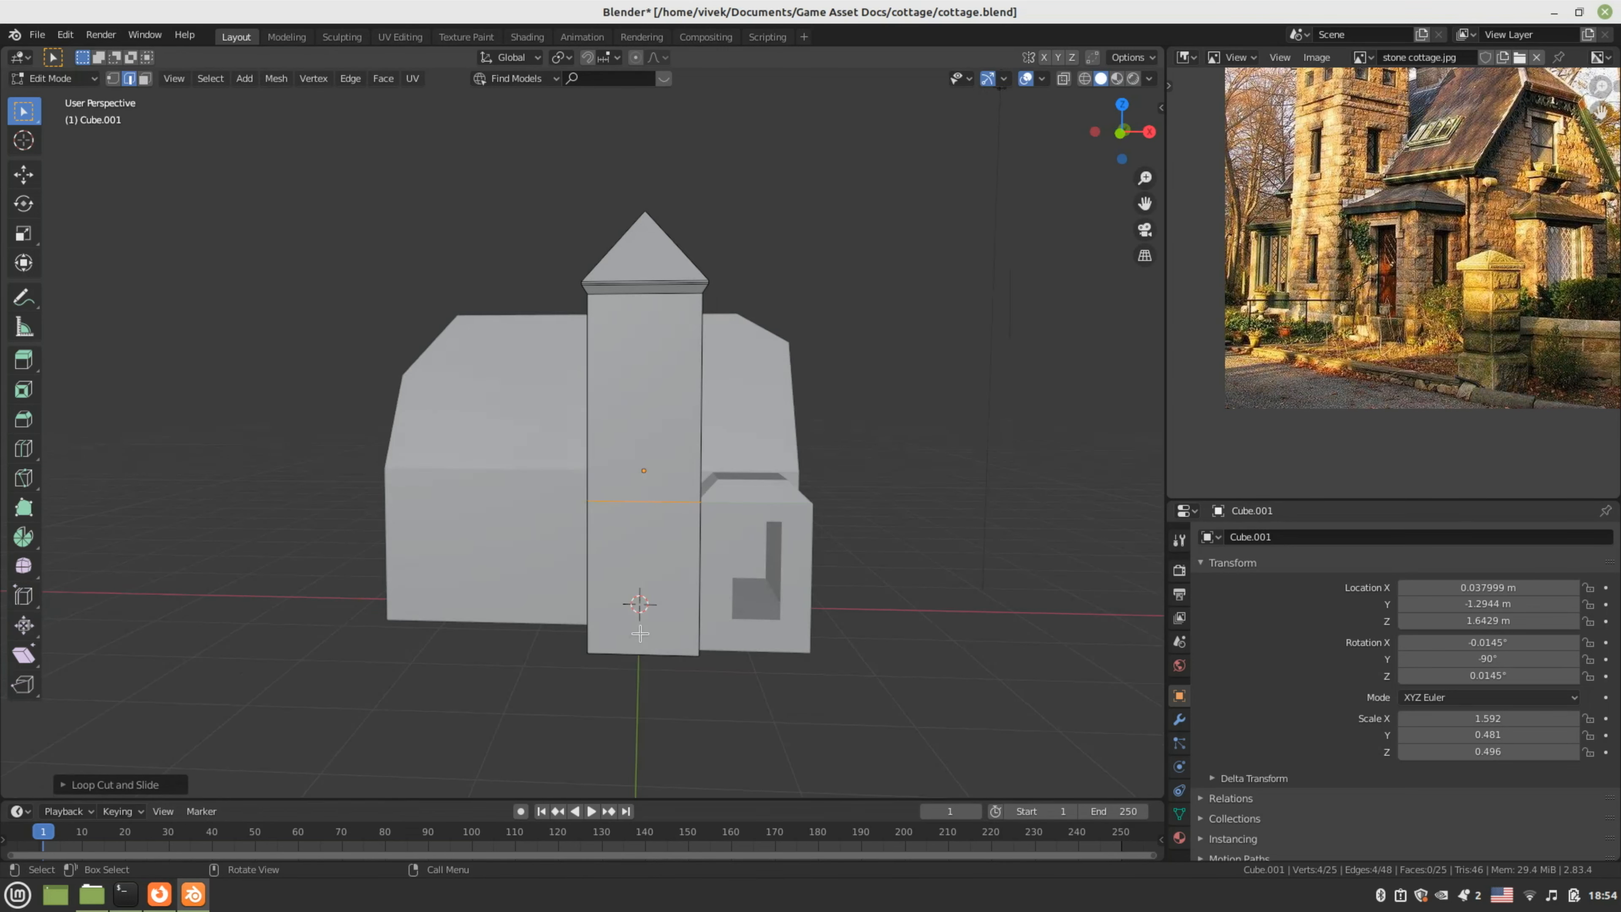
{"action": "key", "text": "Tab"}
{"action": "key", "text": "Tab"}
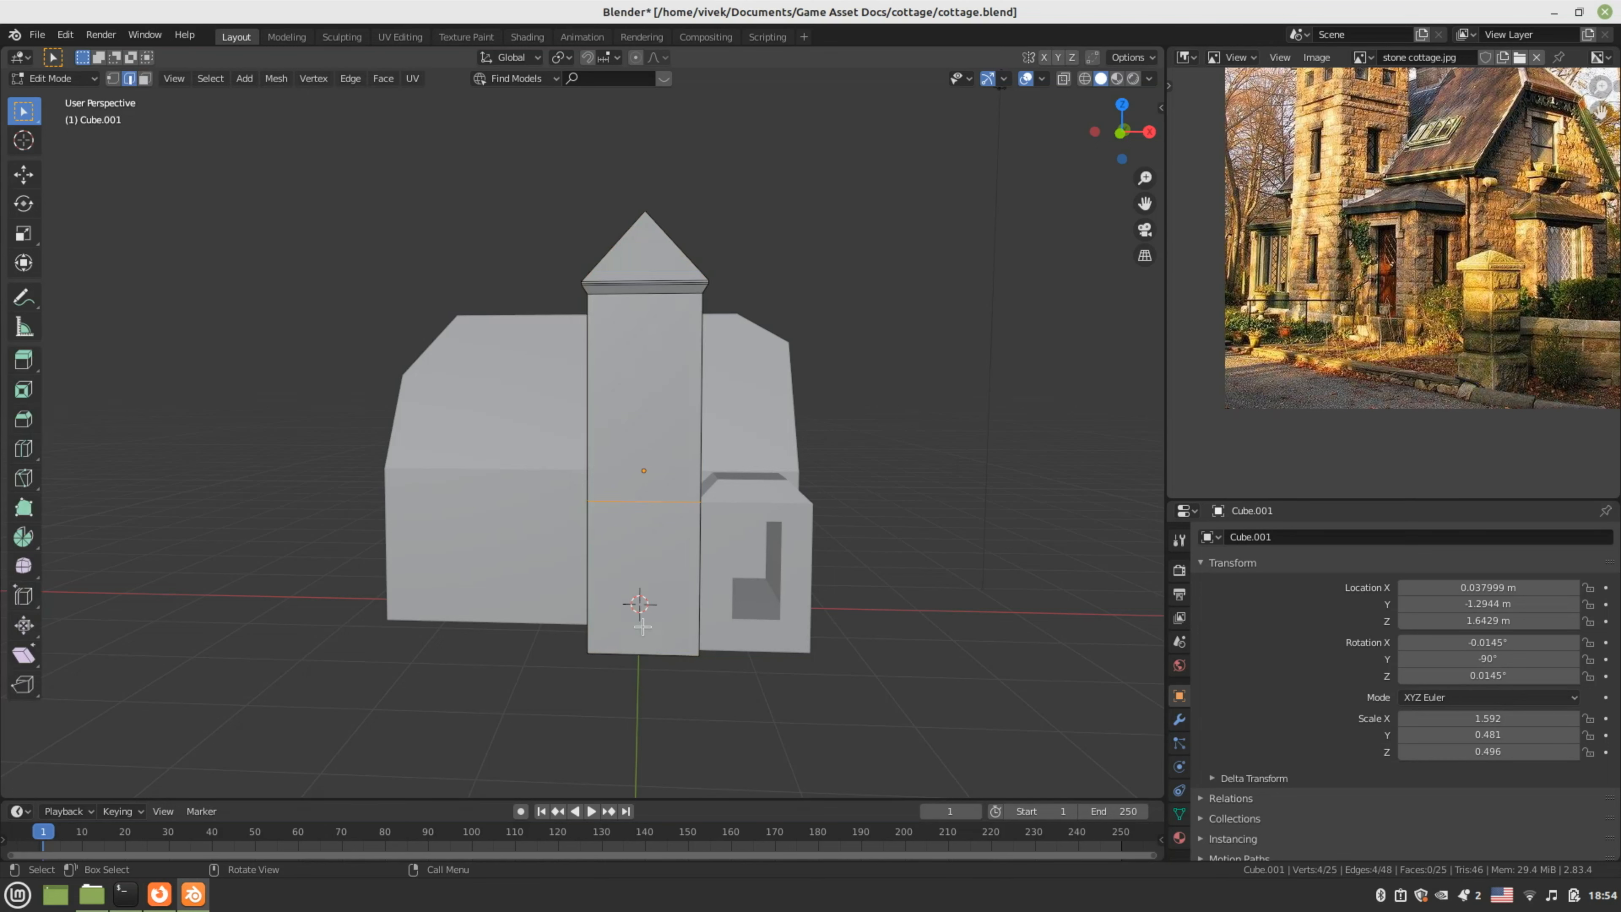
{"action": "key", "text": "ctrl+r"}
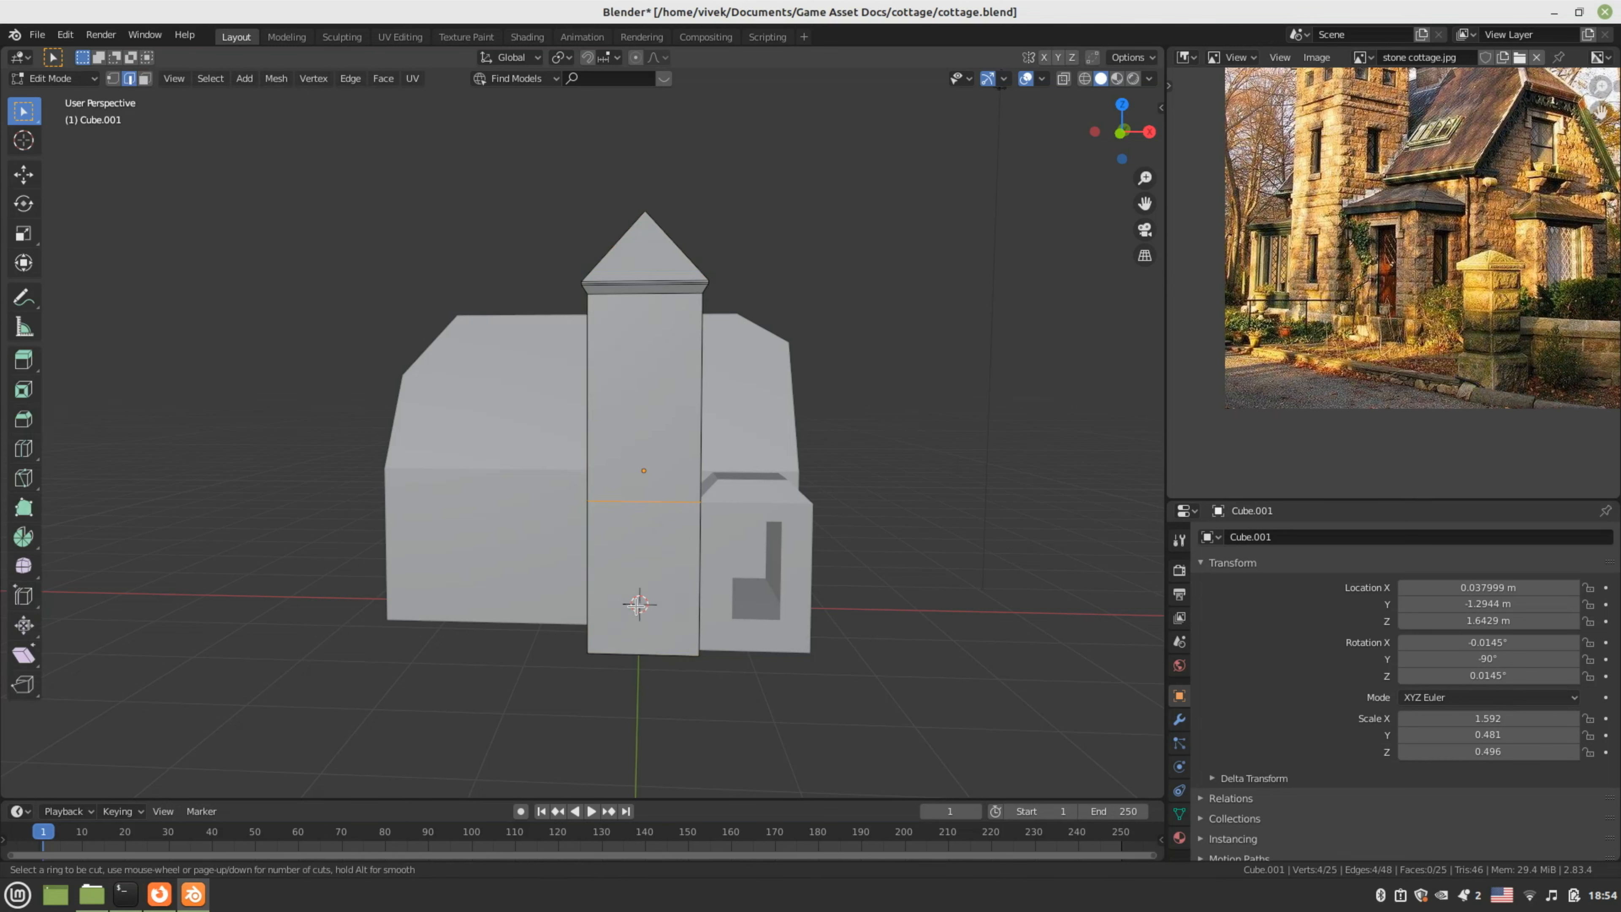
{"action": "left_click", "coordinate": [580, 603]}
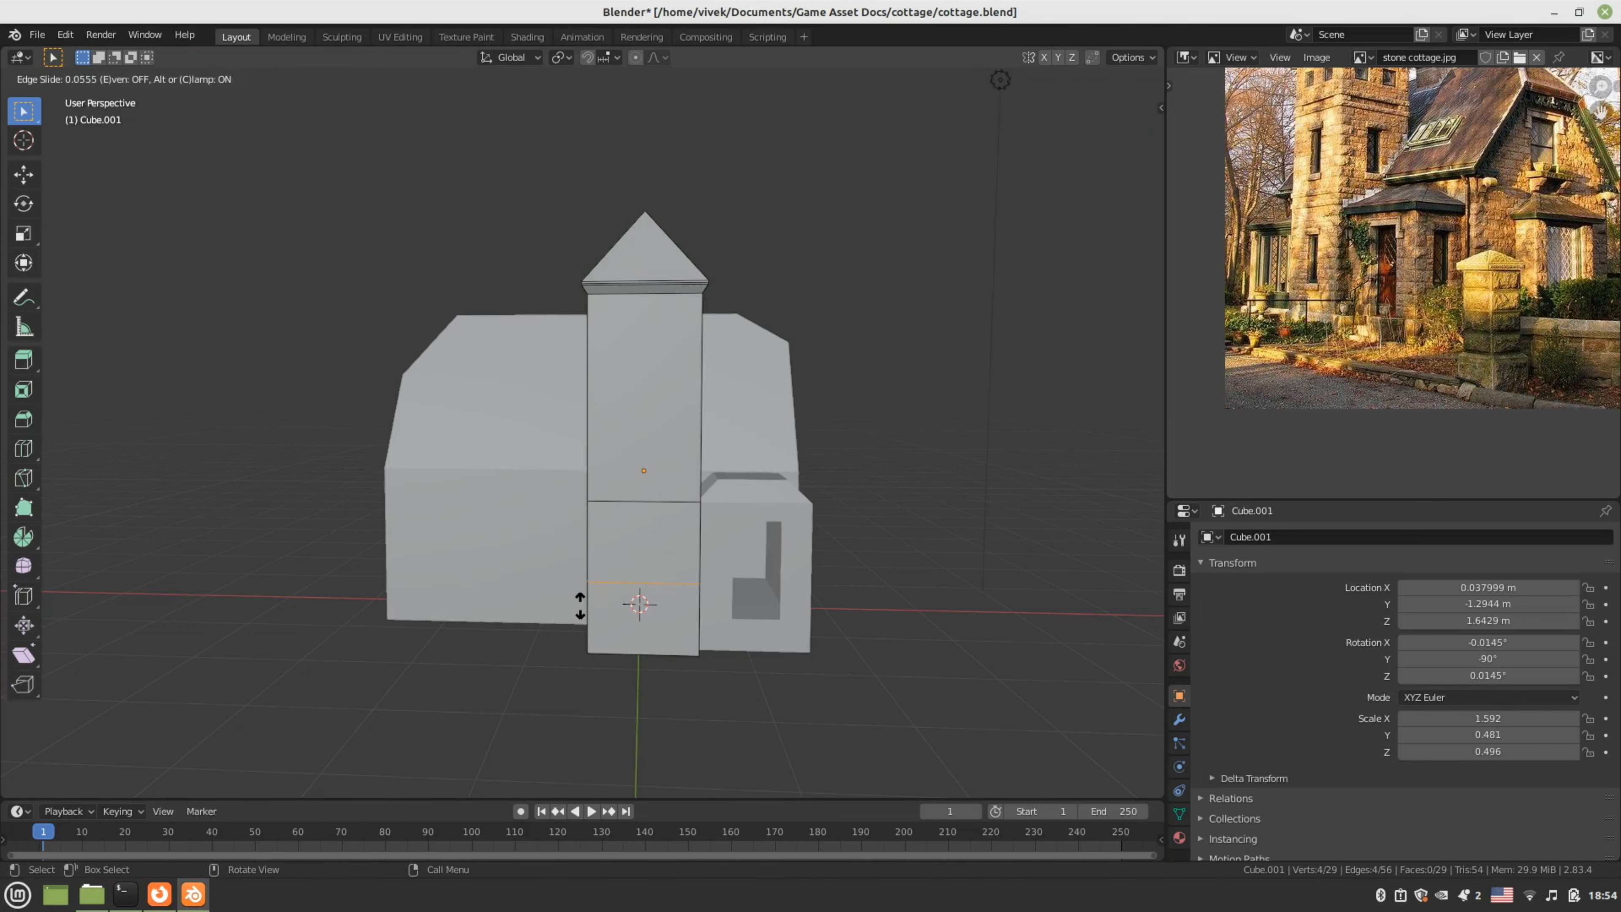
{"action": "left_click", "coordinate": [579, 639]}
{"action": "middle_click_drag", "start_coordinate": [579, 639], "coordinate": [635, 633]}
- Add a horizontal loop cut around the tower's upper section, about midway between the roof and the level of the upper windows' centre
{"action": "middle_click_drag", "start_coordinate": [1296, 308], "coordinate": [1293, 403]}
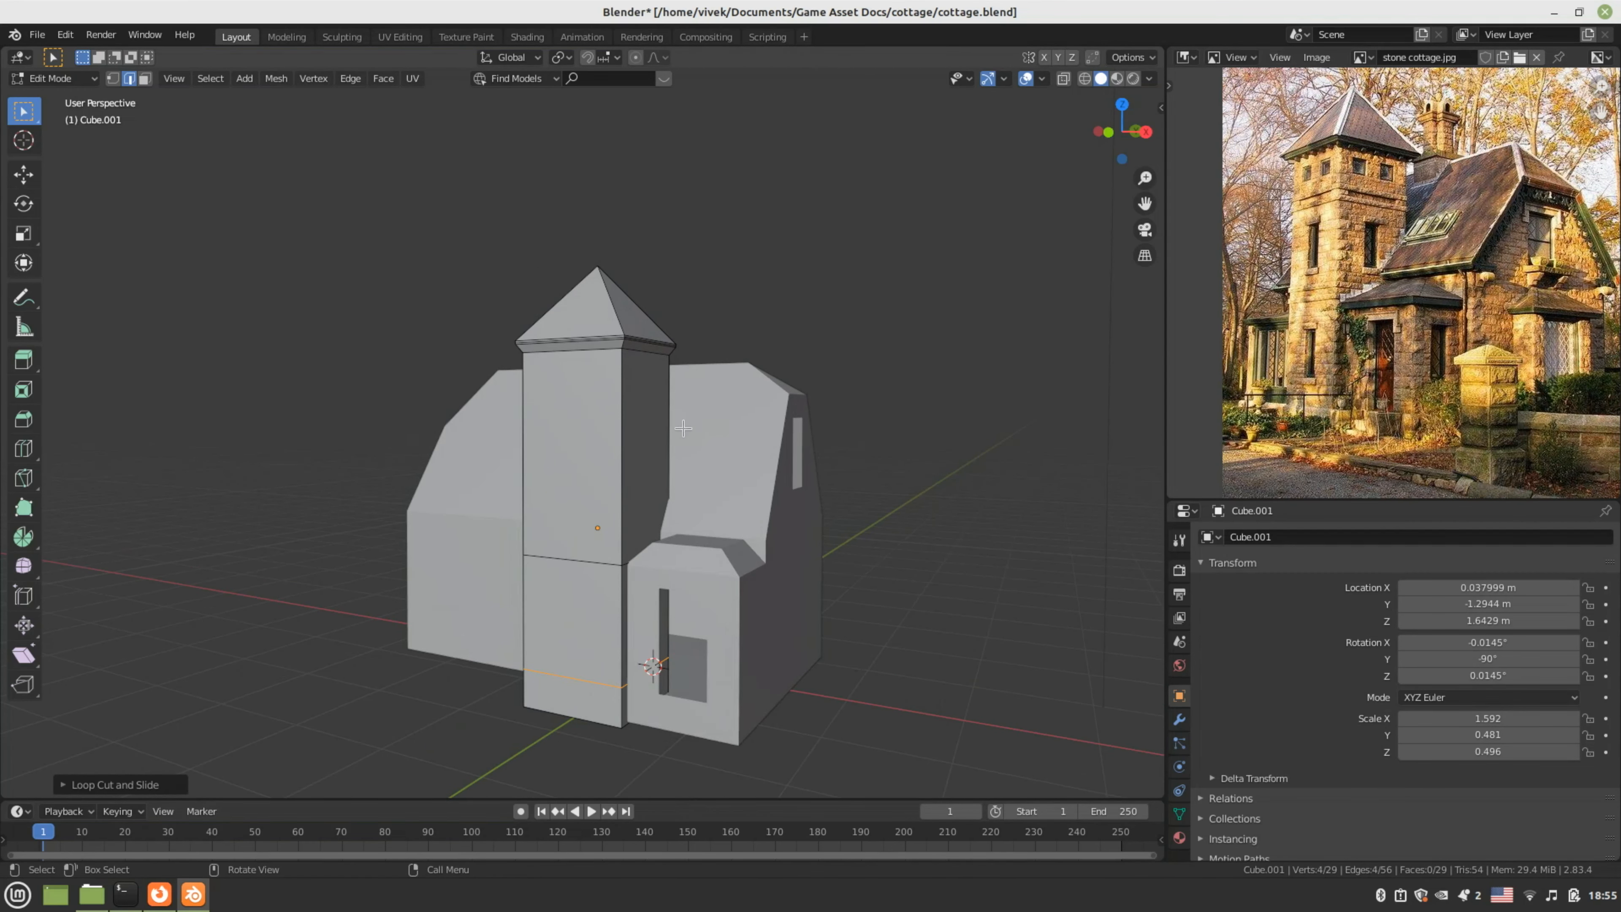
{"action": "key", "text": "ctrl+r"}
{"action": "left_click", "coordinate": [601, 437]}
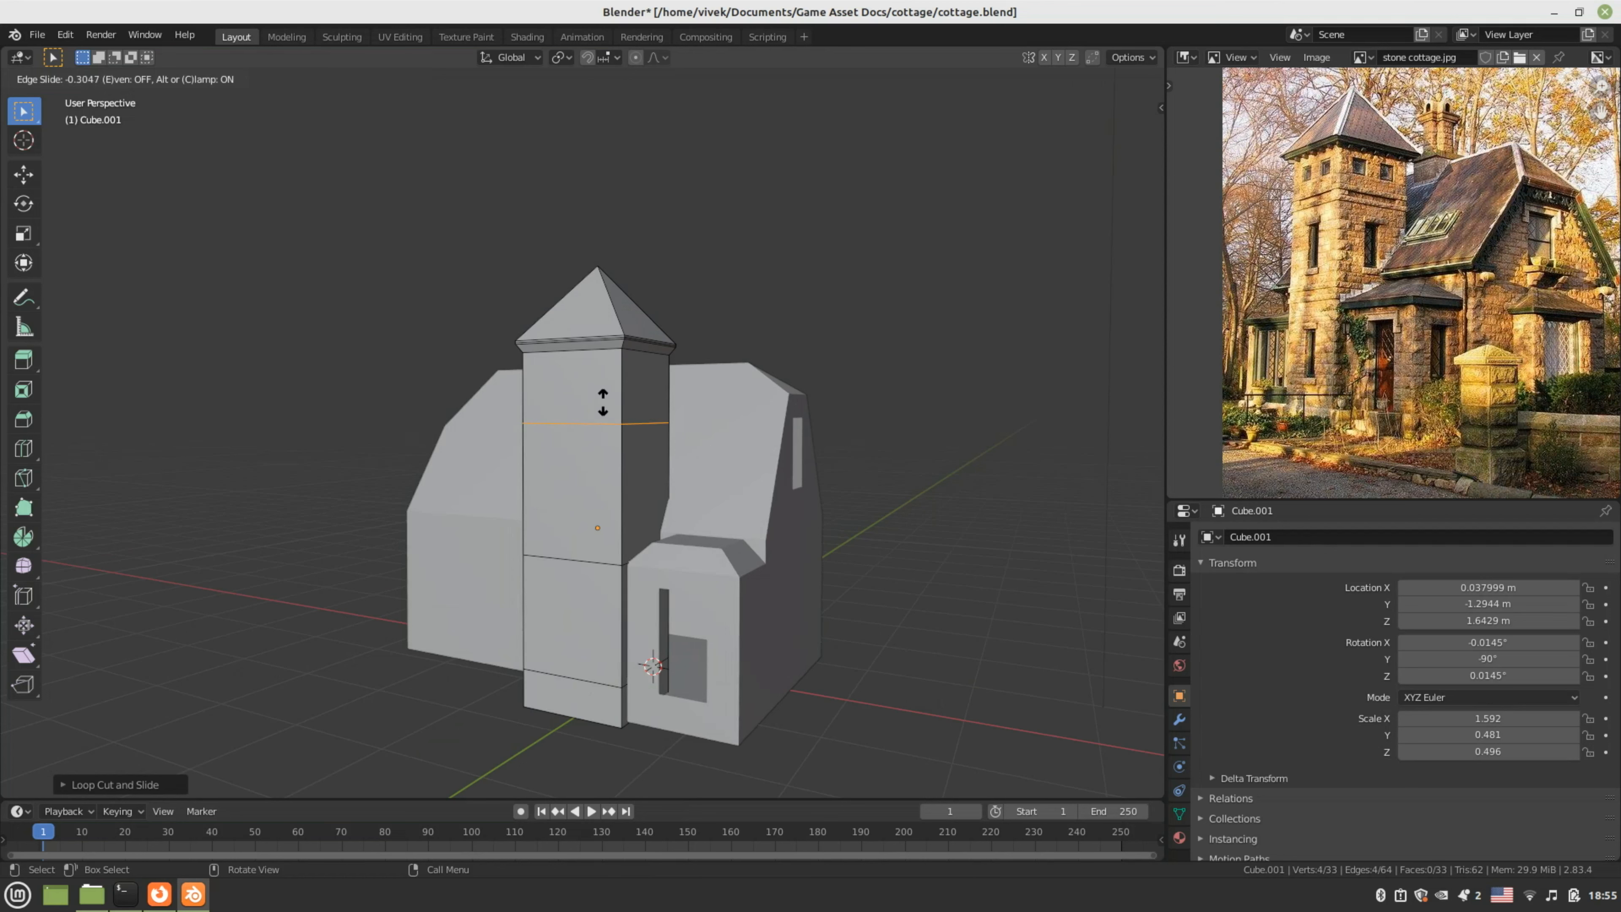
{"action": "left_click", "coordinate": [602, 402]}
{"action": "left_click", "coordinate": [454, 428]}
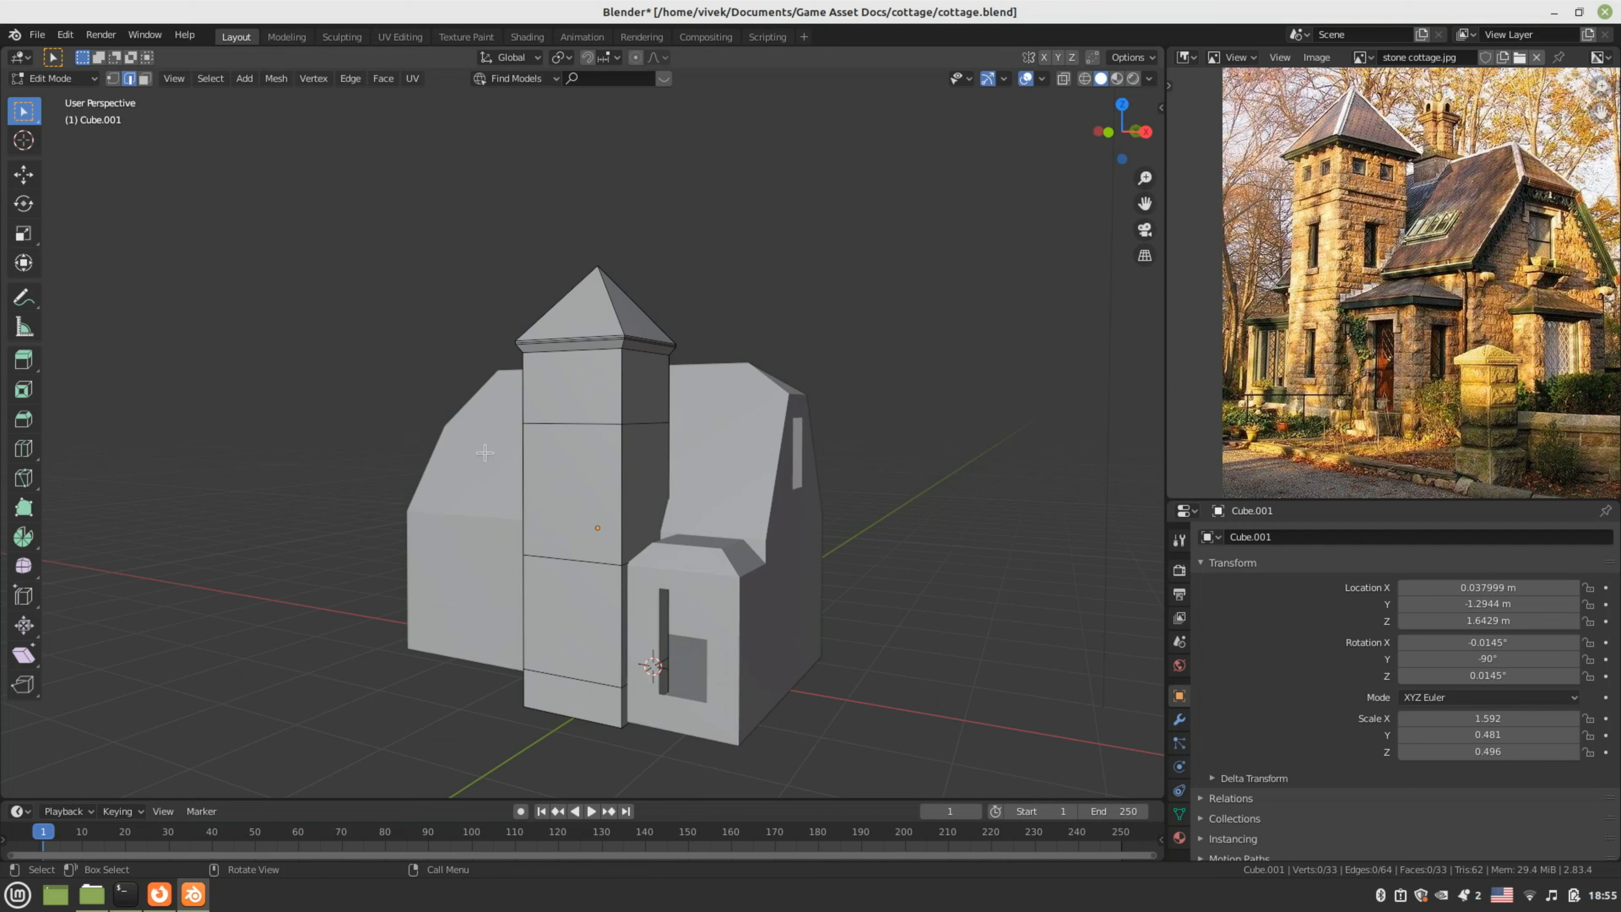
- Add two evenly spaced vertical loop cuts across the tower's front wall and two more across the adjacent side facing the entrance block
{"action": "key", "text": "ctrl+r"}
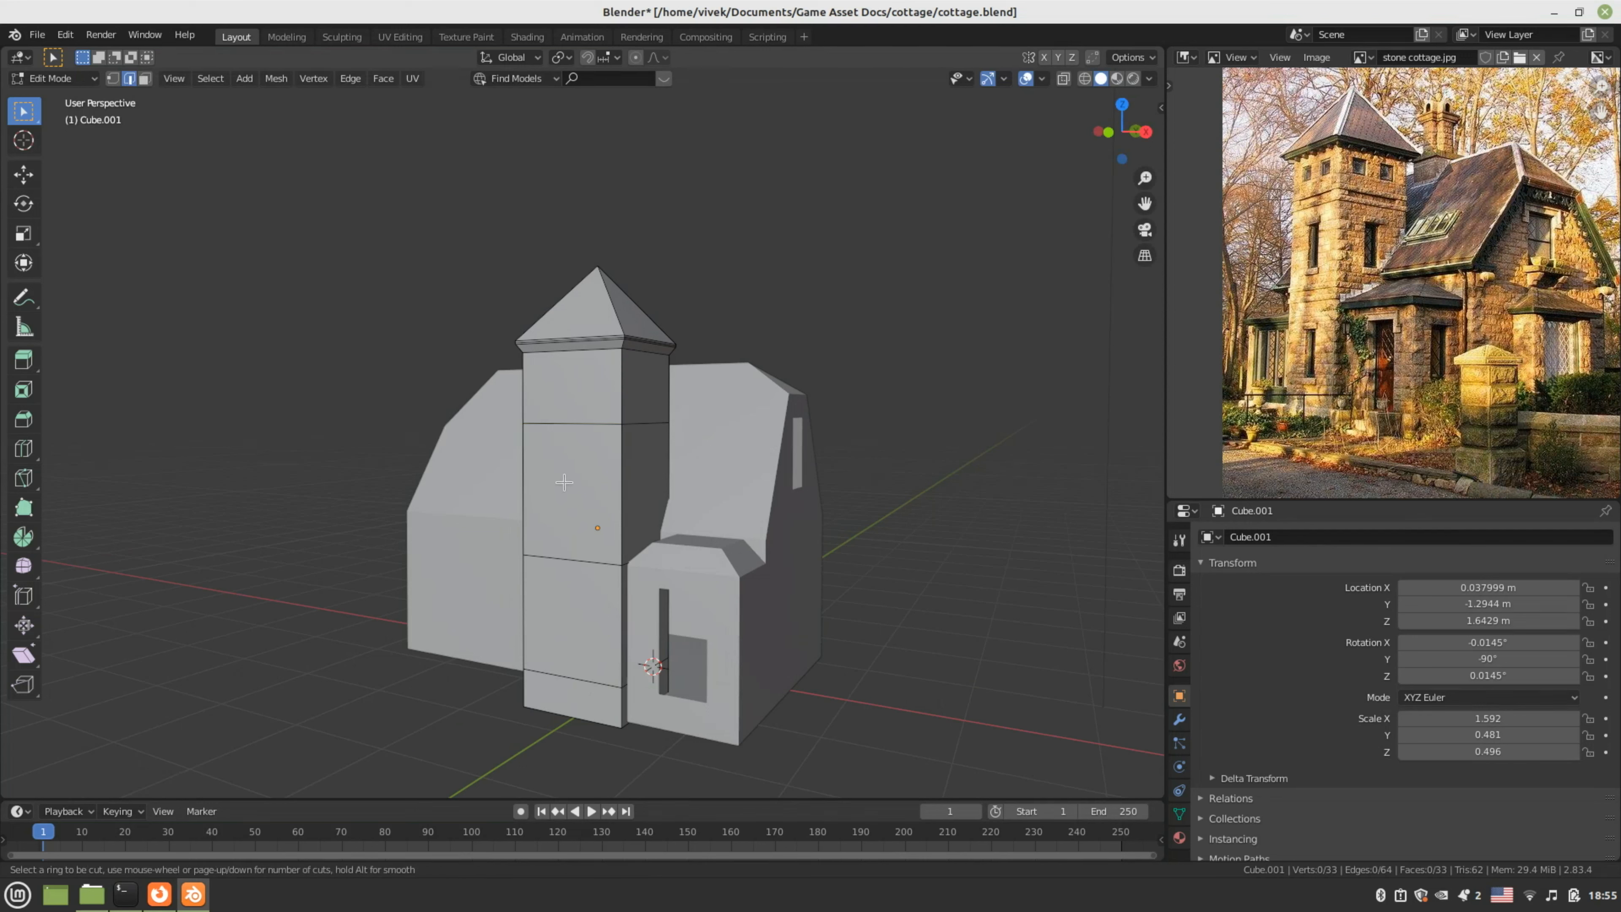
{"action": "scroll", "coordinate": [565, 548], "scroll_direction": "up", "scroll_amount": 1}
{"action": "left_click", "coordinate": [564, 548]}
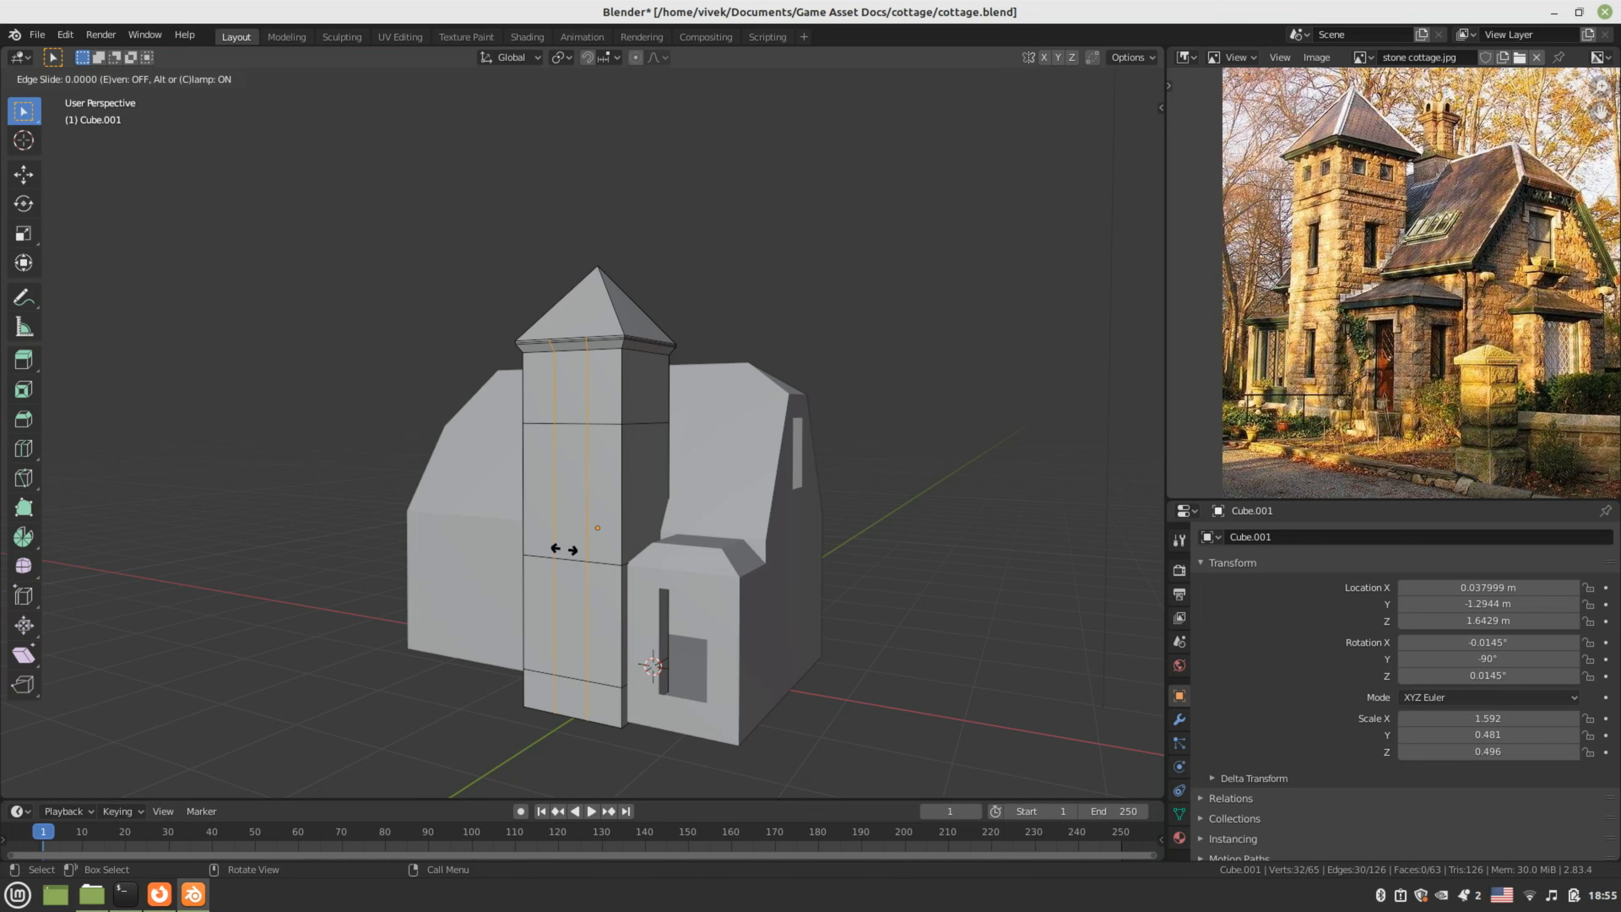
{"action": "right_click", "coordinate": [564, 548]}
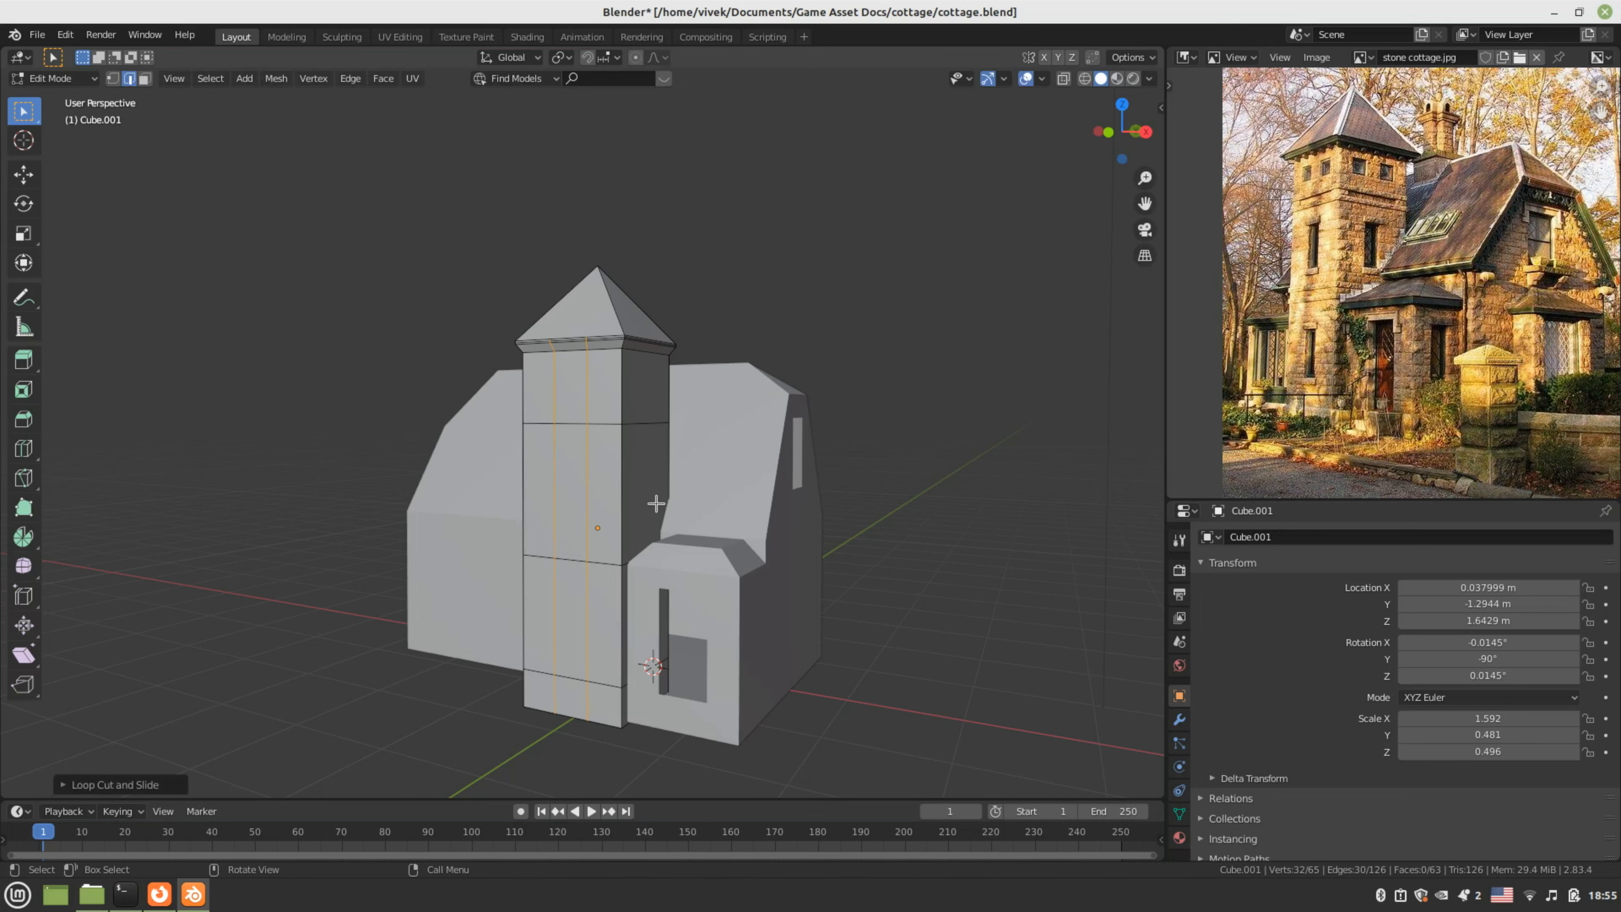
{"action": "middle_click_drag", "start_coordinate": [656, 504], "coordinate": [625, 511]}
{"action": "key", "text": "ctrl+r"}
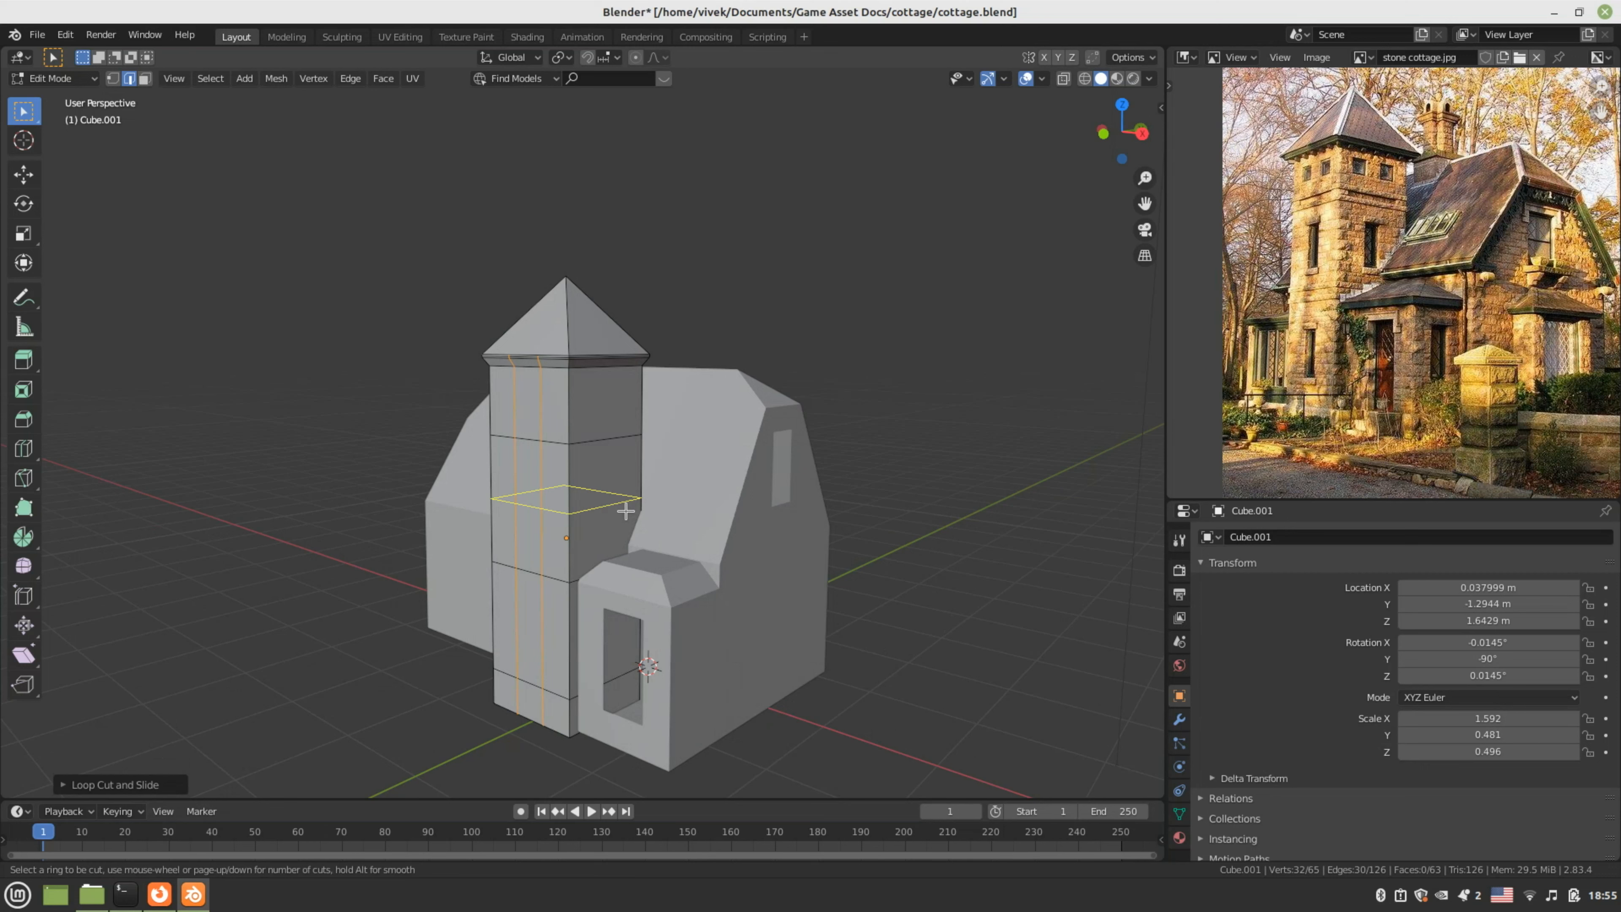
{"action": "scroll", "coordinate": [608, 450], "scroll_direction": "up", "scroll_amount": 1}
{"action": "left_click", "coordinate": [609, 450]}
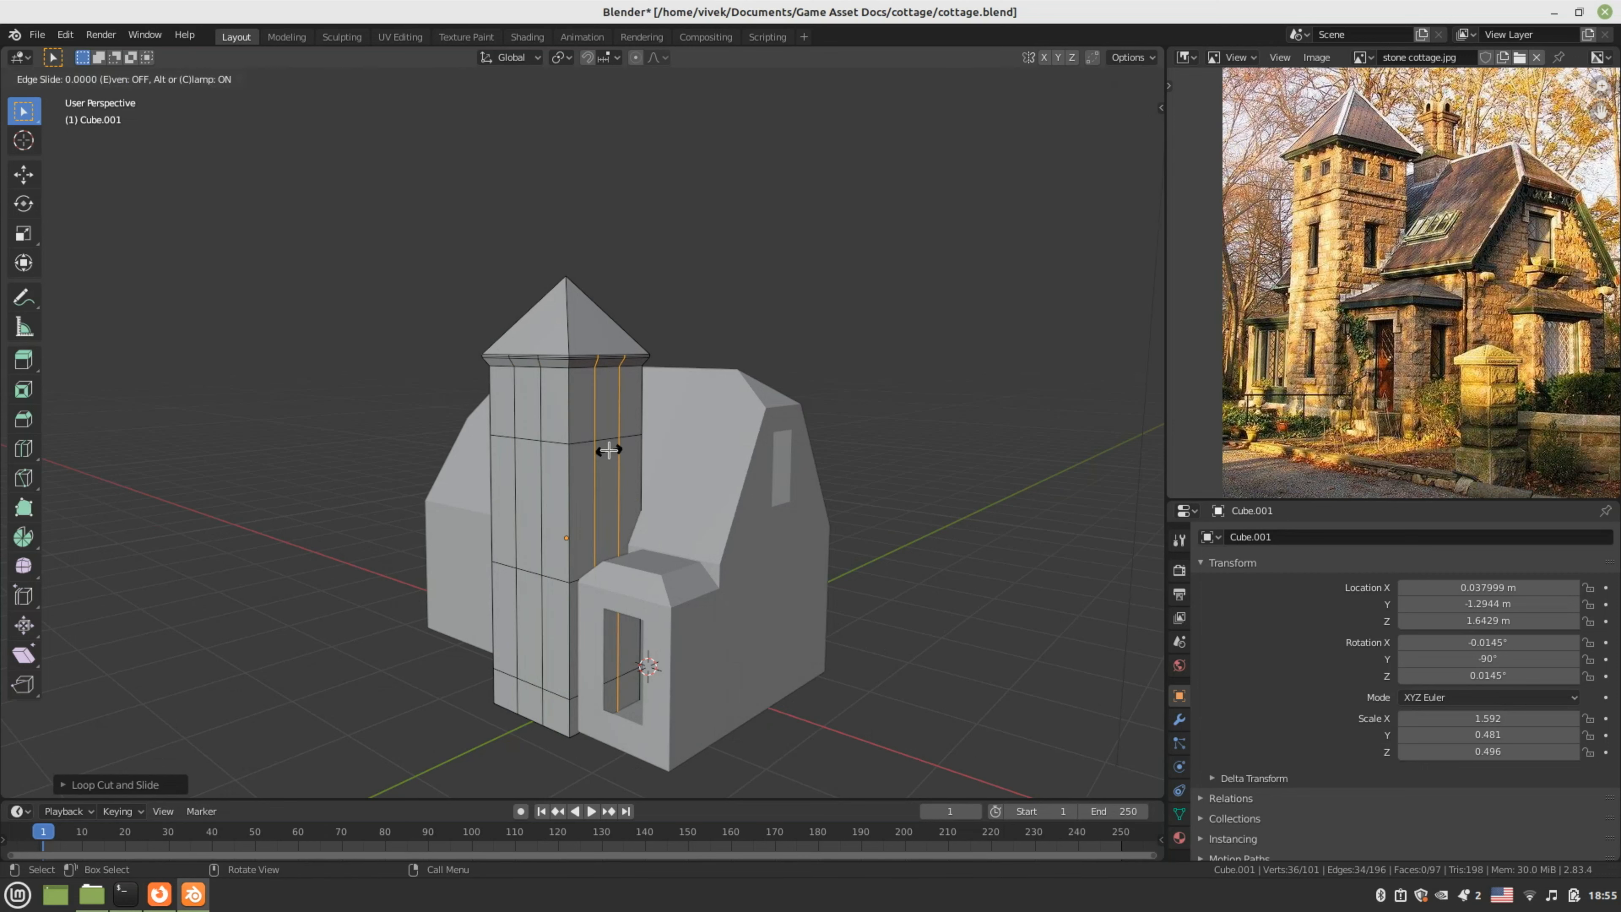
{"action": "right_click", "coordinate": [609, 450]}
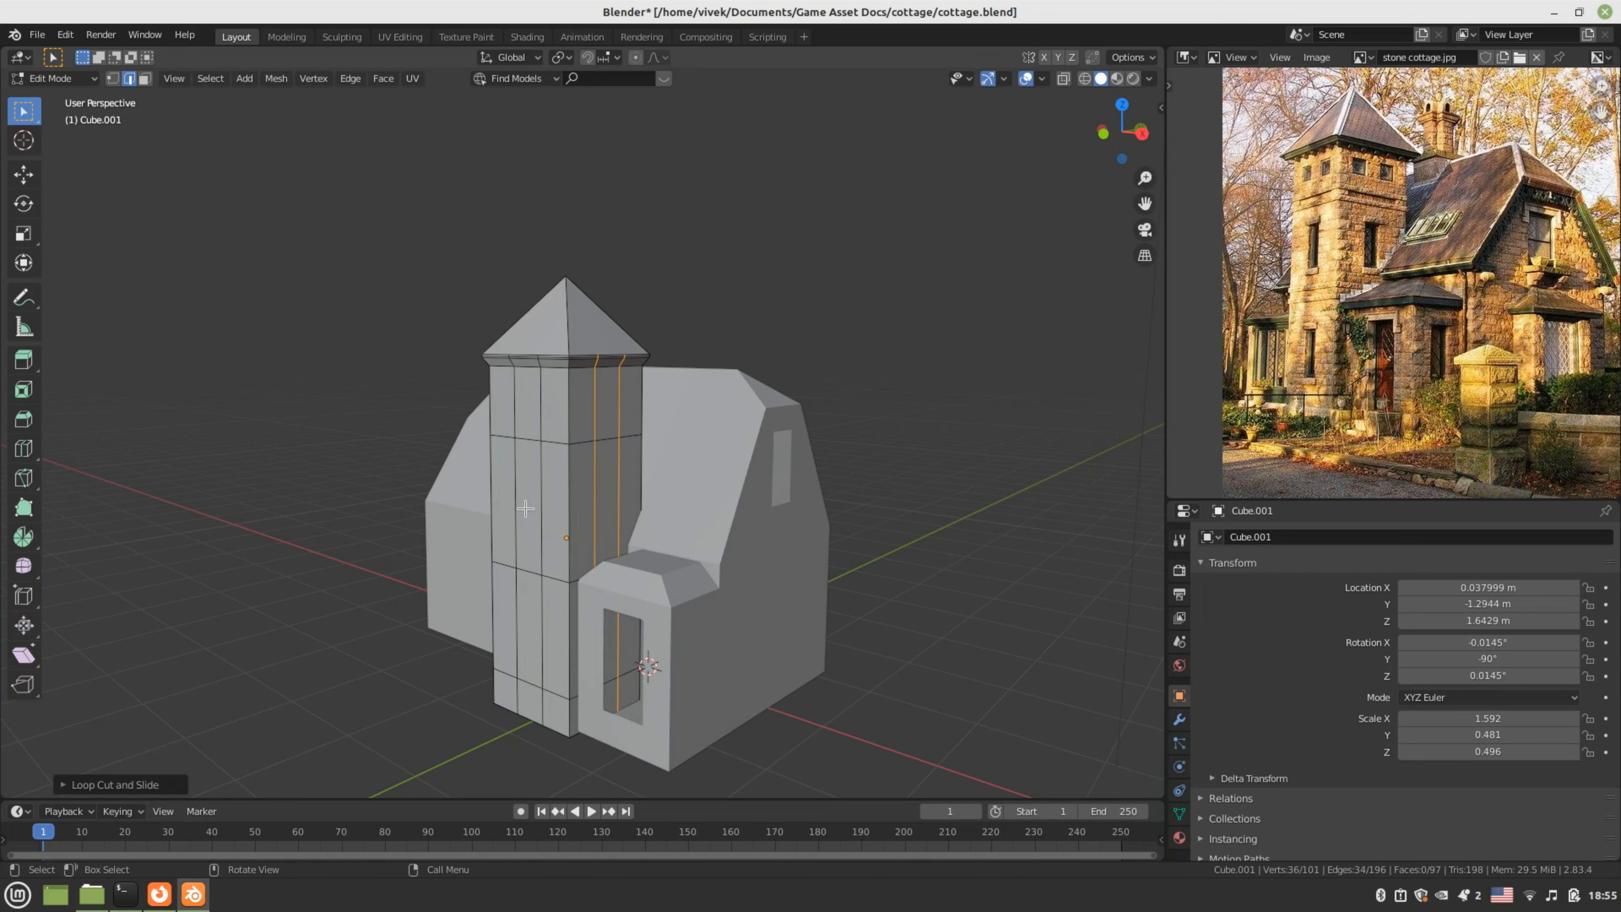
{"action": "key", "text": "ctrl+r"}
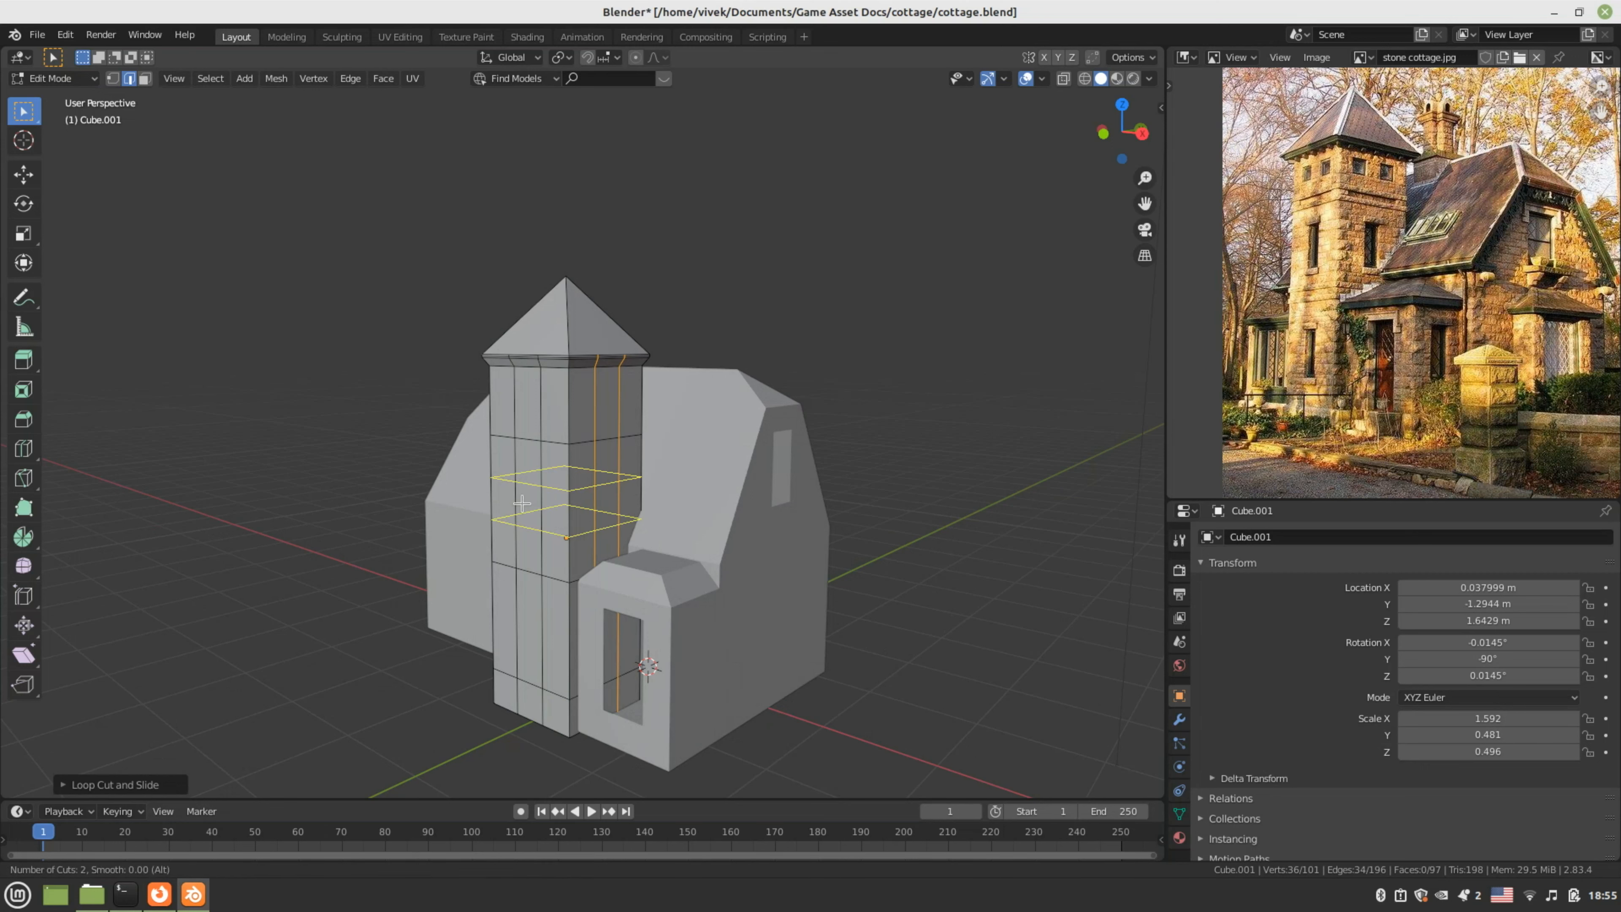
{"action": "left_click", "coordinate": [522, 503]}
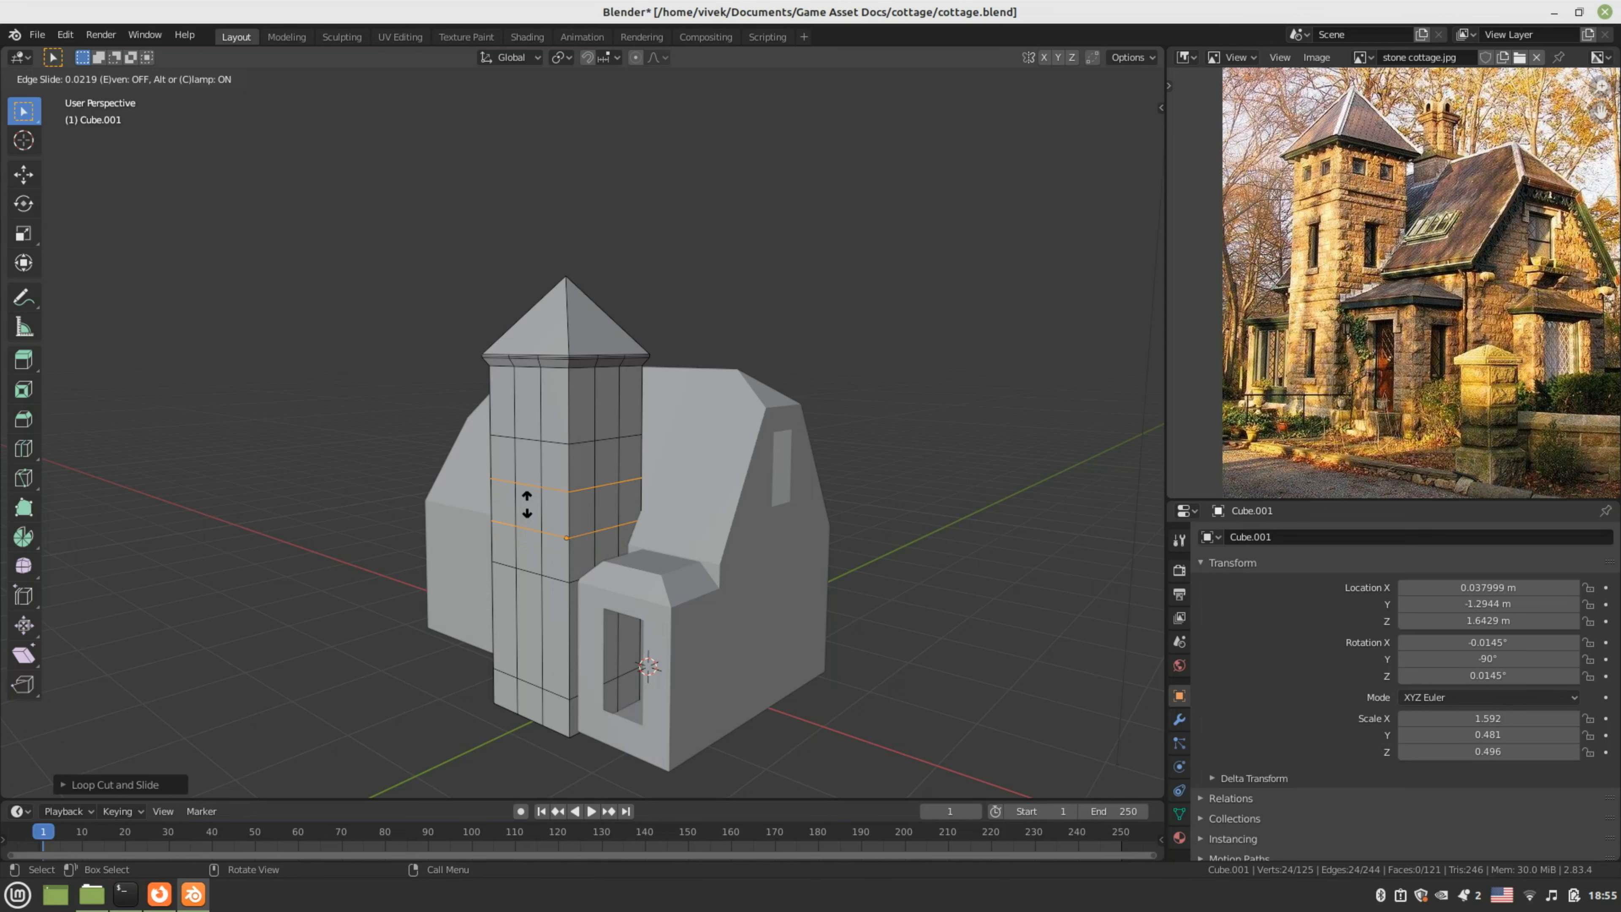
{"action": "right_click", "coordinate": [526, 504]}
{"action": "key", "text": "ctrl+z"}
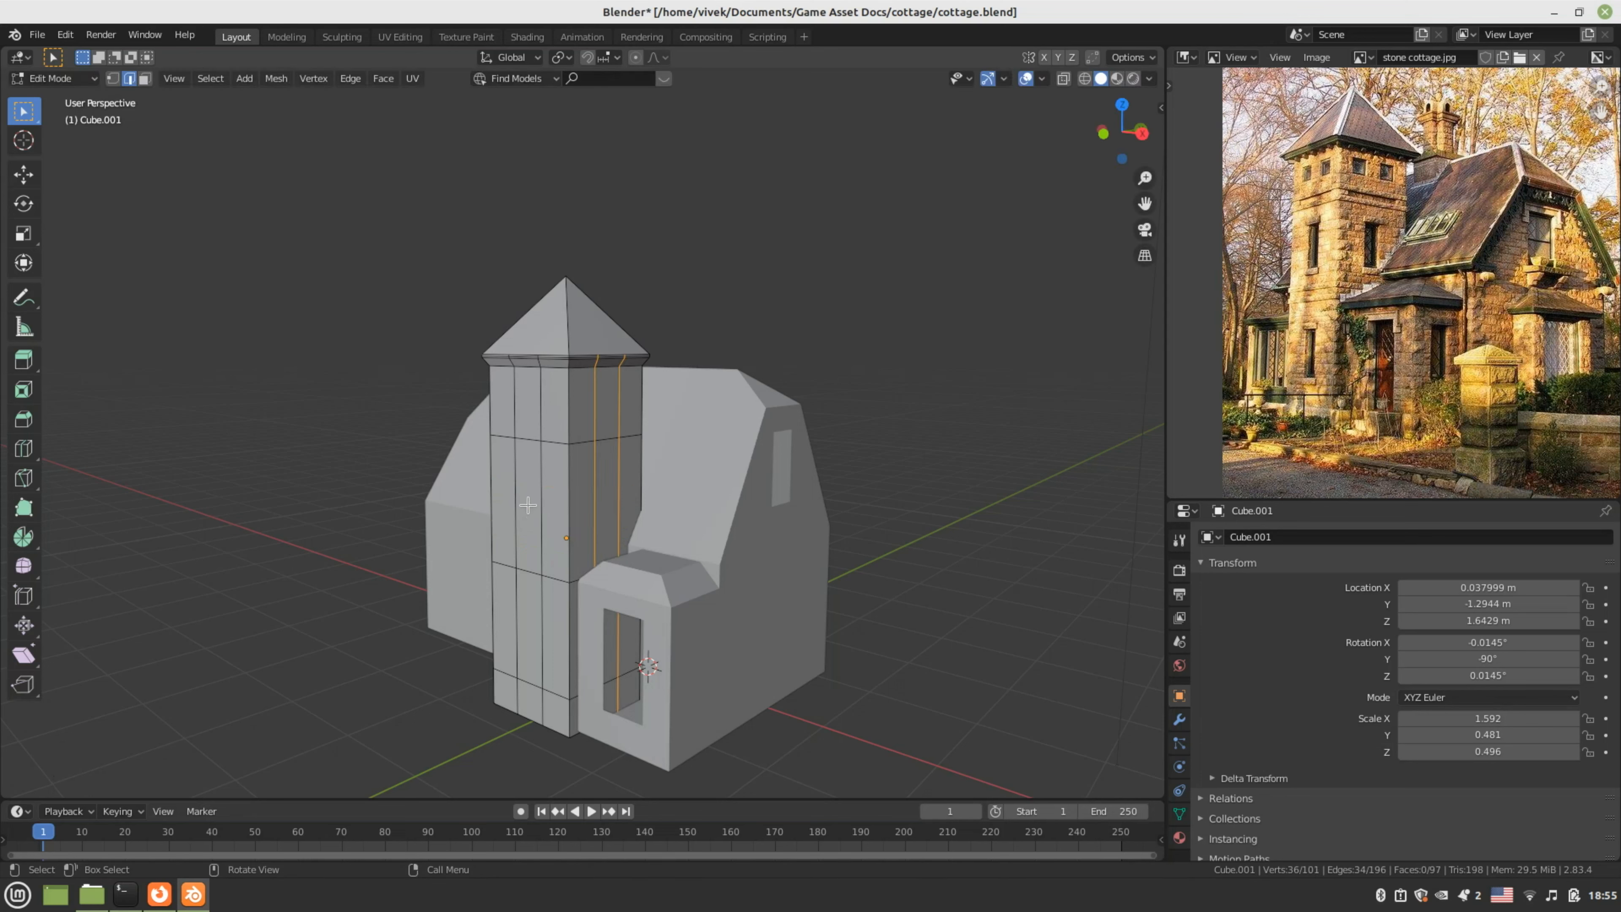
- Add two horizontal loop cuts around the tower's middle section to set the top and bottom edges of the upper windows
{"action": "key", "text": "ctrl+r"}
{"action": "left_click", "coordinate": [528, 505]}
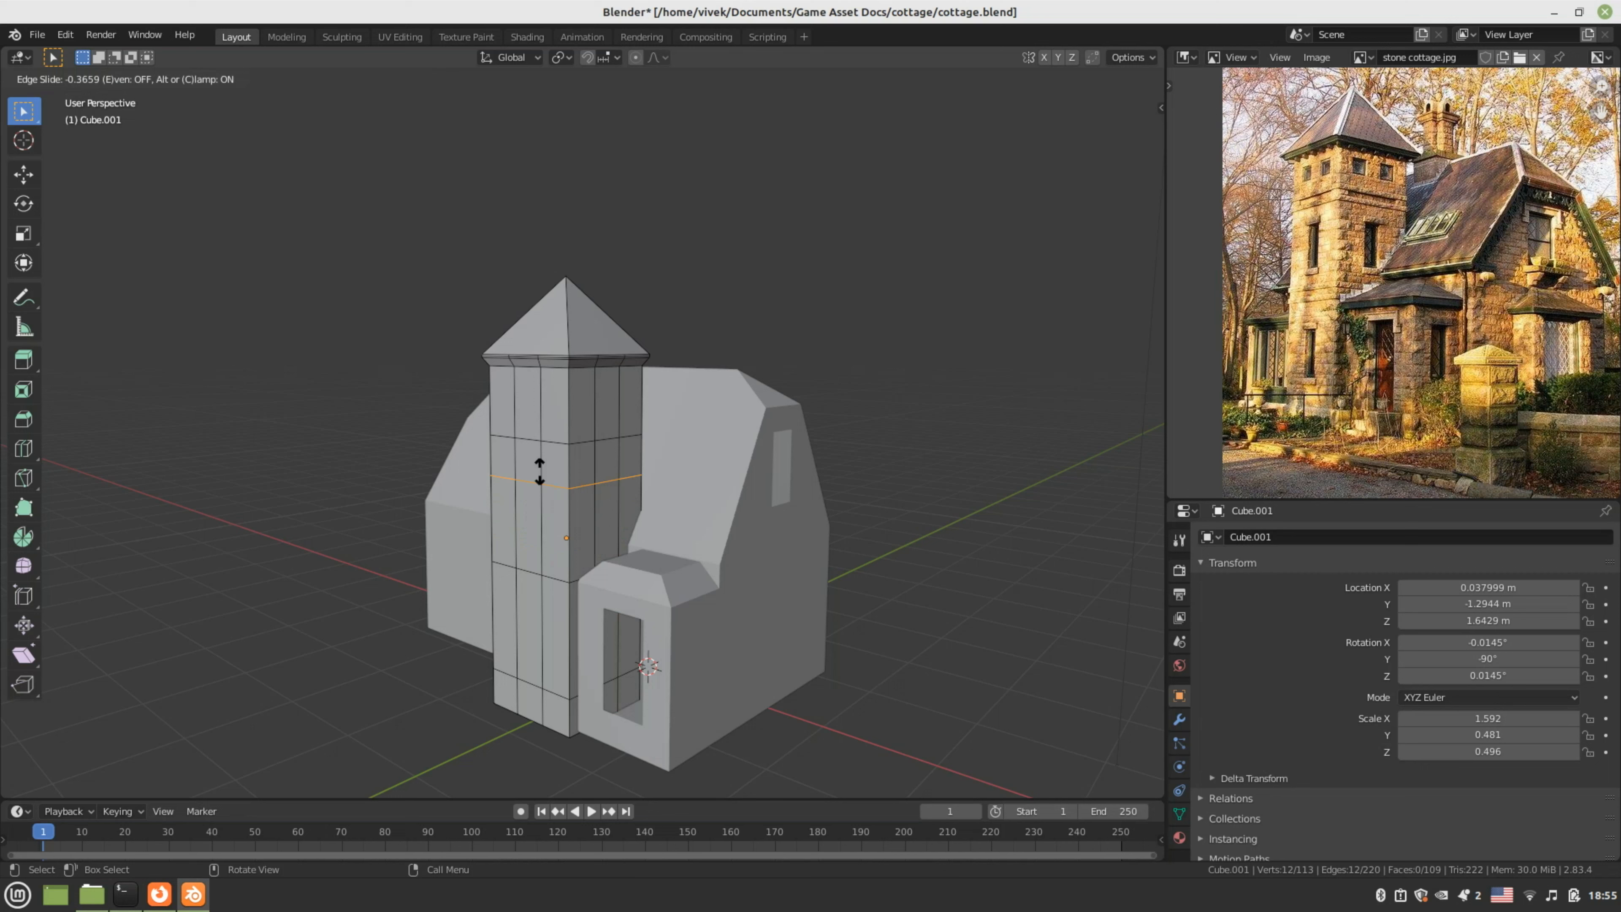
{"action": "left_click", "coordinate": [546, 461]}
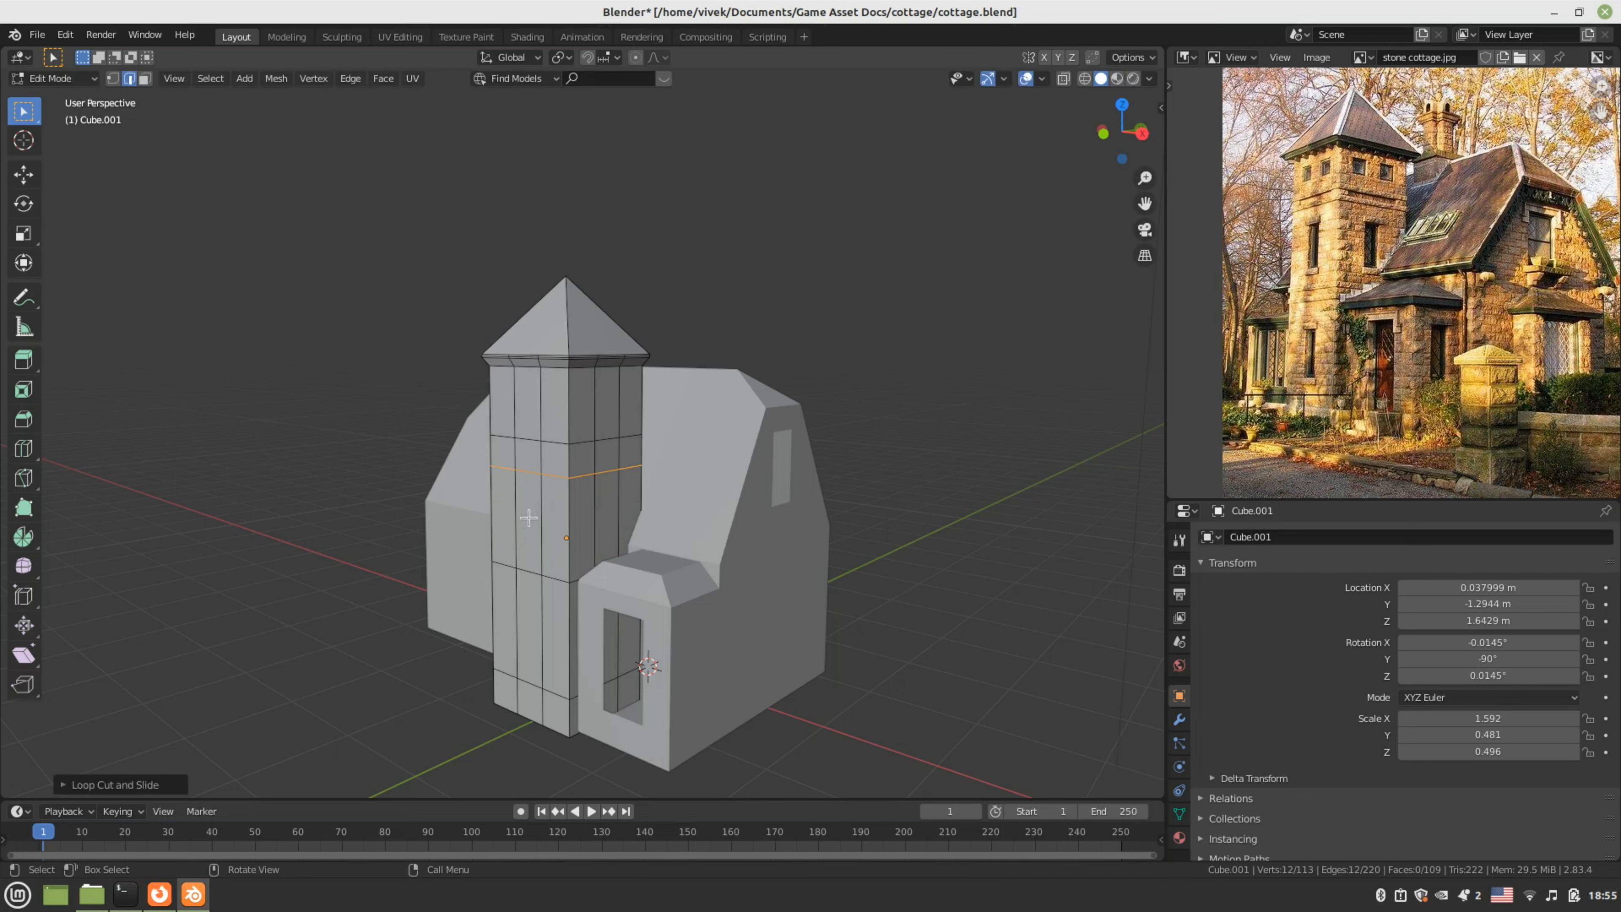
{"action": "key", "text": "ctrl+r"}
{"action": "left_click", "coordinate": [523, 538]}
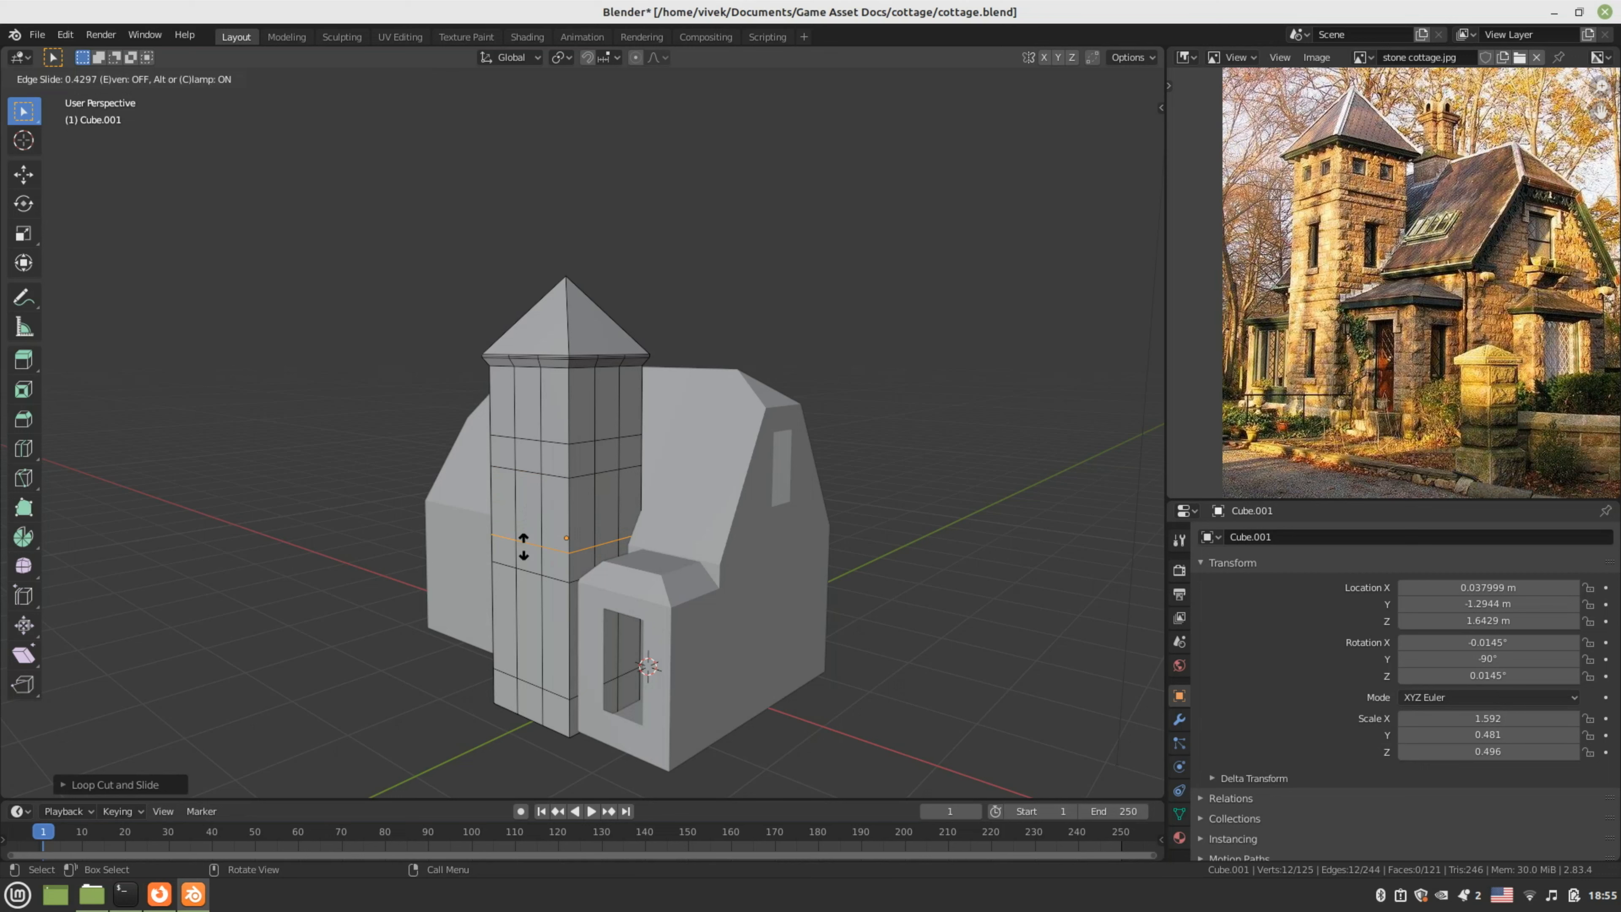
{"action": "left_click", "coordinate": [524, 547]}
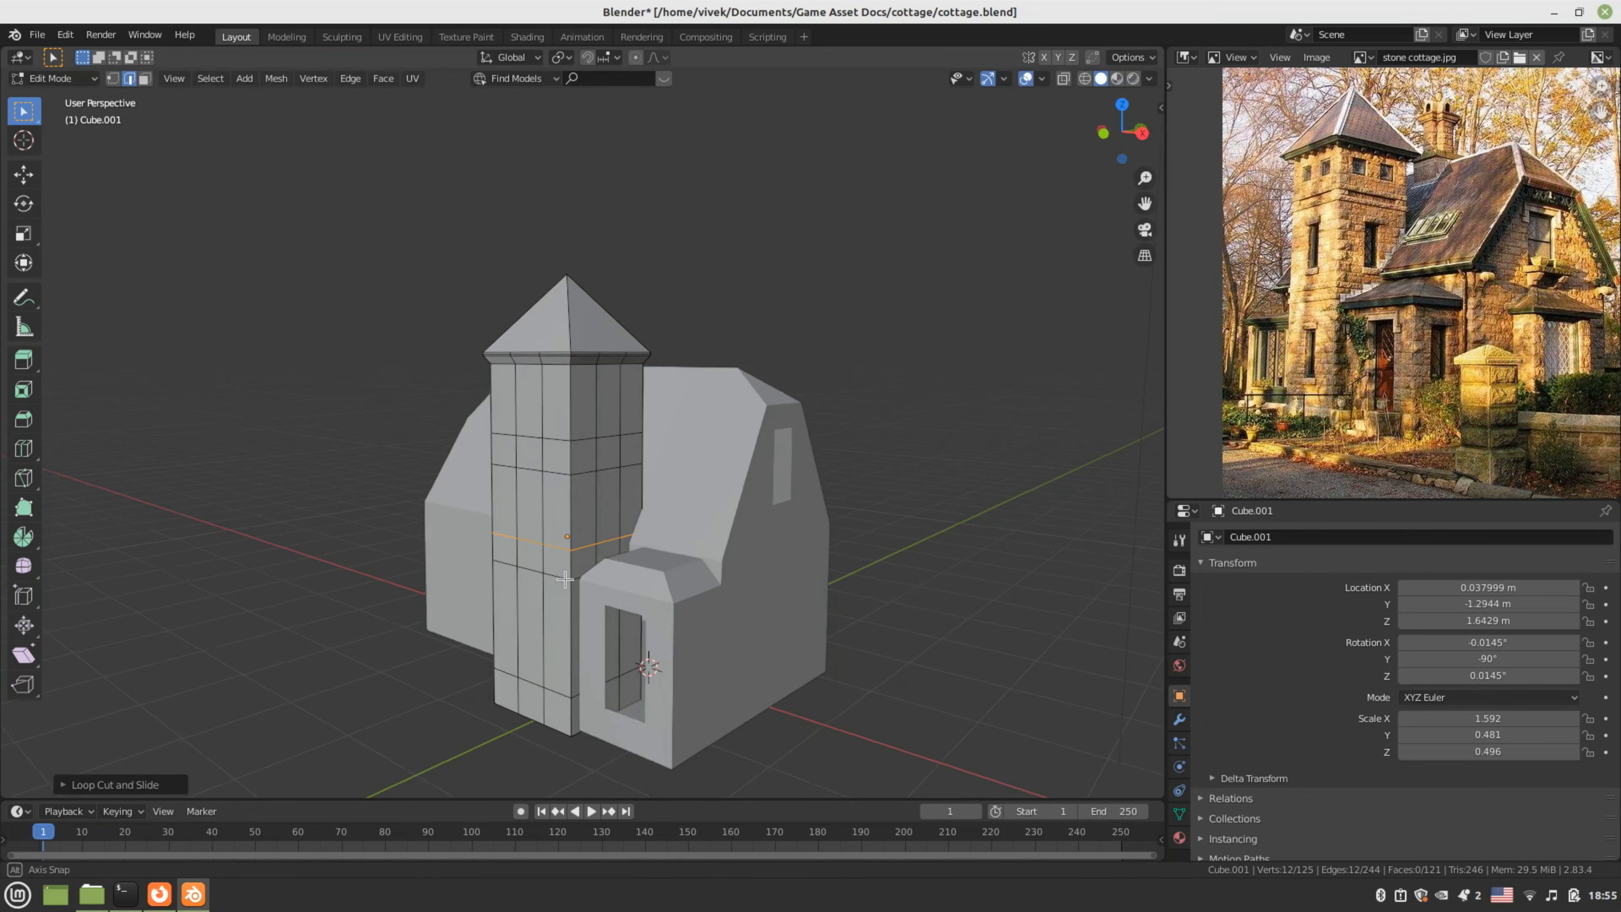
- Add two horizontal loop cuts around the tower's lower section to set the top and bottom edges of the lower window
{"action": "middle_click_drag", "start_coordinate": [565, 579], "coordinate": [565, 574]}
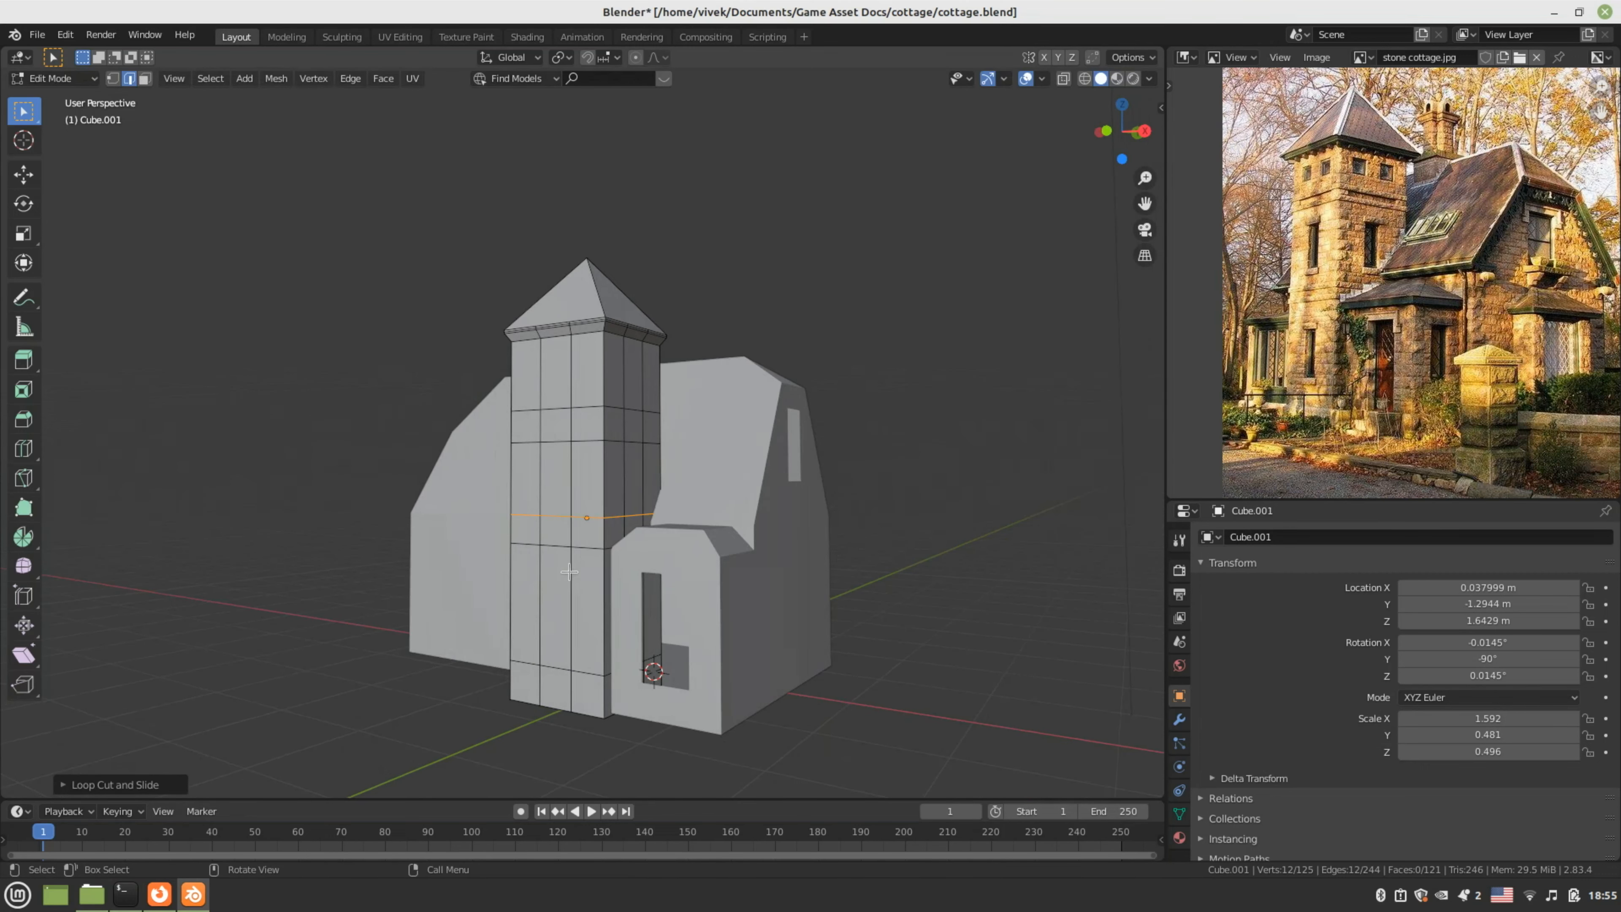
{"action": "key", "text": "ctrl+r"}
{"action": "left_click", "coordinate": [546, 600]}
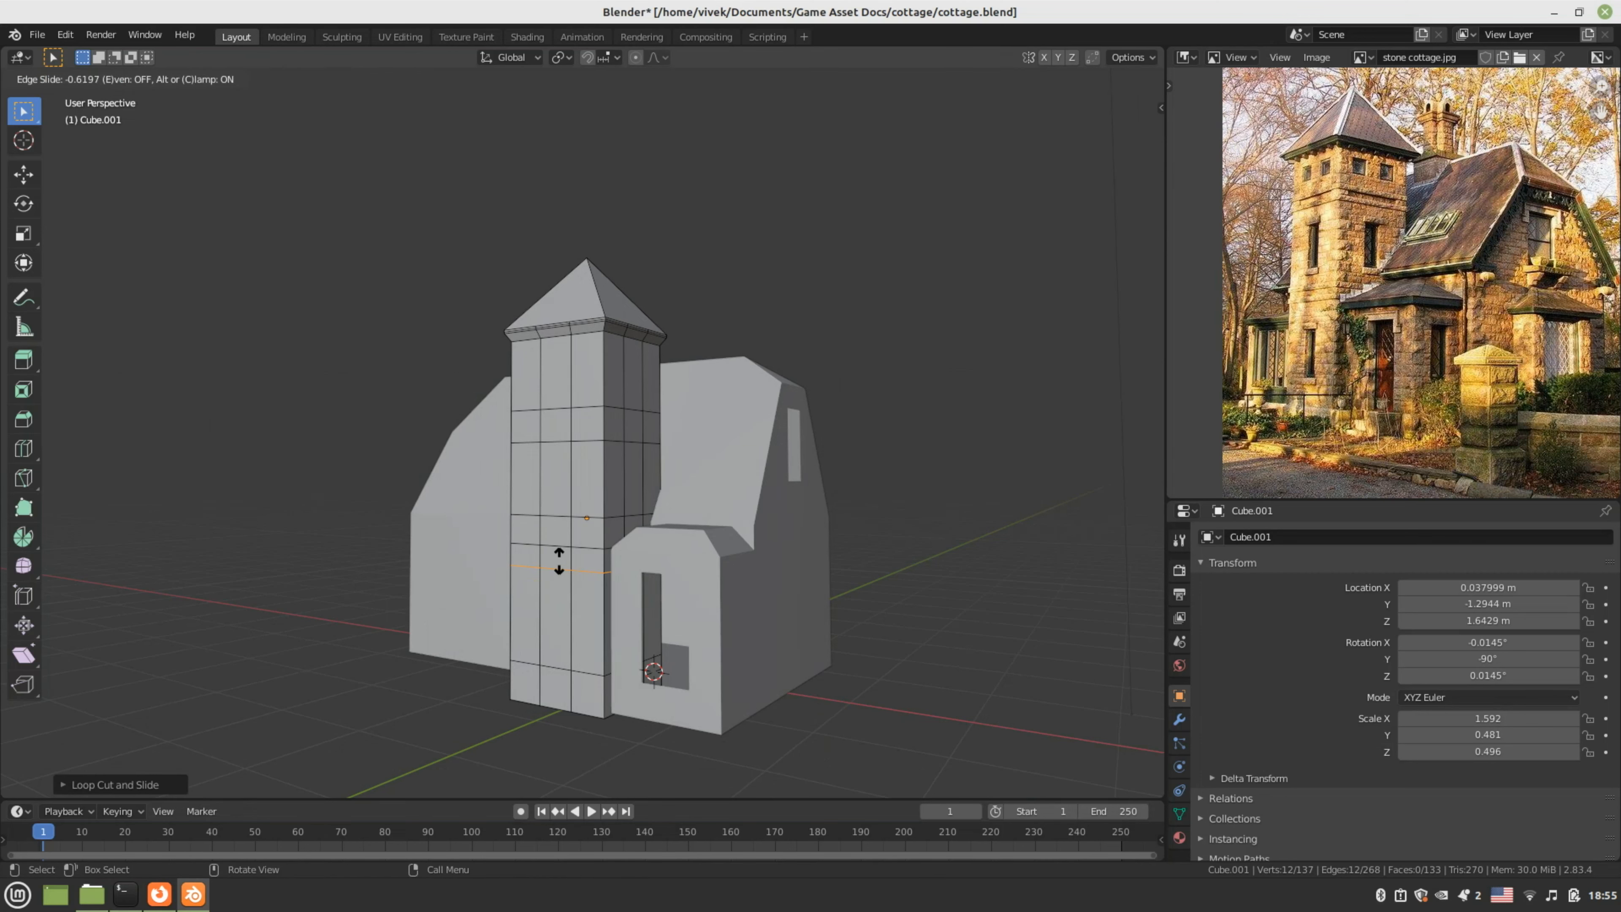
{"action": "left_click", "coordinate": [559, 561]}
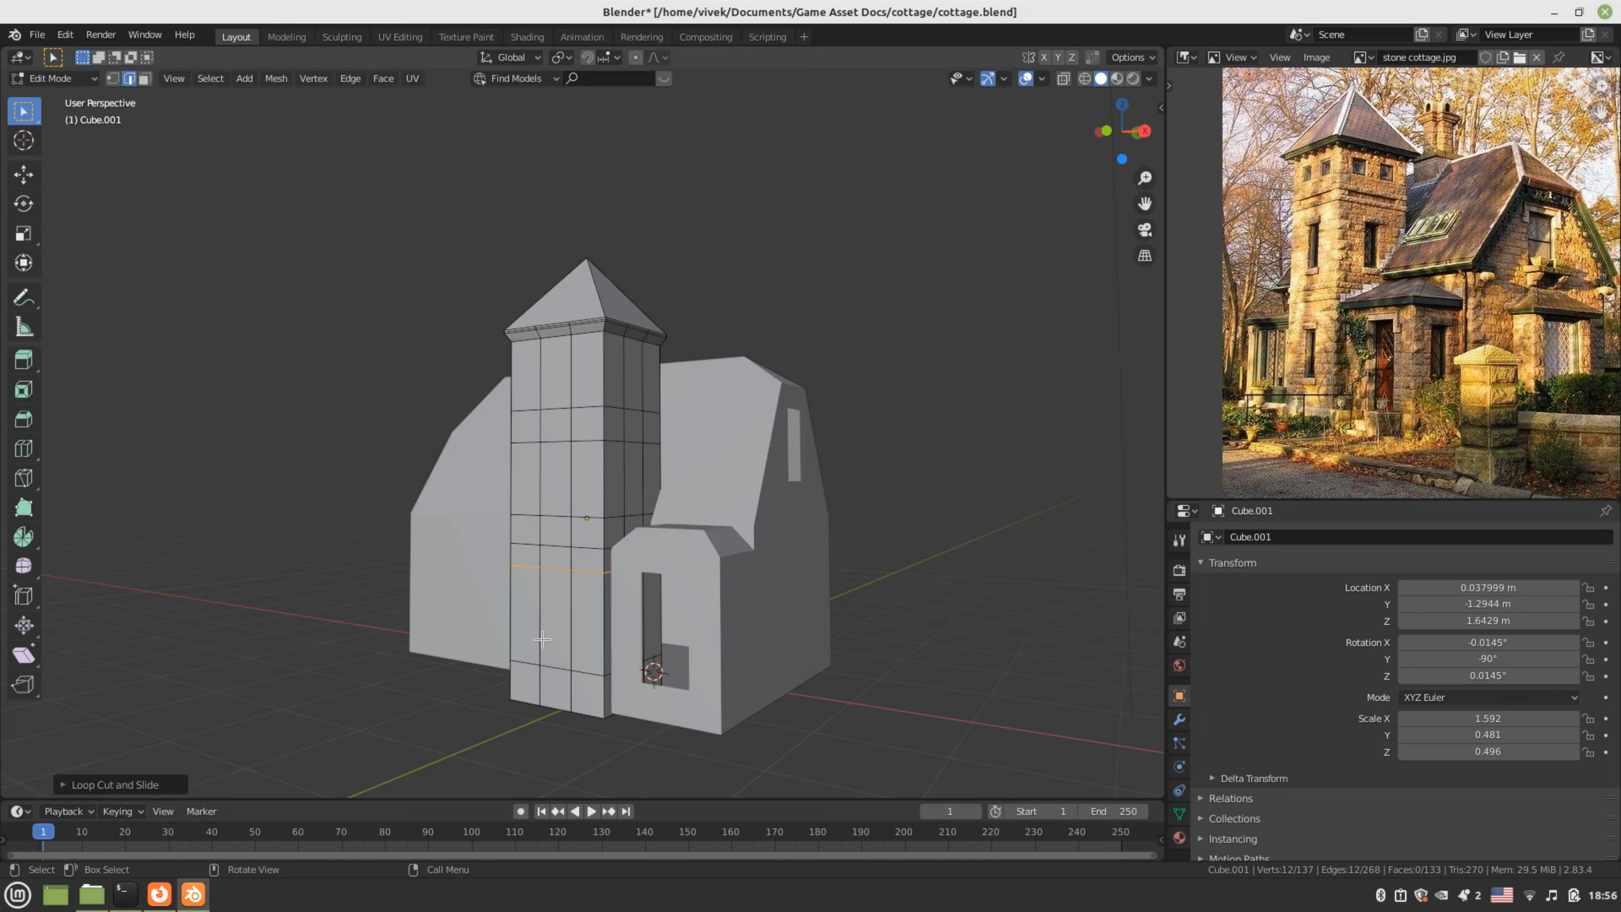
{"action": "key", "text": "ctrl+r"}
{"action": "left_click", "coordinate": [542, 642]}
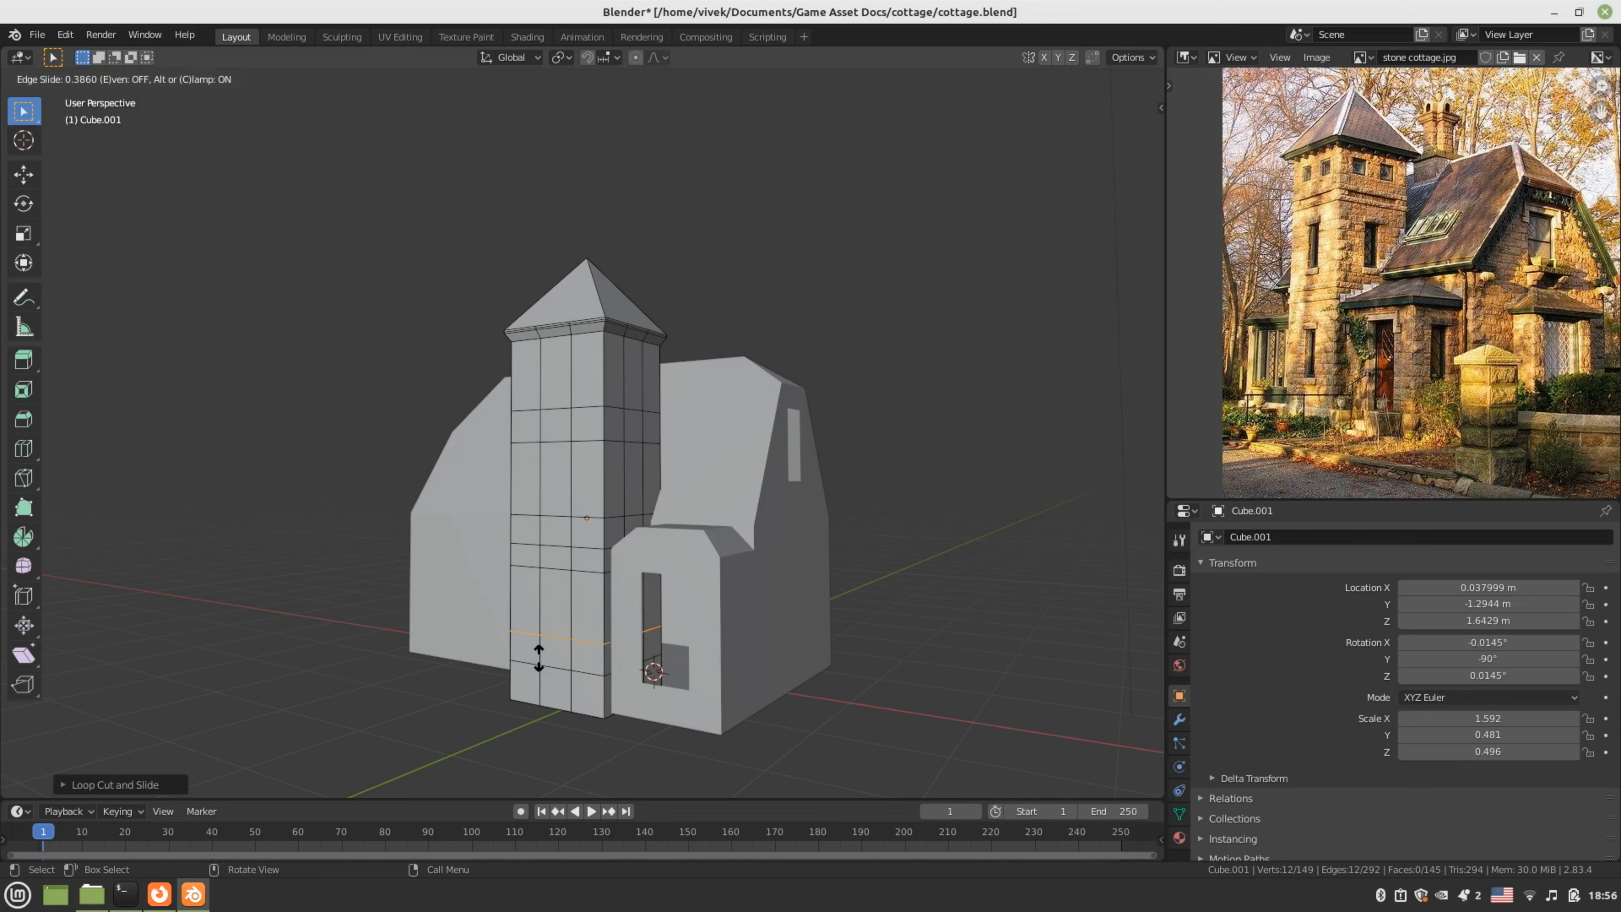
{"action": "left_click", "coordinate": [539, 658]}
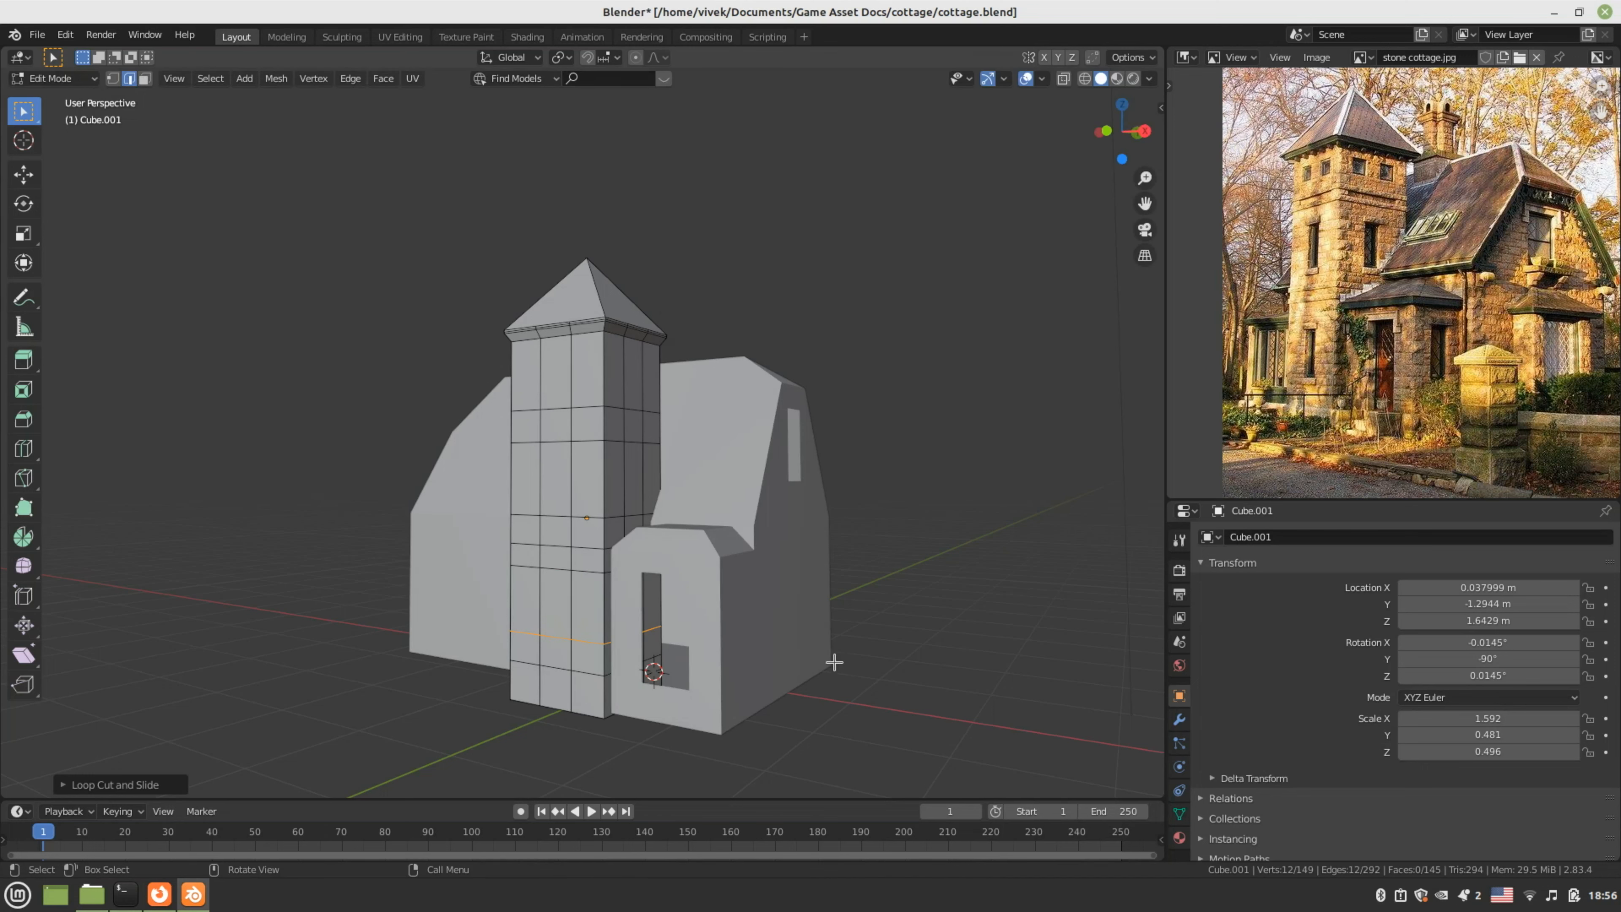
{"action": "left_click", "coordinate": [872, 643]}
- Delete the tower's central window faces, two on the front and the upper one on the adjacent side, and save the file
{"action": "mouse_move", "coordinate": [880, 642]}
{"action": "middle_mouse_down"}
{"action": "mouse_move", "coordinate": [923, 642]}
{"action": "mouse_move", "coordinate": [851, 634]}
{"action": "middle_mouse_up"}
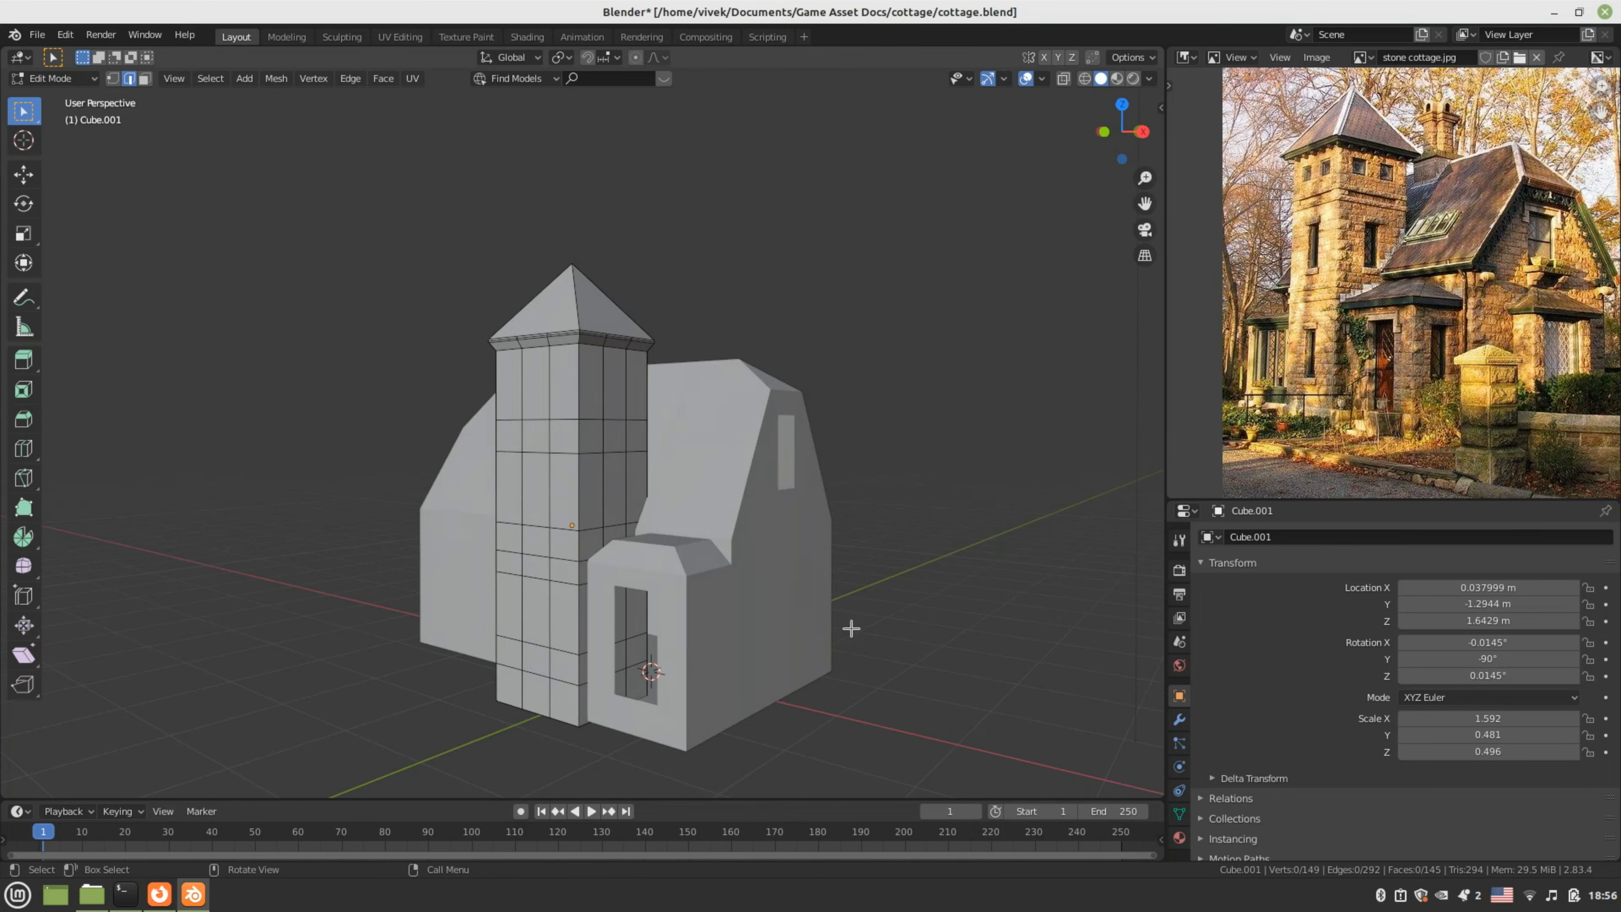
{"action": "left_click", "coordinate": [539, 504]}
{"action": "key", "text": "3"}
{"action": "left_click", "coordinate": [539, 504]}
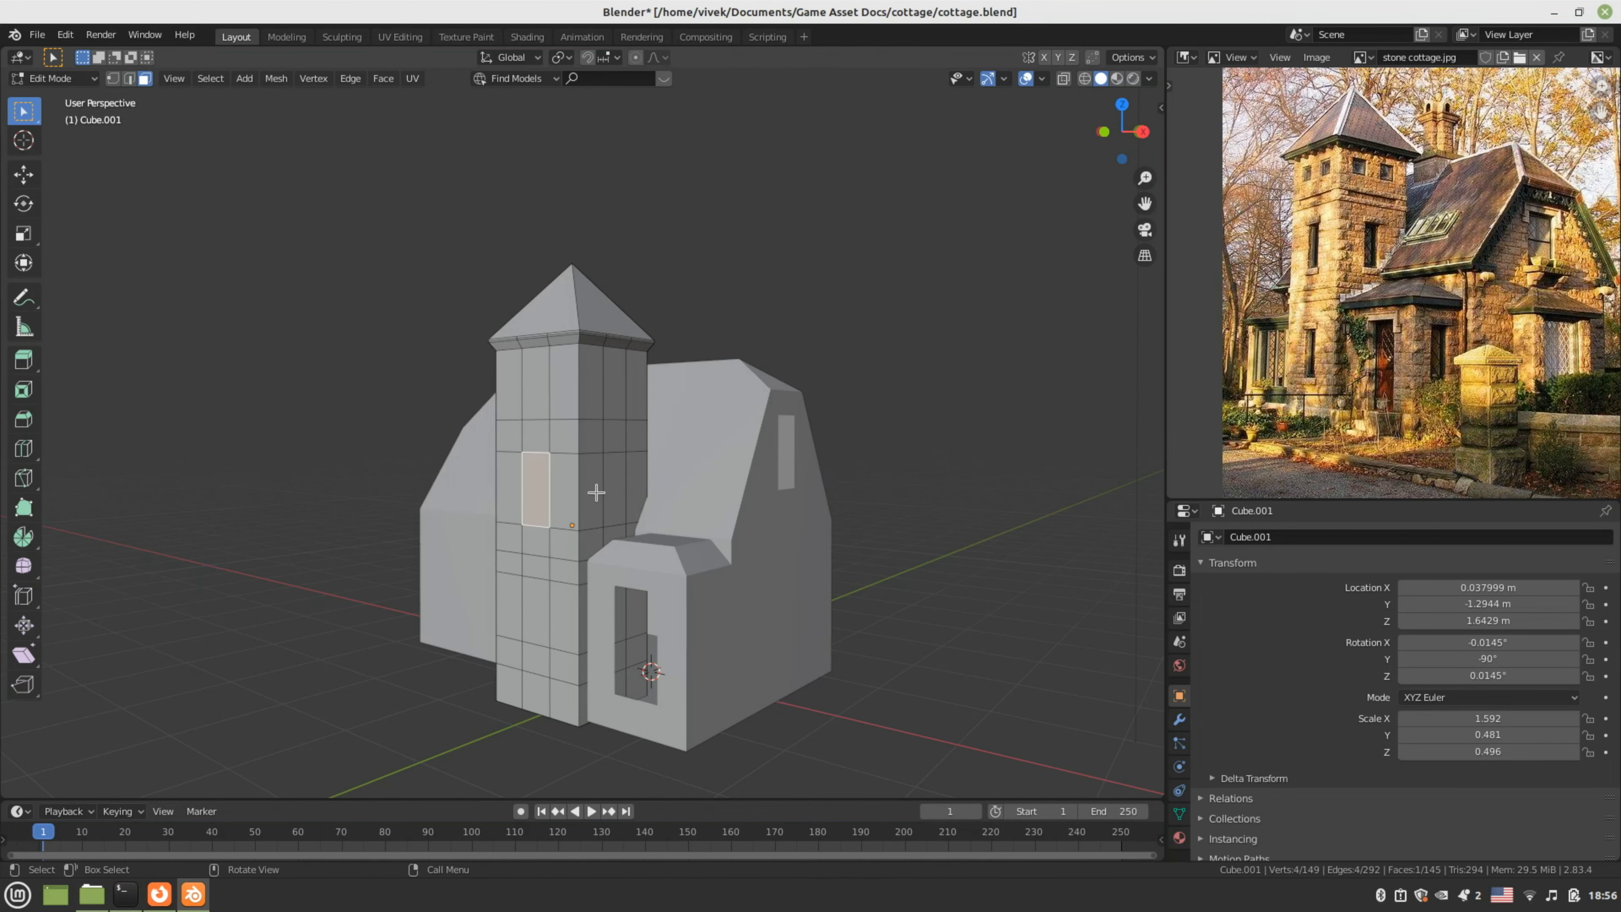
{"action": "left_click", "coordinate": [617, 487], "text": "shift"}
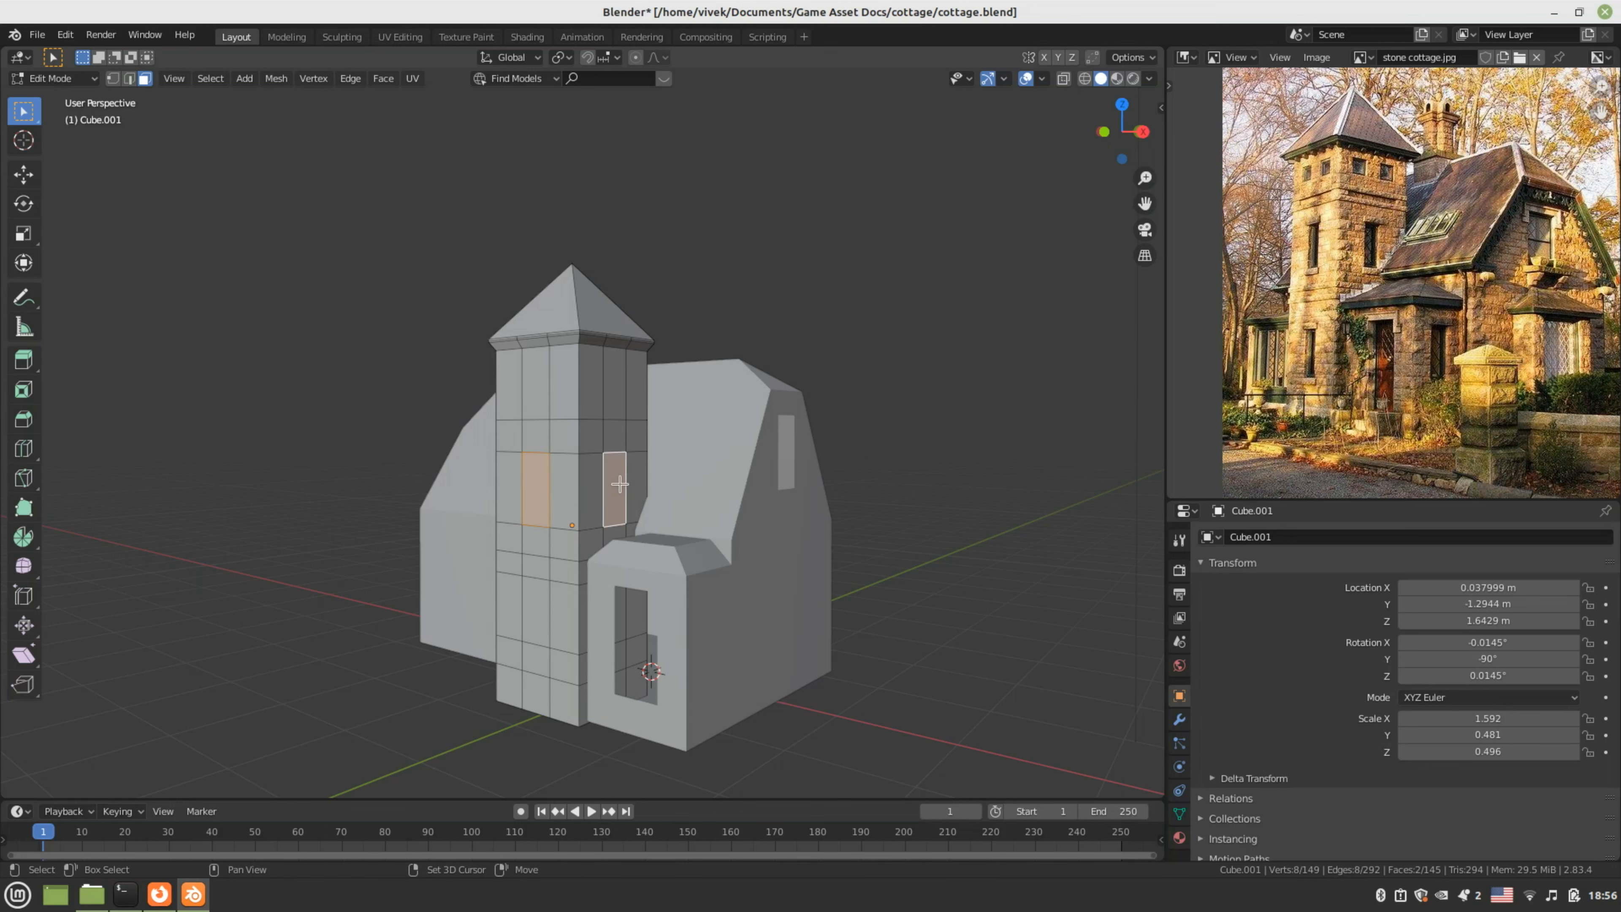
{"action": "left_click", "coordinate": [536, 624], "text": "shift"}
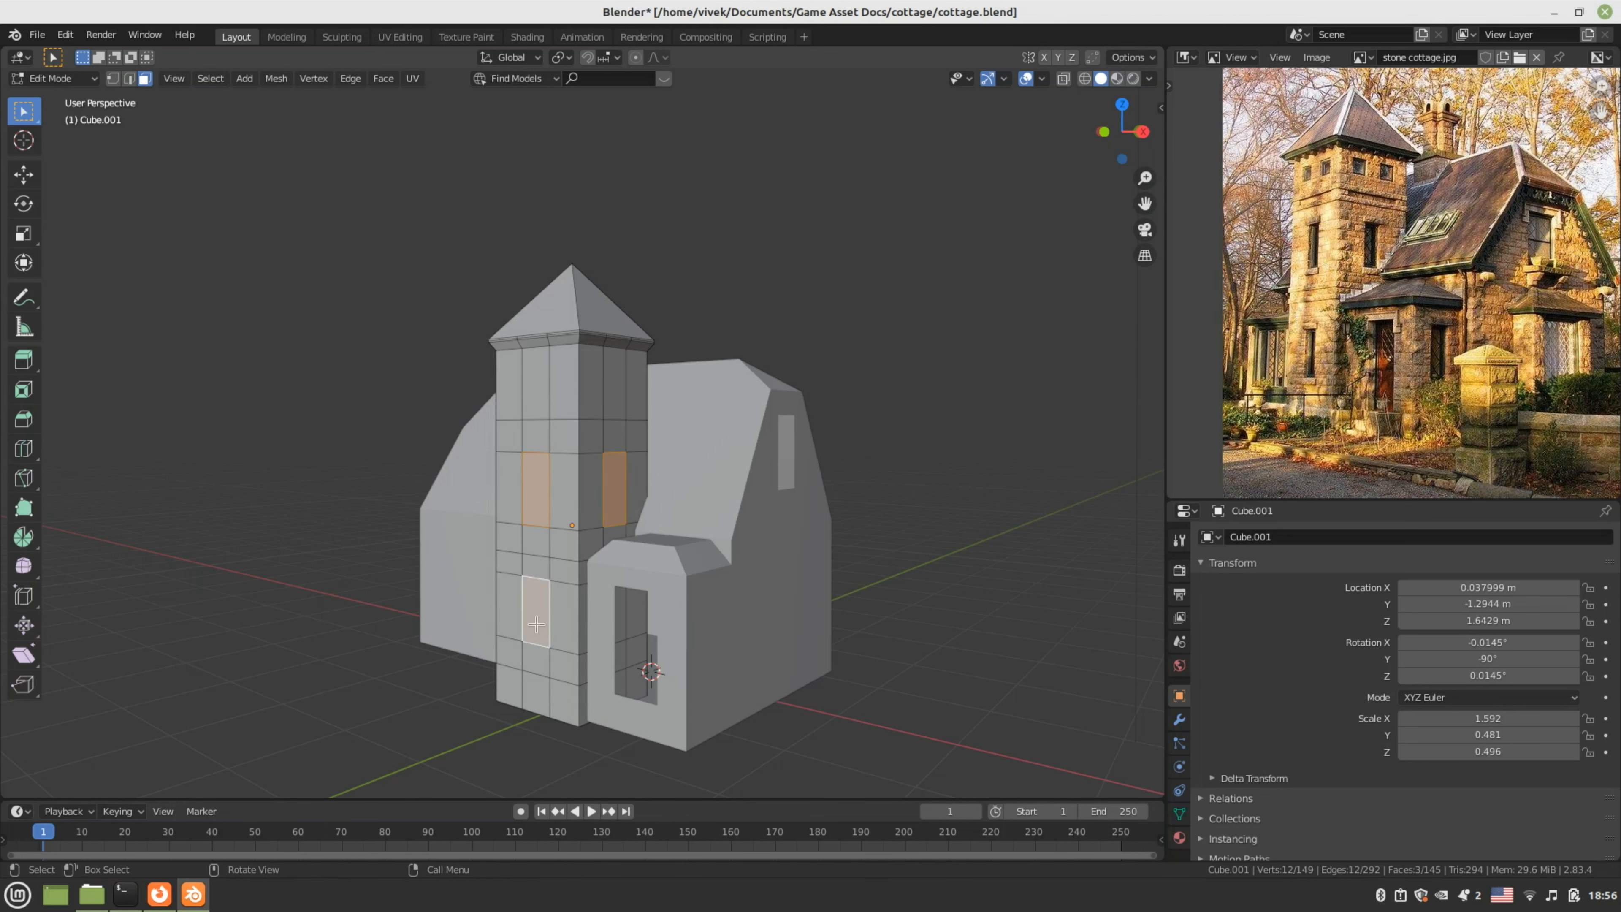
{"action": "key", "text": "x"}
{"action": "left_click", "coordinate": [535, 624]}
{"action": "middle_click_drag", "start_coordinate": [535, 623], "coordinate": [741, 617]}
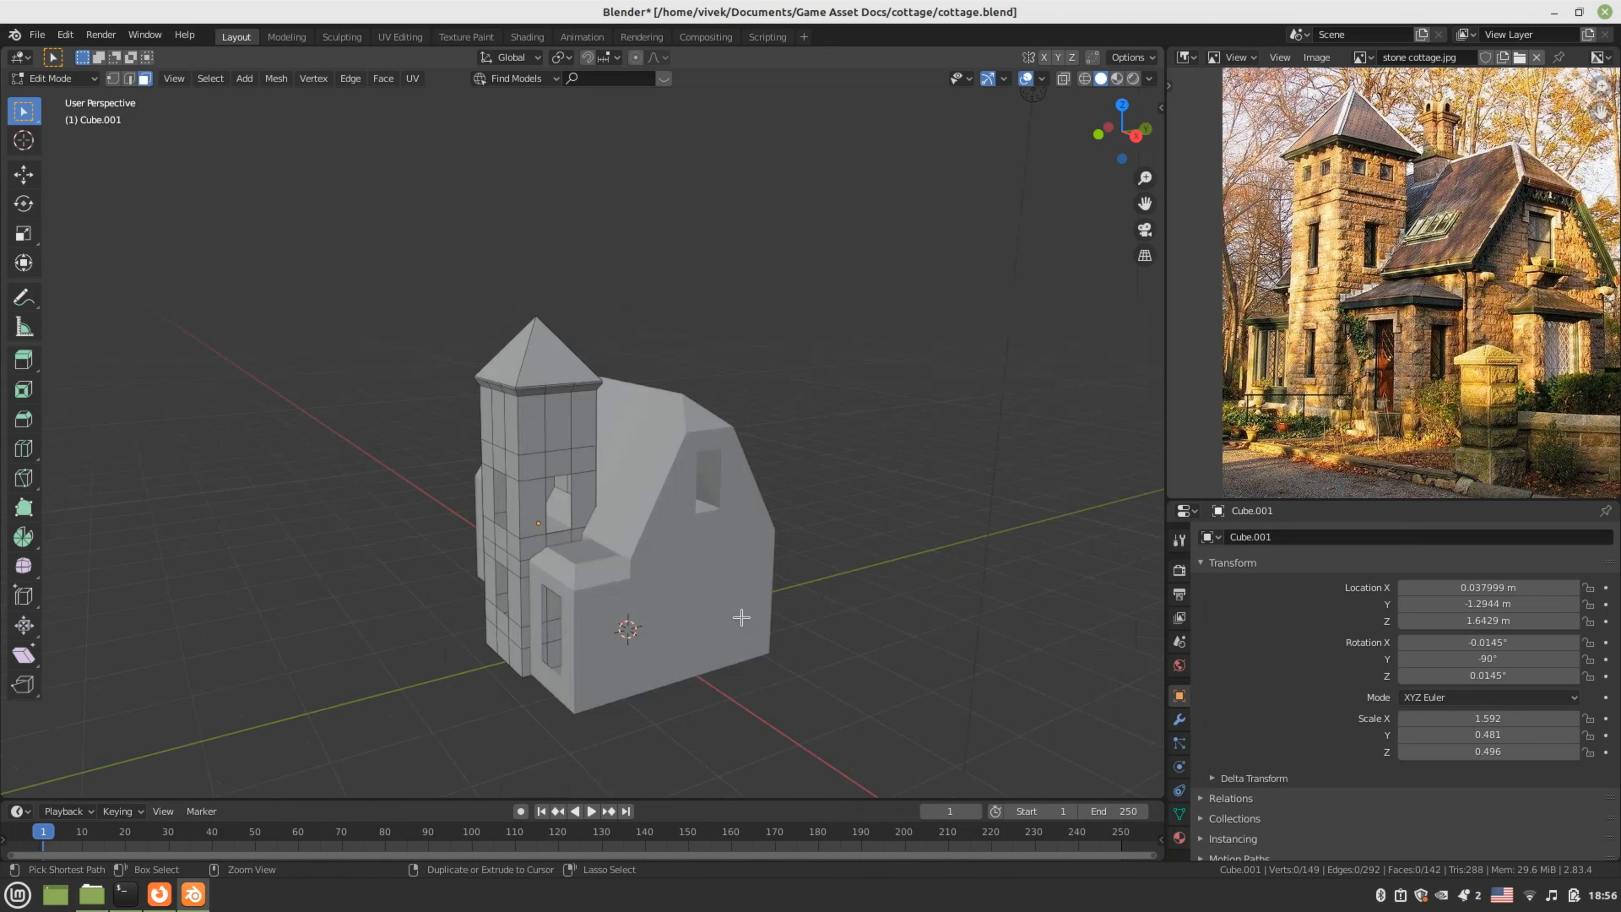
{"action": "key", "text": "ctrl+s"}
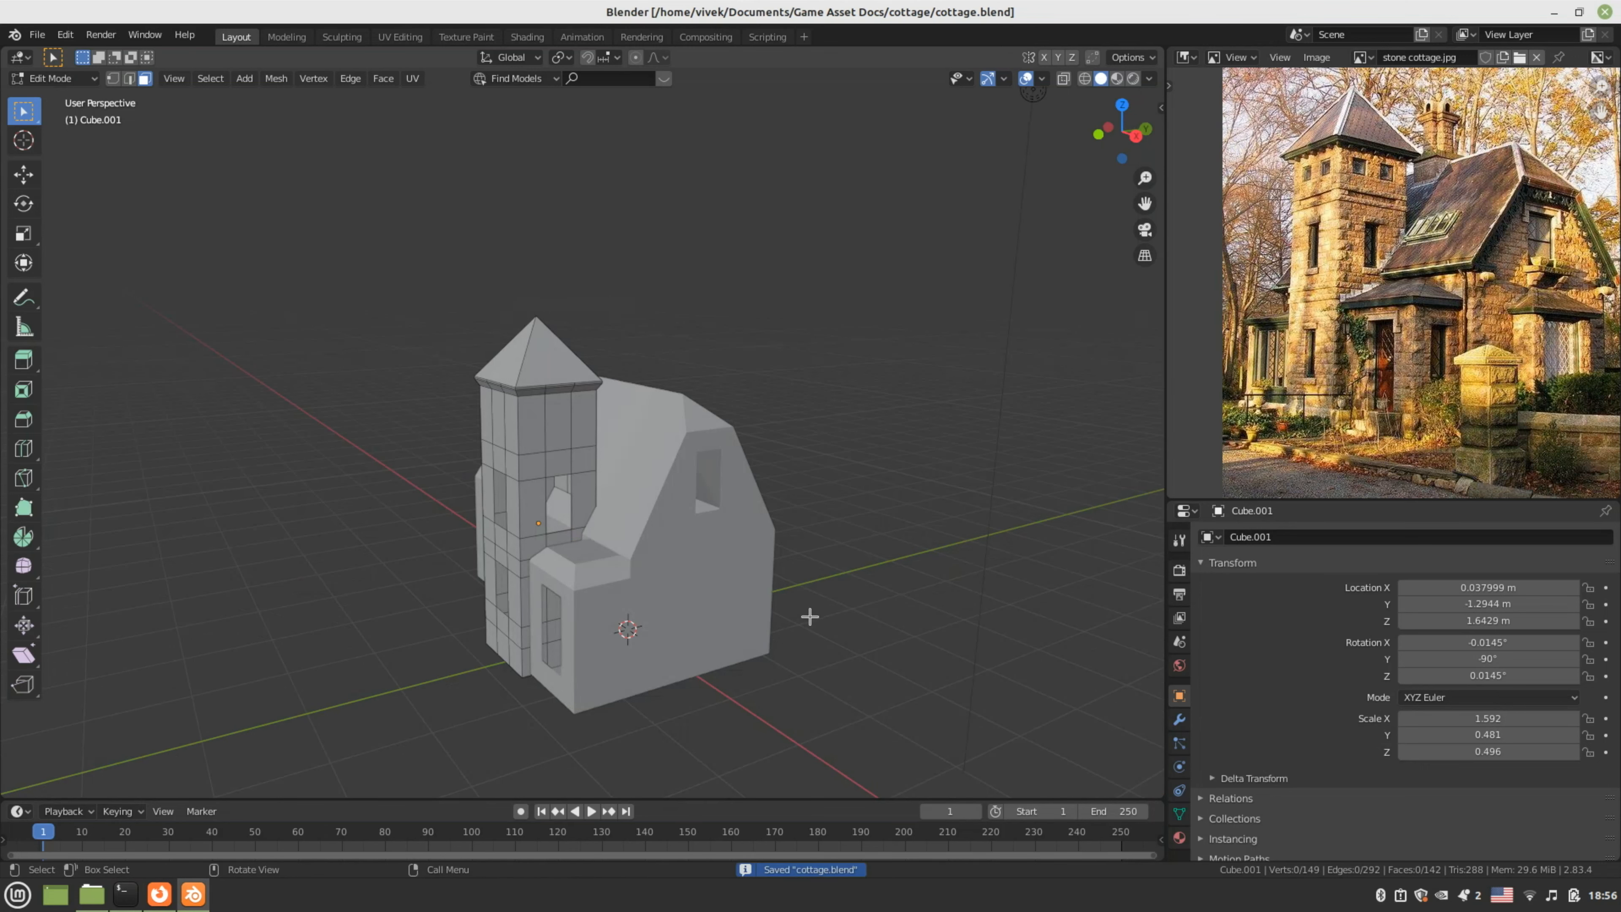
- Edit the main house mesh and add two vertical loop cuts through the gable end's lower wall, one on each side of its centre line
{"action": "middle_click_drag", "start_coordinate": [807, 616], "coordinate": [806, 540]}
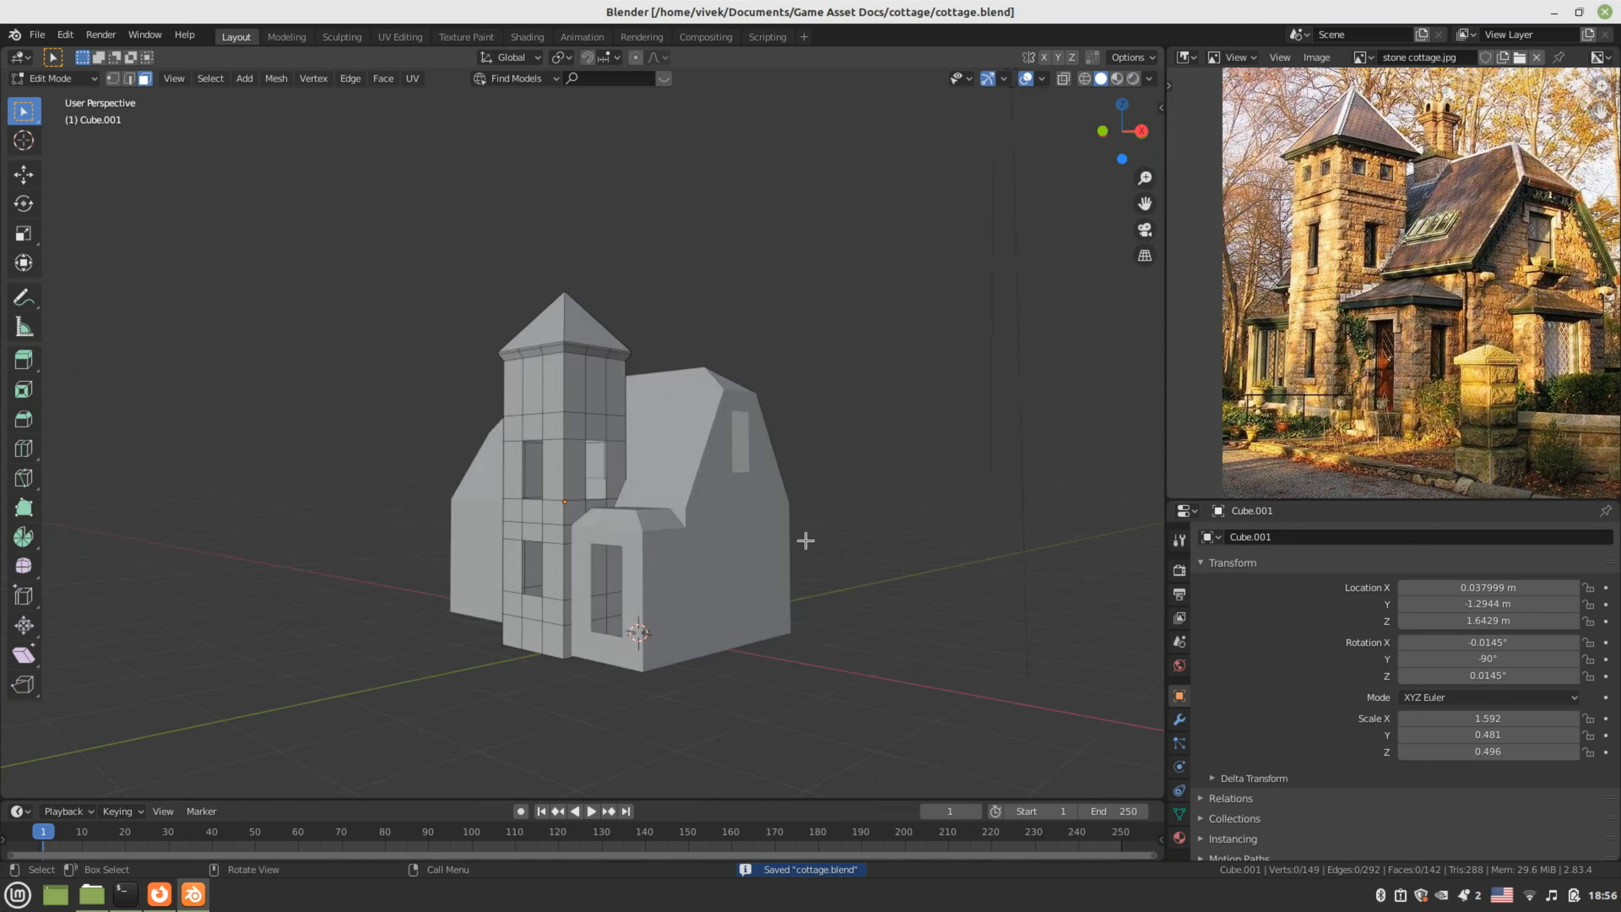
{"action": "middle_click_drag", "start_coordinate": [753, 553], "coordinate": [635, 602]}
{"action": "key", "text": "Tab"}
{"action": "left_click", "coordinate": [694, 592]}
{"action": "key", "text": "Tab"}
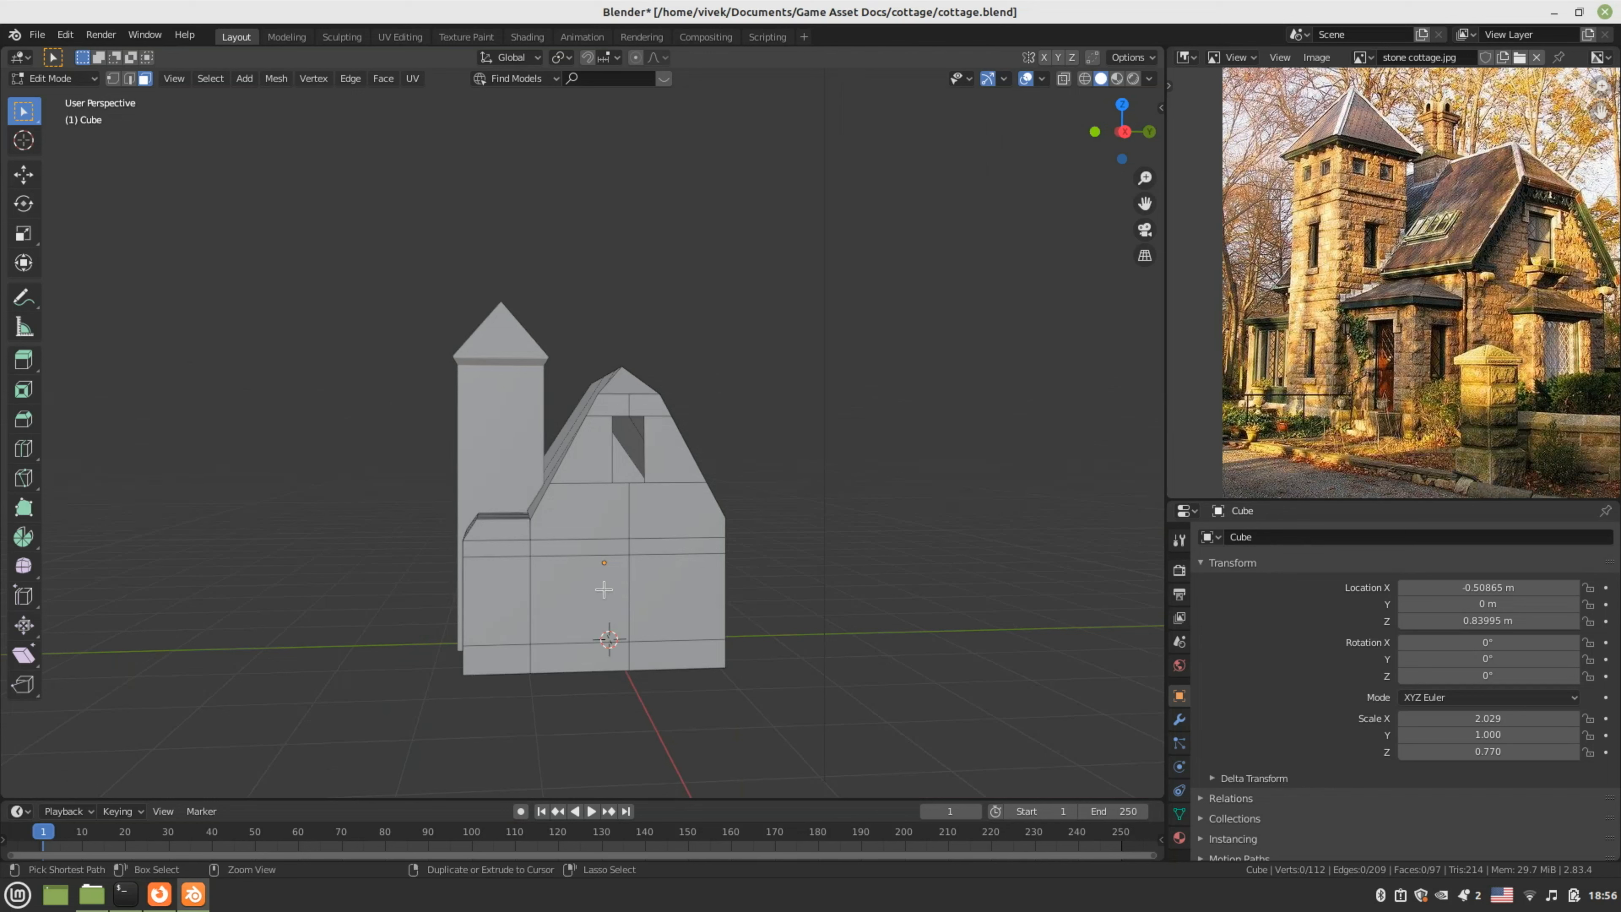
{"action": "key", "text": "ctrl+r"}
{"action": "left_click", "coordinate": [597, 540]}
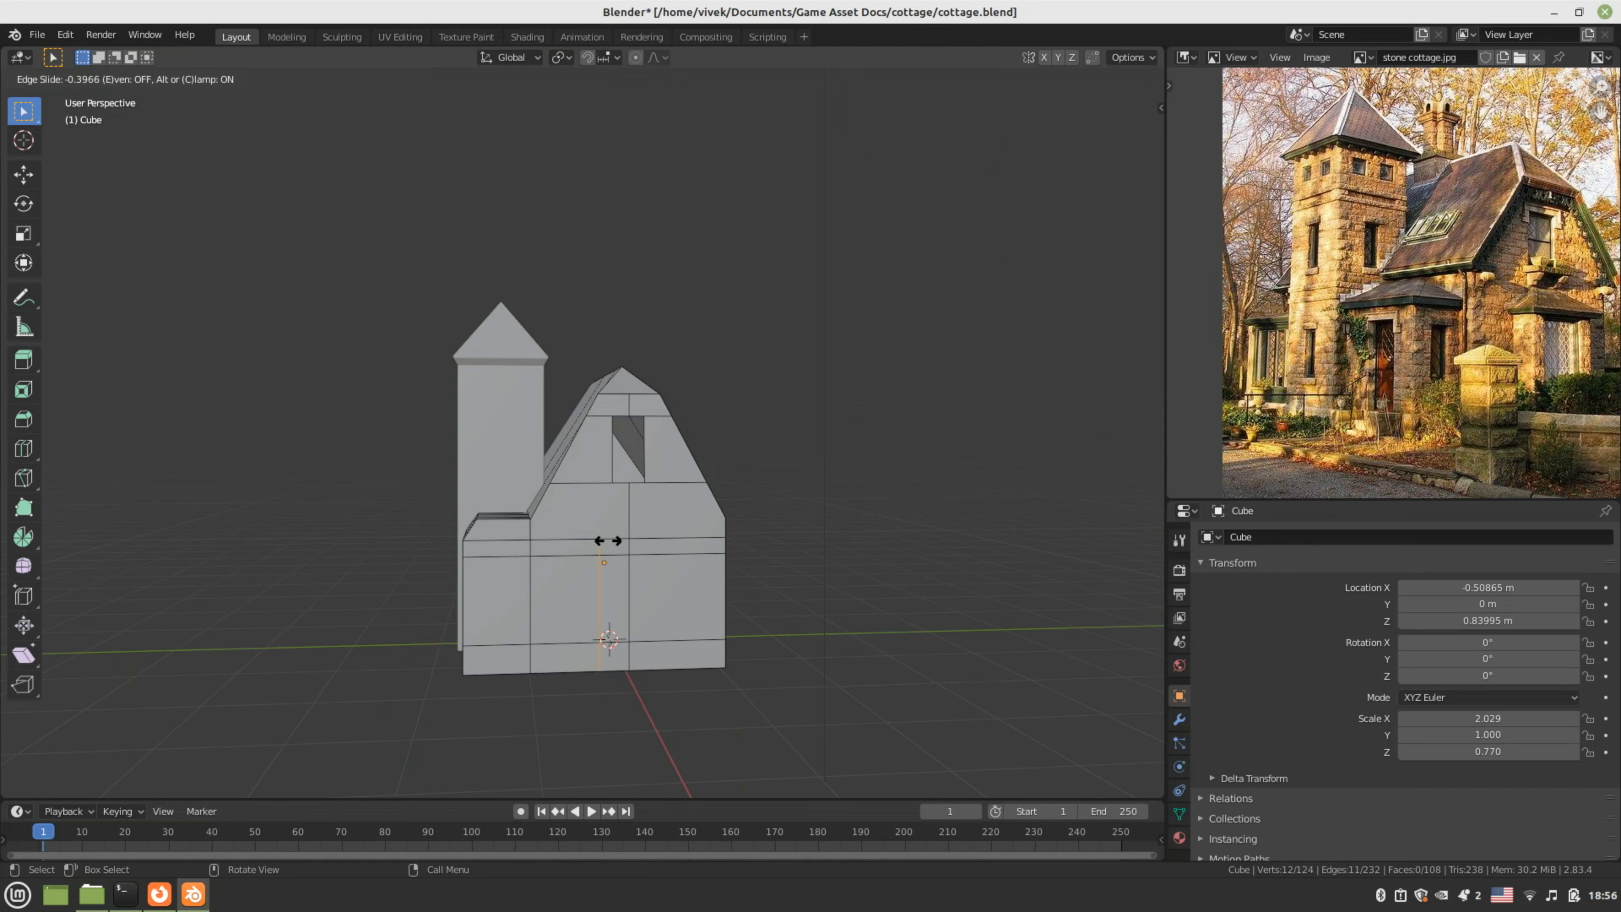
{"action": "left_click", "coordinate": [607, 540]}
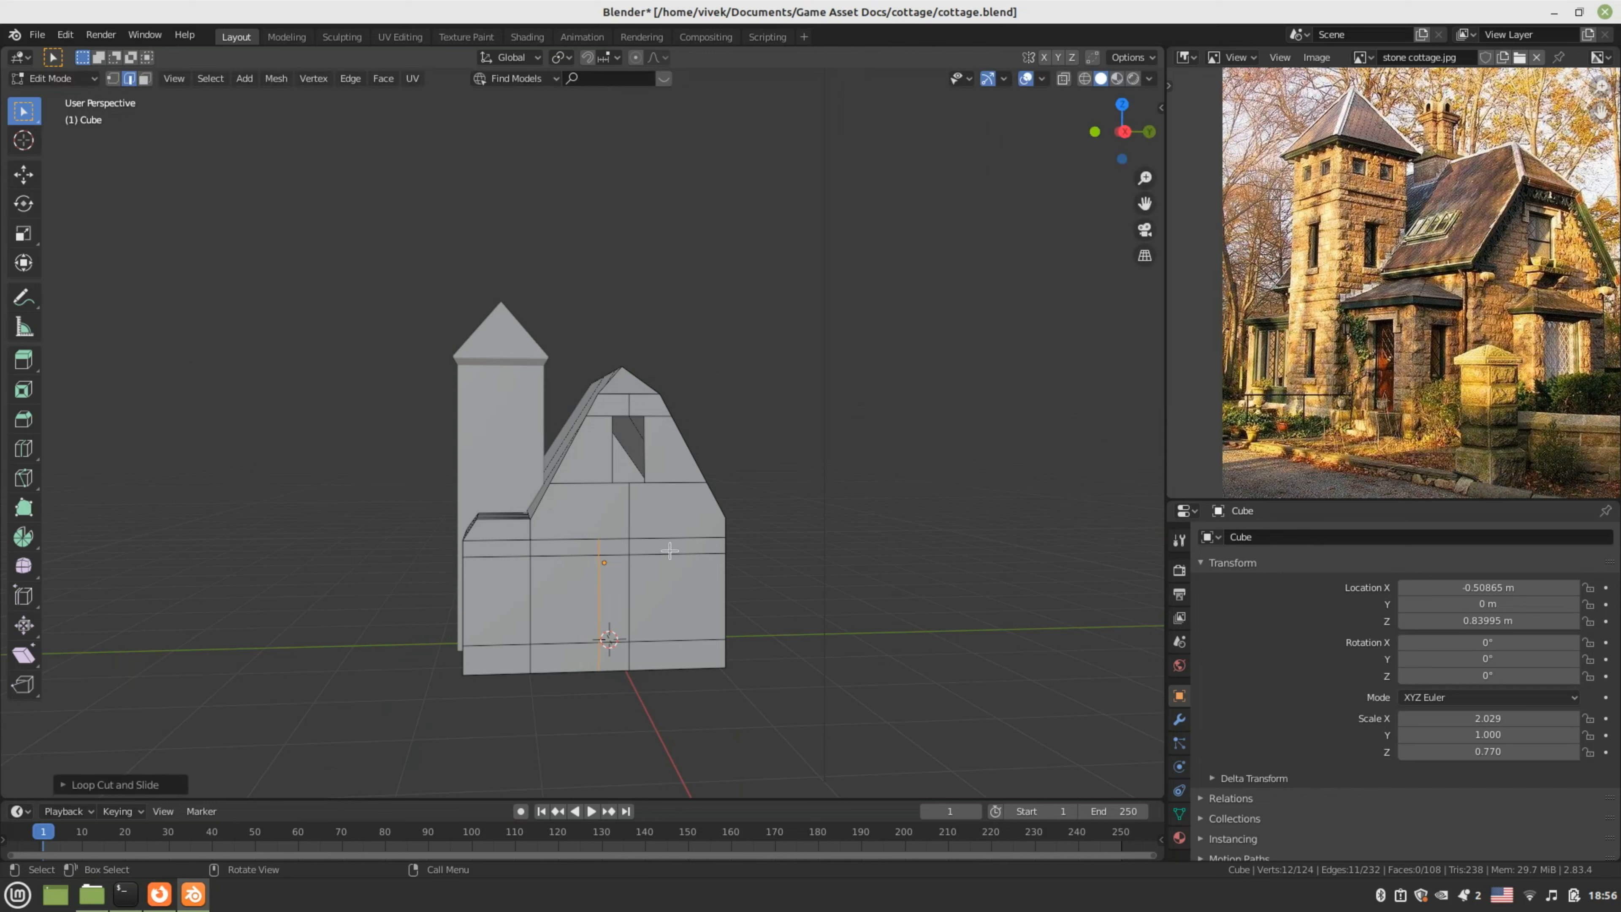
{"action": "key", "text": "ctrl+r"}
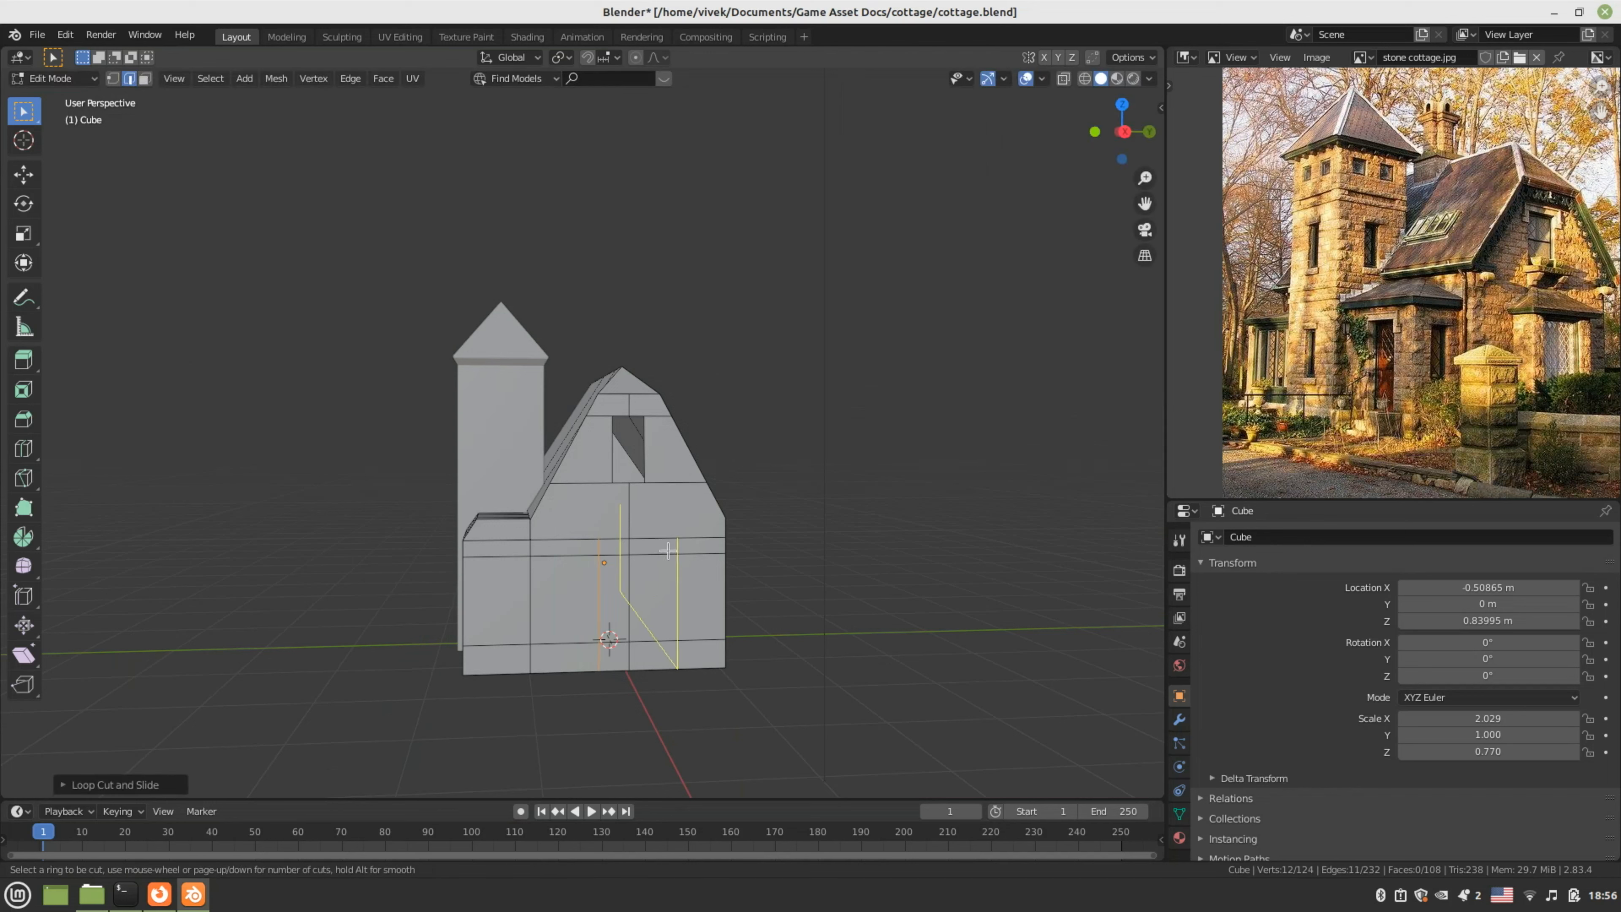
{"action": "left_click", "coordinate": [665, 551]}
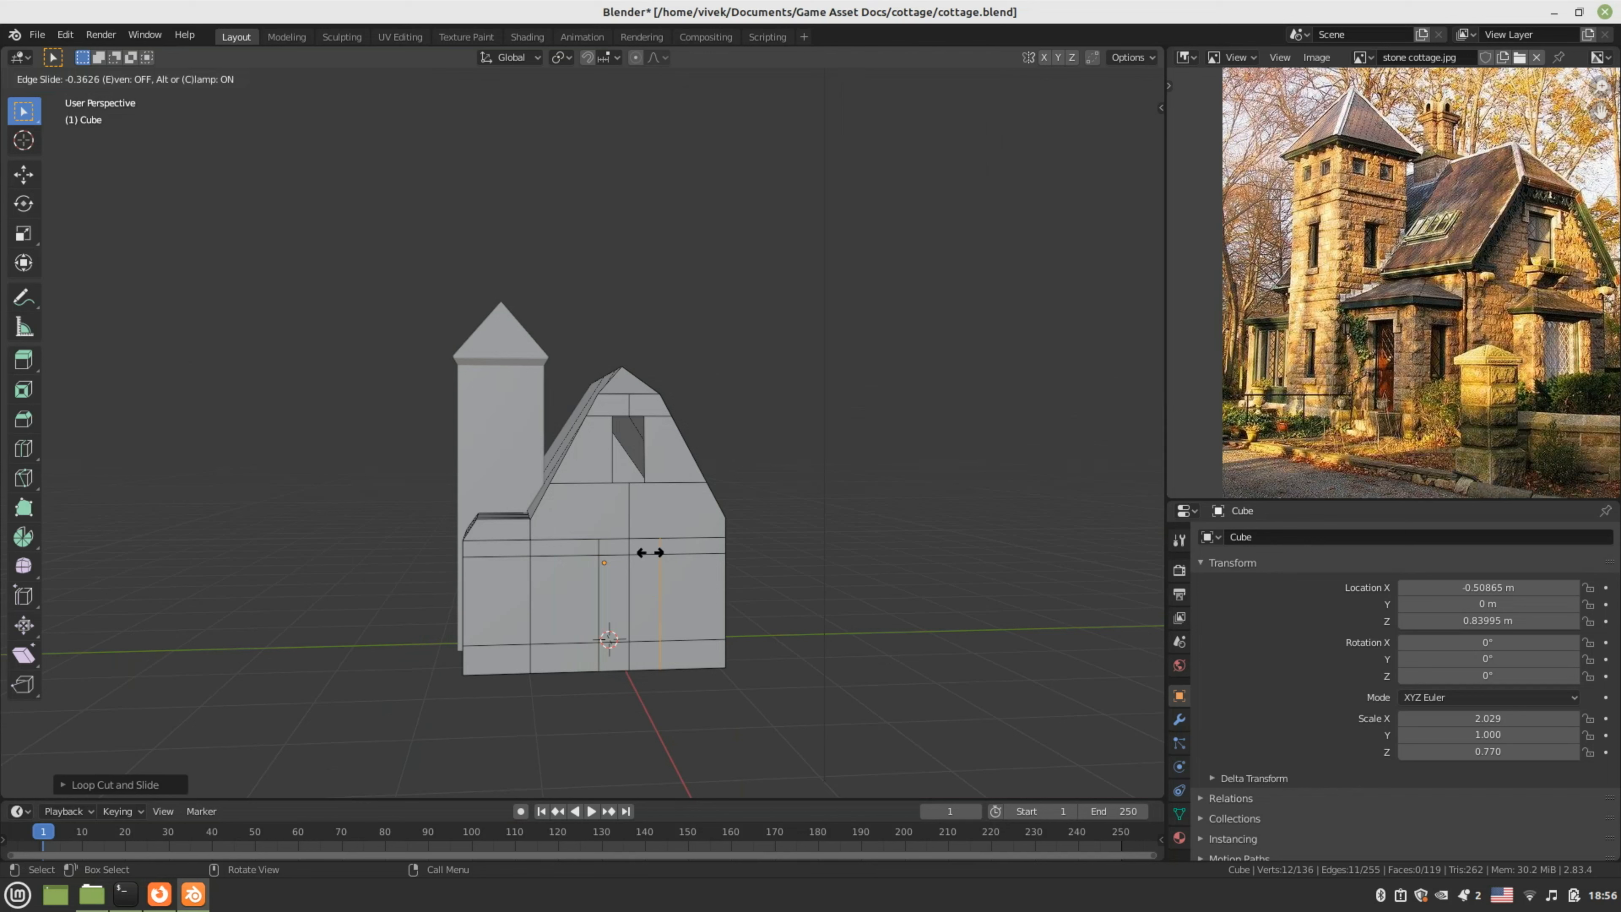
{"action": "left_click", "coordinate": [649, 552]}
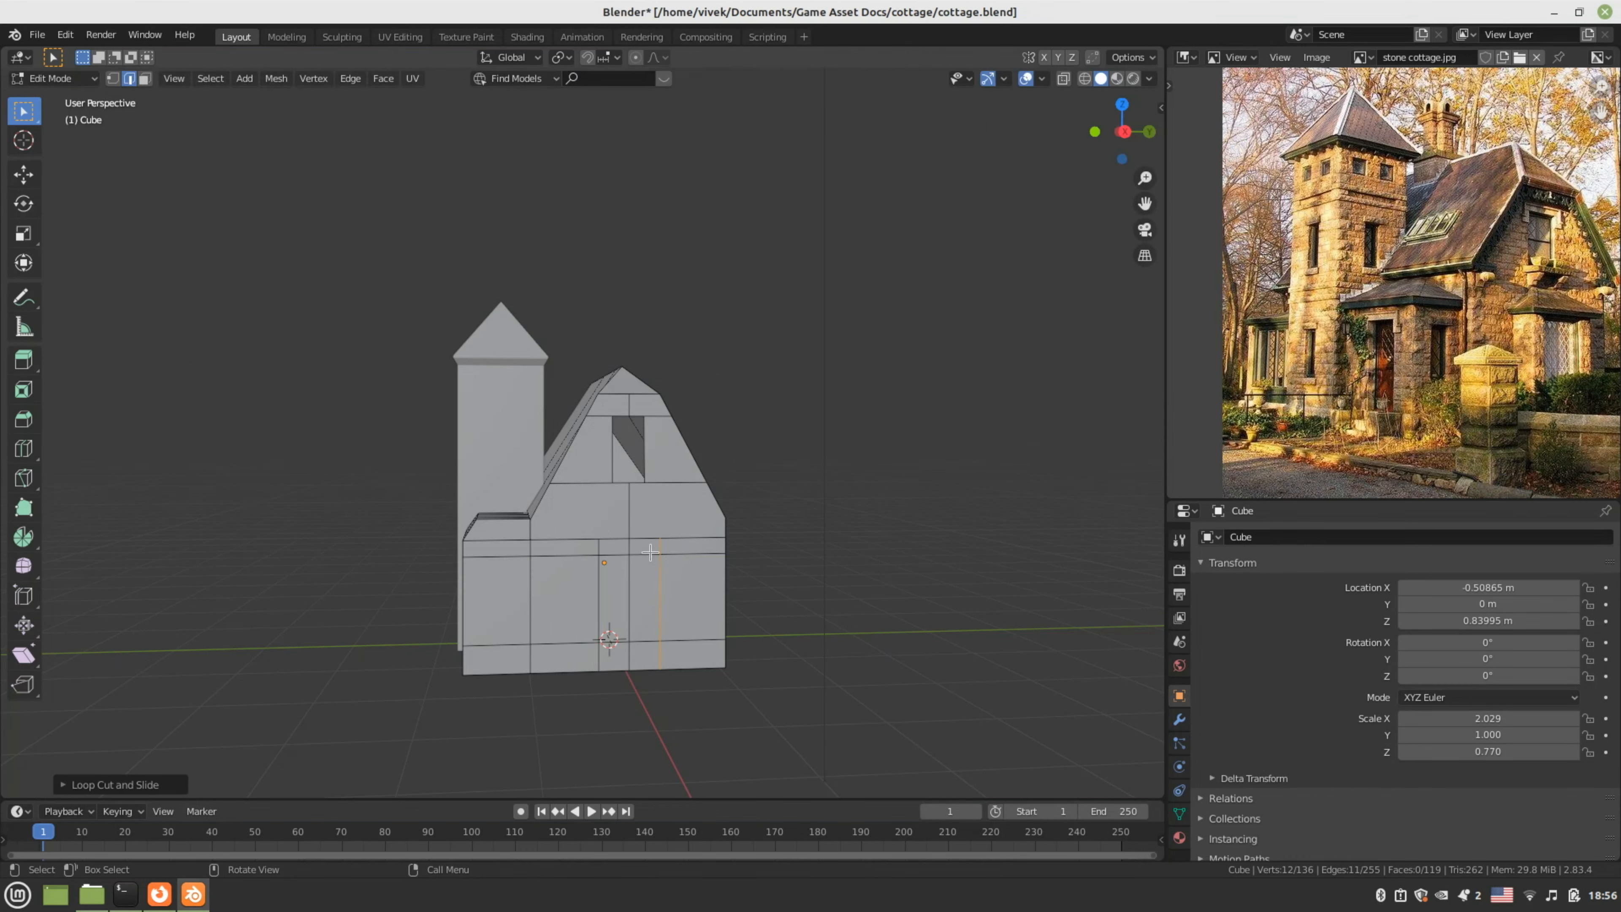
- Delete the two central faces of the gable end's lower wall to open the window, and save the file
{"action": "key", "text": "3"}
{"action": "left_click", "coordinate": [633, 611]}
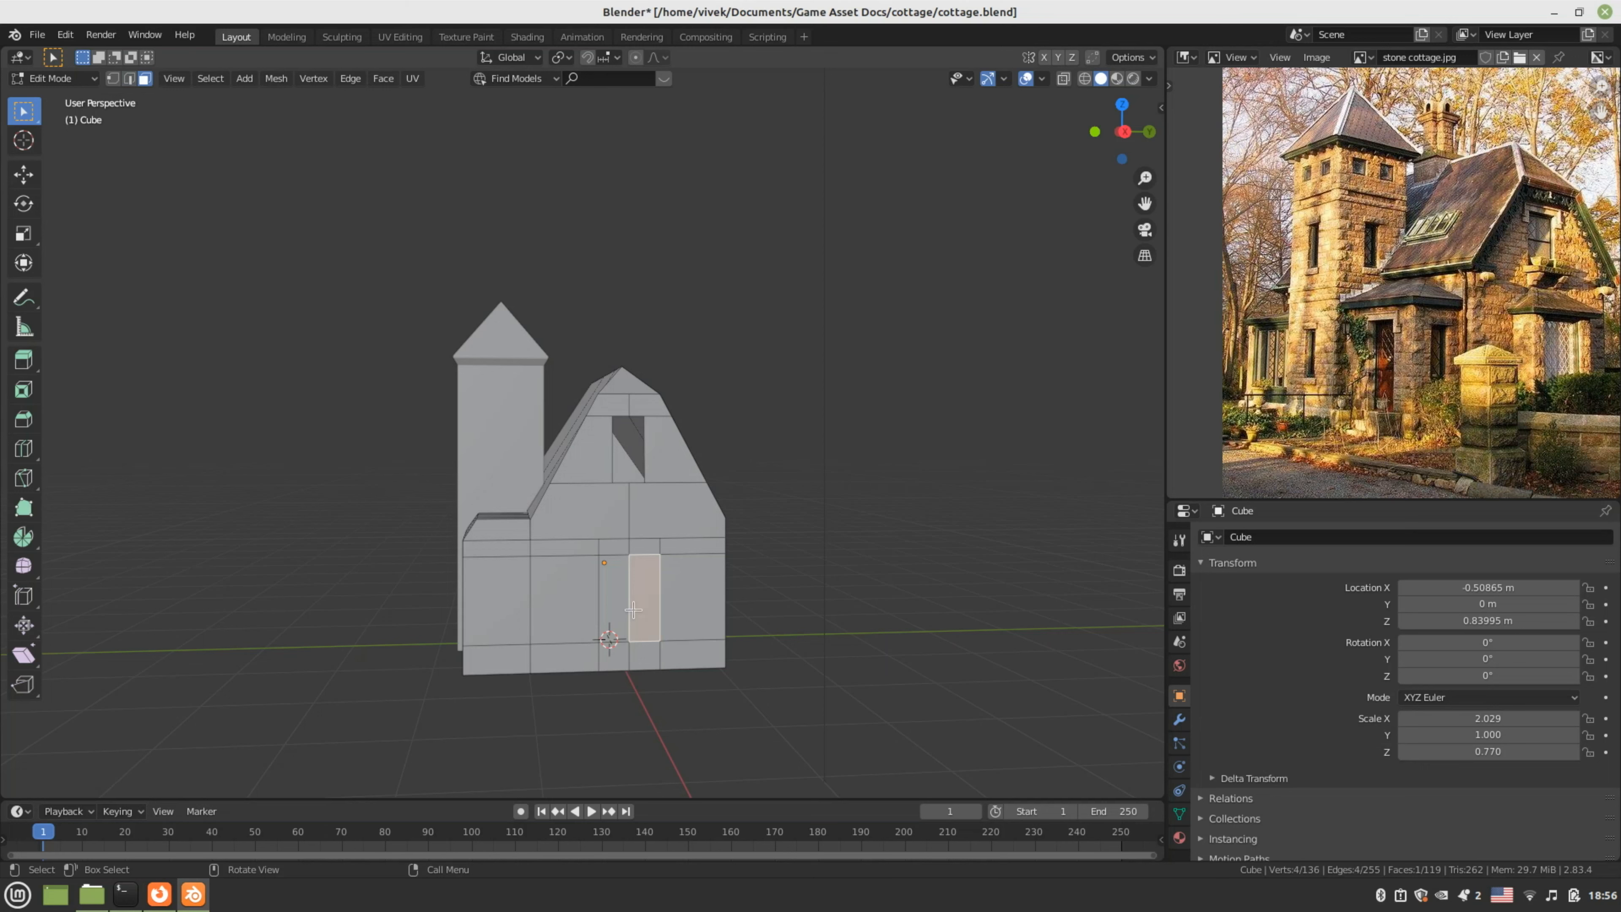
{"action": "left_click", "coordinate": [615, 609], "text": "shift"}
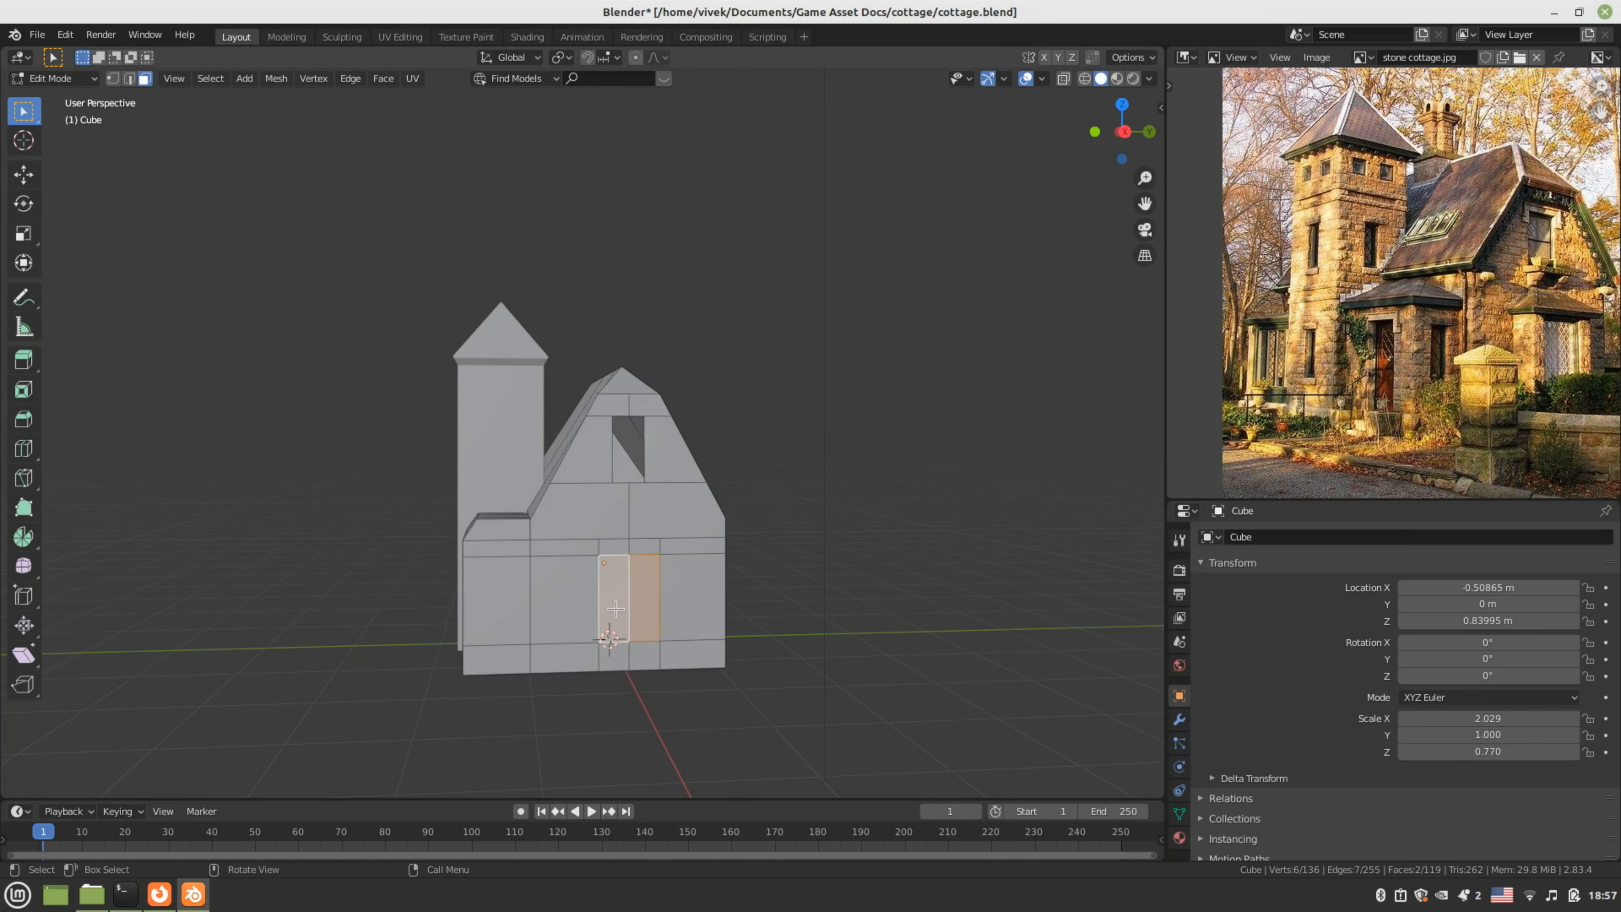
{"action": "middle_click_drag", "start_coordinate": [616, 609], "coordinate": [724, 613]}
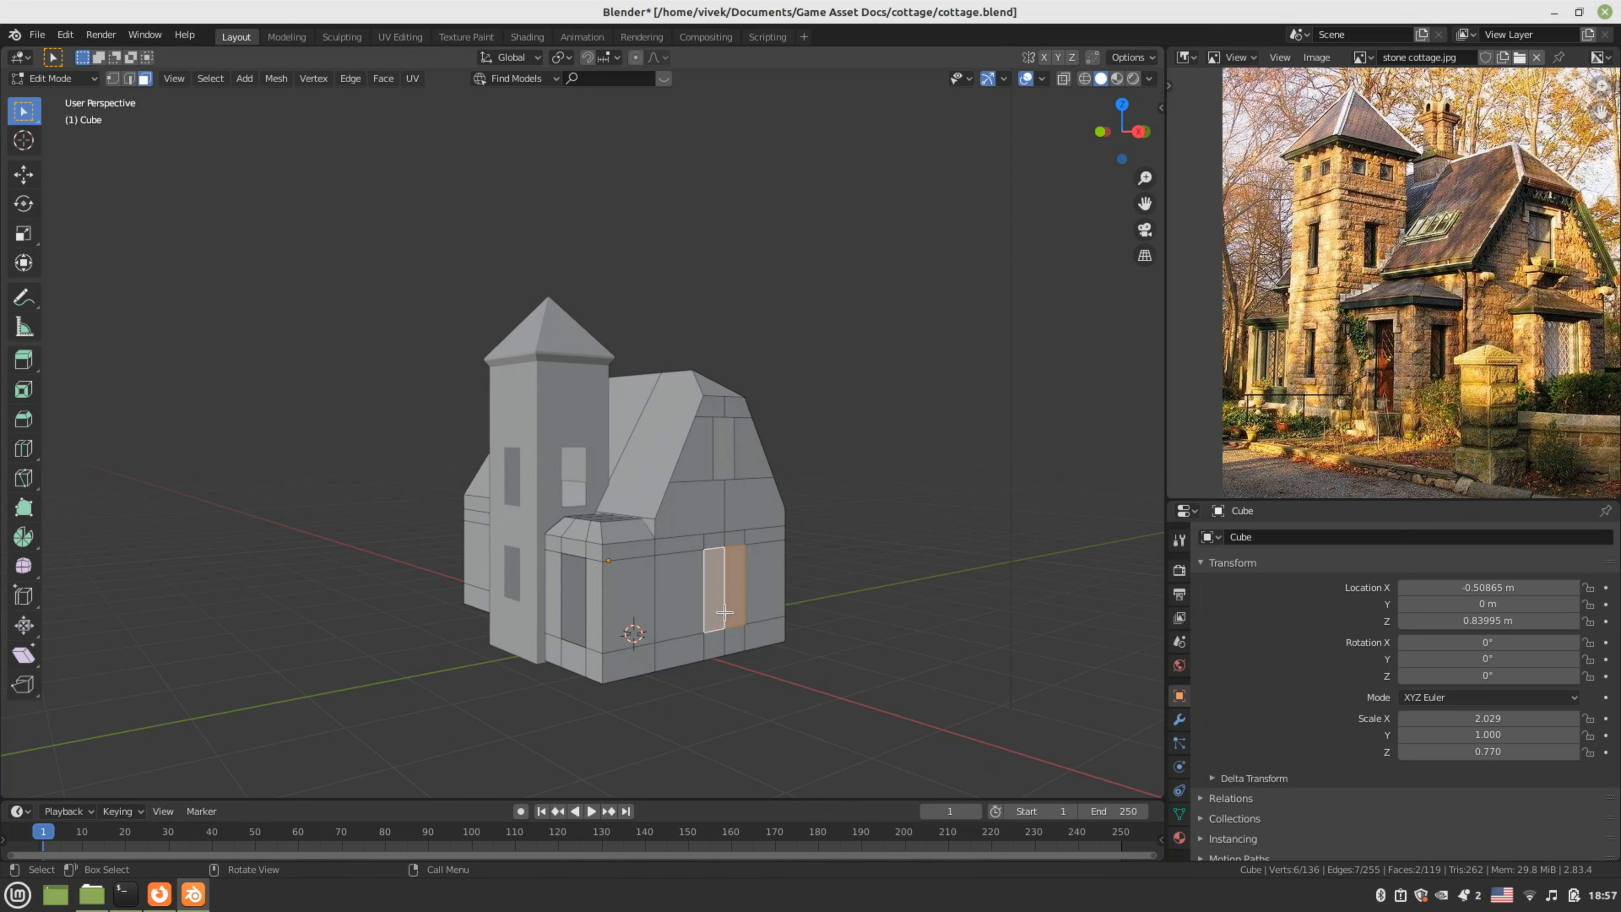
{"action": "key", "text": "x"}
{"action": "left_click", "coordinate": [723, 612]}
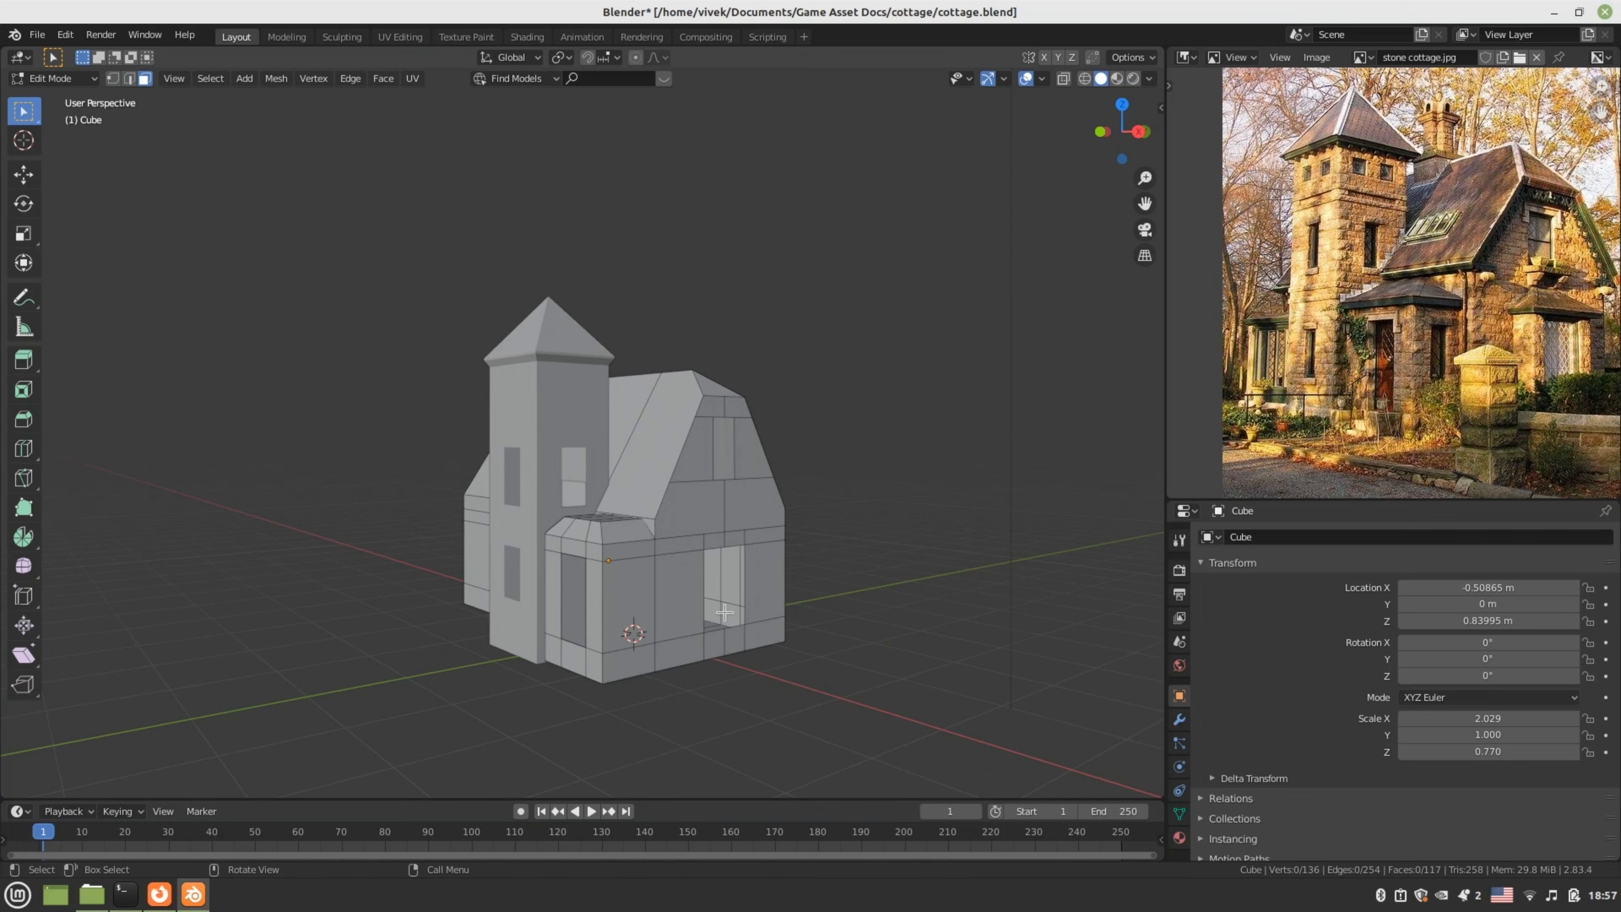
{"action": "middle_click_drag", "start_coordinate": [724, 612], "coordinate": [568, 569]}
{"action": "key", "text": "ctrl+s"}
- Add two lengthwise loop cuts to the roof section beside the tower, one on each slope close to the ridge
{"action": "key", "text": "ctrl+r"}
{"action": "left_click", "coordinate": [566, 567]}
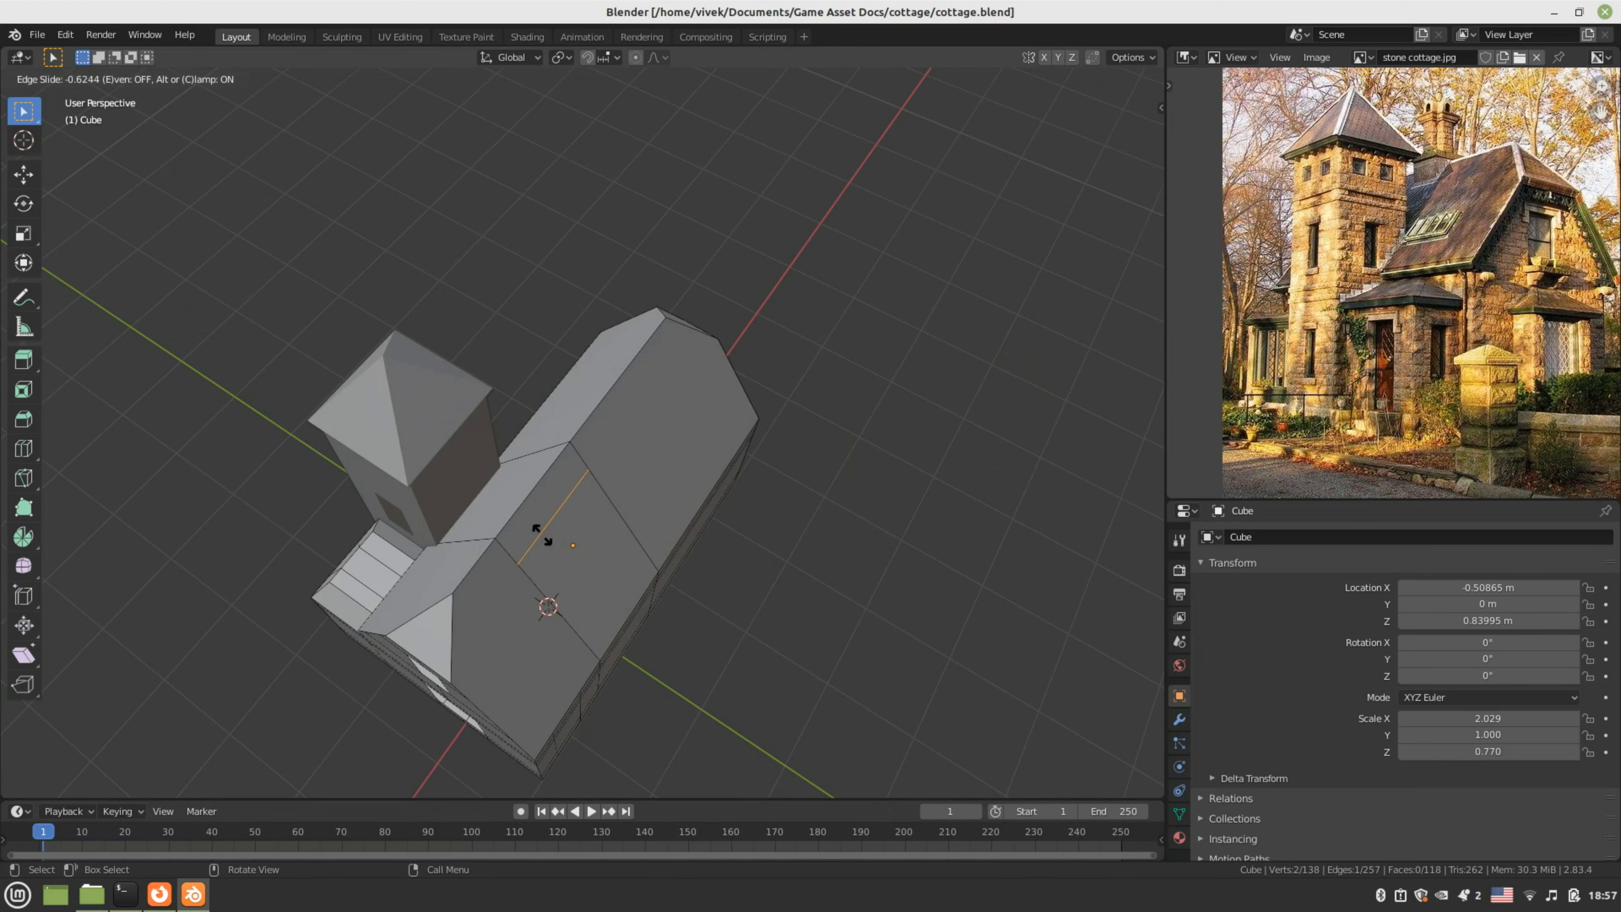
{"action": "left_click", "coordinate": [544, 536]}
{"action": "middle_click_drag", "start_coordinate": [544, 535], "coordinate": [503, 521]}
{"action": "key", "text": "ctrl+r"}
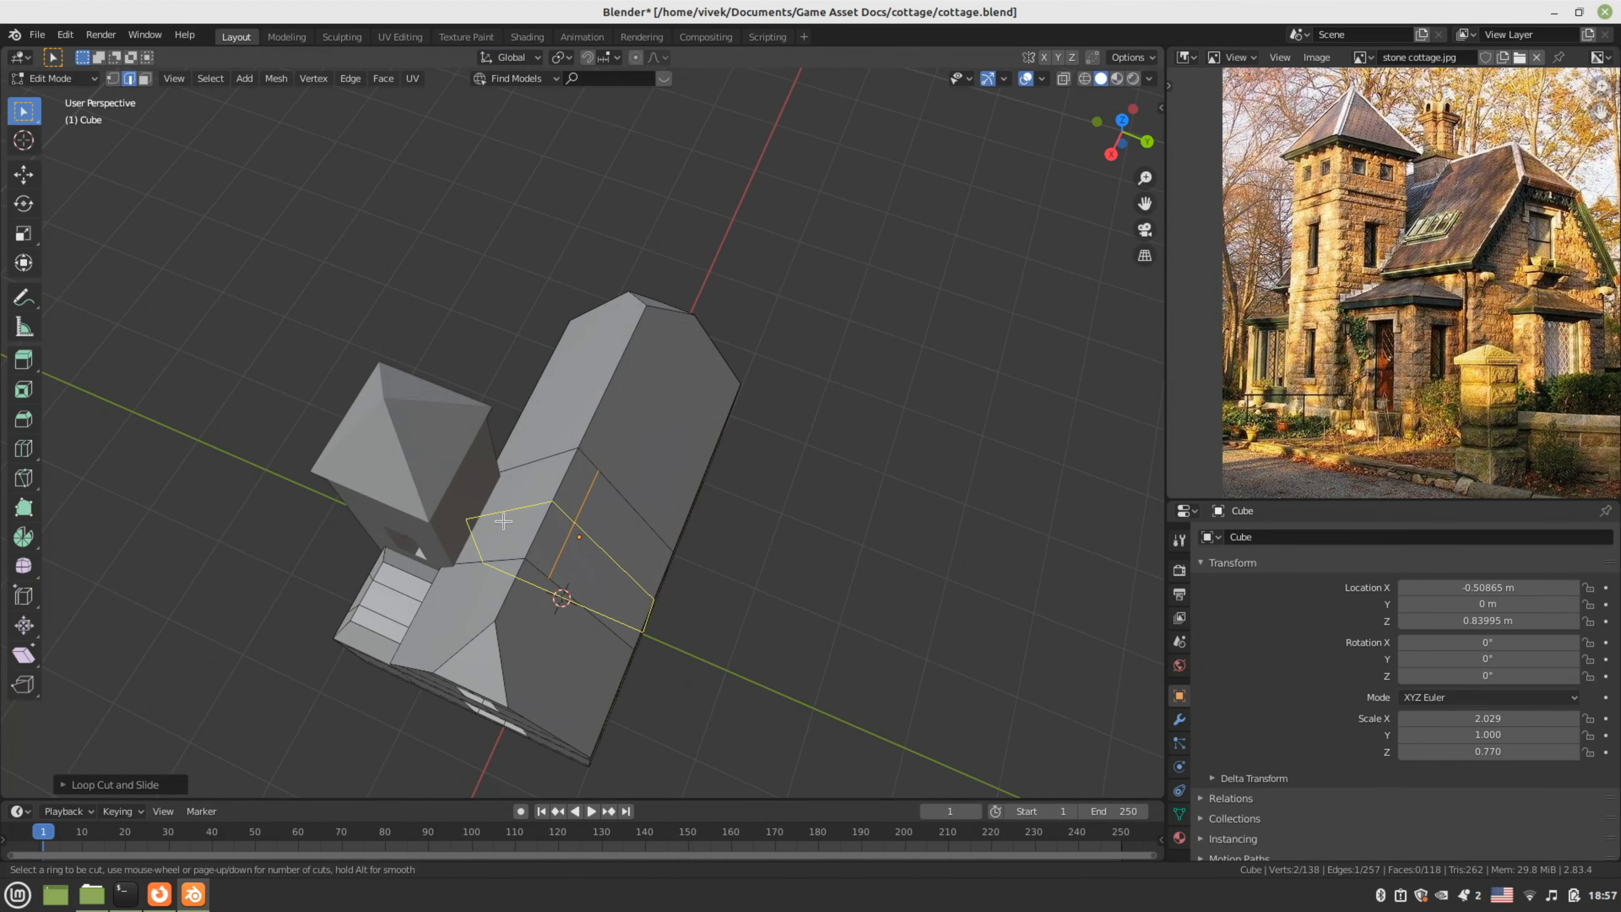
{"action": "left_click", "coordinate": [523, 474]}
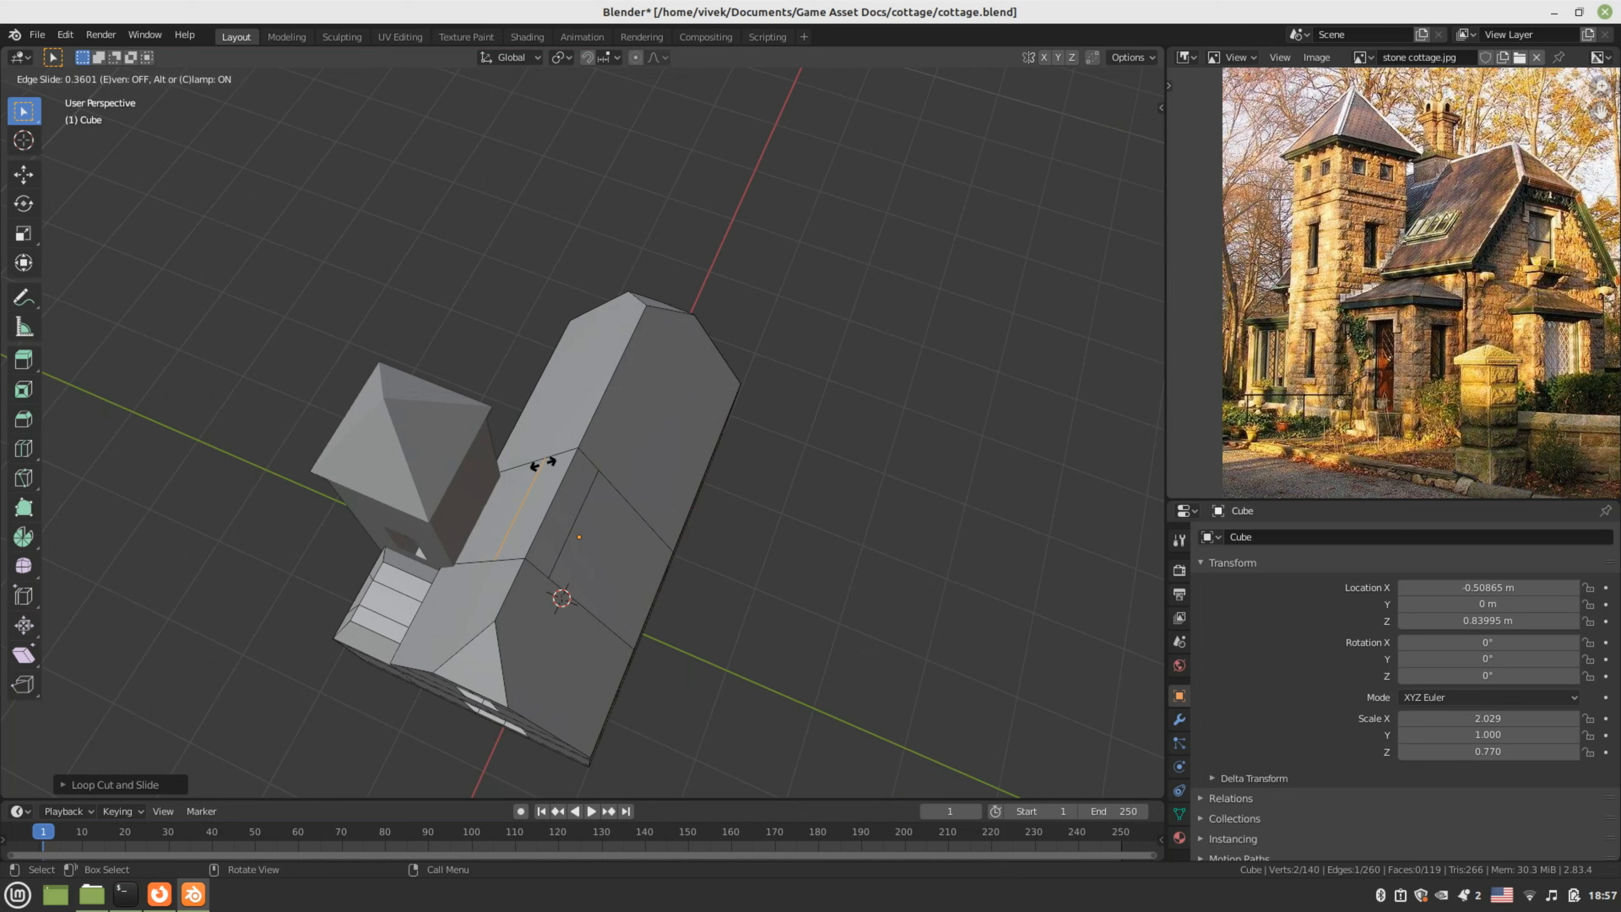
{"action": "left_click", "coordinate": [547, 464]}
- Add a crosswise loop cut through the roof section beside the tower and slide it towards the section's rear edge
{"action": "middle_click_drag", "start_coordinate": [582, 521], "coordinate": [525, 576]}
{"action": "key", "text": "ctrl+r"}
{"action": "scroll", "coordinate": [528, 548], "scroll_direction": "up", "scroll_amount": 1}
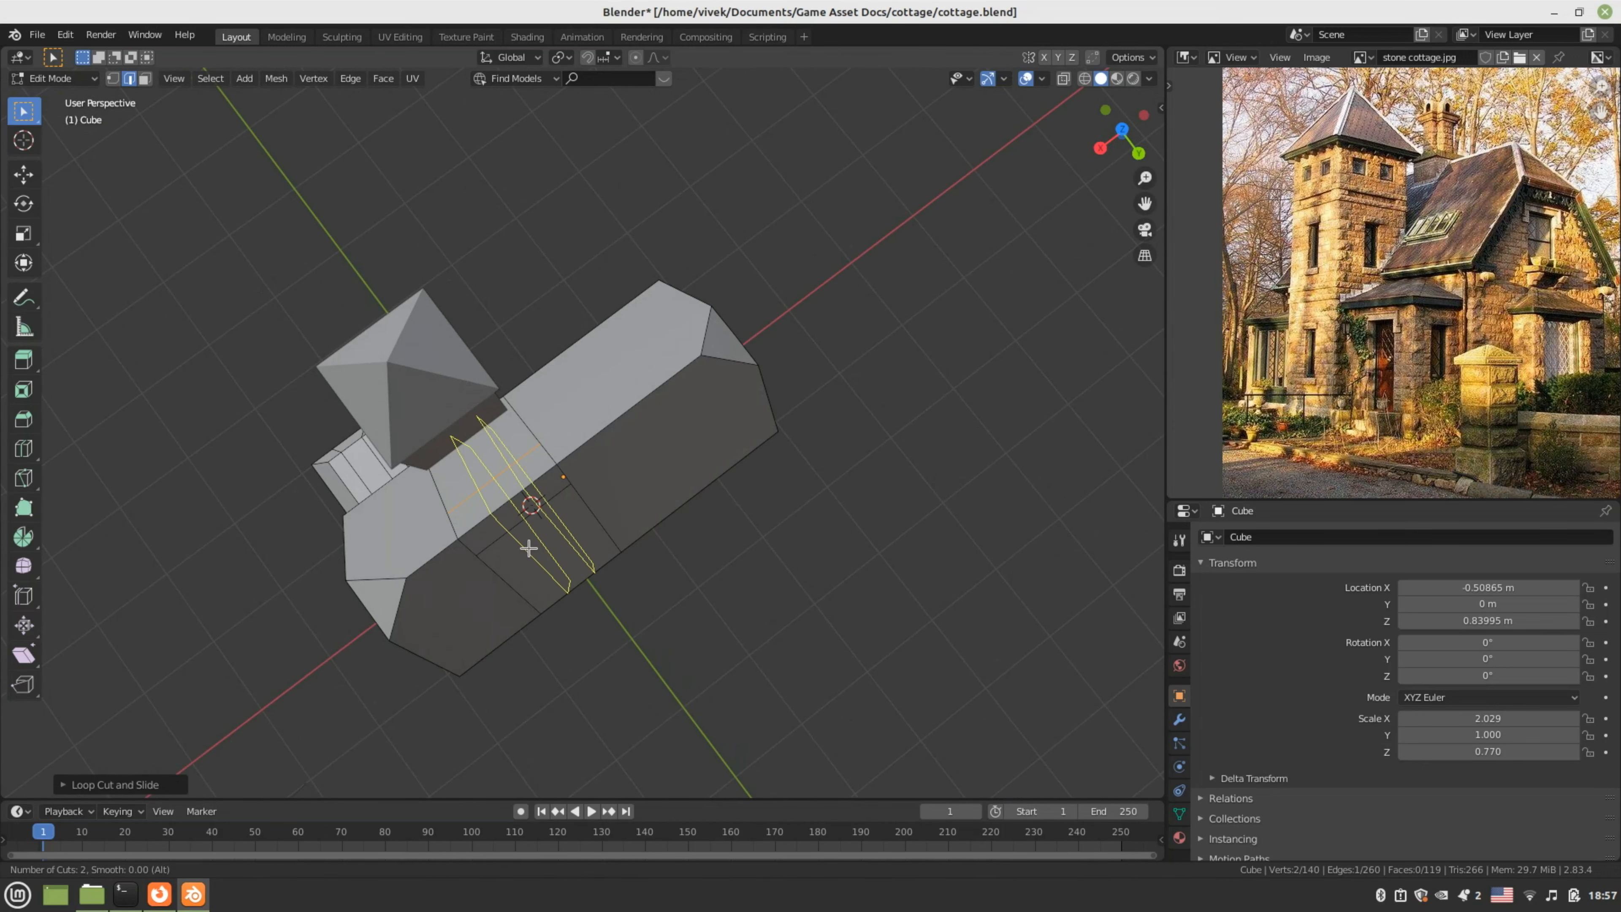
{"action": "scroll", "coordinate": [529, 548], "scroll_direction": "down", "scroll_amount": 1}
{"action": "left_click", "coordinate": [536, 545]}
{"action": "left_click", "coordinate": [538, 543]}
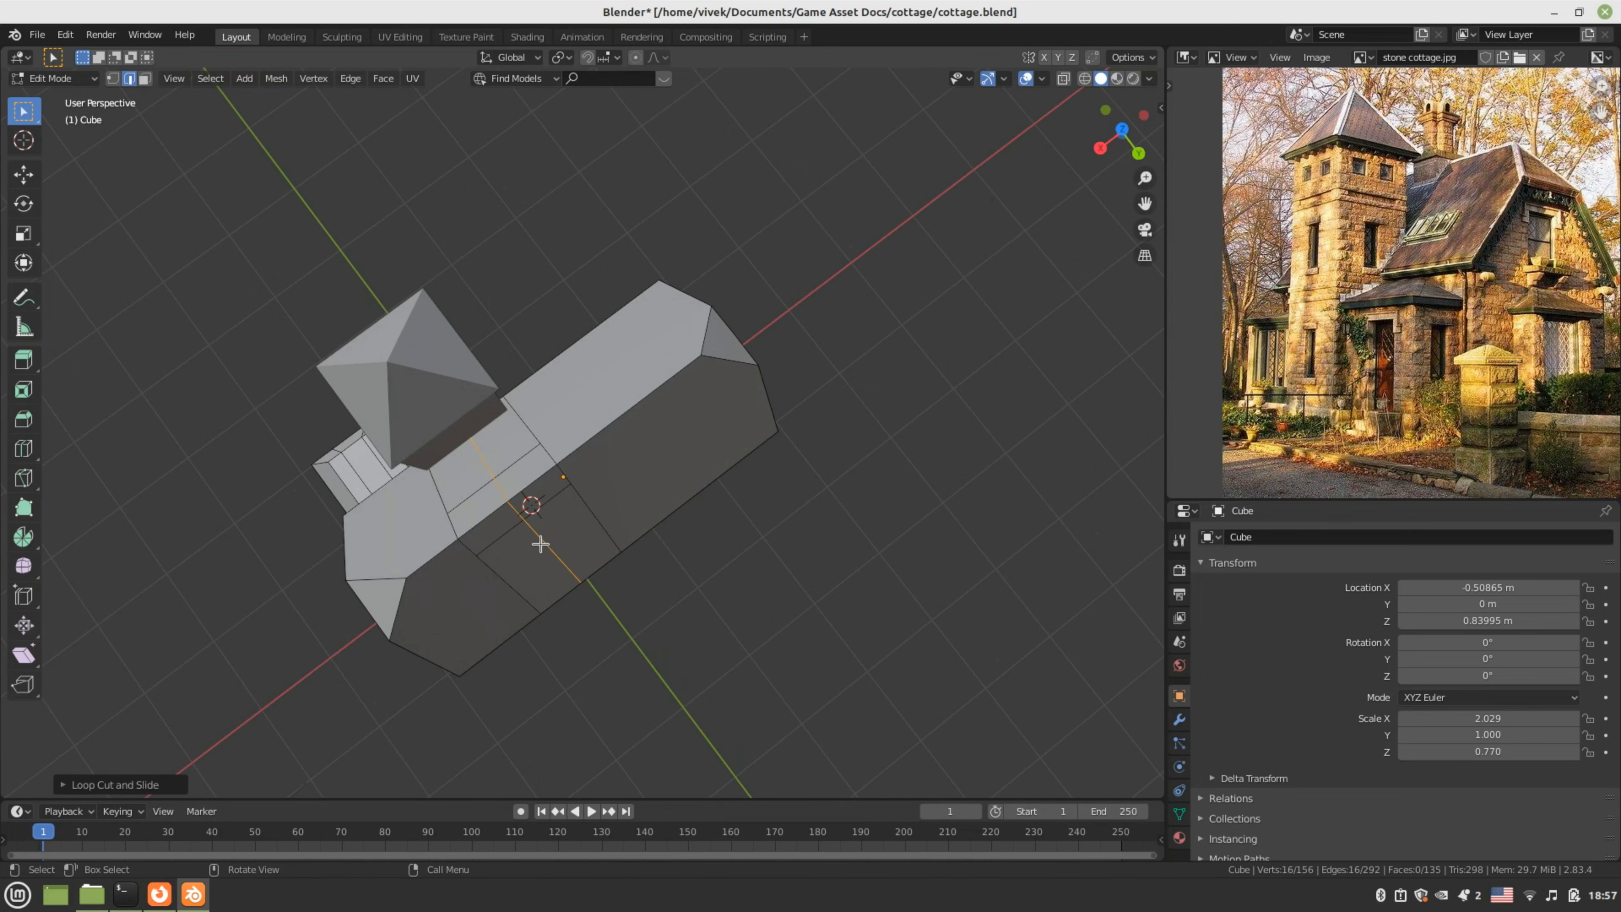
{"action": "middle_click_drag", "start_coordinate": [539, 543], "coordinate": [605, 521]}
{"action": "key", "text": "g"}
{"action": "key", "text": "g"}
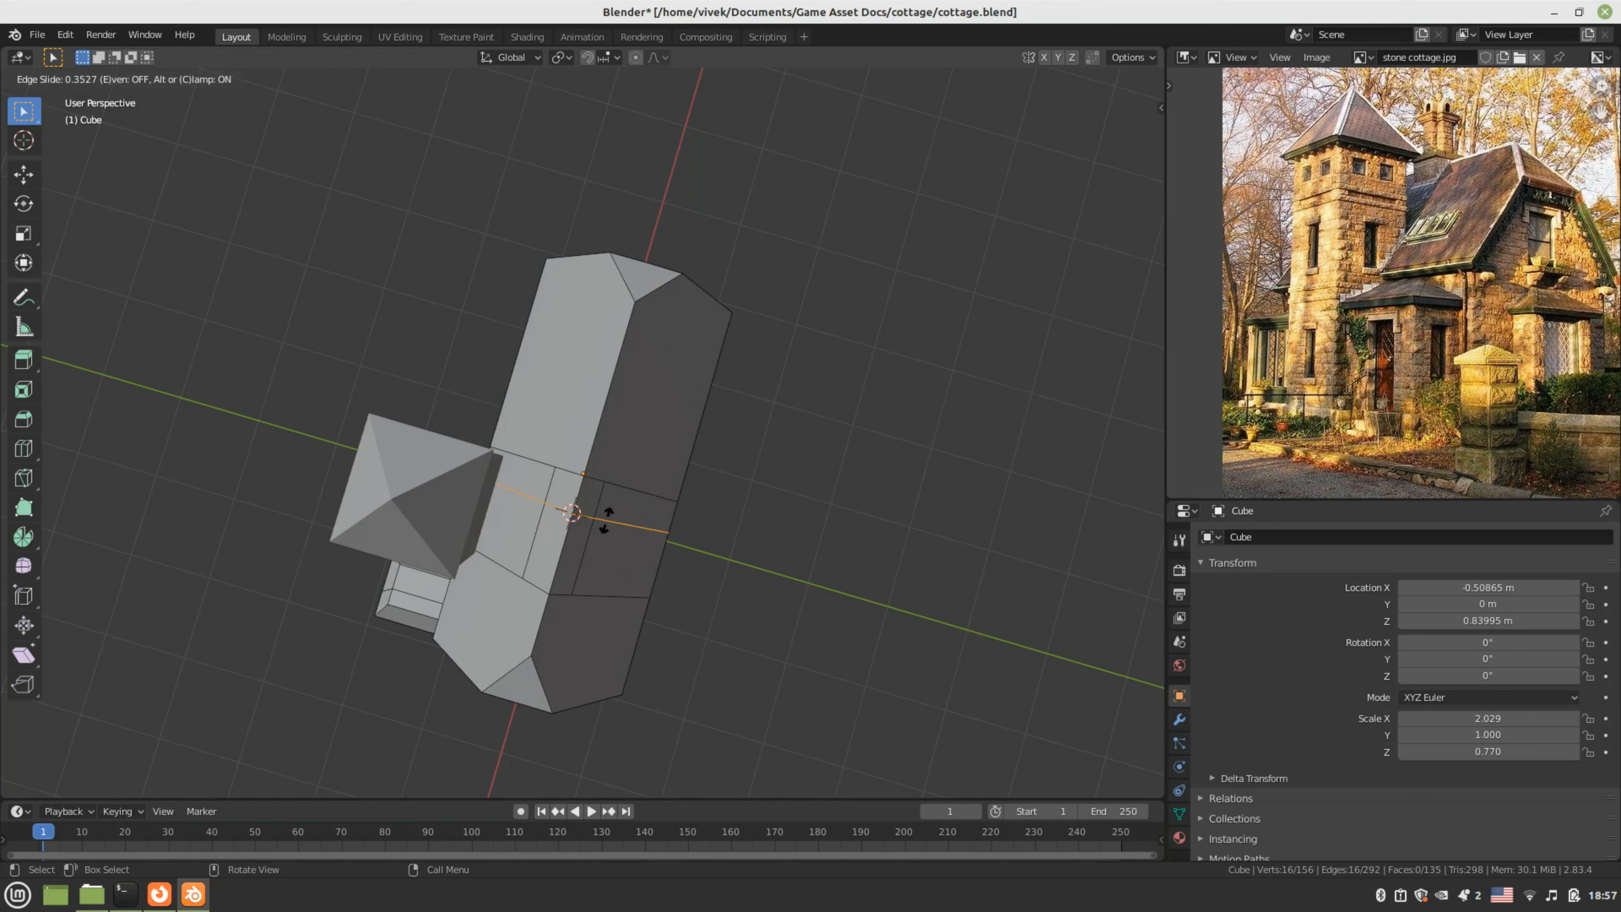
{"action": "left_click", "coordinate": [605, 521]}
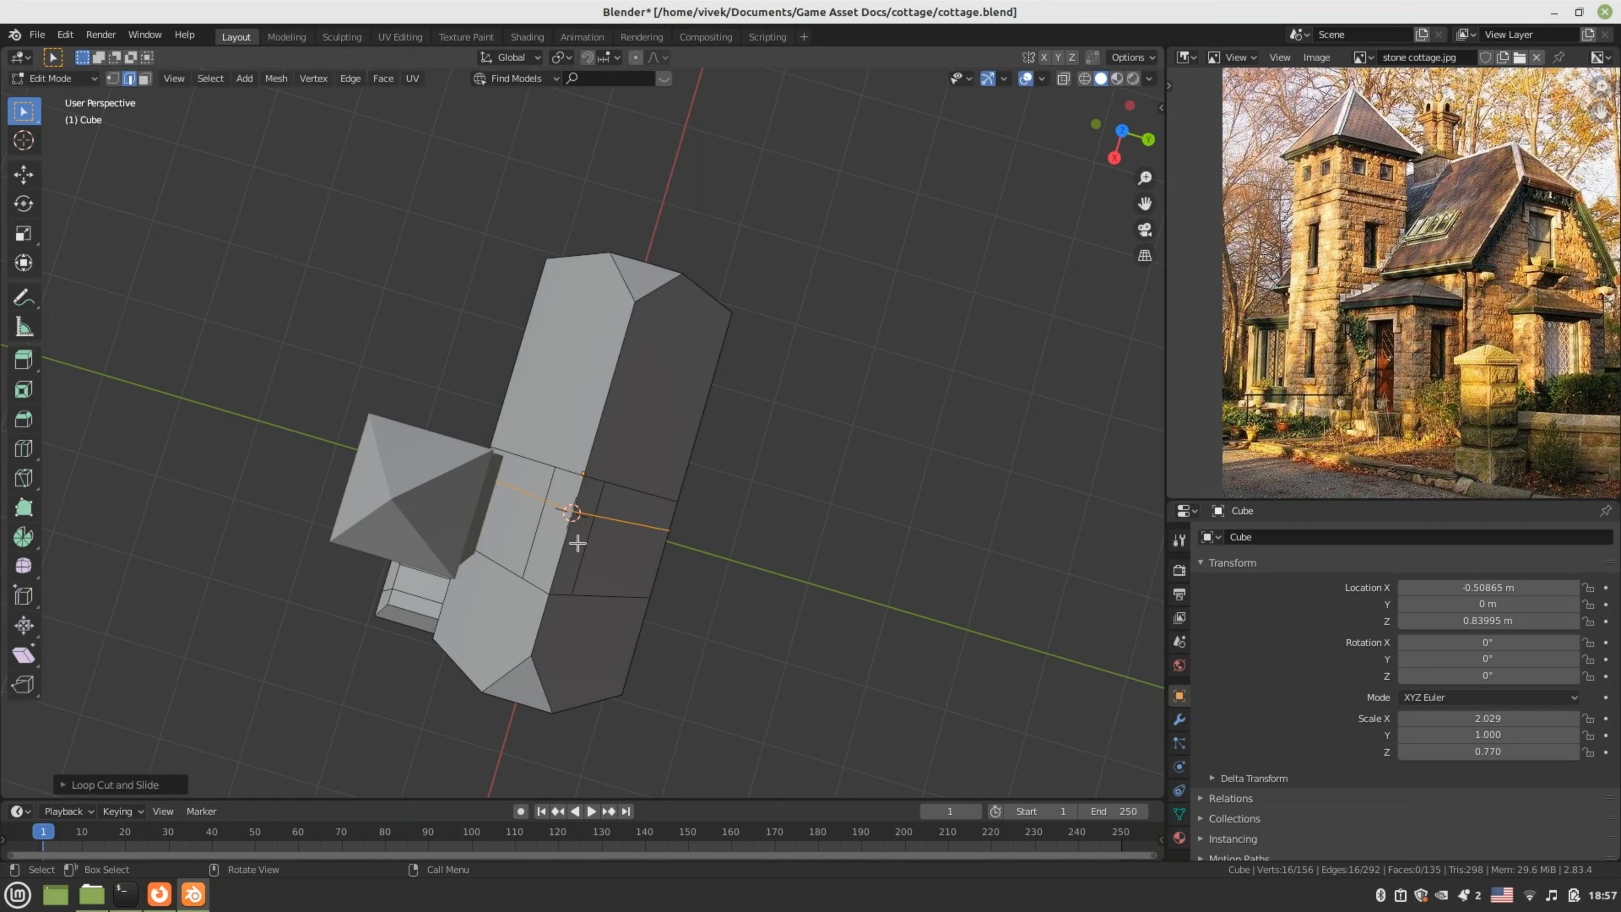
- Add a second crosswise loop cut through the same roof section, near its front edge
{"action": "key", "text": "ctrl+r"}
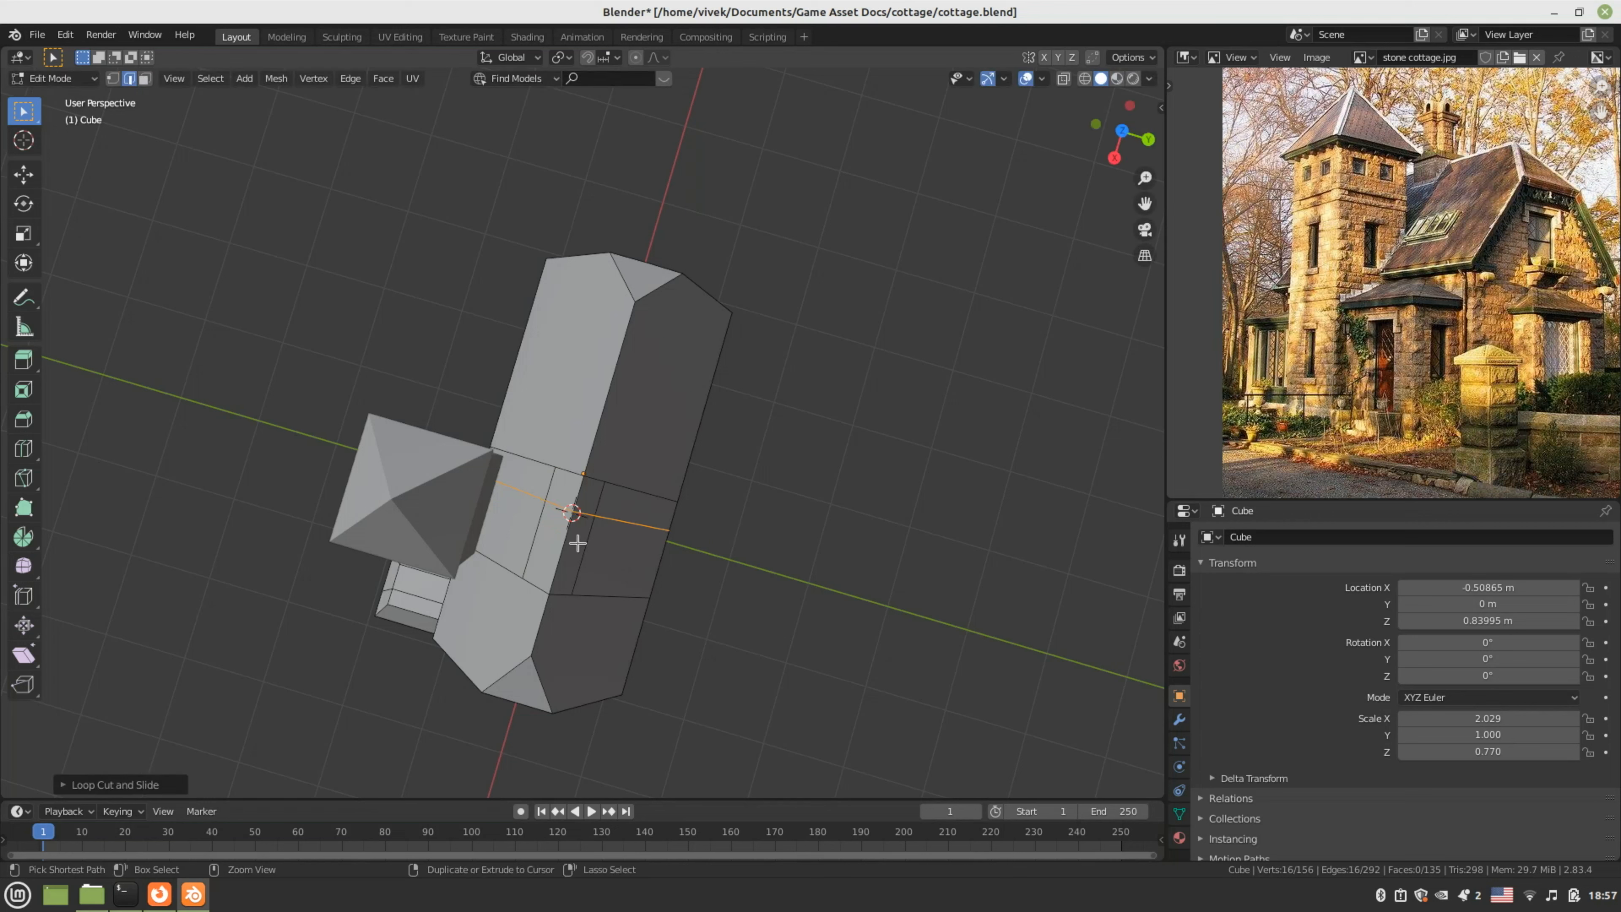
{"action": "left_click", "coordinate": [577, 544]}
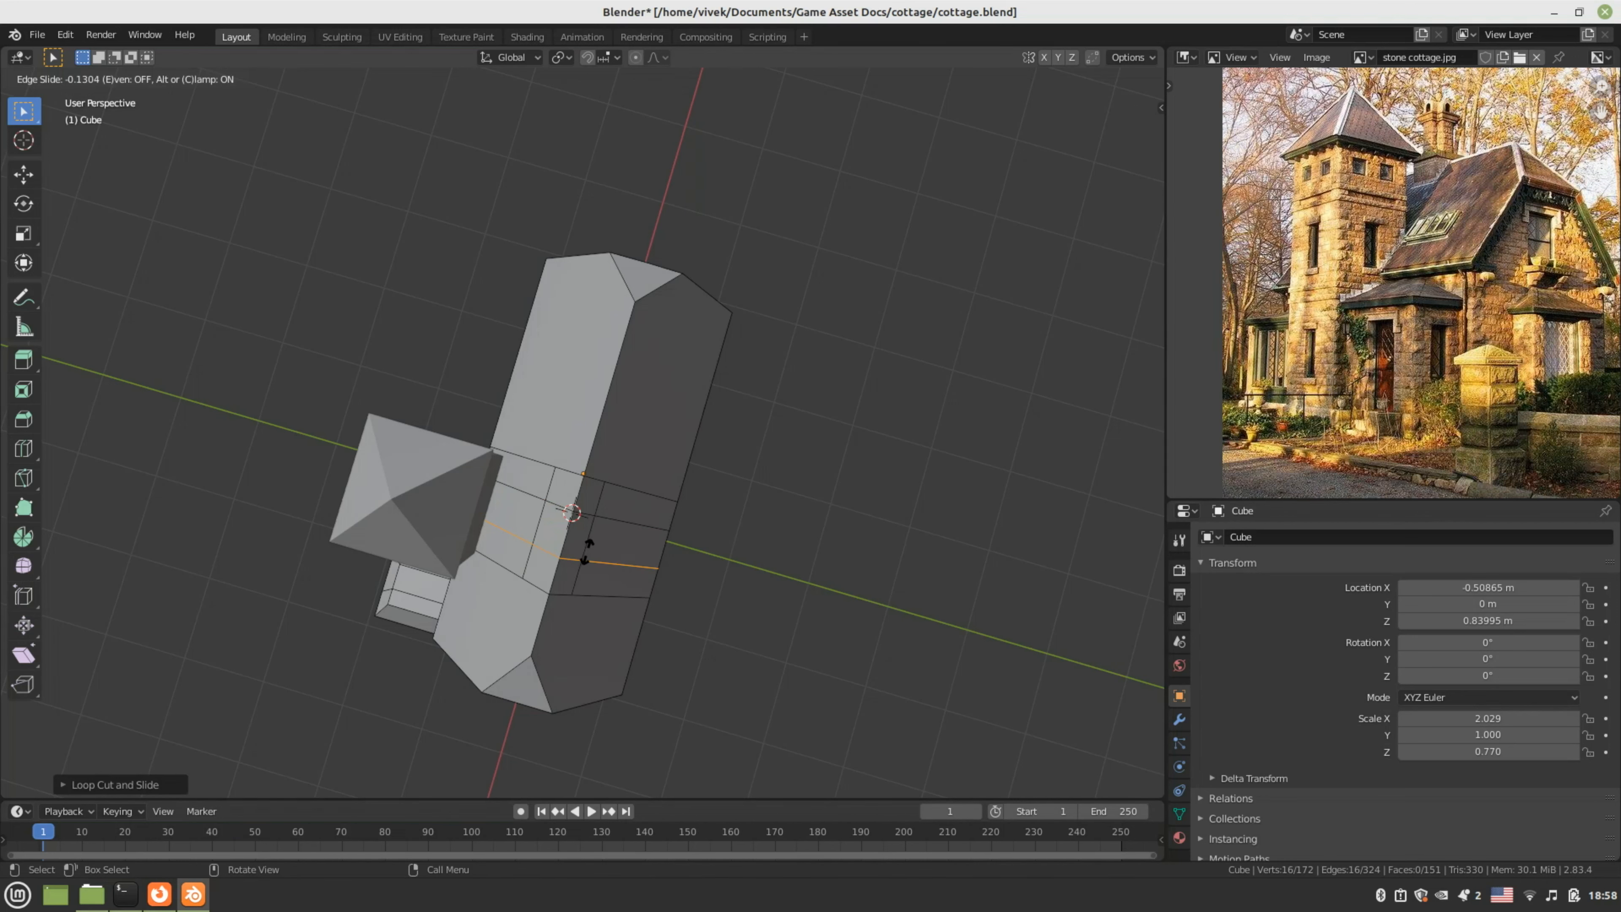
{"action": "left_click", "coordinate": [586, 551]}
{"action": "middle_click_drag", "start_coordinate": [586, 551], "coordinate": [626, 490]}
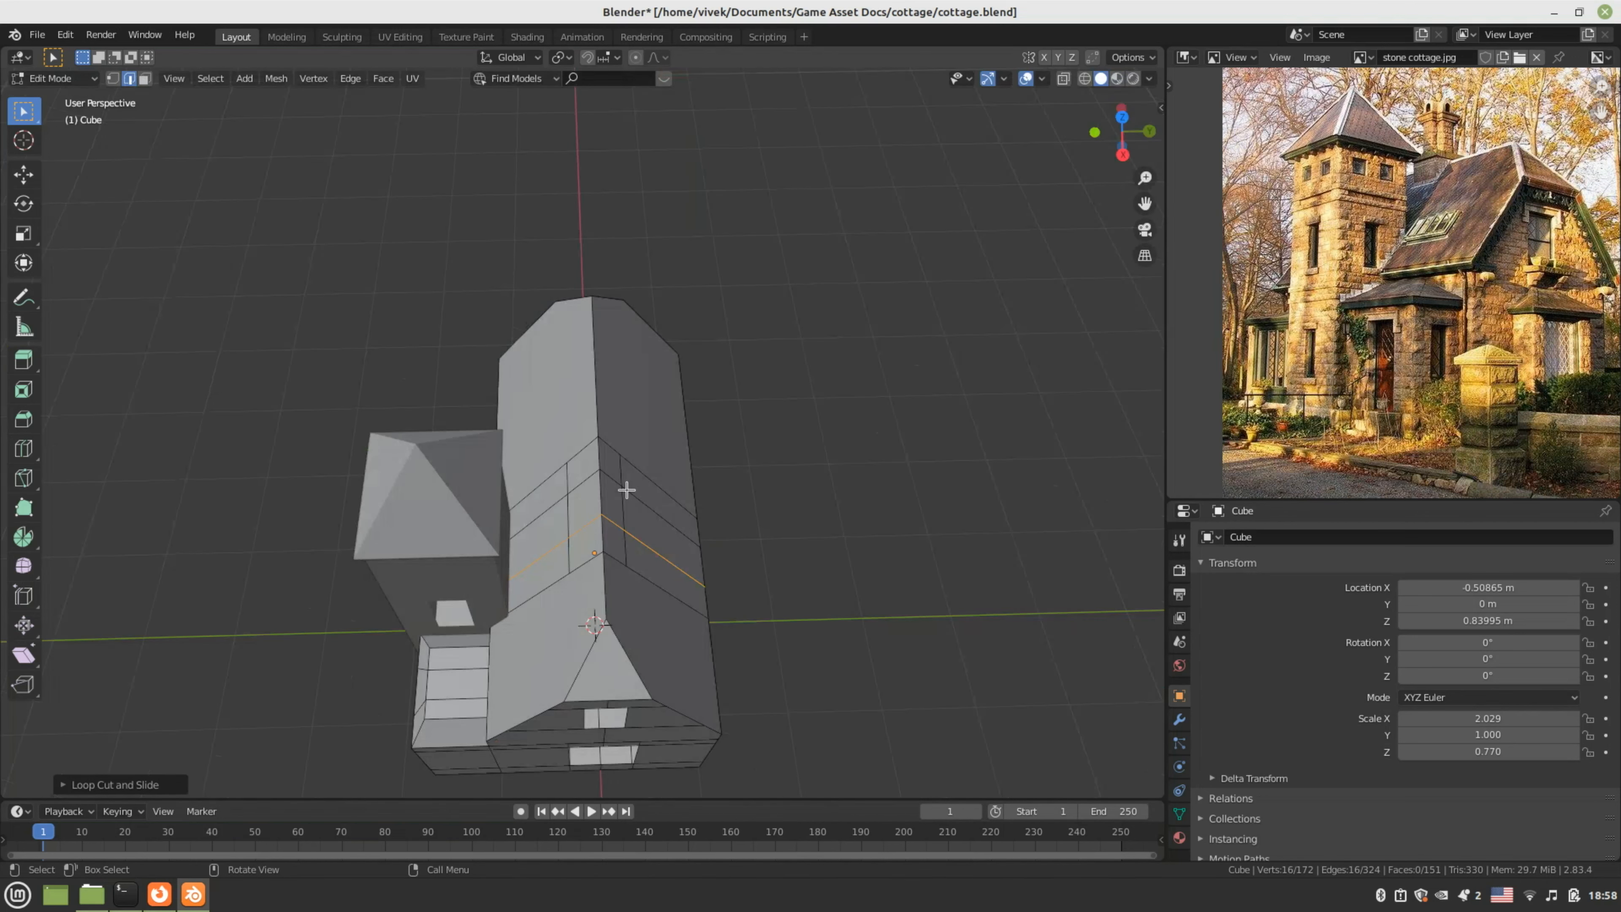
{"action": "left_click", "coordinate": [609, 508]}
- Add two more crosswise loop cuts around the house, one just outside each of the existing pair in the roof section
{"action": "middle_click_drag", "start_coordinate": [609, 508], "coordinate": [562, 532]}
{"action": "key", "text": "ctrl+r"}
{"action": "left_click", "coordinate": [561, 532]}
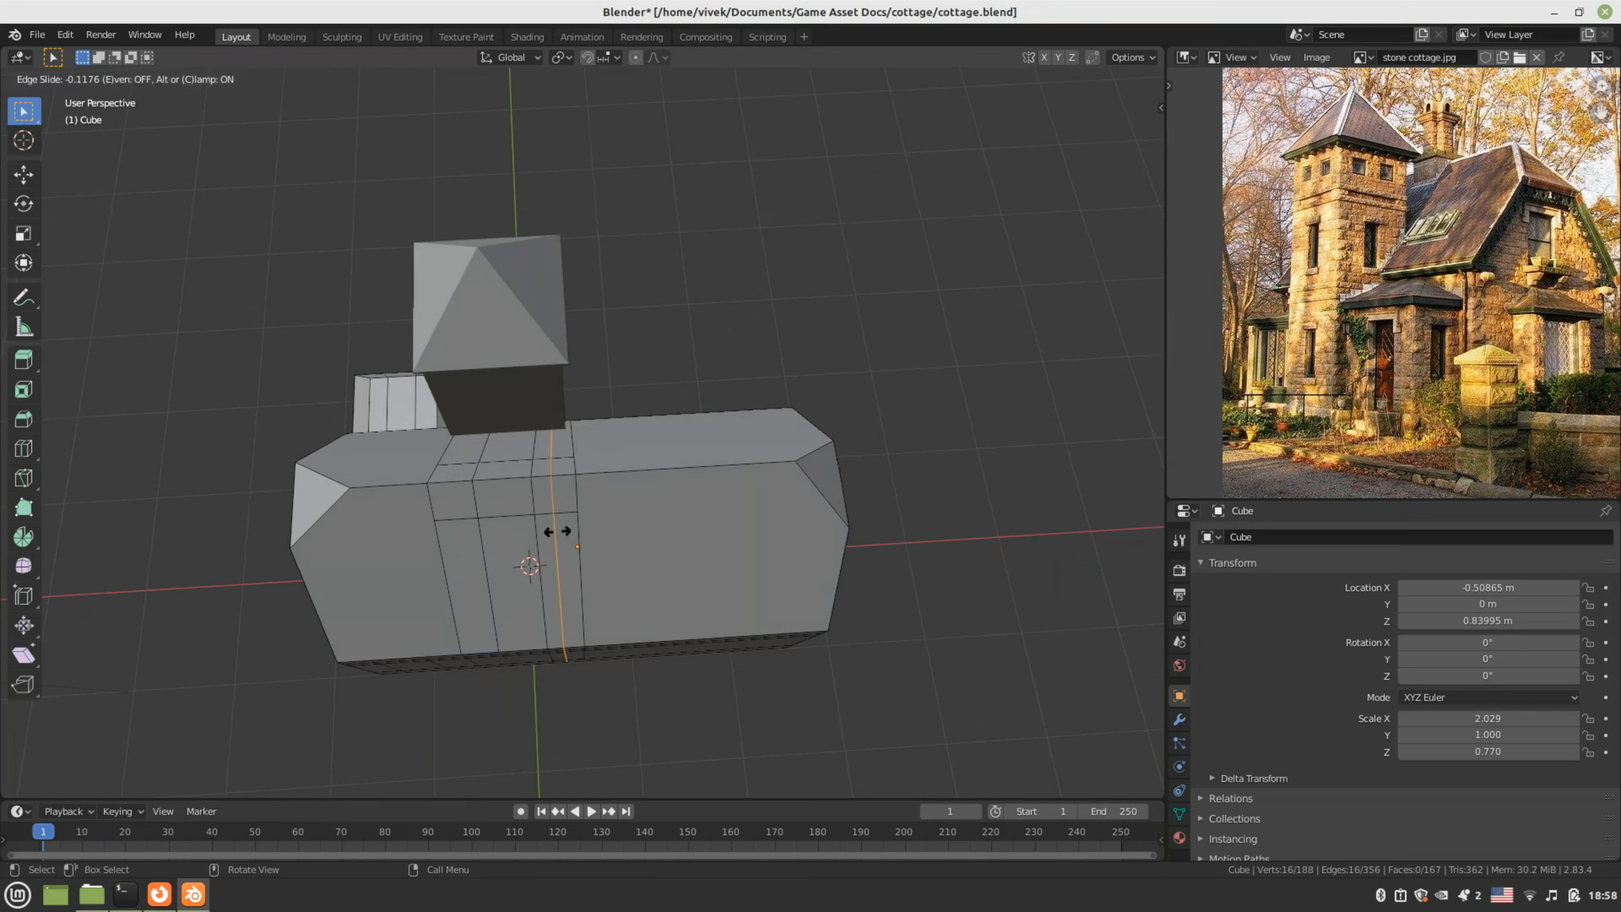
{"action": "left_click", "coordinate": [550, 535]}
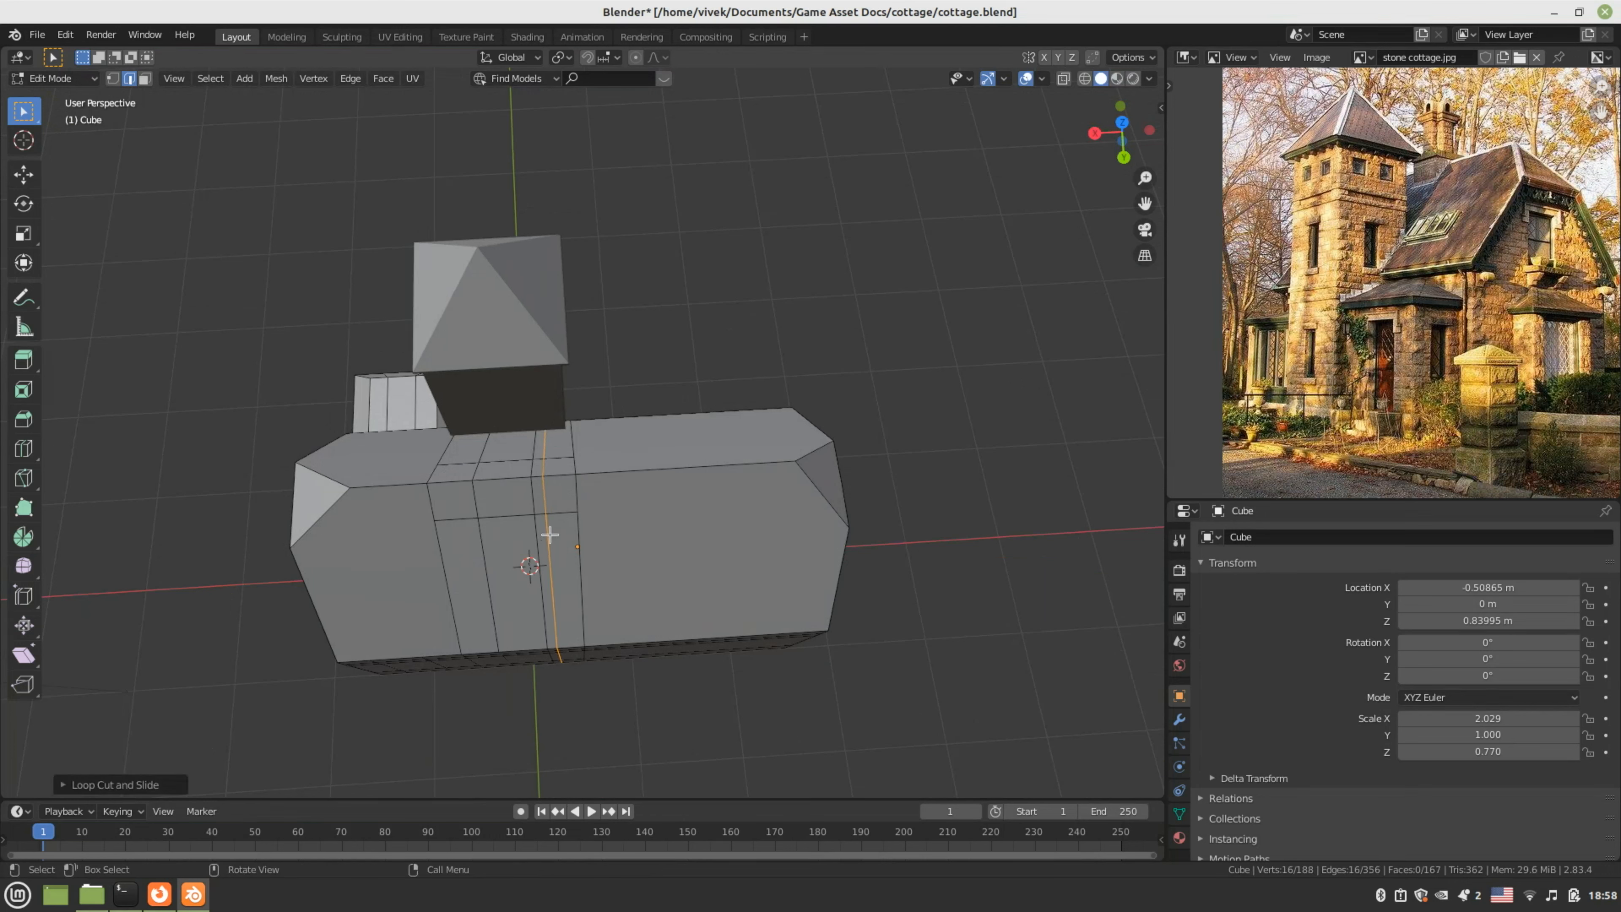
{"action": "left_click", "coordinate": [550, 535]}
{"action": "key", "text": "ctrl+r"}
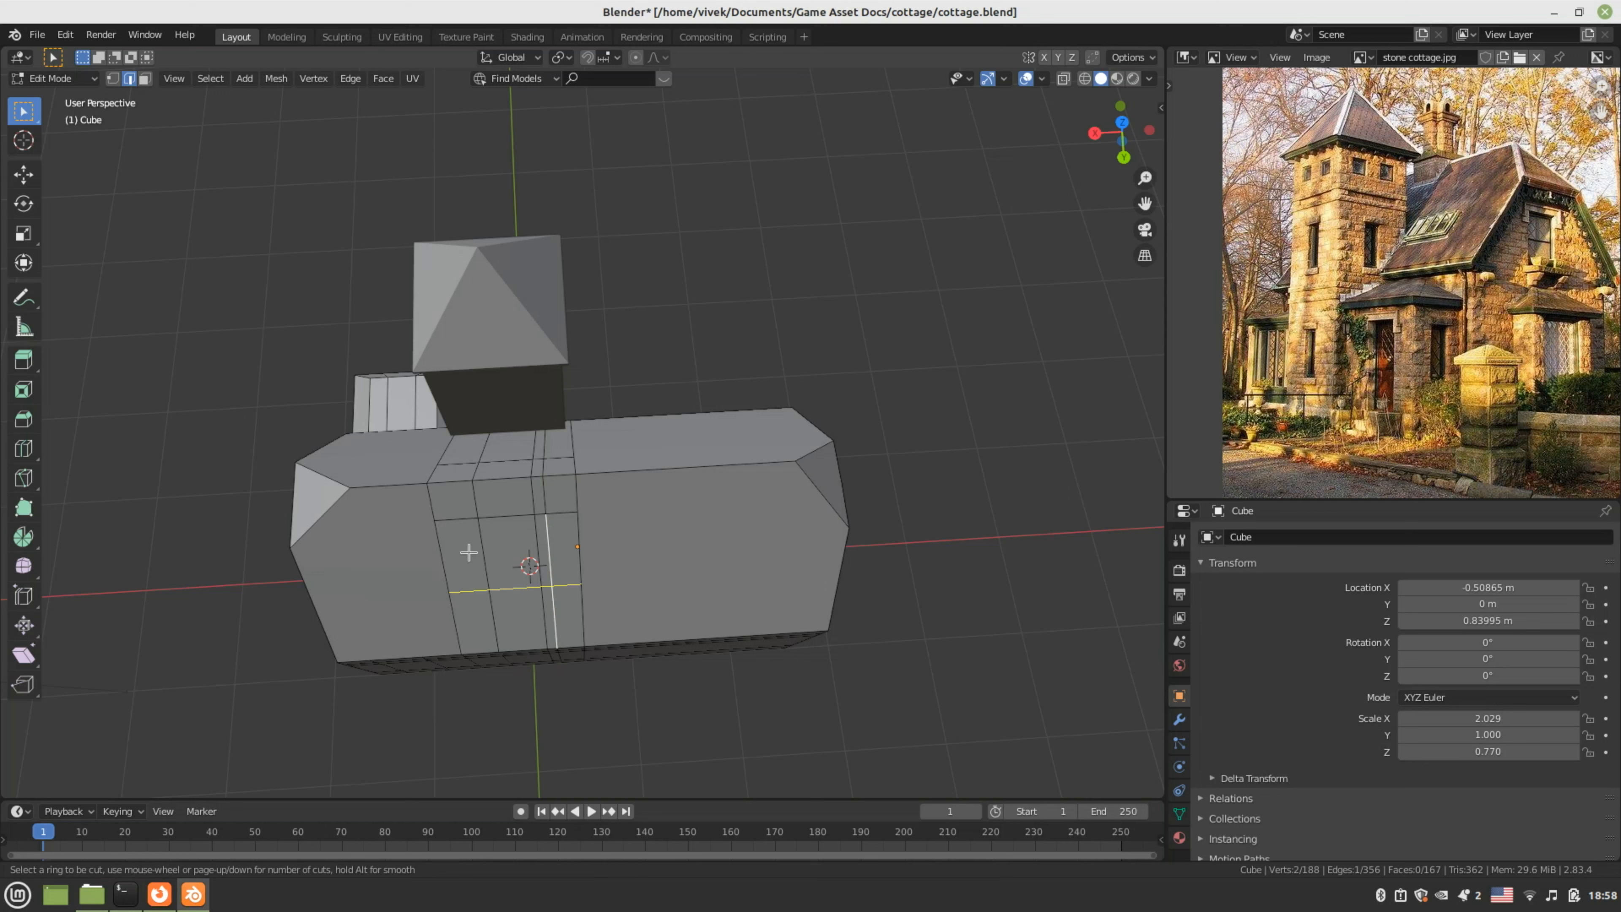
{"action": "left_click", "coordinate": [458, 516]}
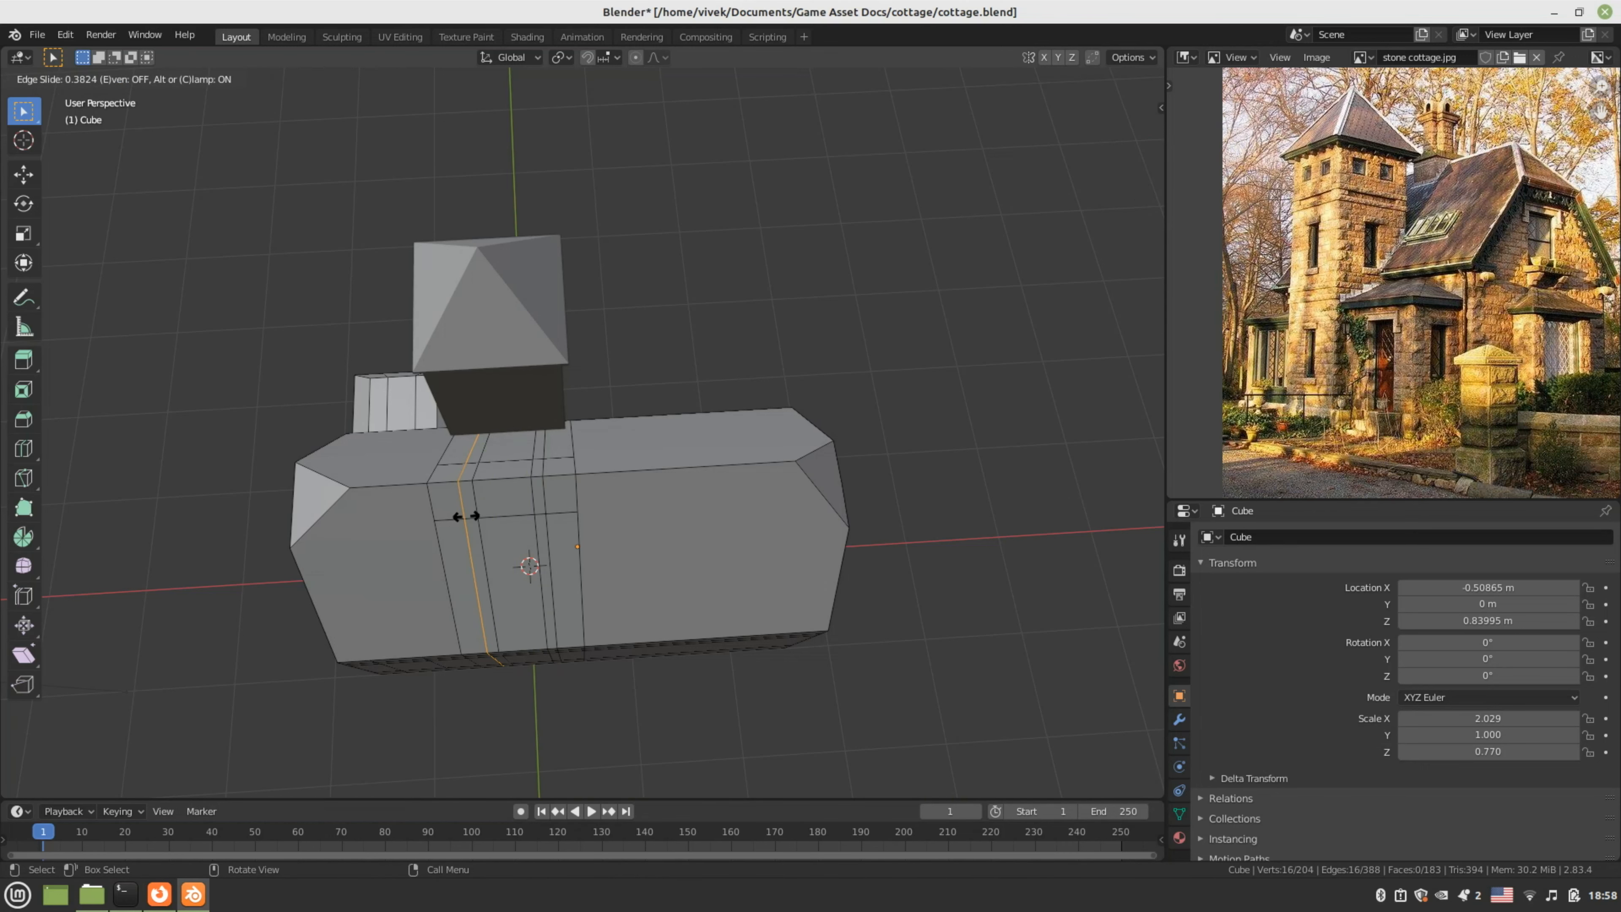
{"action": "left_click", "coordinate": [466, 516]}
- Lower the ridge edge between the two inner crosswise cuts along Z to sink a recess into the roof
{"action": "mouse_move", "coordinate": [466, 516]}
{"action": "middle_mouse_down"}
{"action": "mouse_move", "coordinate": [637, 430]}
{"action": "mouse_move", "coordinate": [515, 465]}
{"action": "mouse_move", "coordinate": [481, 530]}
{"action": "middle_mouse_up"}
{"action": "left_click", "coordinate": [530, 489]}
{"action": "key", "text": "g"}
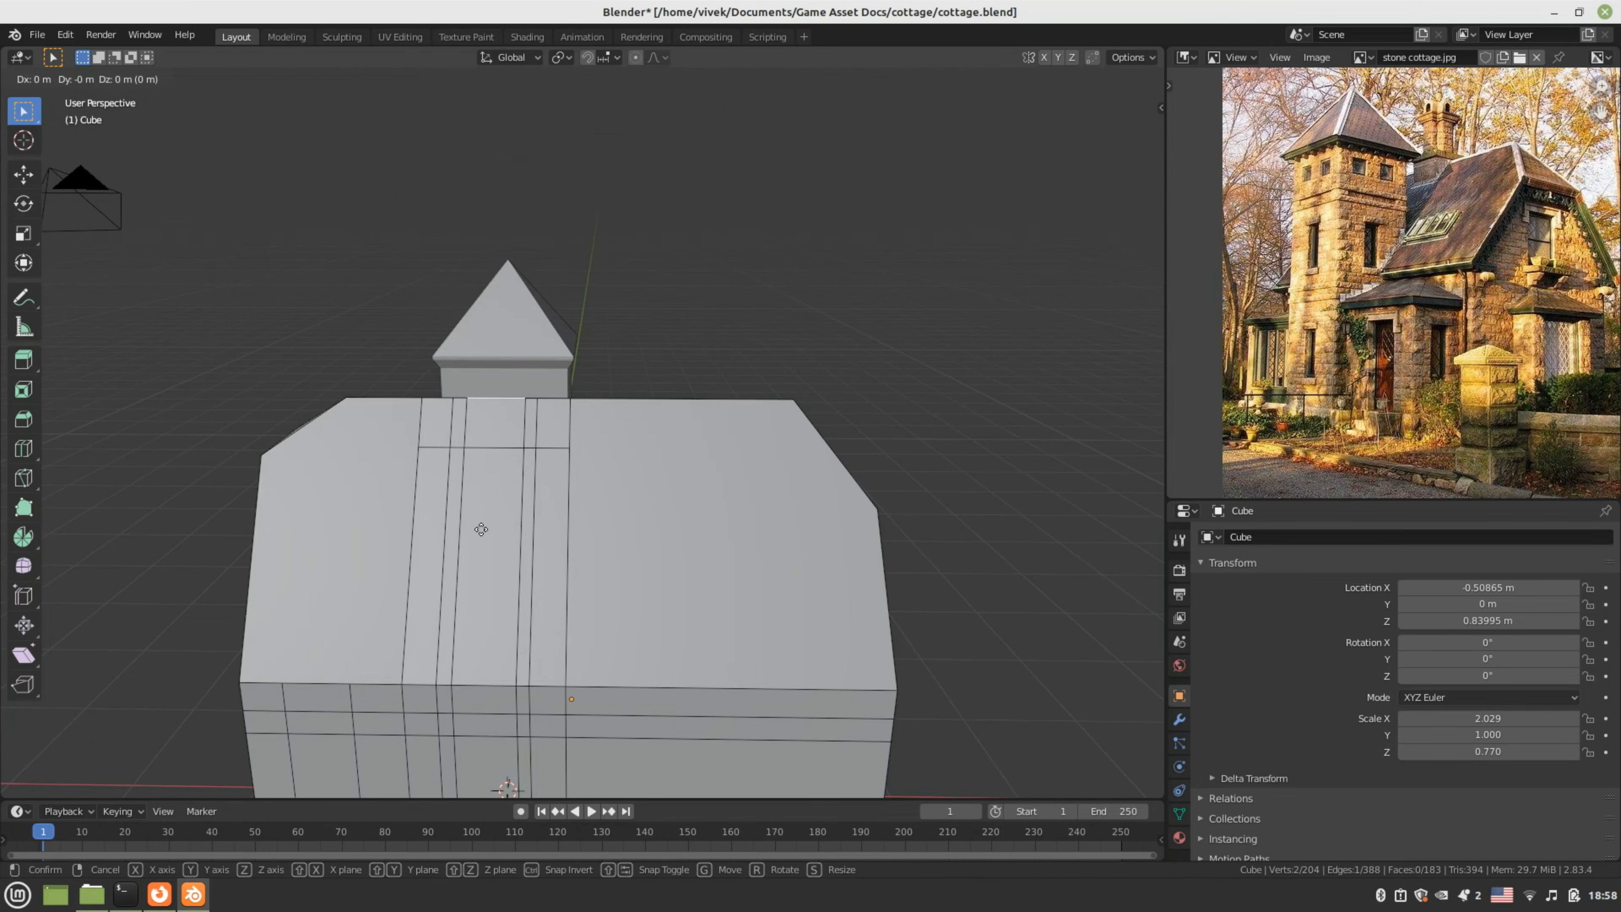
{"action": "key", "text": "z"}
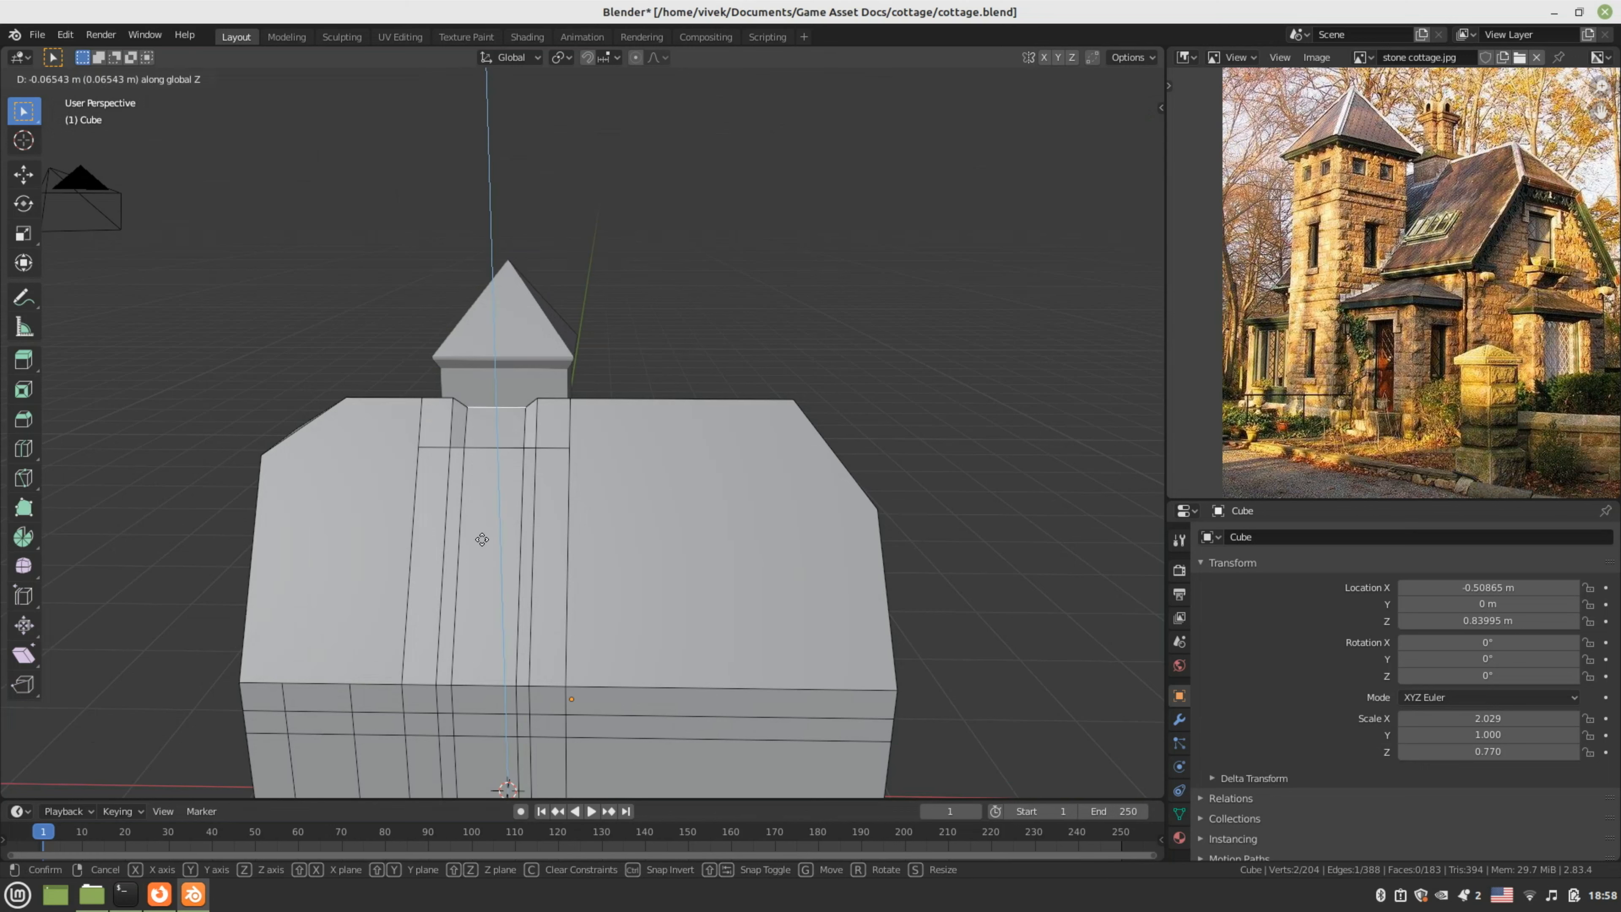
{"action": "left_click", "coordinate": [482, 571]}
- In wireframe side view, raise the recess's tower-side edge along Z until it is level with the lowered ridge edge
{"action": "mouse_move", "coordinate": [481, 570]}
{"action": "middle_mouse_down"}
{"action": "mouse_move", "coordinate": [561, 574]}
{"action": "mouse_move", "coordinate": [651, 608]}
{"action": "mouse_move", "coordinate": [769, 567]}
{"action": "mouse_move", "coordinate": [746, 542]}
{"action": "mouse_move", "coordinate": [724, 558]}
{"action": "mouse_move", "coordinate": [677, 438]}
{"action": "mouse_move", "coordinate": [735, 553]}
{"action": "mouse_move", "coordinate": [688, 565]}
{"action": "mouse_move", "coordinate": [694, 497]}
{"action": "middle_mouse_up"}
{"action": "key", "text": "z"}
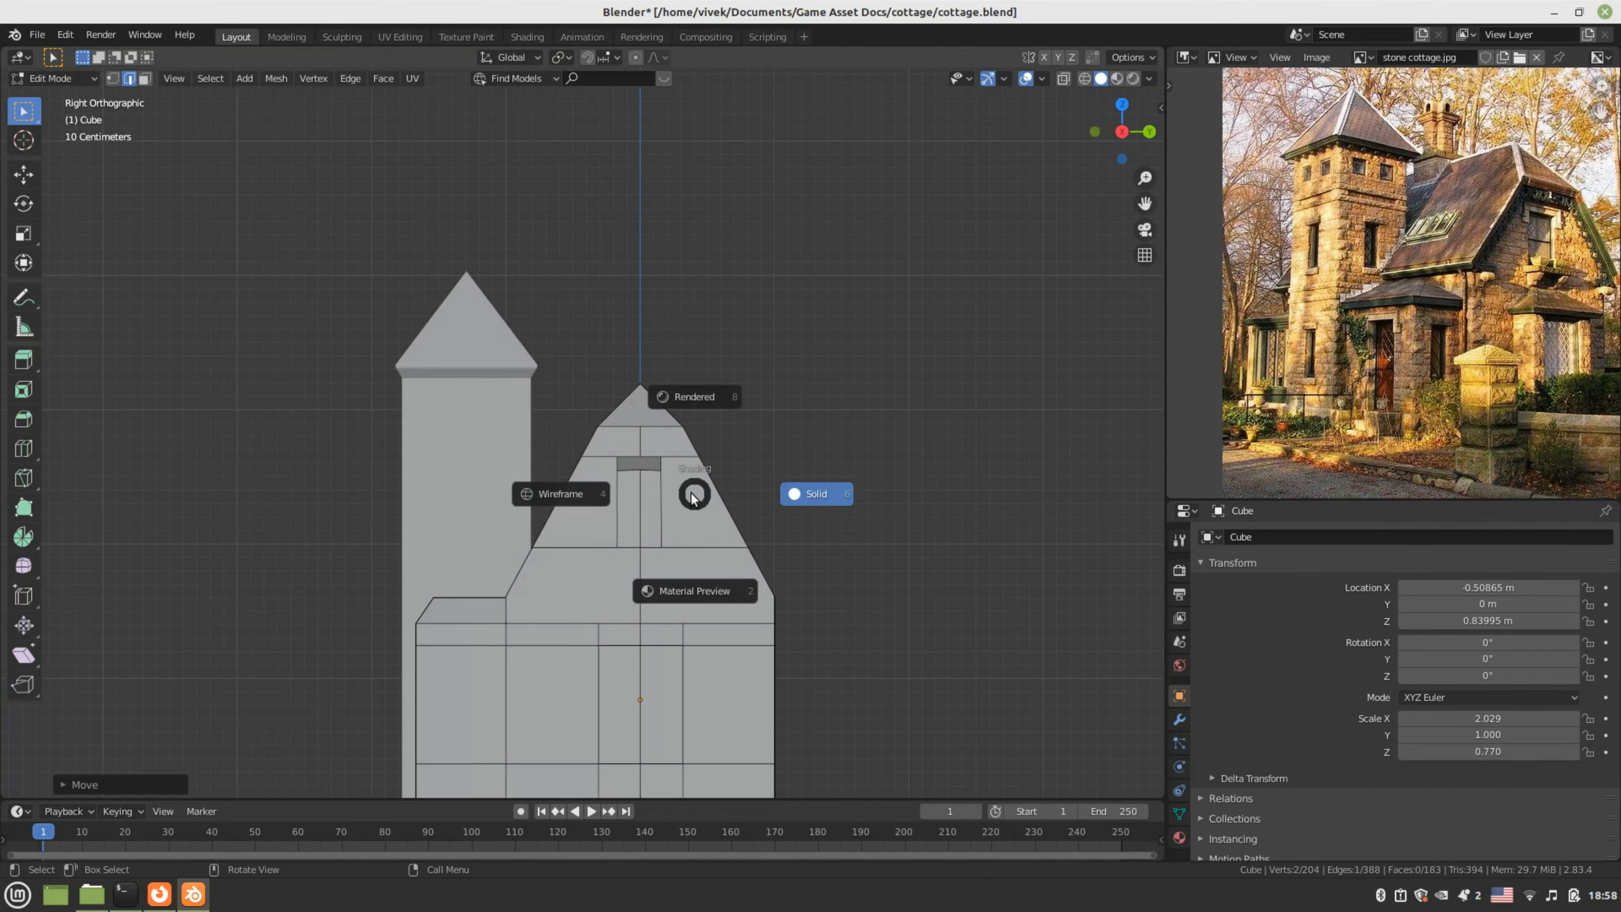
{"action": "left_click", "coordinate": [575, 497]}
{"action": "scroll", "coordinate": [586, 500], "scroll_direction": "up", "scroll_amount": 5}
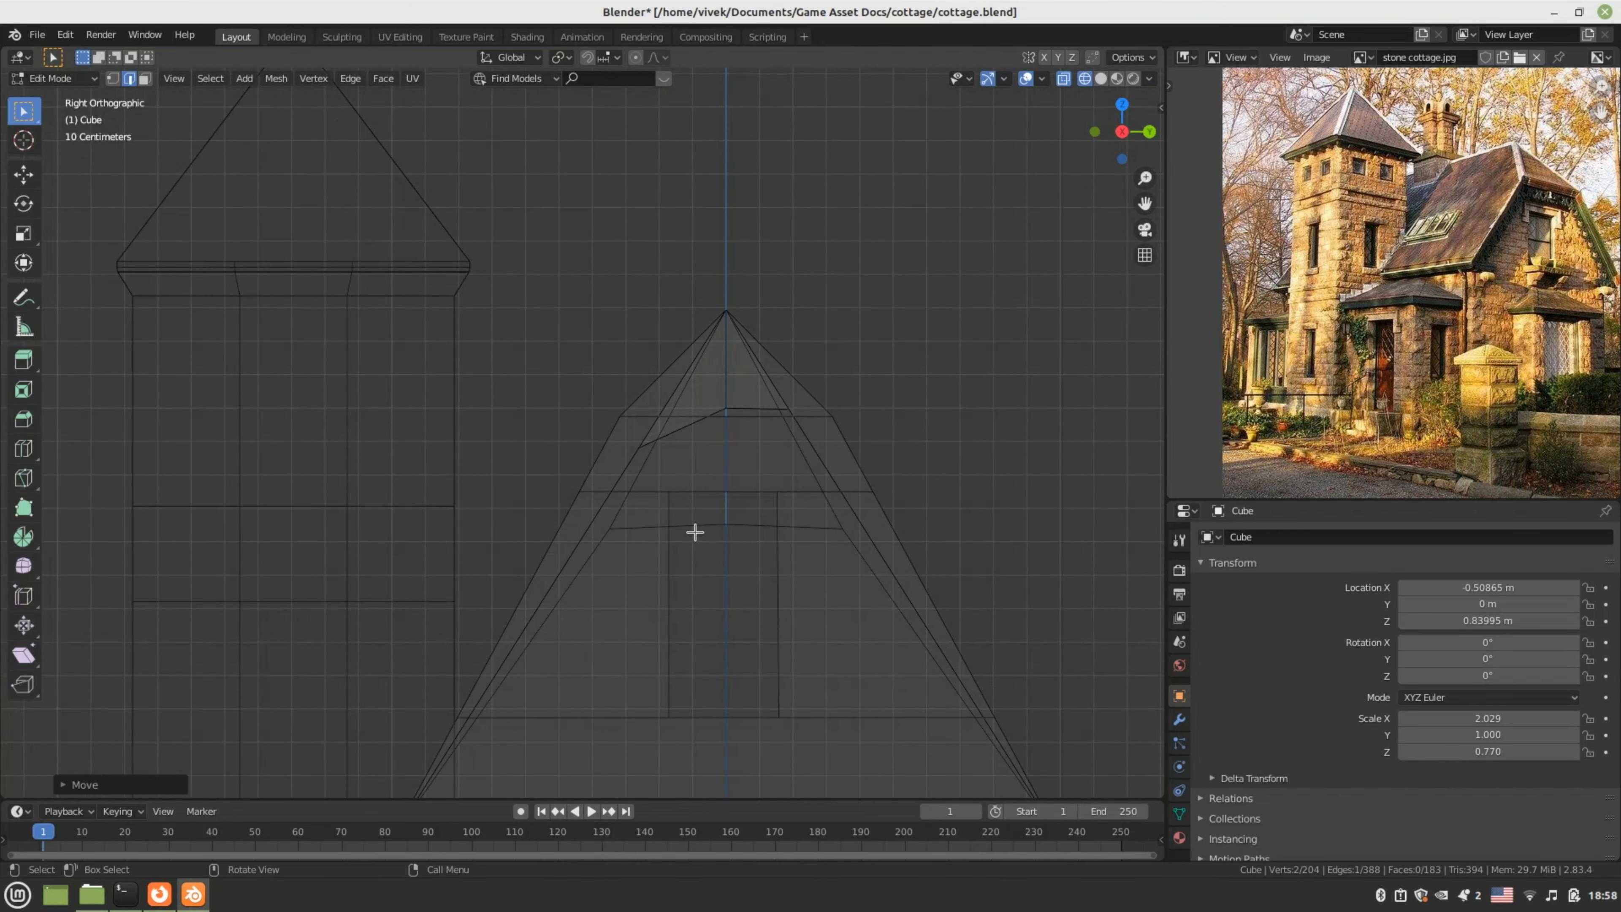
{"action": "key", "text": "1"}
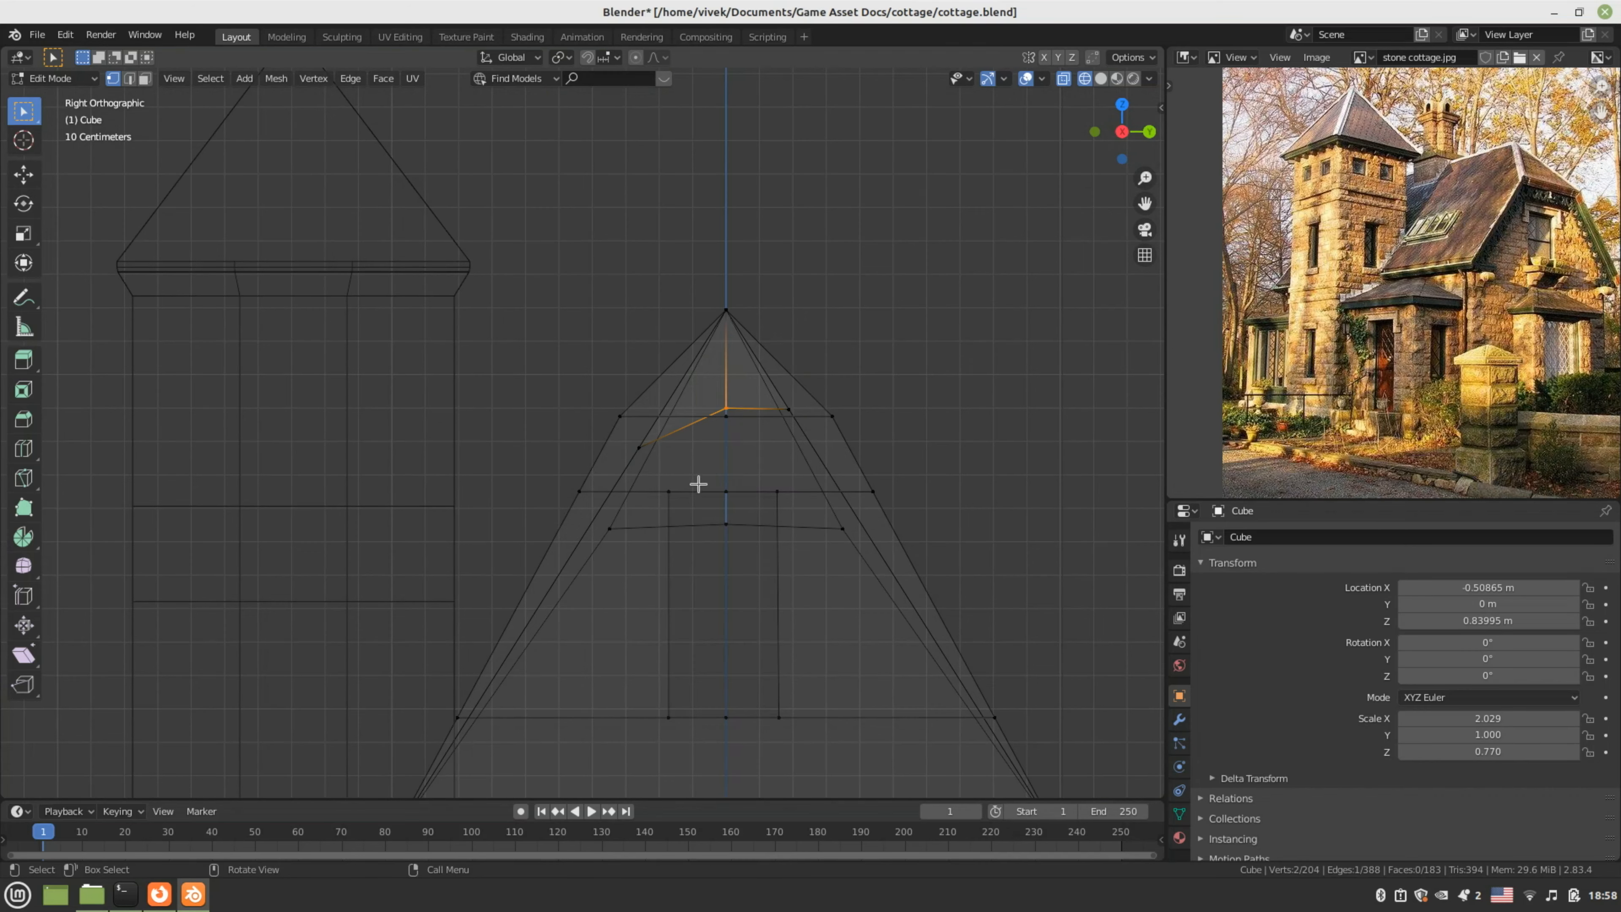
{"action": "middle_click_drag", "start_coordinate": [699, 481], "coordinate": [701, 519]}
{"action": "left_click", "coordinate": [678, 542]}
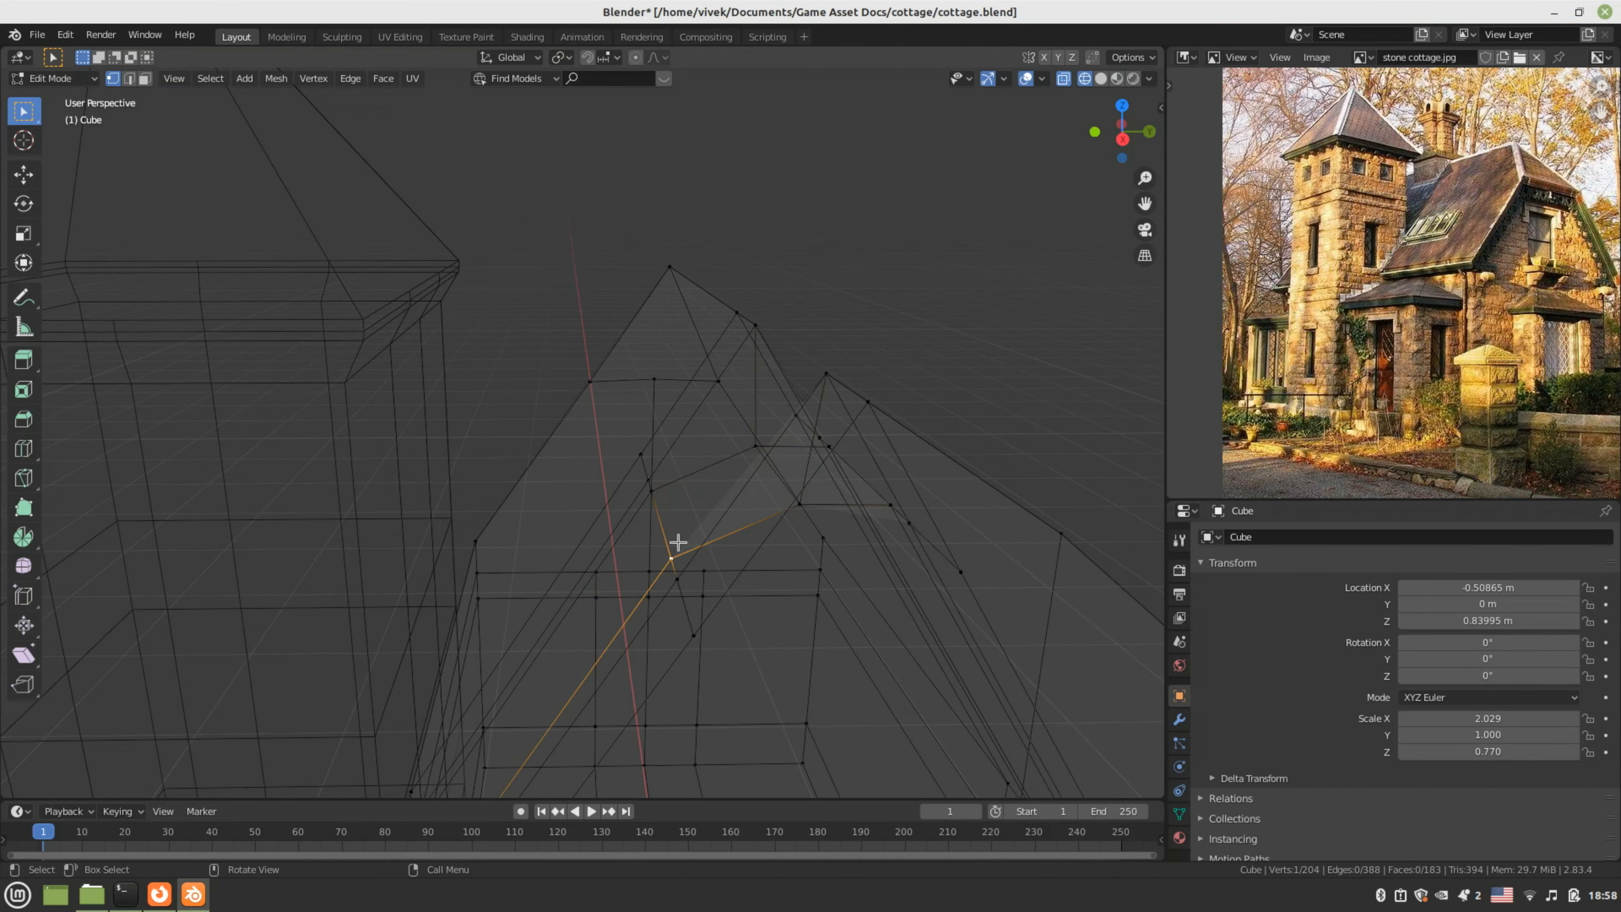
{"action": "left_click", "coordinate": [652, 491]}
{"action": "left_click", "coordinate": [670, 553]}
{"action": "left_click", "coordinate": [653, 491], "text": "shift"}
{"action": "key", "text": "KP_3"}
{"action": "key", "text": "g"}
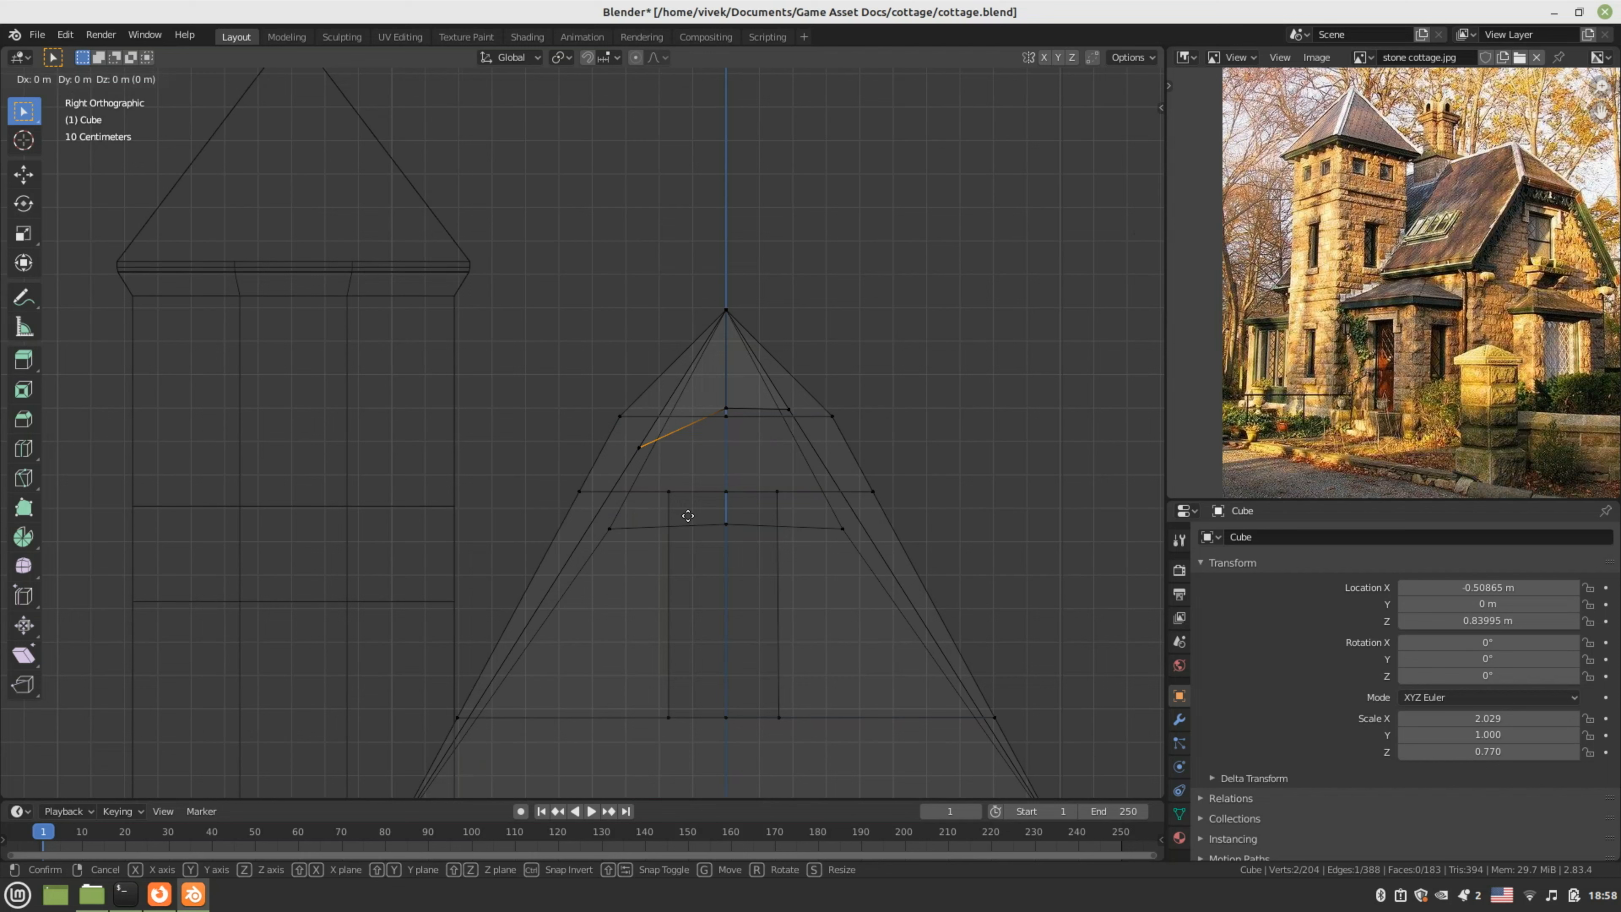
{"action": "key", "text": "z"}
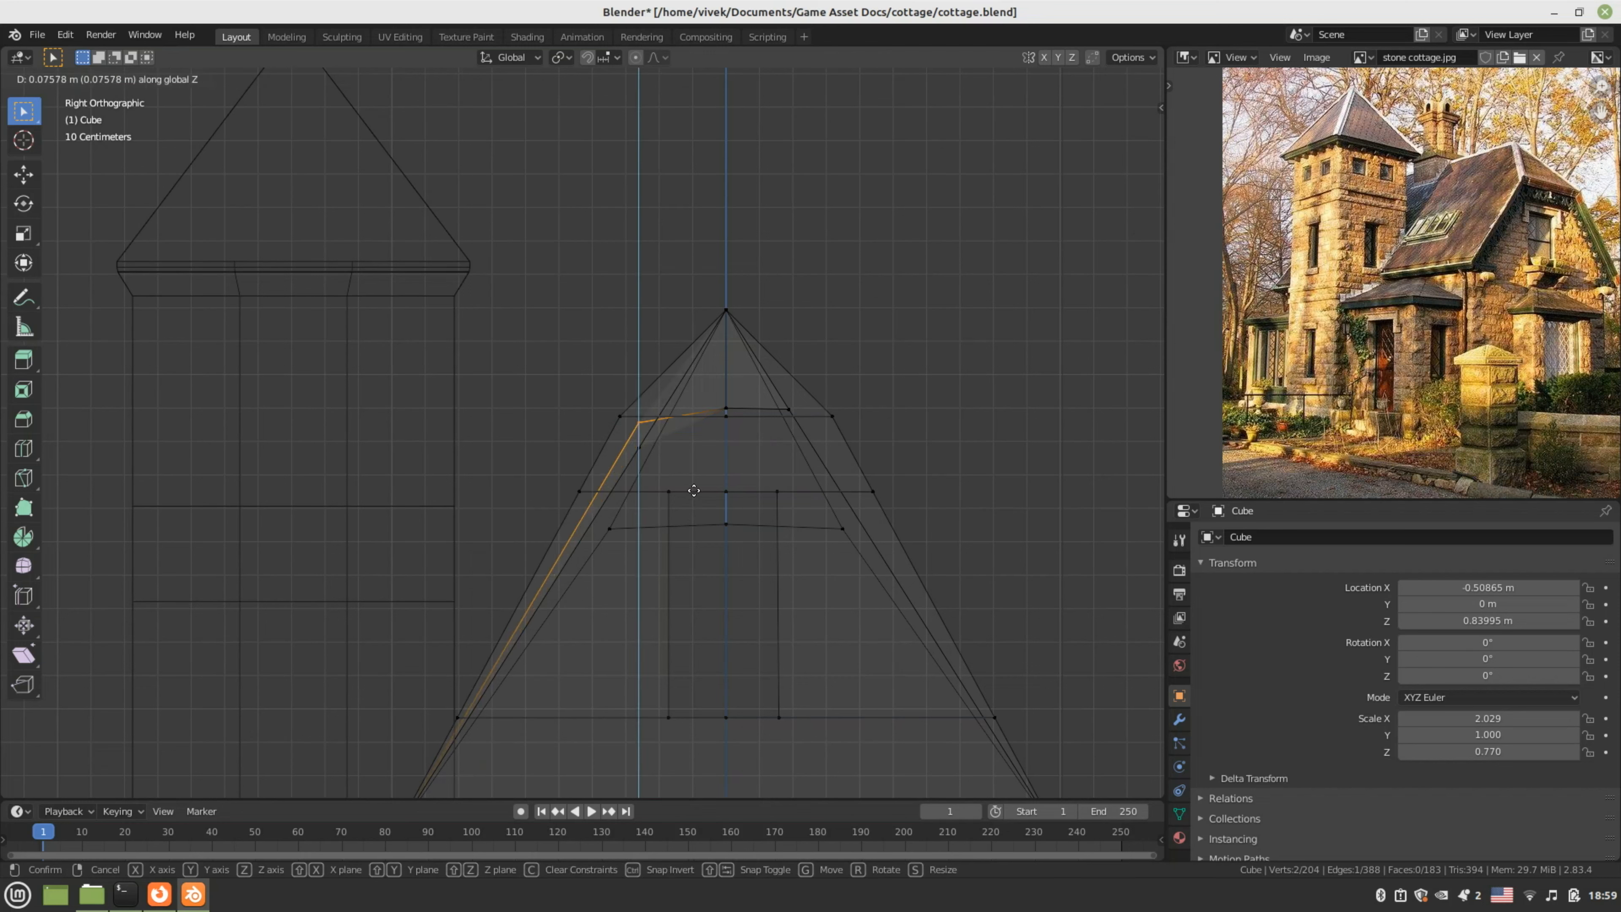
{"action": "left_click", "coordinate": [705, 476]}
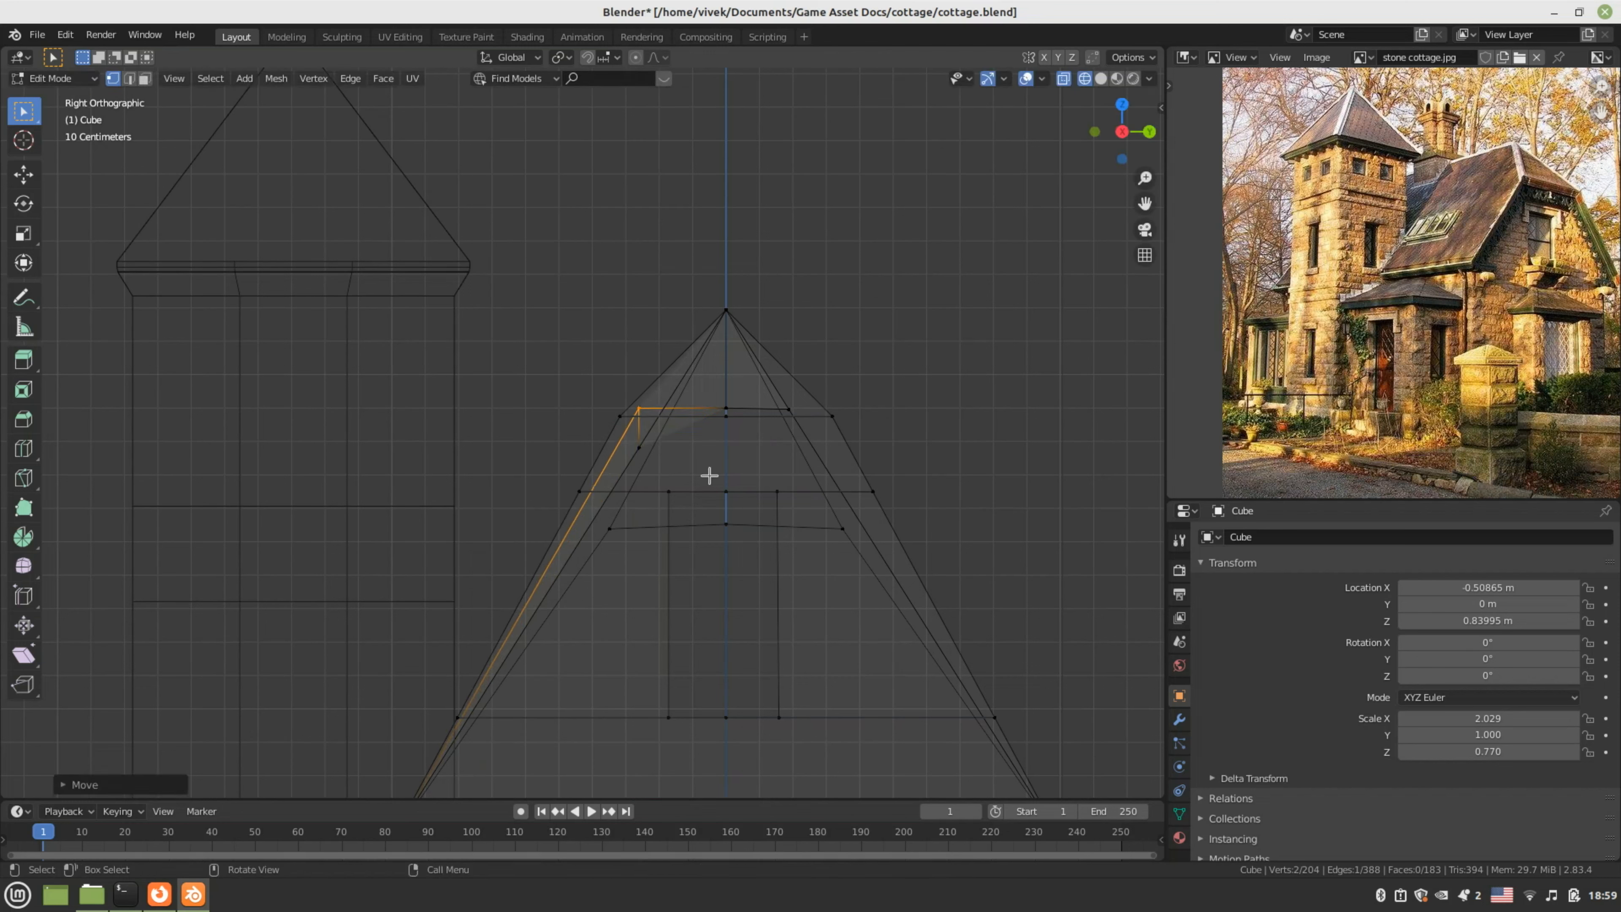
- Move the tower-side edge about 0.11 m along Y towards the ridge and return to solid shading
{"action": "scroll", "coordinate": [709, 476], "scroll_direction": "down", "scroll_amount": 5}
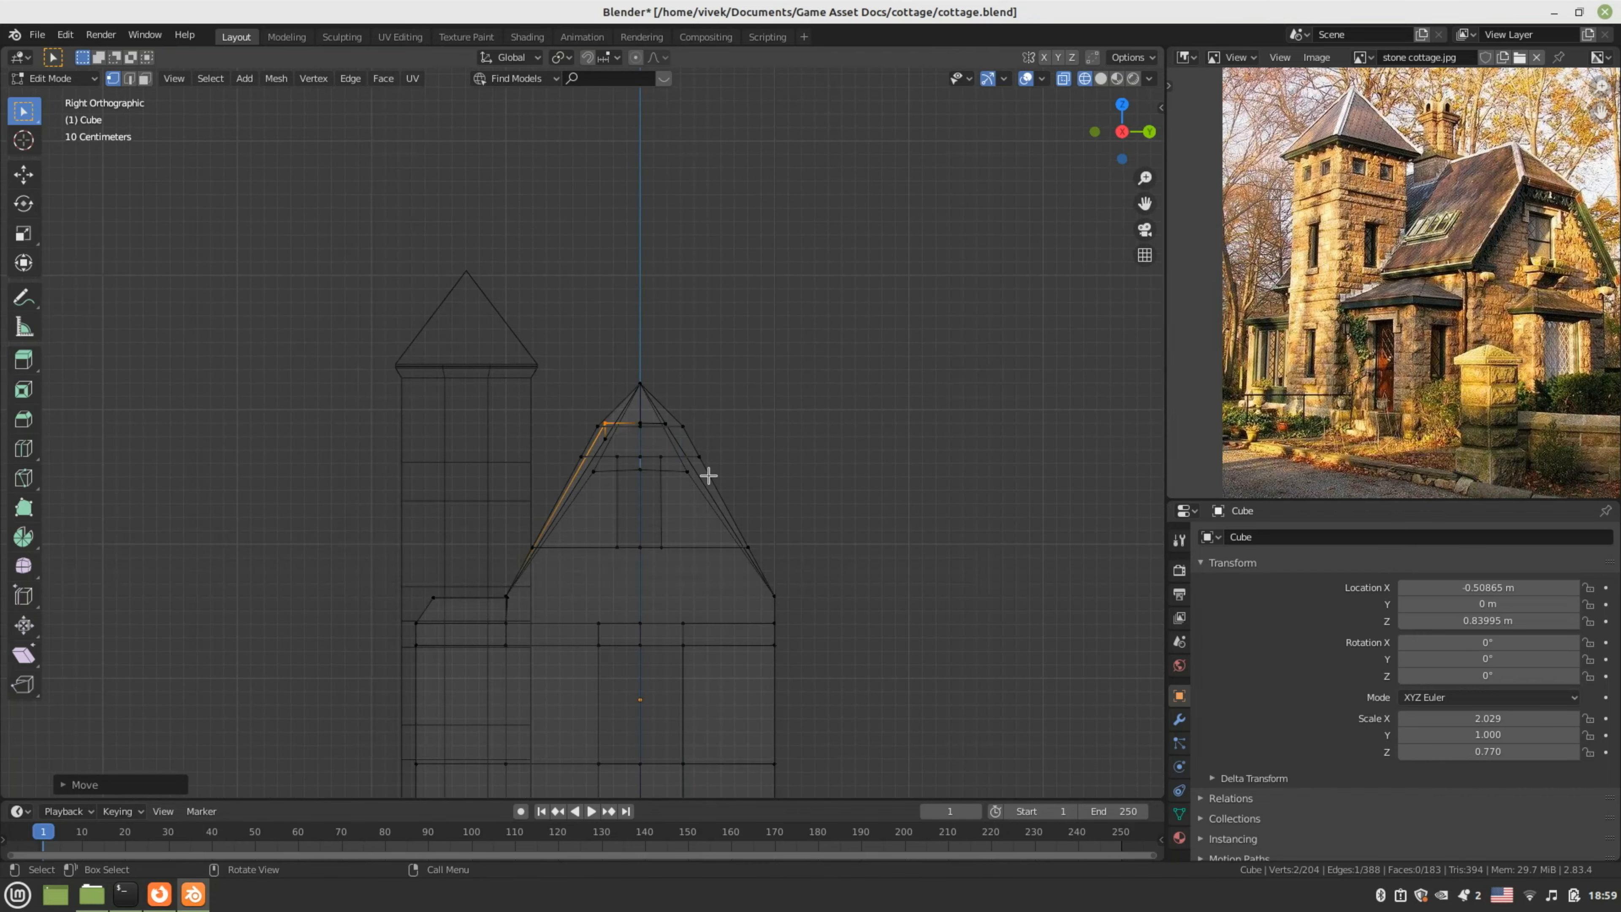
{"action": "key", "text": "g"}
{"action": "key", "text": "y"}
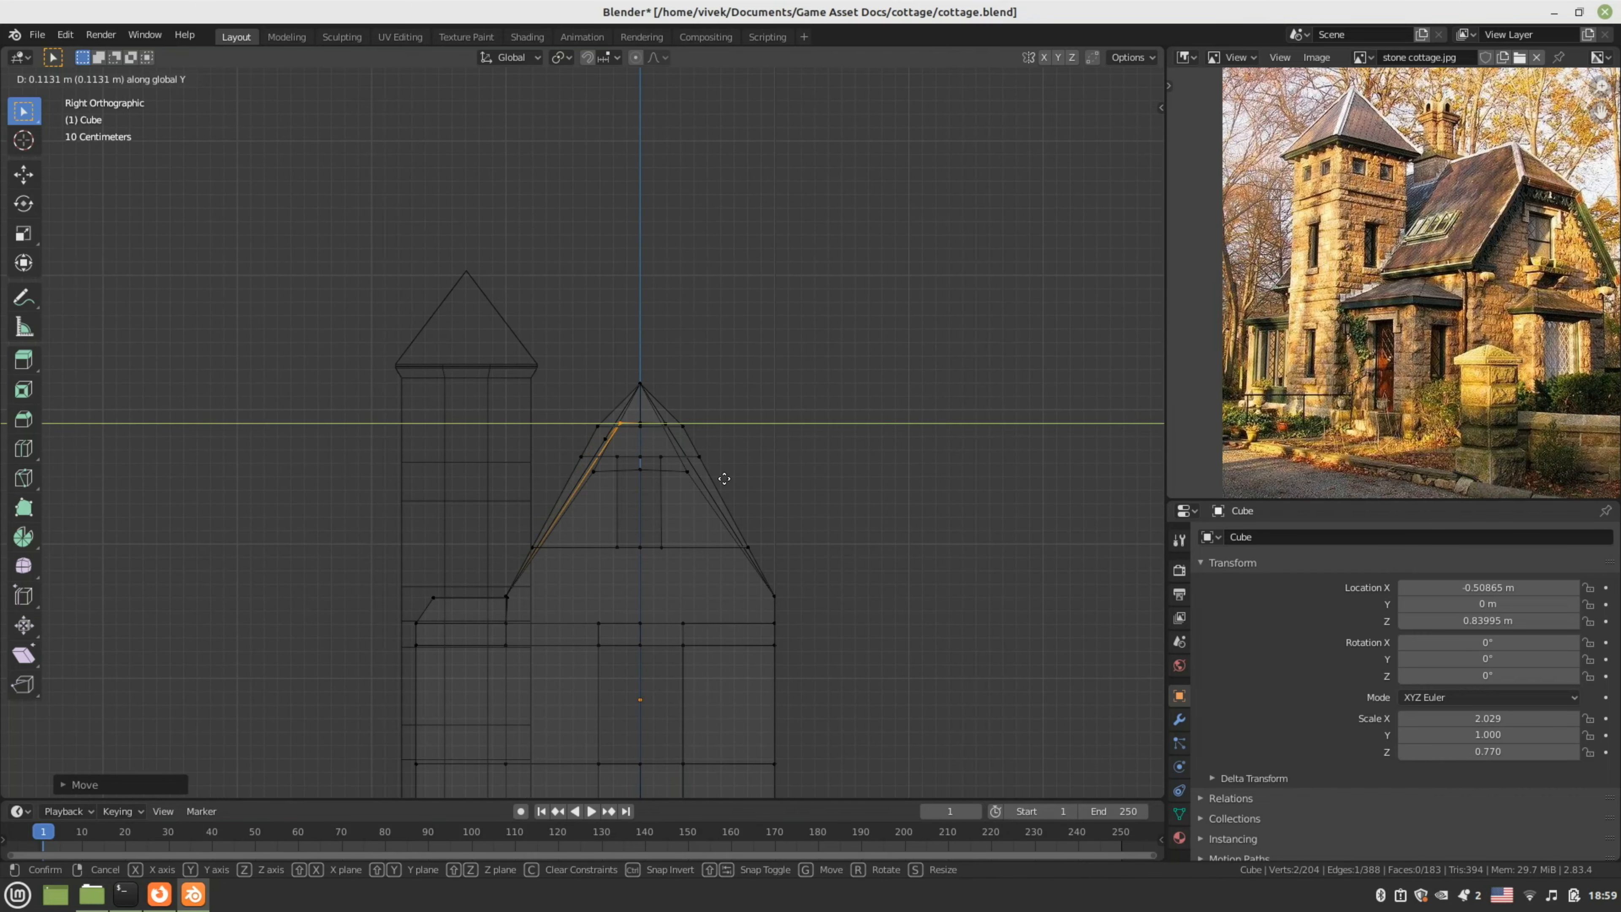
{"action": "left_click", "coordinate": [725, 479]}
{"action": "scroll", "coordinate": [721, 478], "scroll_direction": "up", "scroll_amount": 3}
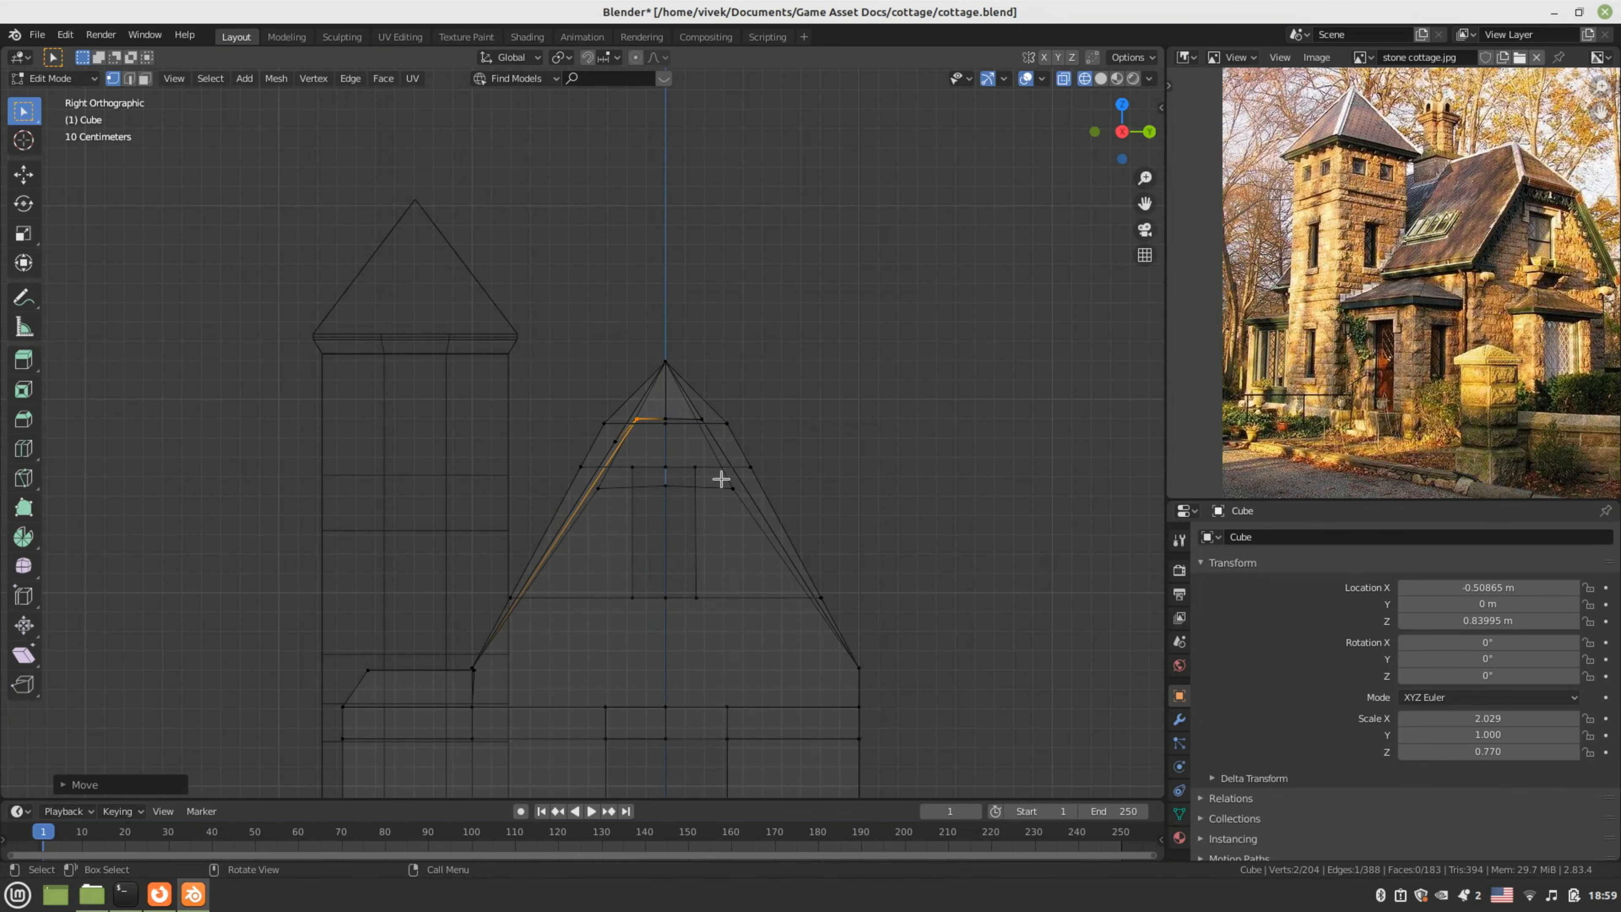
{"action": "key", "text": "z"}
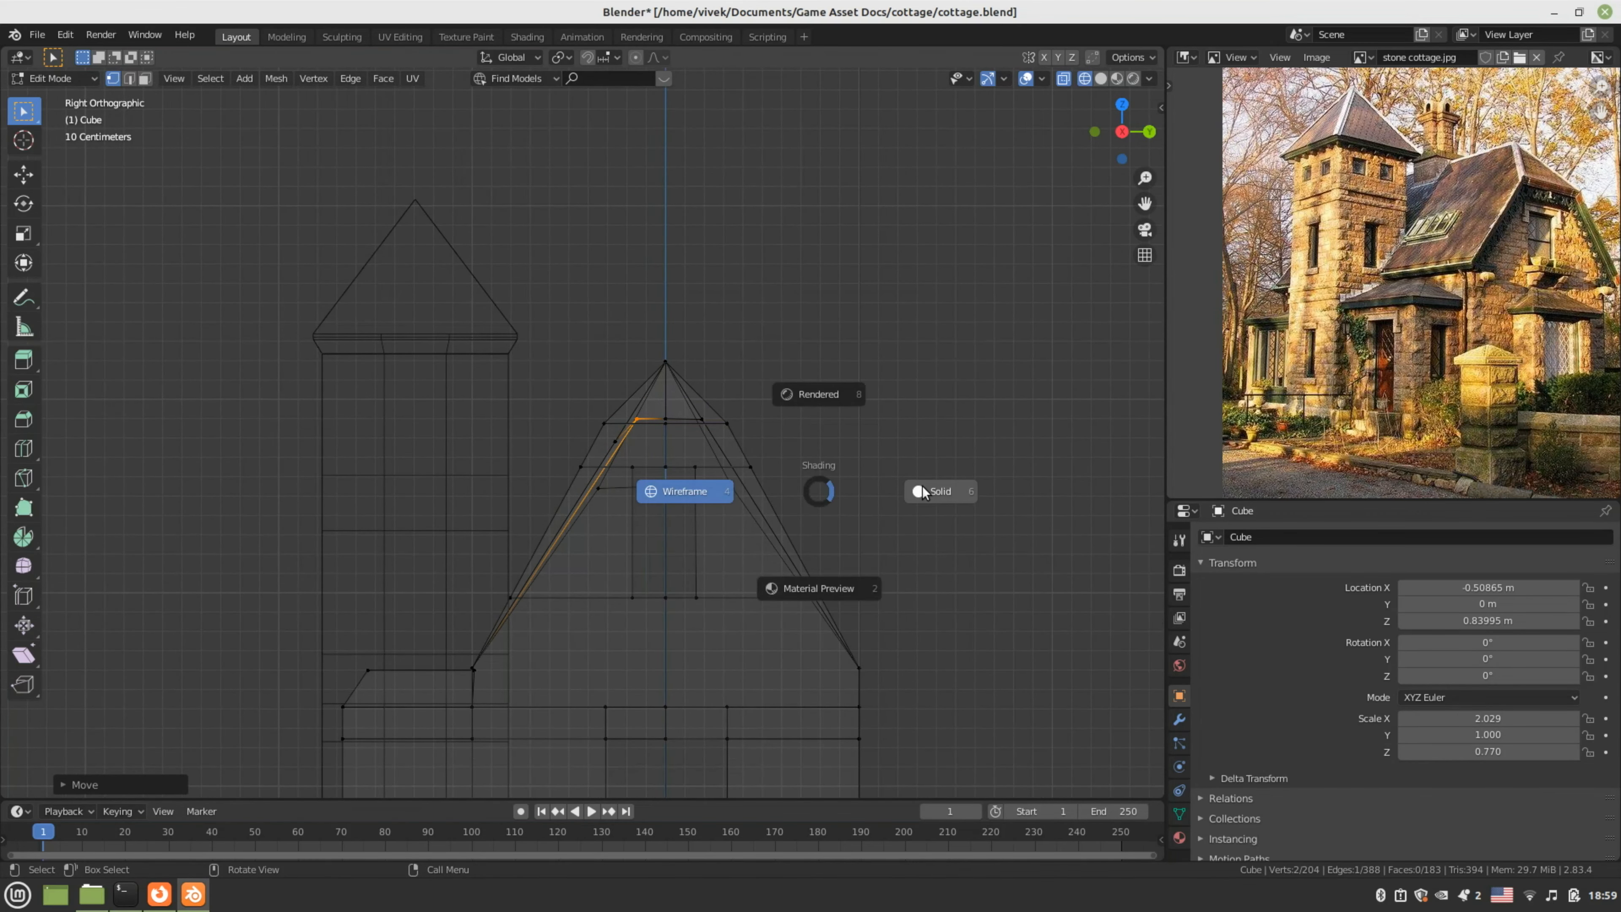
{"action": "left_click", "coordinate": [922, 492]}
- Move the recess's tower-side edge about 0.09 m along Y back towards the tower
{"action": "mouse_move", "coordinate": [927, 486]}
{"action": "middle_mouse_down"}
{"action": "mouse_move", "coordinate": [761, 553]}
{"action": "mouse_move", "coordinate": [718, 605]}
{"action": "mouse_move", "coordinate": [767, 580]}
{"action": "mouse_move", "coordinate": [767, 561]}
{"action": "mouse_move", "coordinate": [782, 590]}
{"action": "mouse_move", "coordinate": [696, 529]}
{"action": "middle_mouse_up"}
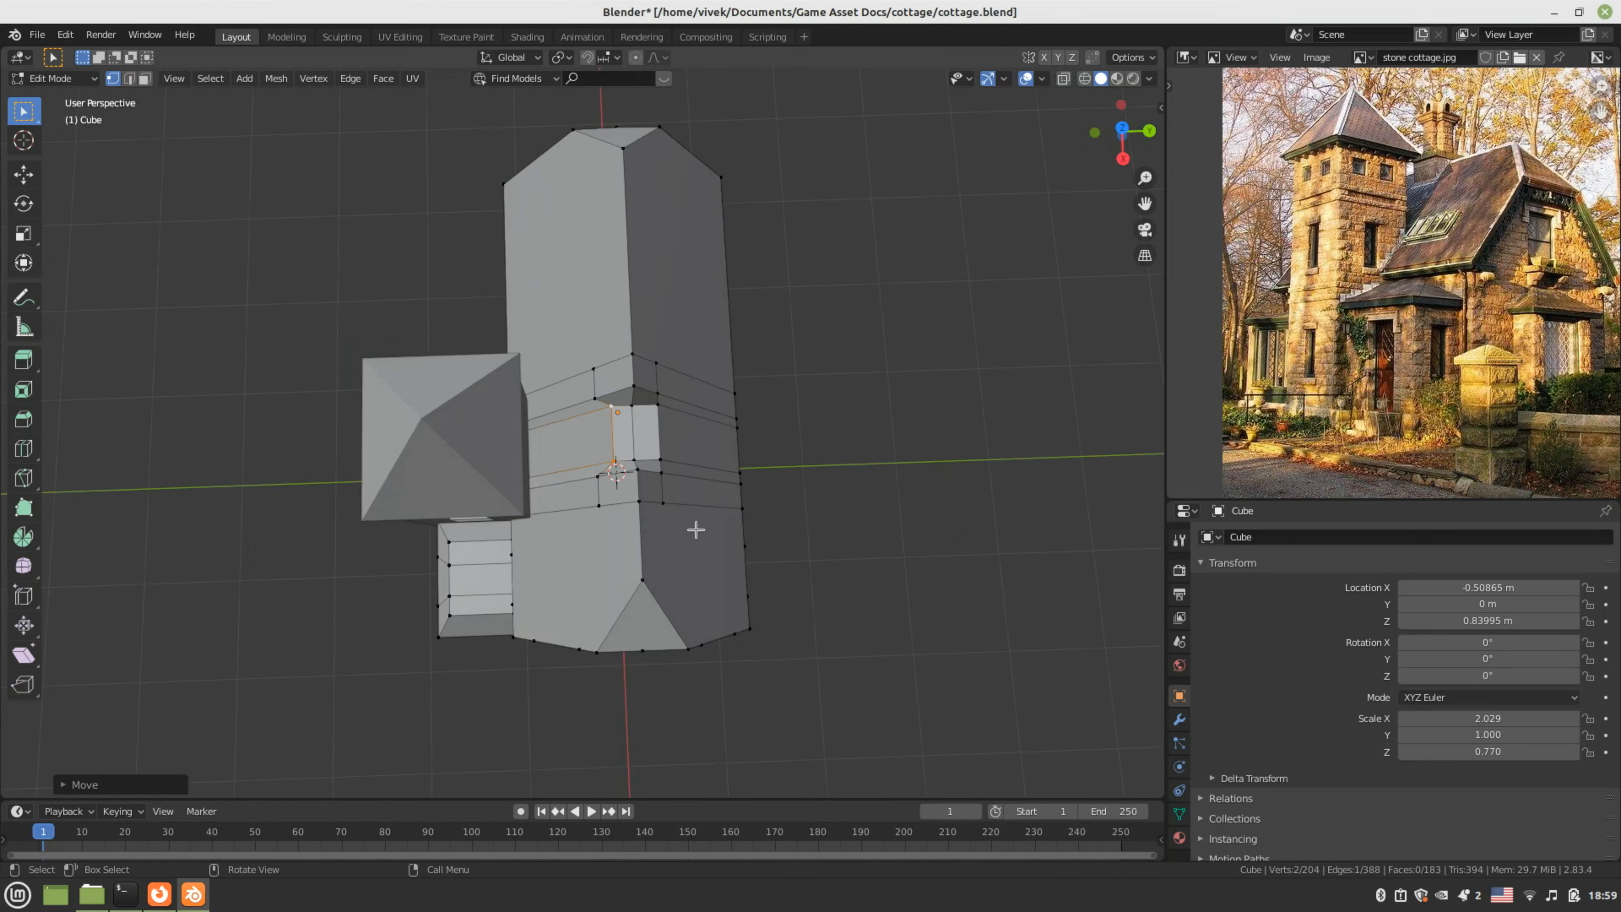
{"action": "scroll", "coordinate": [696, 530], "scroll_direction": "up", "scroll_amount": 1}
{"action": "key", "text": "g"}
{"action": "key", "text": "y"}
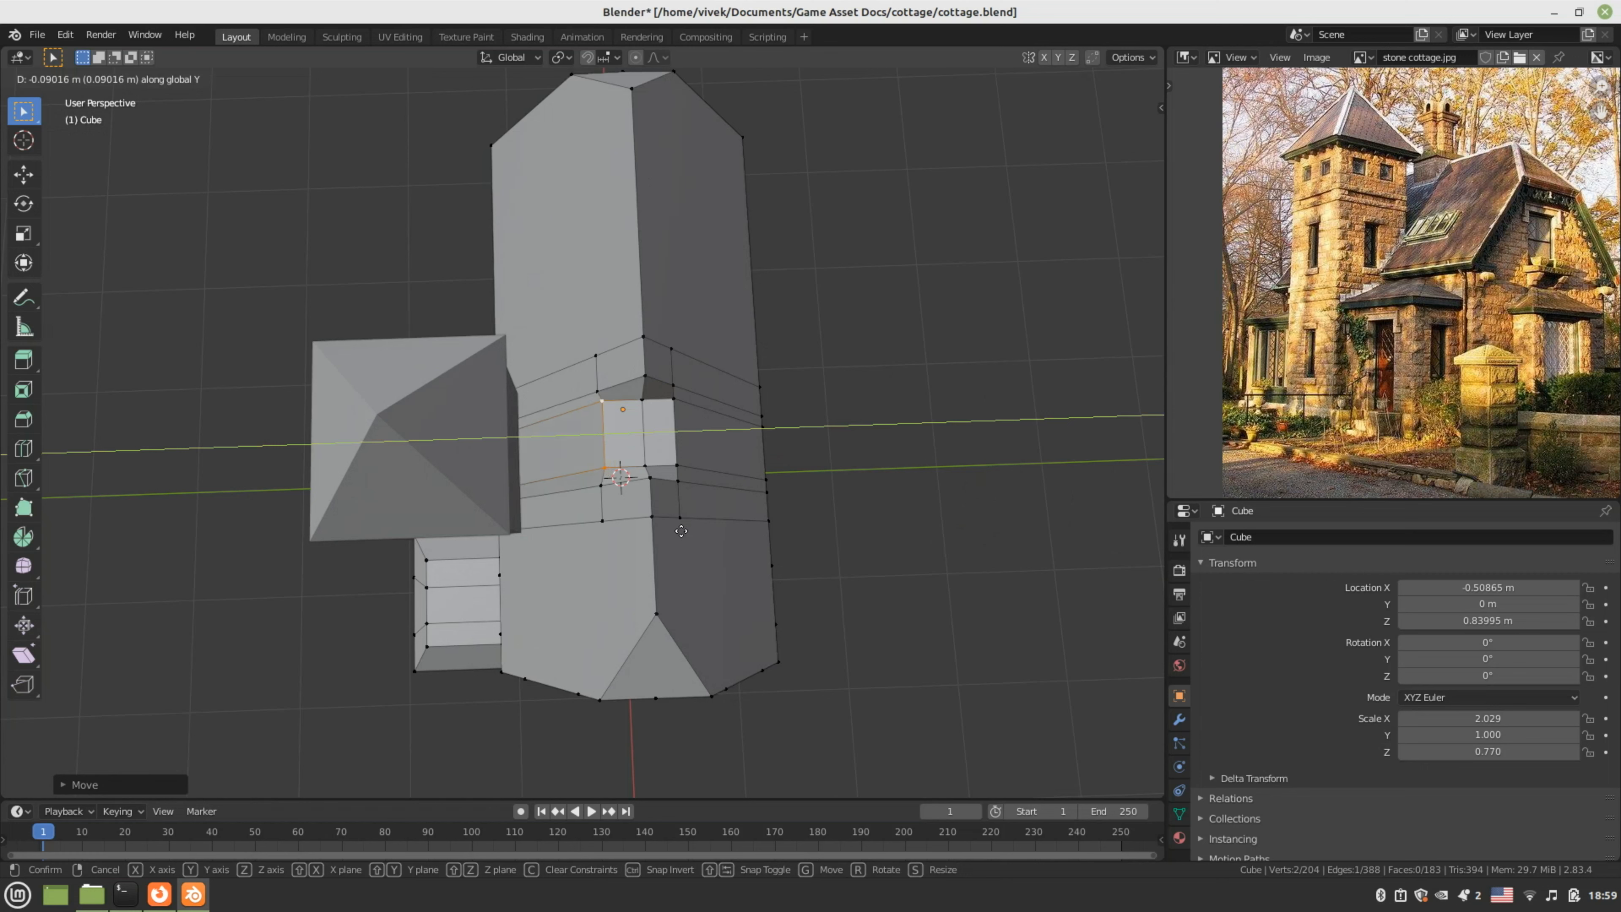
{"action": "left_click", "coordinate": [682, 531]}
- Dissolve the ridge edge that splits the roof recess's floor so the two floor faces merge into one
{"action": "middle_click_drag", "start_coordinate": [681, 531], "coordinate": [667, 484]}
{"action": "scroll", "coordinate": [664, 449], "scroll_direction": "up", "scroll_amount": 3}
{"action": "key", "text": "3"}
{"action": "left_click", "coordinate": [665, 449]}
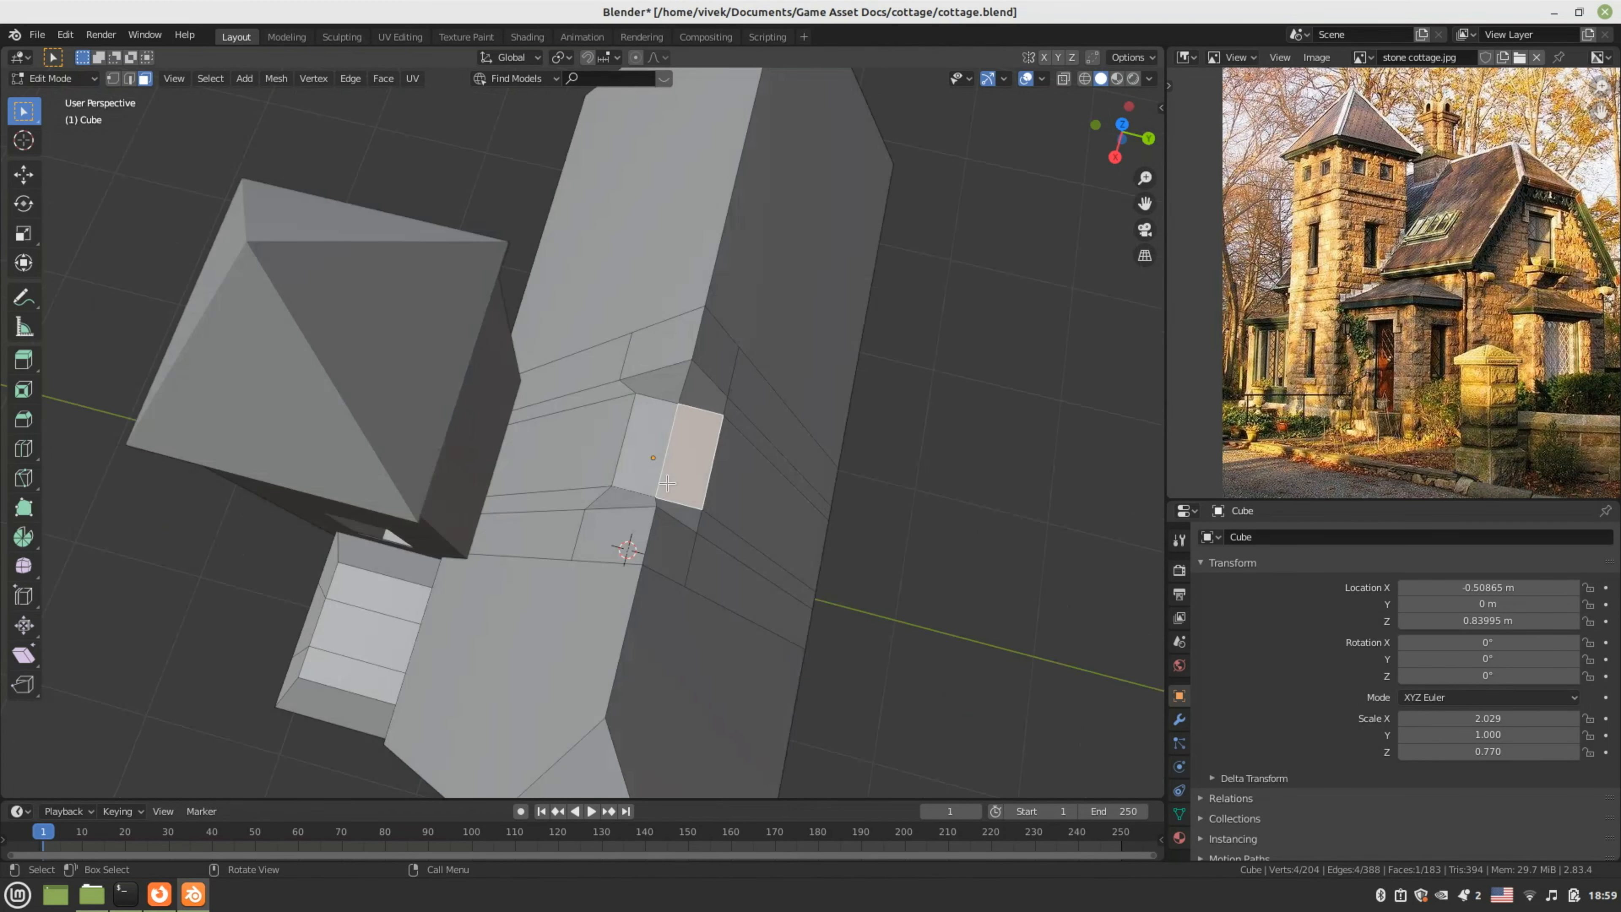
{"action": "scroll", "coordinate": [667, 483], "scroll_direction": "up", "scroll_amount": 2}
{"action": "key", "text": "2"}
{"action": "left_click", "coordinate": [708, 452]}
{"action": "right_click", "coordinate": [708, 452]}
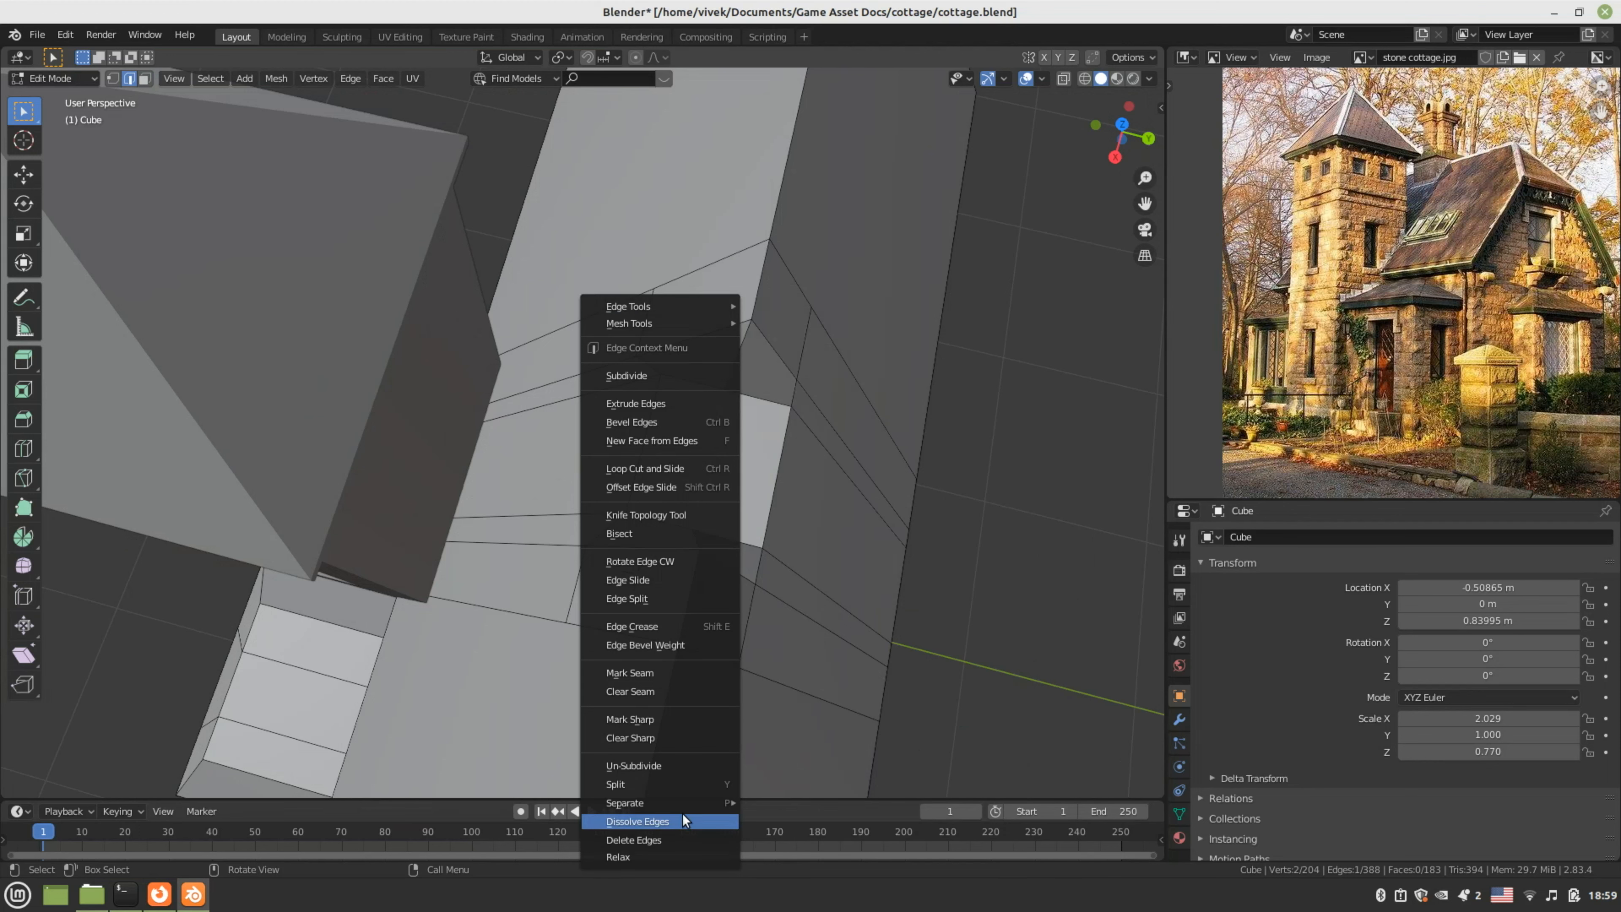
{"action": "left_click", "coordinate": [684, 820]}
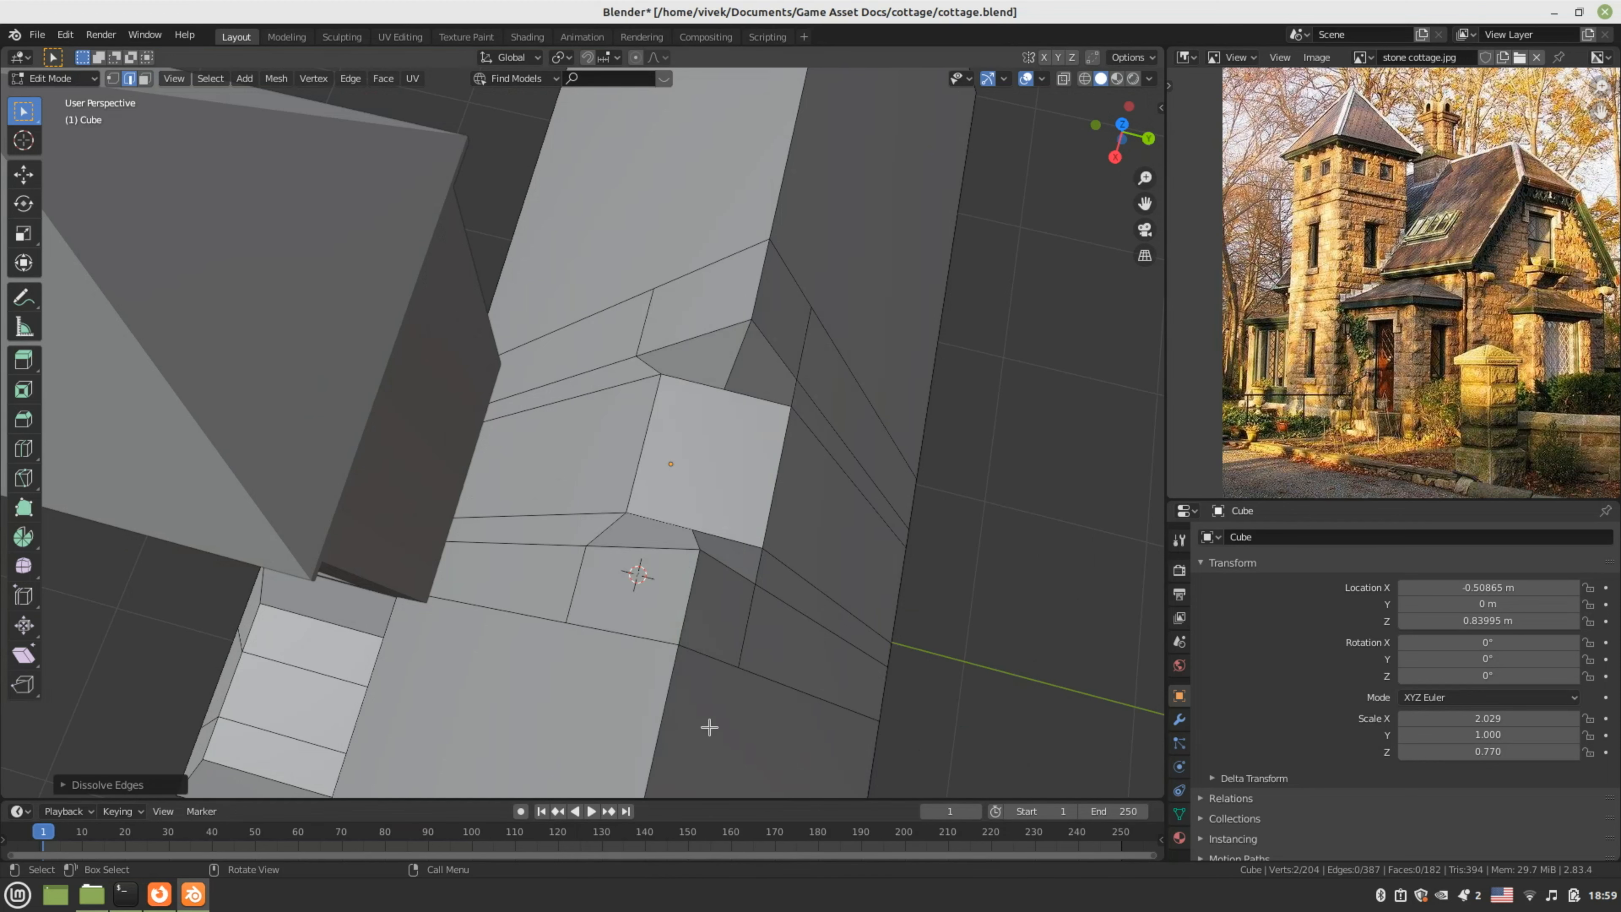
- Save the file and extrude the merged recess floor upward along Z into a chimney shaft rising past the roof ridge
{"action": "key", "text": "3"}
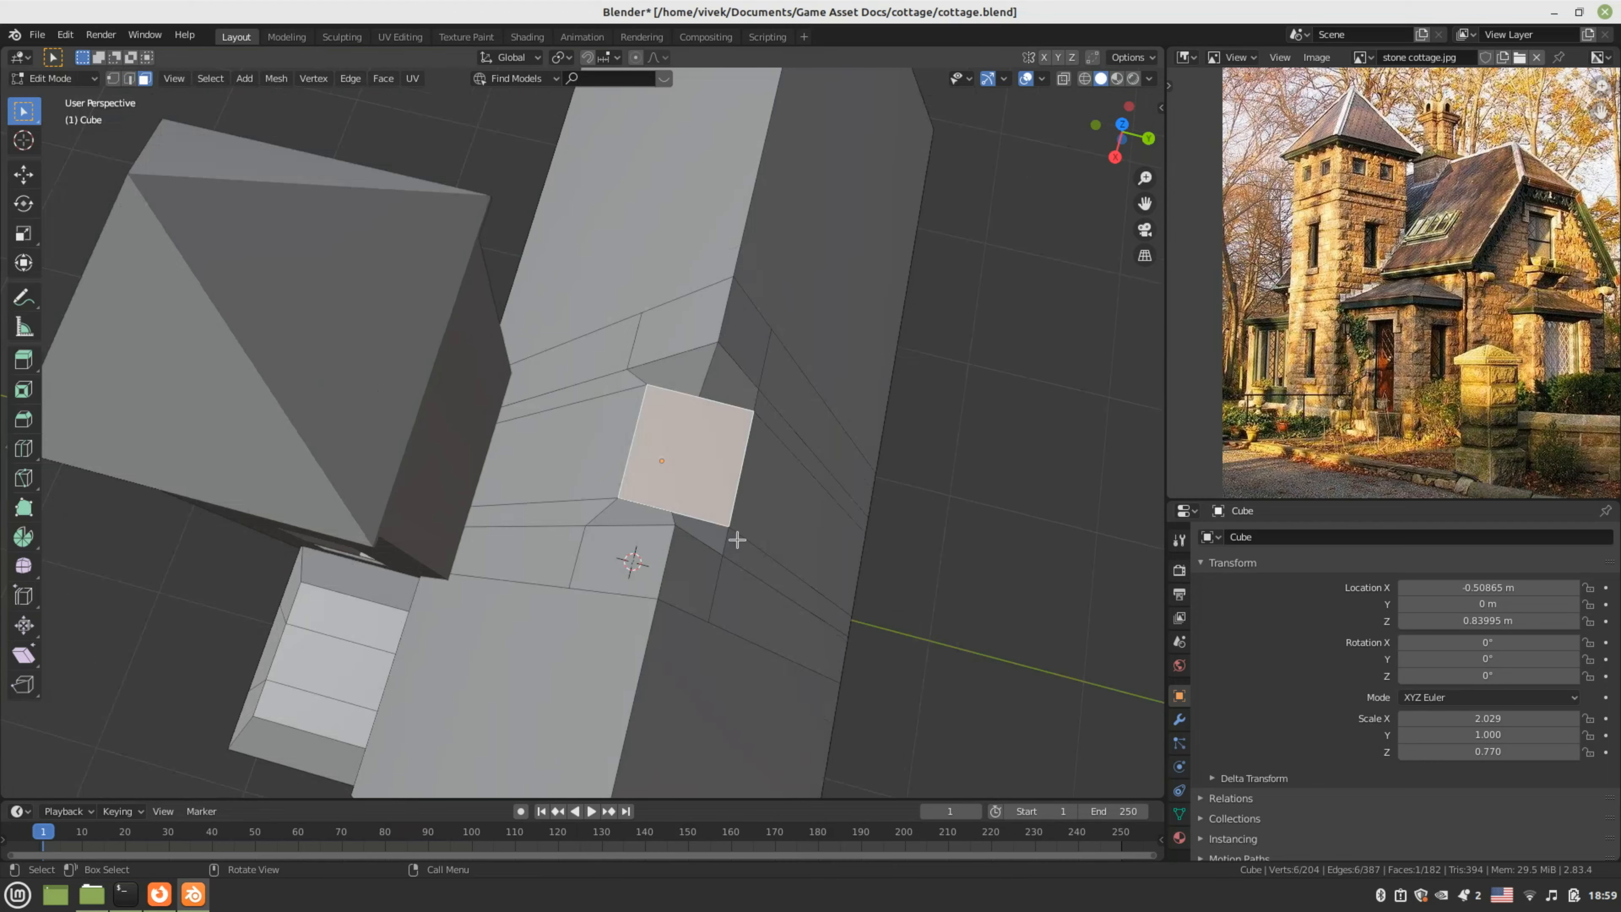
{"action": "middle_click_drag", "start_coordinate": [738, 539], "coordinate": [746, 521]}
{"action": "key", "text": "ctrl+s"}
{"action": "middle_click_drag", "start_coordinate": [756, 655], "coordinate": [614, 477]}
{"action": "key", "text": "e"}
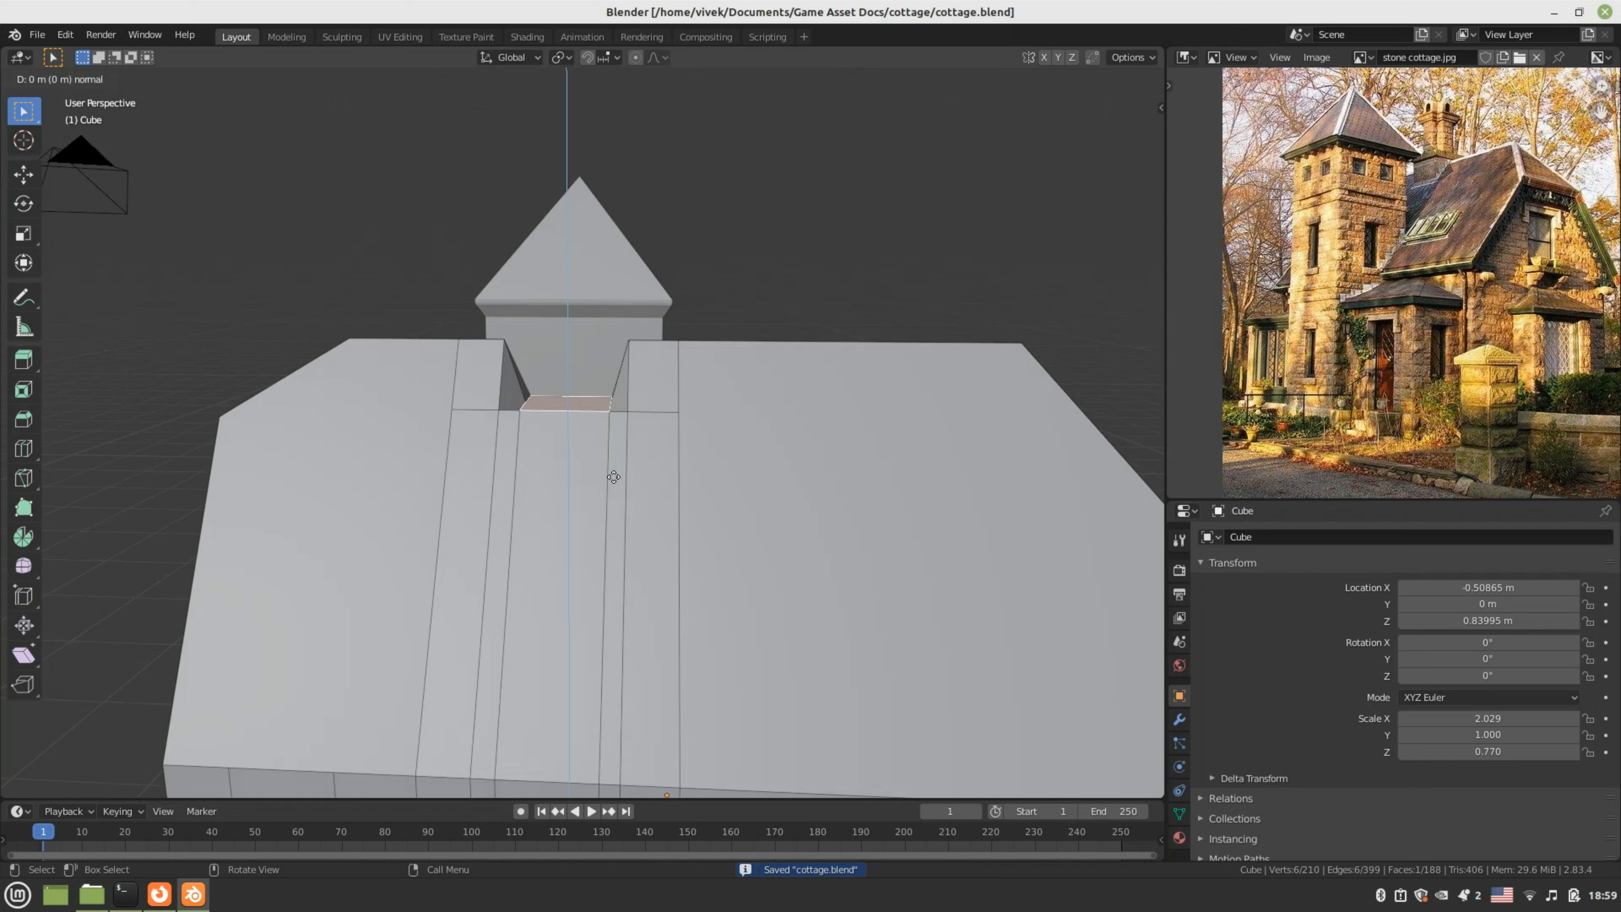
{"action": "key", "text": "z"}
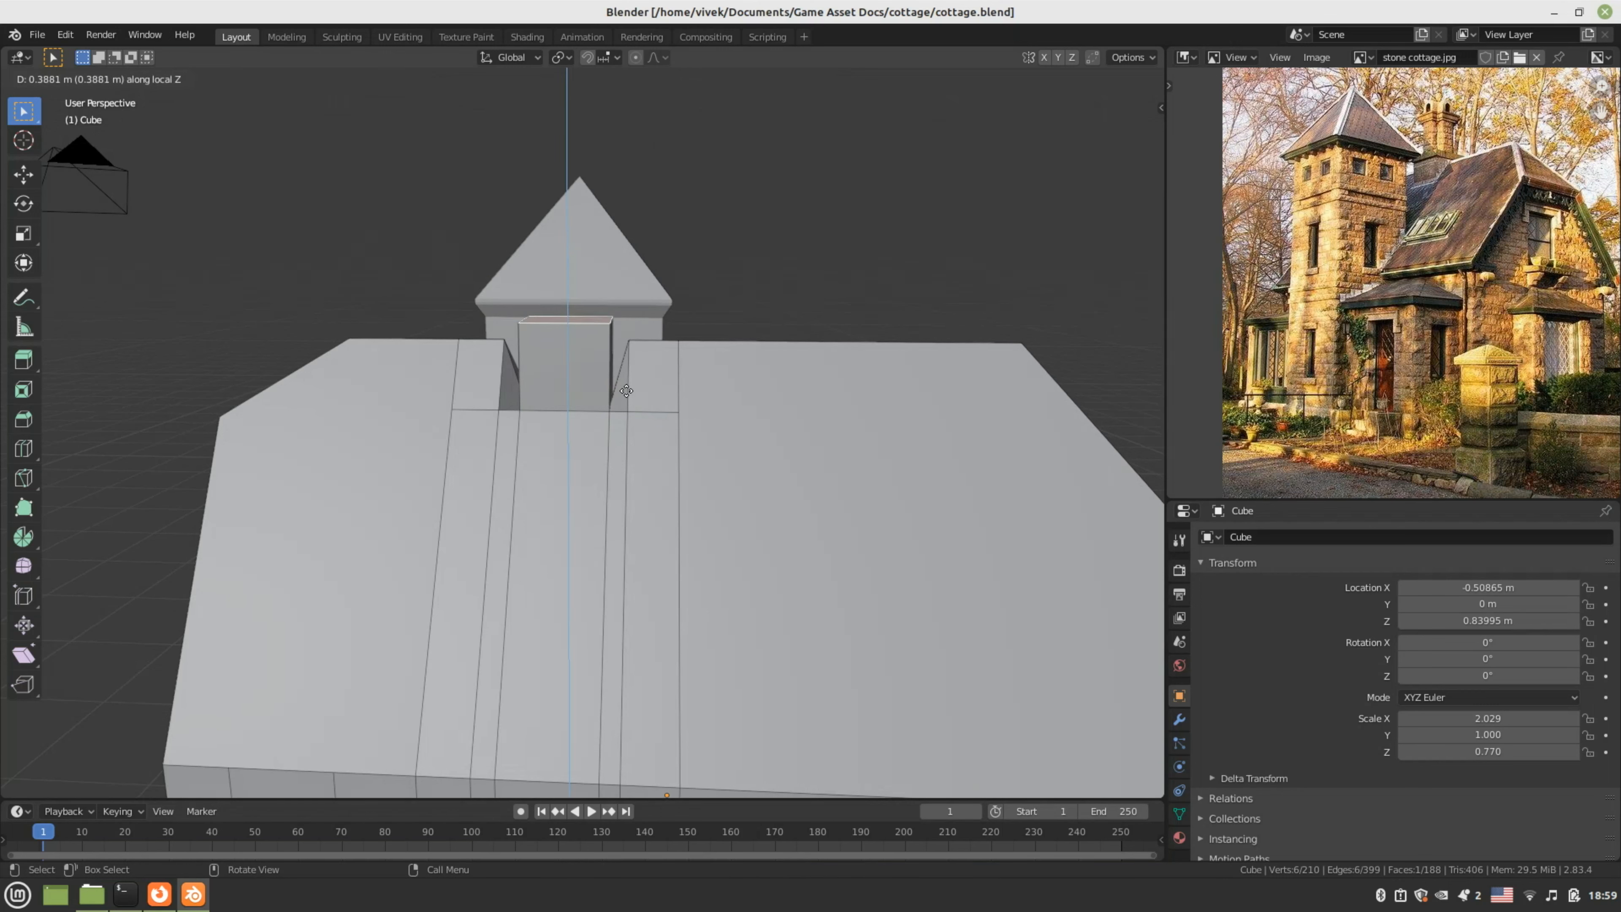
{"action": "left_click", "coordinate": [633, 343]}
{"action": "middle_click_drag", "start_coordinate": [634, 342], "coordinate": [766, 468]}
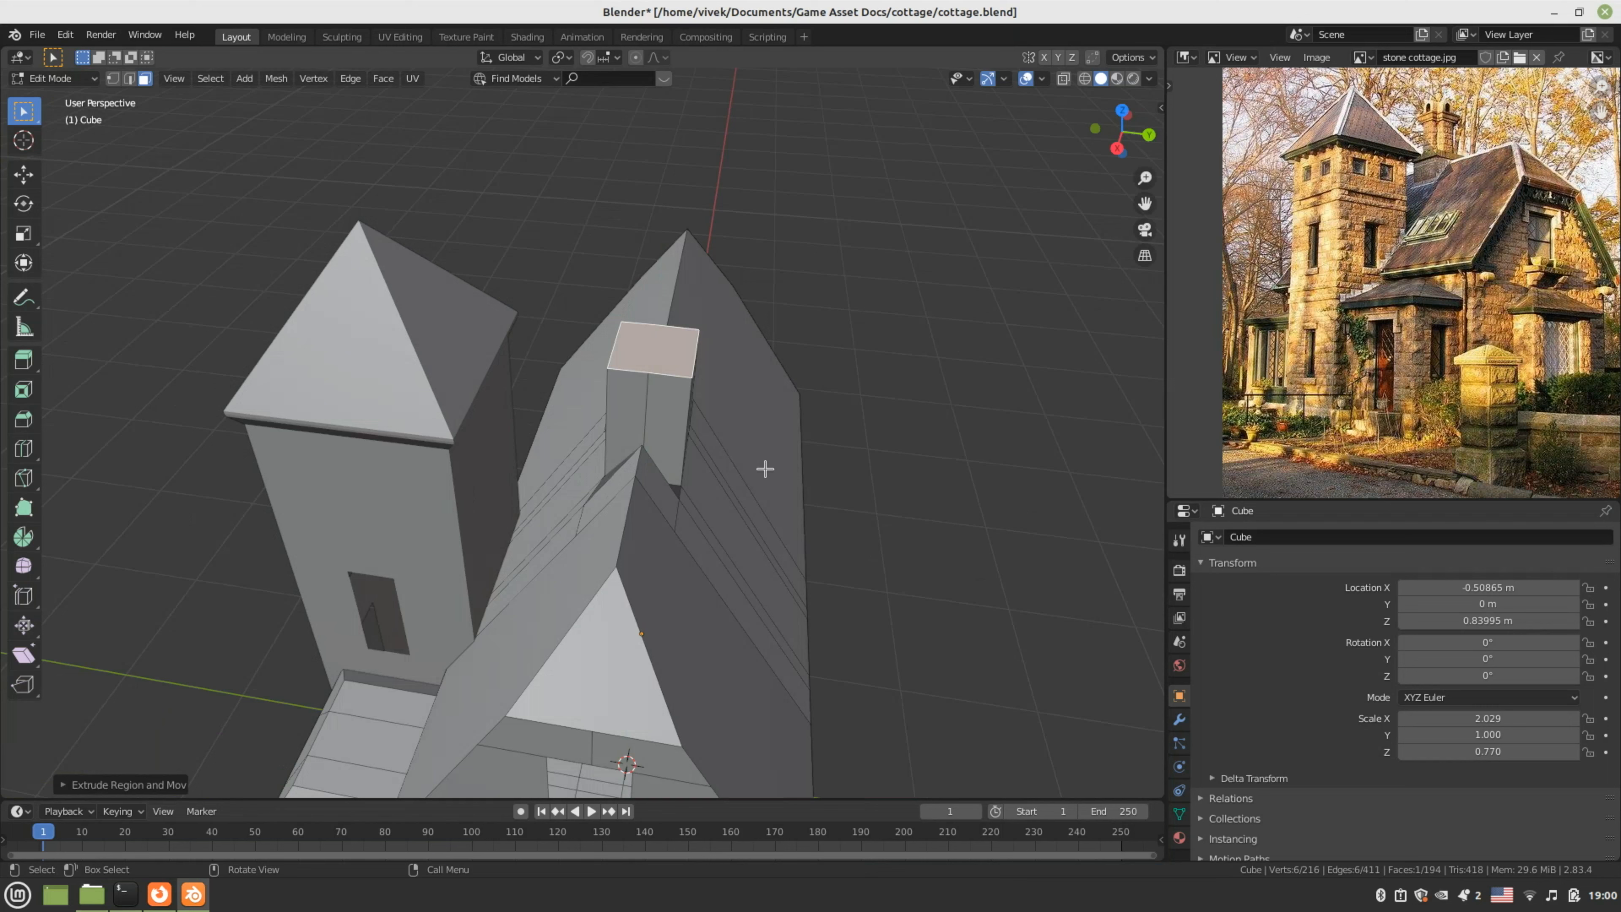
- Scale the chimney shaft's new top face to about 1.2 and raise it slightly along Z to form a flared collar
{"action": "key", "text": "s"}
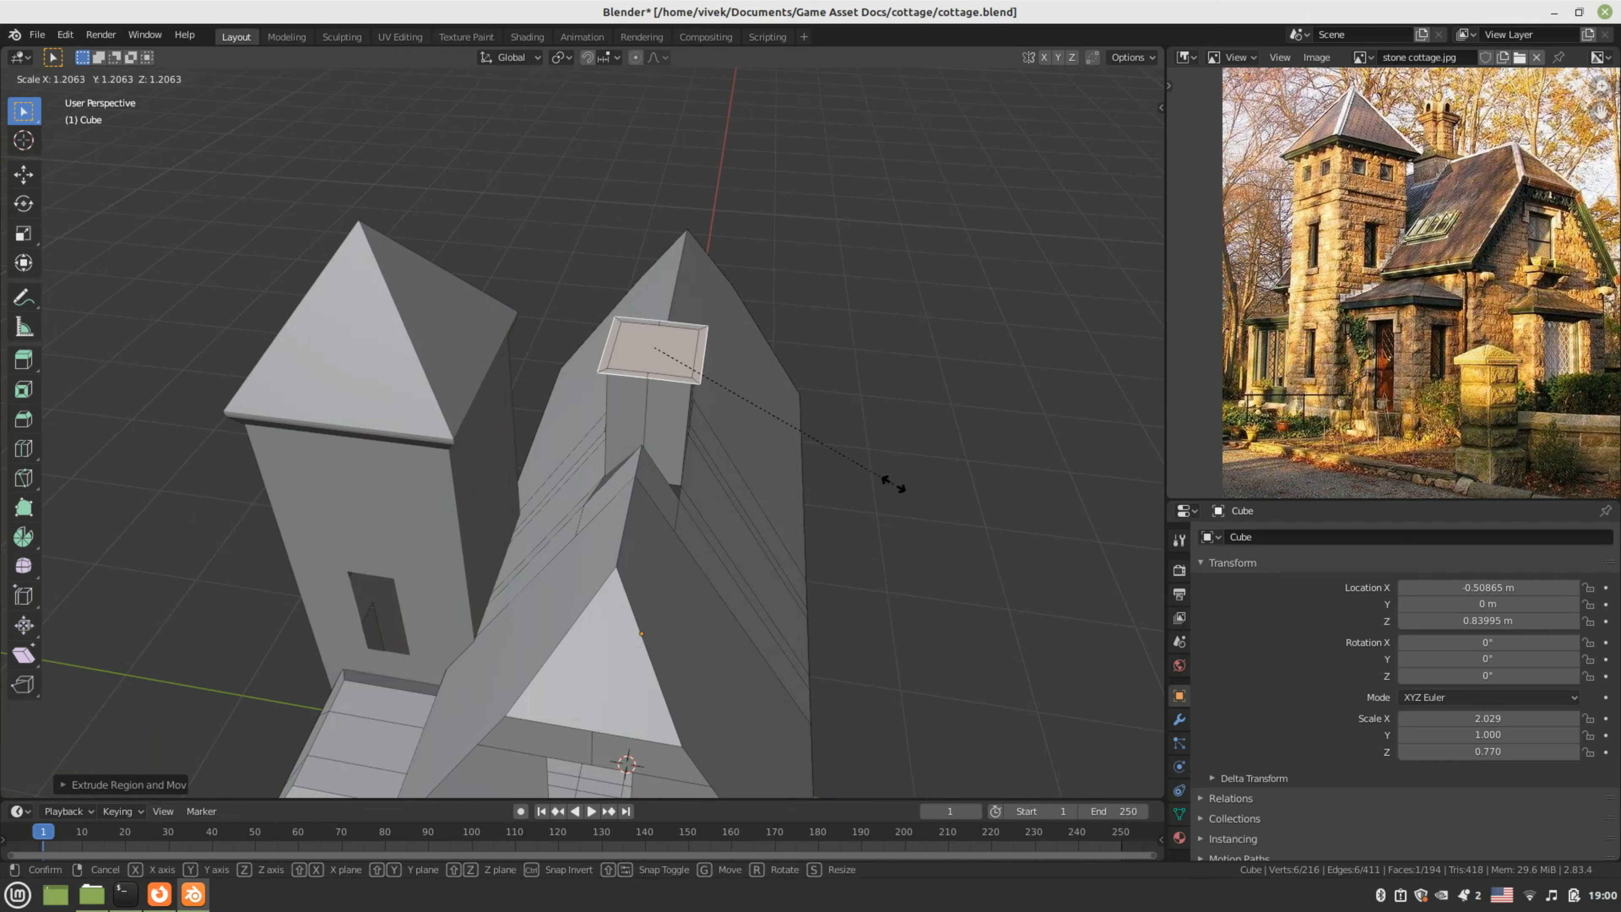
{"action": "left_click", "coordinate": [892, 484]}
{"action": "key", "text": "g"}
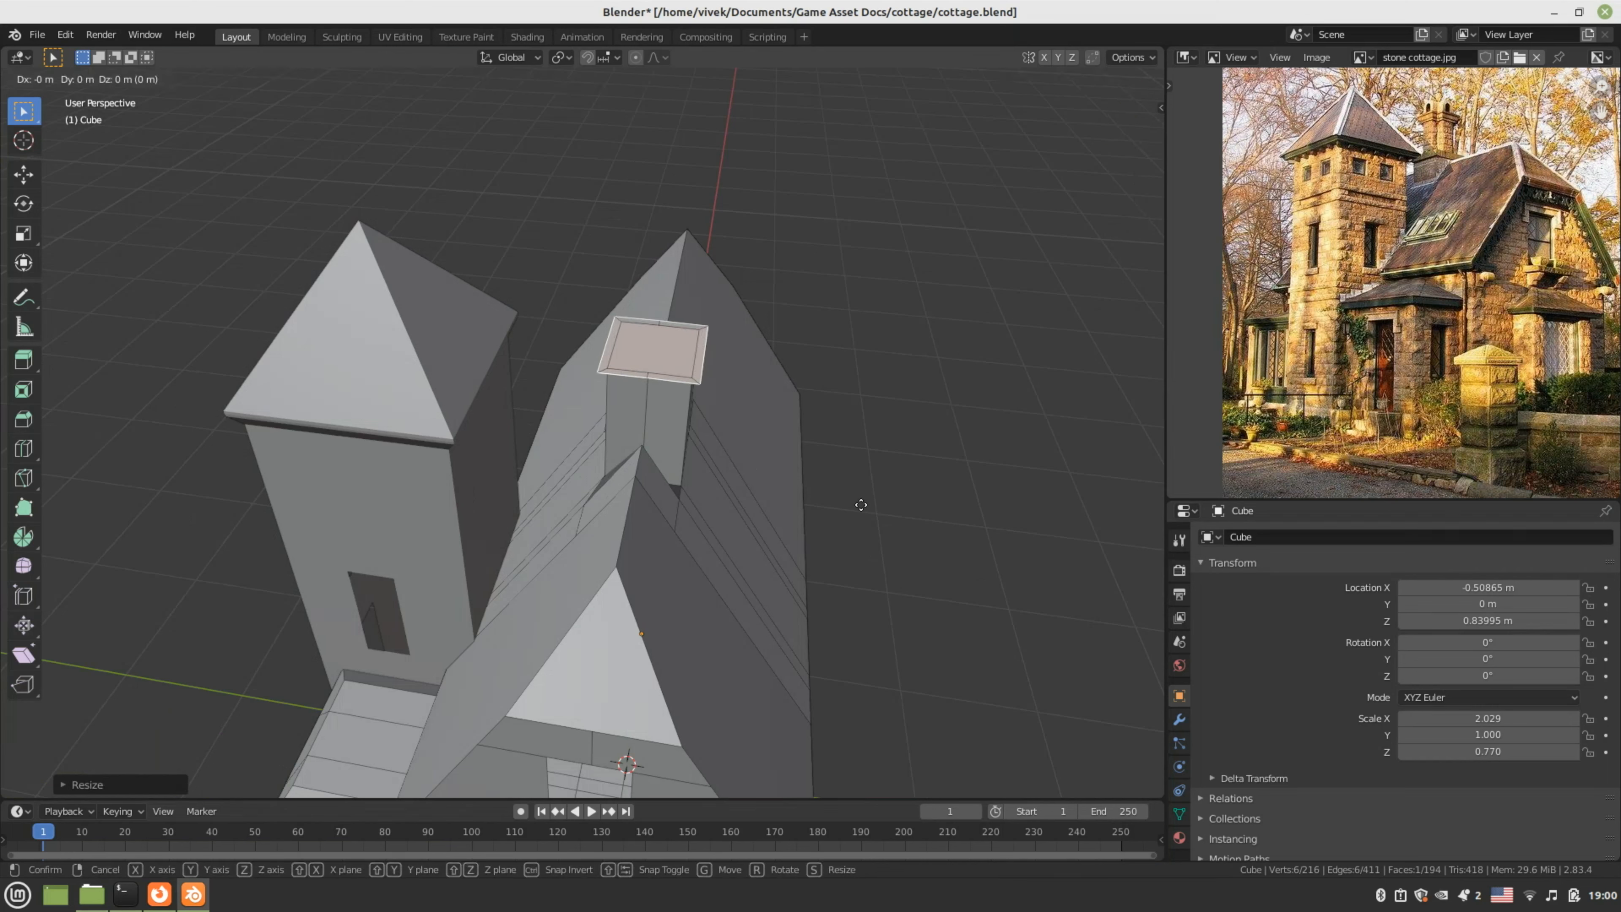
{"action": "key", "text": "z"}
{"action": "left_click", "coordinate": [863, 493]}
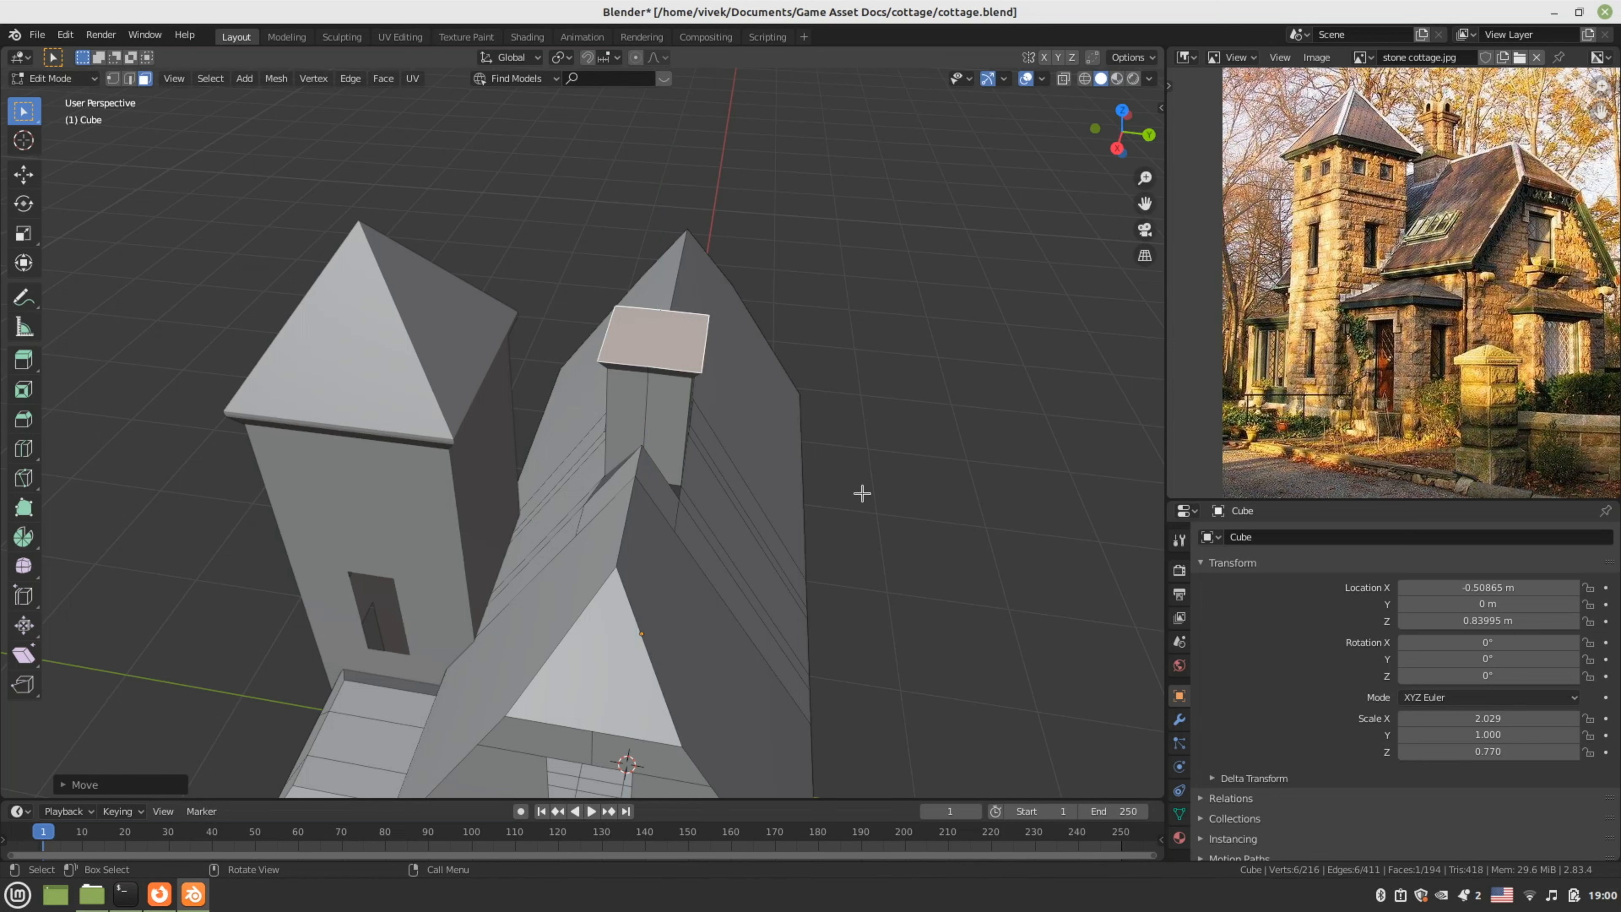
- Extrude the widened chimney top upward twice, first as a thin band and then as a taller block for the chimney head
{"action": "key", "text": "e"}
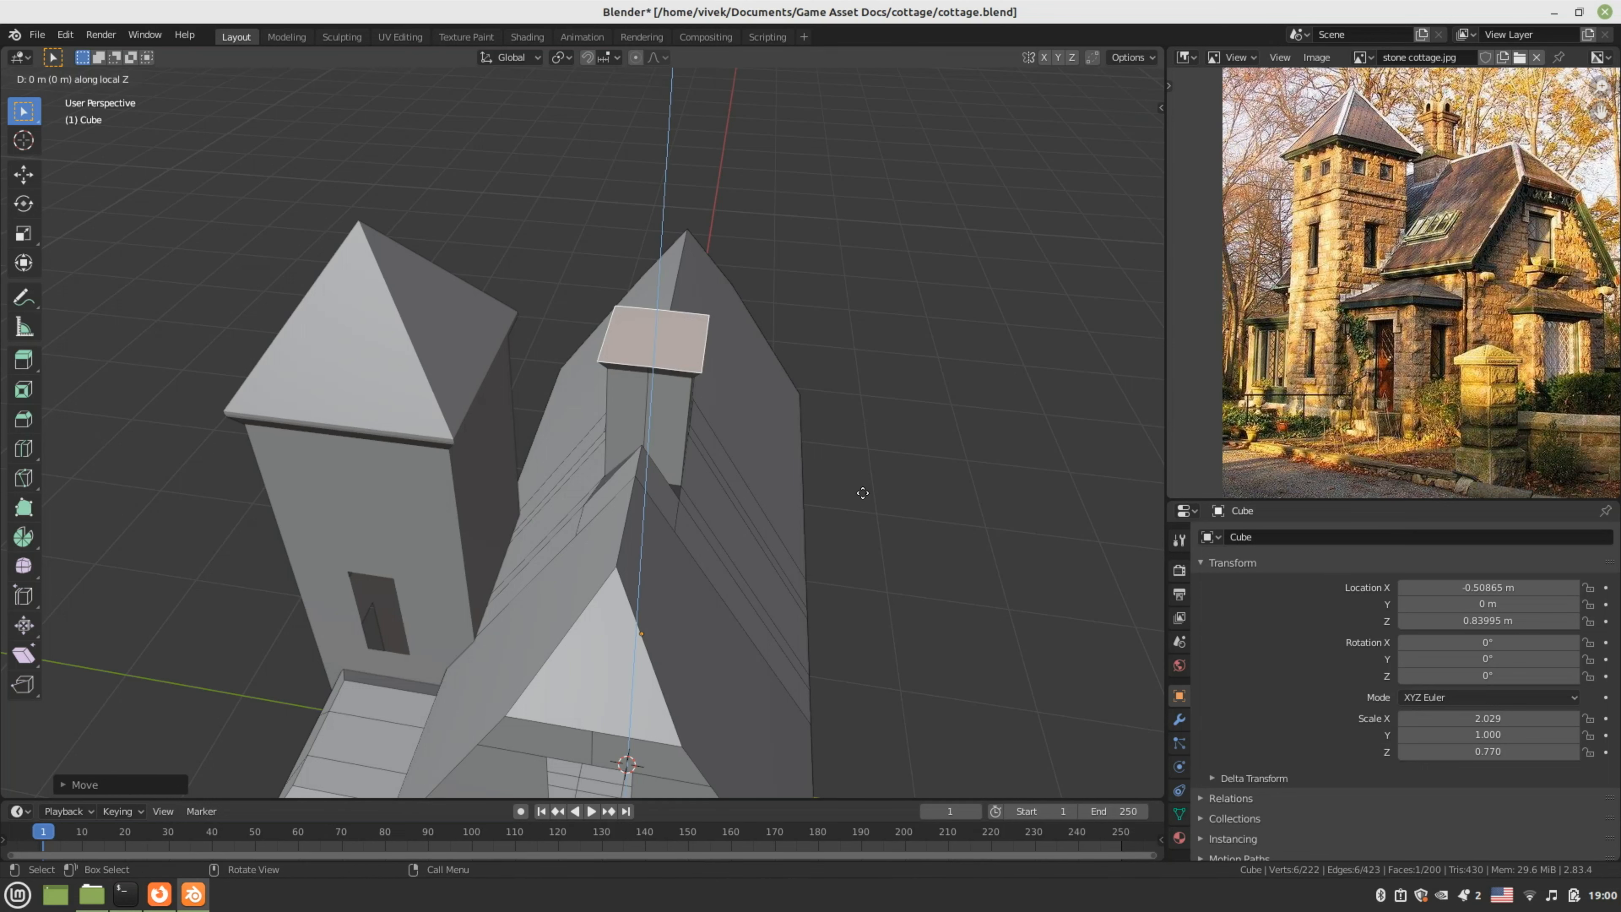
{"action": "left_click", "coordinate": [861, 483]}
{"action": "middle_click_drag", "start_coordinate": [861, 483], "coordinate": [821, 556]}
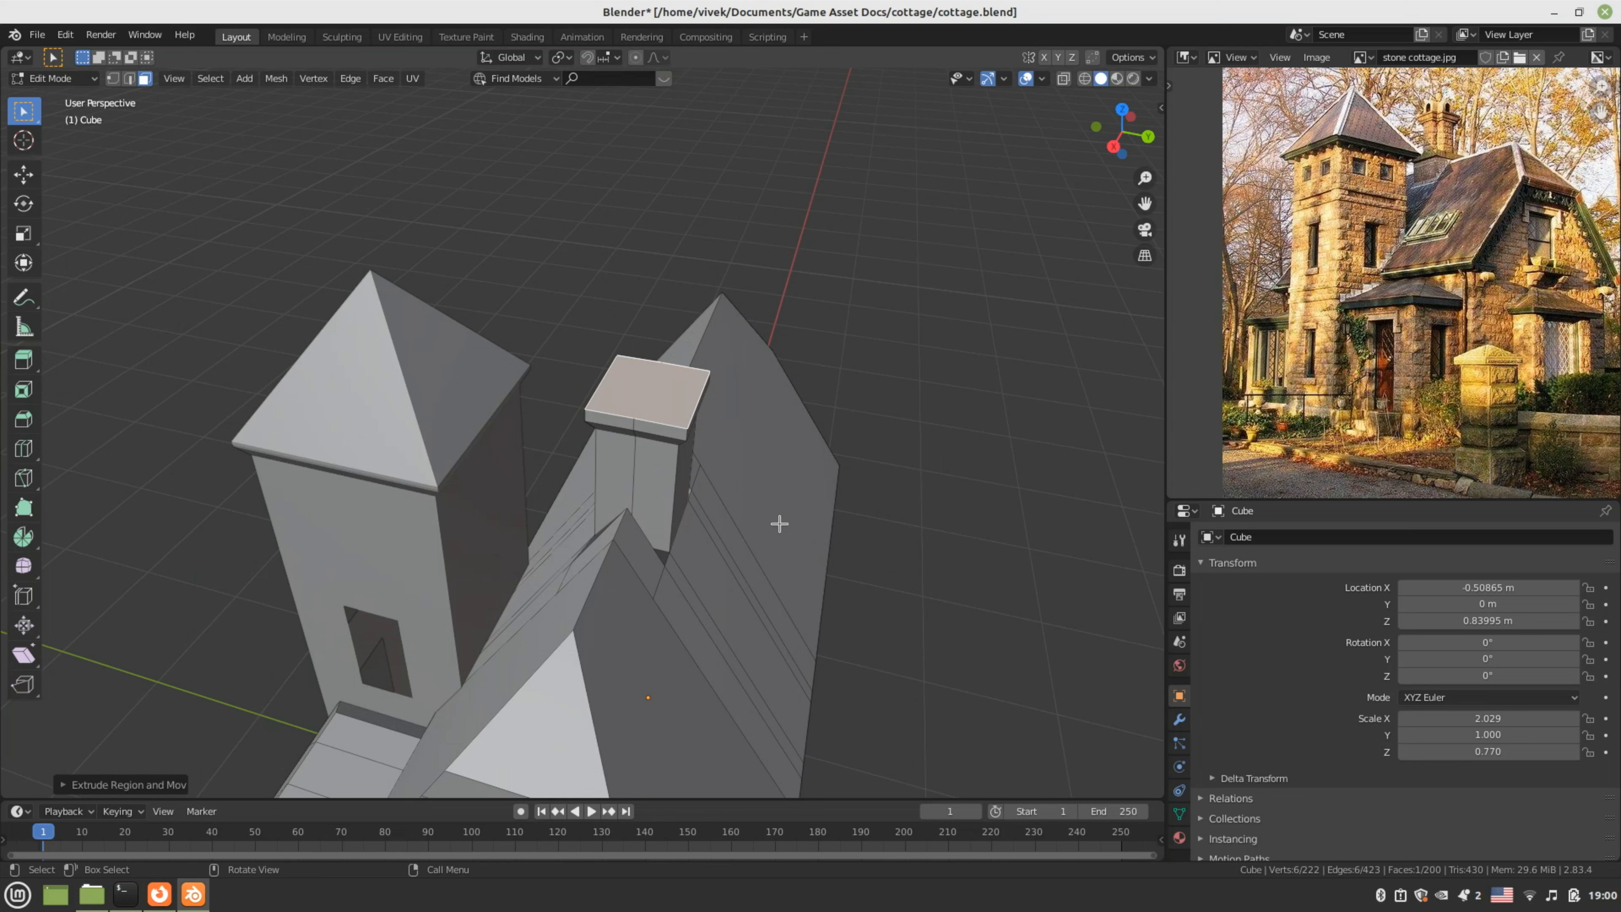
{"action": "key", "text": "e"}
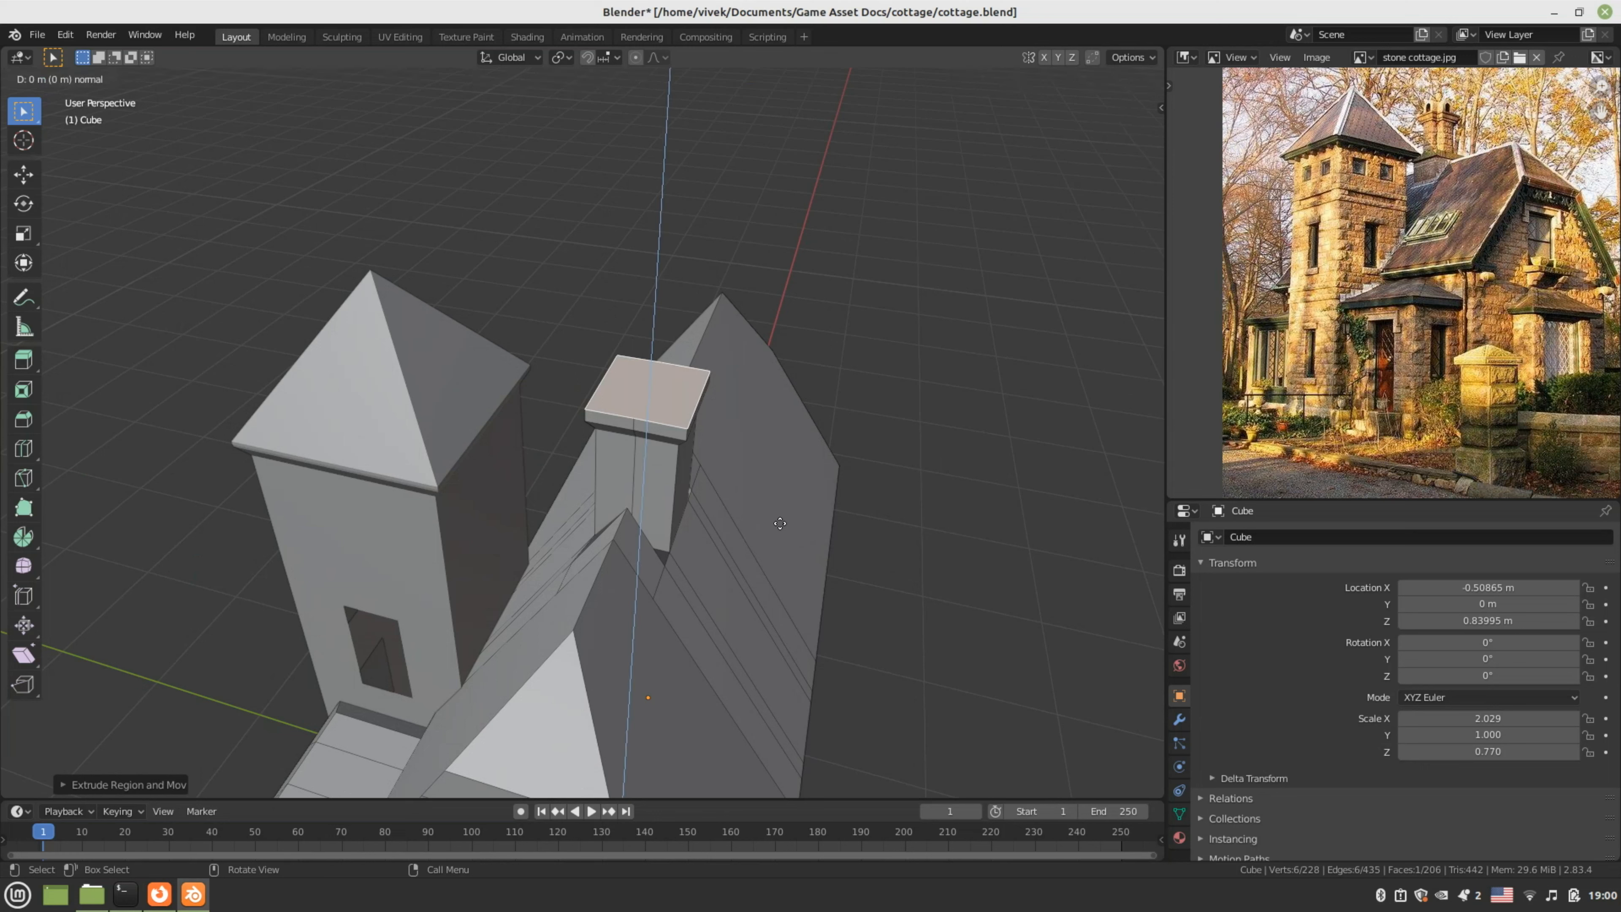
{"action": "left_click", "coordinate": [793, 485]}
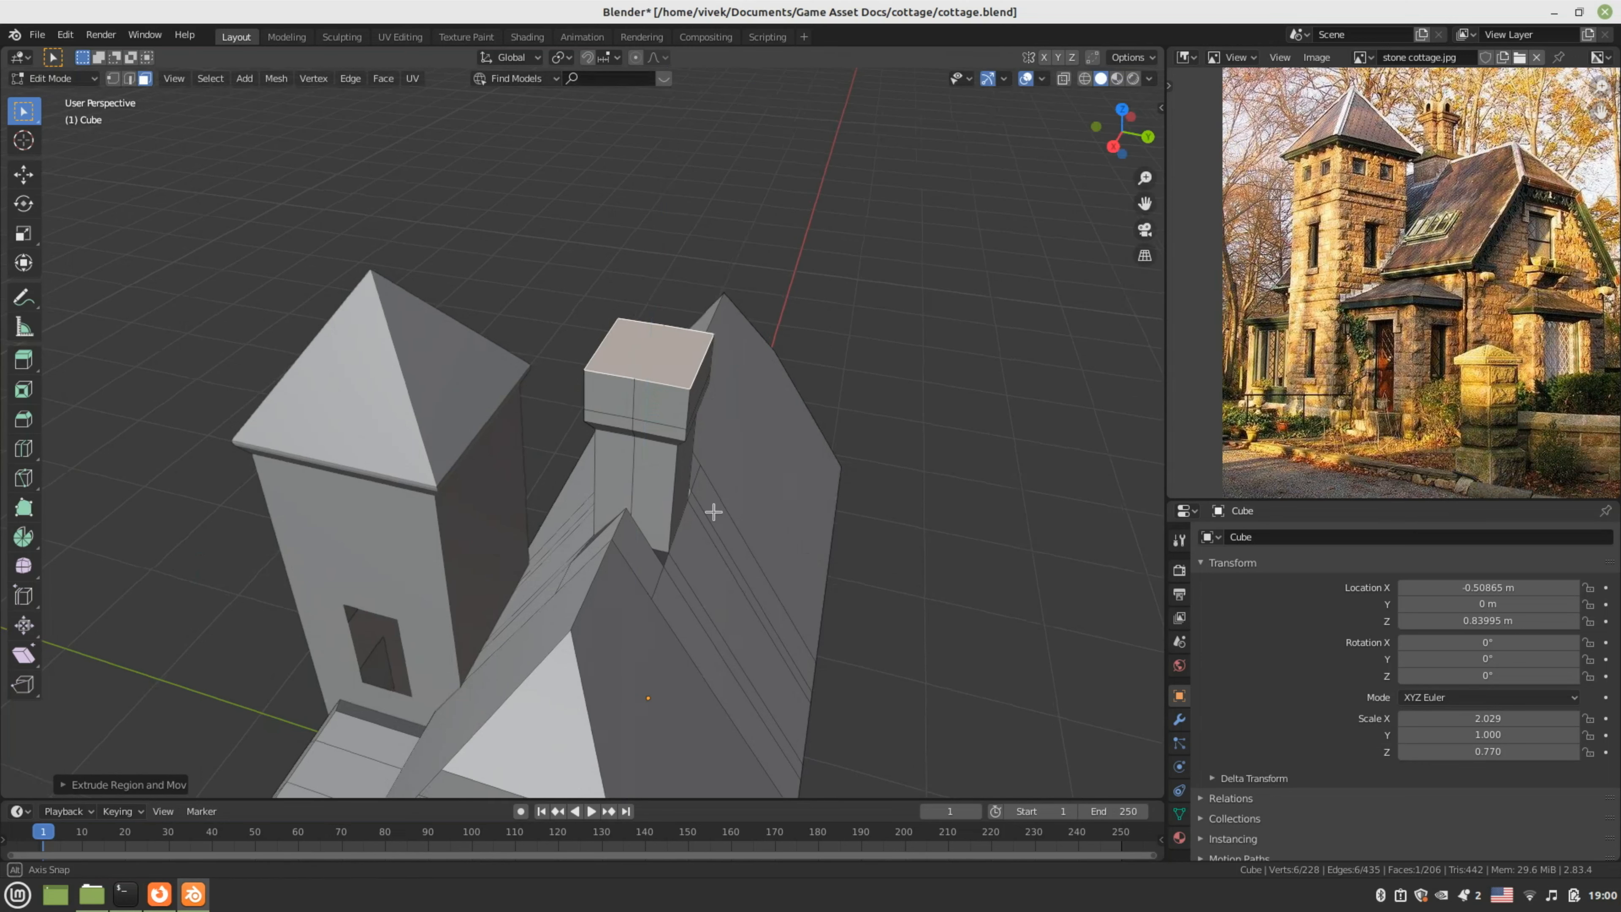
- Add a centred vertical loop cut through the chimney that halves its tower-facing side
{"action": "mouse_move", "coordinate": [713, 512]}
{"action": "middle_mouse_down"}
{"action": "mouse_move", "coordinate": [560, 432]}
{"action": "mouse_move", "coordinate": [611, 443]}
{"action": "mouse_move", "coordinate": [662, 497]}
{"action": "mouse_move", "coordinate": [755, 497]}
{"action": "mouse_move", "coordinate": [779, 549]}
{"action": "mouse_move", "coordinate": [945, 529]}
{"action": "mouse_move", "coordinate": [682, 505]}
{"action": "middle_mouse_up"}
{"action": "key", "text": "ctrl+r"}
{"action": "left_click", "coordinate": [560, 391]}
{"action": "right_click", "coordinate": [560, 391]}
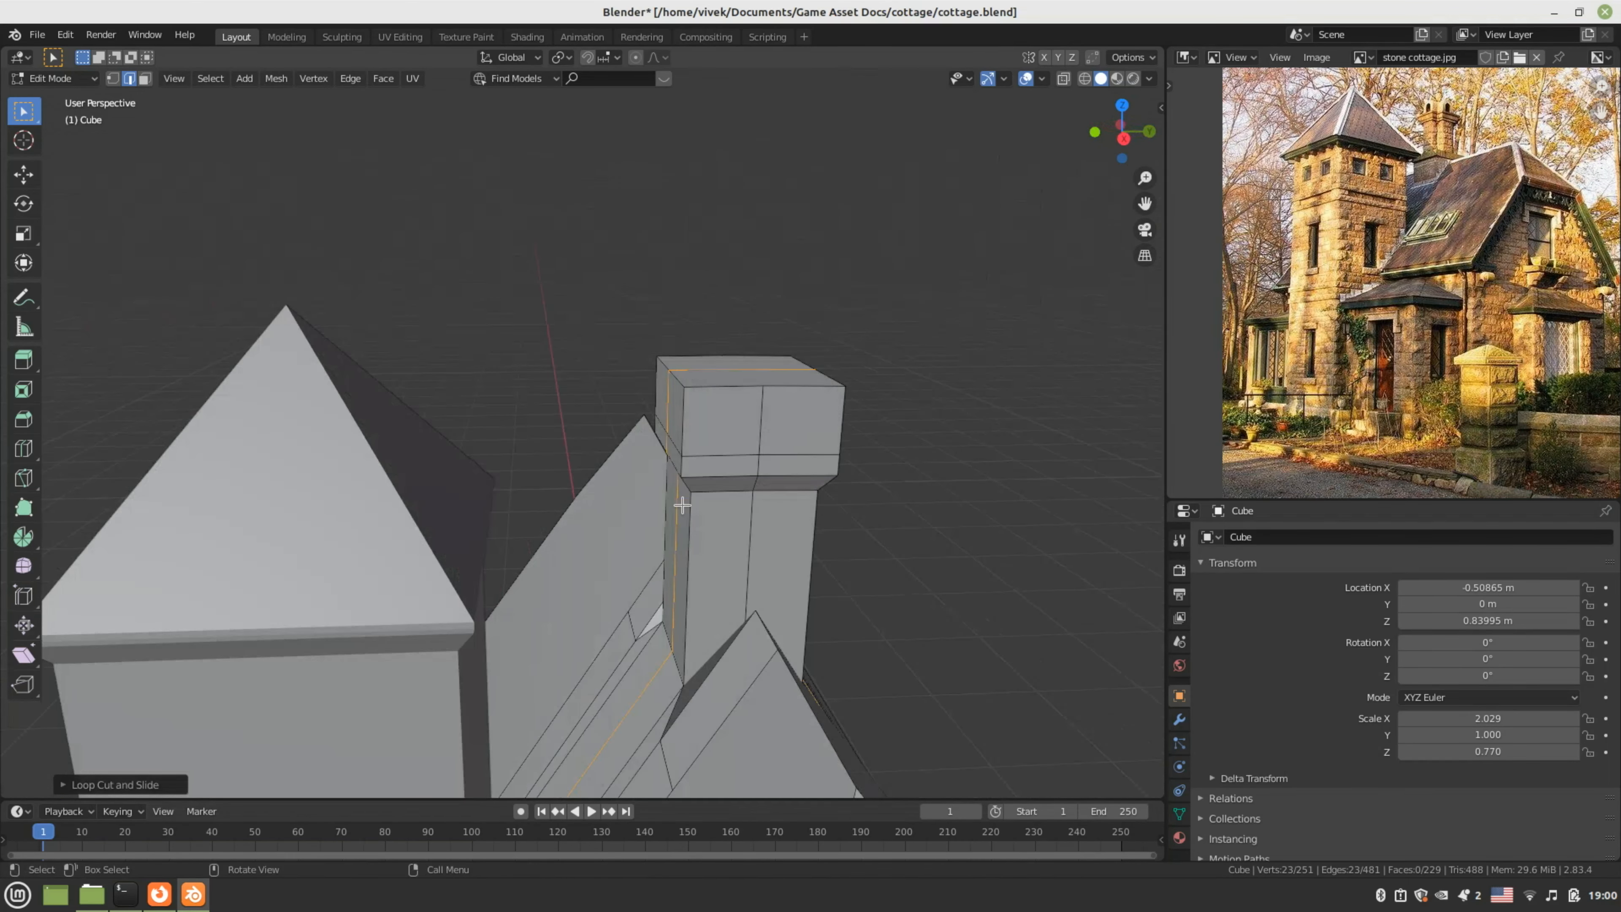
- Inset each of the two upper faces on the chimney head's +X side by extruding in place and scaling to about 0.6
{"action": "key", "text": "3"}
{"action": "left_click", "coordinate": [736, 431]}
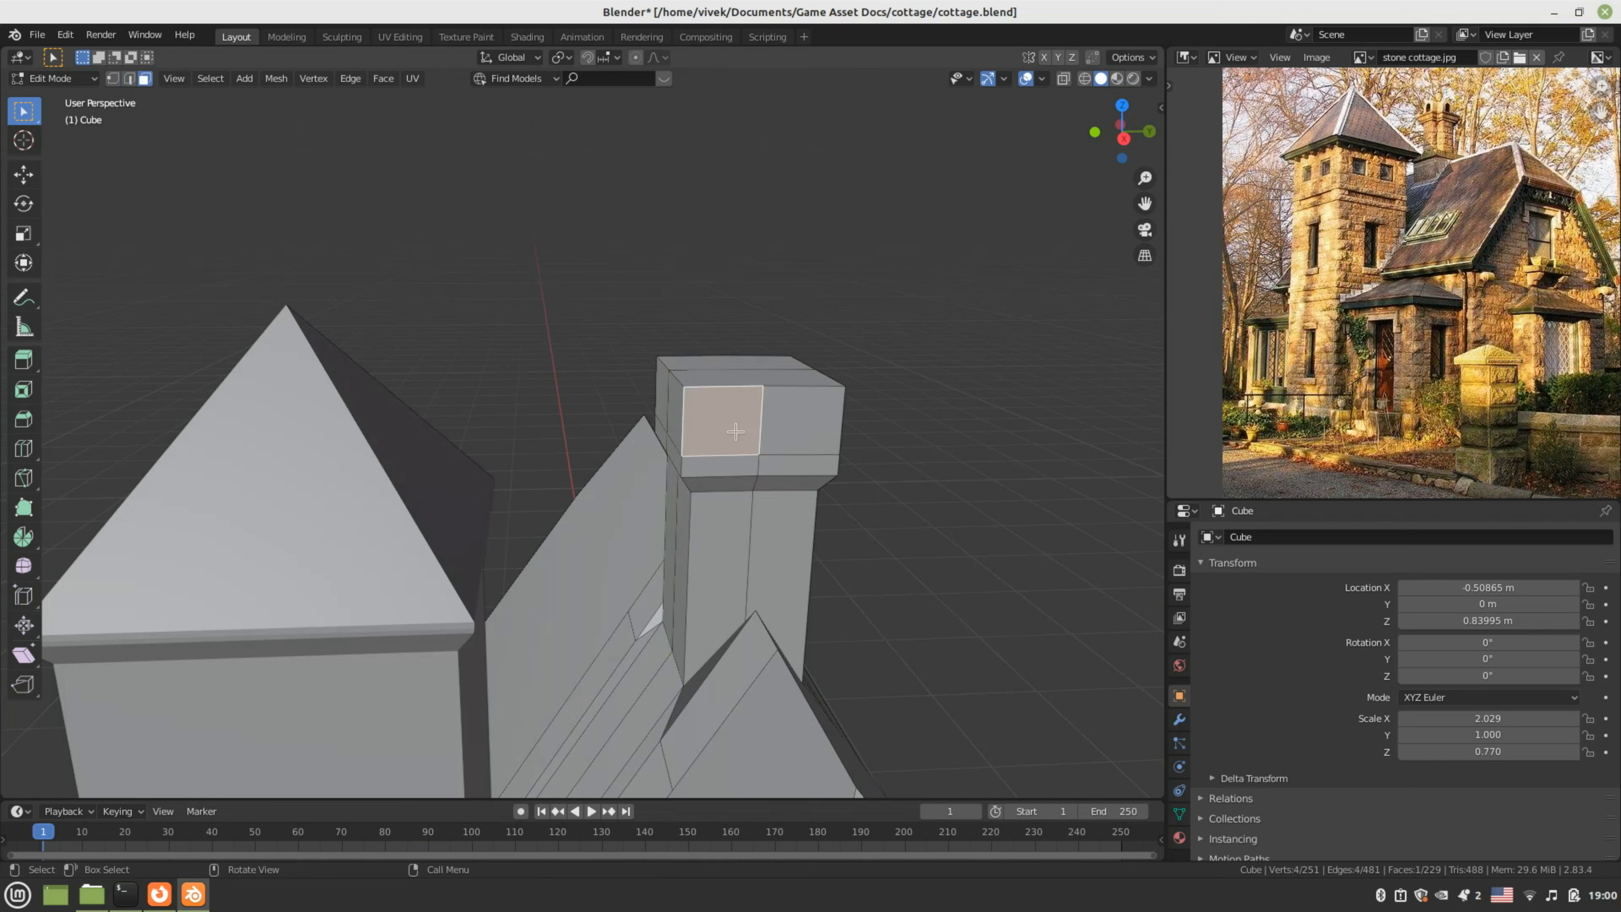
{"action": "key", "text": "e"}
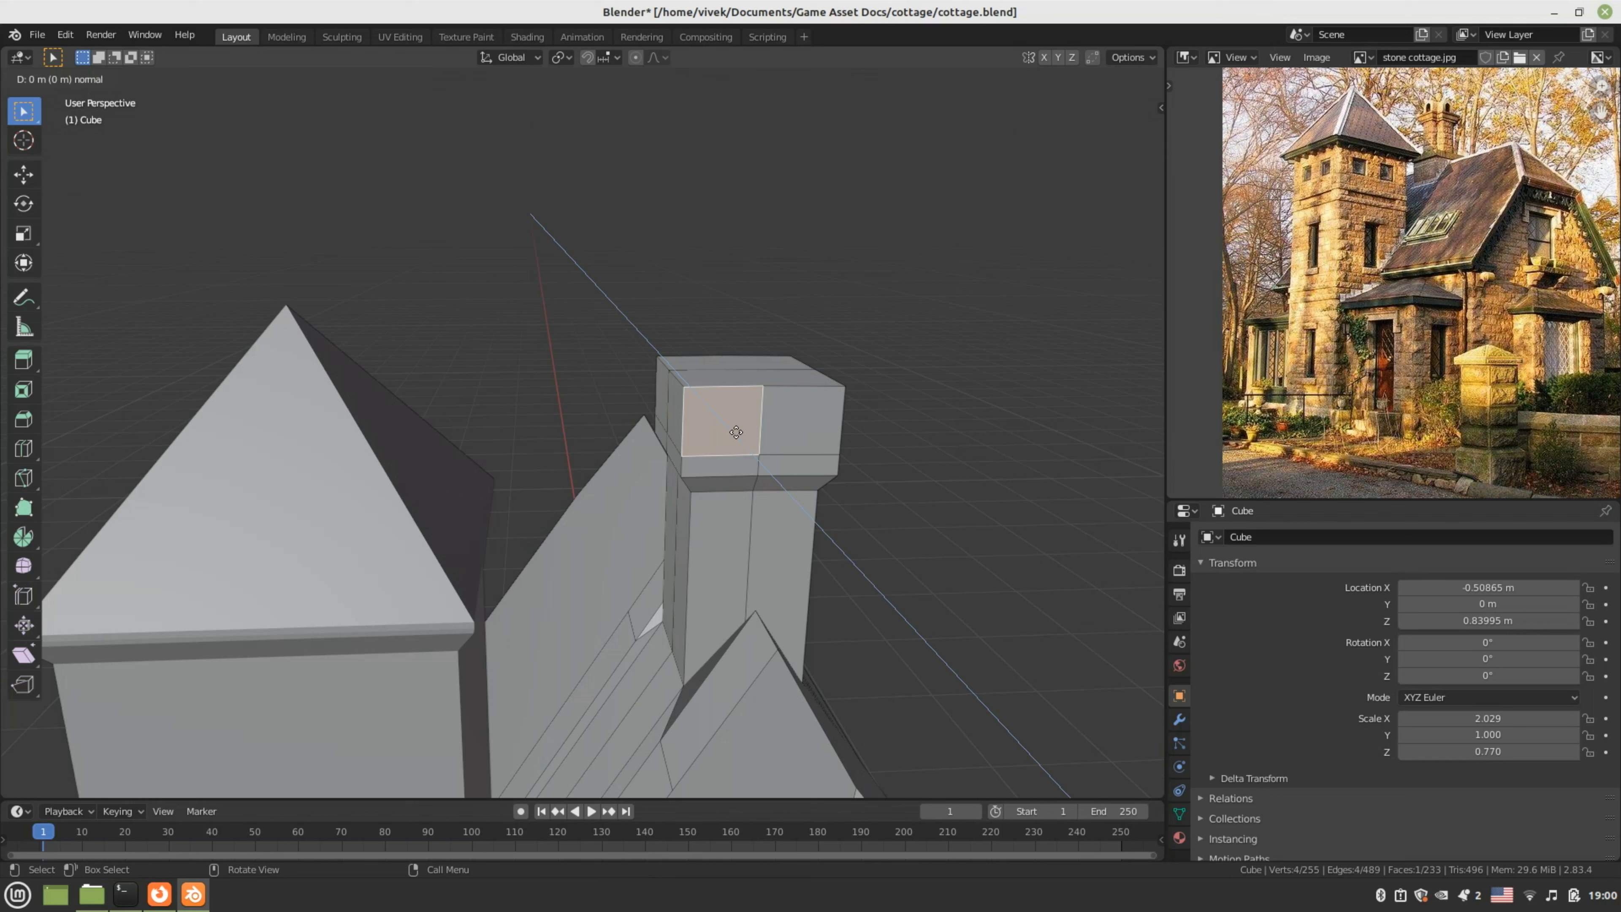
{"action": "right_click", "coordinate": [736, 432]}
{"action": "key", "text": "s"}
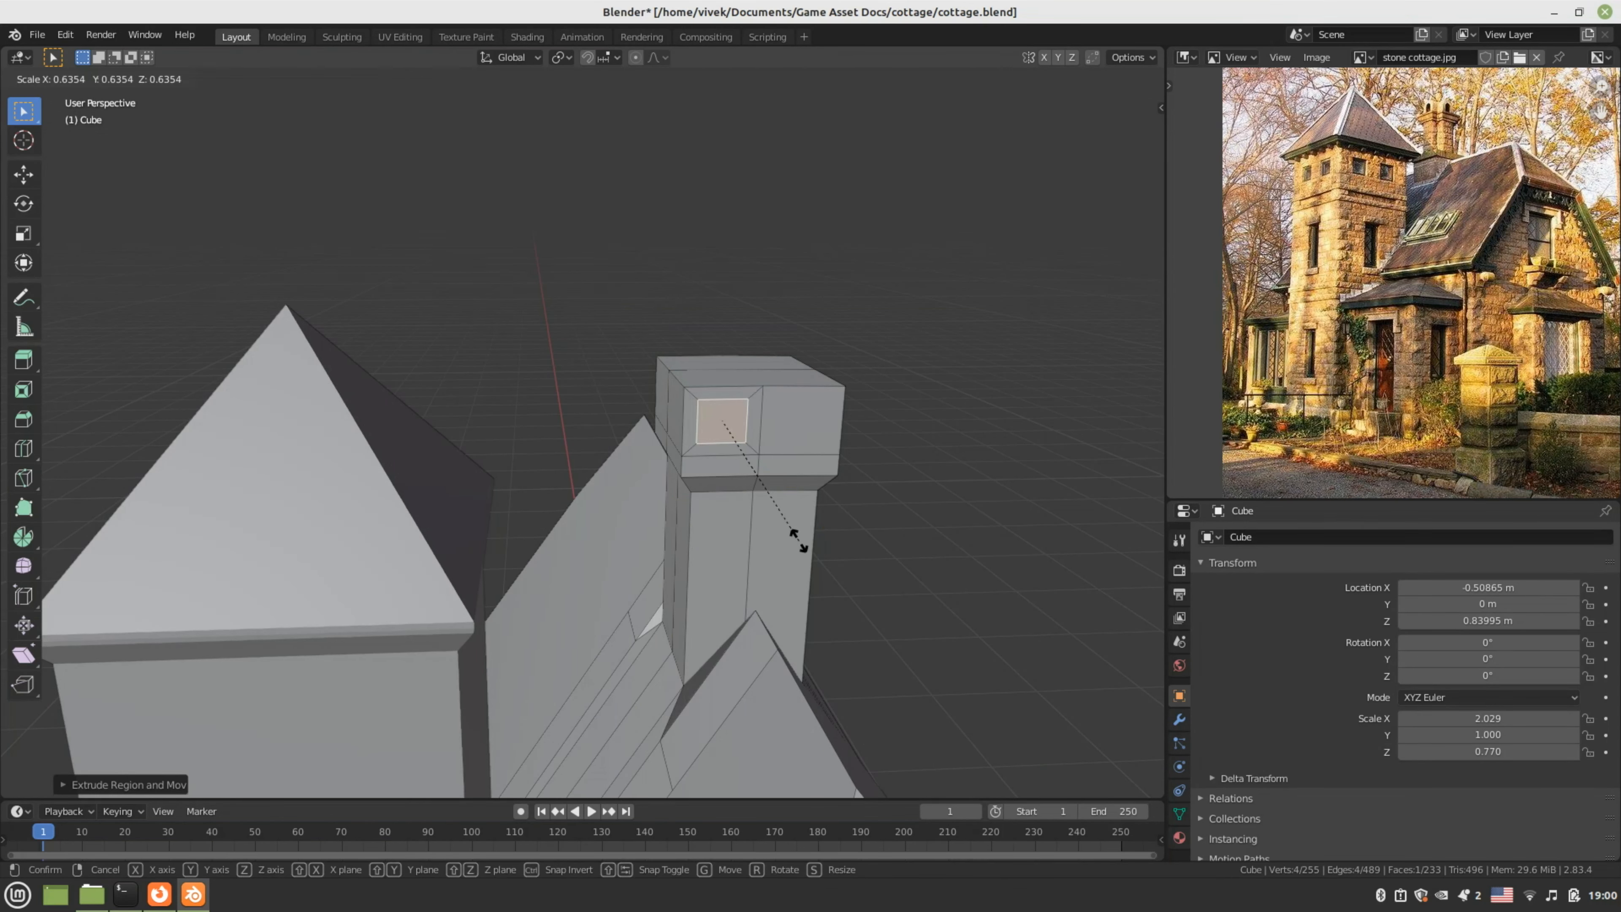
{"action": "left_click", "coordinate": [778, 533]}
{"action": "left_click", "coordinate": [804, 420]}
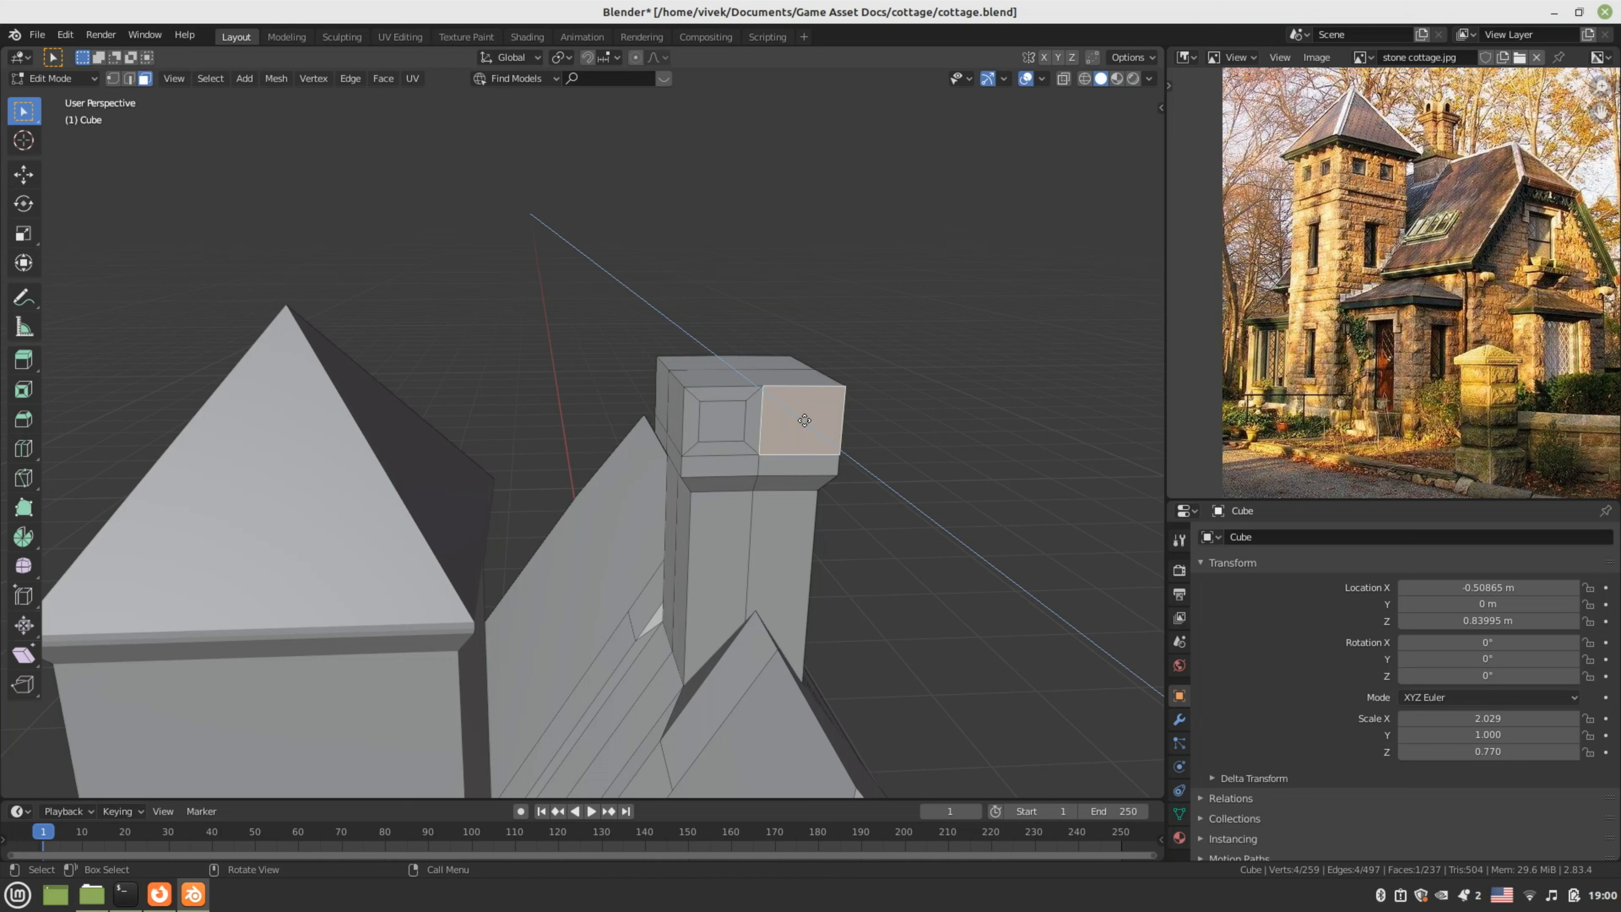
{"action": "right_click", "coordinate": [804, 420]}
{"action": "key", "text": "s"}
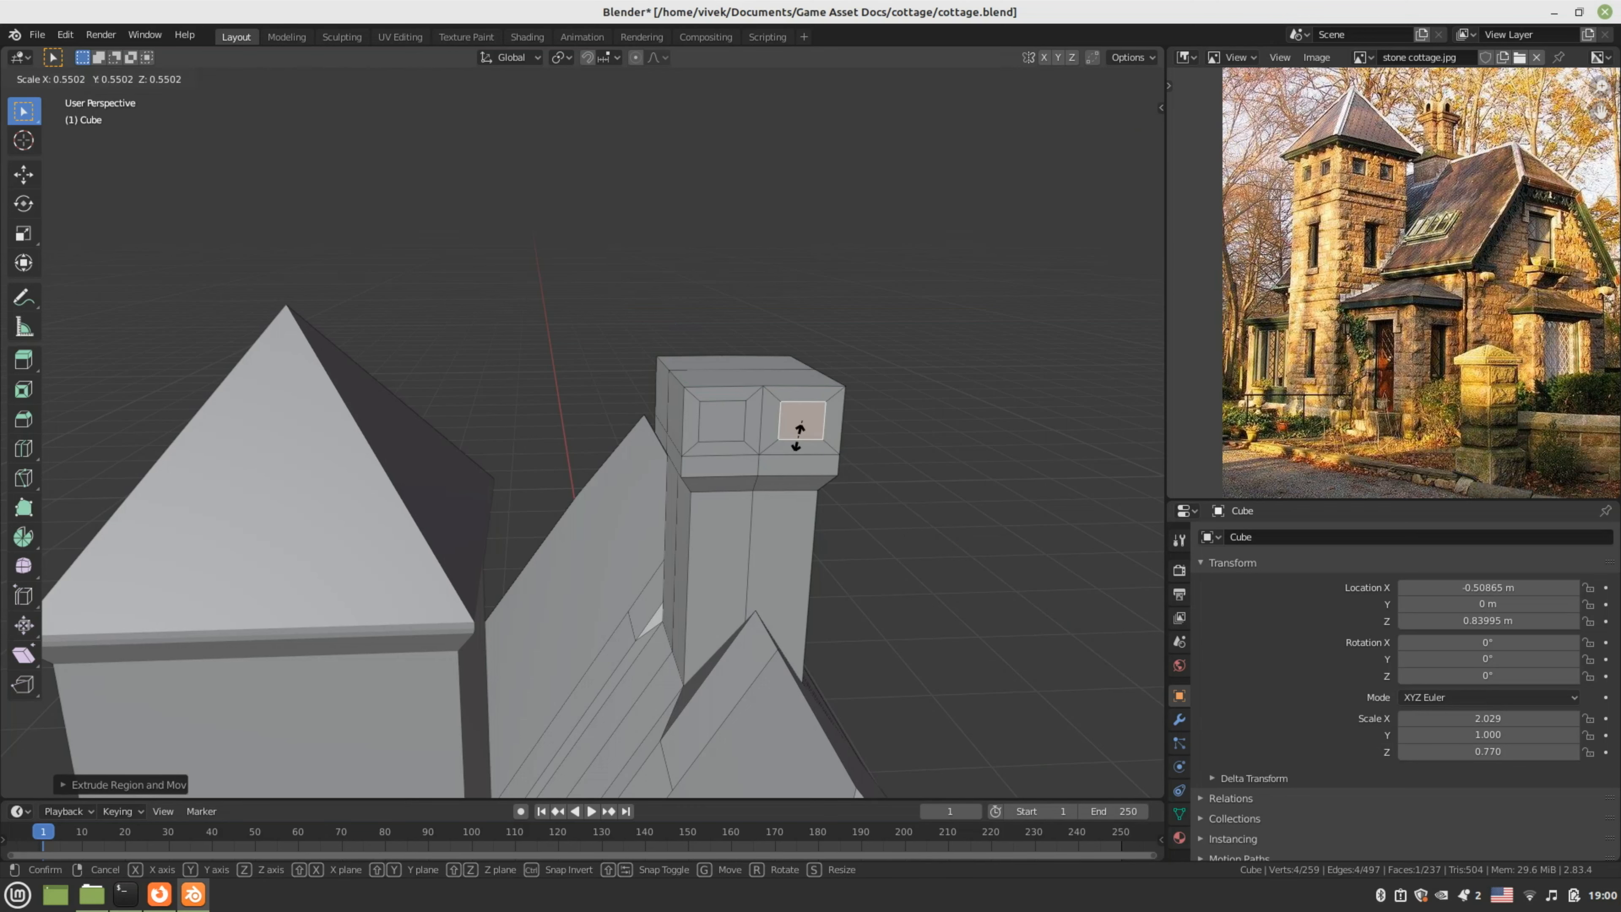
{"action": "left_click", "coordinate": [800, 435]}
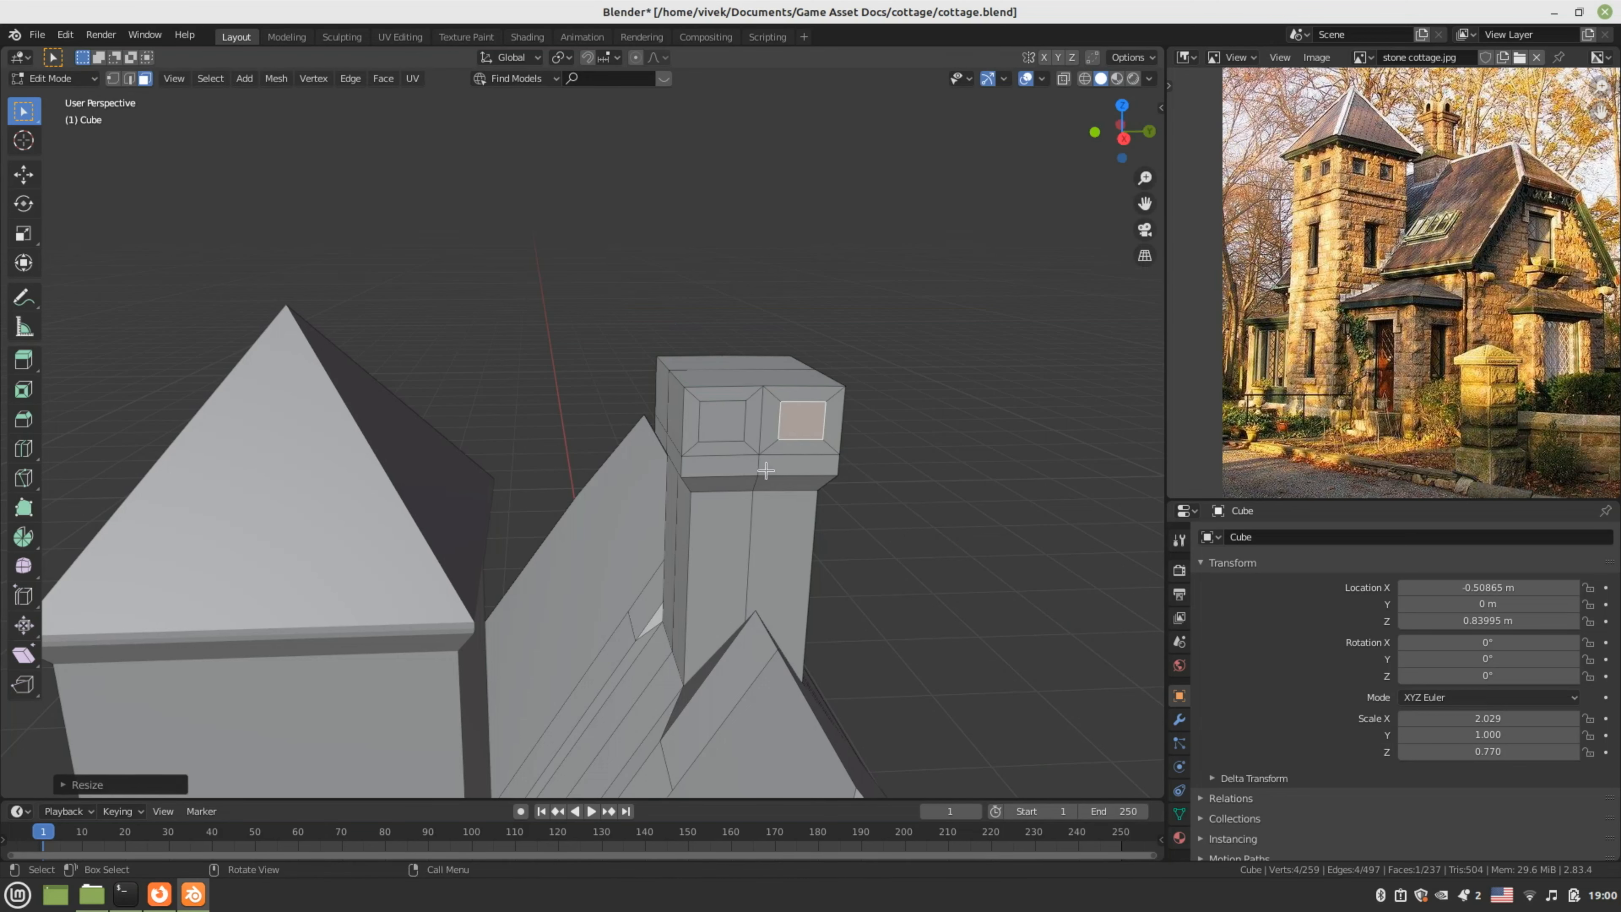
- Delete the two inset faces on the chimney head's +X side to open the smoke vents
{"action": "middle_click_drag", "start_coordinate": [800, 434], "coordinate": [785, 488]}
{"action": "key", "text": "x"}
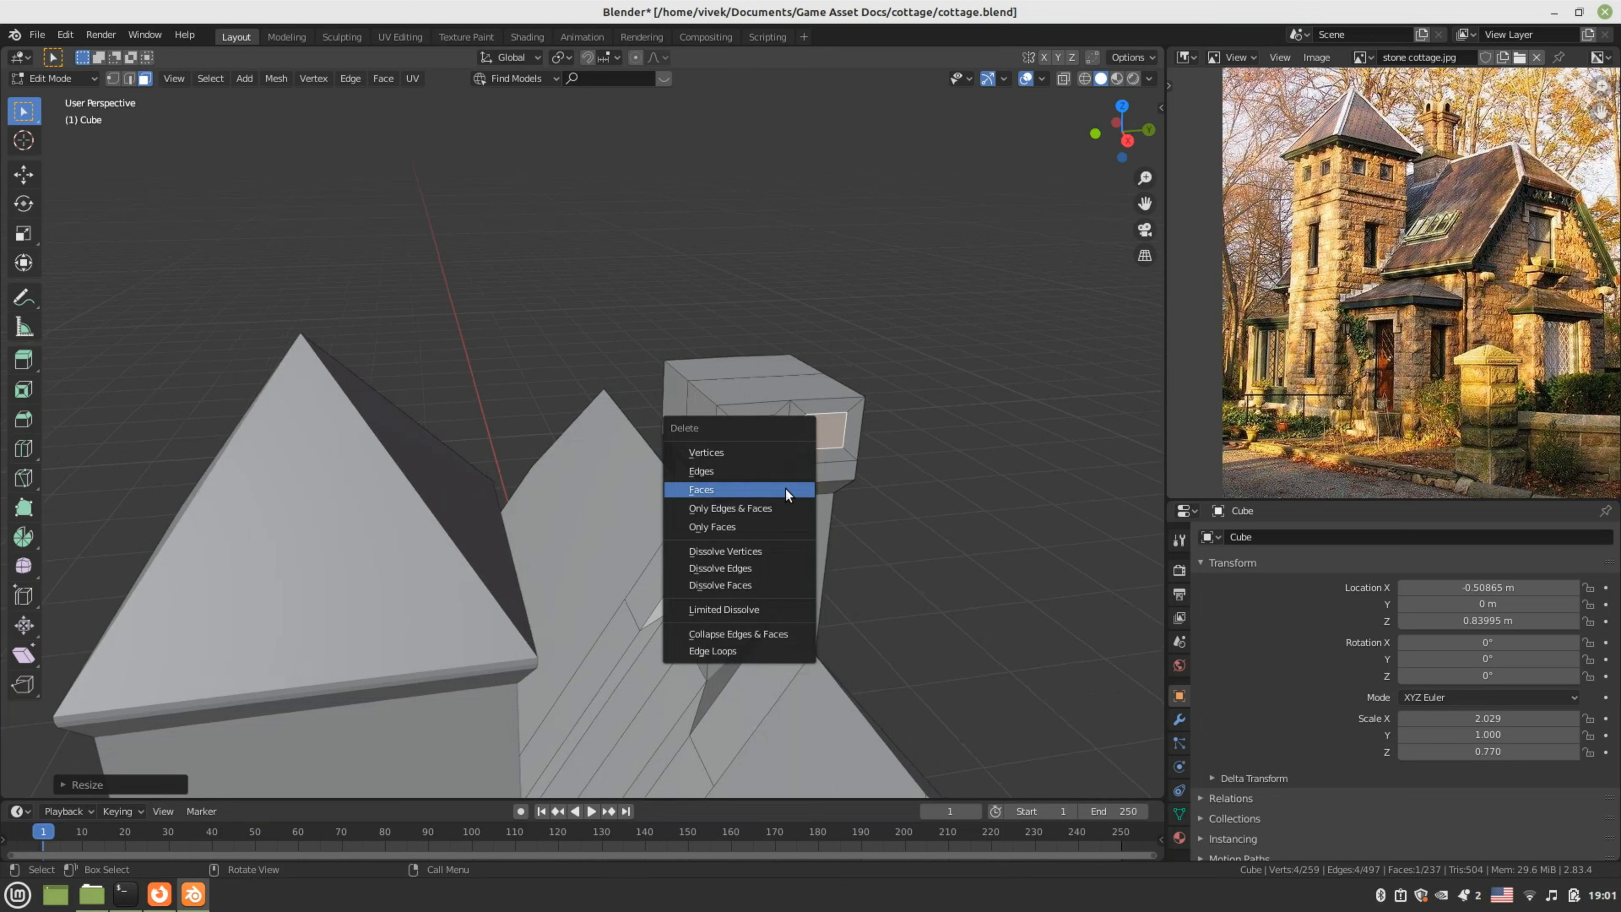
{"action": "left_click", "coordinate": [786, 488]}
{"action": "left_click", "coordinate": [755, 444]}
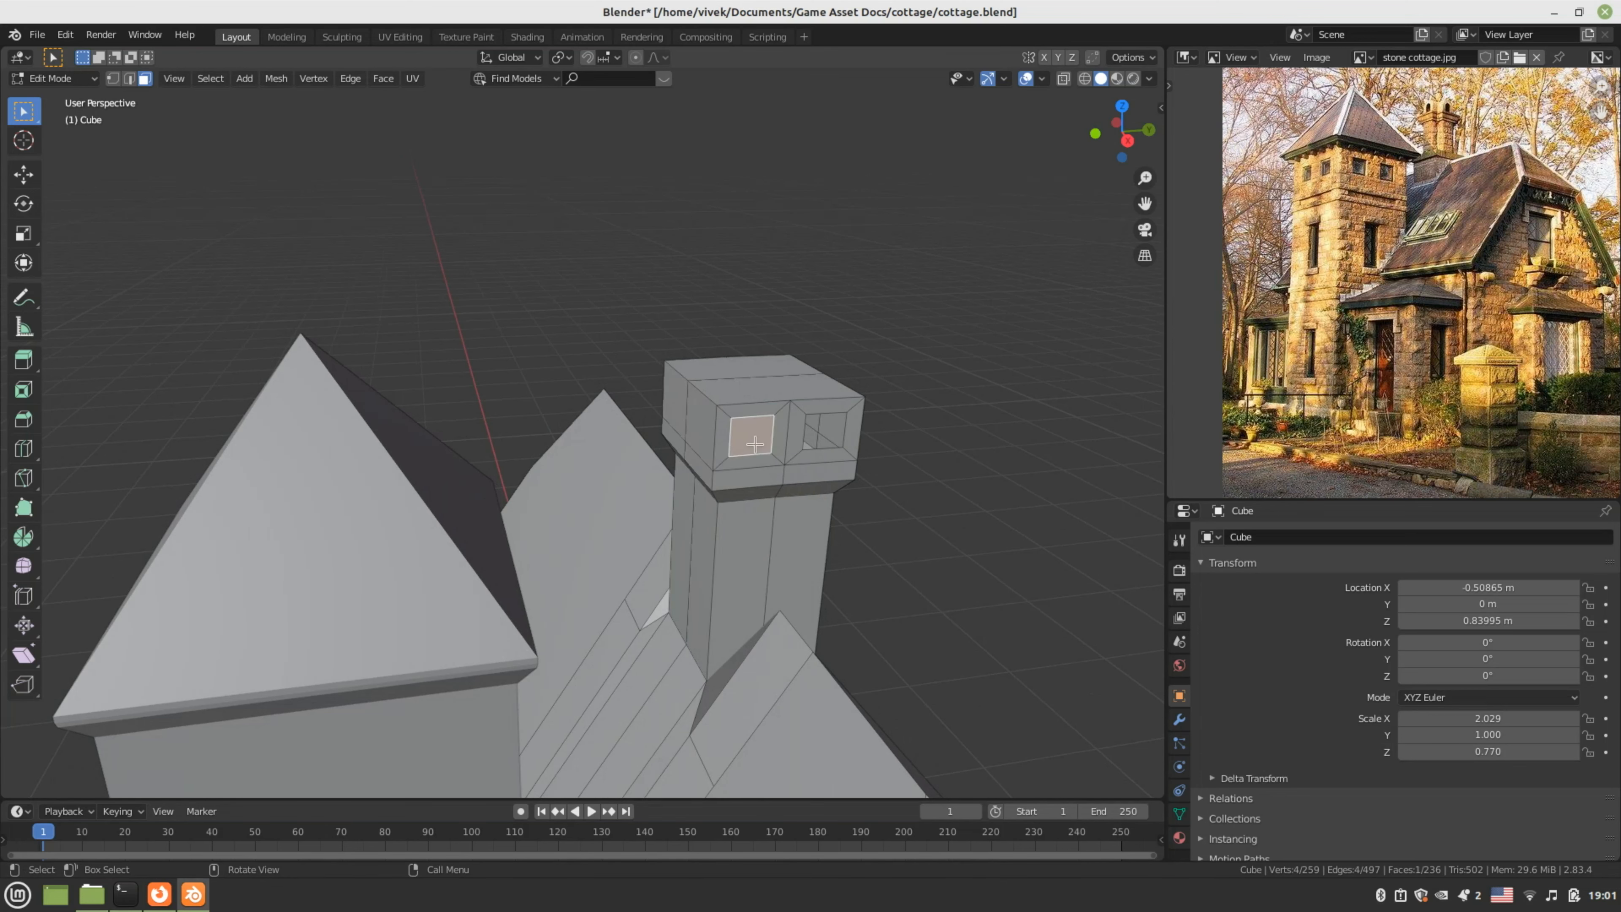
{"action": "key", "text": "x"}
{"action": "left_click", "coordinate": [754, 443]}
- Inset both upper faces on the chimney head's tower-facing side by extruding in place and scaling each to about 0.58
{"action": "middle_click_drag", "start_coordinate": [754, 443], "coordinate": [794, 486]}
{"action": "left_click", "coordinate": [758, 415]}
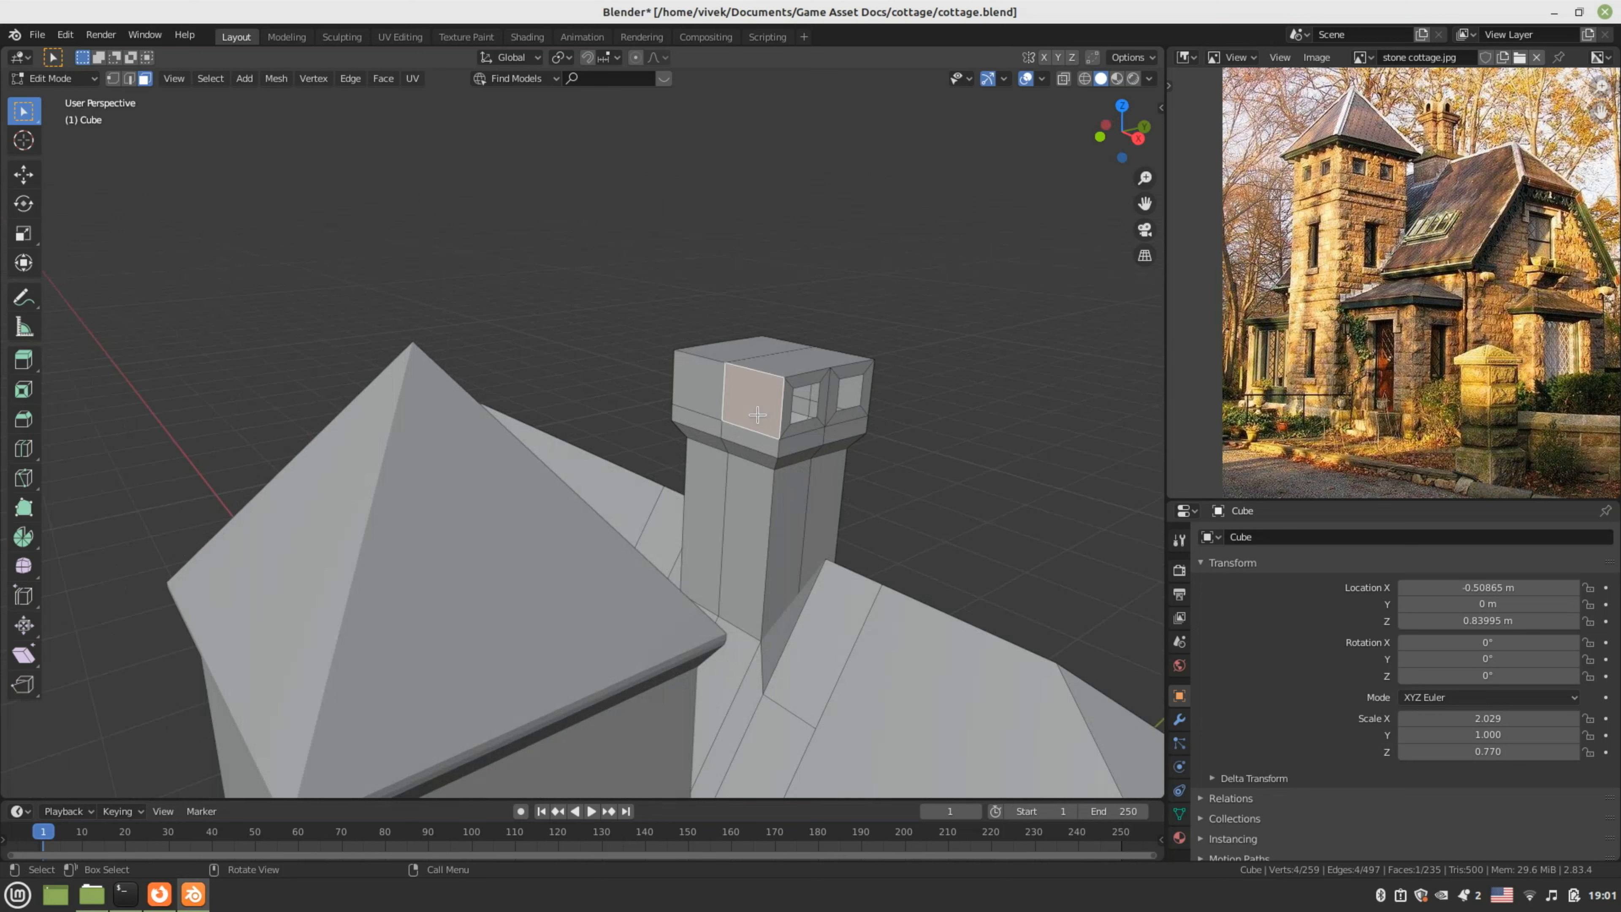
{"action": "key", "text": "e"}
{"action": "right_click", "coordinate": [758, 415]}
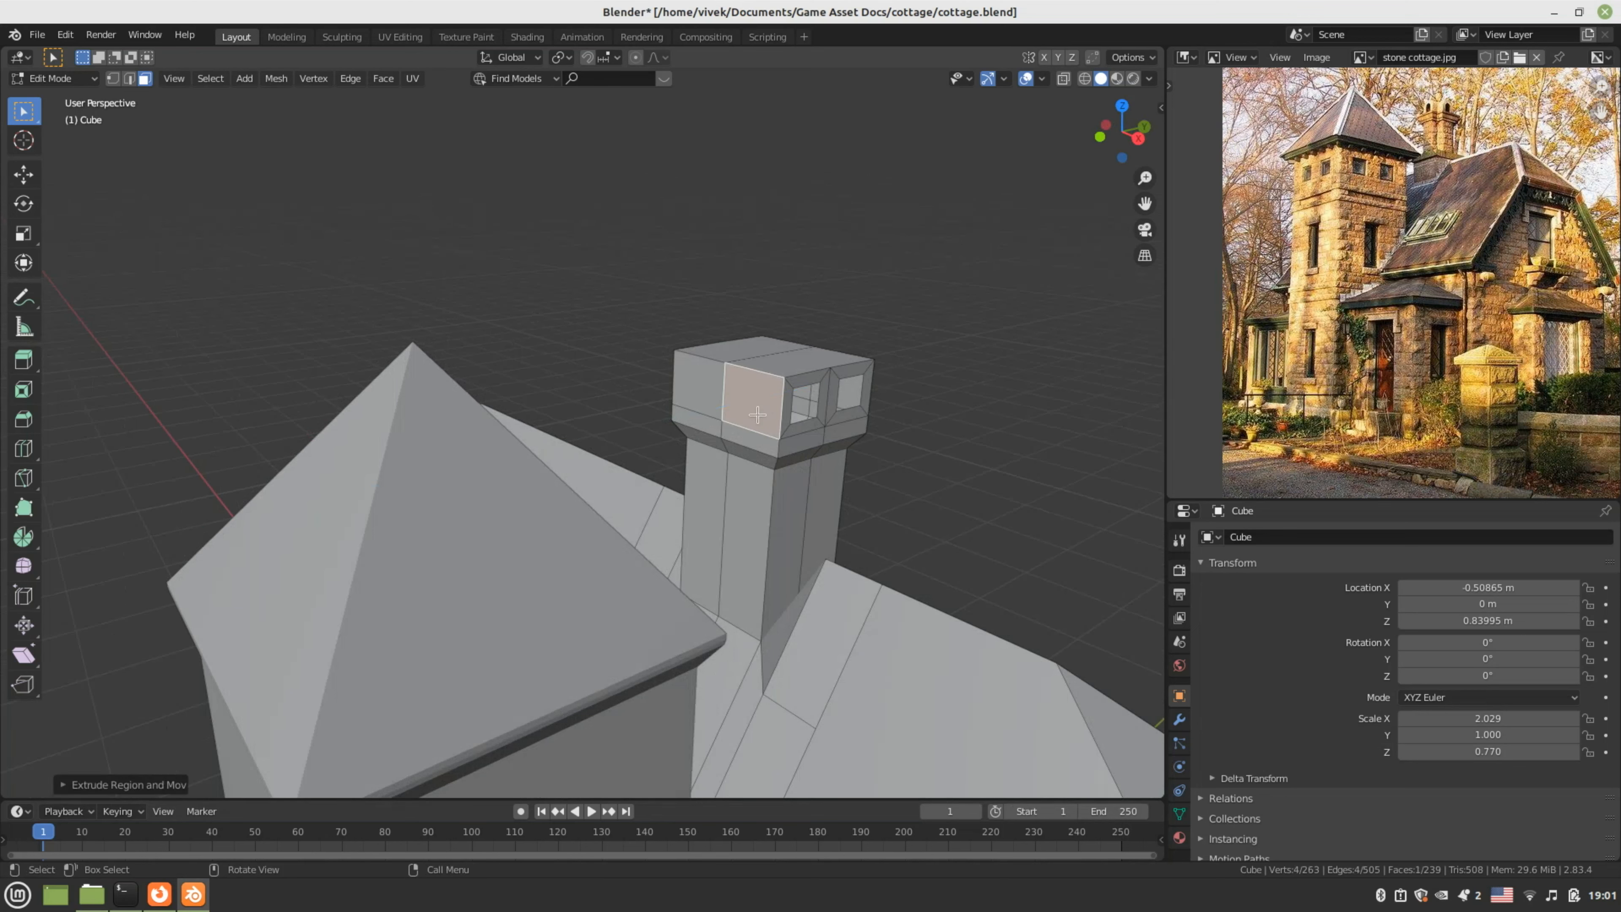
{"action": "key", "text": "s"}
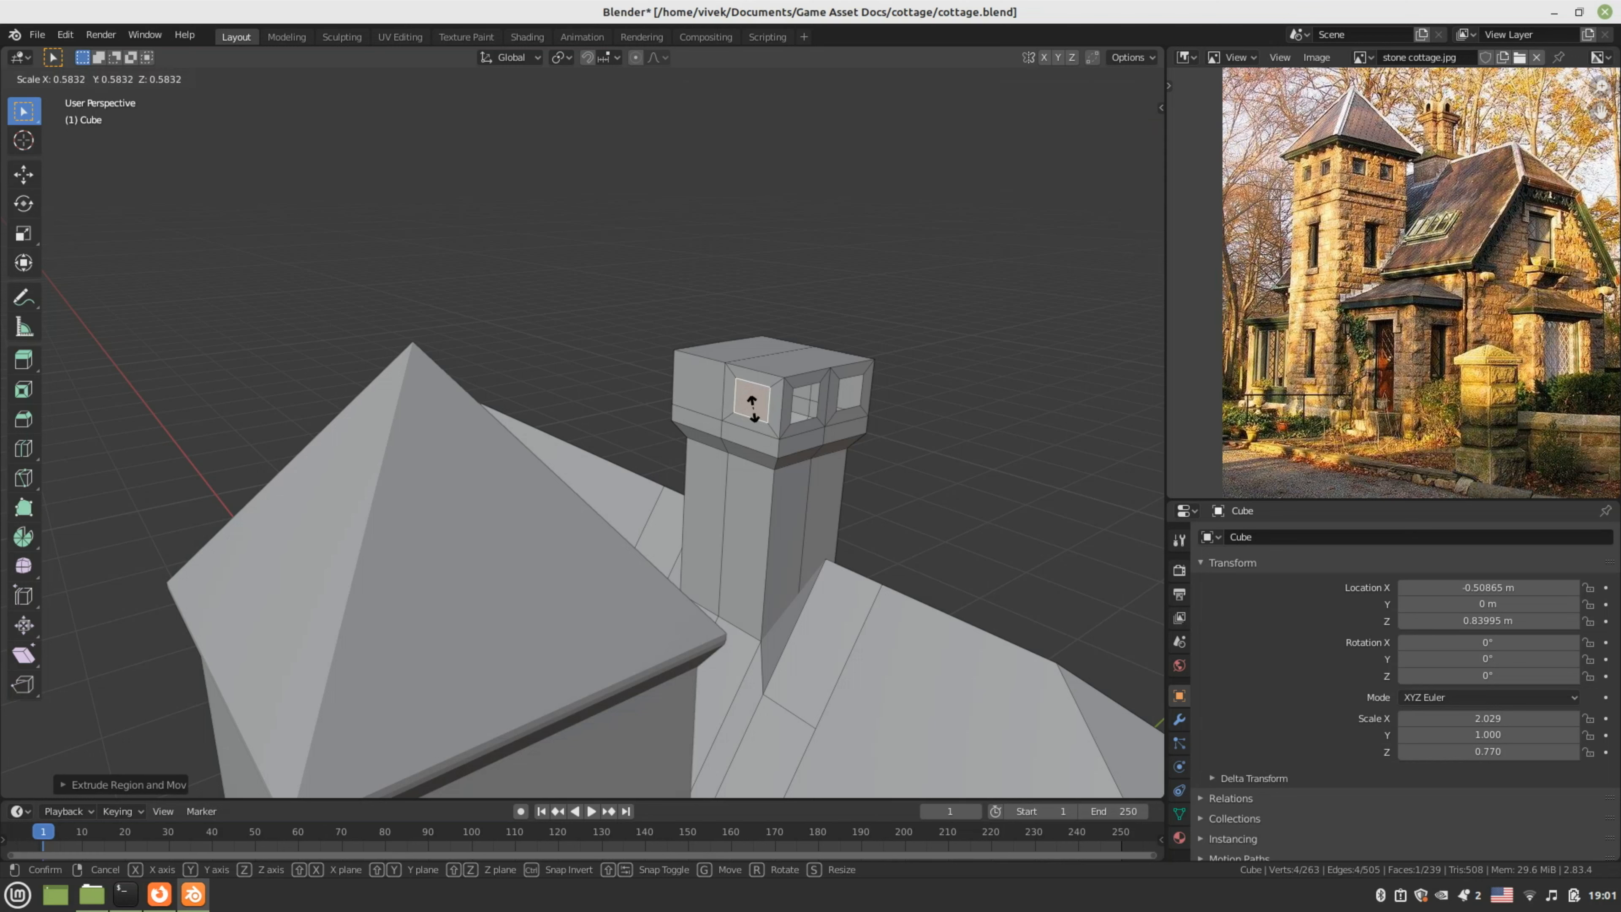
{"action": "left_click", "coordinate": [753, 409]}
{"action": "left_click", "coordinate": [704, 398]}
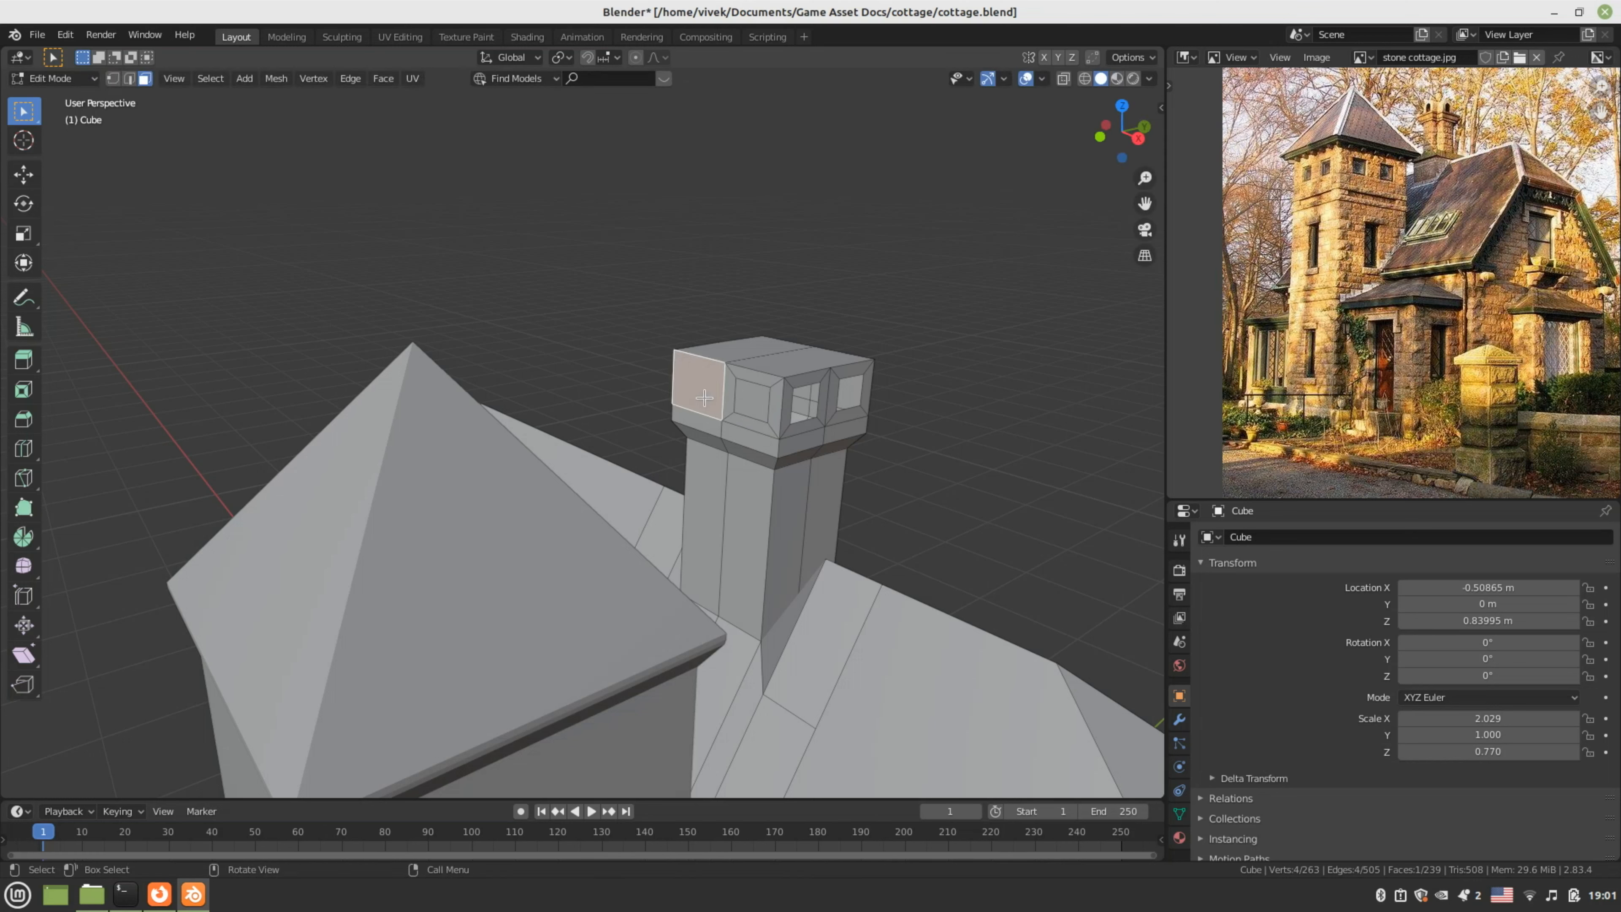
{"action": "key", "text": "e"}
{"action": "right_click", "coordinate": [704, 398]}
{"action": "key", "text": "s"}
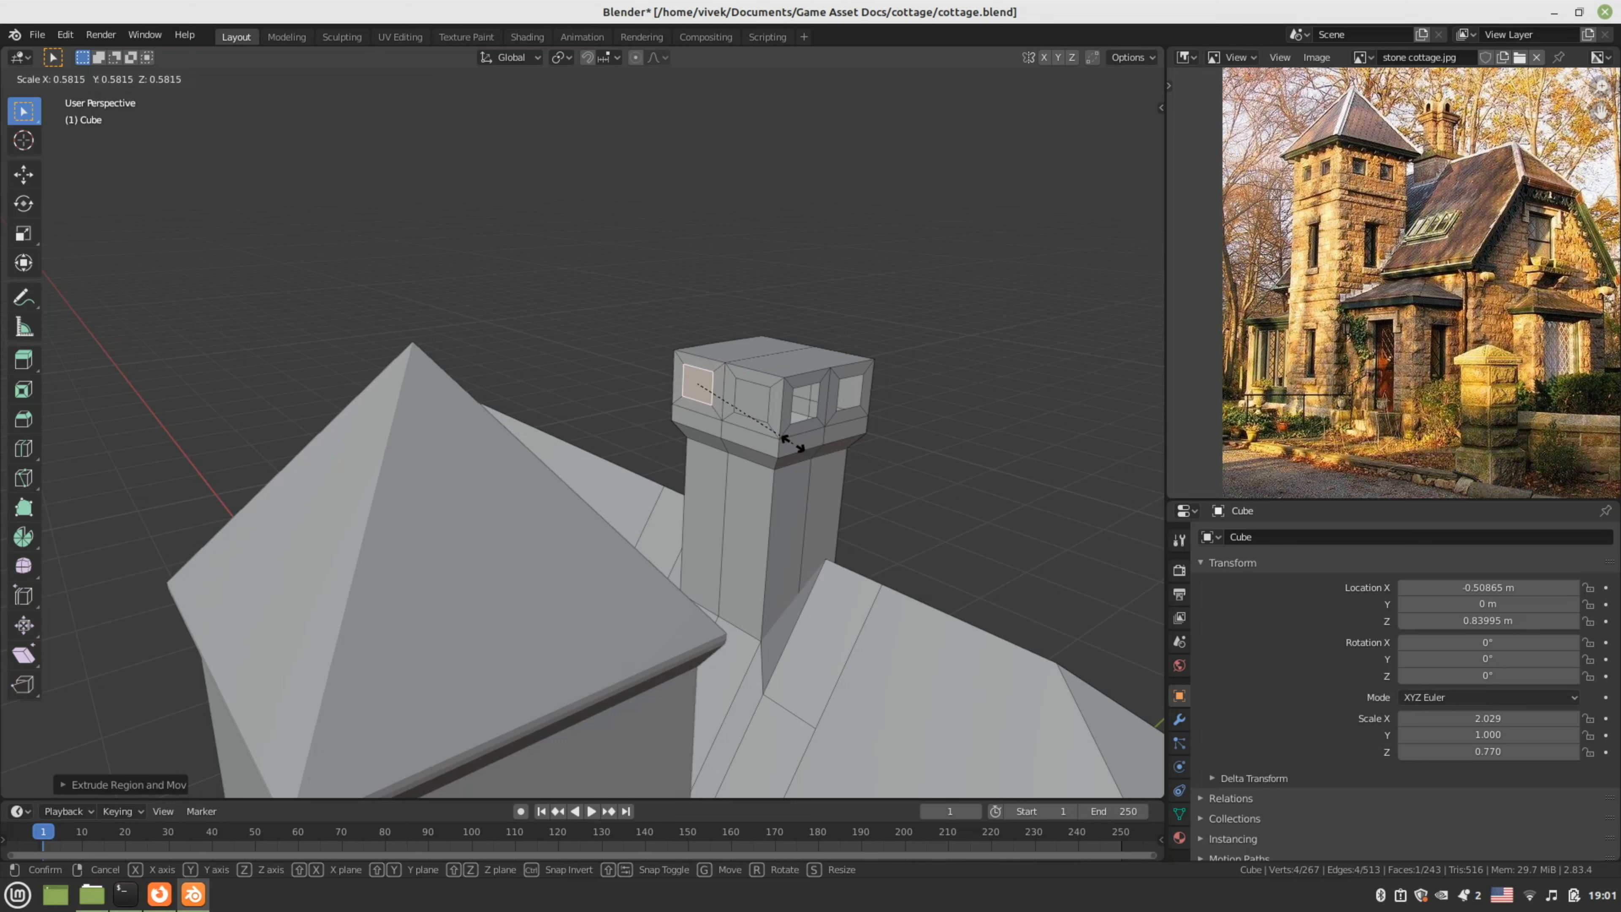
{"action": "left_click", "coordinate": [792, 442]}
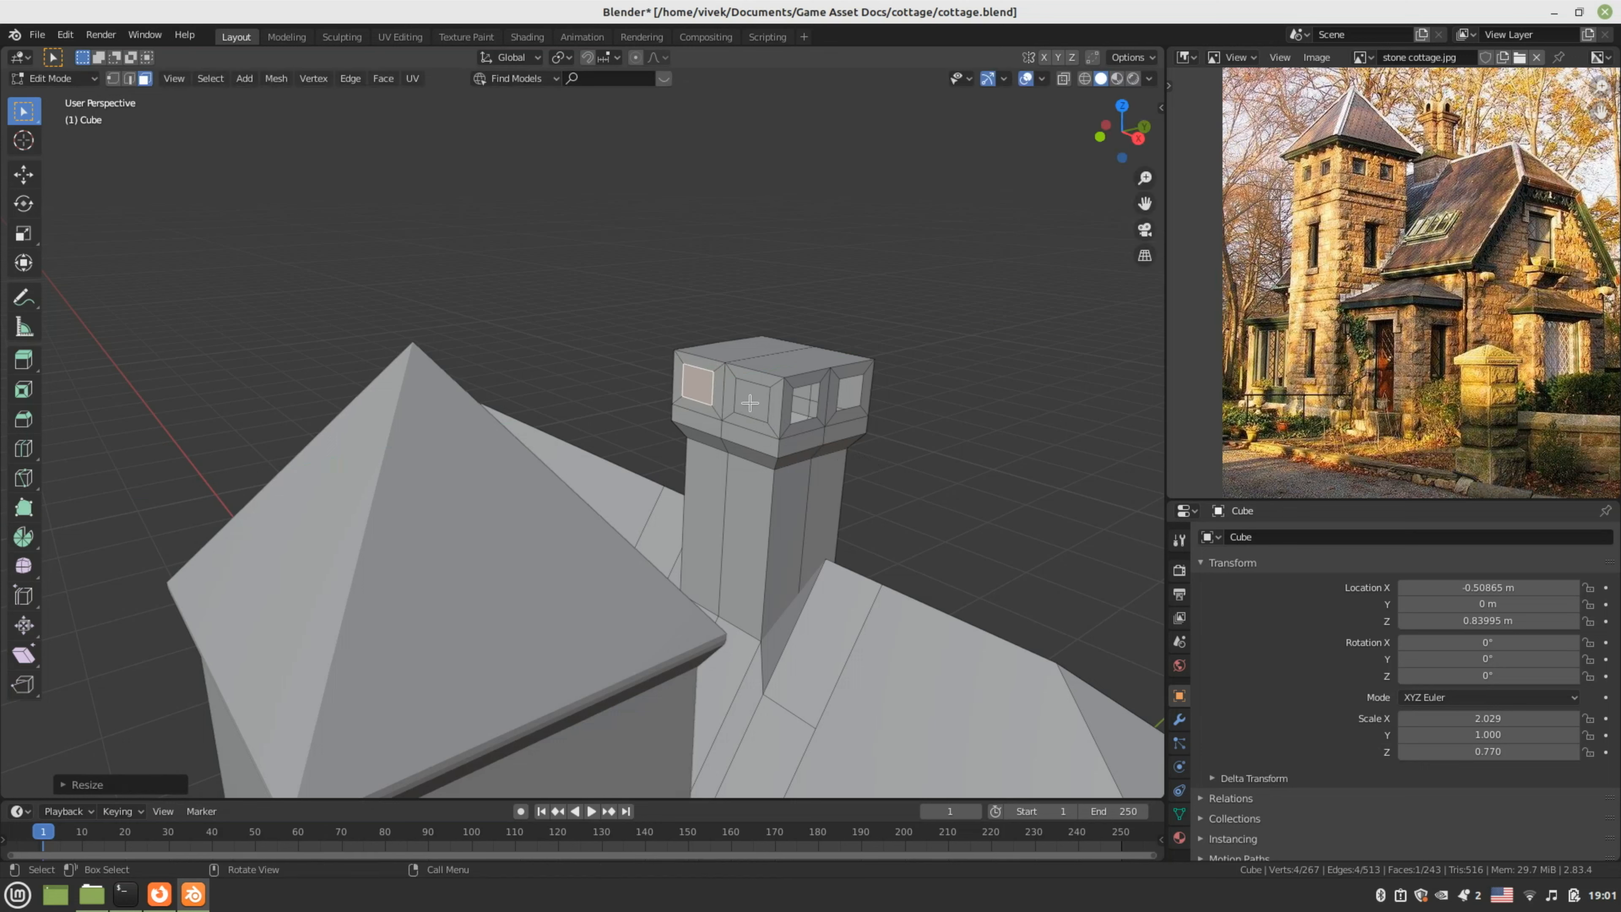
- Delete the two inset faces on the chimney head's tower-facing side to open its vents
{"action": "left_click", "coordinate": [750, 403], "text": "shift"}
{"action": "key", "text": "x"}
{"action": "left_click", "coordinate": [705, 394]}
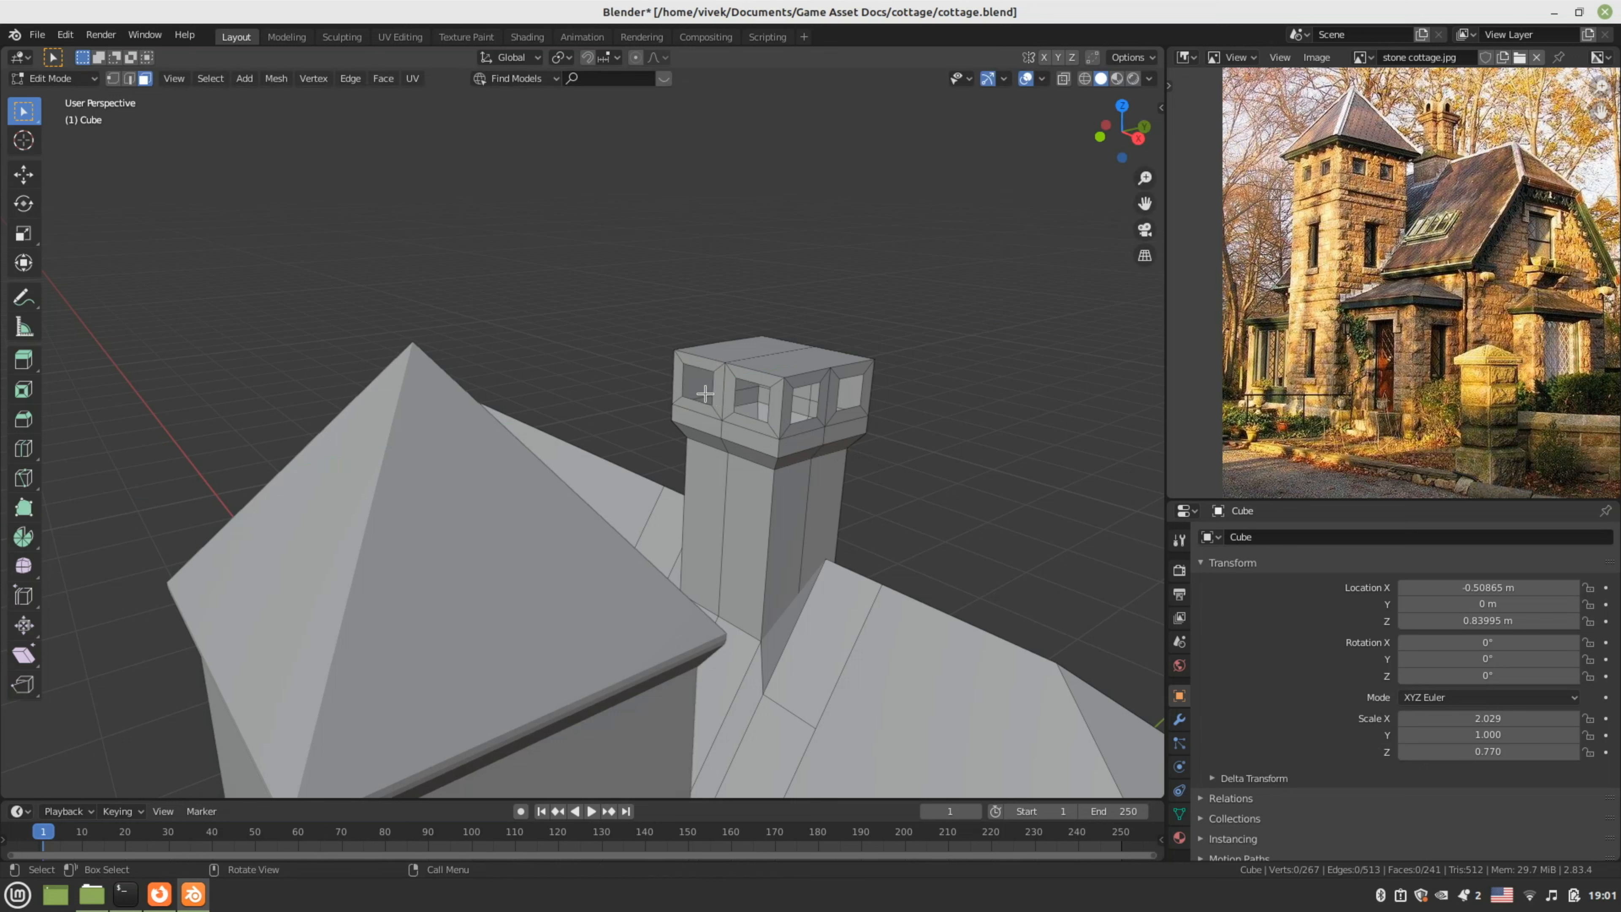
- Inset both upper faces on the chimney head's side opposite the tower by extruding in place and scaling to about 0.6
{"action": "middle_click_drag", "start_coordinate": [798, 444], "coordinate": [550, 463]}
{"action": "left_click", "coordinate": [500, 466]}
{"action": "key", "text": "e"}
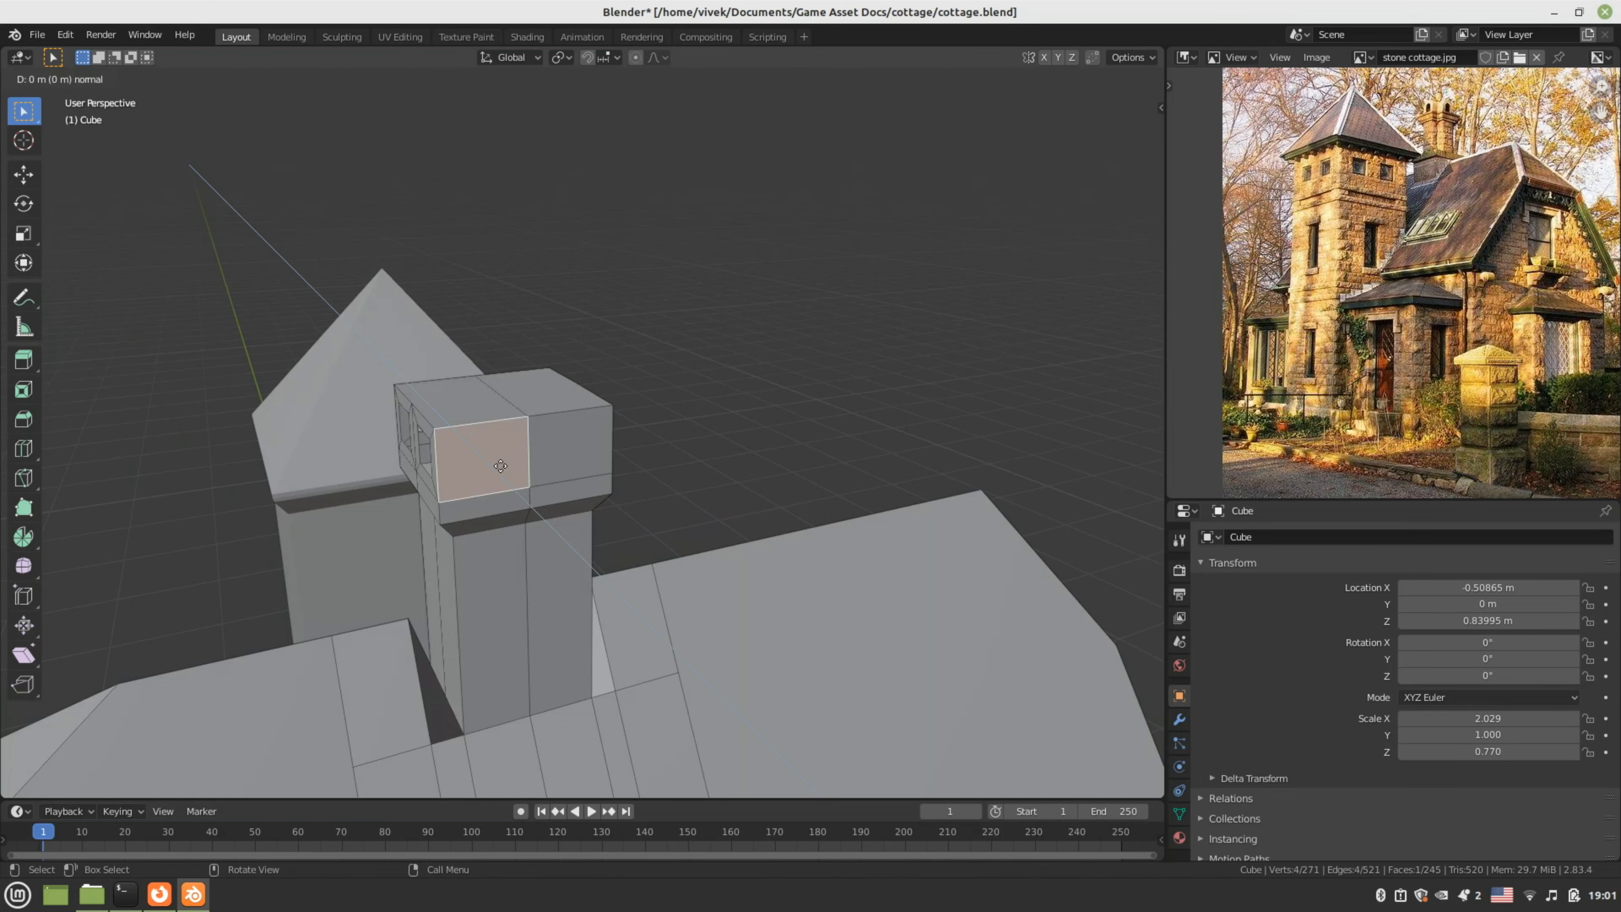
{"action": "right_click", "coordinate": [500, 466]}
{"action": "key", "text": "s"}
{"action": "left_click", "coordinate": [615, 487]}
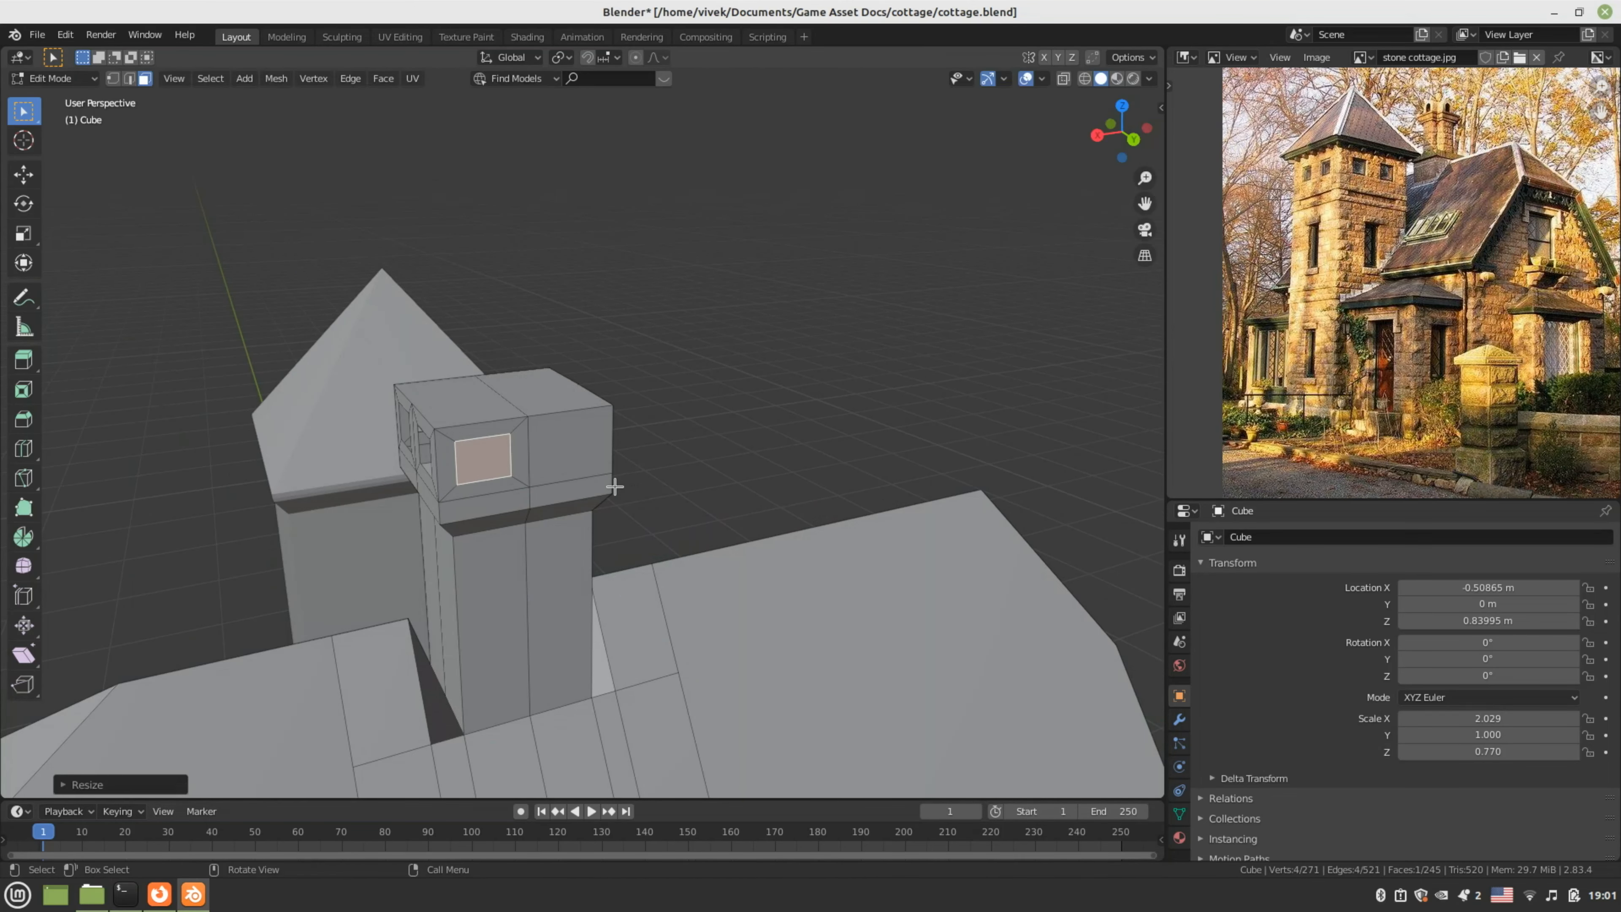
{"action": "left_click", "coordinate": [568, 456]}
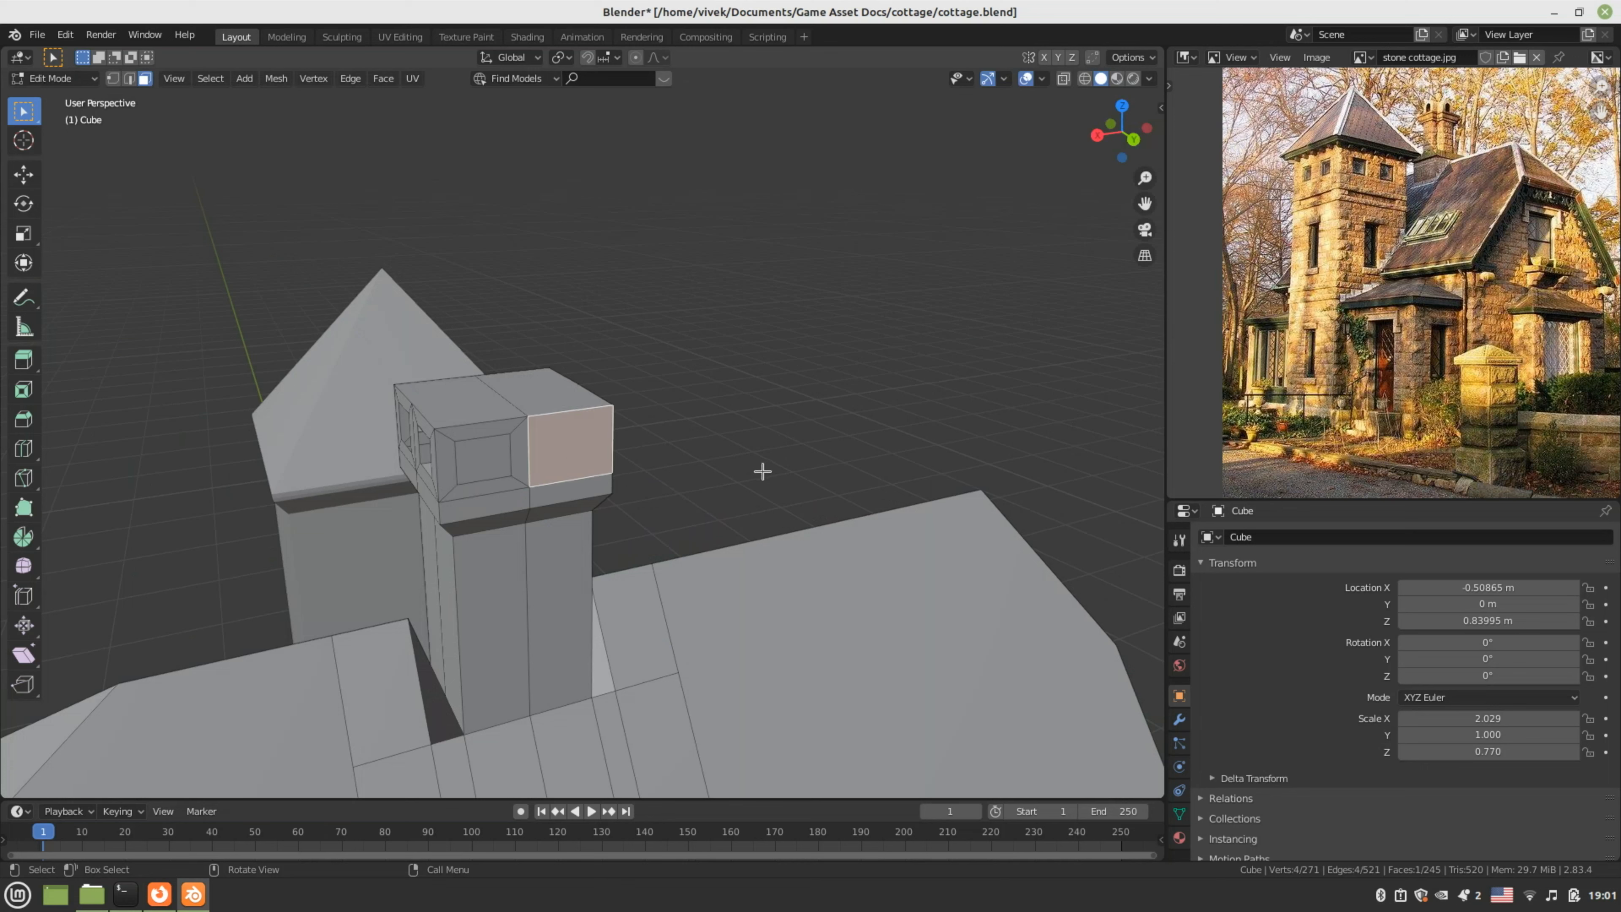
{"action": "key", "text": "e"}
{"action": "right_click", "coordinate": [764, 470]}
{"action": "key", "text": "s"}
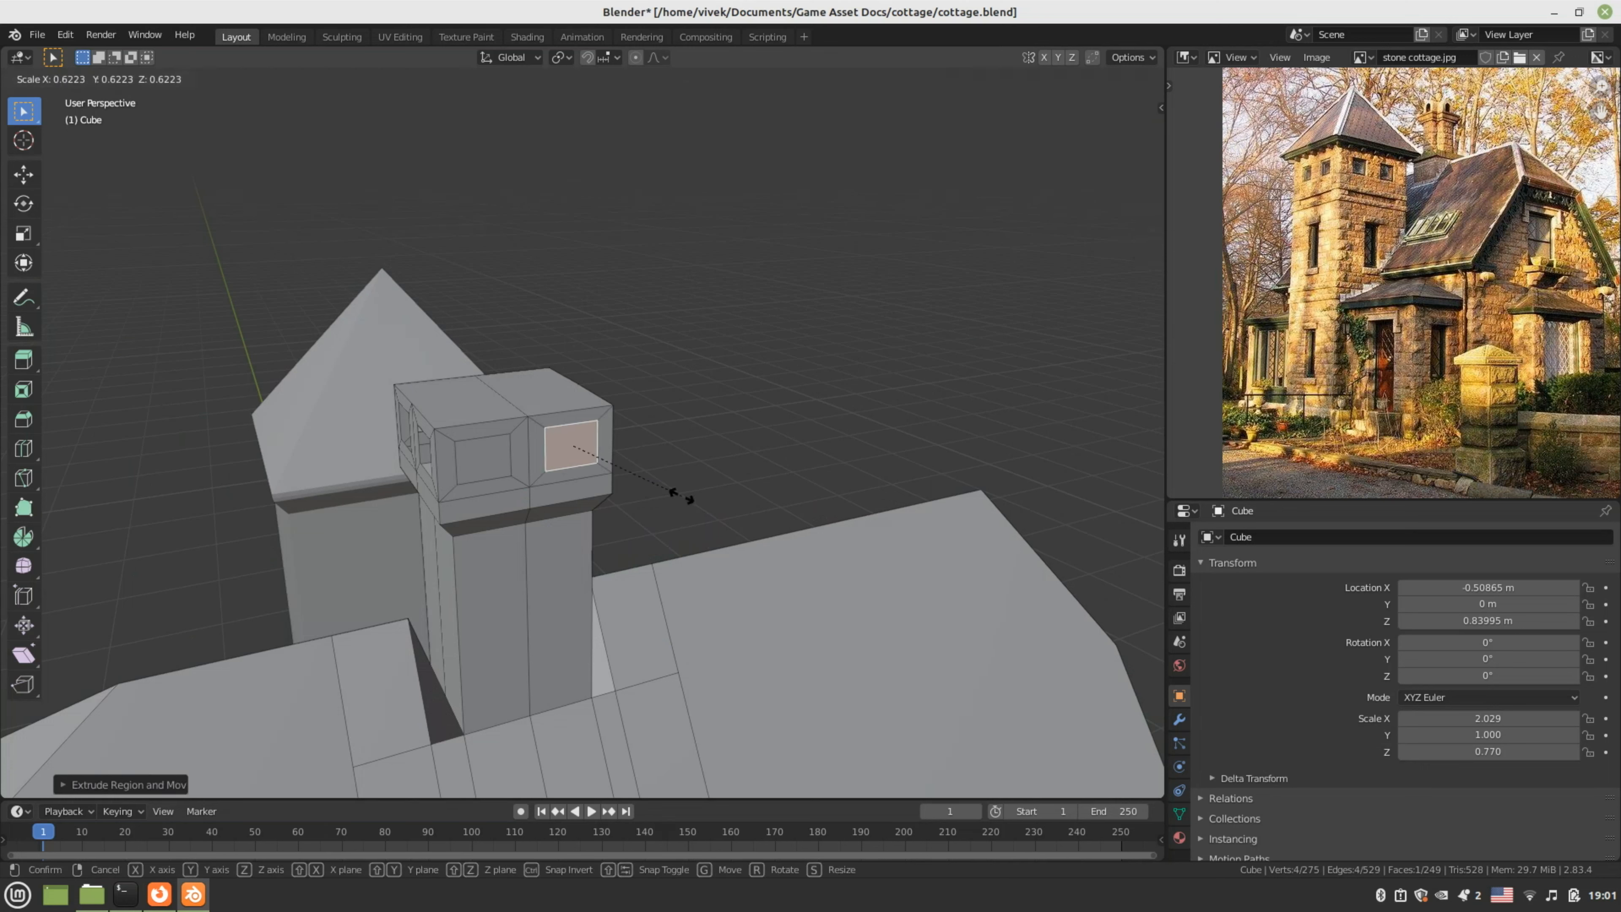
{"action": "left_click", "coordinate": [678, 497]}
- Delete the two inset faces on the chimney head's side opposite the tower to open its vents
{"action": "key", "text": "x"}
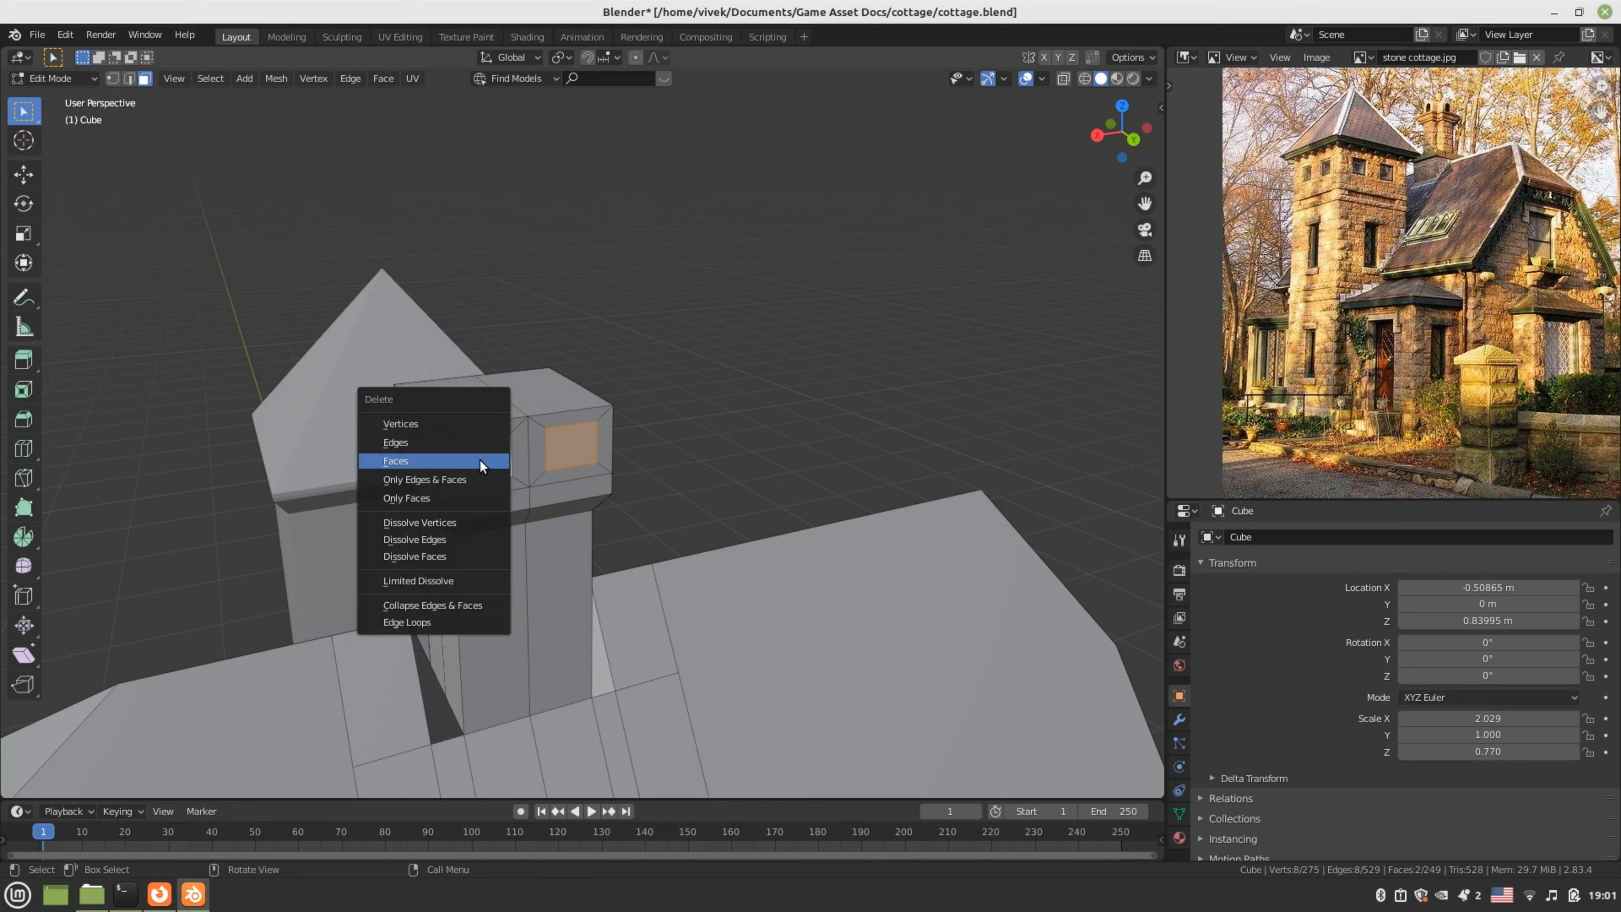
{"action": "left_click", "coordinate": [480, 459]}
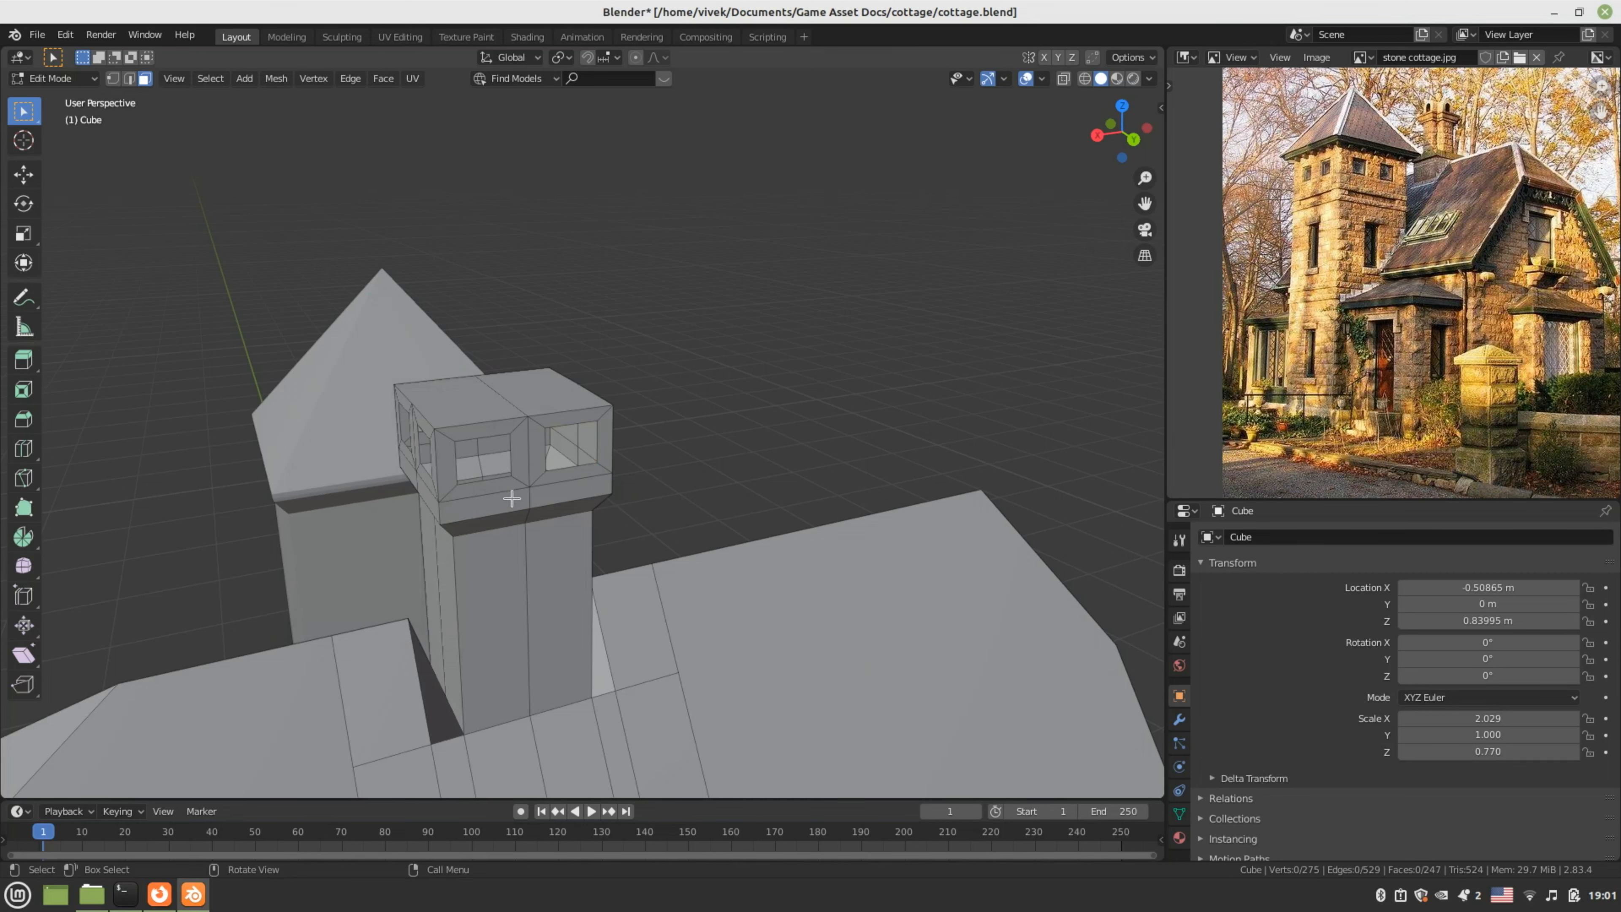
- Inset the upper faces on the chimney head's last closed side, delete the inset faces to open its vents, and leave Edit Mode
{"action": "middle_click_drag", "start_coordinate": [512, 499], "coordinate": [688, 495]}
{"action": "scroll", "coordinate": [688, 495], "scroll_direction": "up", "scroll_amount": 2}
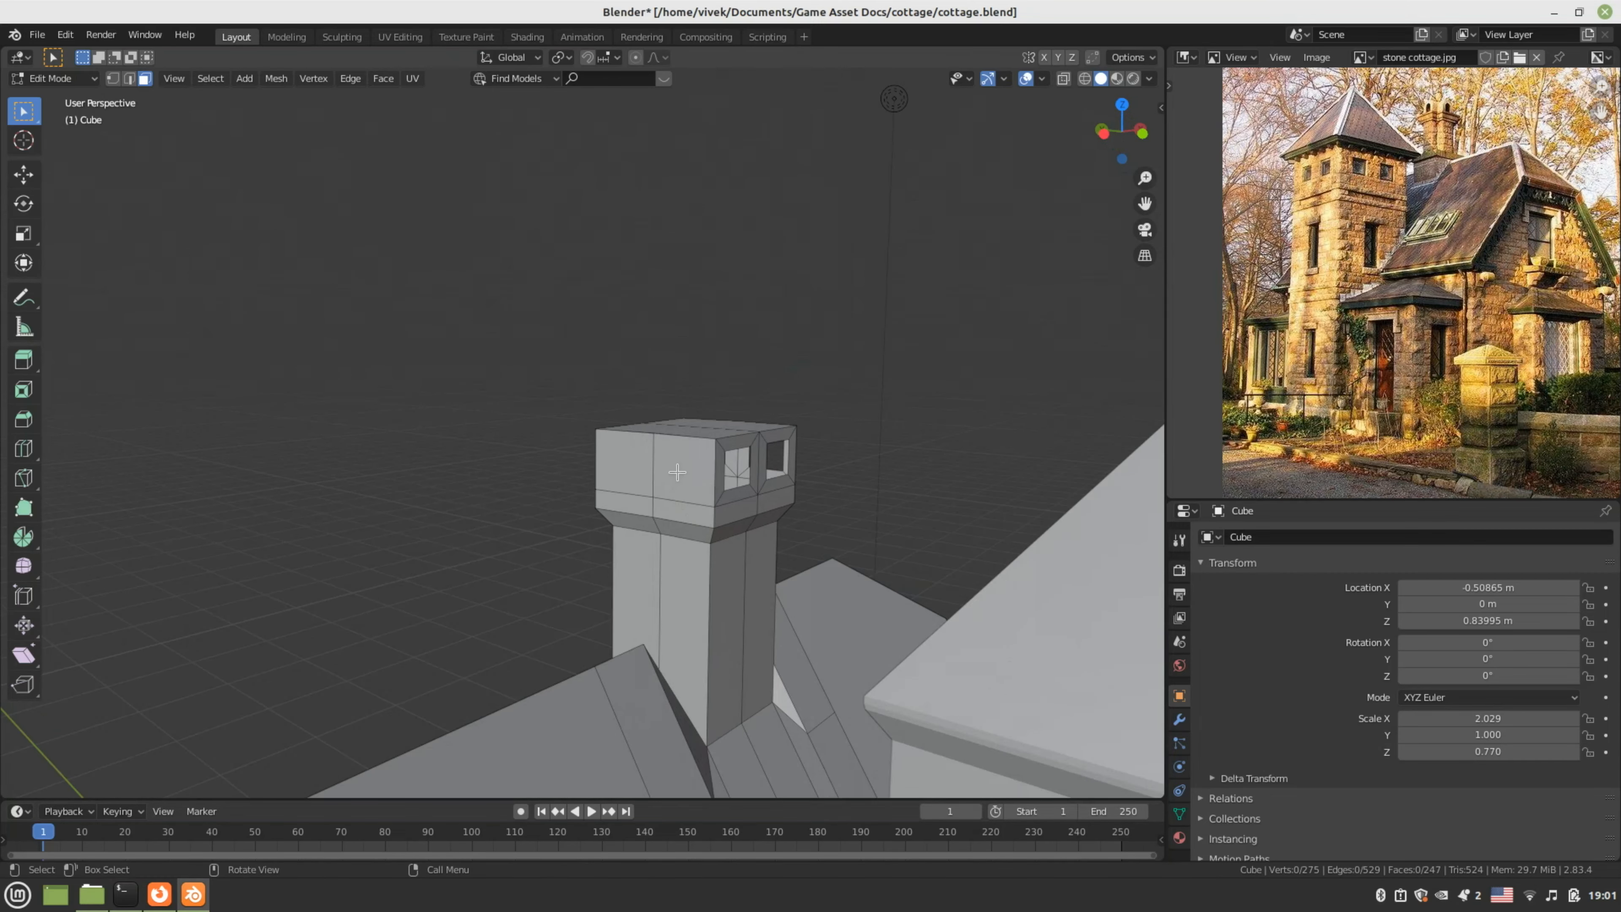
{"action": "left_click", "coordinate": [672, 475]}
{"action": "key", "text": "e"}
{"action": "key", "text": "Escape"}
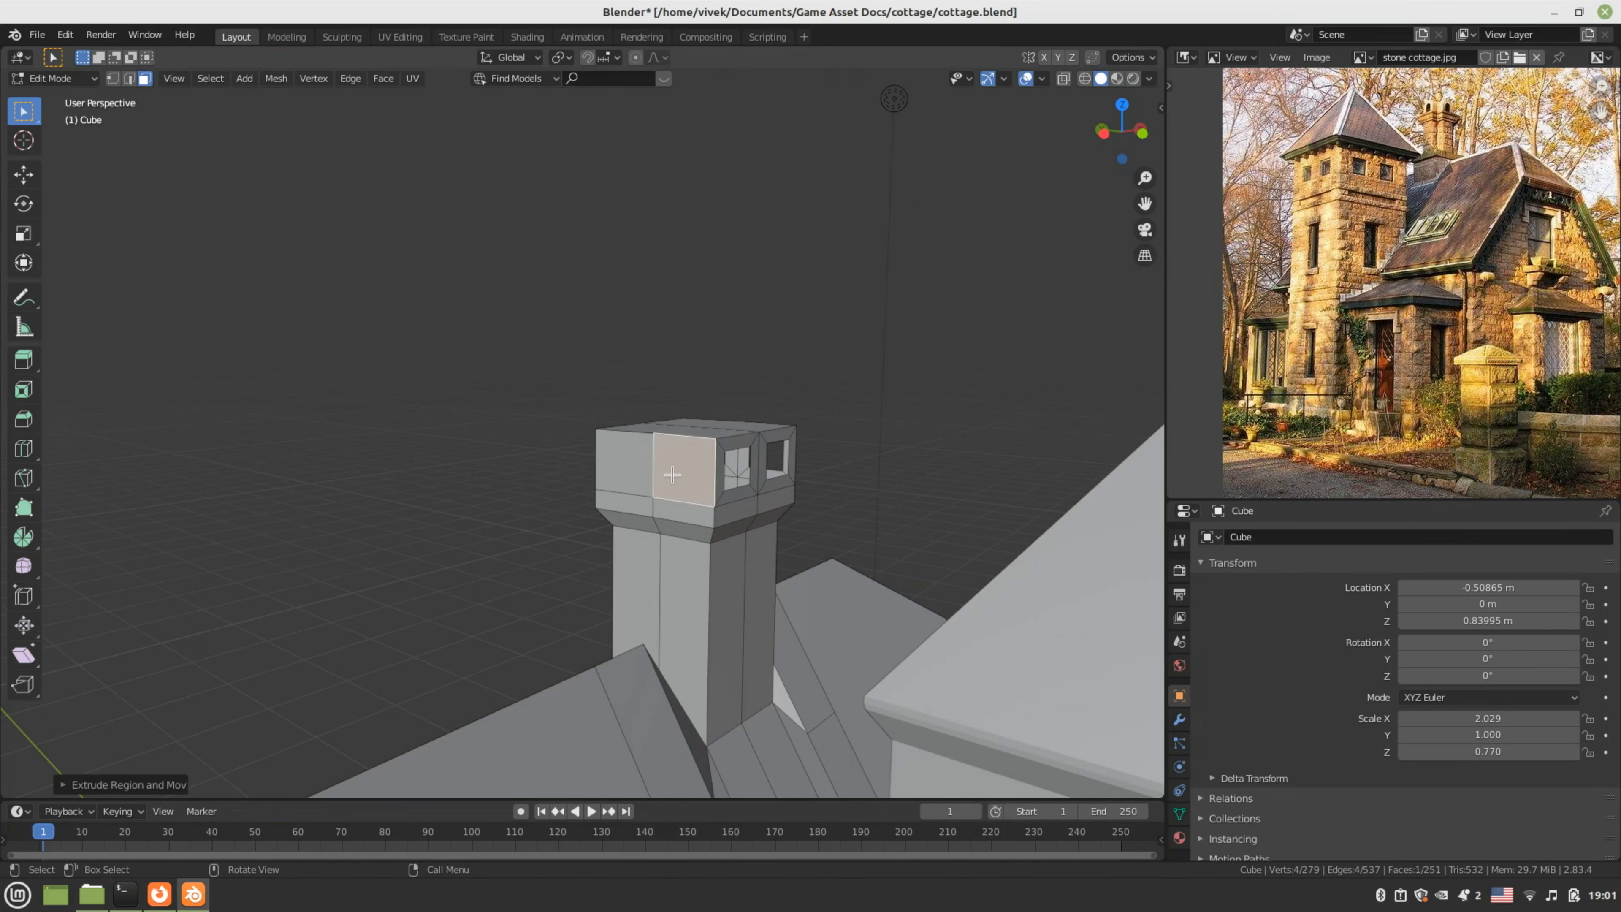
{"action": "key", "text": "s"}
{"action": "left_click", "coordinate": [774, 532]}
{"action": "scroll", "coordinate": [706, 486], "scroll_direction": "down", "scroll_amount": 4}
{"action": "middle_click_drag", "start_coordinate": [766, 498], "coordinate": [696, 431]}
{"action": "key", "text": "Tab"}
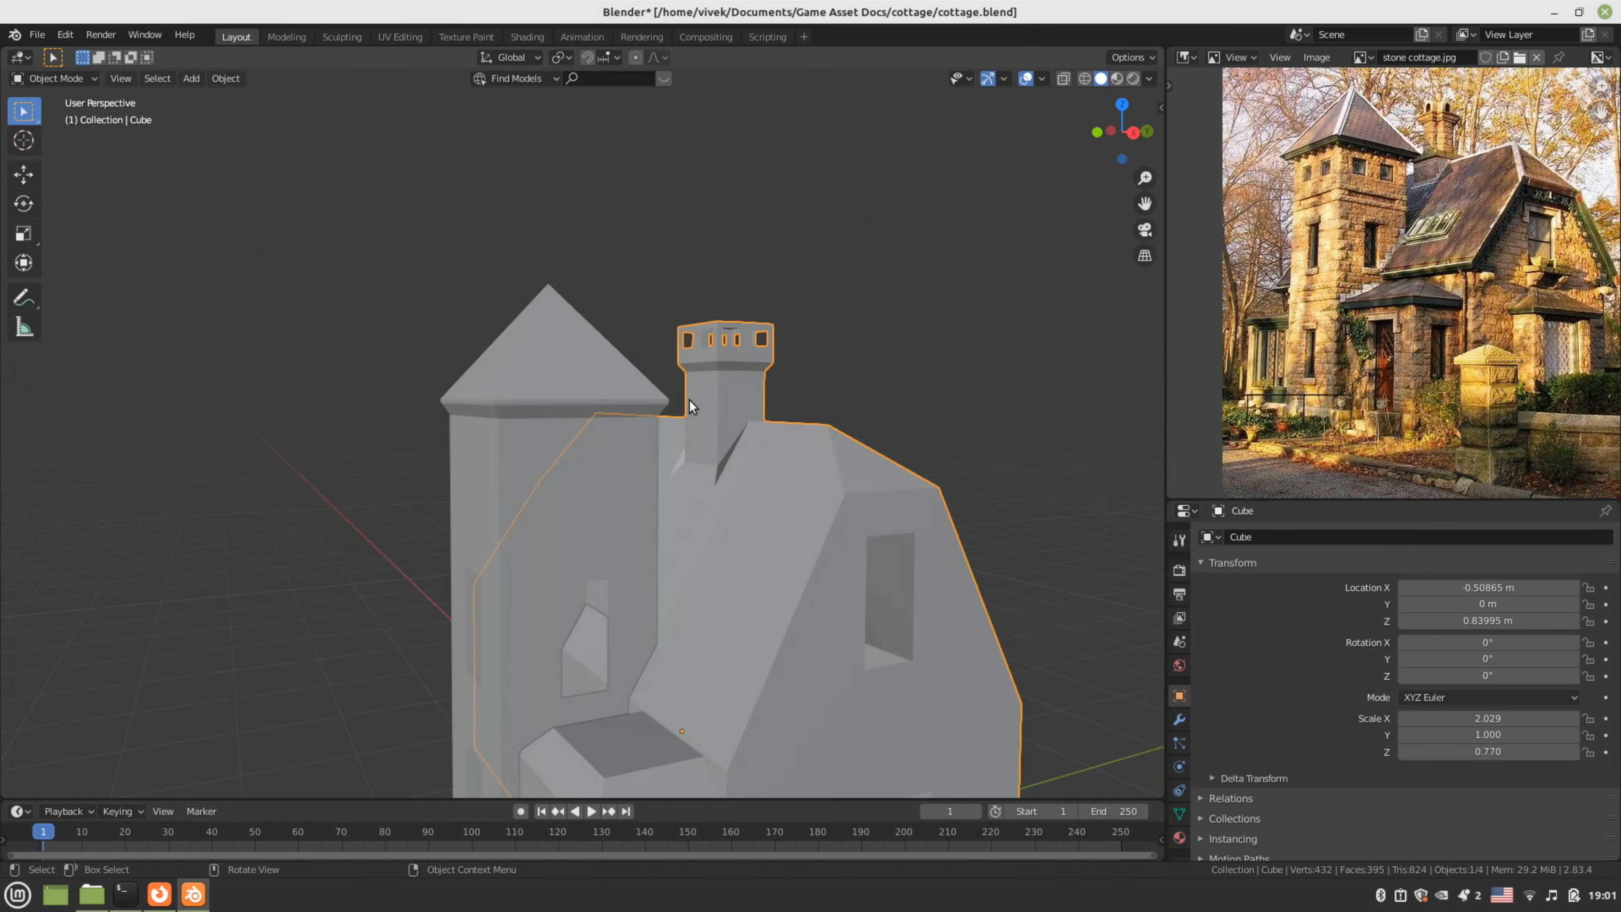
- Deselect the cottage body and save the cottage.blend file
{"action": "middle_click_drag", "start_coordinate": [689, 406], "coordinate": [791, 415]}
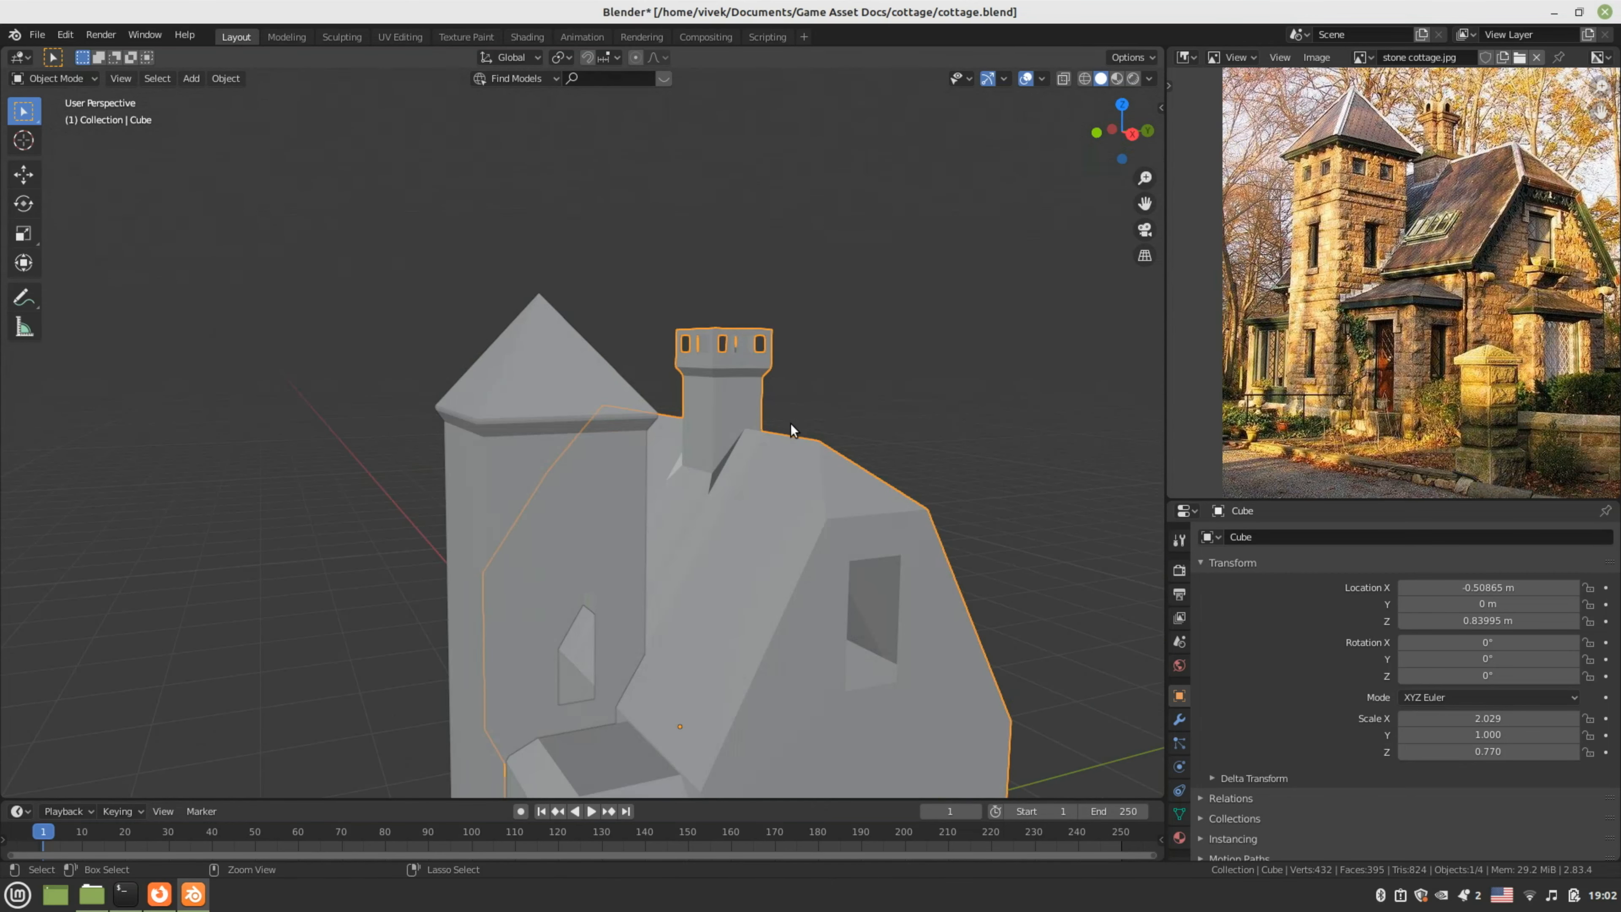
{"action": "key", "text": "ctrl+s"}
{"action": "middle_click_drag", "start_coordinate": [814, 454], "coordinate": [859, 379]}
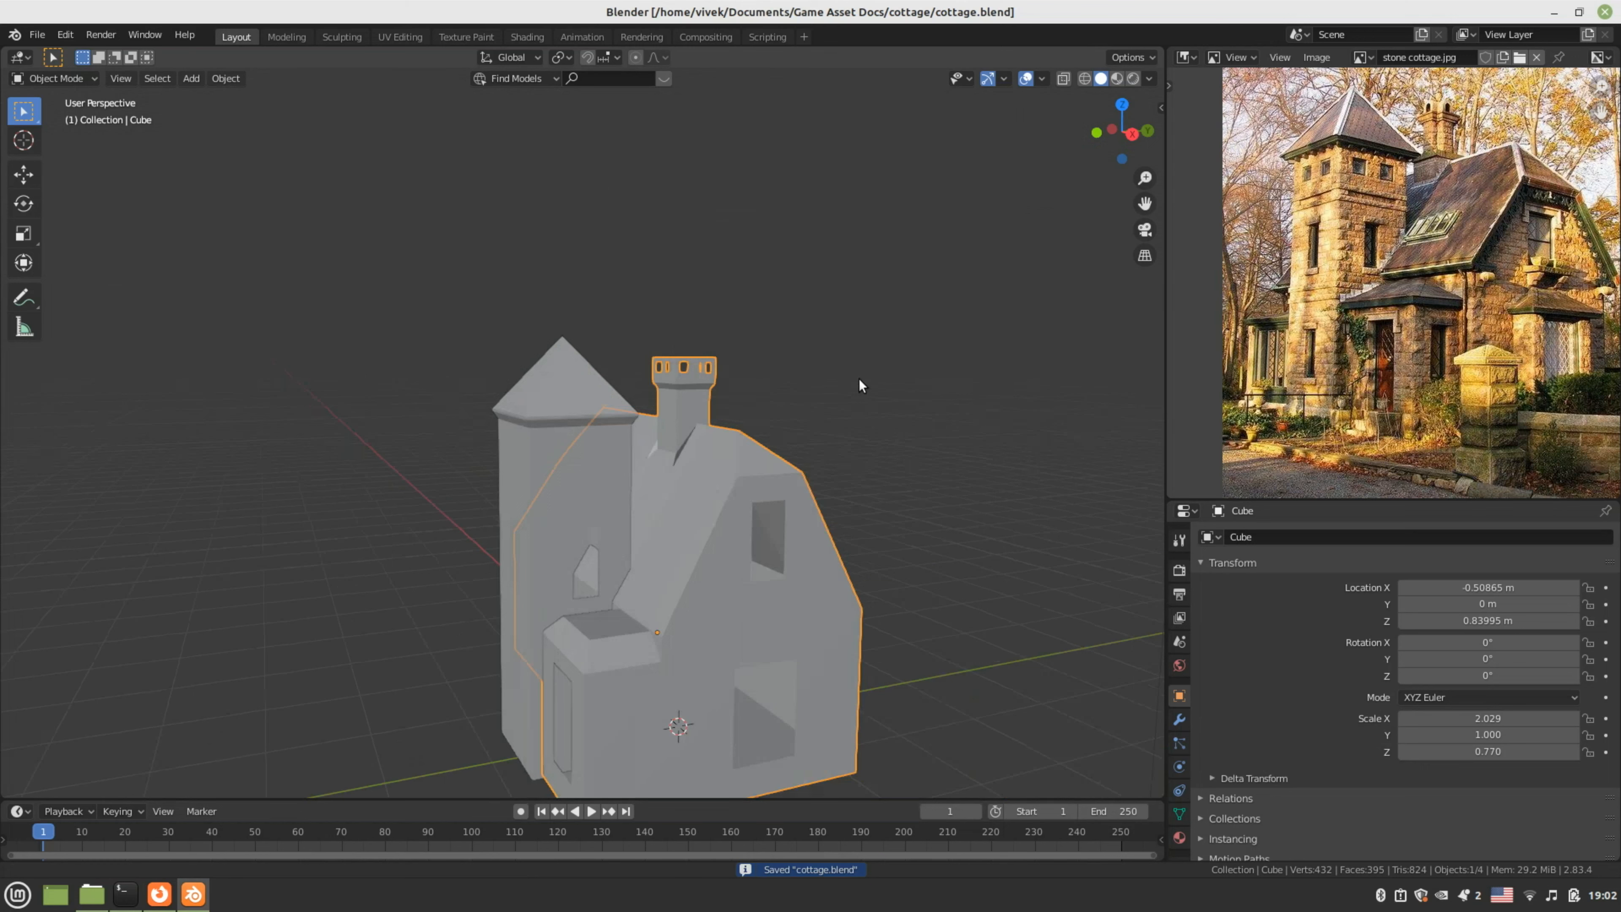
{"action": "left_click", "coordinate": [860, 381]}
{"action": "middle_click_drag", "start_coordinate": [840, 523], "coordinate": [751, 459]}
{"action": "key", "text": "ctrl+s"}
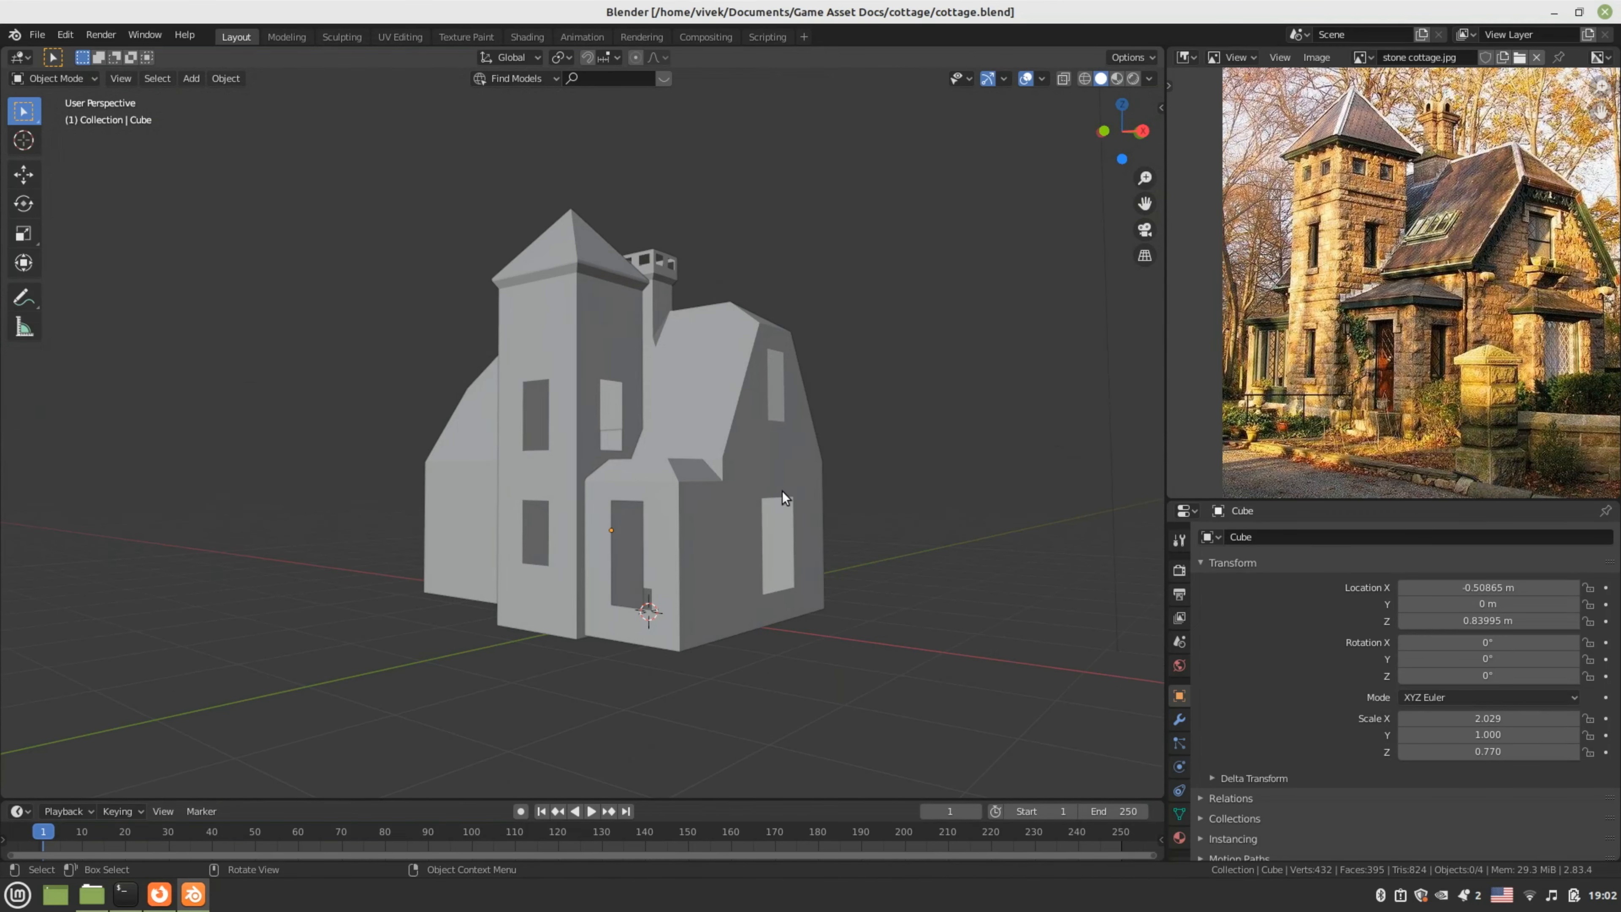
{"action": "middle_click_drag", "start_coordinate": [781, 491], "coordinate": [660, 508]}
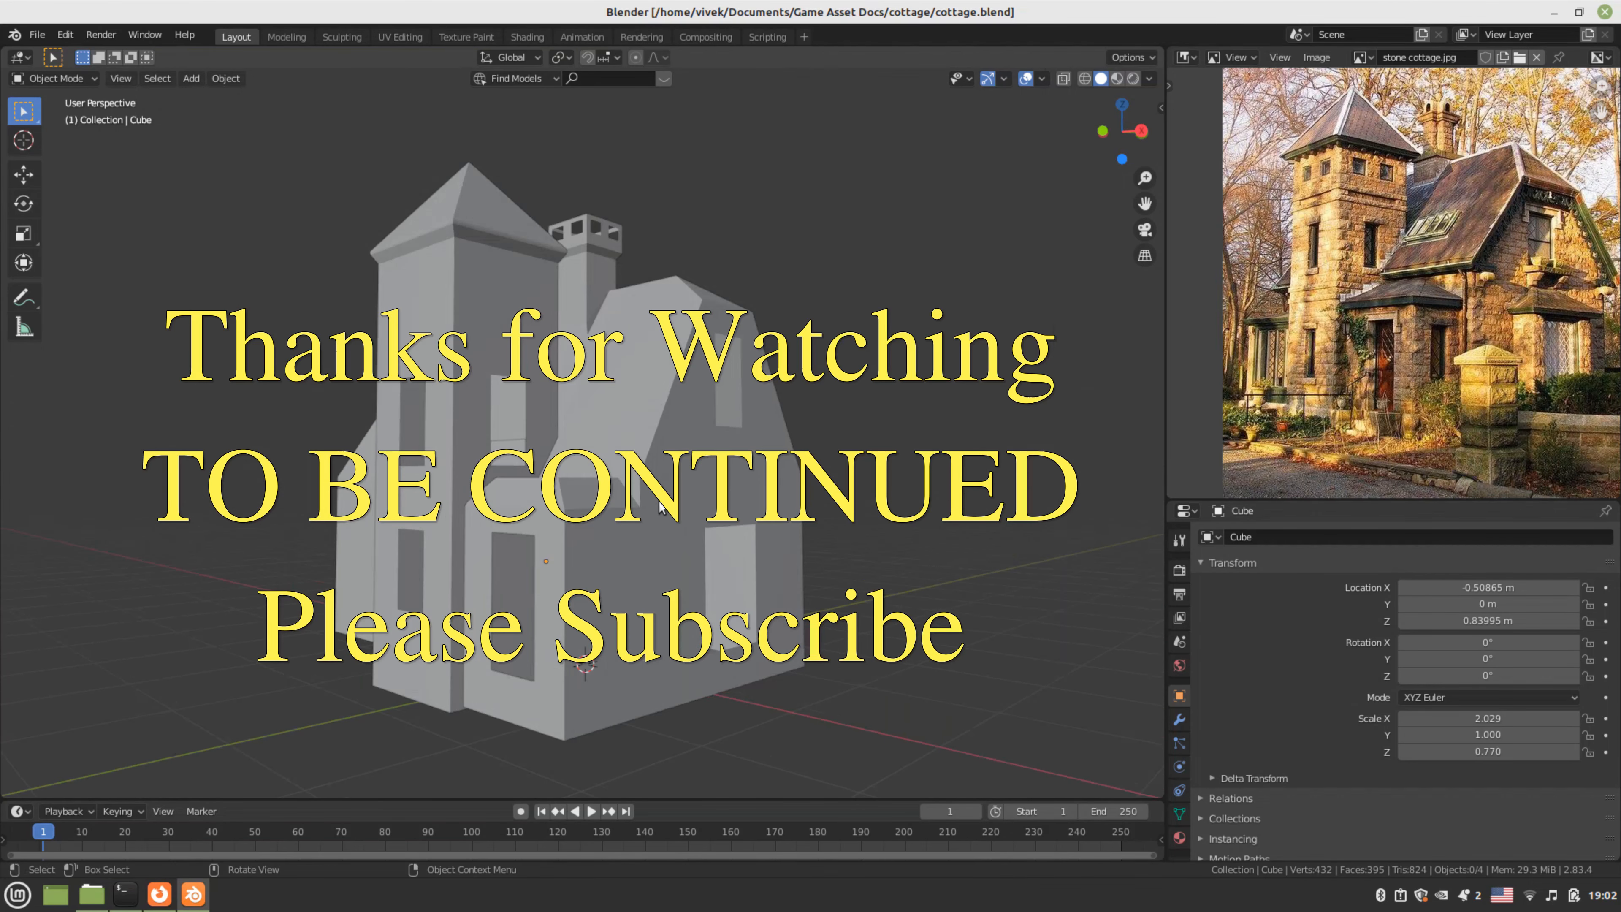